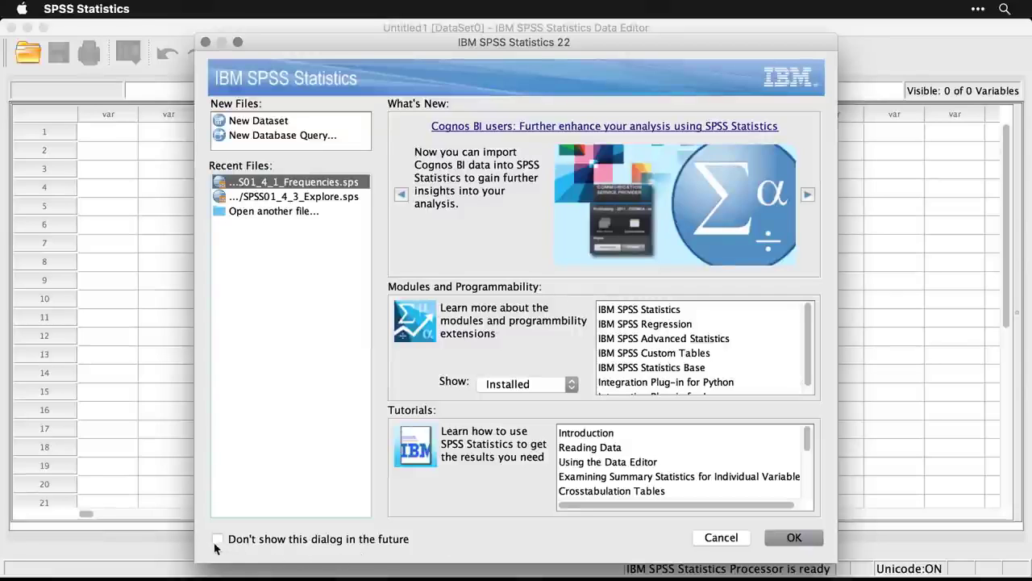
- Dismiss the welcome dialog and open the recently used sample data file demo.sav
{"action": "left_click", "coordinate": [720, 542]}
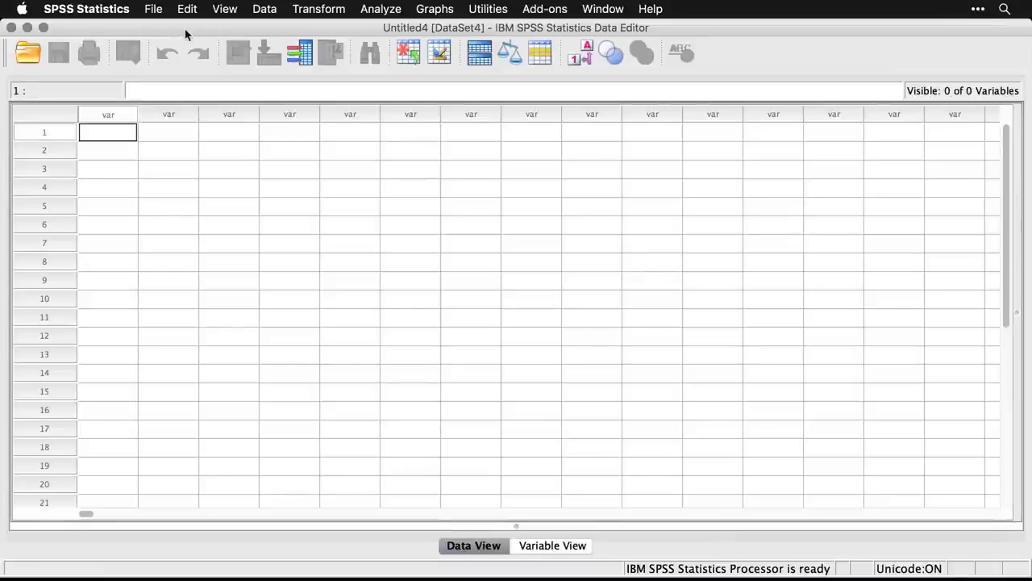
{"action": "left_click", "coordinate": [153, 9]}
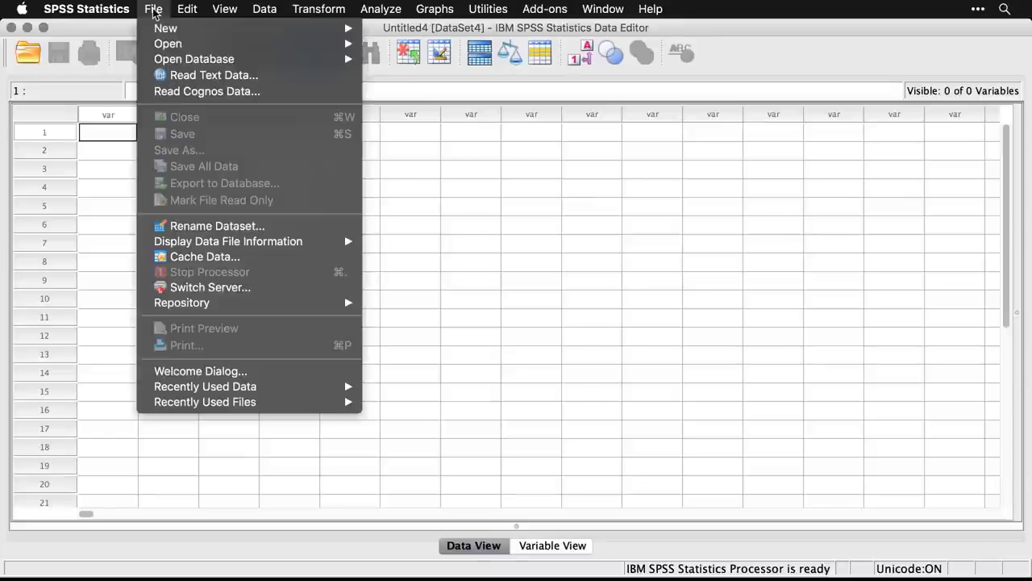
{"action": "mouse_move", "coordinate": [242, 389]}
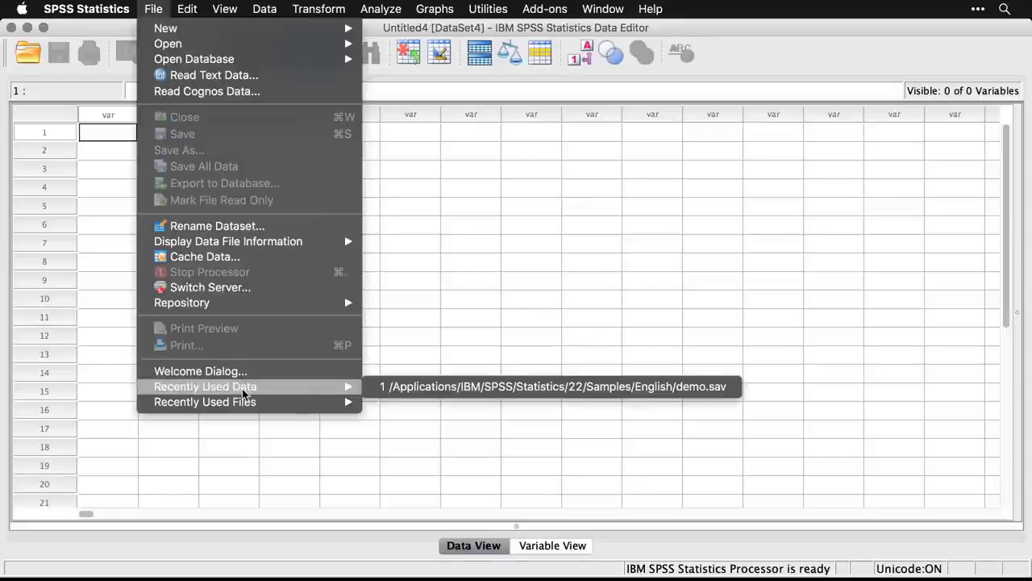
{"action": "left_click", "coordinate": [423, 387]}
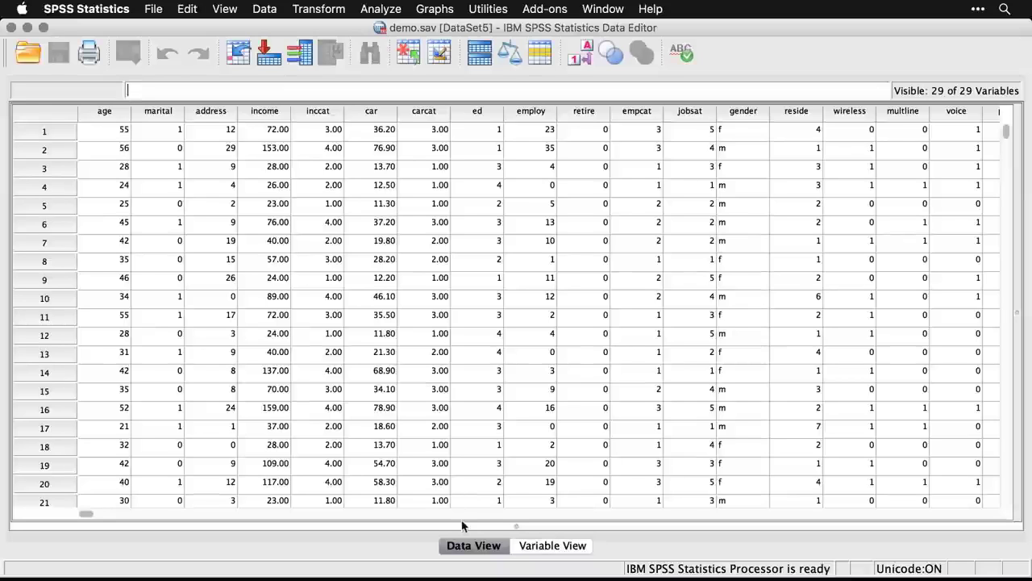
- Show the variable definitions and examine the age variable's type options, name and label
{"action": "left_click", "coordinate": [543, 547]}
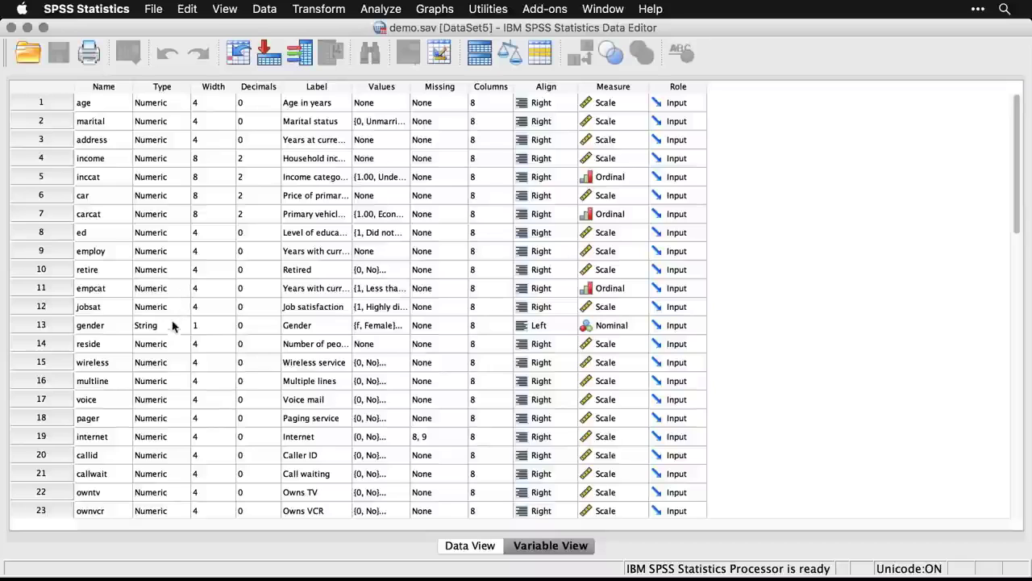
{"action": "left_click", "coordinate": [183, 104]}
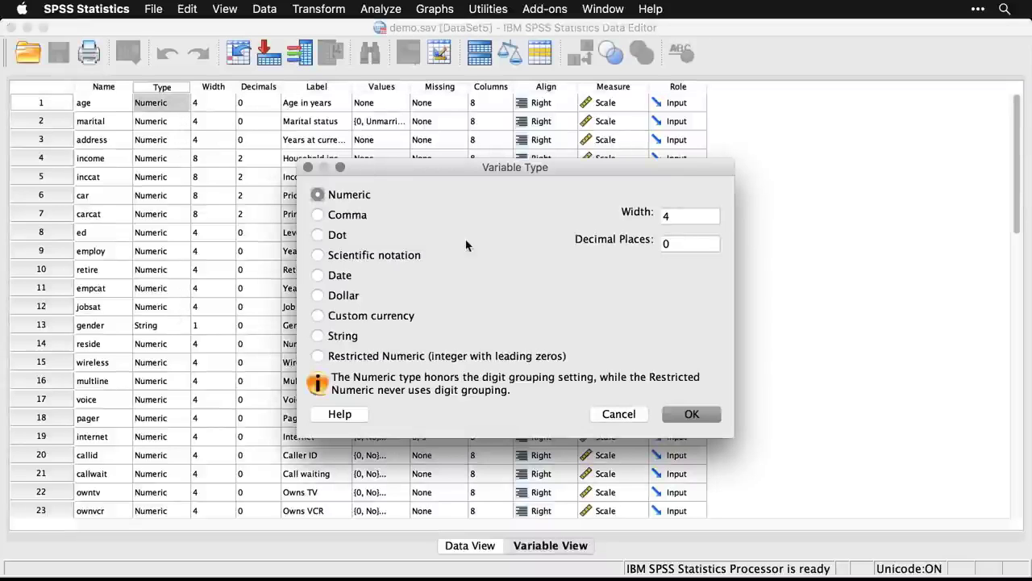
{"action": "left_click", "coordinate": [626, 420]}
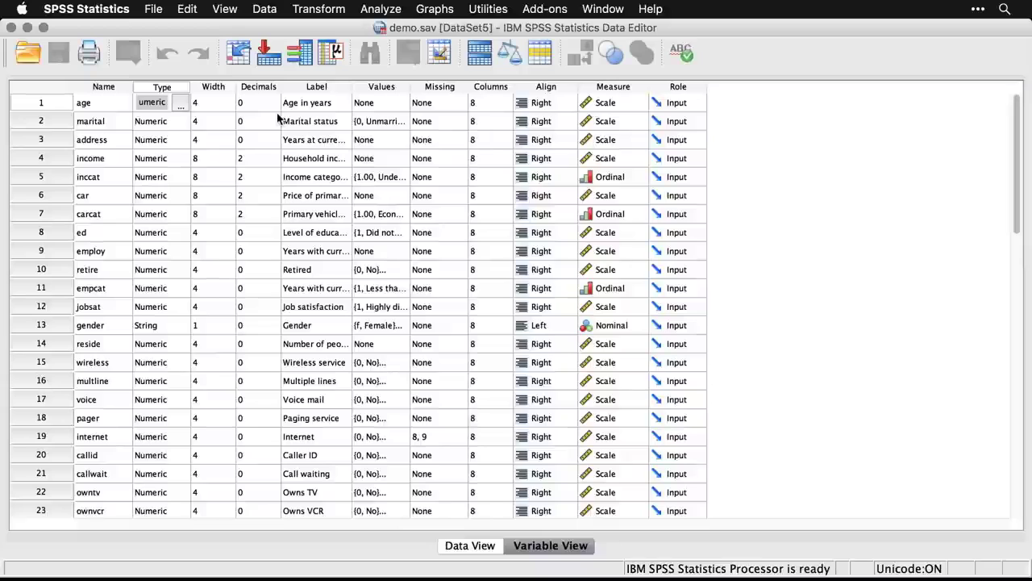
{"action": "left_click", "coordinate": [320, 89]}
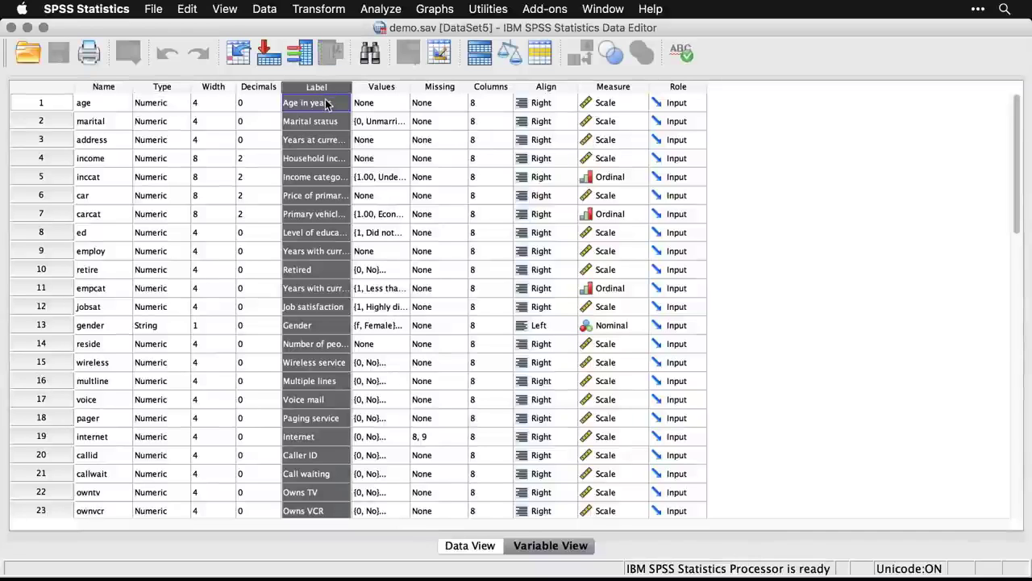
{"action": "left_click", "coordinate": [103, 105]}
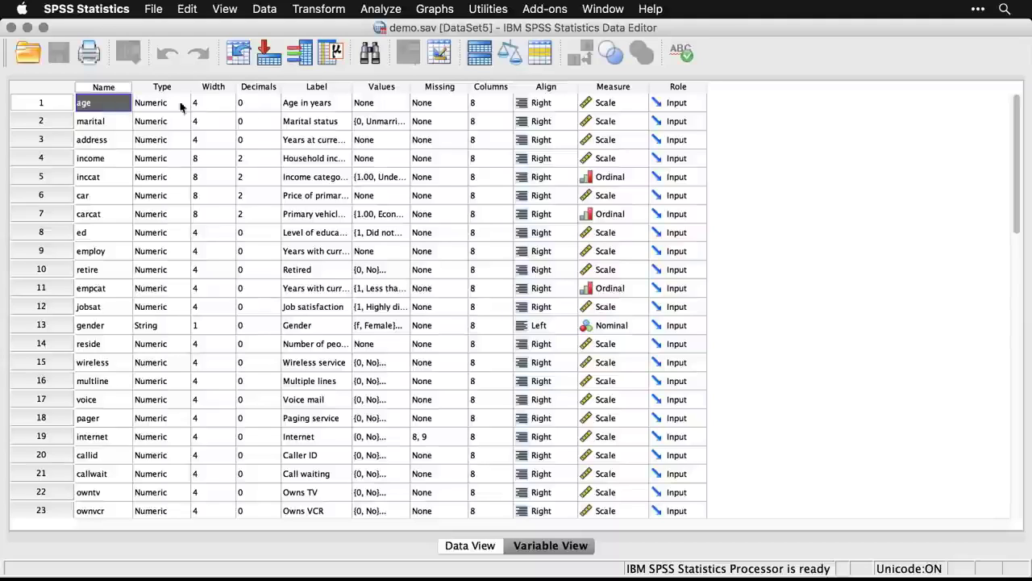
{"action": "left_click", "coordinate": [318, 109]}
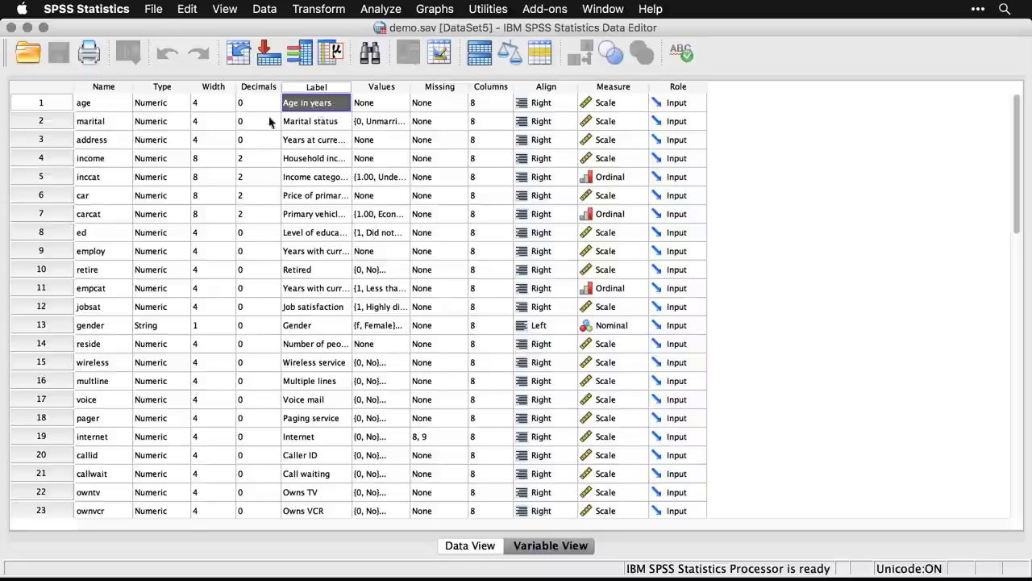
- Examine the value labels defined for the marital variable without changing them
{"action": "left_click", "coordinate": [382, 126]}
{"action": "left_click", "coordinate": [402, 126]}
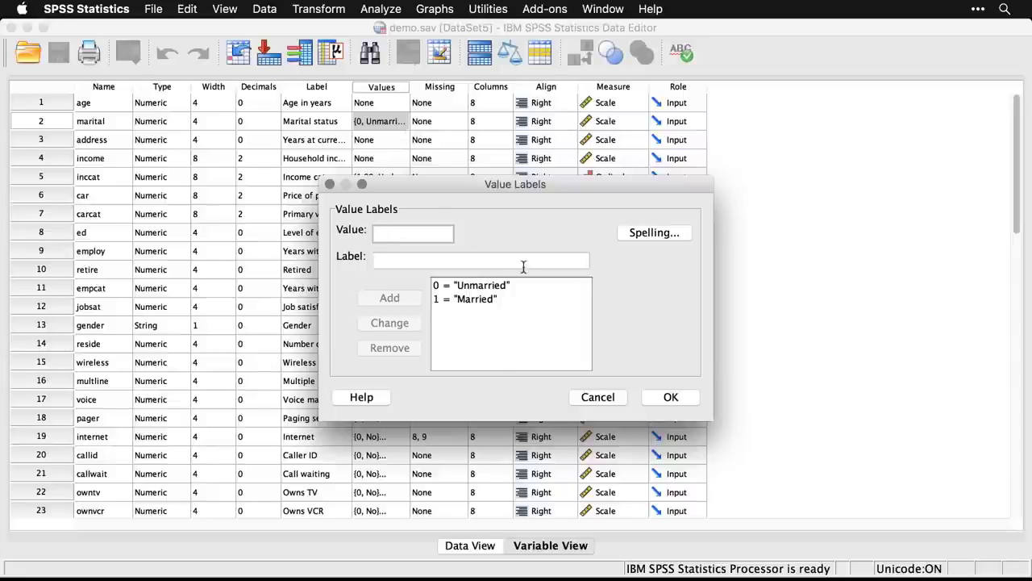
{"action": "left_click", "coordinate": [602, 398]}
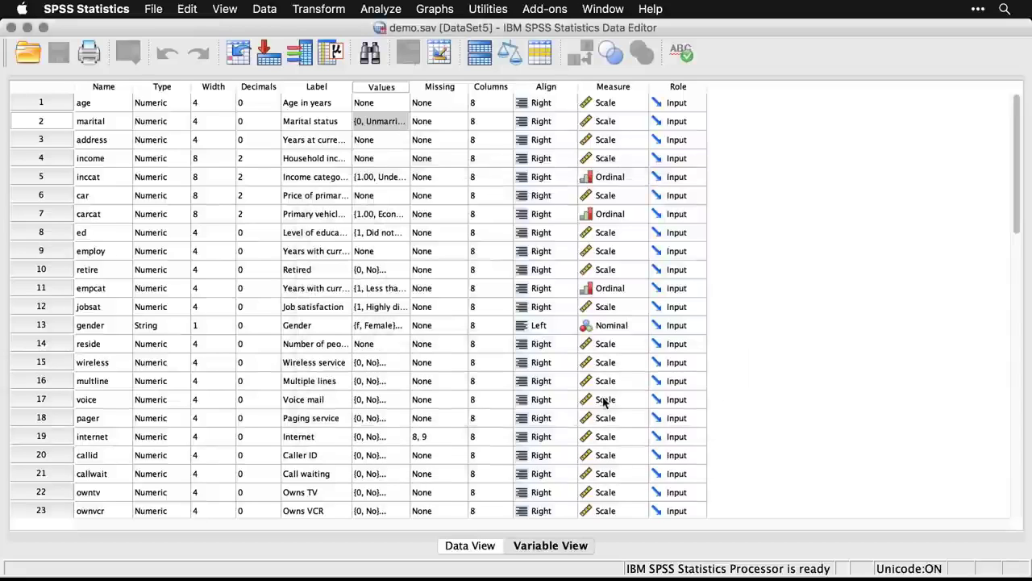
- Return to the data rows and display value labels in place of the codes, switching back to the codes after viewing
{"action": "left_click", "coordinate": [478, 546]}
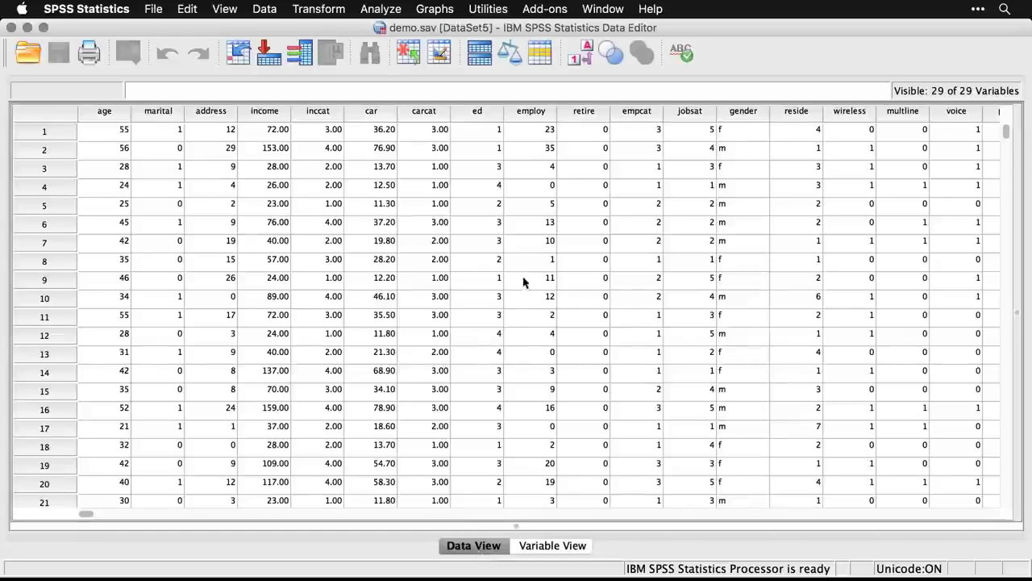
{"action": "left_click", "coordinate": [586, 60]}
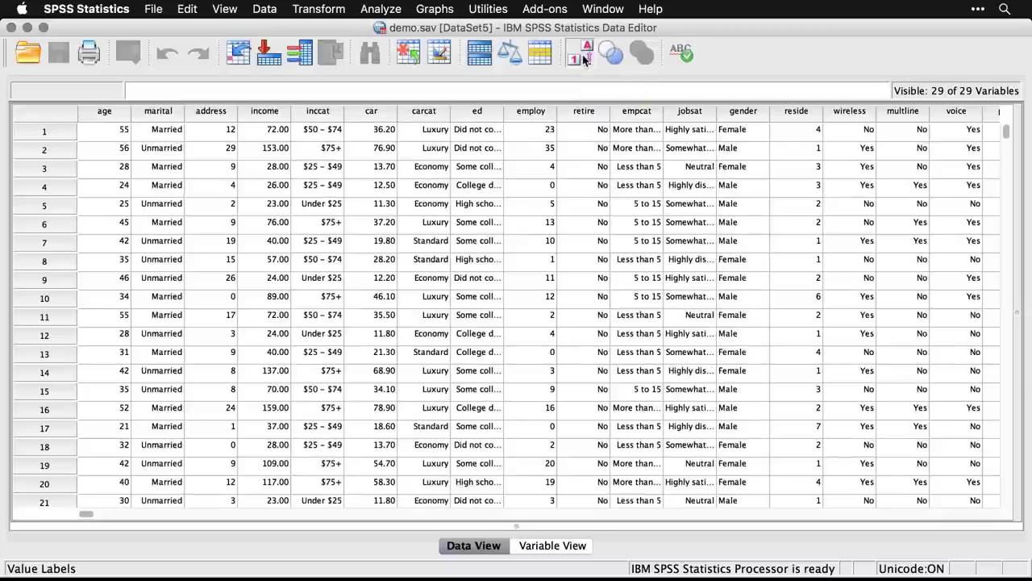
{"action": "left_click", "coordinate": [586, 61]}
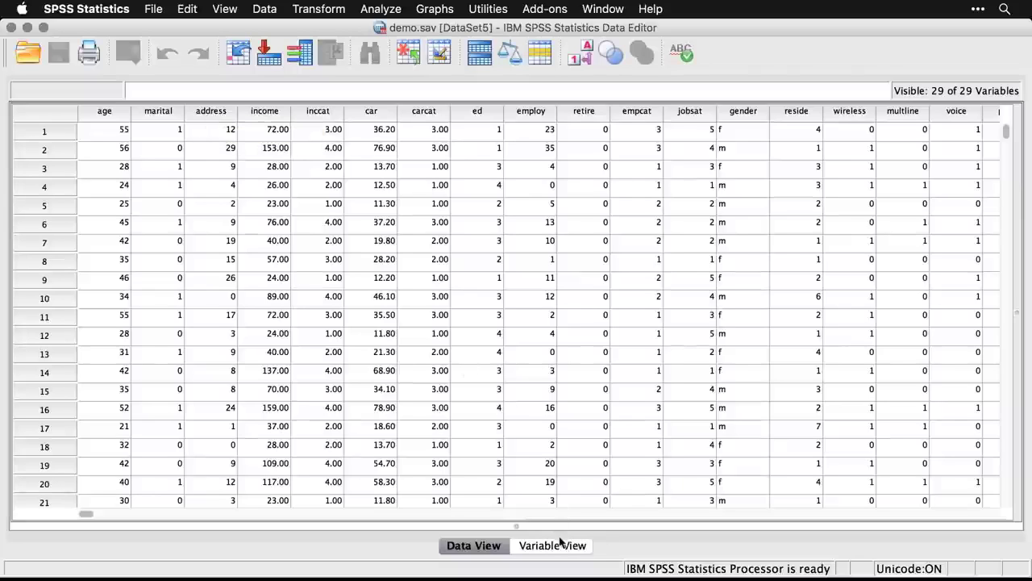
- Examine the measurement level and role options for the age variable and look through the list of variable definitions
{"action": "left_click", "coordinate": [555, 546]}
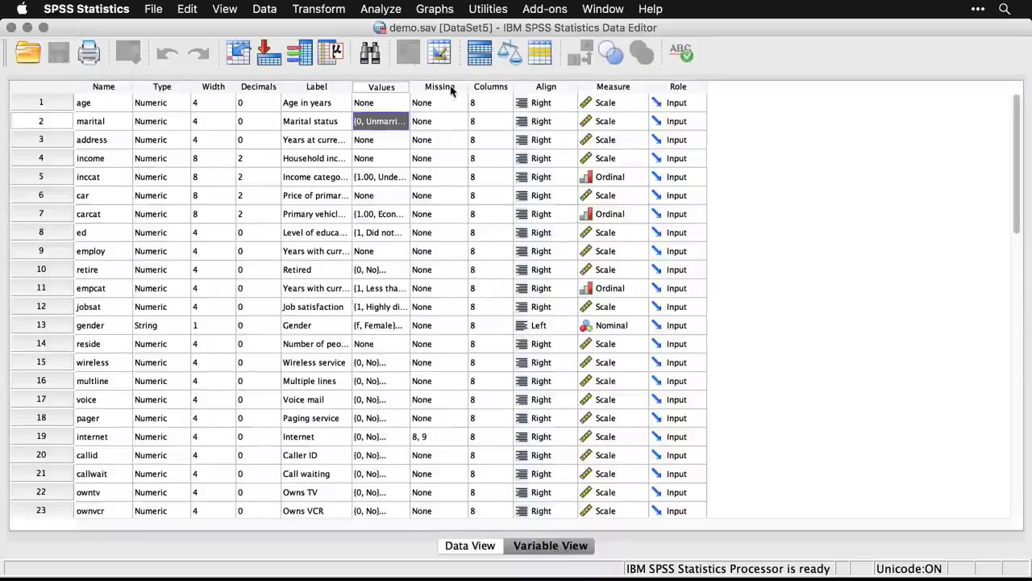
{"action": "left_click", "coordinate": [641, 103]}
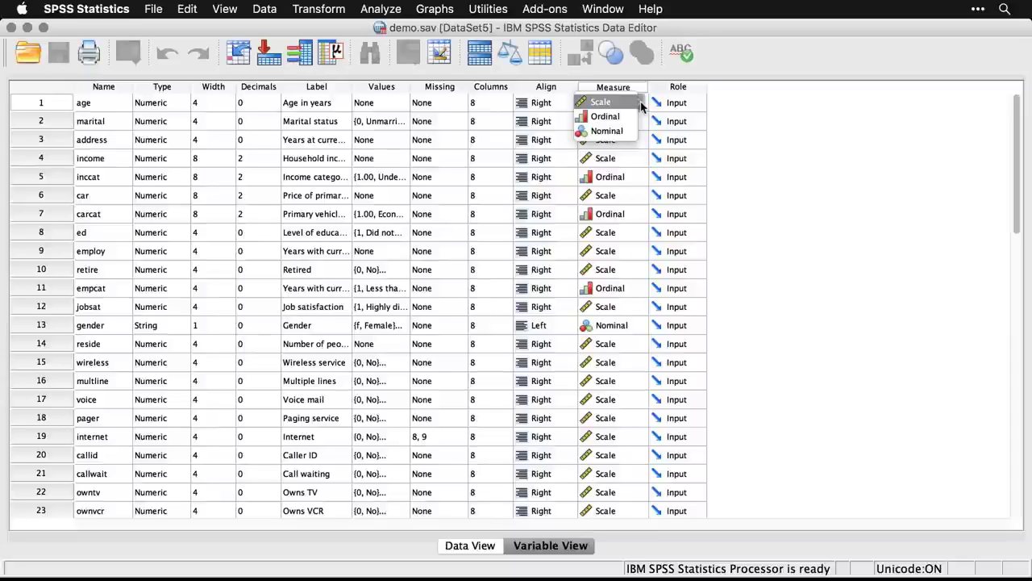
{"action": "left_click", "coordinate": [758, 96]}
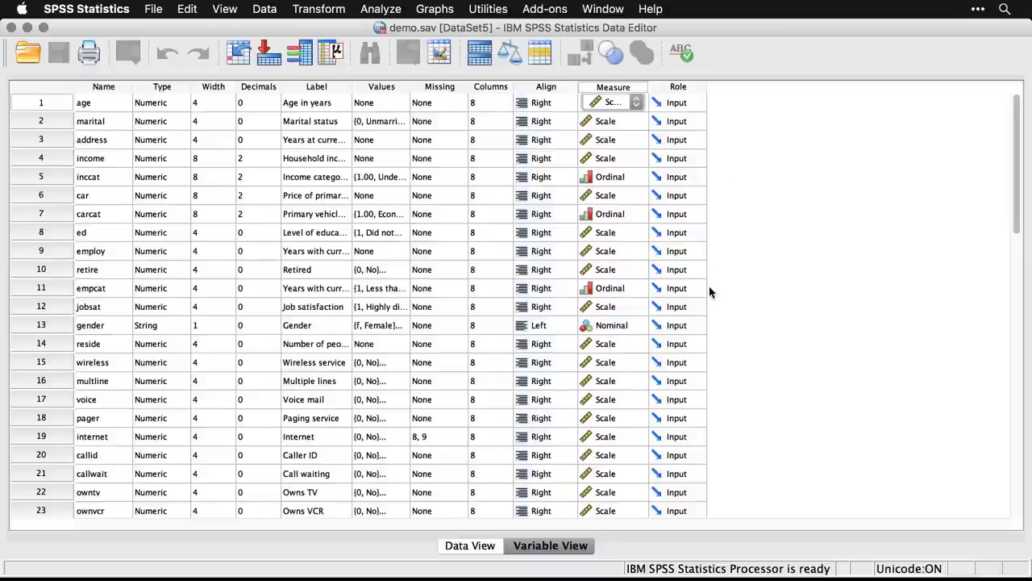
{"action": "left_click", "coordinate": [702, 104]}
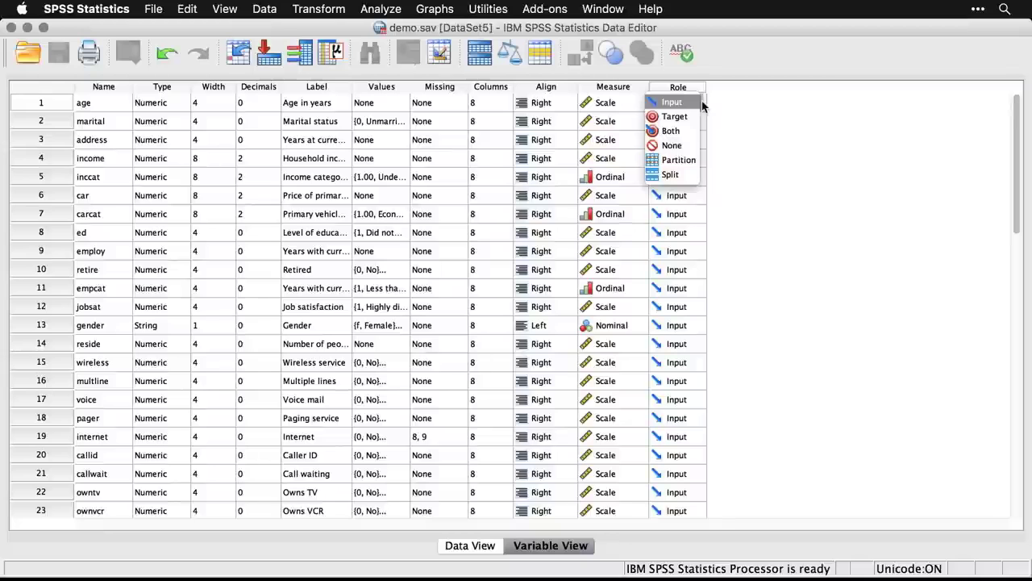
{"action": "left_click", "coordinate": [762, 134]}
{"action": "scroll", "coordinate": [762, 134], "scroll_direction": "down", "scroll_amount": 10}
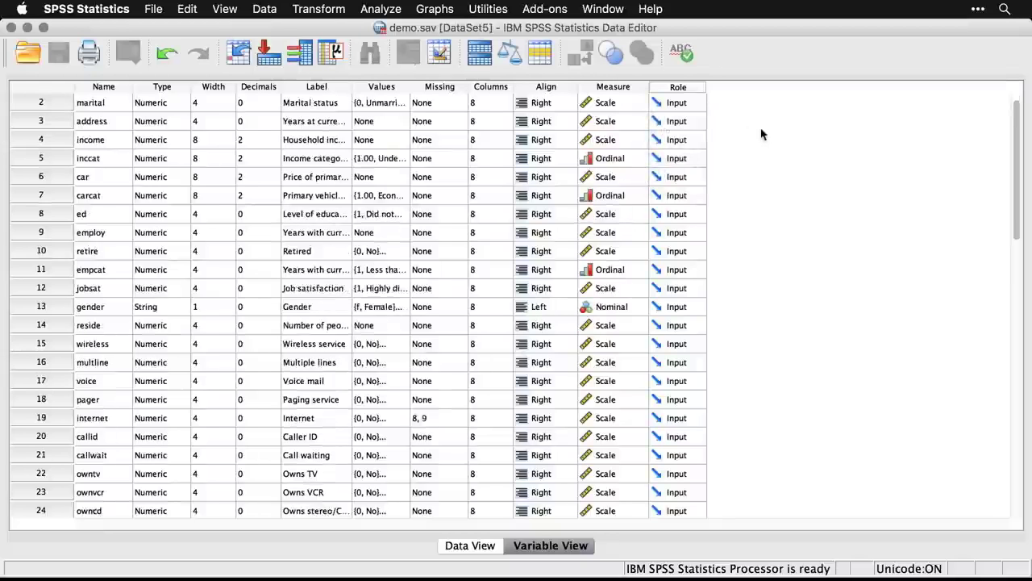
{"action": "scroll", "coordinate": [762, 133], "scroll_direction": "up", "scroll_amount": 2}
{"action": "scroll", "coordinate": [762, 134], "scroll_direction": "up", "scroll_amount": 7}
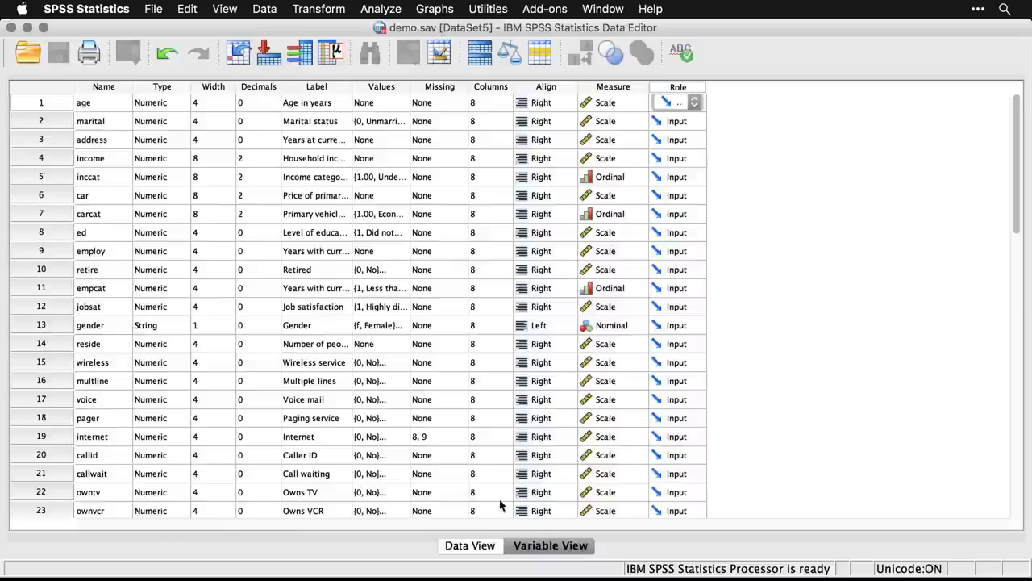
- Create a legacy histogram of Age in years [age] from the data, without a normal curve
{"action": "left_click", "coordinate": [469, 549]}
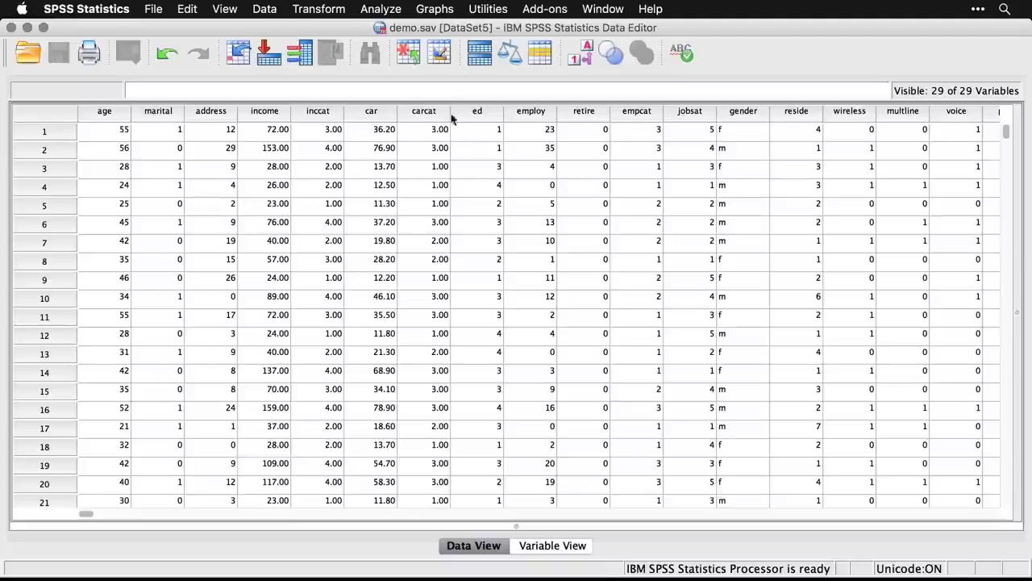
{"action": "left_click", "coordinate": [436, 8]}
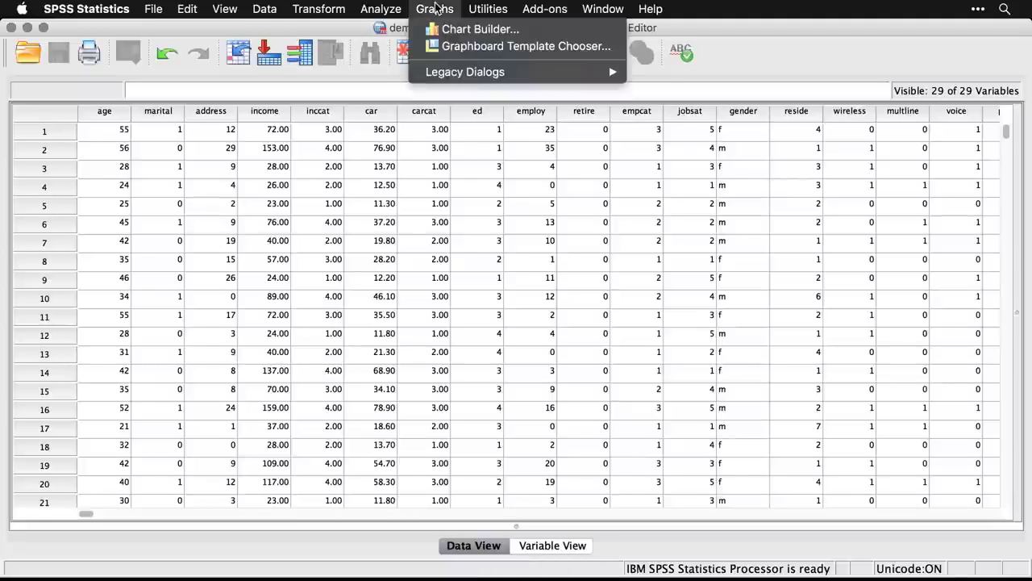
{"action": "mouse_move", "coordinate": [450, 70]}
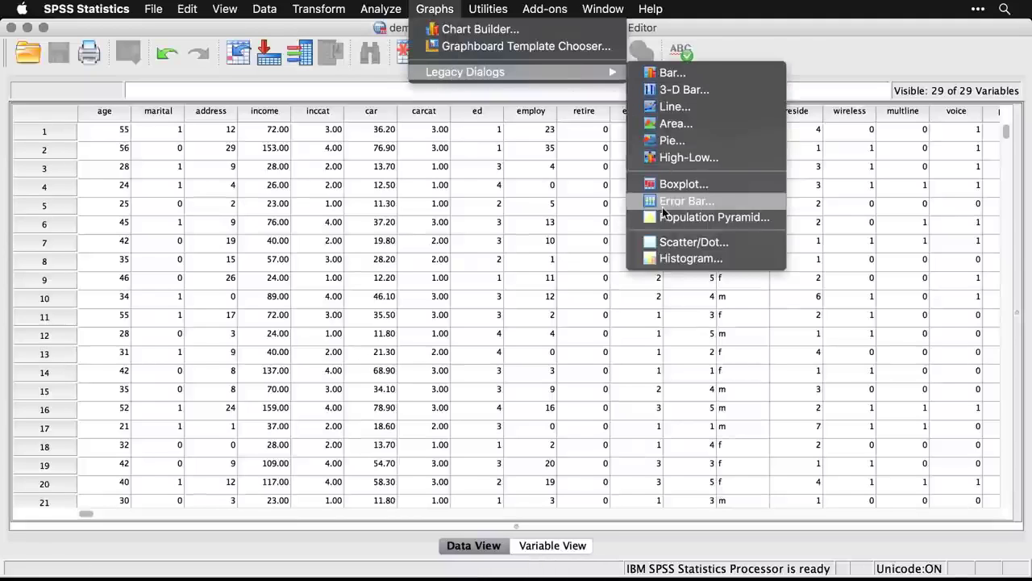
{"action": "left_click", "coordinate": [674, 254]}
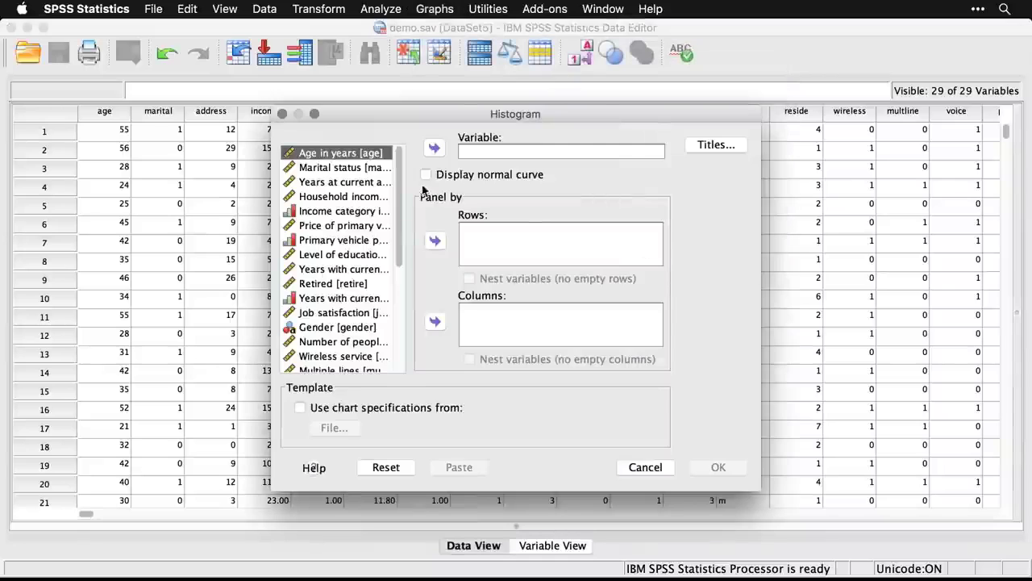
{"action": "left_click", "coordinate": [435, 149]}
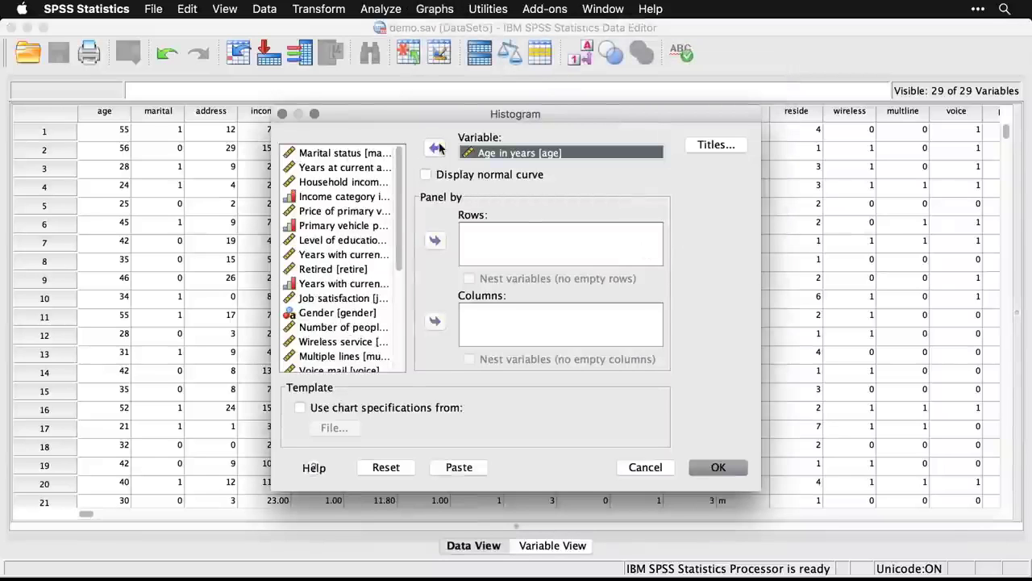
{"action": "left_click", "coordinate": [718, 468]}
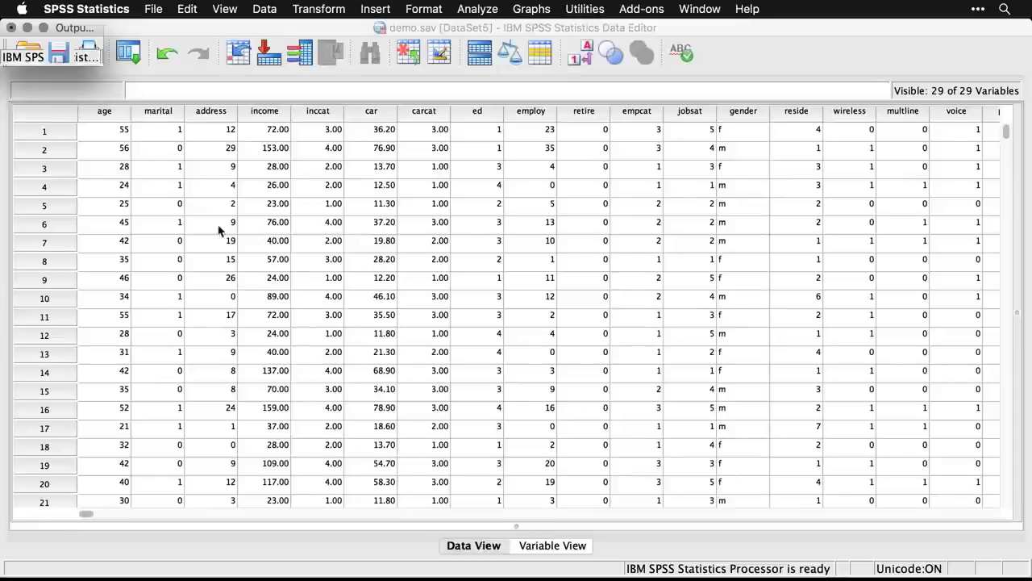
- Enlarge the output viewer window to full size and view the whole age histogram
{"action": "double_click", "coordinate": [64, 25]}
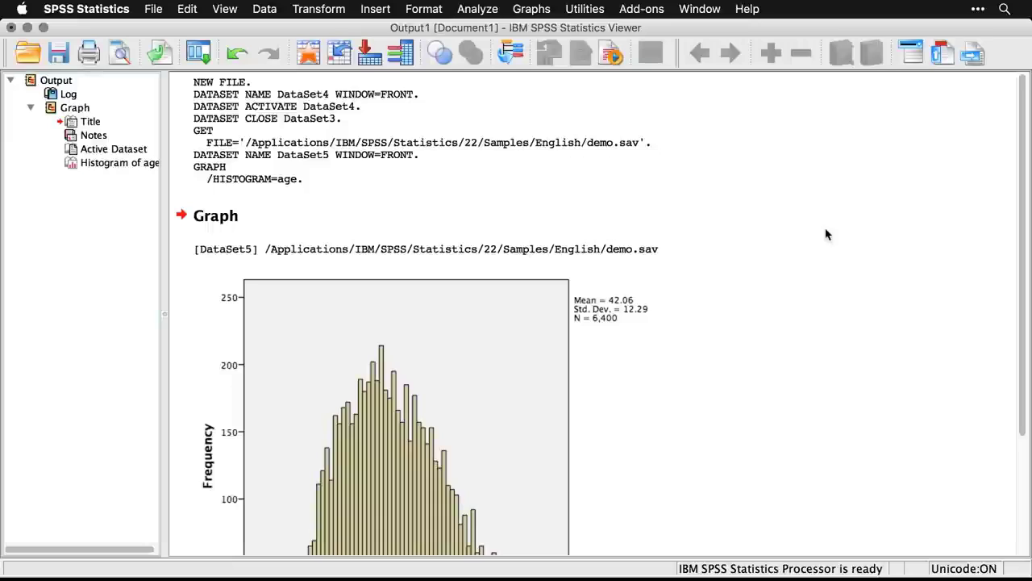
{"action": "scroll", "coordinate": [826, 233], "scroll_direction": "down", "scroll_amount": 5}
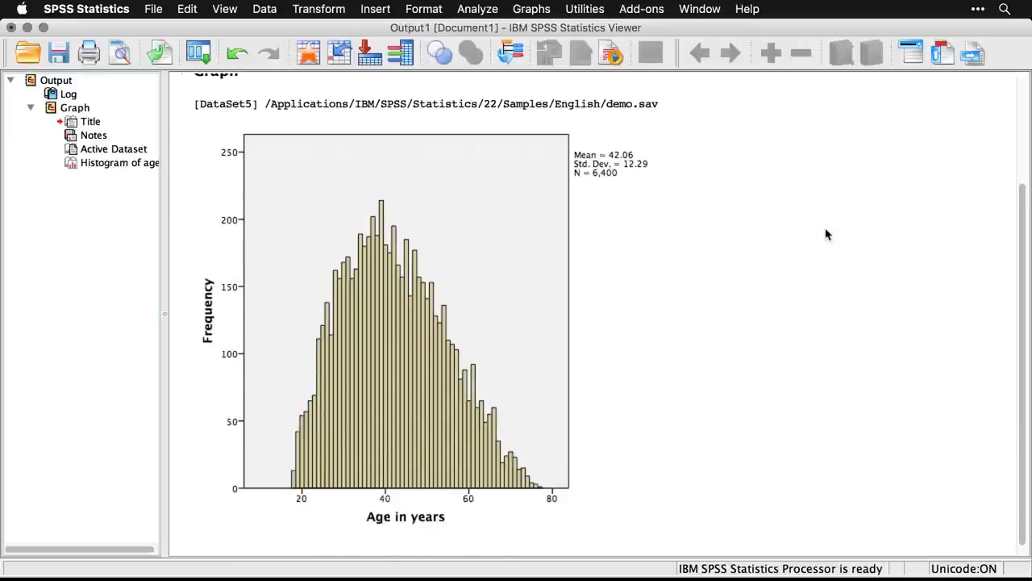
{"action": "scroll", "coordinate": [826, 234], "scroll_direction": "down", "scroll_amount": 1}
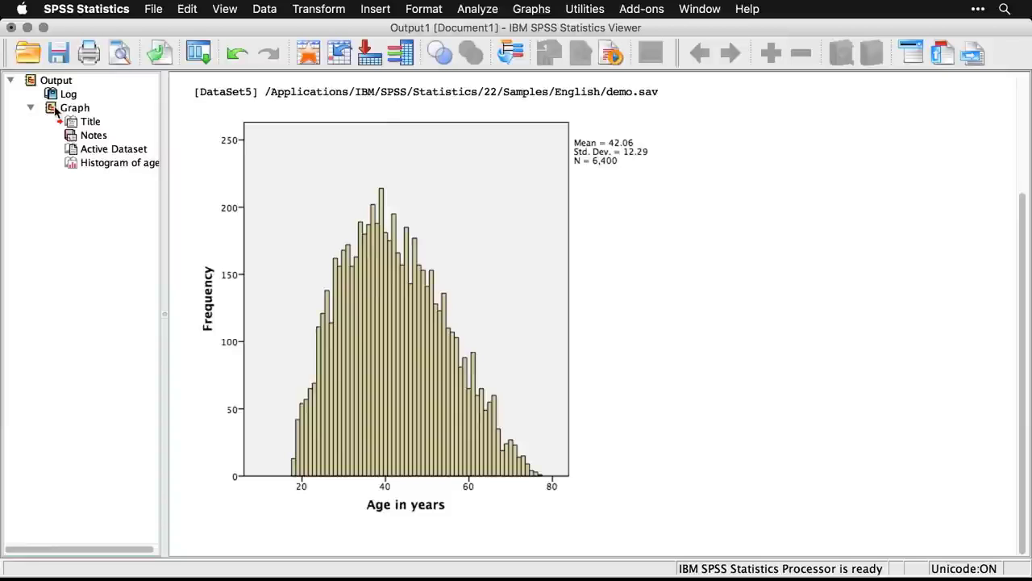
- Collapse and re-expand the Graph group in the output outline, and select the log with the command syntax
{"action": "left_click", "coordinate": [31, 108]}
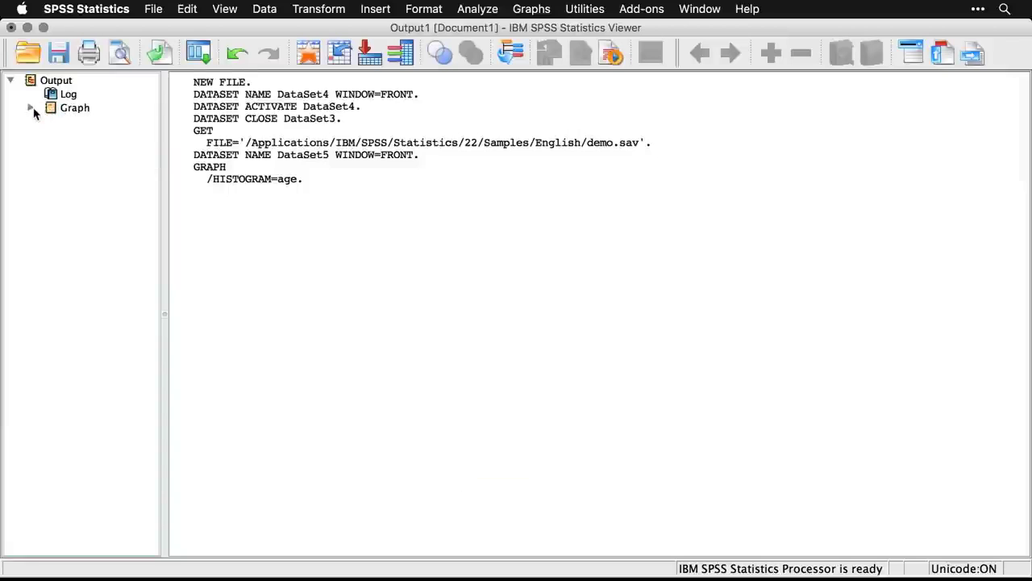
{"action": "left_click", "coordinate": [31, 108]}
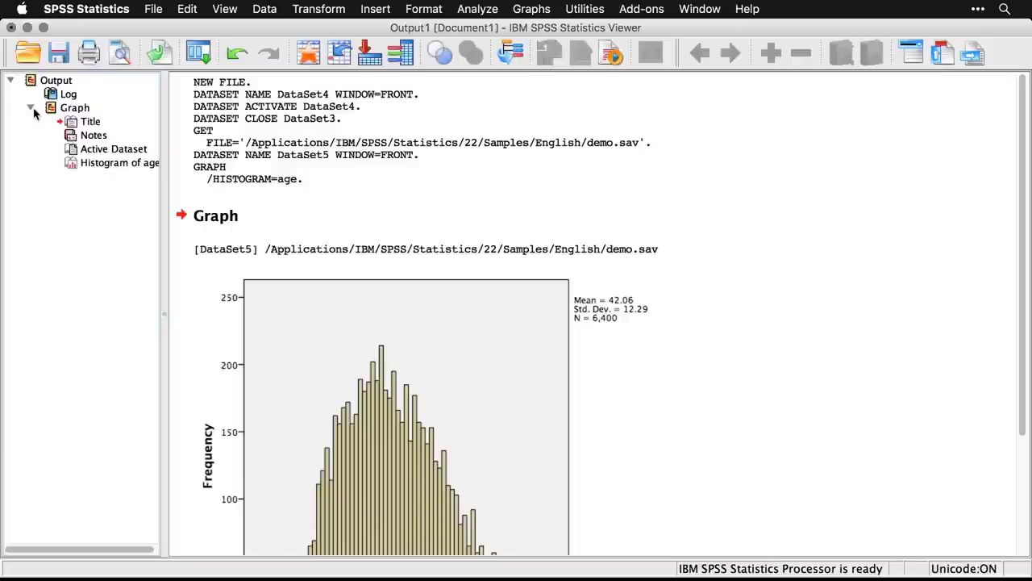
{"action": "left_click", "coordinate": [208, 121]}
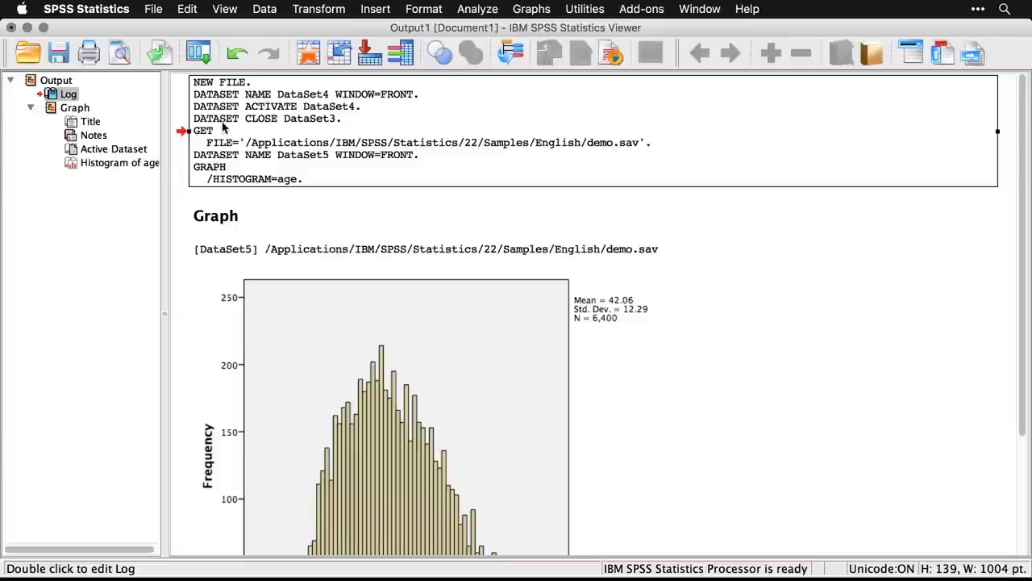
- Create a new, empty syntax file
{"action": "left_click", "coordinate": [153, 10]}
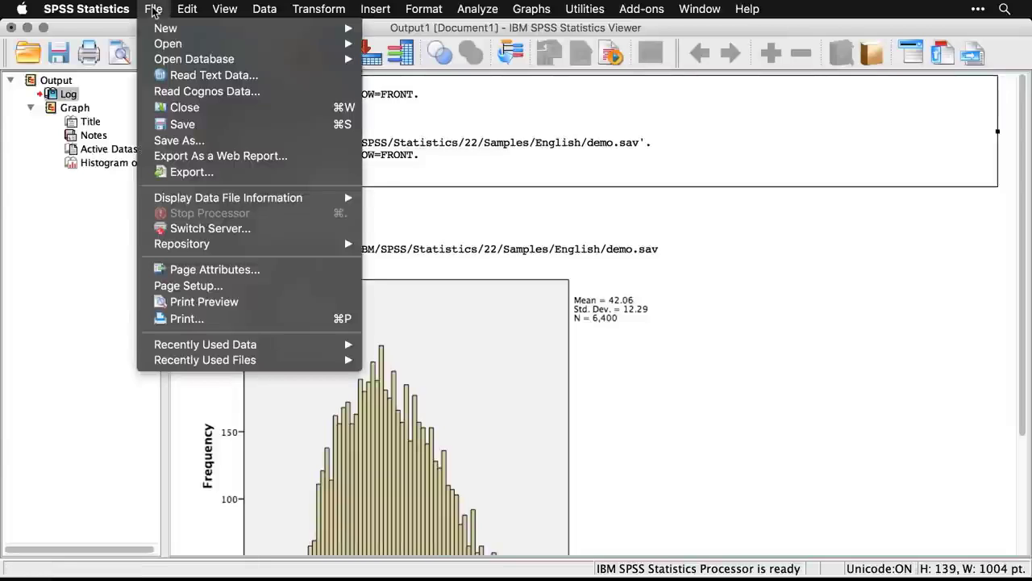
{"action": "mouse_move", "coordinate": [158, 31]}
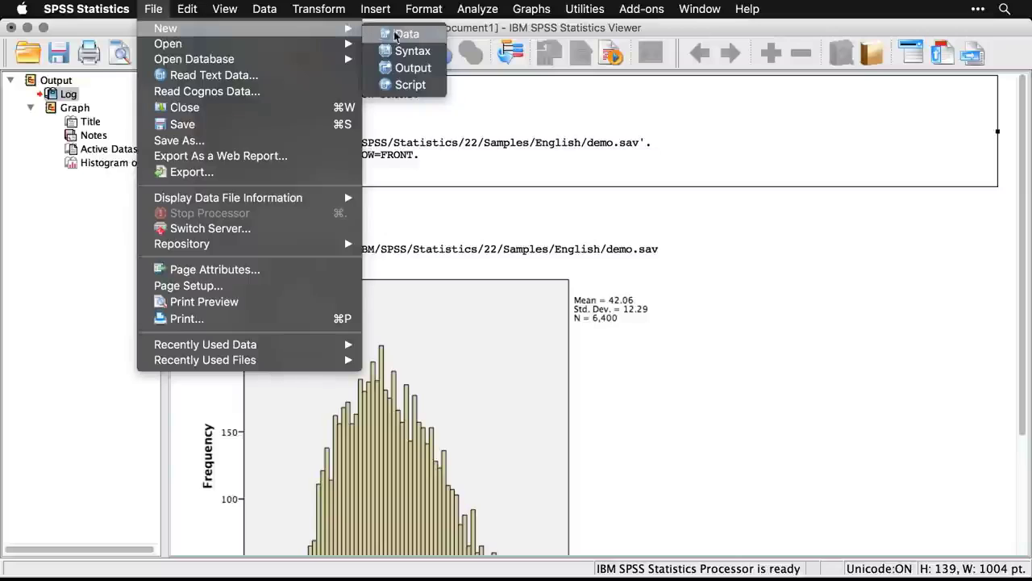
{"action": "left_click", "coordinate": [411, 52]}
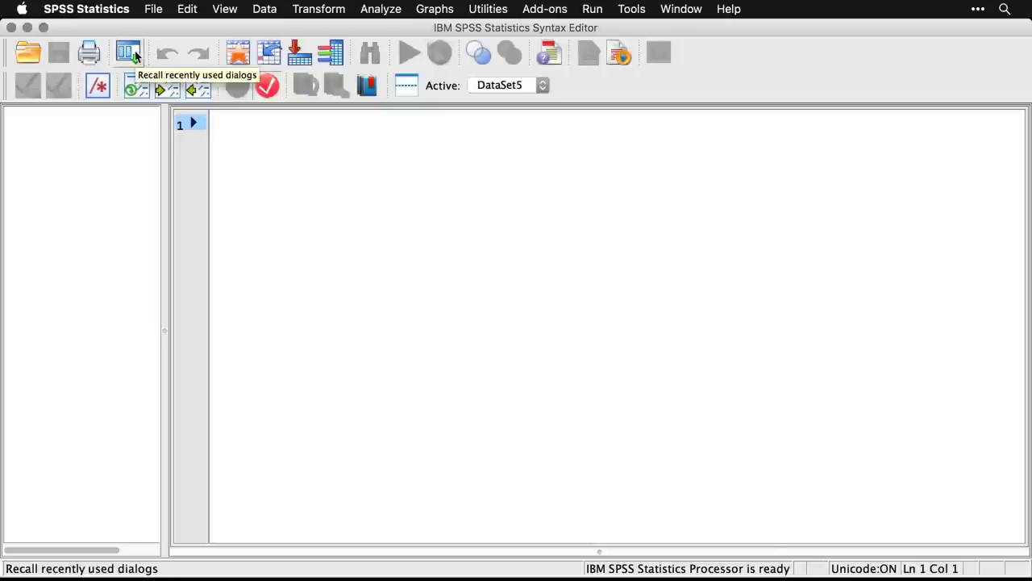
- Recall the recently used histogram of Age in years, paste its command into the syntax file, and run only the GRAPH /HISTOGRAM=age command
{"action": "left_click", "coordinate": [139, 84]}
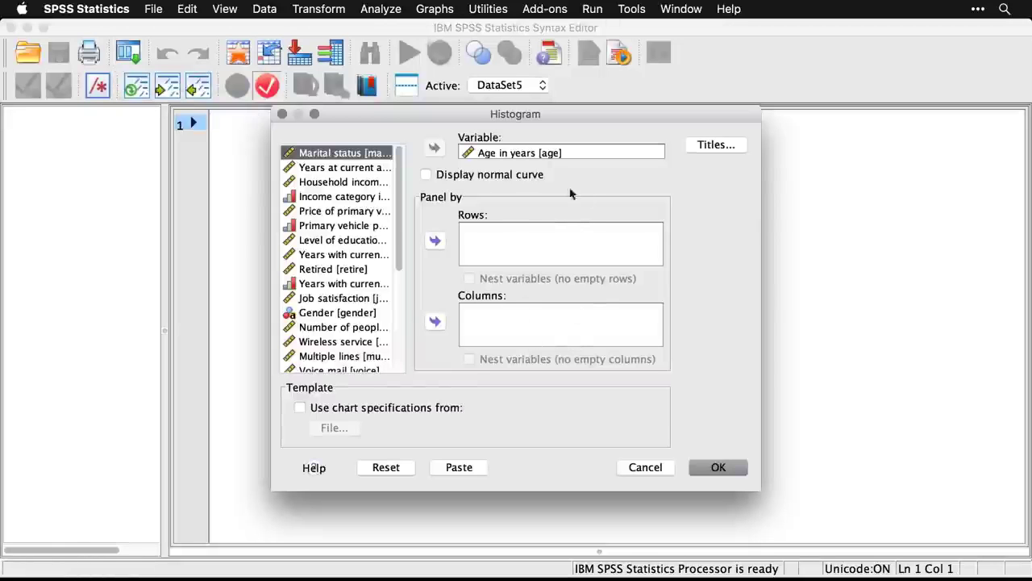
{"action": "left_click", "coordinate": [459, 468]}
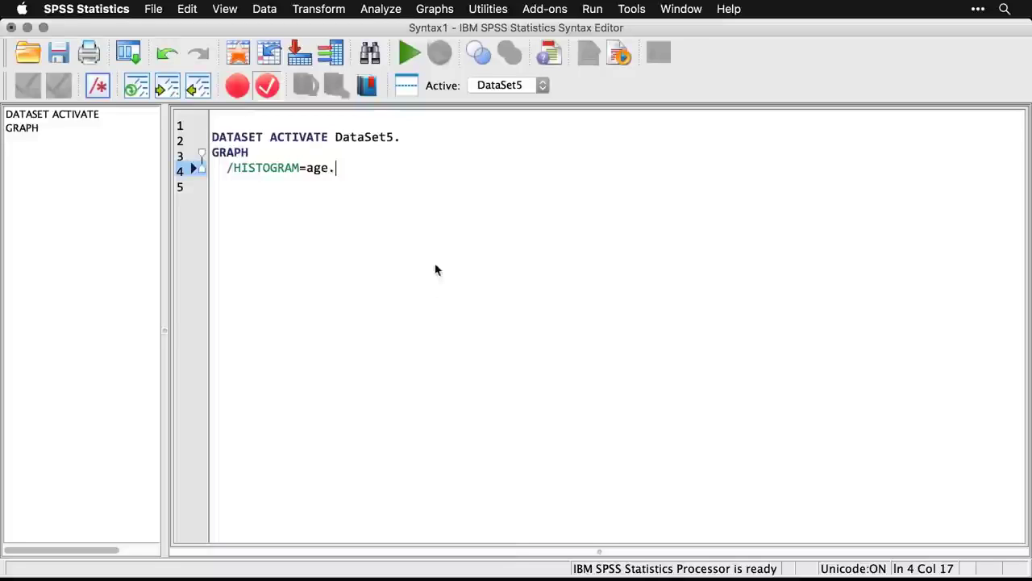
{"action": "left_click_drag", "start_coordinate": [339, 169], "coordinate": [211, 154]}
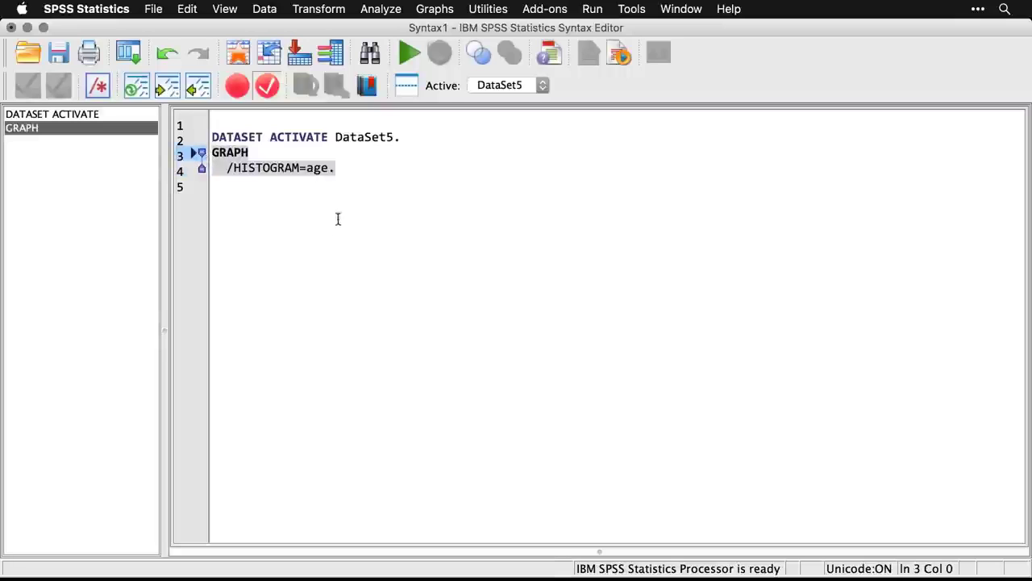
{"action": "left_click", "coordinate": [405, 56]}
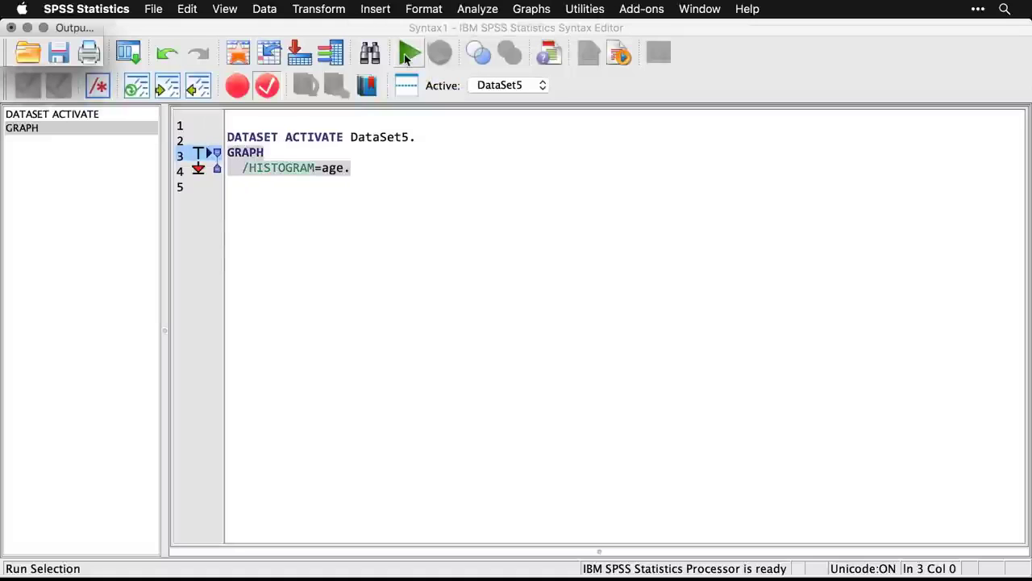
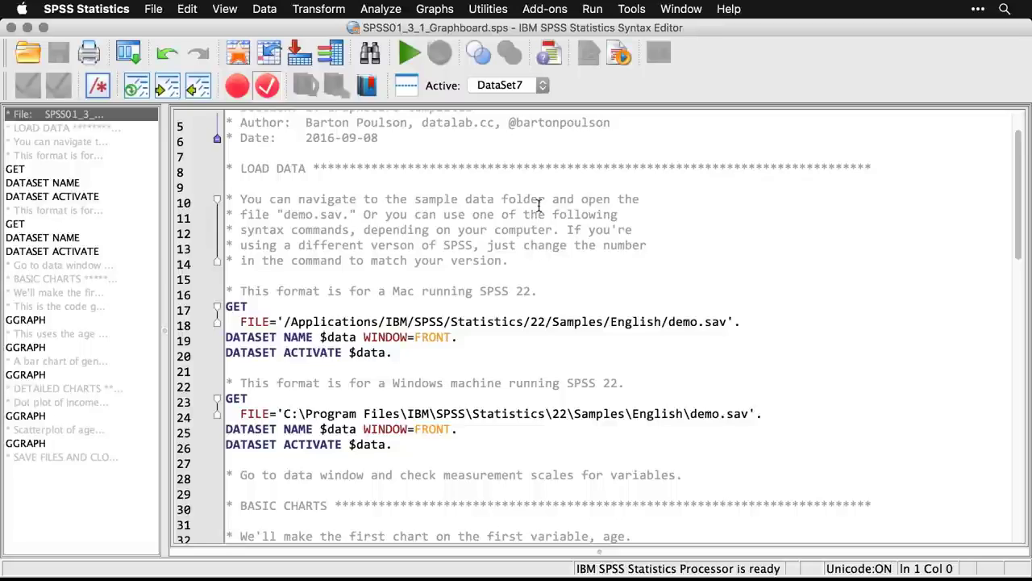
- Load demo.sav by running the GET, DATASET NAME and DATASET ACTIVATE commands for a Mac with SPSS 22 in SPSS01_3_1_Graphboard.sps
{"action": "left_click", "coordinate": [532, 323]}
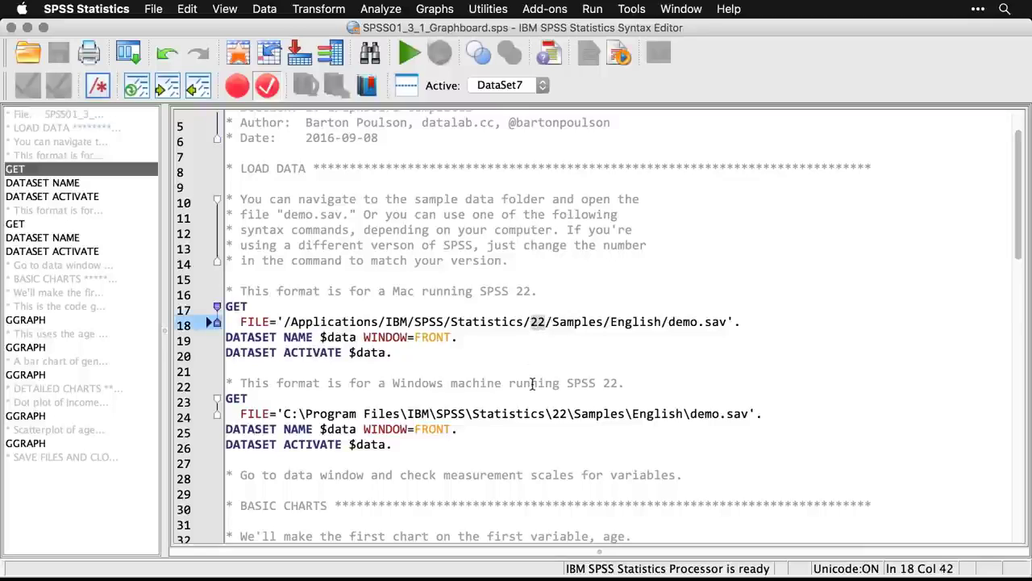
{"action": "left_click_drag", "start_coordinate": [393, 355], "coordinate": [226, 305]}
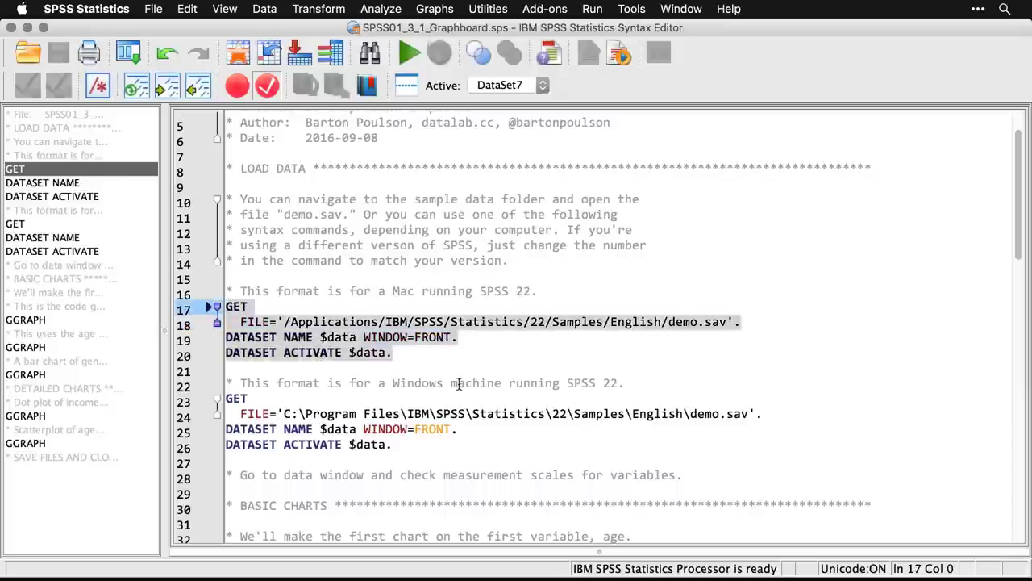
{"action": "key", "text": "super+r"}
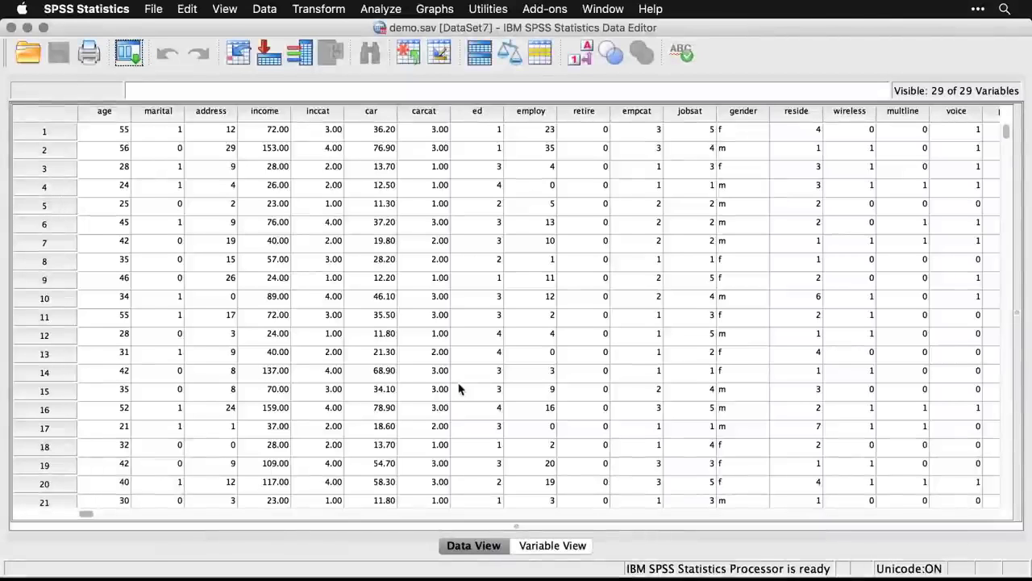
- Check the variables' measurement levels in demo.sav, including the level options for gender, and return to the Graphboard syntax file
{"action": "left_click", "coordinate": [553, 549]}
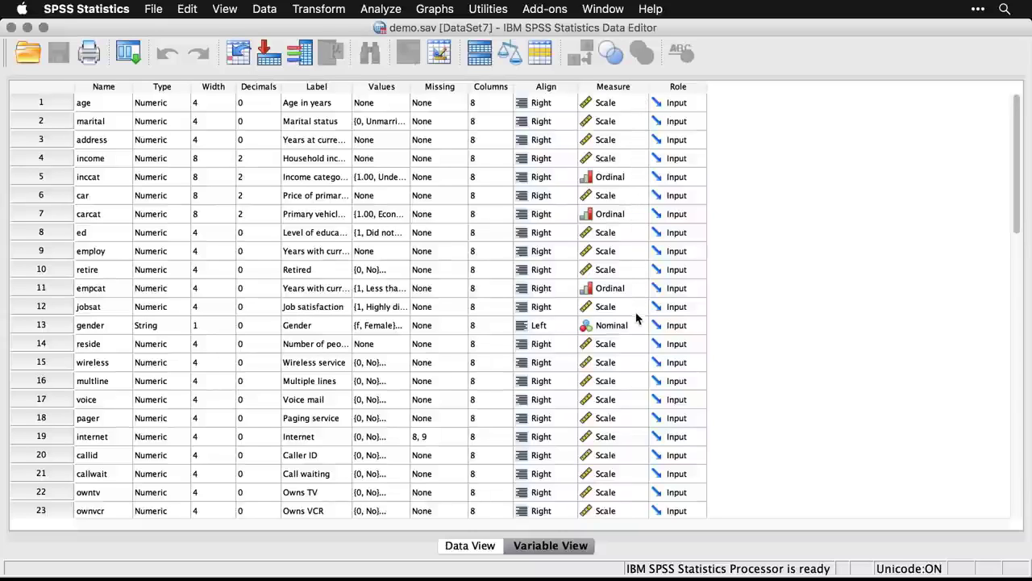
{"action": "scroll", "coordinate": [636, 325], "scroll_direction": "down", "scroll_amount": 3}
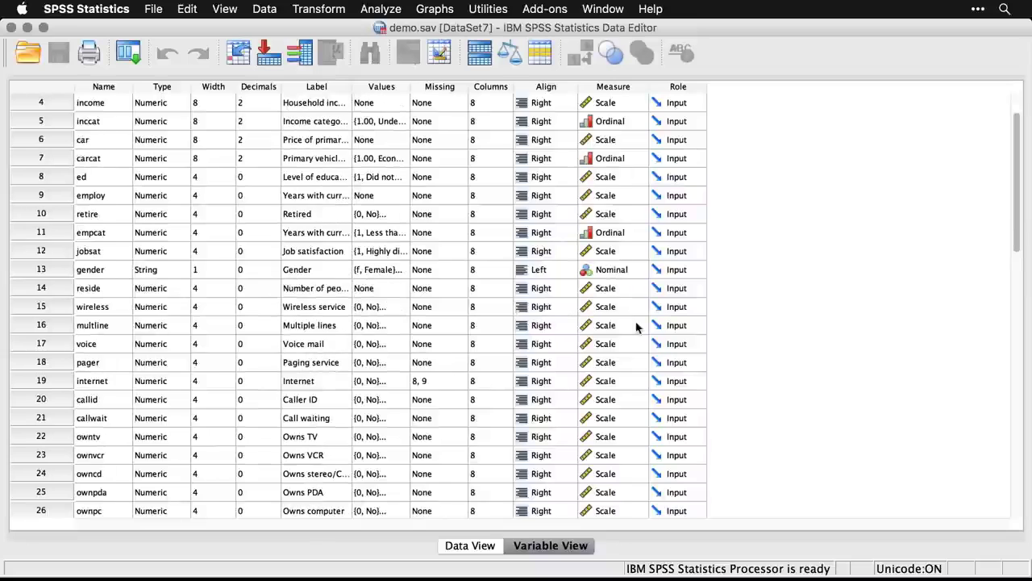
{"action": "left_click", "coordinate": [634, 269]}
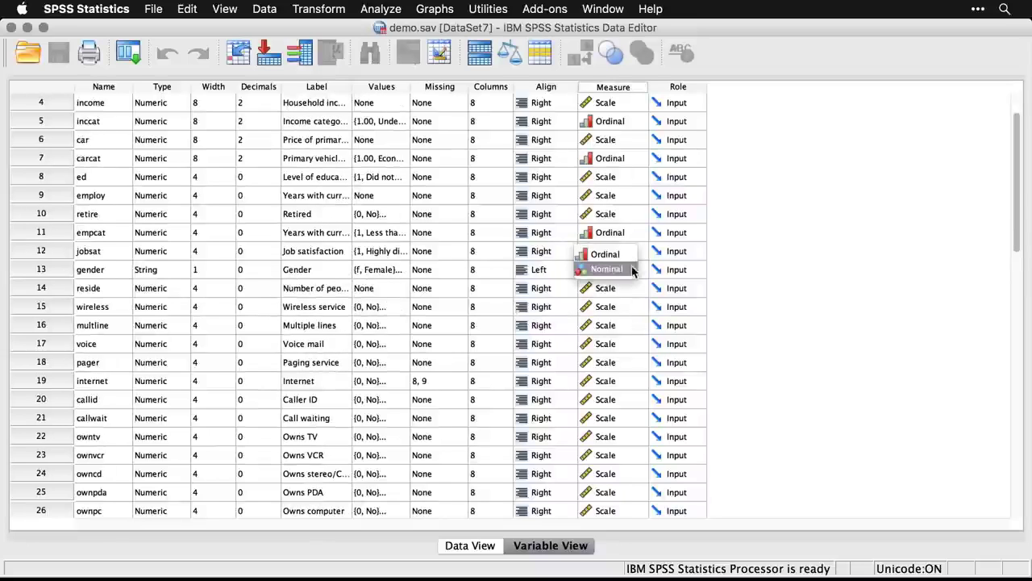
{"action": "left_click", "coordinate": [763, 272]}
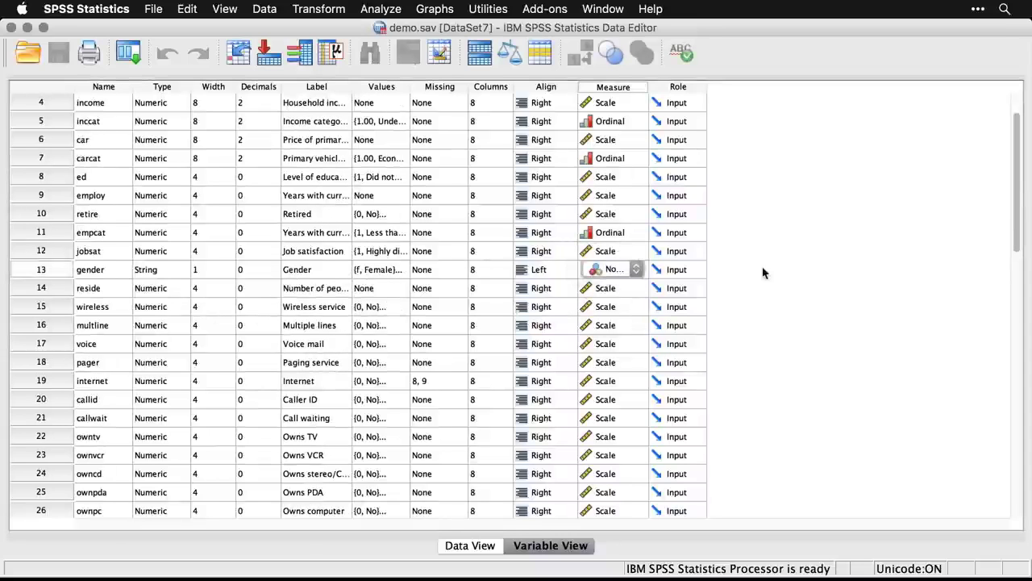
{"action": "left_click", "coordinate": [484, 550]}
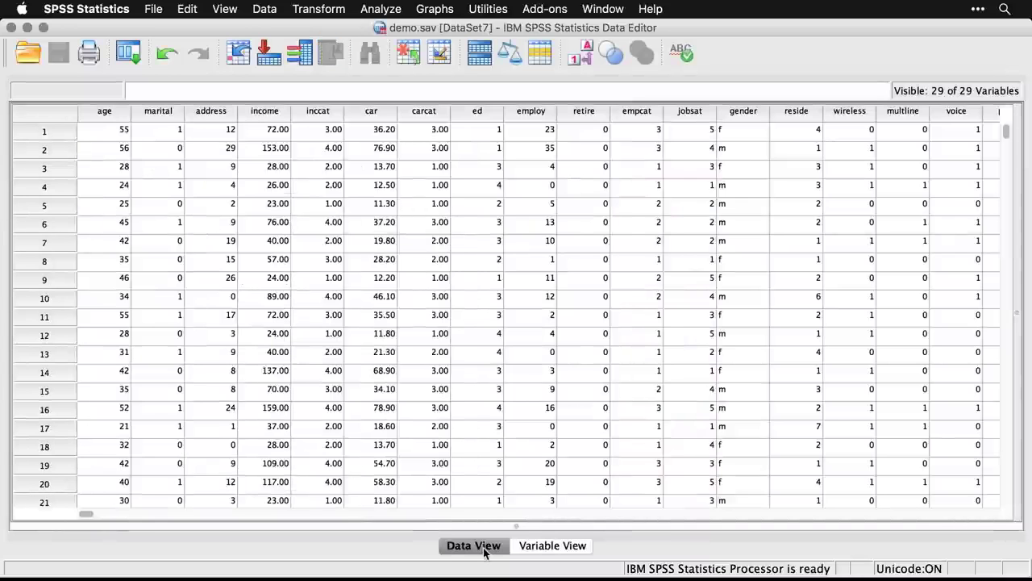
{"action": "key", "text": "super+grave"}
{"action": "key", "text": "super+grave"}
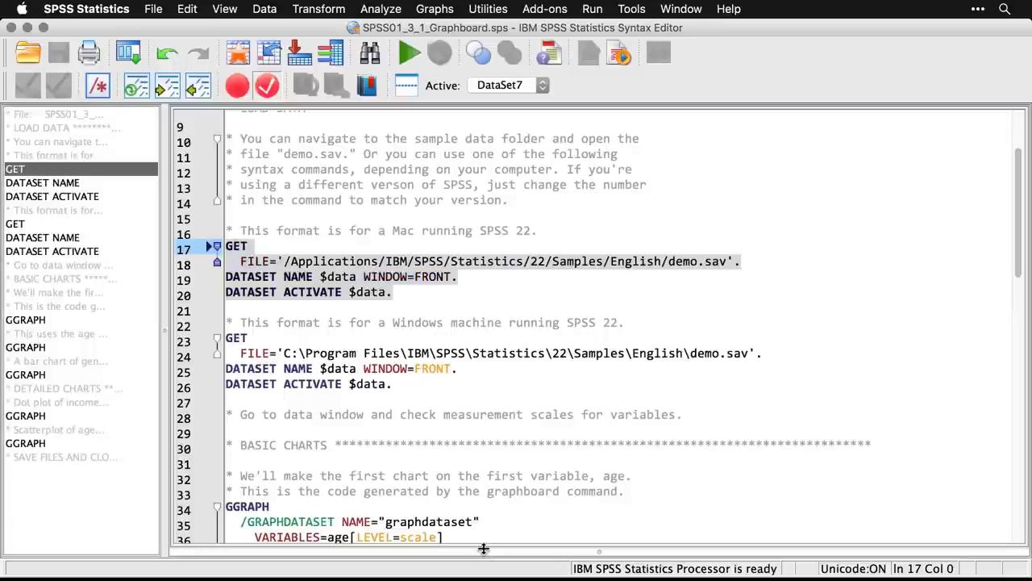
- Create a basic Dot Plot of Age in years with the Graphboard Template Chooser and view the whole chart in the output
{"action": "scroll", "coordinate": [645, 449], "scroll_direction": "down", "scroll_amount": 5}
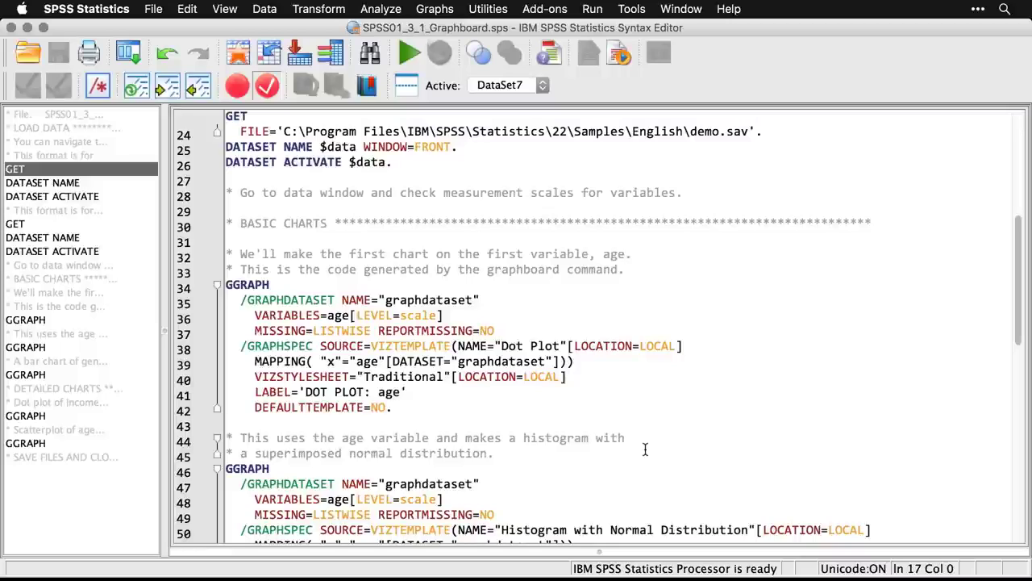
{"action": "left_click", "coordinate": [437, 9]}
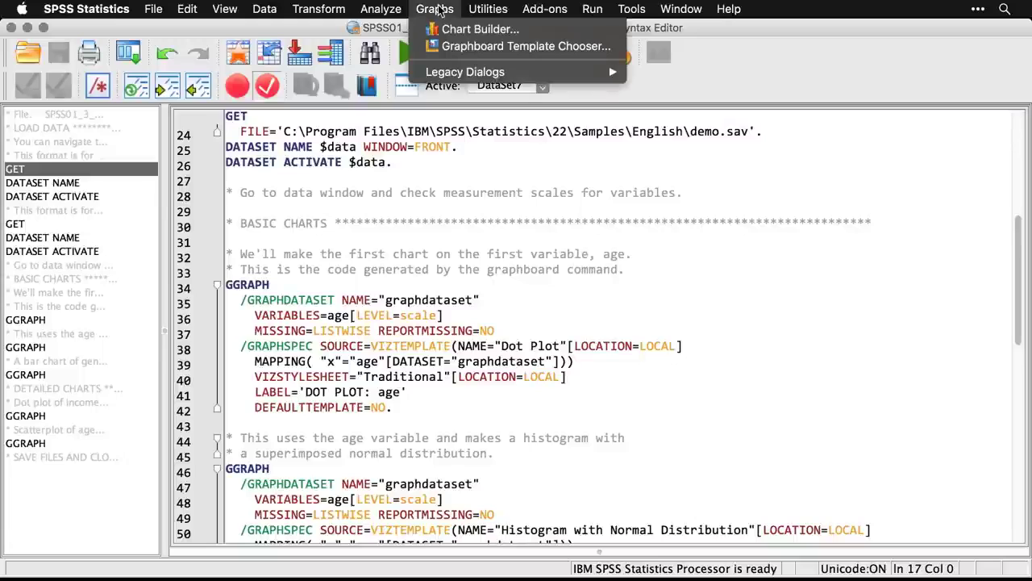
{"action": "left_click", "coordinate": [471, 46]}
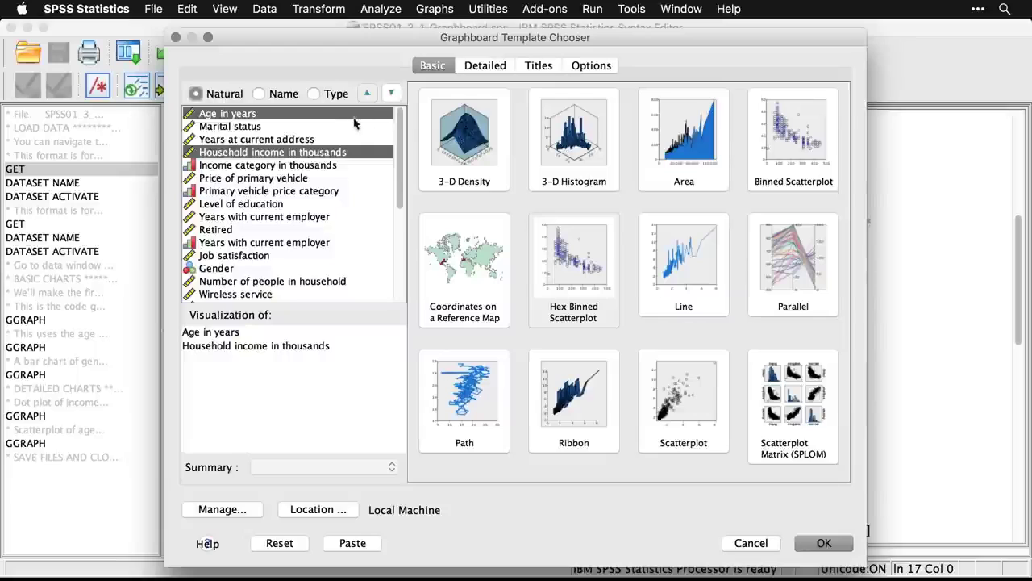
{"action": "left_click", "coordinate": [278, 119]}
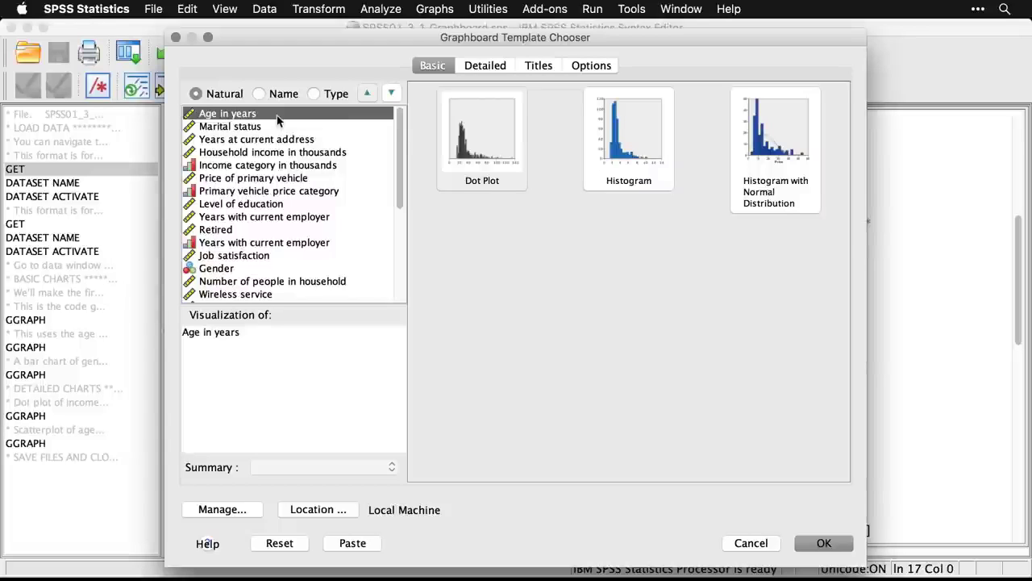
{"action": "left_click", "coordinate": [474, 145]}
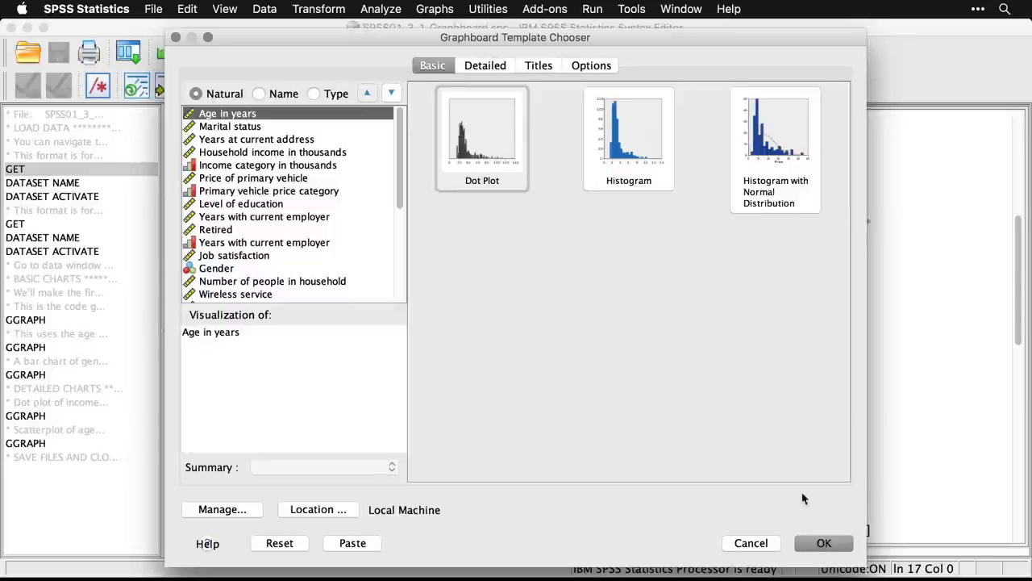
{"action": "left_click", "coordinate": [823, 543]}
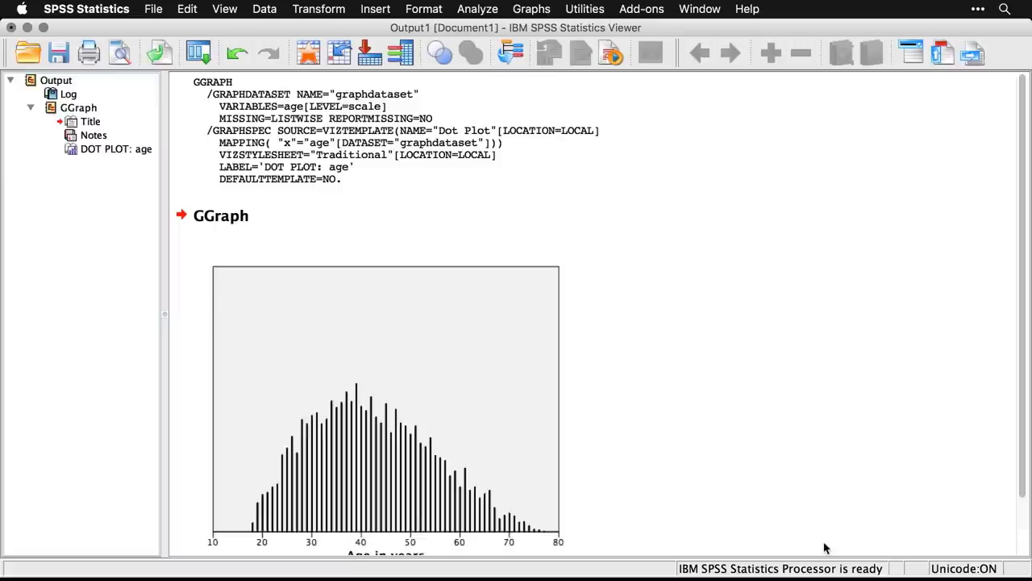
{"action": "scroll", "coordinate": [825, 547], "scroll_direction": "down", "scroll_amount": 2}
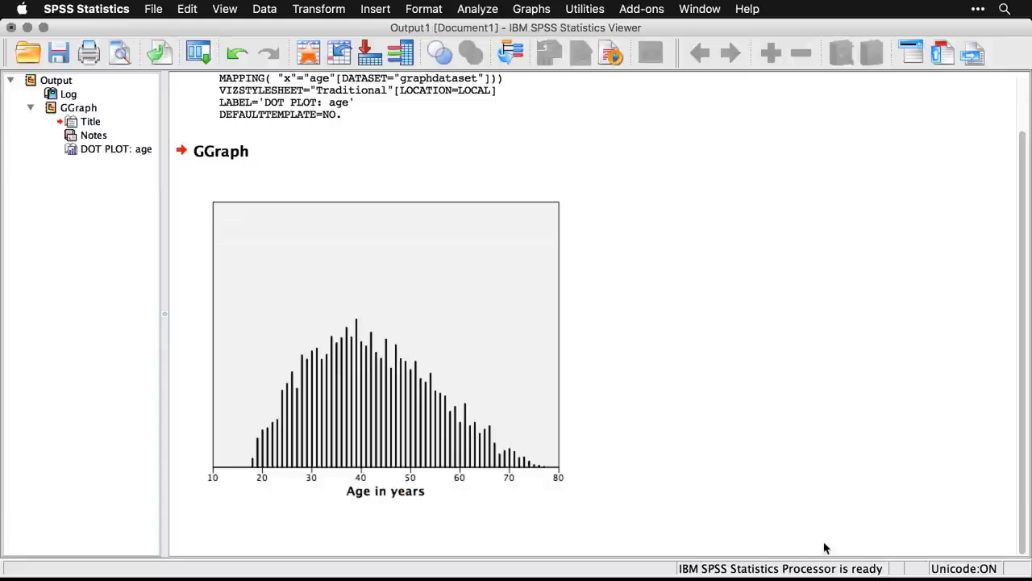
- Create a Histogram with Normal Distribution of Age in years using the Graphboard Template Chooser and view the chart in the output
{"action": "key", "text": "super+grave"}
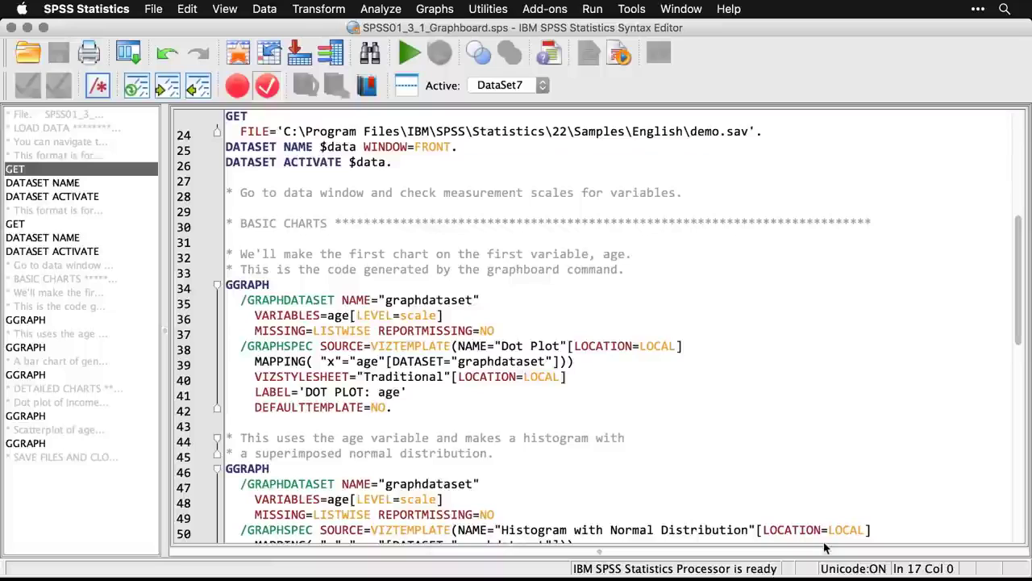
{"action": "scroll", "coordinate": [771, 423], "scroll_direction": "down", "scroll_amount": 2}
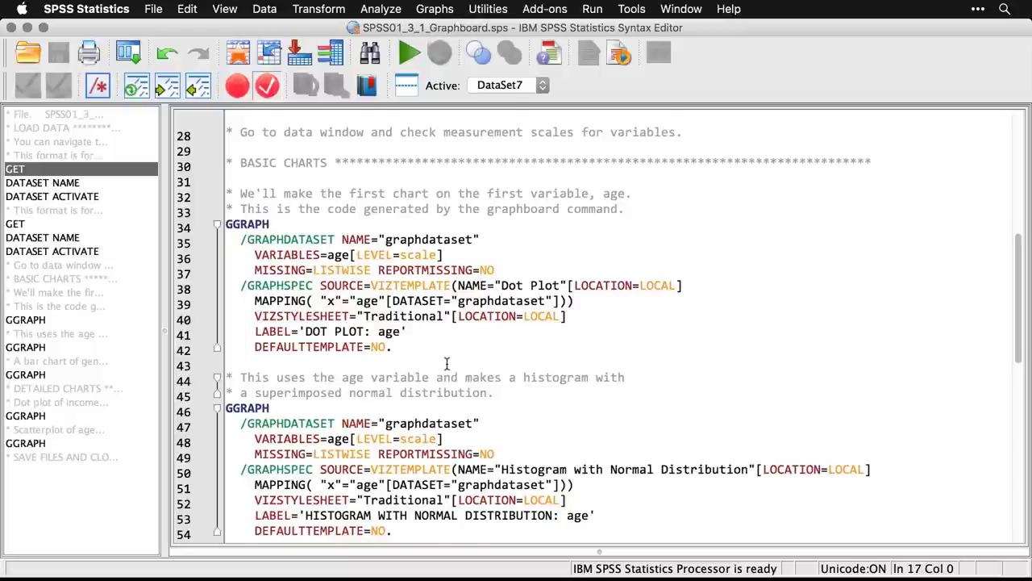
{"action": "scroll", "coordinate": [447, 364], "scroll_direction": "down", "scroll_amount": 3}
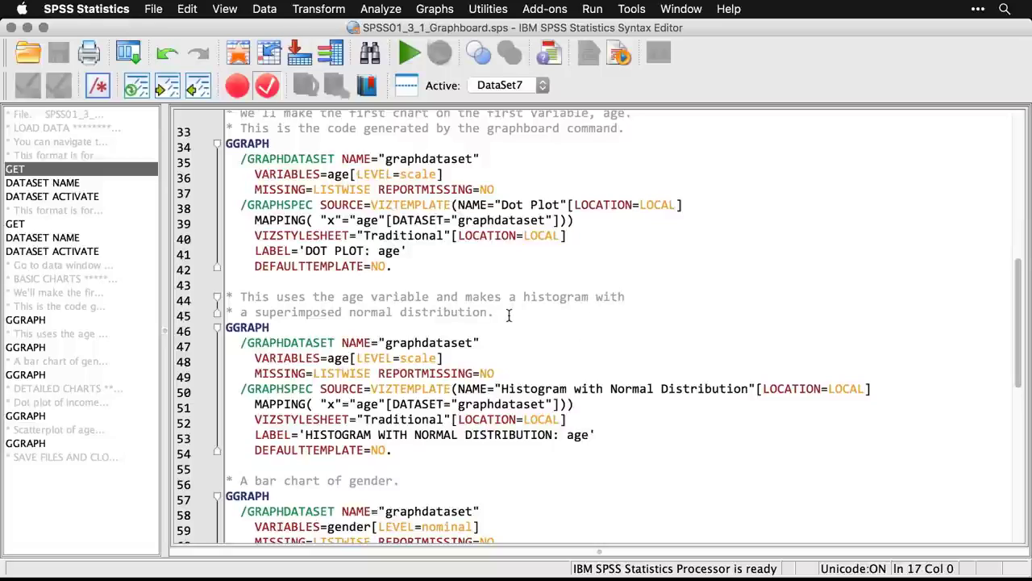
{"action": "left_click", "coordinate": [440, 9]}
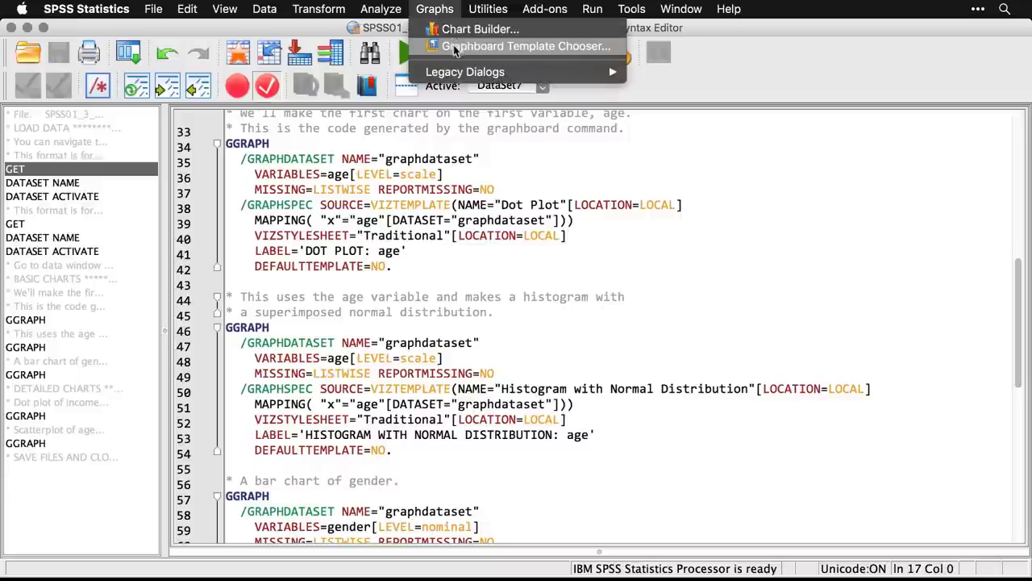
{"action": "left_click", "coordinate": [441, 46]}
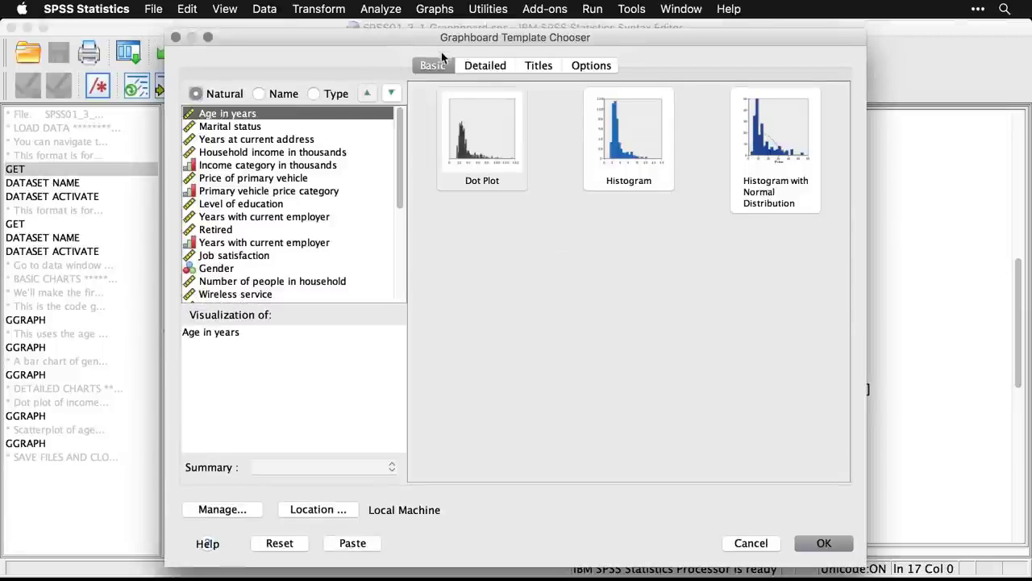
{"action": "left_click", "coordinate": [772, 155]}
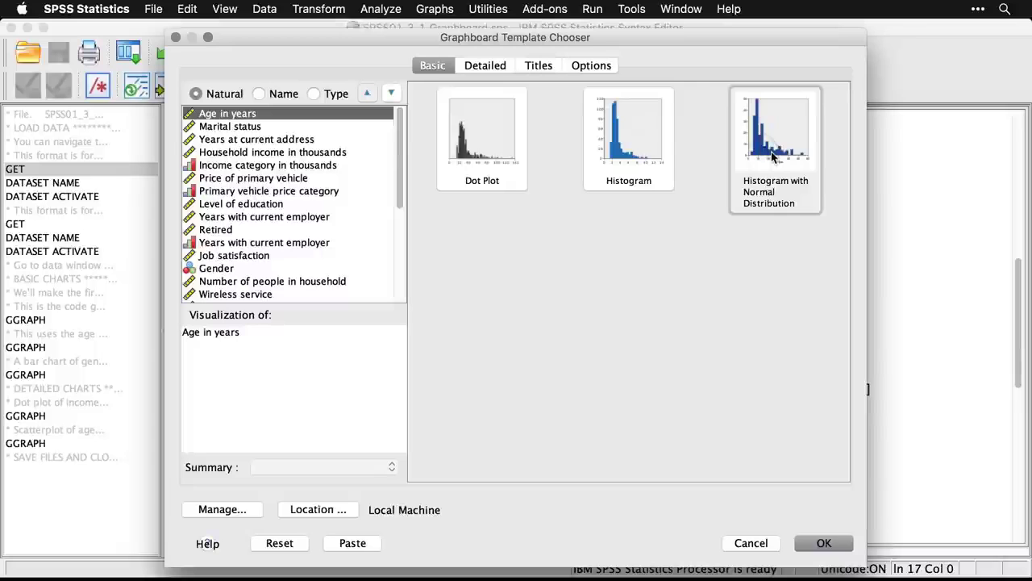
{"action": "left_click", "coordinate": [826, 543]}
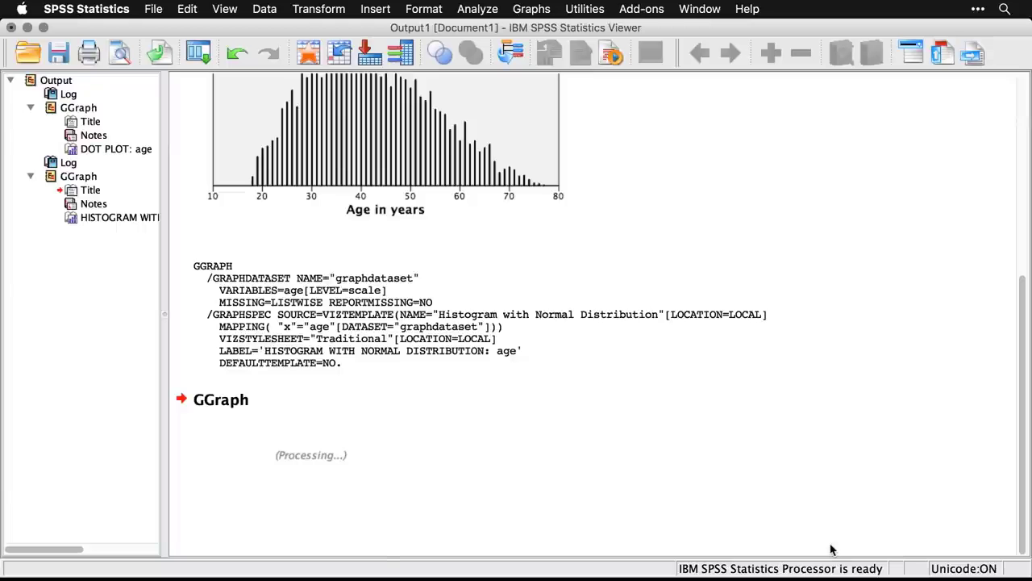
{"action": "scroll", "coordinate": [832, 550], "scroll_direction": "down", "scroll_amount": 5}
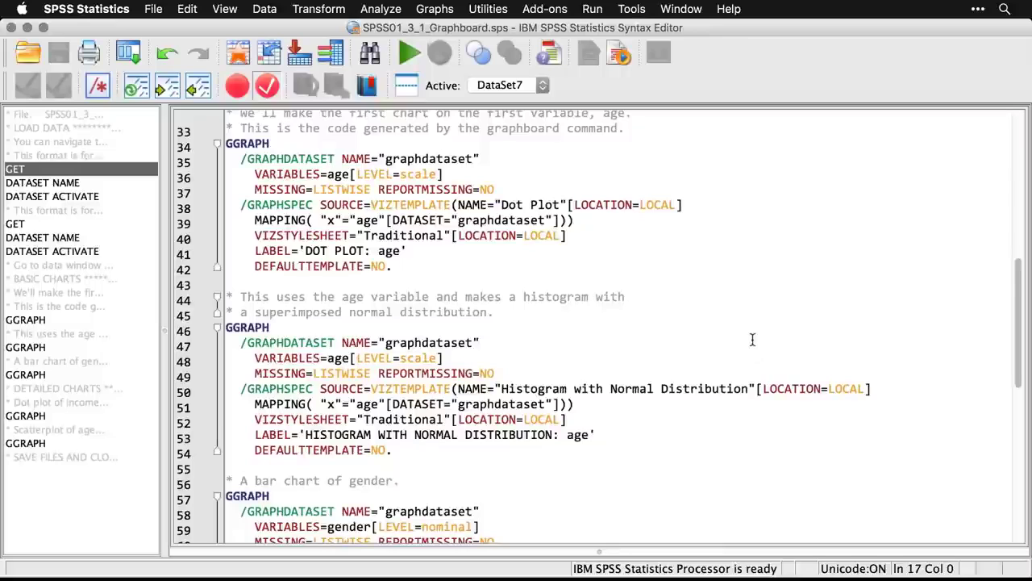
- Create a basic Bar of Counts chart of Gender with the Graphboard Template Chooser, keeping Count as the summary
{"action": "scroll", "coordinate": [752, 339], "scroll_direction": "down", "scroll_amount": 5}
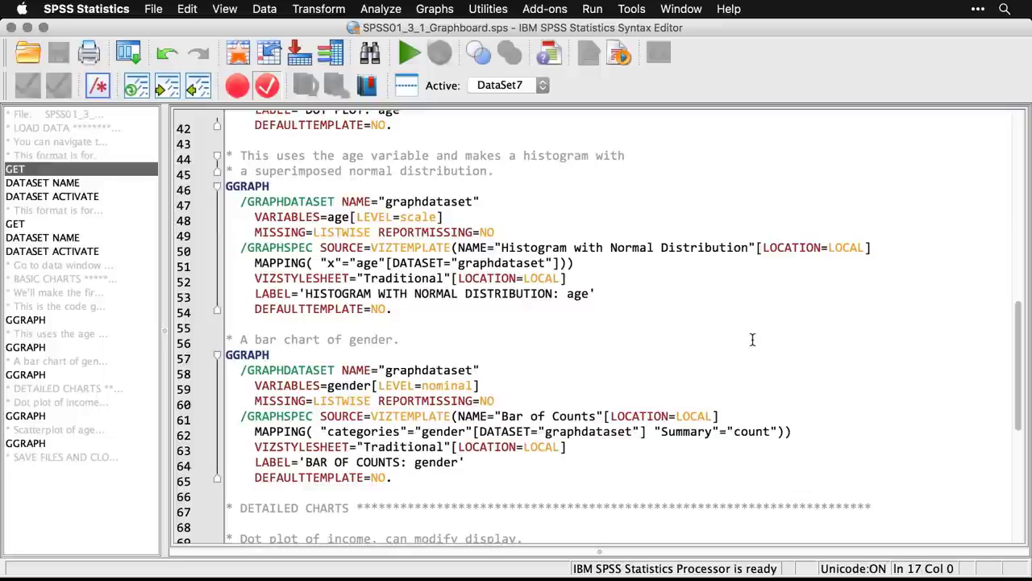
{"action": "left_click", "coordinate": [433, 9]}
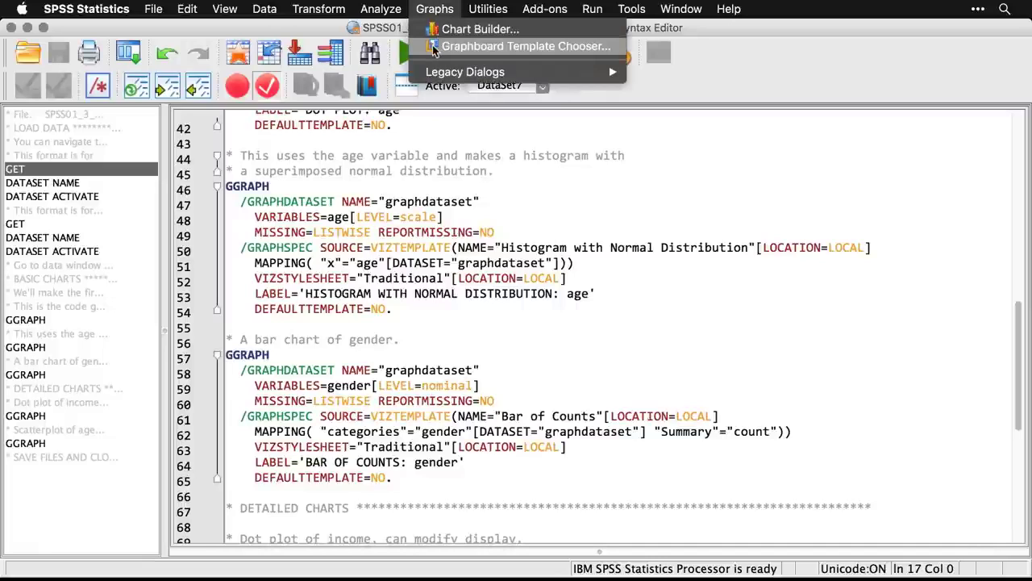
{"action": "left_click", "coordinate": [434, 47]}
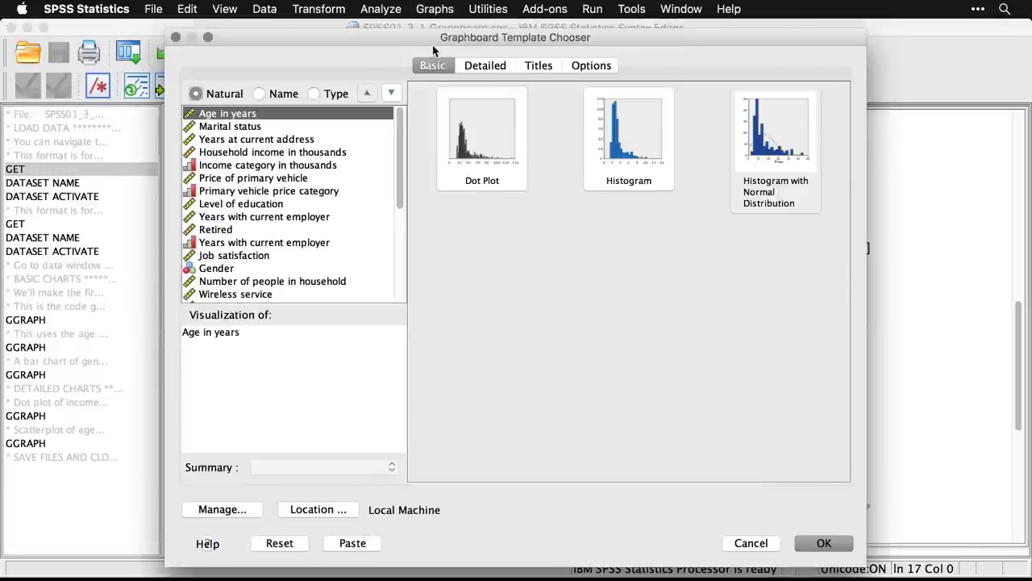
{"action": "left_click", "coordinate": [219, 272]}
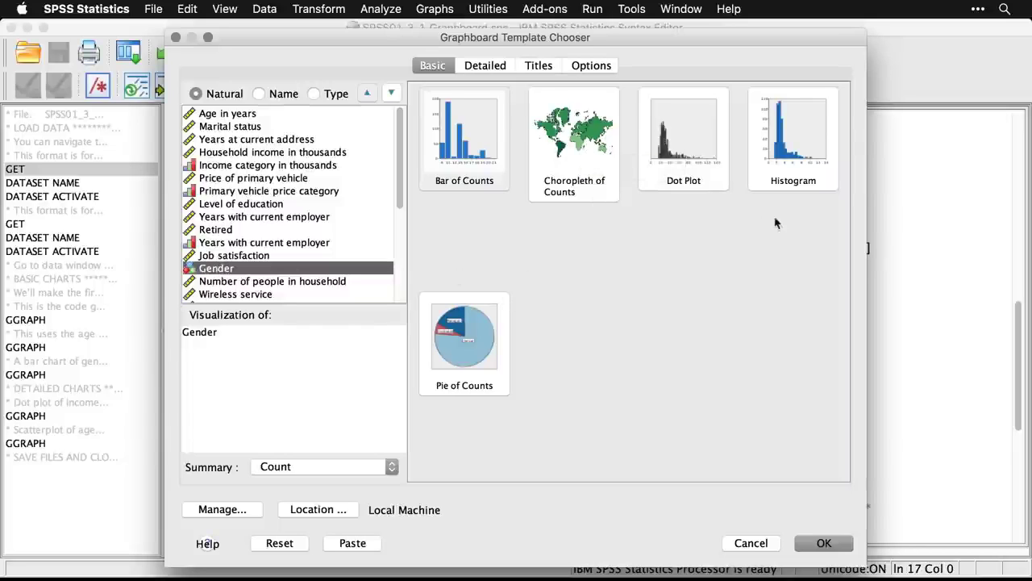
{"action": "left_click", "coordinate": [462, 151]}
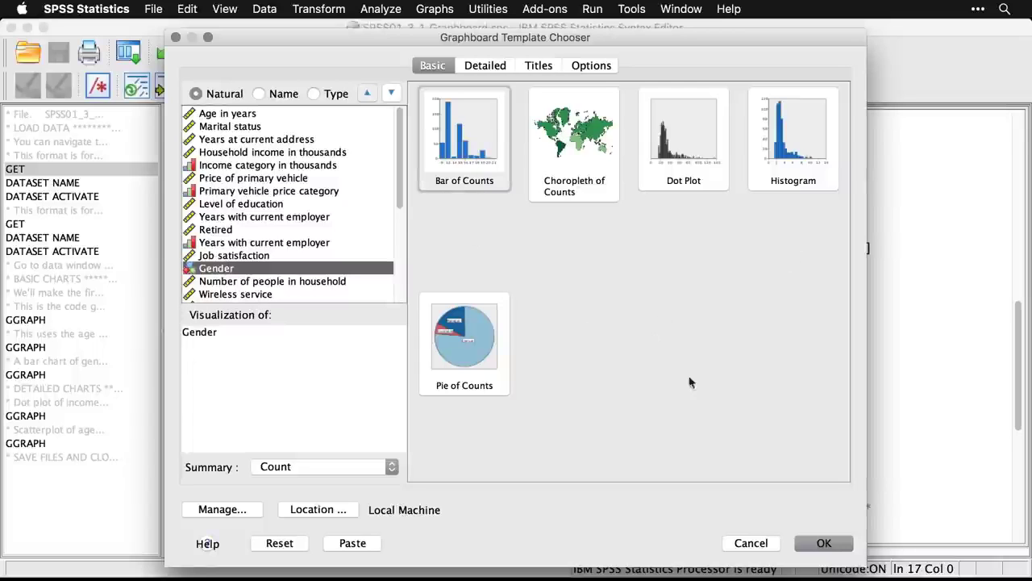
{"action": "left_click", "coordinate": [830, 548]}
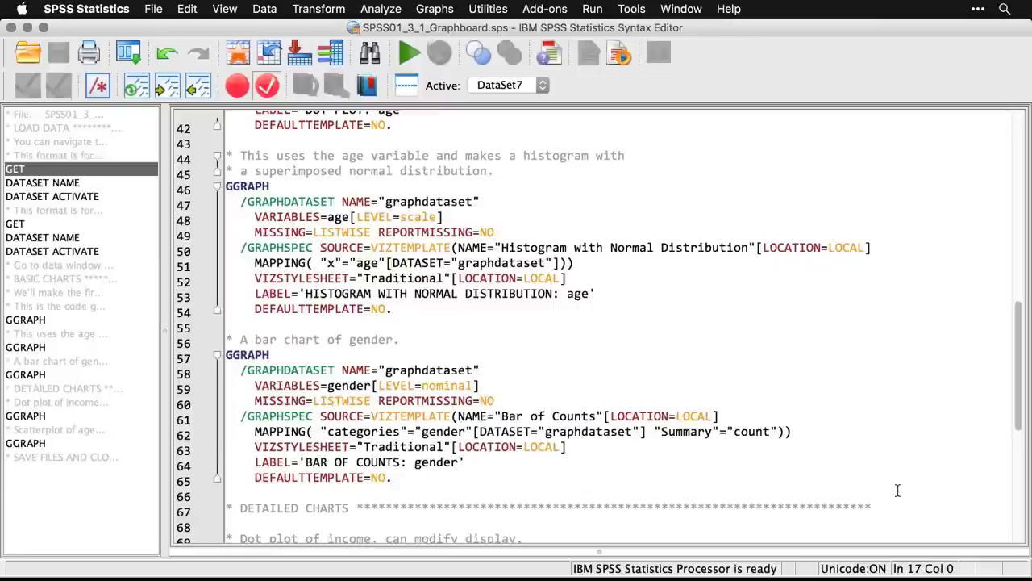
- Open the Graphboard Template Chooser's detailed settings and choose Dot Plot as the visualization type for the next chart
{"action": "scroll", "coordinate": [898, 491], "scroll_direction": "down", "scroll_amount": 6}
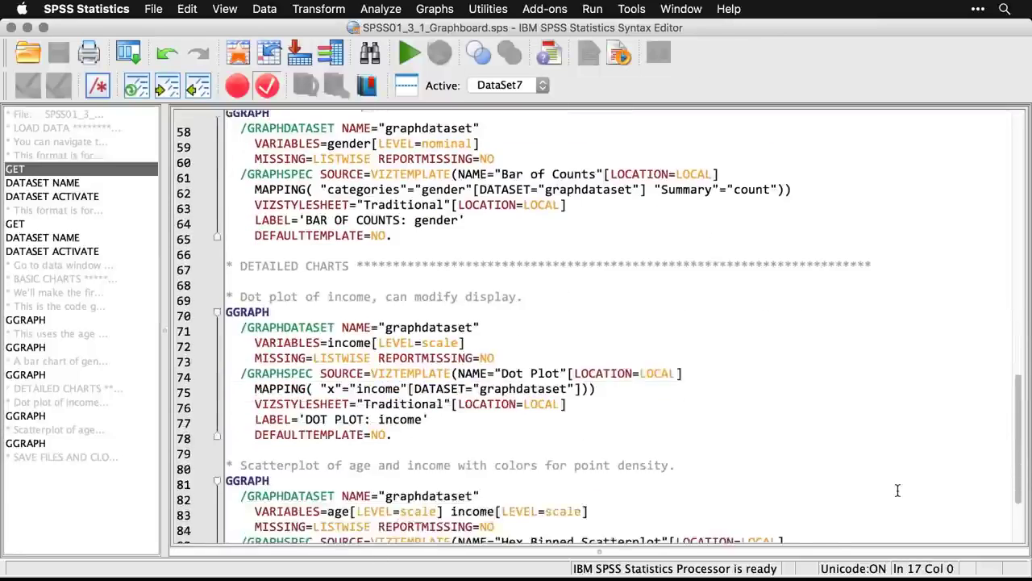
{"action": "scroll", "coordinate": [898, 491], "scroll_direction": "down", "scroll_amount": 1}
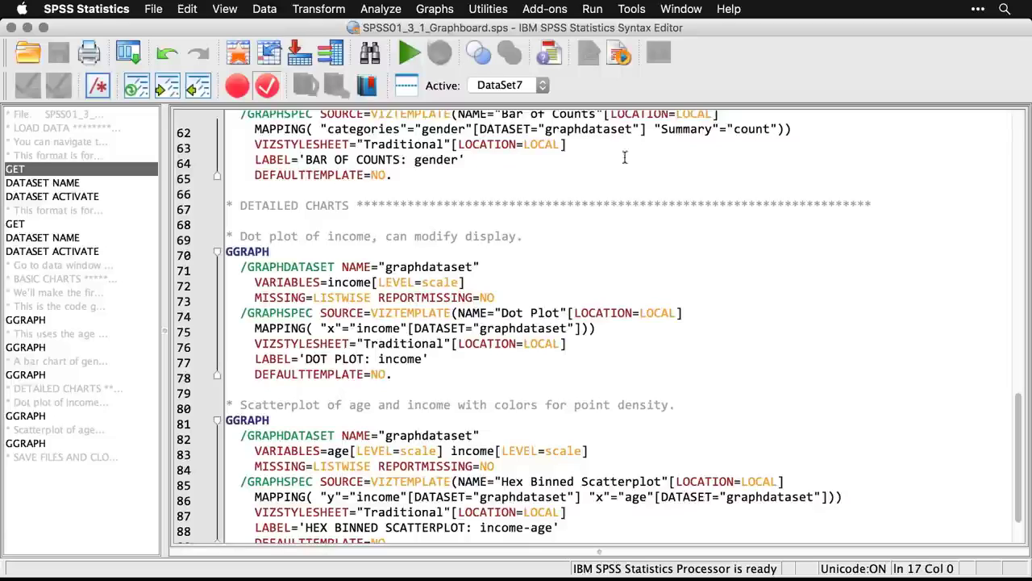
{"action": "left_click", "coordinate": [426, 8]}
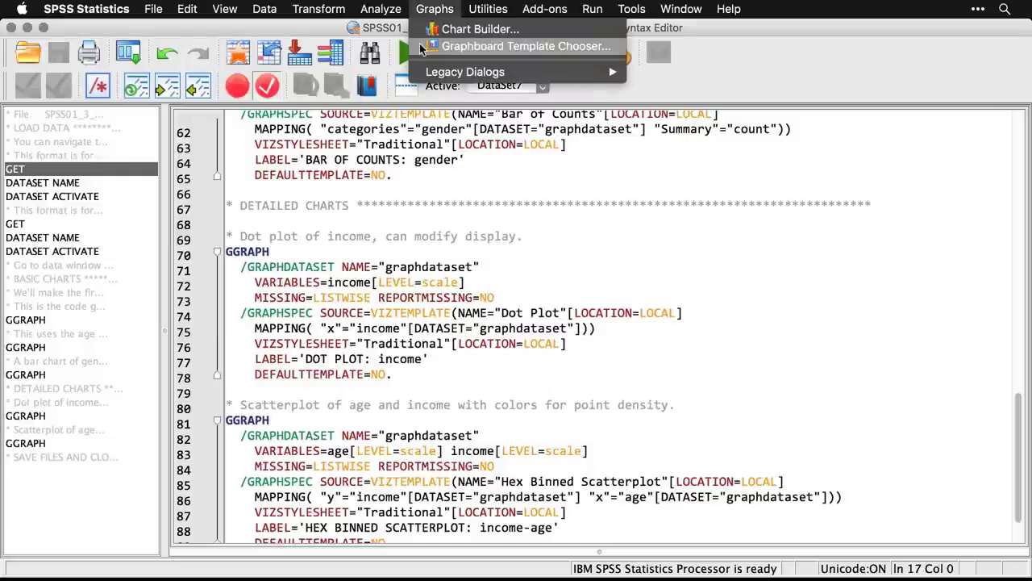
{"action": "left_click", "coordinate": [421, 47]}
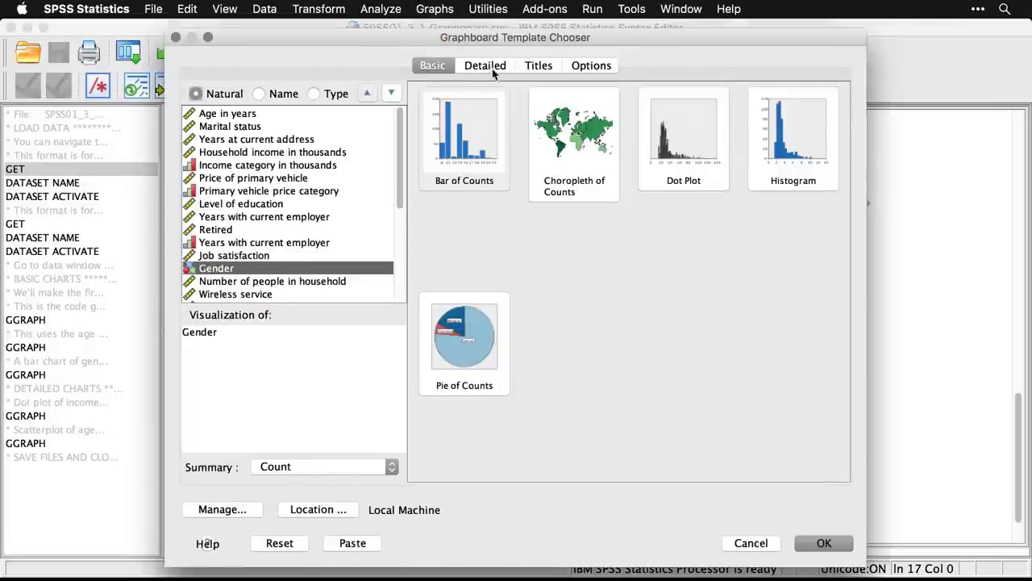
{"action": "left_click", "coordinate": [505, 69]}
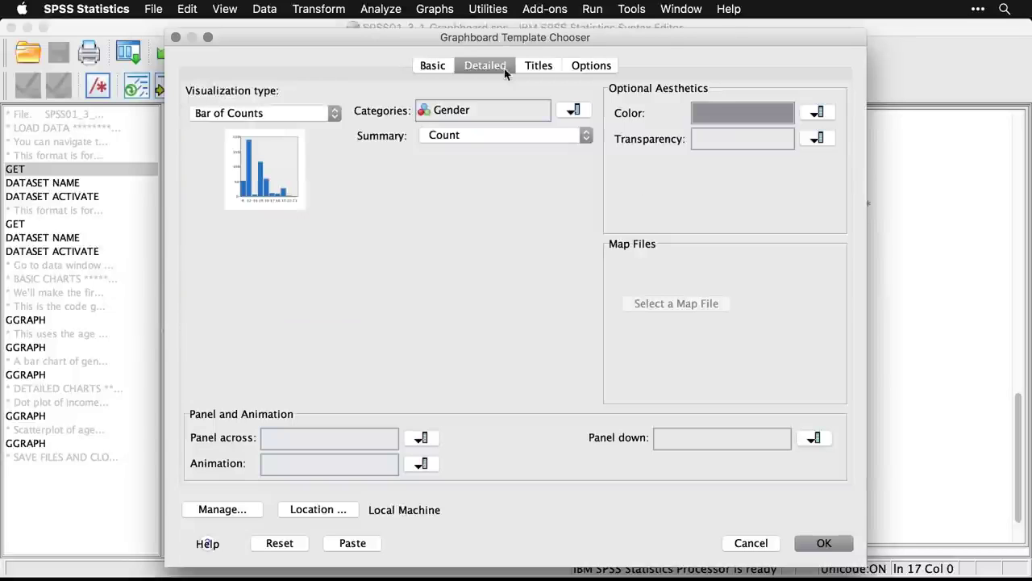
{"action": "left_click", "coordinate": [327, 117]}
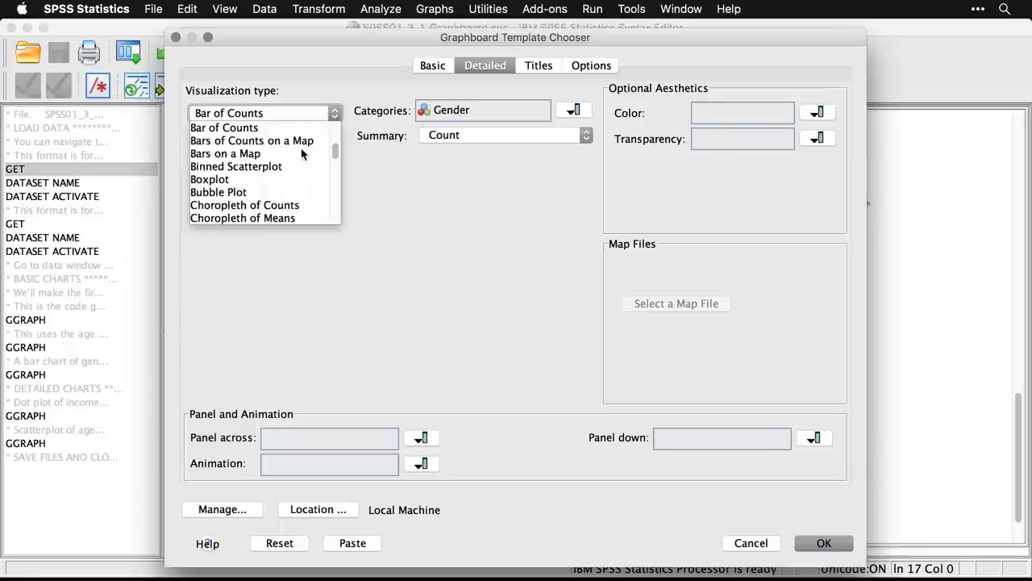
{"action": "scroll", "coordinate": [302, 153], "scroll_direction": "down", "scroll_amount": 1}
{"action": "scroll", "coordinate": [302, 153], "scroll_direction": "down", "scroll_amount": 7}
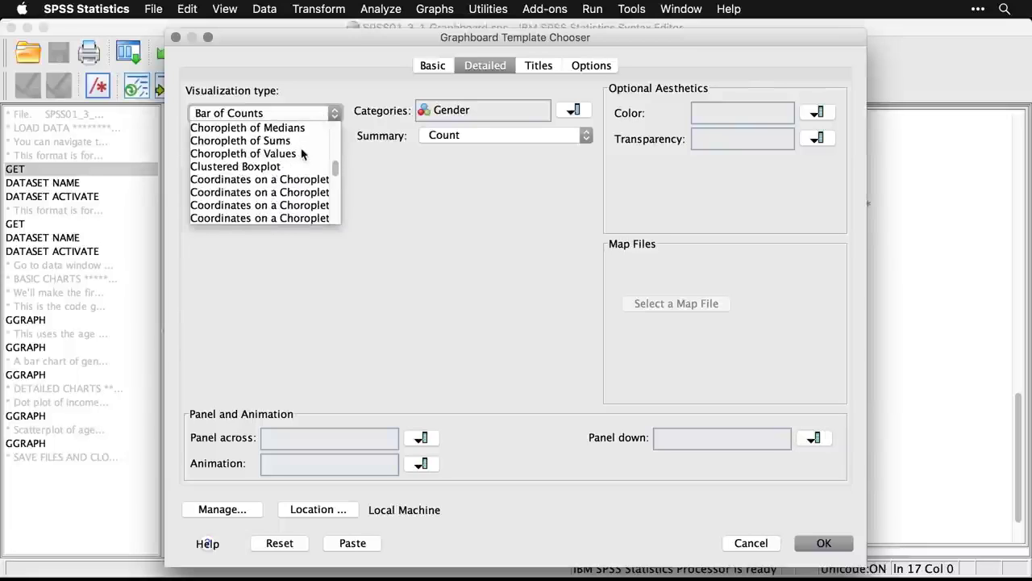
{"action": "scroll", "coordinate": [302, 153], "scroll_direction": "down", "scroll_amount": 4}
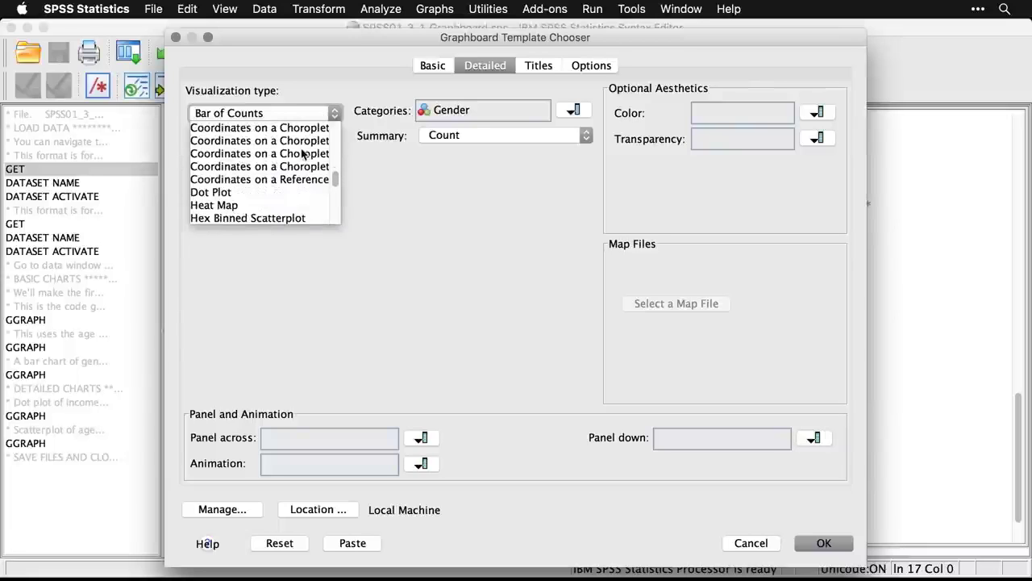
{"action": "left_click", "coordinate": [214, 194]}
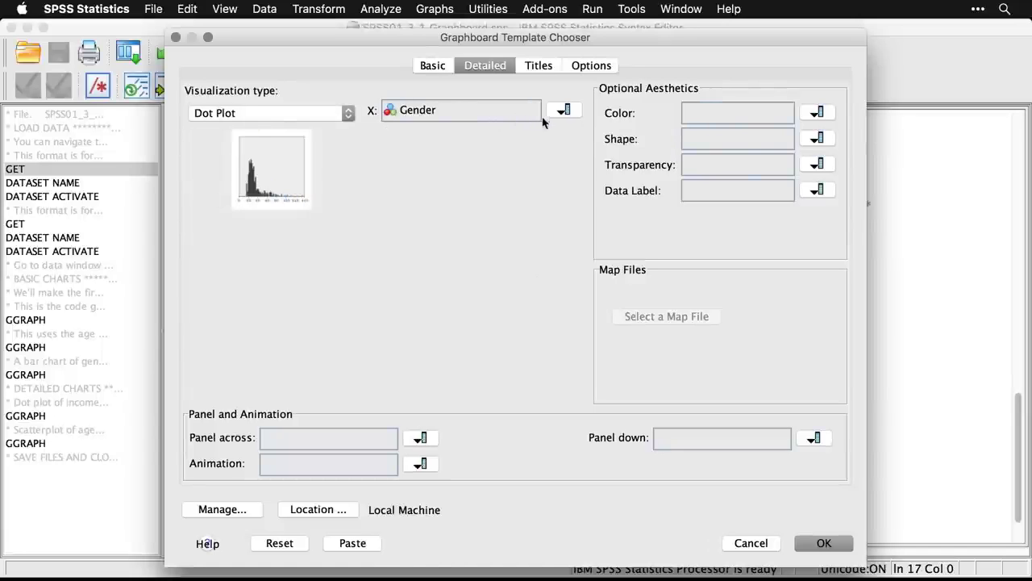
- Assign Household income in thousands as the dot plot's X variable and generate the chart
{"action": "left_click", "coordinate": [562, 112]}
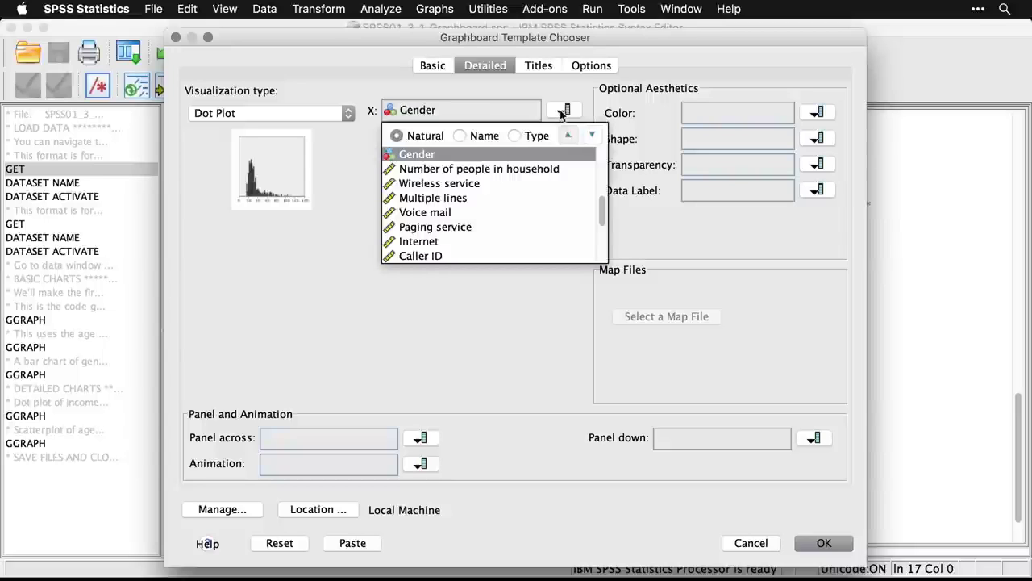
{"action": "left_click", "coordinate": [601, 175]}
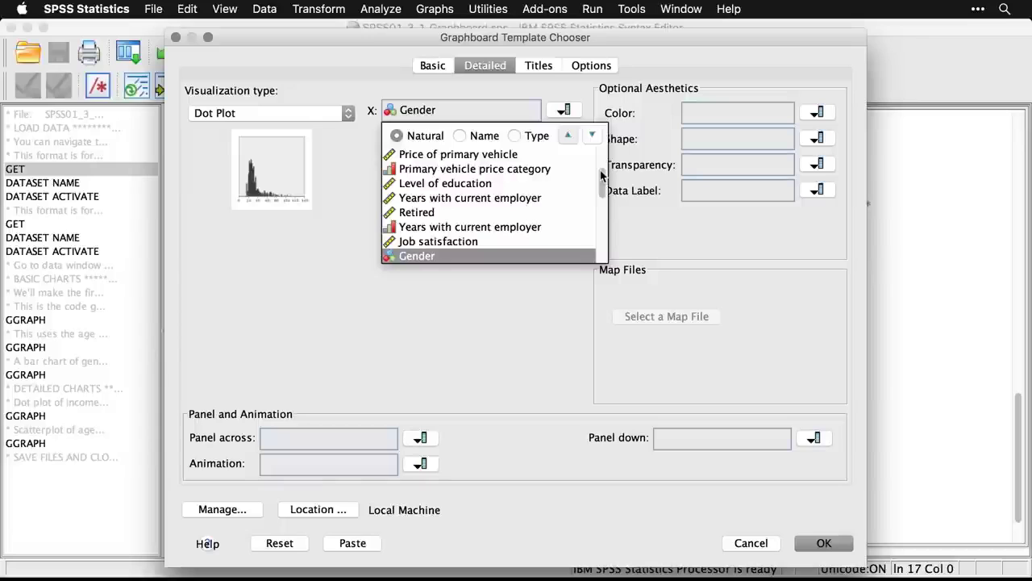
{"action": "left_click", "coordinate": [601, 160]}
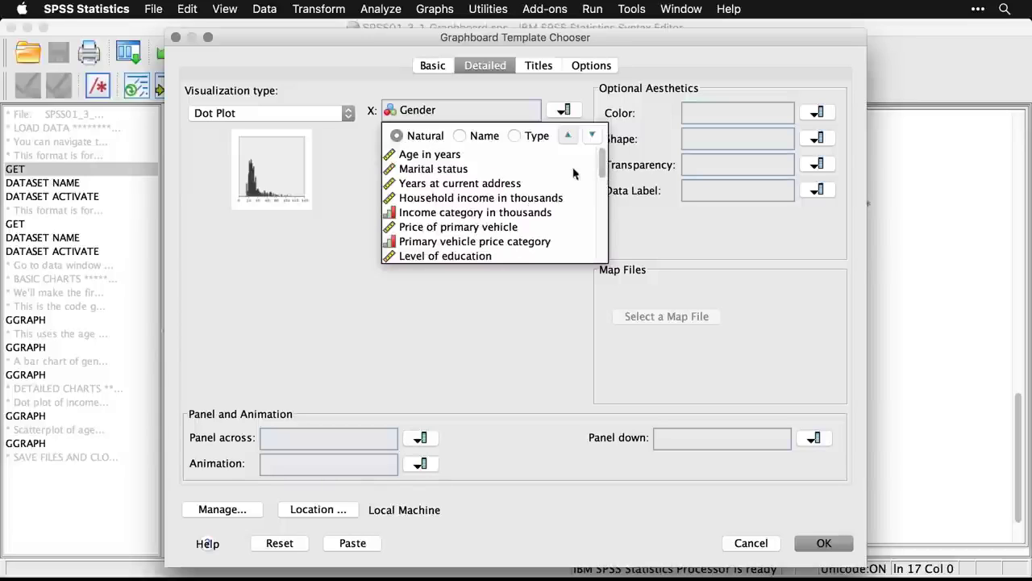
{"action": "left_click", "coordinate": [524, 199]}
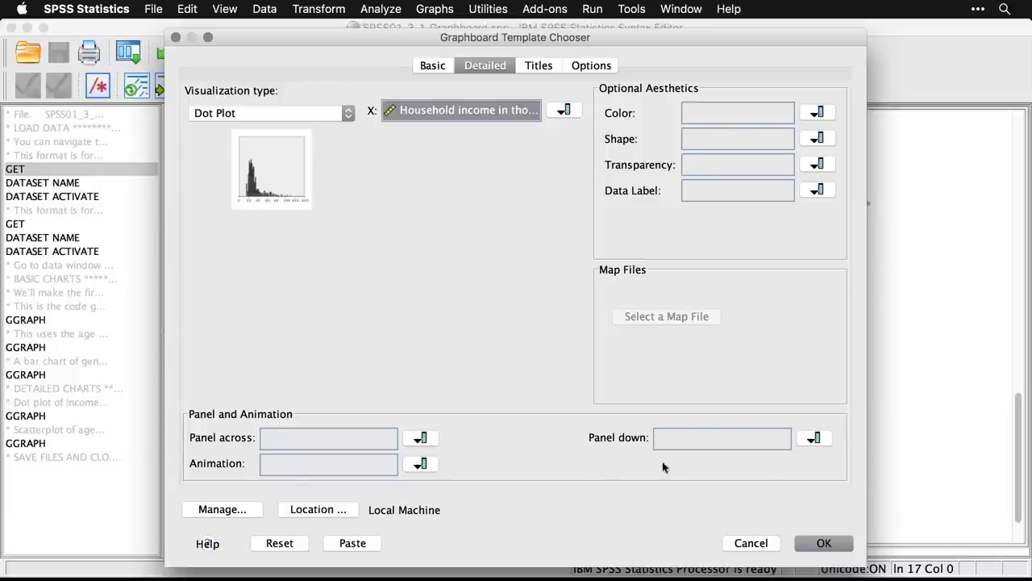
{"action": "left_click", "coordinate": [826, 544]}
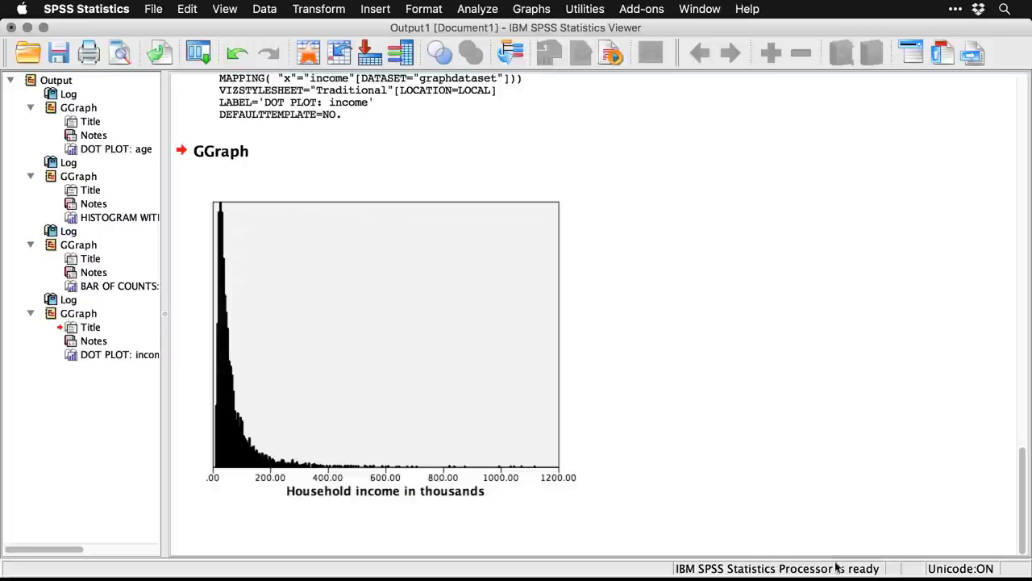
- Open the income dot plot in the Graphboard Editor and set the X-axis labels' minimum decimal digits to 0
{"action": "left_click", "coordinate": [546, 484]}
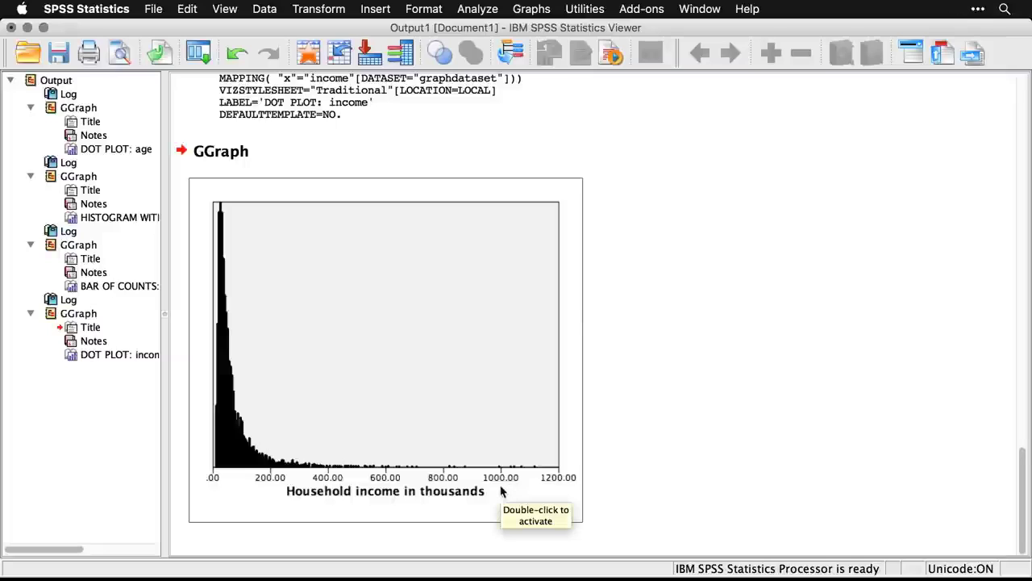
{"action": "double_click", "coordinate": [251, 443]}
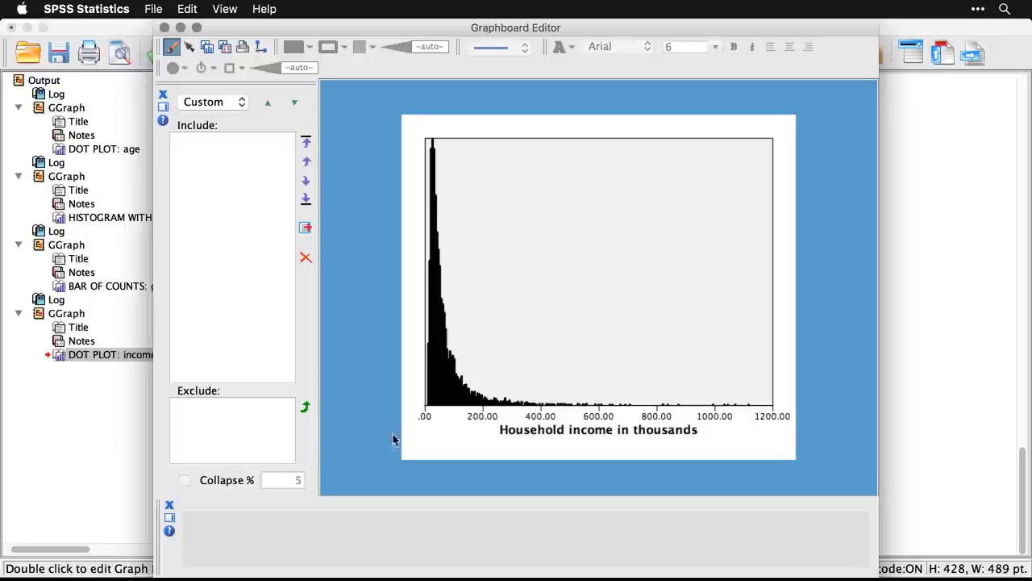
{"action": "left_click", "coordinate": [490, 419]}
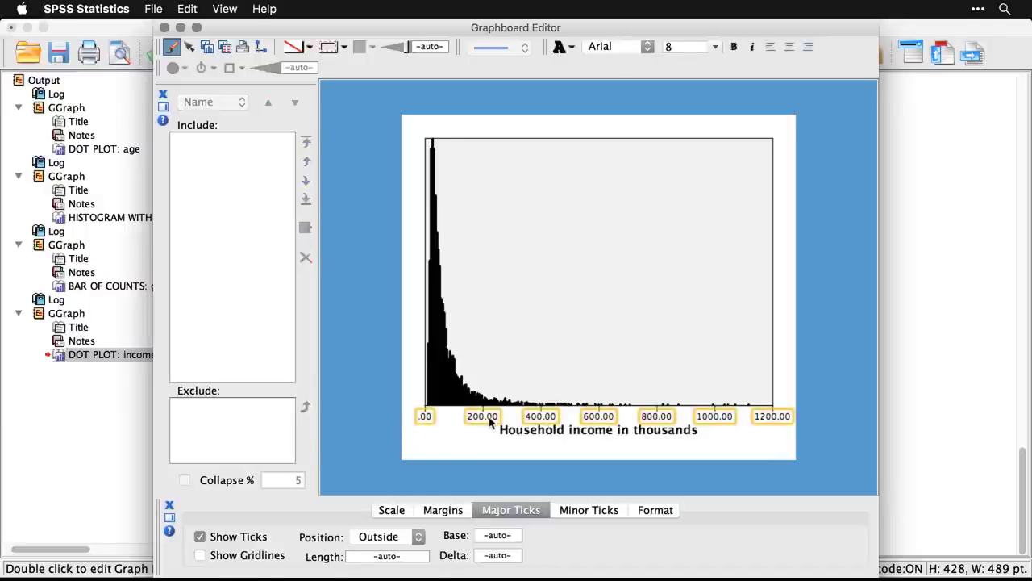
{"action": "left_click", "coordinate": [652, 510]}
{"action": "left_click", "coordinate": [617, 537]}
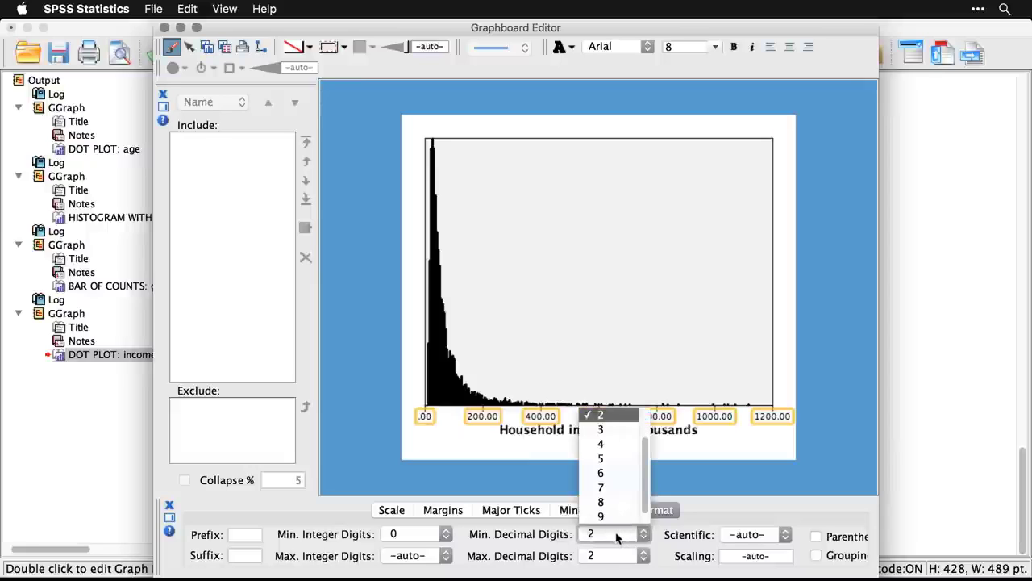
{"action": "scroll", "coordinate": [606, 452], "scroll_direction": "up", "scroll_amount": 2}
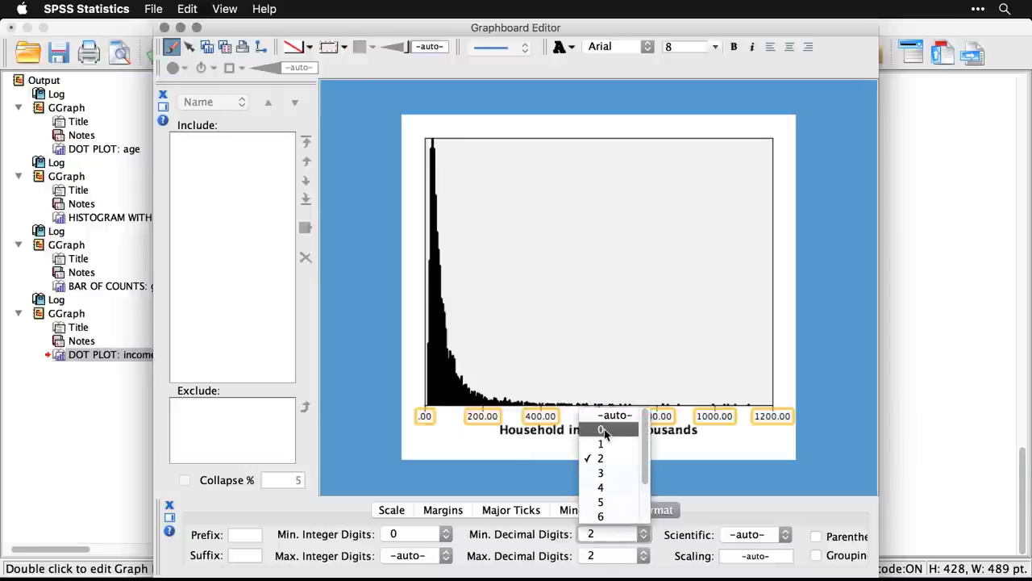
{"action": "left_click", "coordinate": [603, 431]}
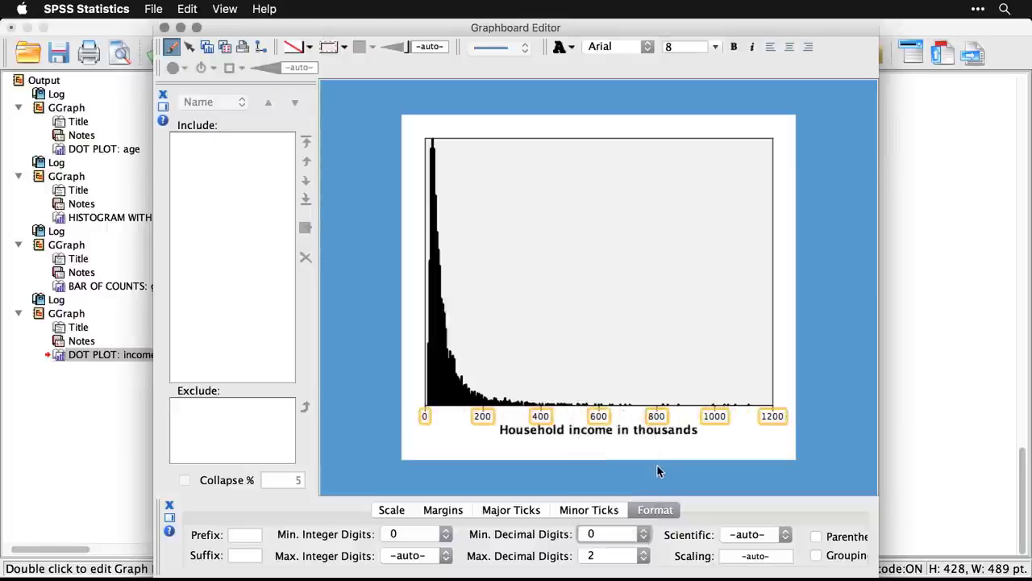
- Change the modifier of the income dot plot's points to Dodge and deselect them to view the chart
{"action": "left_click", "coordinate": [443, 381]}
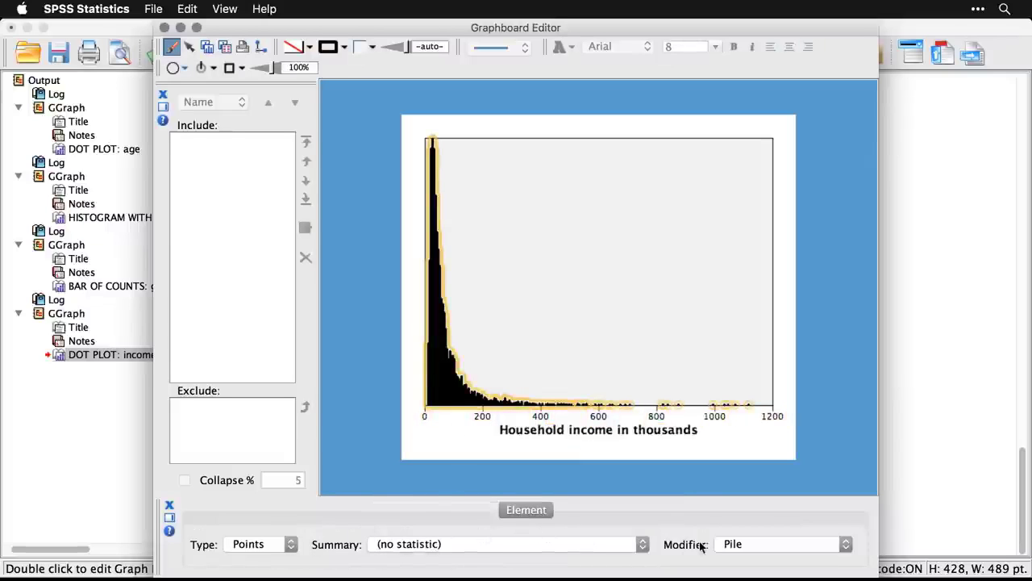
{"action": "left_click", "coordinate": [827, 550]}
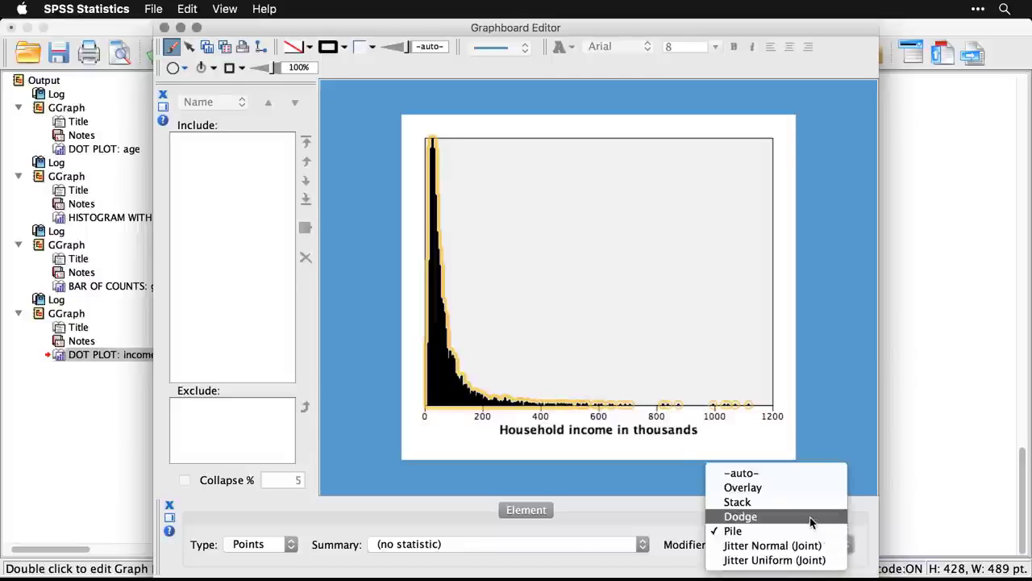
{"action": "left_click", "coordinate": [813, 523]}
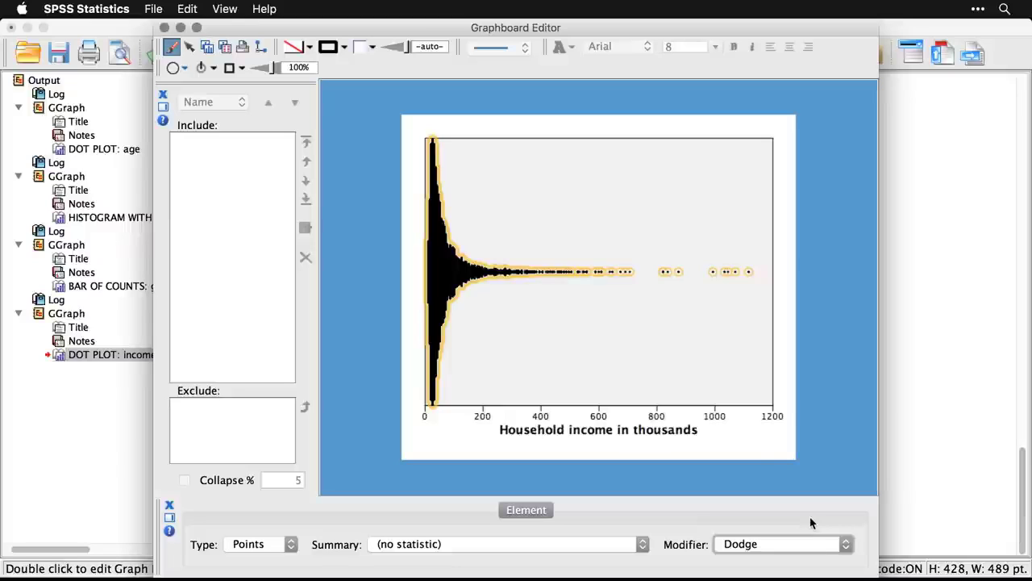
{"action": "left_click", "coordinate": [723, 319]}
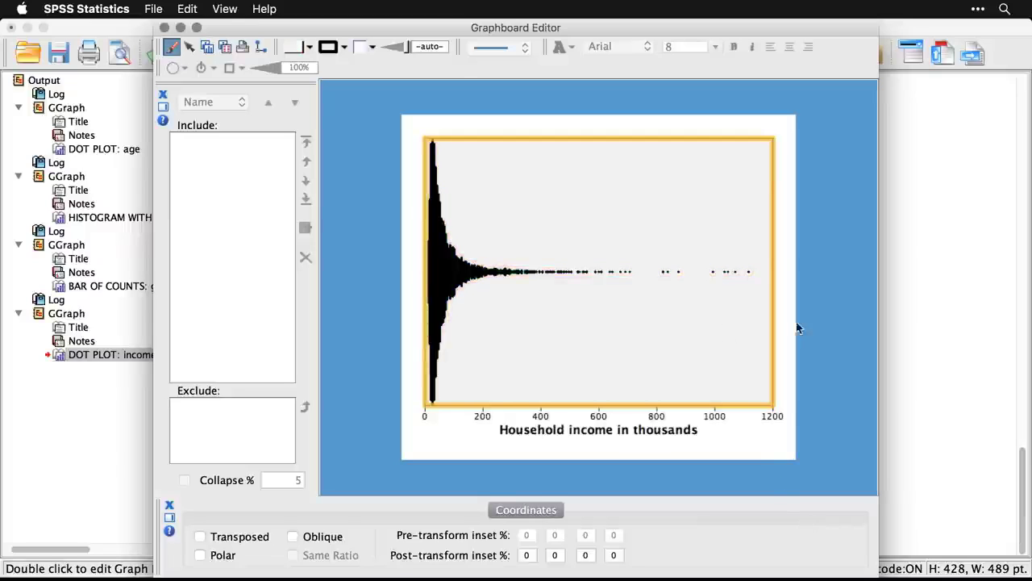
{"action": "left_click", "coordinate": [821, 326]}
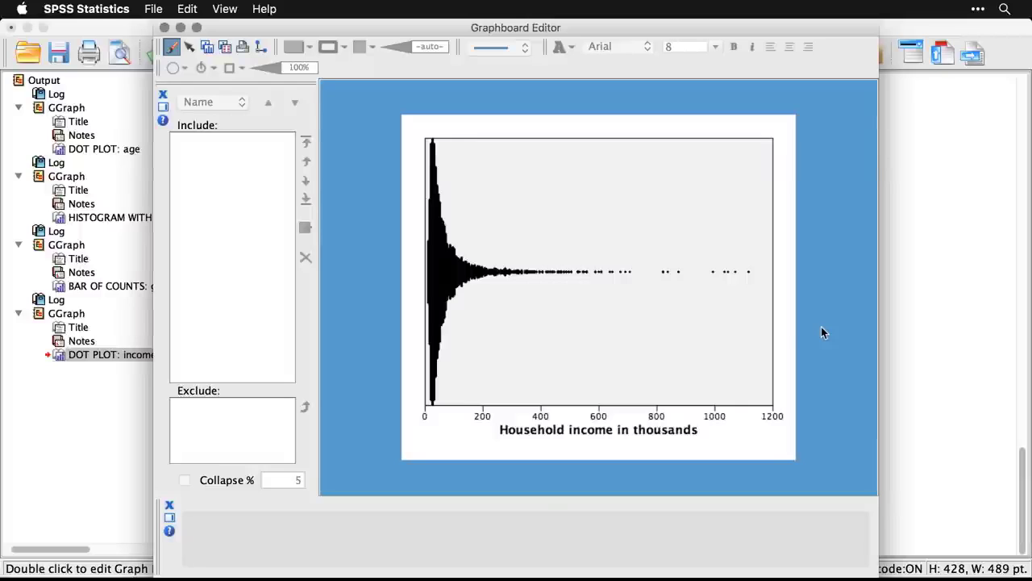
- Set the modifier of the income dot plot's points to Jitter Normal (Joint) and deselect them
{"action": "left_click", "coordinate": [446, 278]}
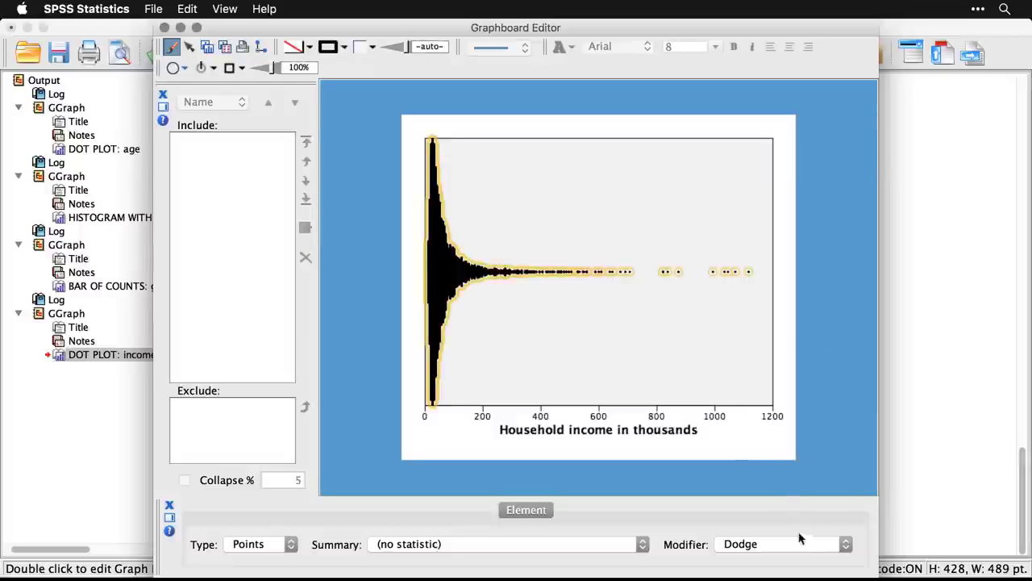
{"action": "left_click", "coordinate": [798, 547]}
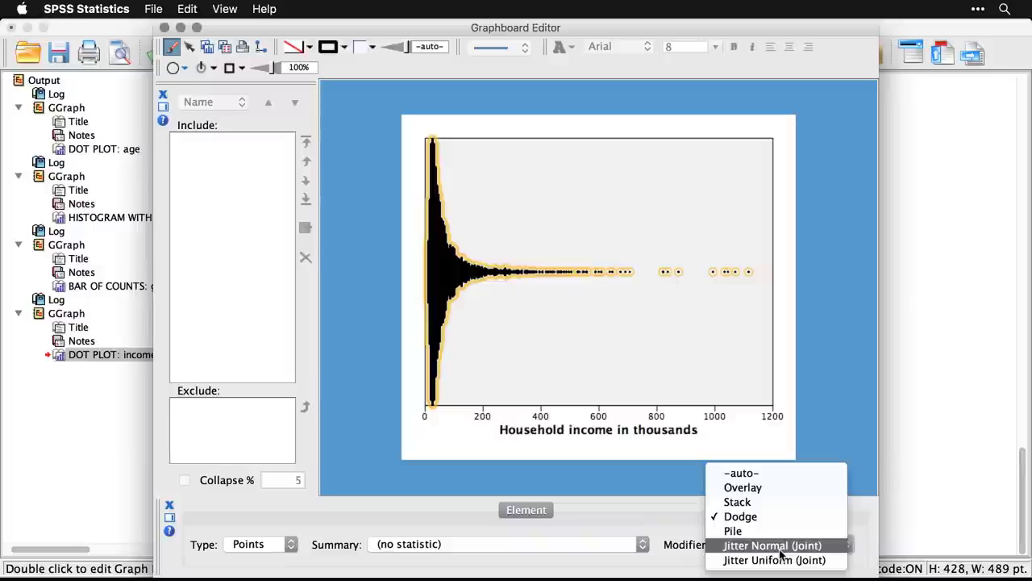
{"action": "left_click", "coordinate": [781, 546]}
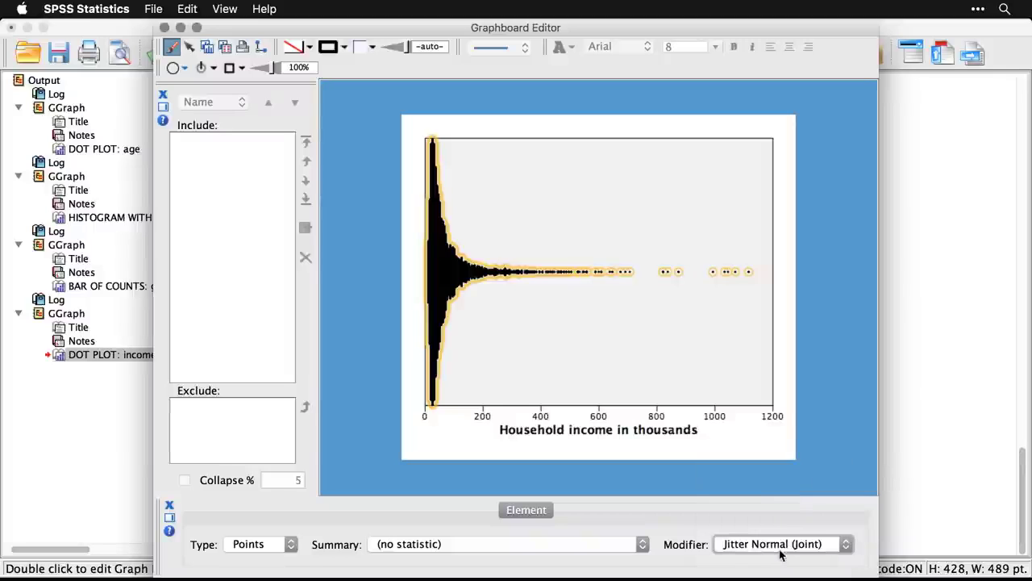
{"action": "left_click", "coordinate": [831, 337]}
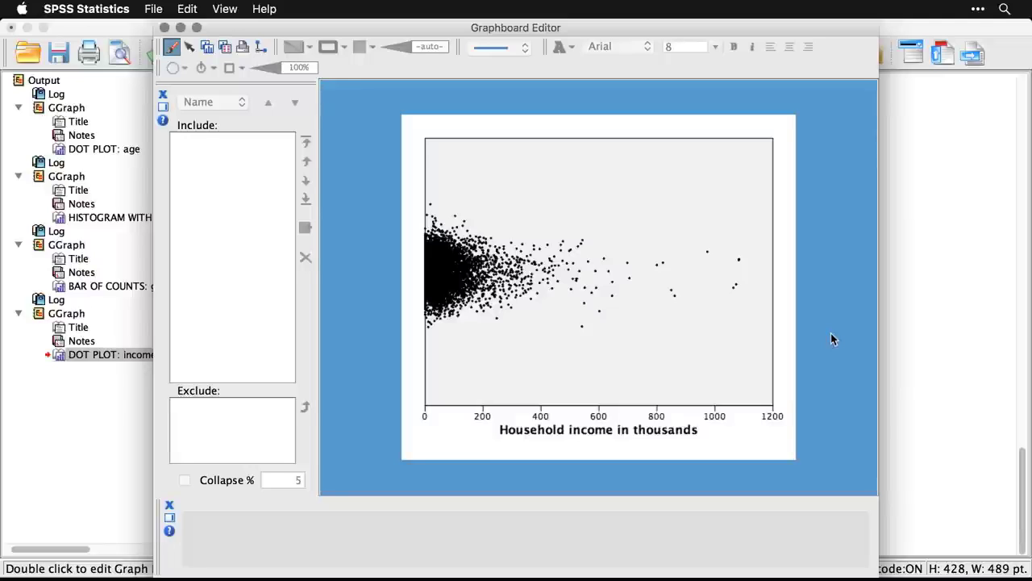
- Set the modifier of the income dot plot's points to Jitter Uniform (Joint) and deselect them
{"action": "left_click", "coordinate": [438, 286]}
{"action": "left_click", "coordinate": [789, 546]}
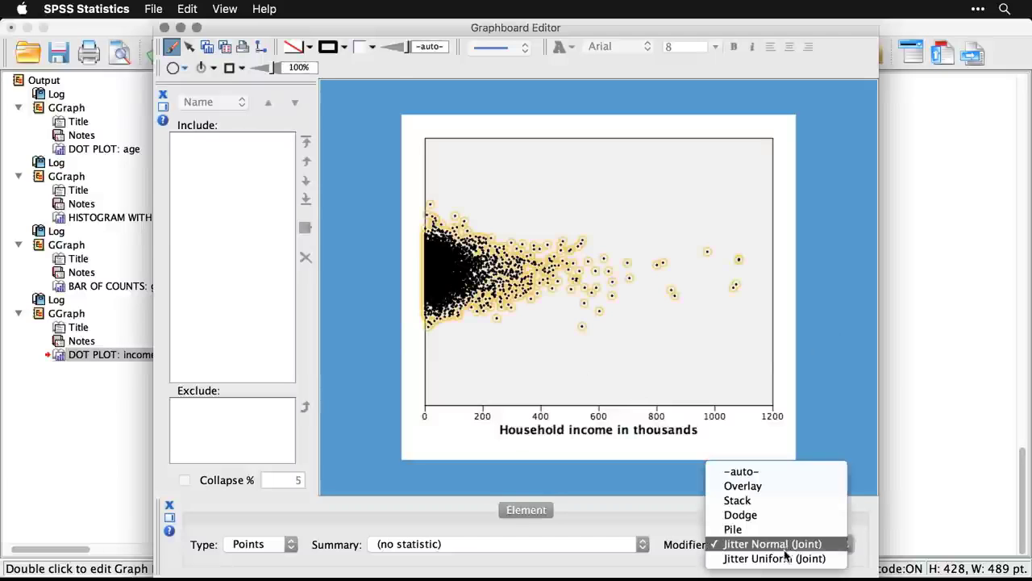
{"action": "left_click", "coordinate": [786, 558]}
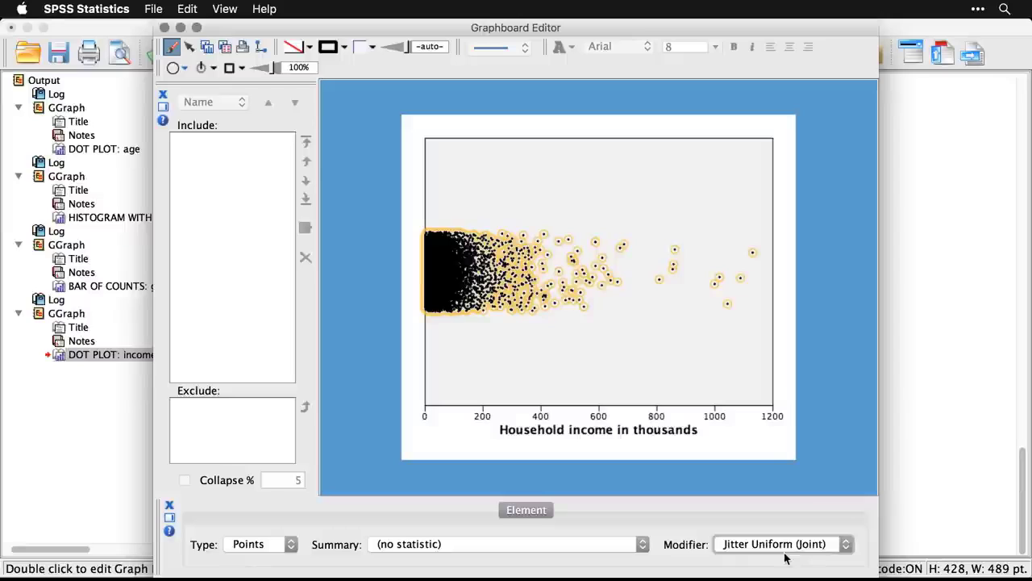
{"action": "left_click", "coordinate": [834, 387]}
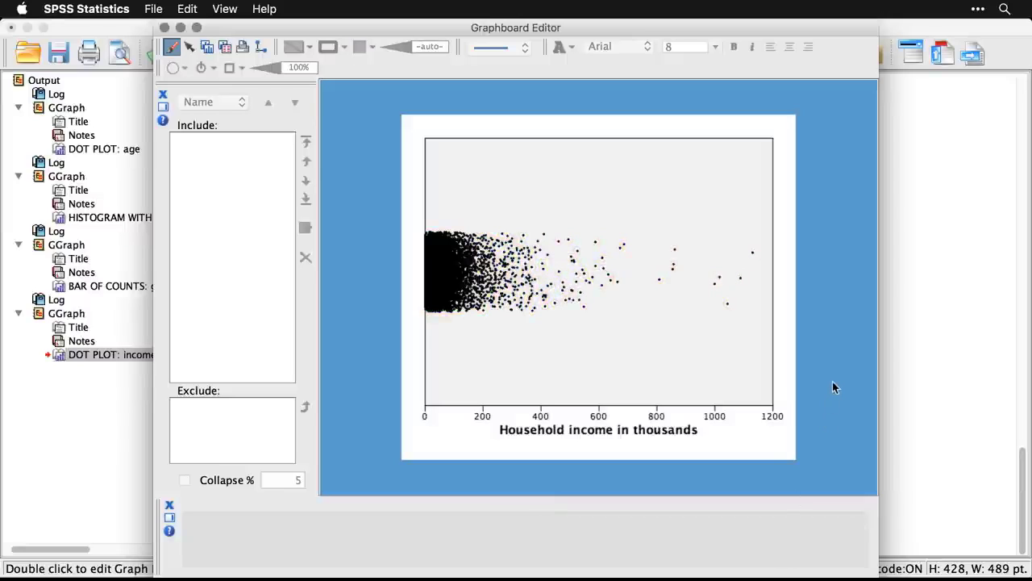
- Set the modifier of the income dot plot's points back to Dodge and close the Graphboard Editor
{"action": "left_click", "coordinate": [435, 284]}
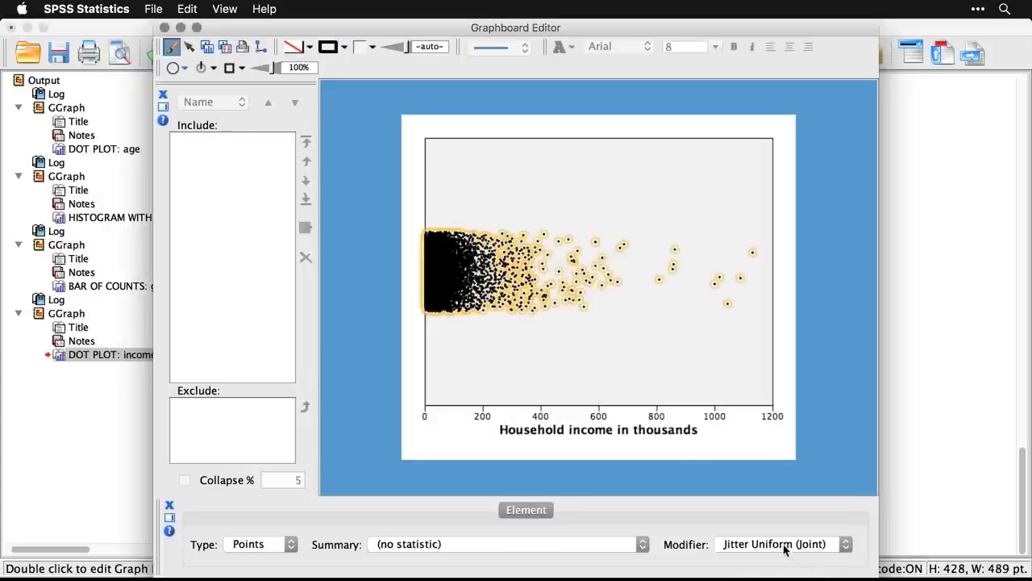
{"action": "left_click", "coordinate": [786, 550]}
{"action": "left_click", "coordinate": [781, 500]}
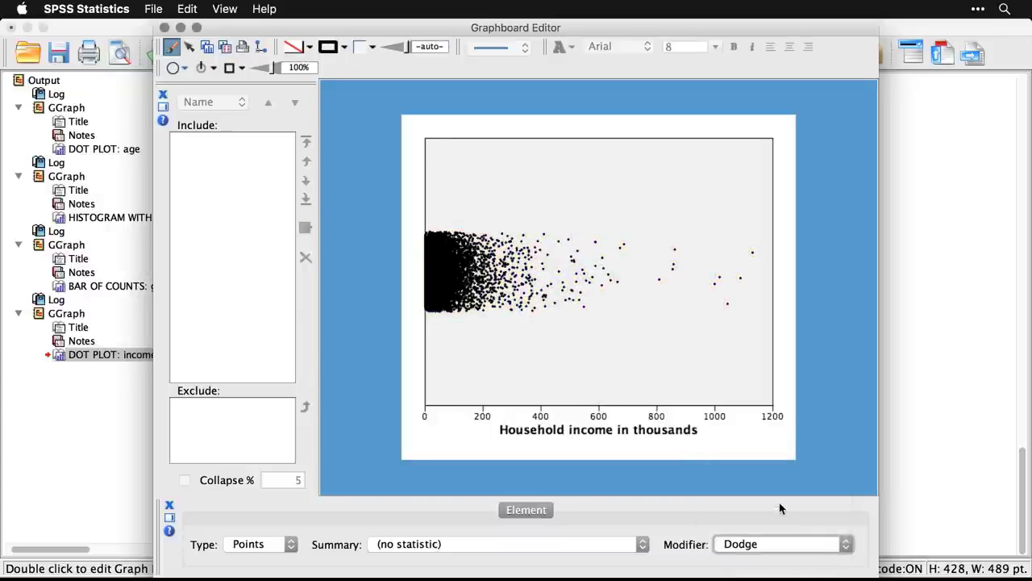
{"action": "left_click", "coordinate": [817, 432]}
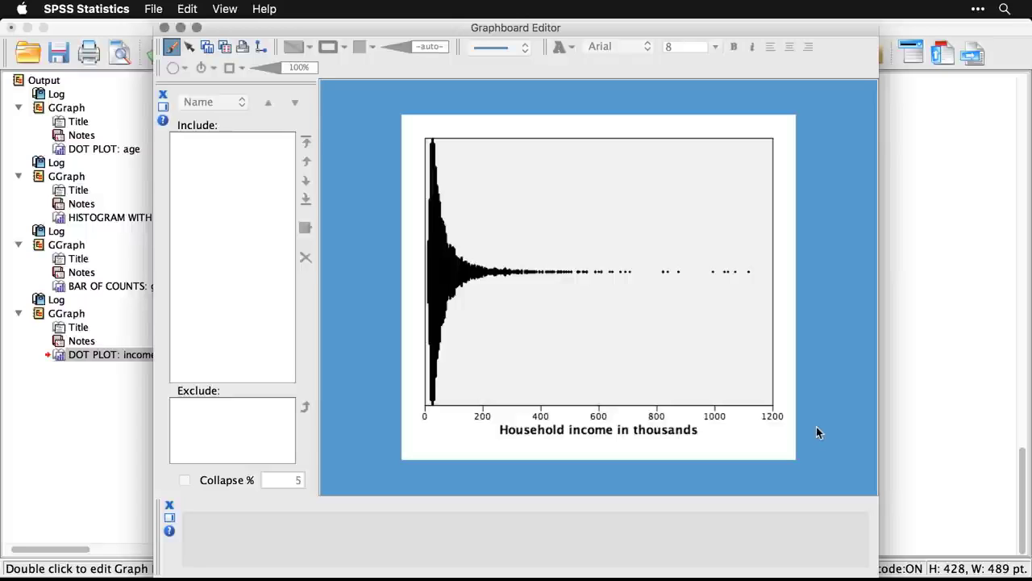
{"action": "left_click", "coordinate": [164, 29]}
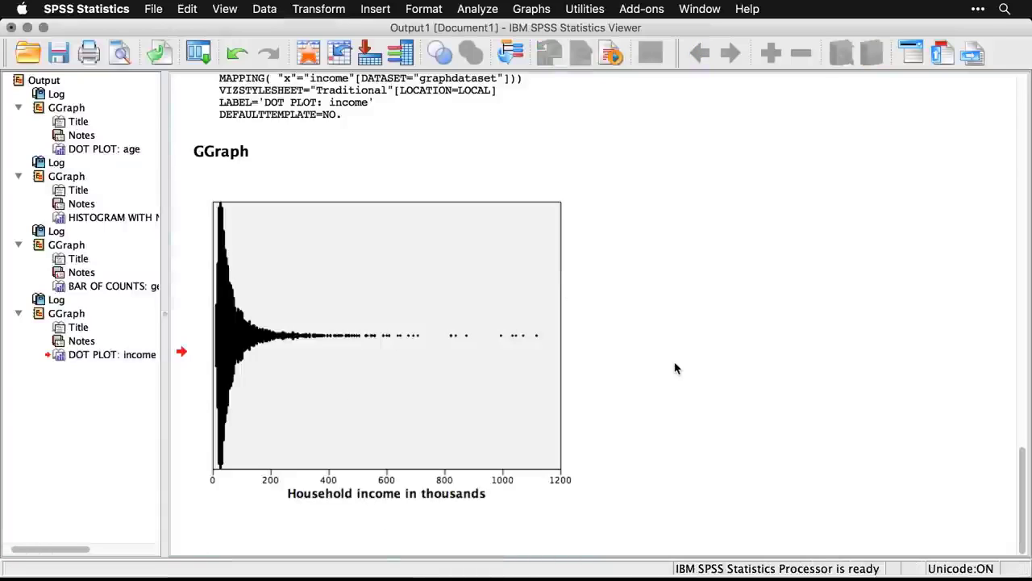
- Run the GGRAPH syntax that creates the Hex Binned Scatterplot of income by age and display the chart in the output
{"action": "key", "text": "super+grave"}
{"action": "scroll", "coordinate": [675, 363], "scroll_direction": "down", "scroll_amount": 3}
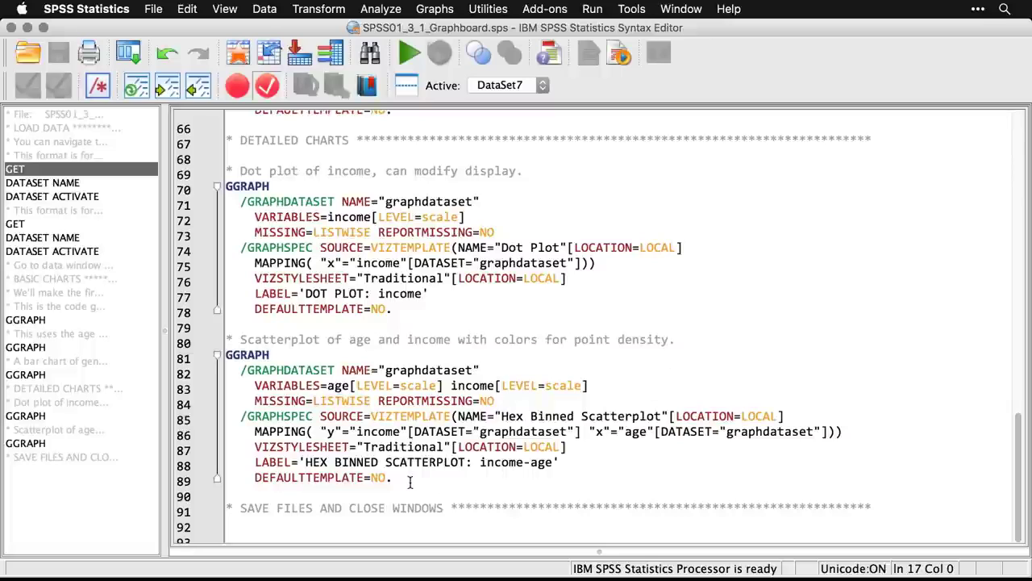
{"action": "left_click_drag", "start_coordinate": [403, 480], "coordinate": [220, 358]}
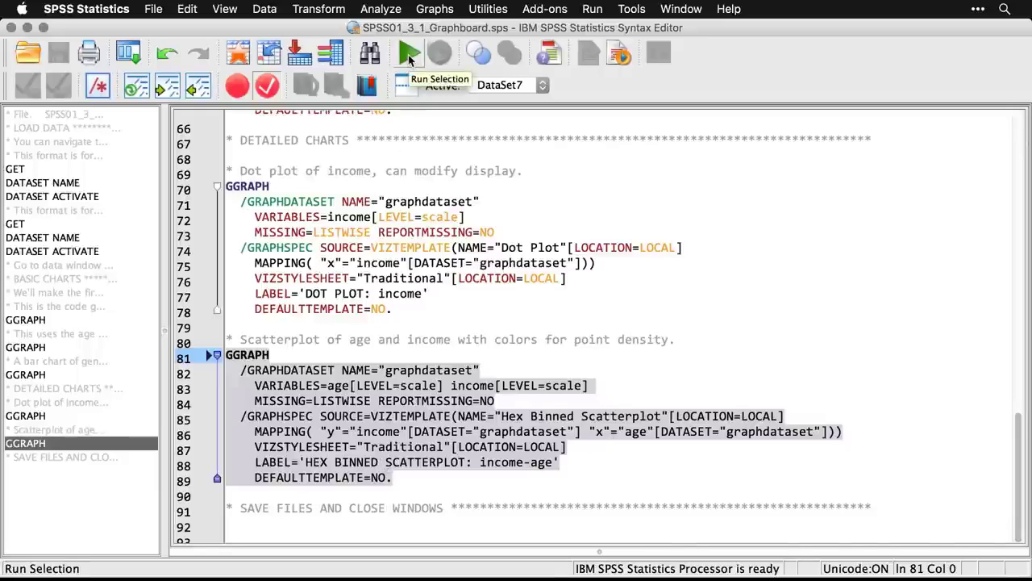
{"action": "left_click", "coordinate": [410, 56]}
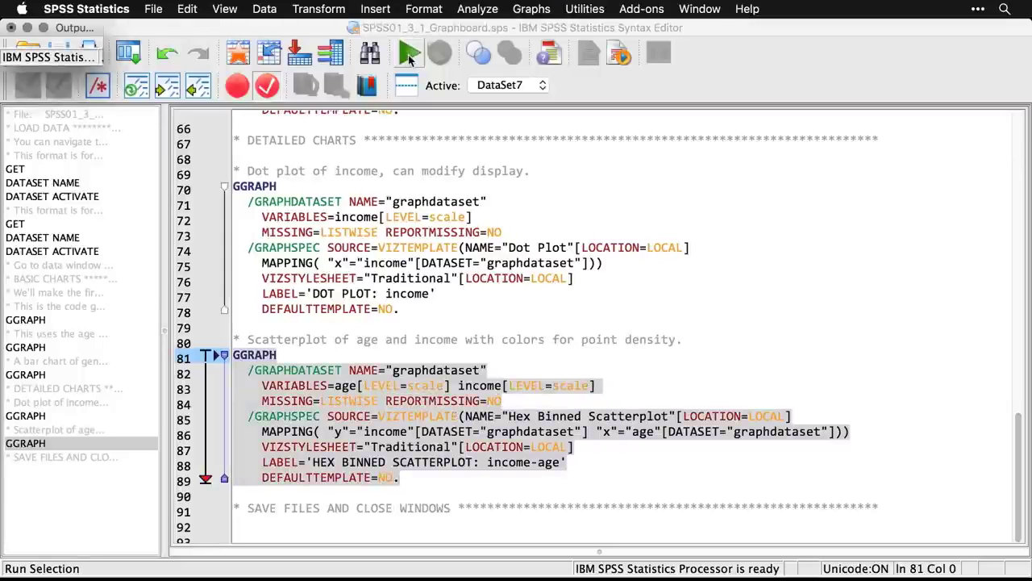
{"action": "scroll", "coordinate": [617, 296], "scroll_direction": "down", "scroll_amount": 5}
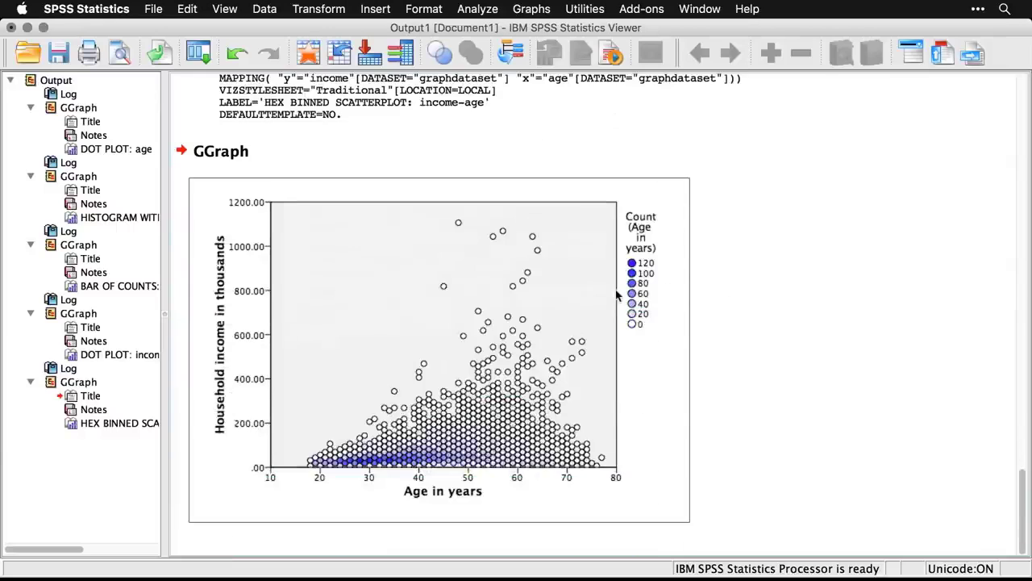
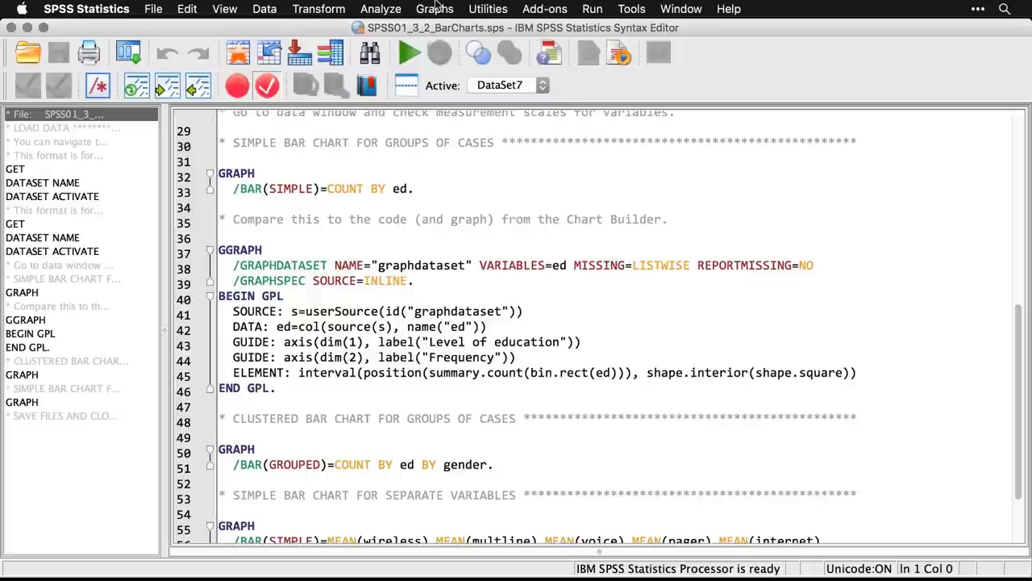
- Start defining a simple legacy bar chart whose data are summaries for groups of cases
{"action": "mouse_move", "coordinate": [464, 74]}
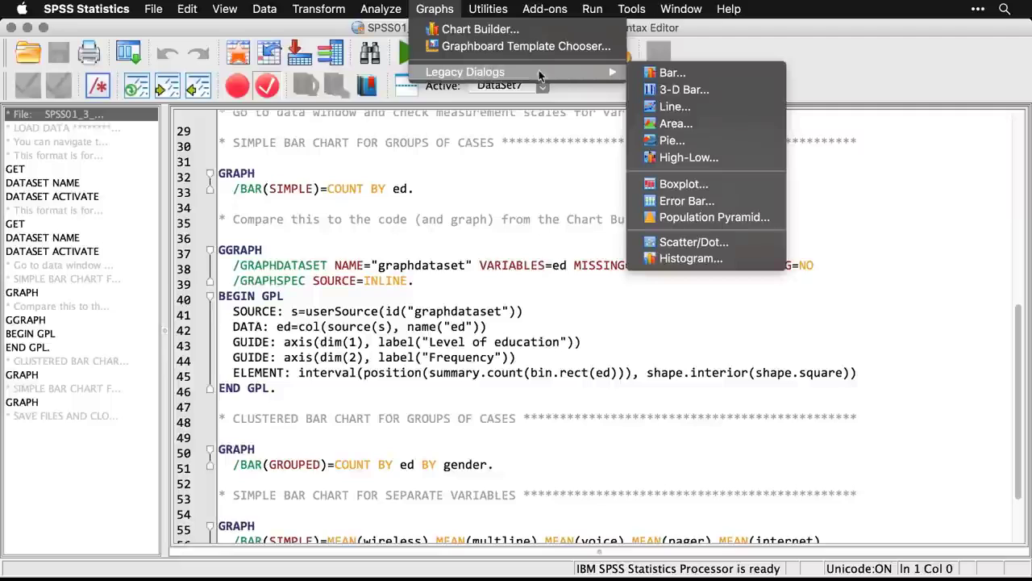
{"action": "left_click", "coordinate": [669, 73]}
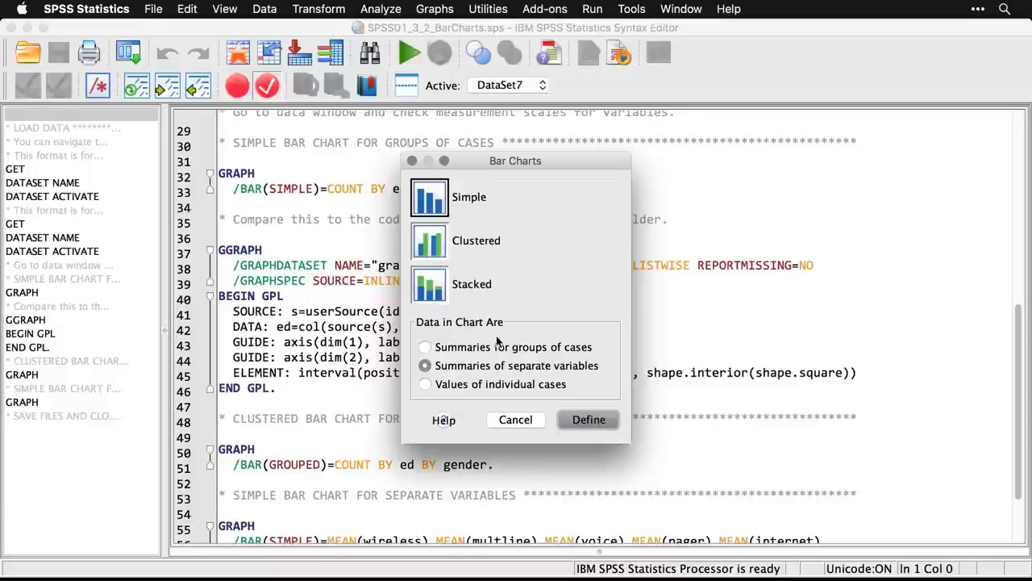
{"action": "left_click", "coordinate": [425, 348]}
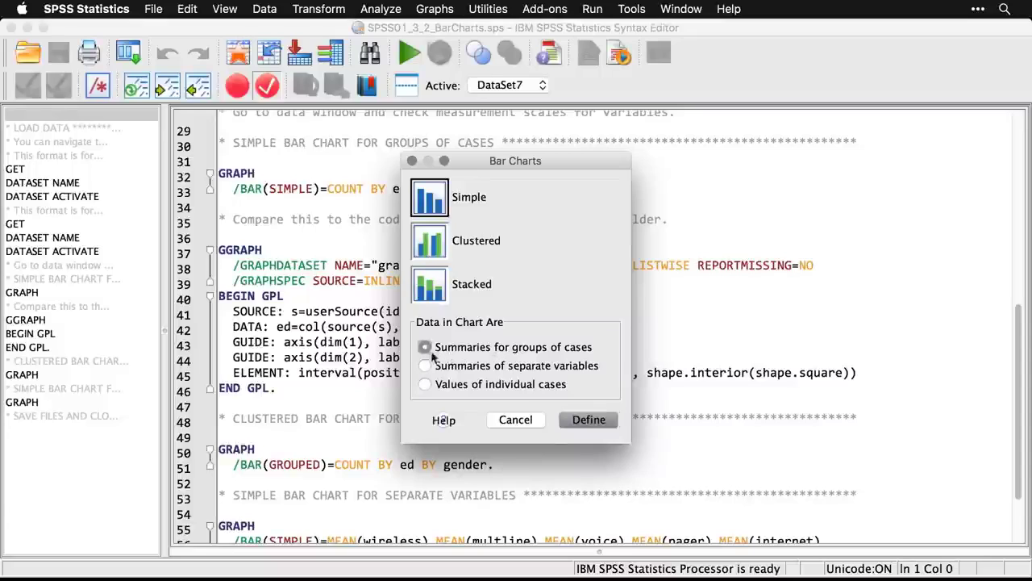
{"action": "left_click", "coordinate": [587, 420]}
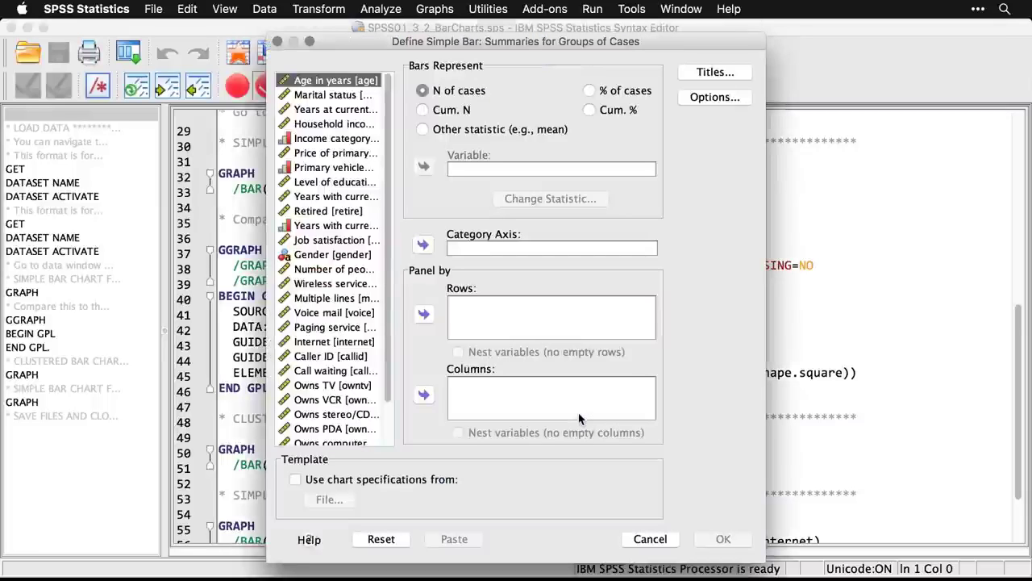
- Assign Level of education as the simple bar chart's category axis and generate the chart
{"action": "left_click", "coordinate": [349, 184]}
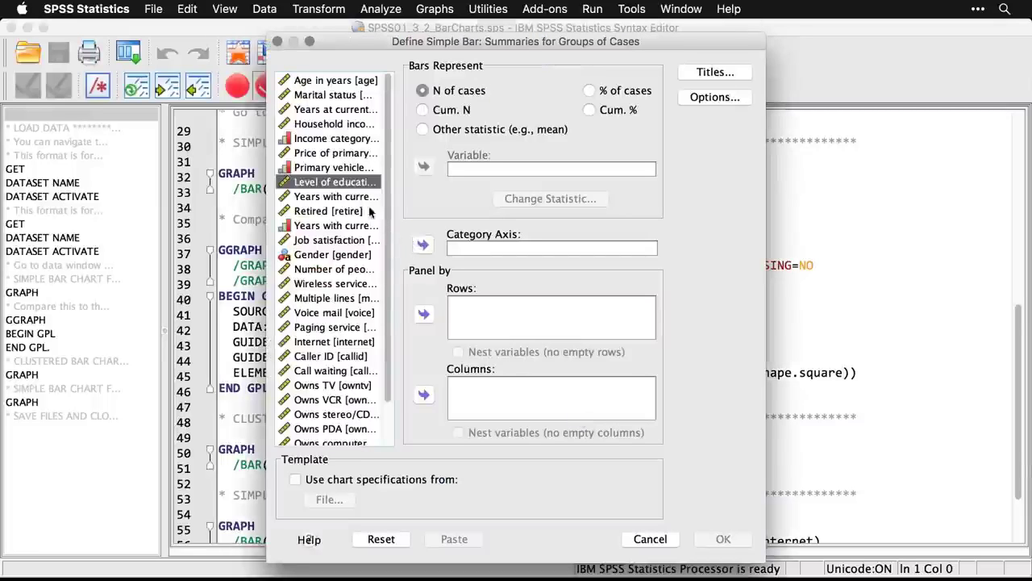
{"action": "left_click", "coordinate": [424, 245]}
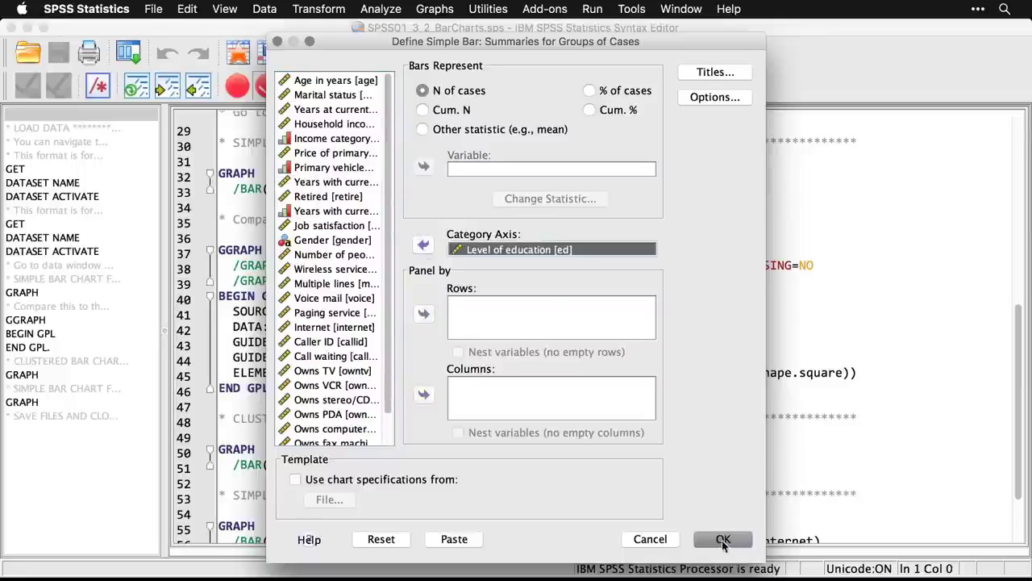
{"action": "left_click", "coordinate": [724, 539]}
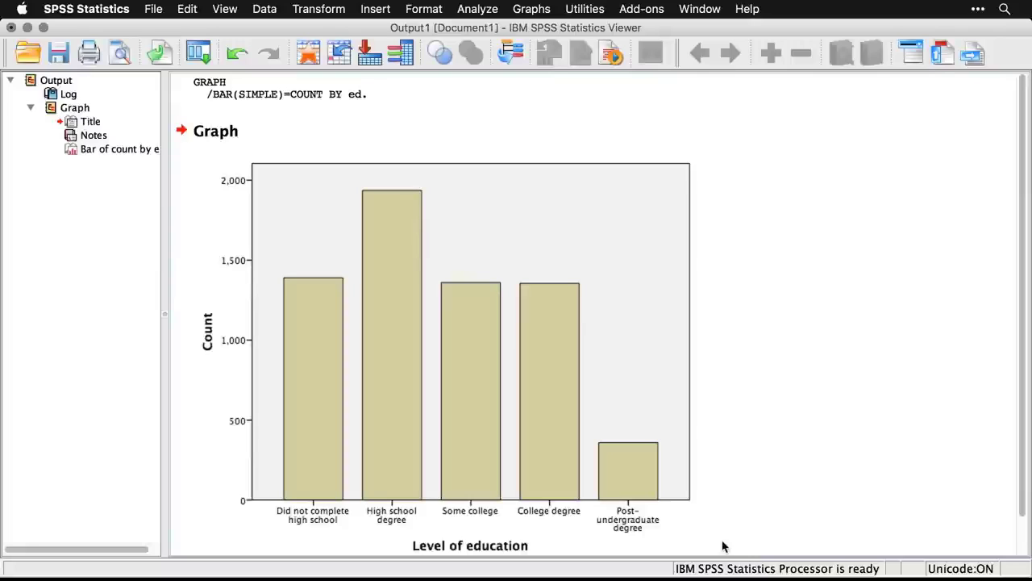
{"action": "left_click", "coordinate": [342, 92]}
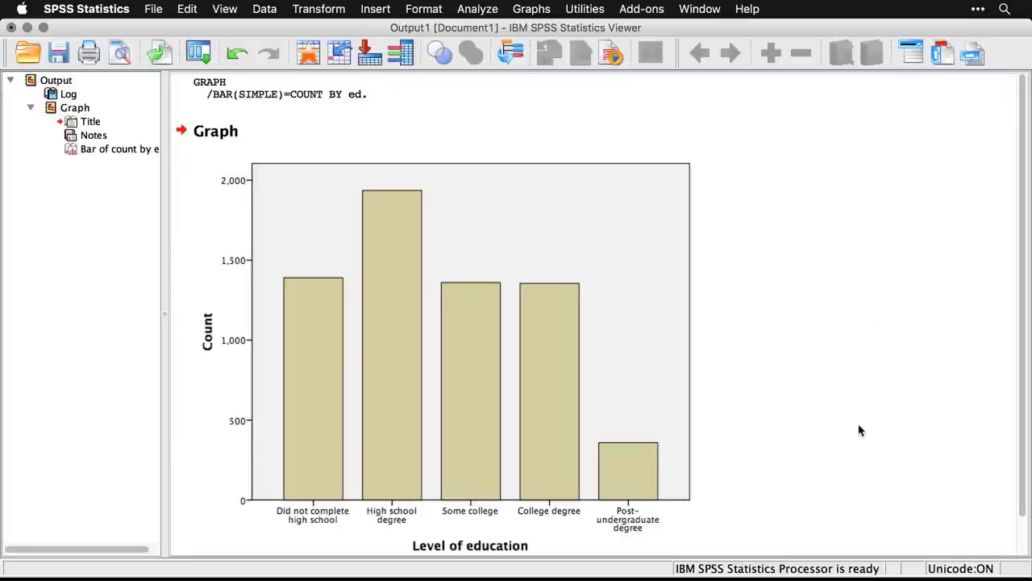
- Compare the Chart Builder's GGRAPH code with the short GRAPH command for the education bar chart in the syntax file
{"action": "key", "text": "super+grave"}
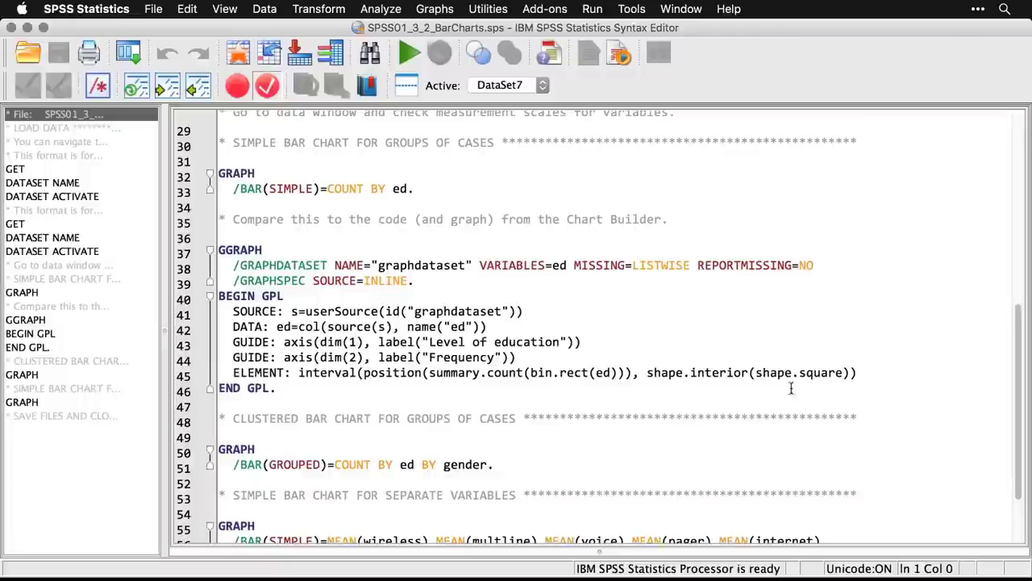
{"action": "left_click_drag", "start_coordinate": [282, 393], "coordinate": [219, 250]}
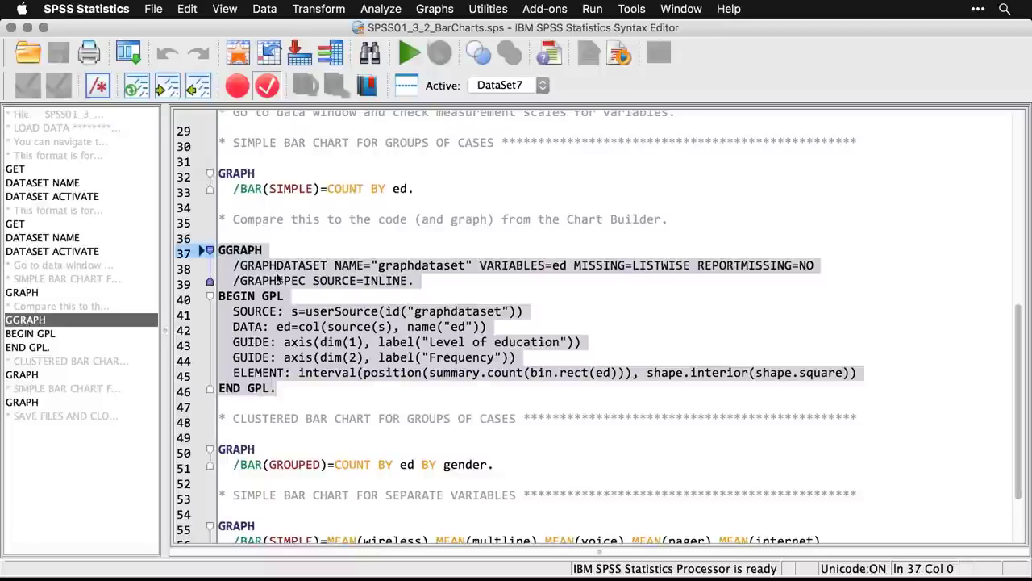
{"action": "triple_click", "coordinate": [367, 188]}
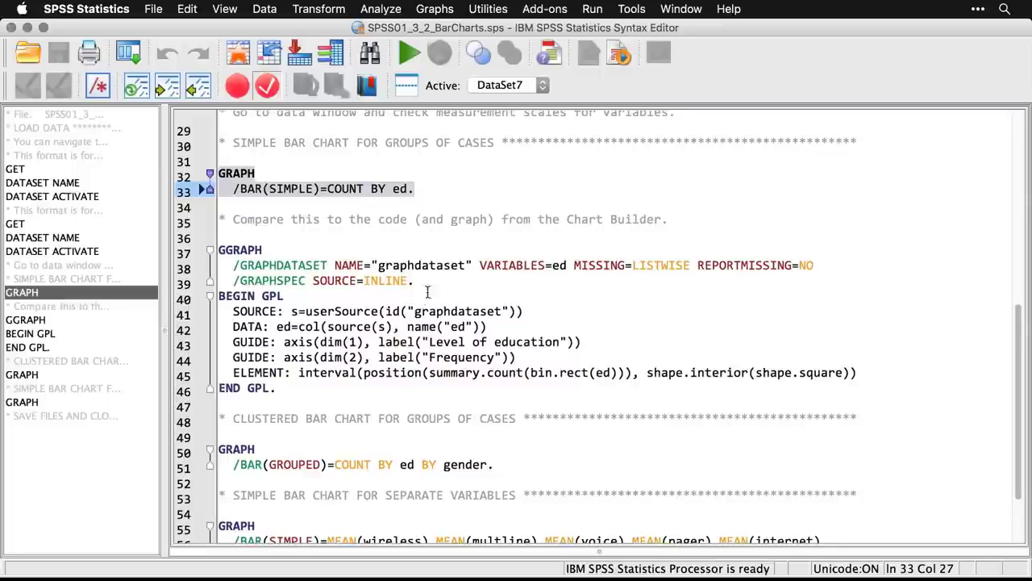
{"action": "left_click", "coordinate": [569, 357]}
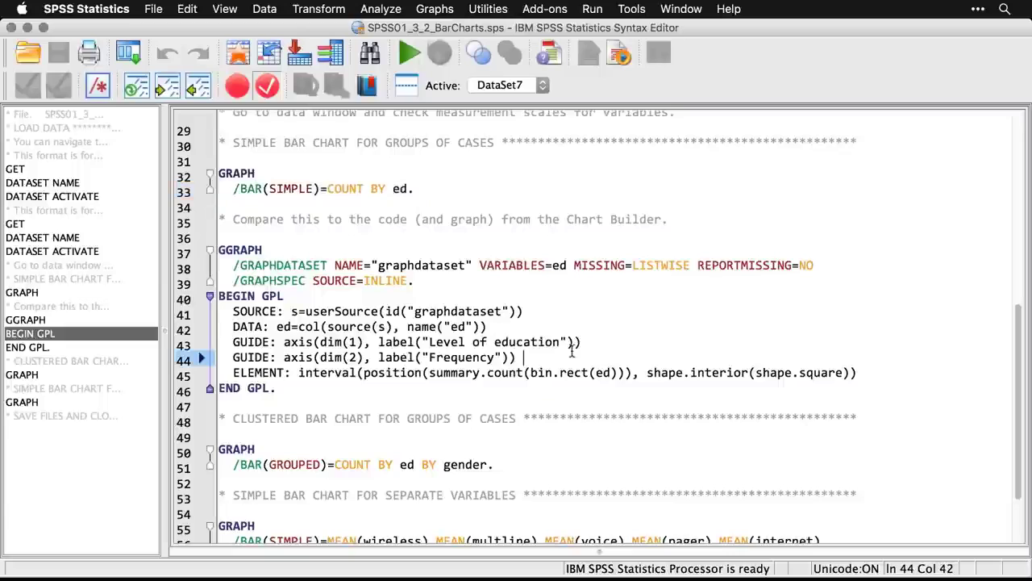
- Start defining a clustered legacy bar chart whose data are summaries for groups of cases
{"action": "left_click", "coordinate": [442, 8]}
{"action": "mouse_move", "coordinate": [459, 71]}
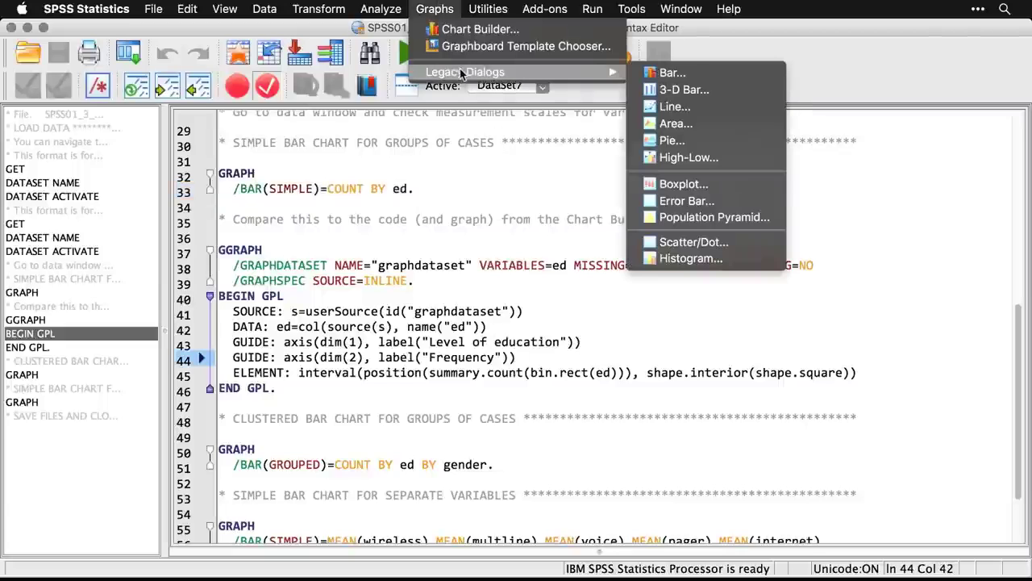
{"action": "left_click", "coordinate": [653, 71]}
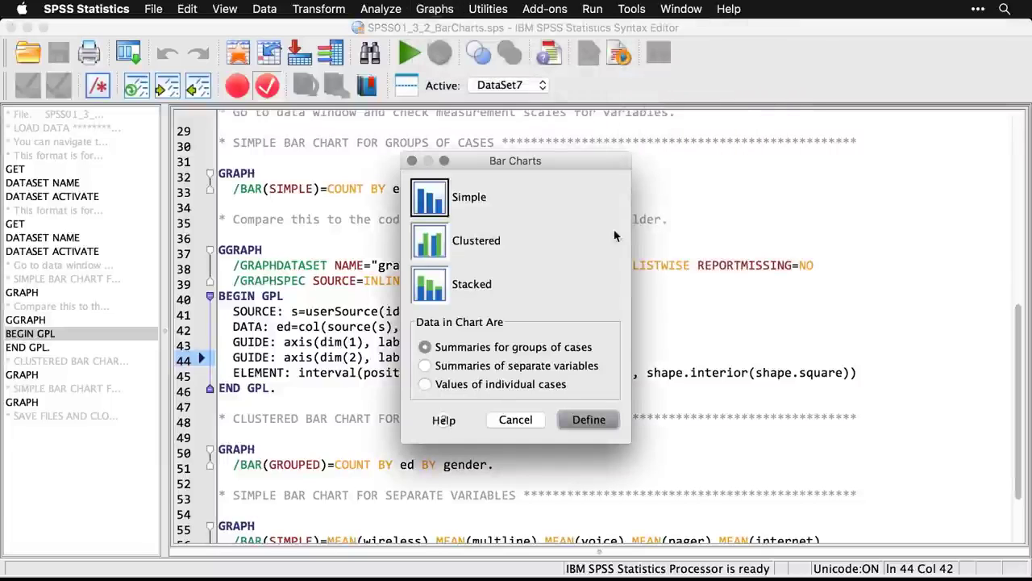
{"action": "left_click", "coordinate": [432, 250]}
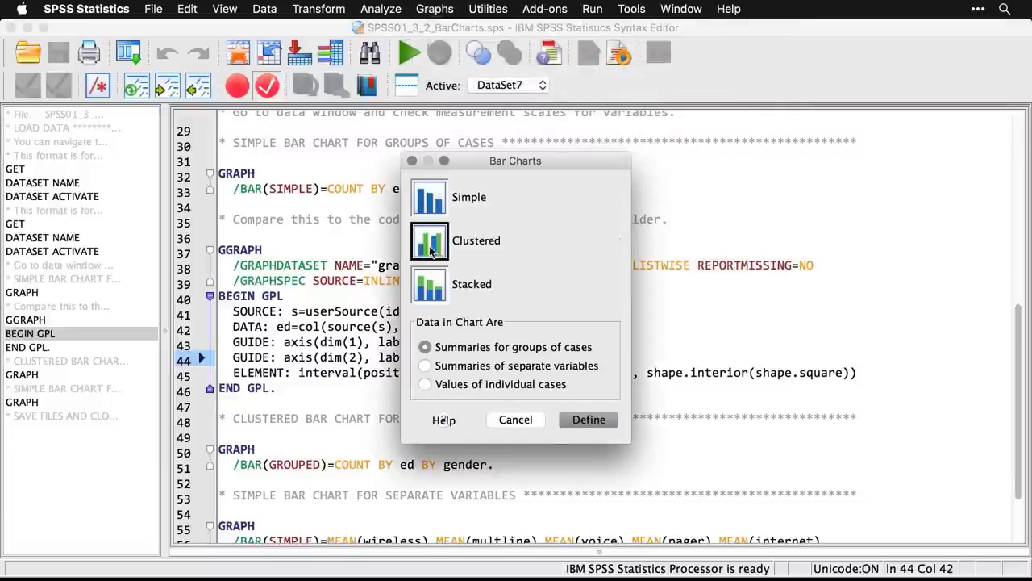
{"action": "left_click", "coordinate": [589, 421]}
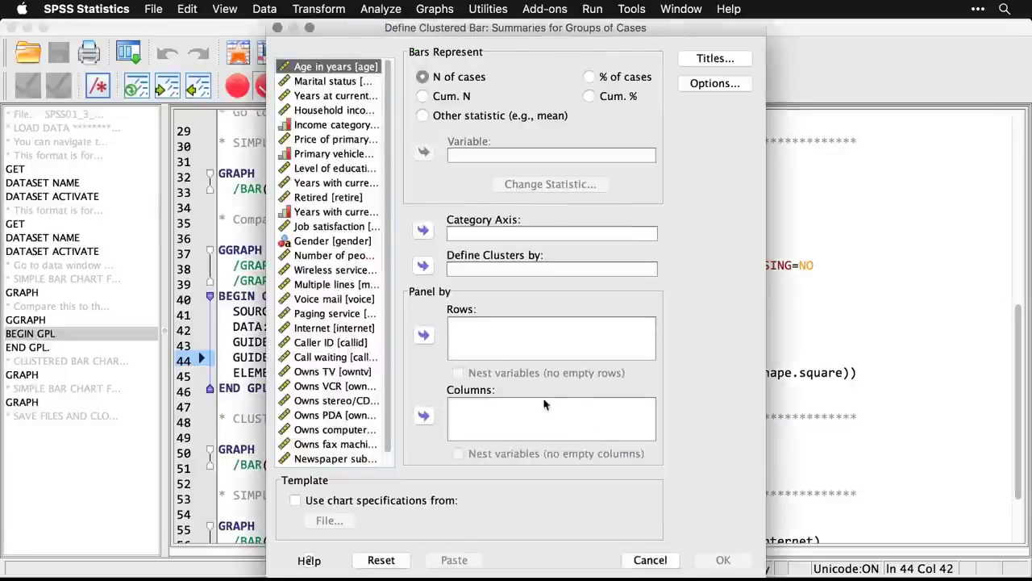
- Assign Level of education as the category axis, define the clusters by Gender, and generate the clustered bar chart
{"action": "left_click", "coordinate": [339, 168]}
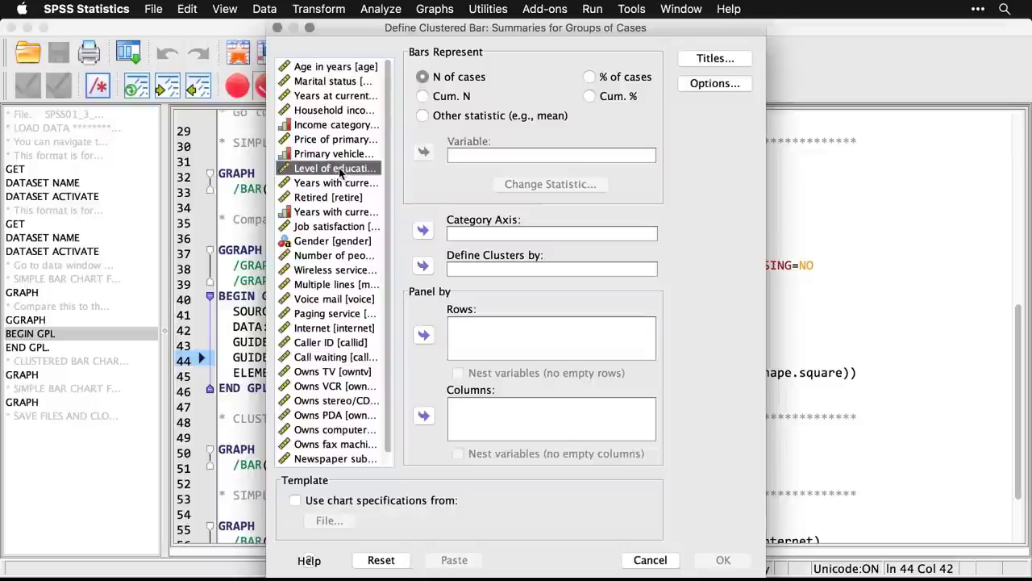
{"action": "left_click", "coordinate": [423, 231]}
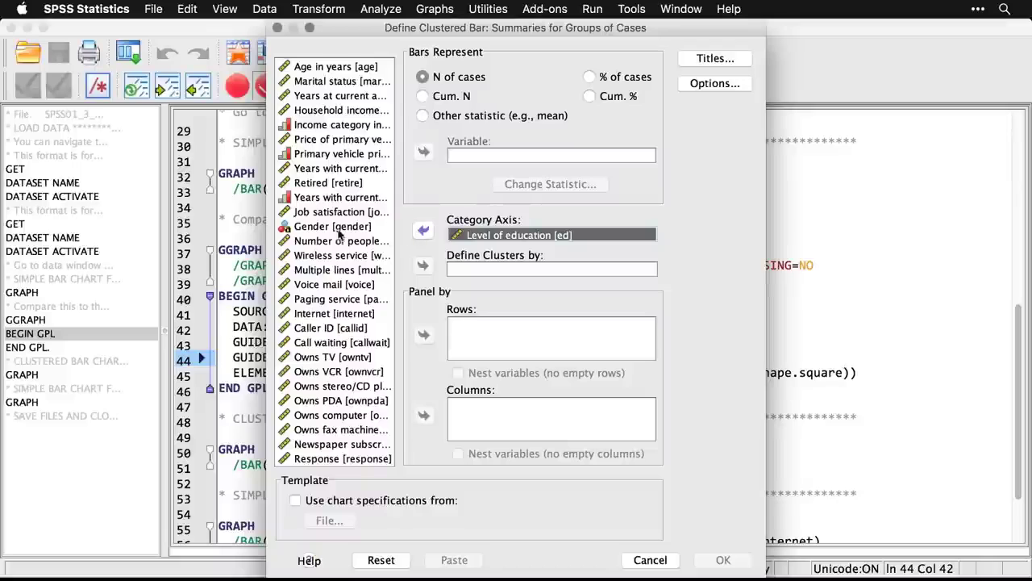
{"action": "left_click", "coordinate": [339, 230]}
{"action": "left_click", "coordinate": [425, 267]}
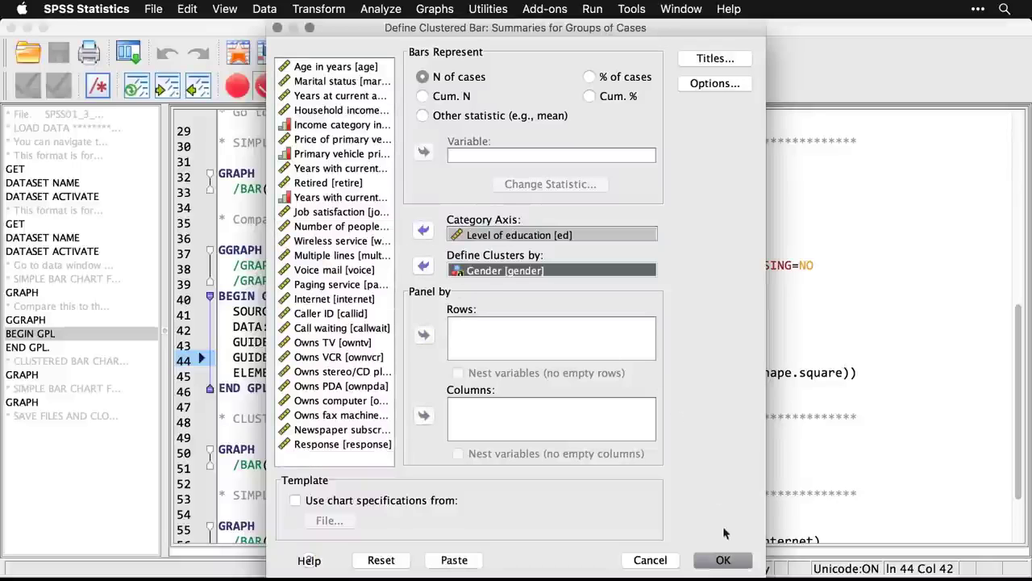
{"action": "left_click", "coordinate": [723, 563]}
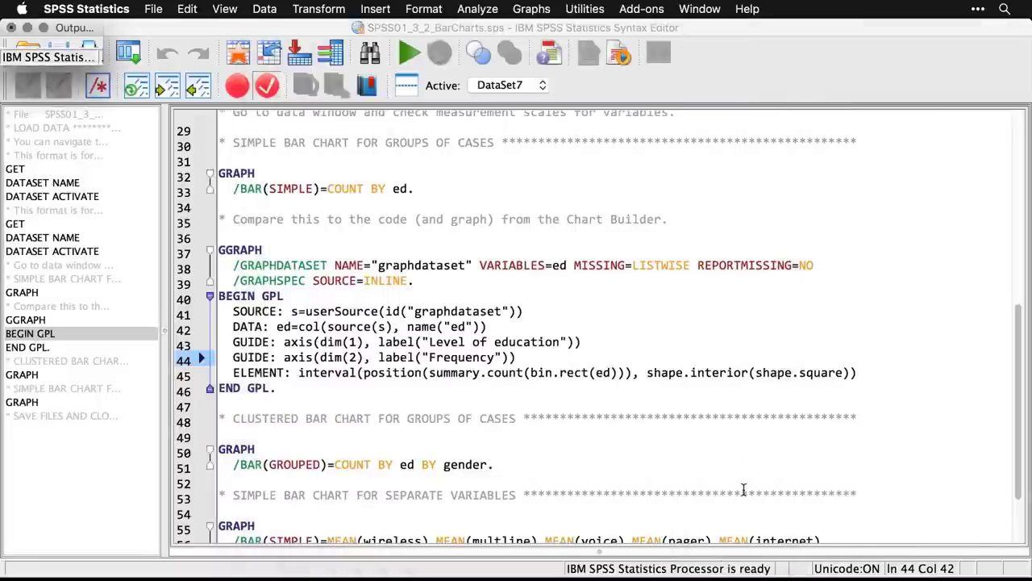
{"action": "scroll", "coordinate": [743, 494], "scroll_direction": "down", "scroll_amount": 2}
{"action": "scroll", "coordinate": [743, 494], "scroll_direction": "down", "scroll_amount": 3}
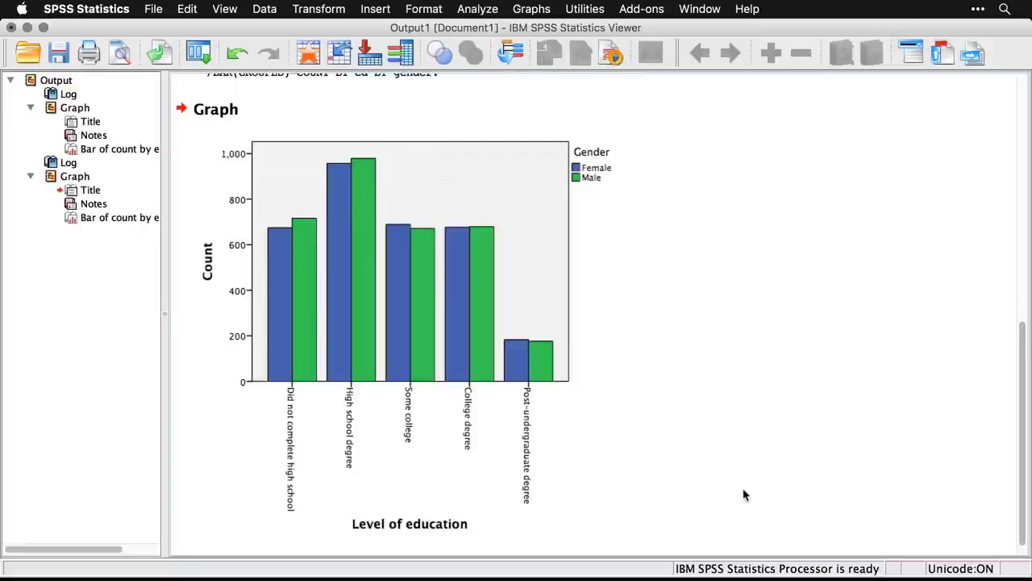
- Return to the syntax file and examine the code for the simple bar chart of separate variables
{"action": "scroll", "coordinate": [743, 494], "scroll_direction": "up", "scroll_amount": 5}
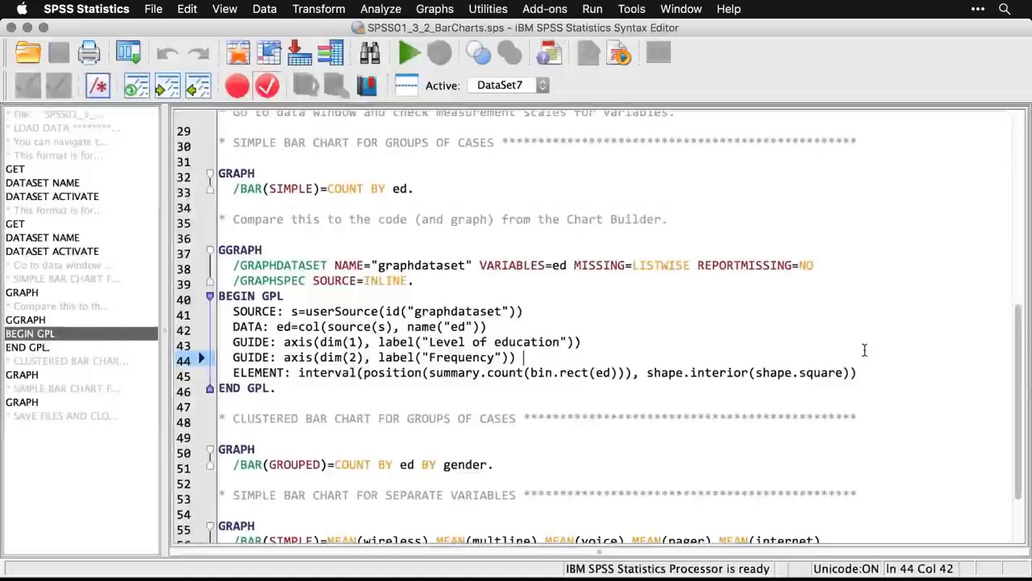
{"action": "scroll", "coordinate": [863, 350], "scroll_direction": "down", "scroll_amount": 2}
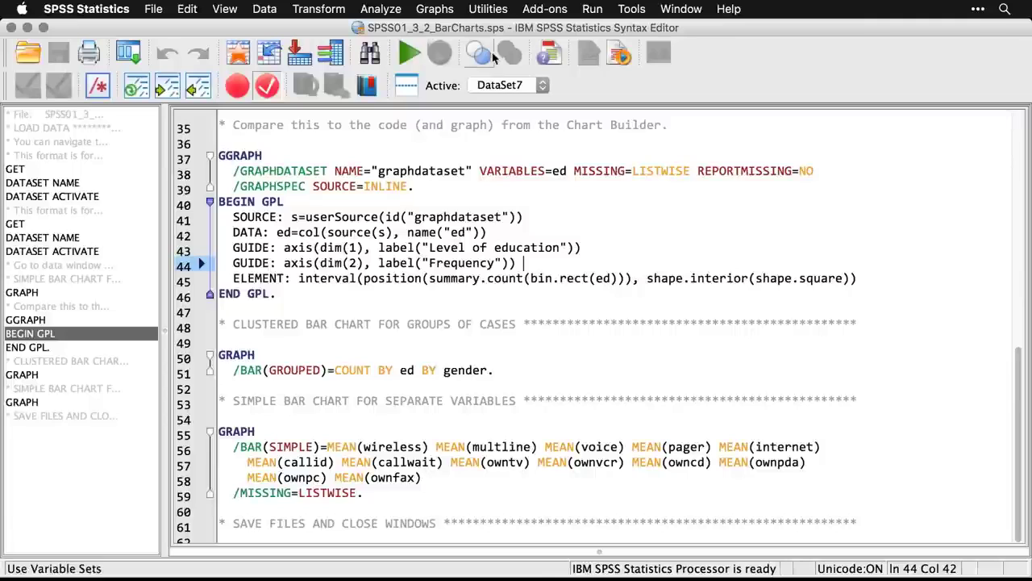
- Start defining a simple legacy bar chart whose data are summaries of separate variables
{"action": "left_click", "coordinate": [436, 9]}
{"action": "mouse_move", "coordinate": [454, 74]}
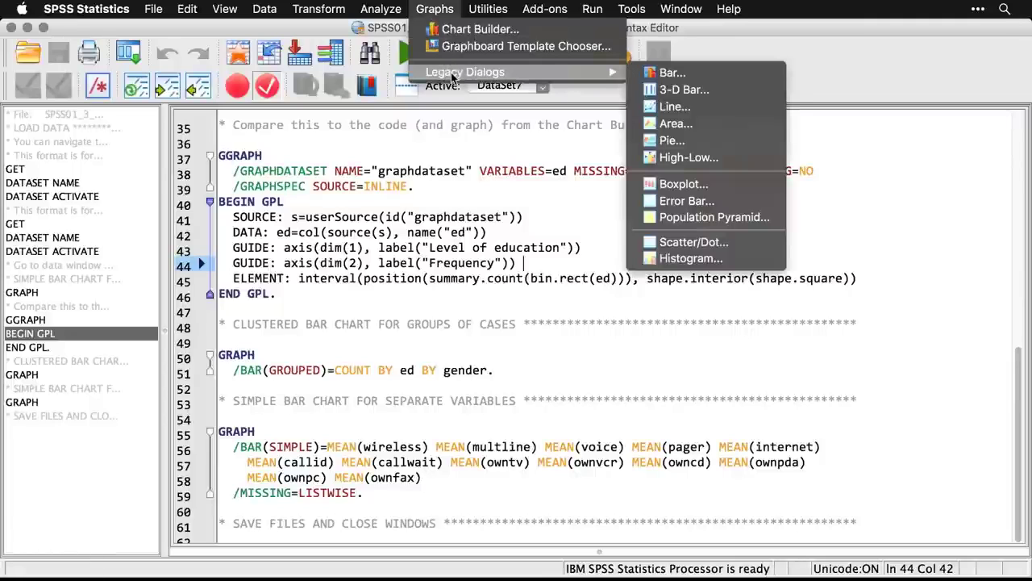
{"action": "left_click", "coordinate": [668, 72]}
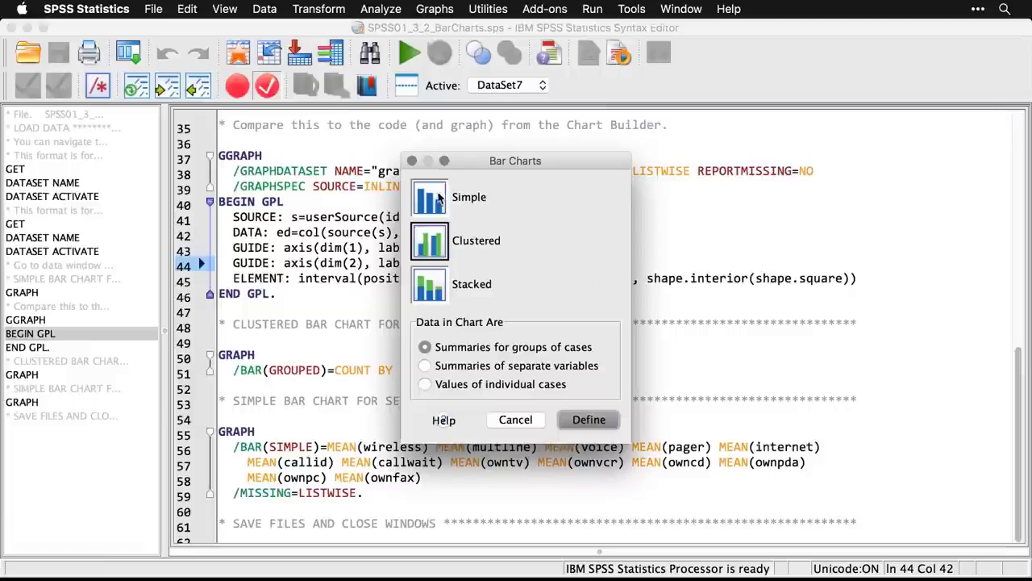
{"action": "left_click", "coordinate": [440, 197]}
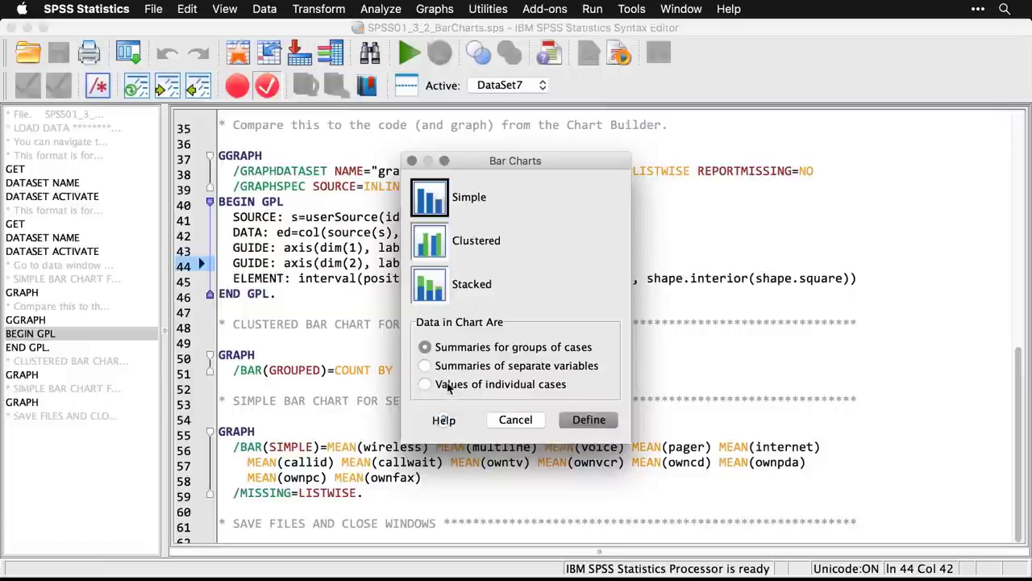
{"action": "left_click", "coordinate": [425, 367]}
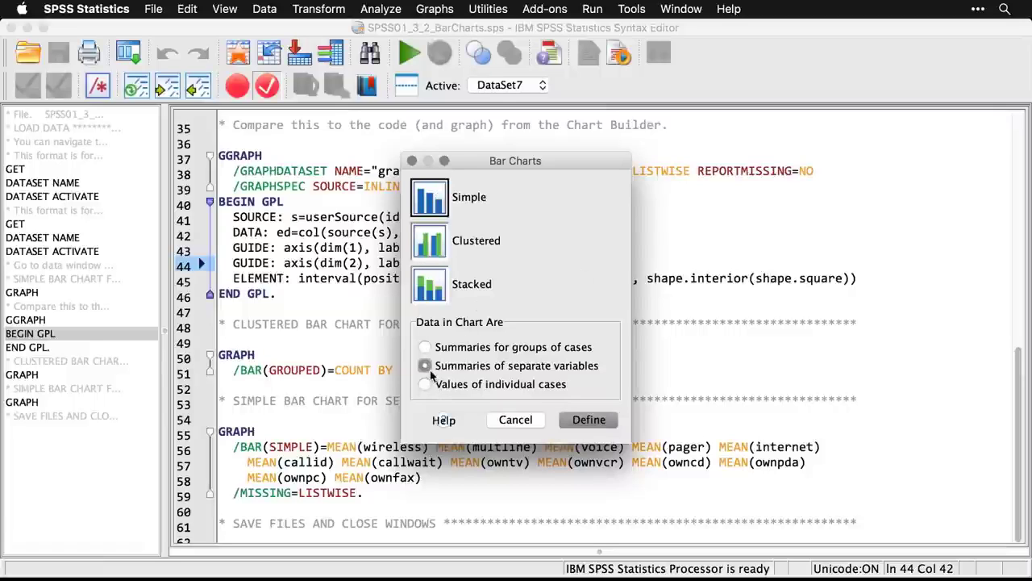
{"action": "left_click", "coordinate": [589, 418]}
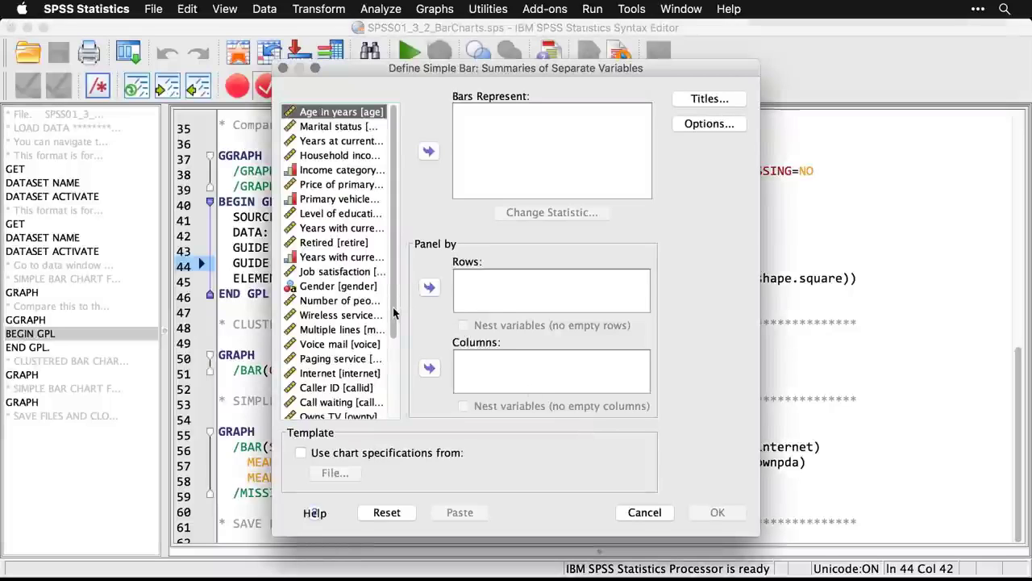
- Use the means of all variables from Wireless service through Owns fax machine as the bars, and generate the simple bar chart
{"action": "left_click_drag", "start_coordinate": [395, 312], "coordinate": [395, 419]}
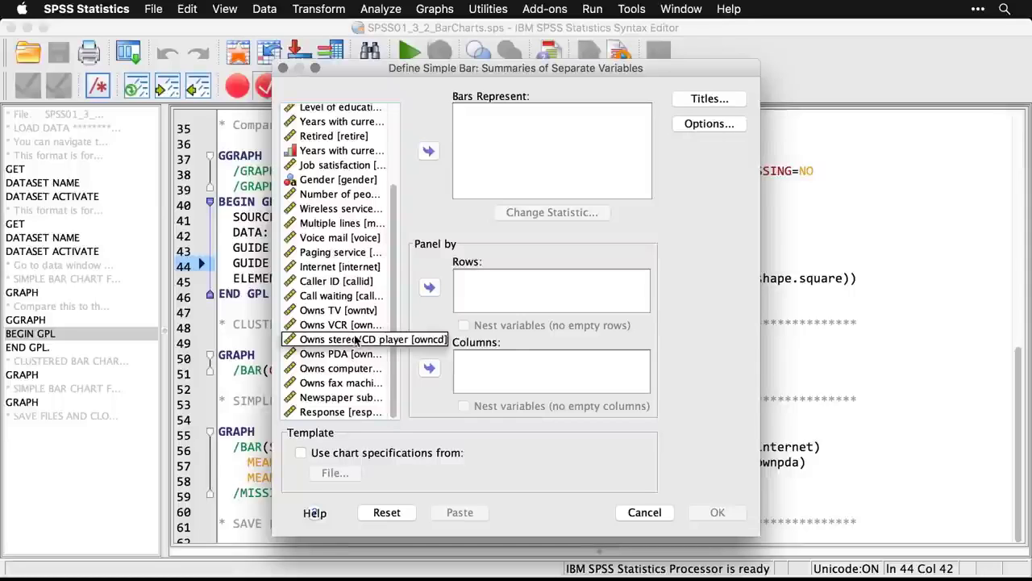
{"action": "left_click_drag", "start_coordinate": [355, 340], "coordinate": [347, 304]}
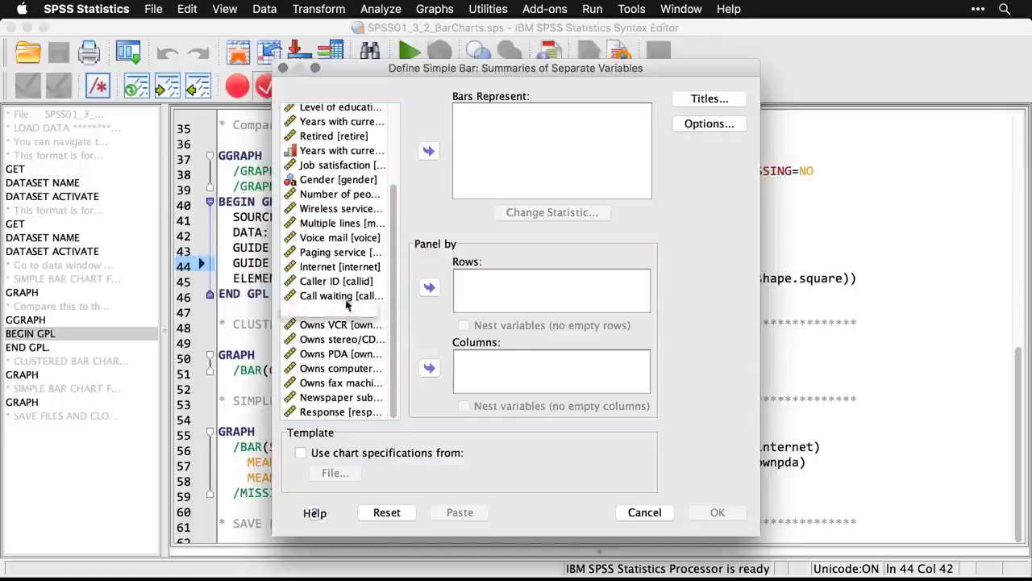
{"action": "left_click", "coordinate": [329, 211]}
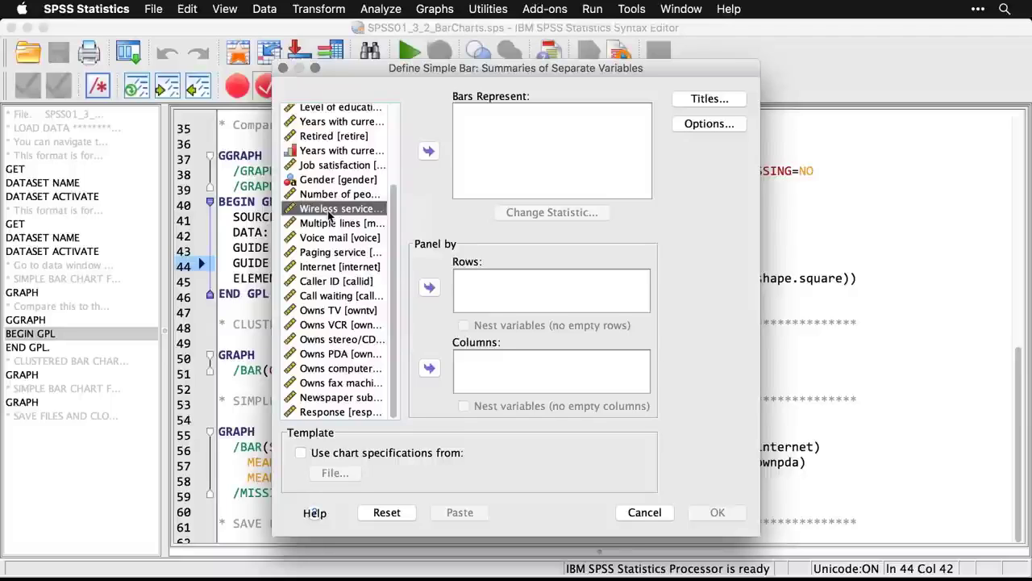
{"action": "left_click", "coordinate": [339, 386], "text": "shift"}
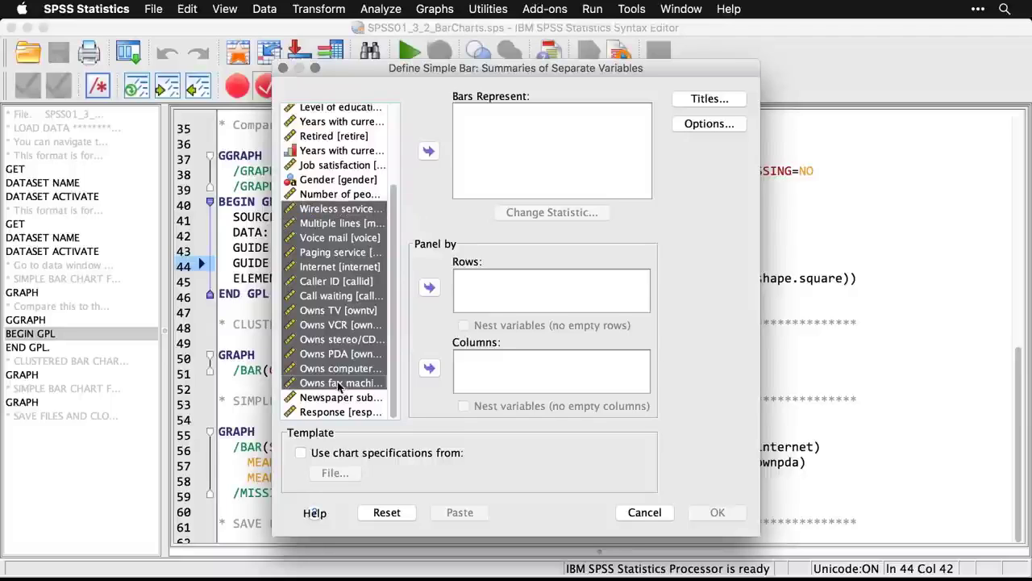
{"action": "left_click", "coordinate": [428, 153]}
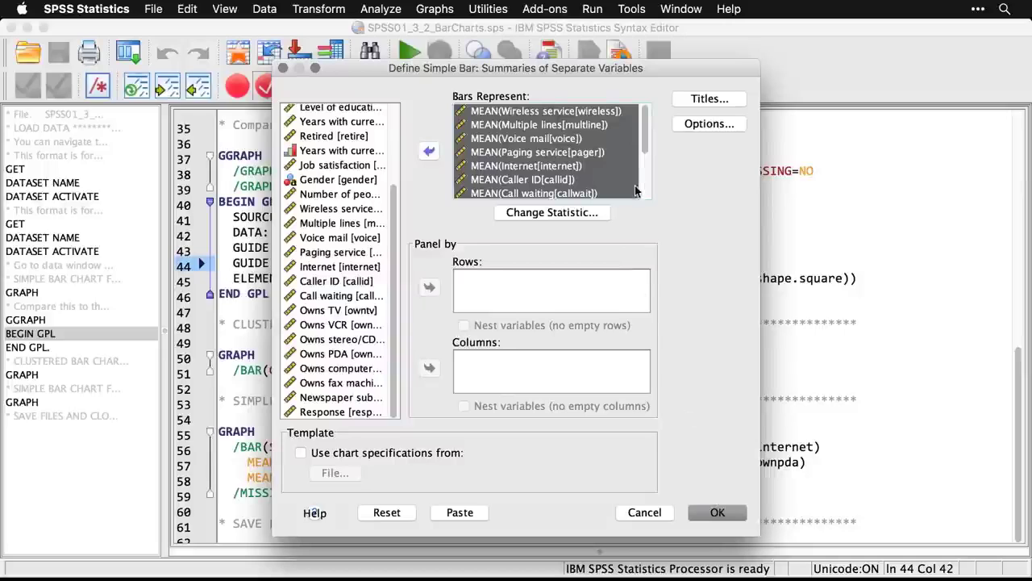
{"action": "left_click", "coordinate": [718, 513]}
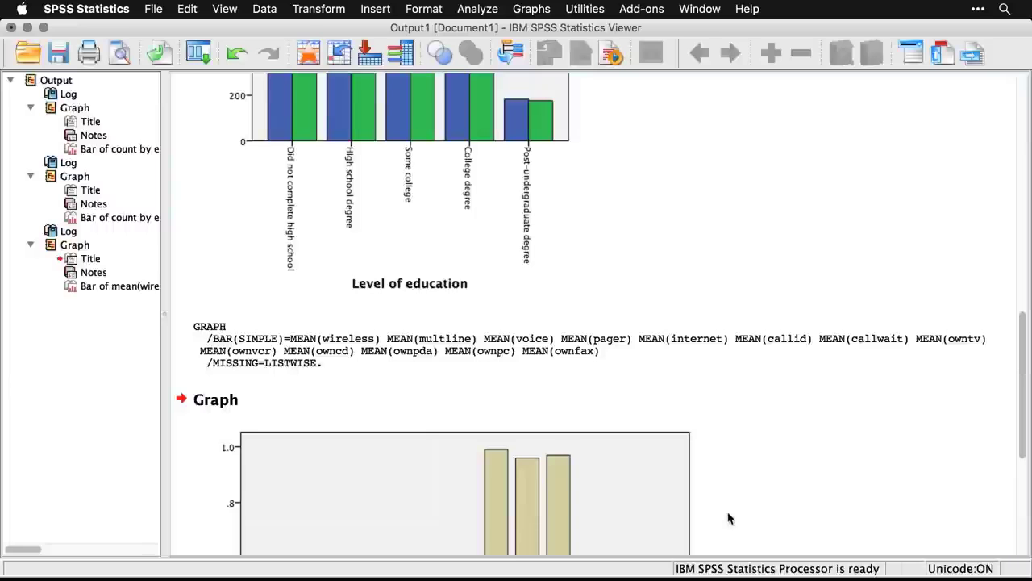
{"action": "scroll", "coordinate": [728, 518], "scroll_direction": "down", "scroll_amount": 5}
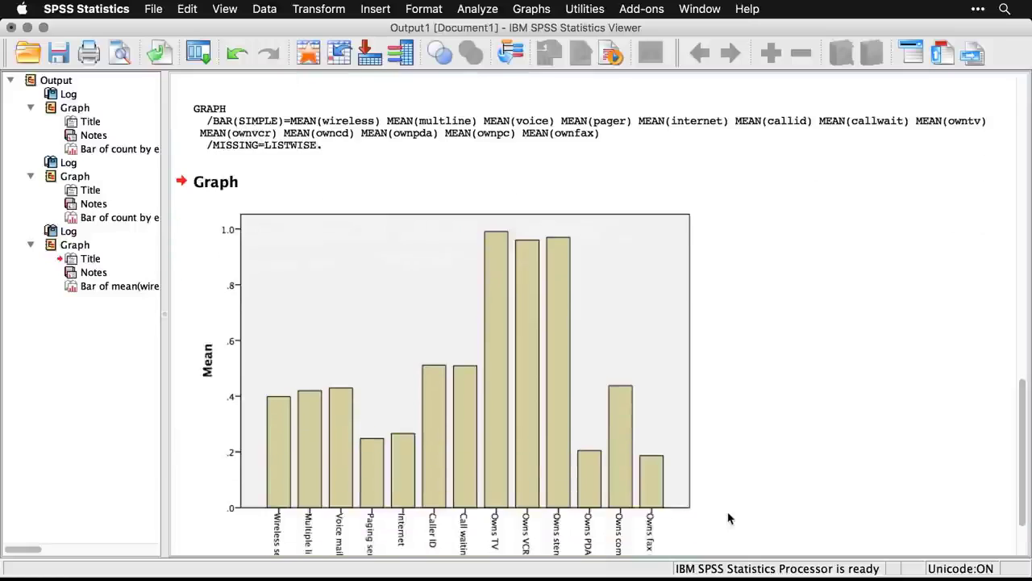
{"action": "scroll", "coordinate": [728, 518], "scroll_direction": "down", "scroll_amount": 2}
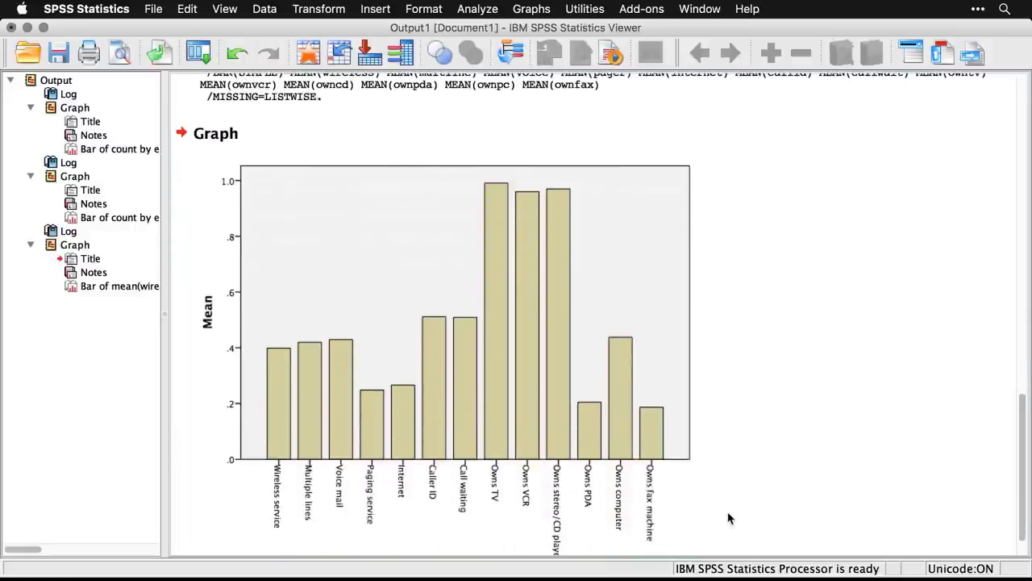
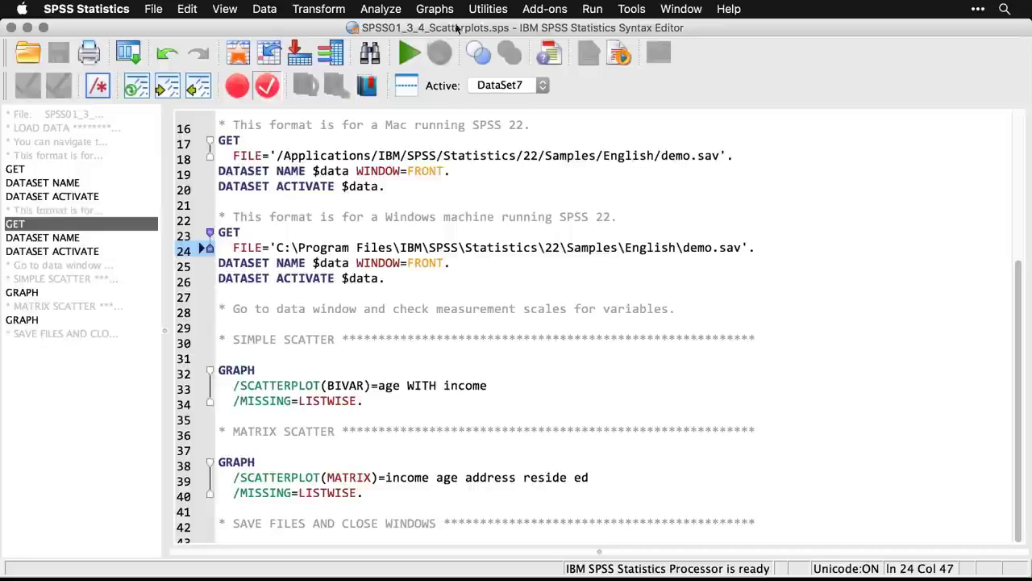
- Start defining a Simple Scatter chart with the legacy Scatter/Dot dialog
{"action": "left_click", "coordinate": [440, 12]}
{"action": "mouse_move", "coordinate": [452, 72]}
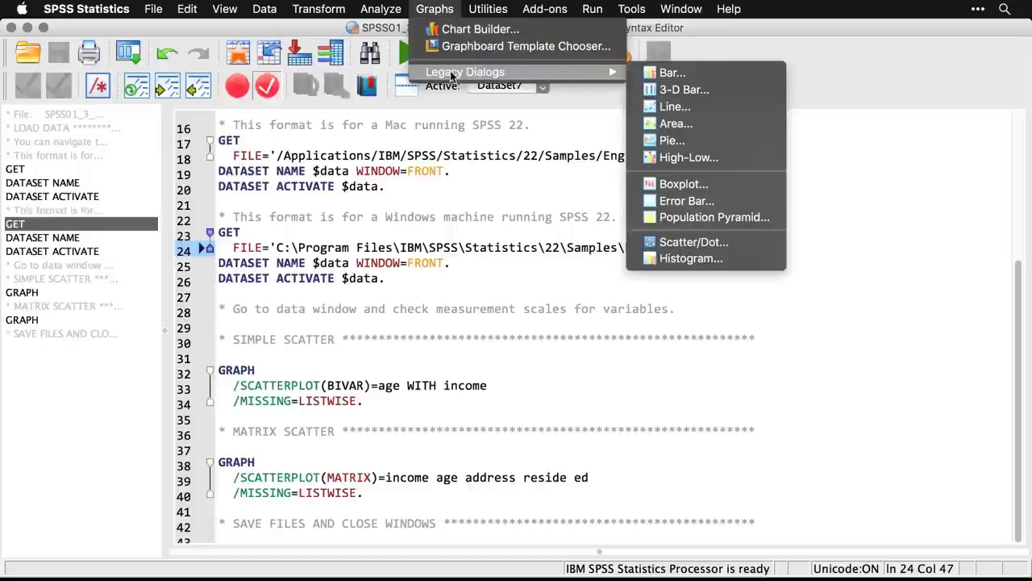
{"action": "left_click", "coordinate": [750, 246]}
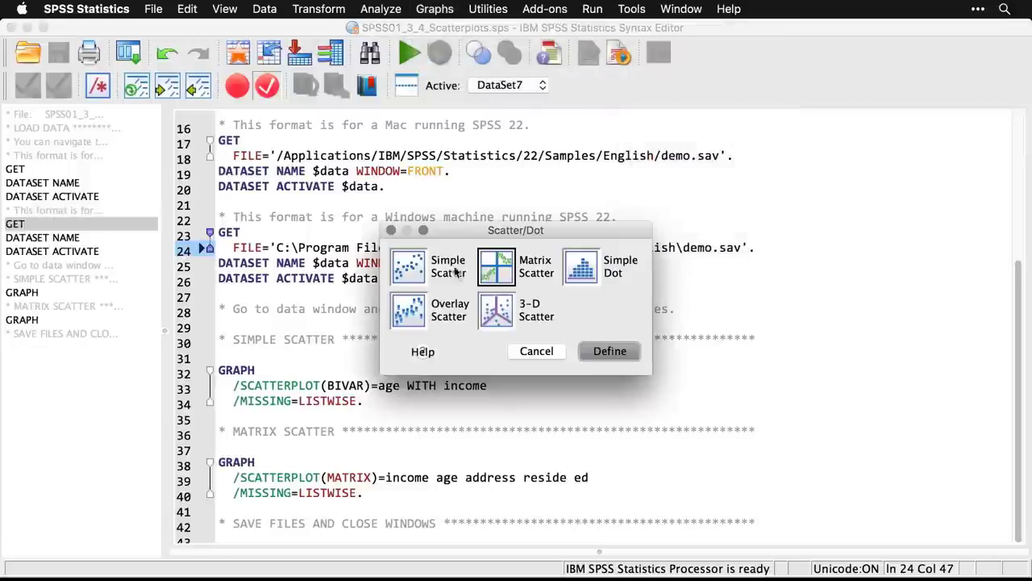
{"action": "left_click", "coordinate": [416, 272]}
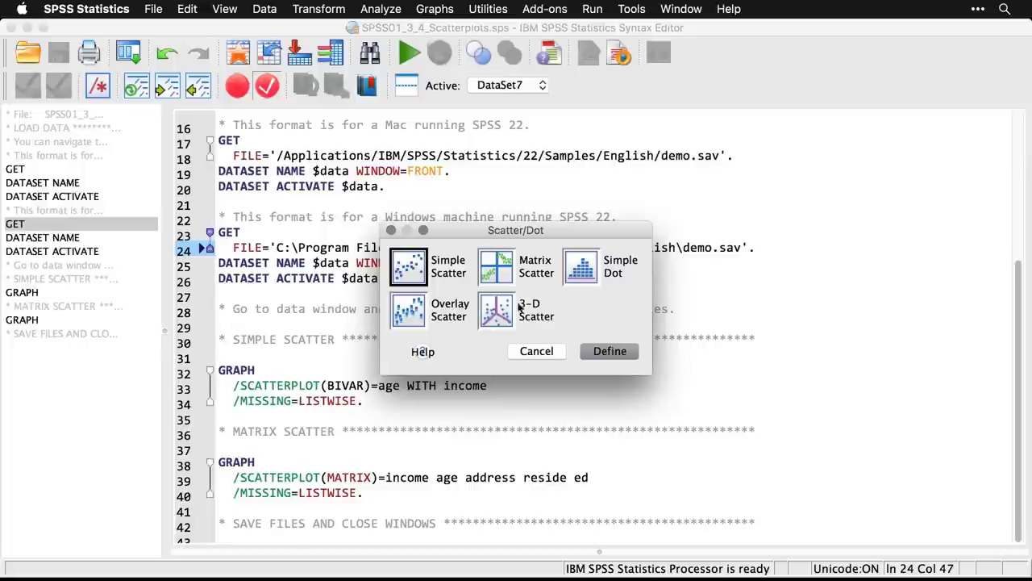
{"action": "left_click", "coordinate": [616, 353]}
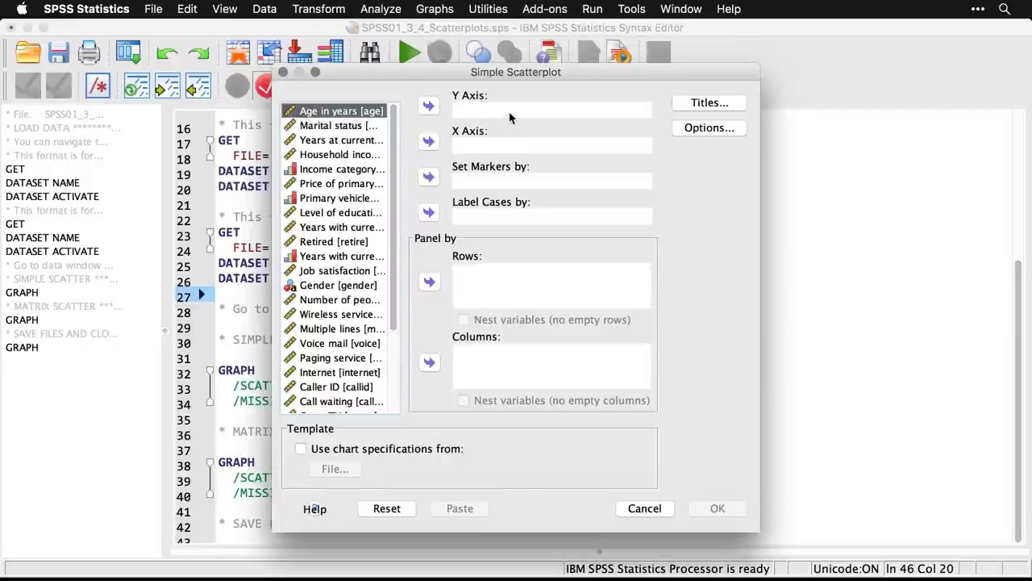
- Assign Age in years to the X axis and Household income in thousands to the Y axis, and generate the scatterplot
{"action": "left_click", "coordinate": [428, 142]}
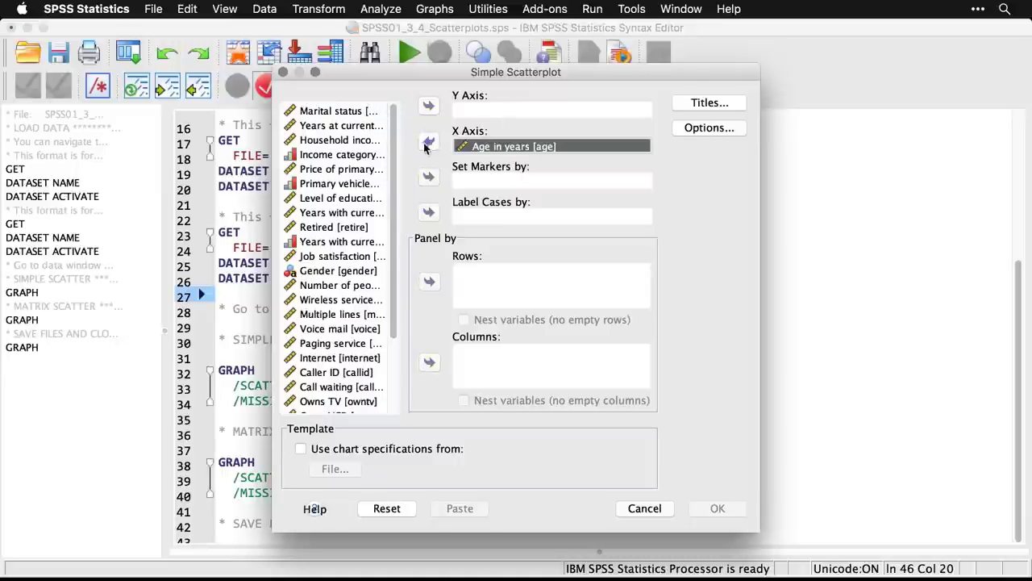
{"action": "left_click", "coordinate": [367, 141]}
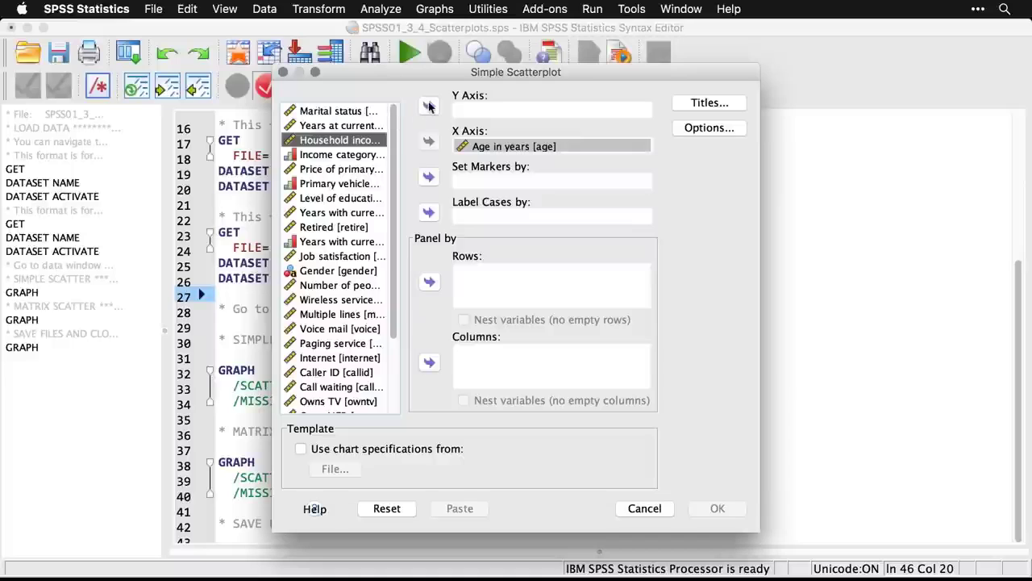
{"action": "left_click", "coordinate": [429, 107]}
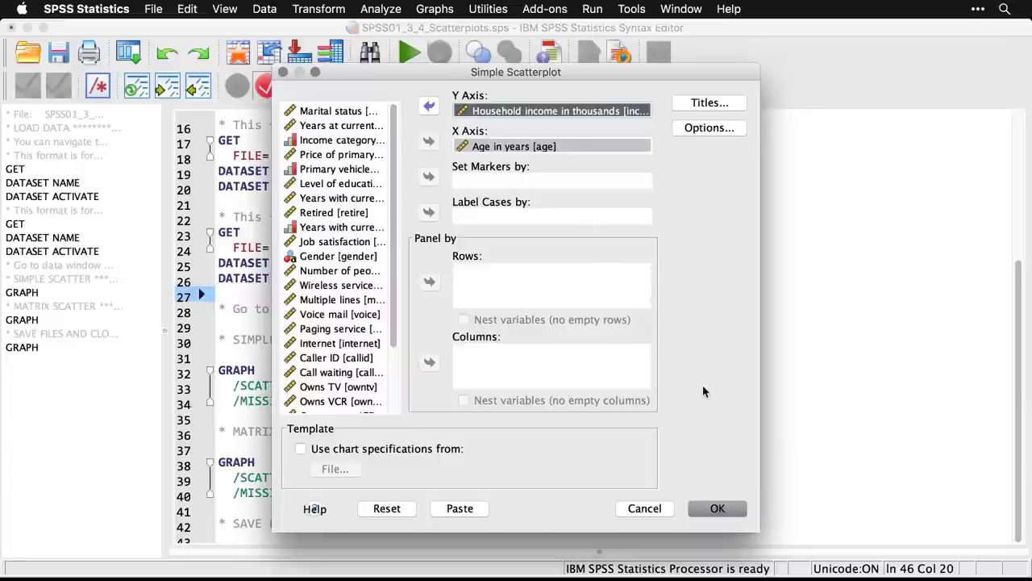
{"action": "left_click", "coordinate": [727, 510]}
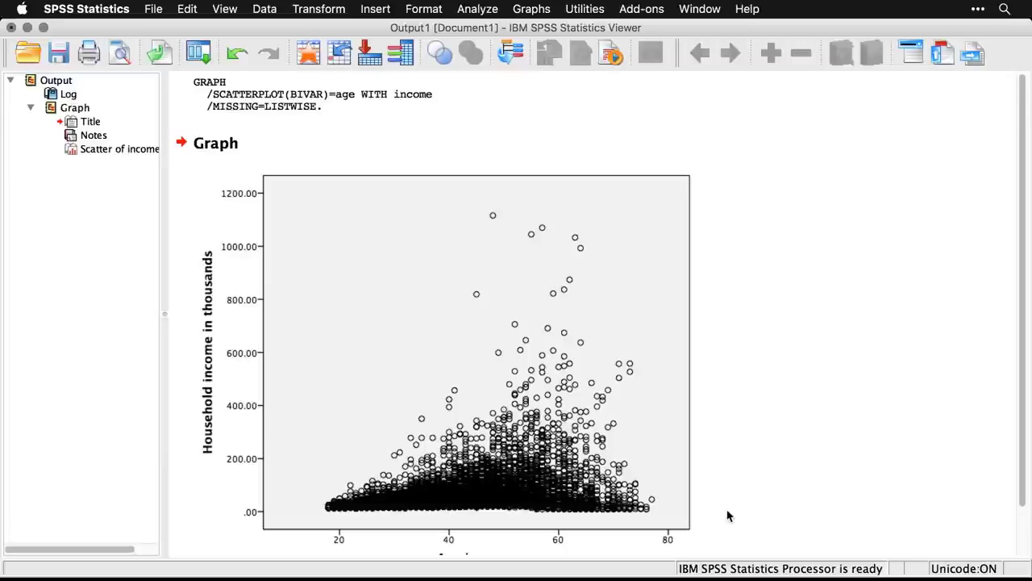
{"action": "scroll", "coordinate": [727, 515], "scroll_direction": "down", "scroll_amount": 2}
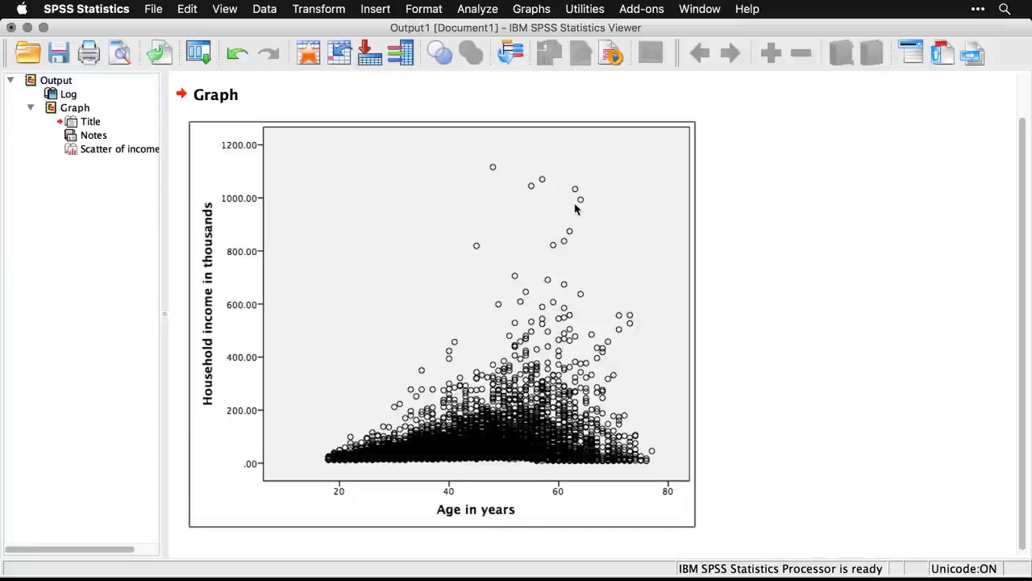
- Start defining a Matrix Scatter chart with the legacy Scatter/Dot dialog
{"action": "left_click", "coordinate": [532, 8]}
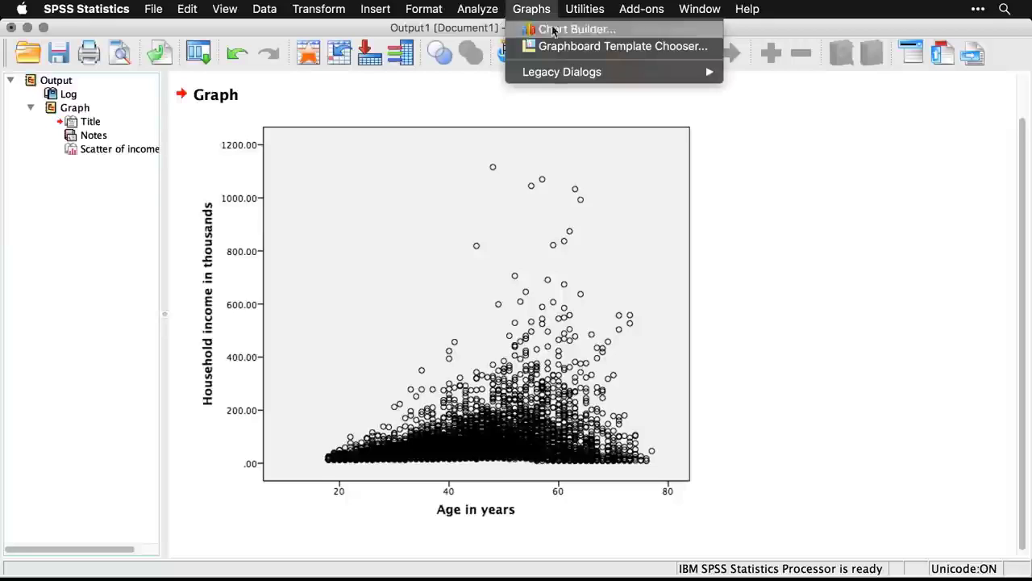
{"action": "mouse_move", "coordinate": [565, 71]}
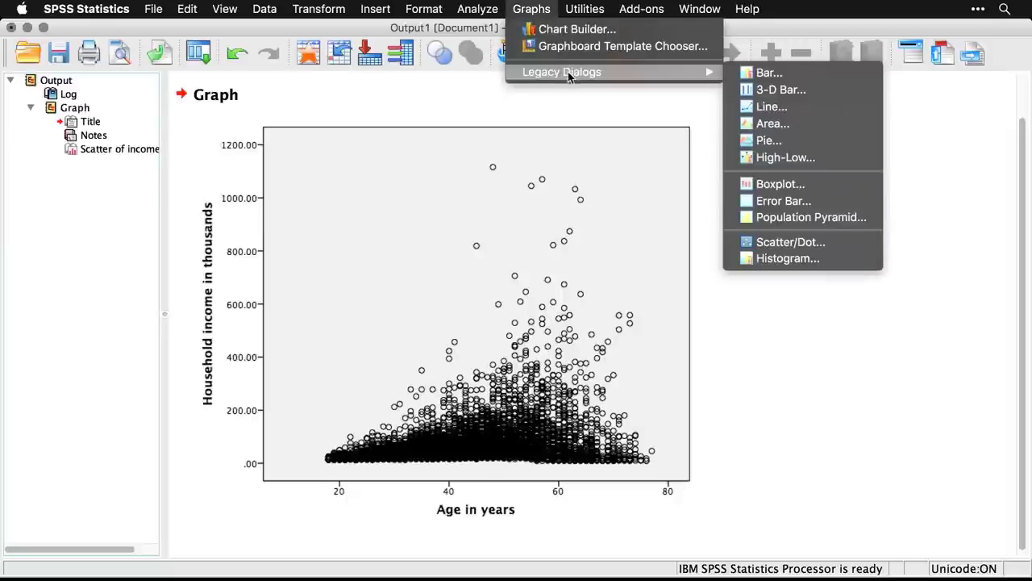
{"action": "left_click", "coordinate": [848, 244]}
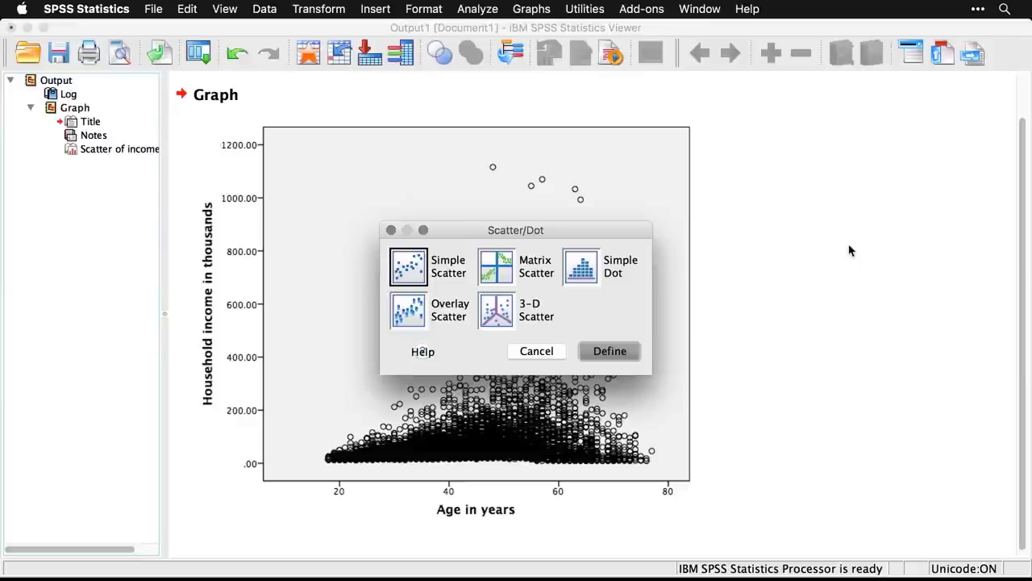
{"action": "left_click", "coordinate": [490, 280]}
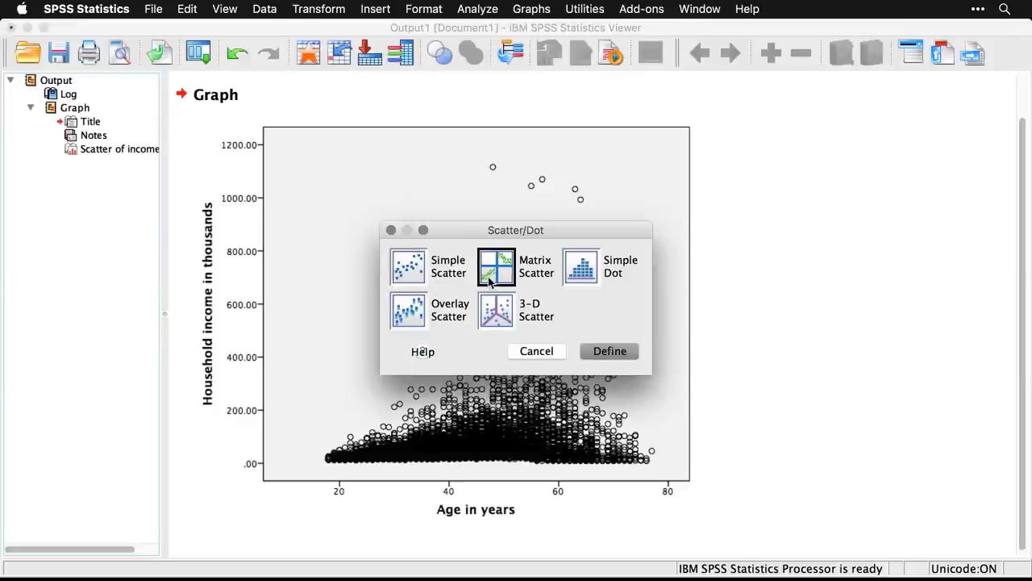
{"action": "left_click", "coordinate": [607, 353]}
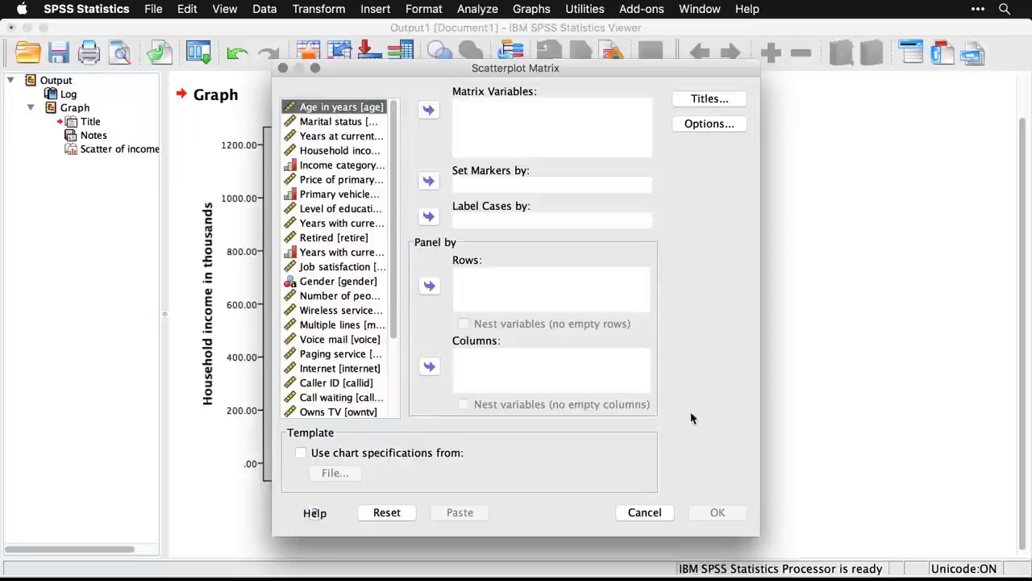
- Add Household income in thousands, Age in years, Years at current address, Number of people in household and Level of education as matrix variables
{"action": "left_click", "coordinate": [355, 151]}
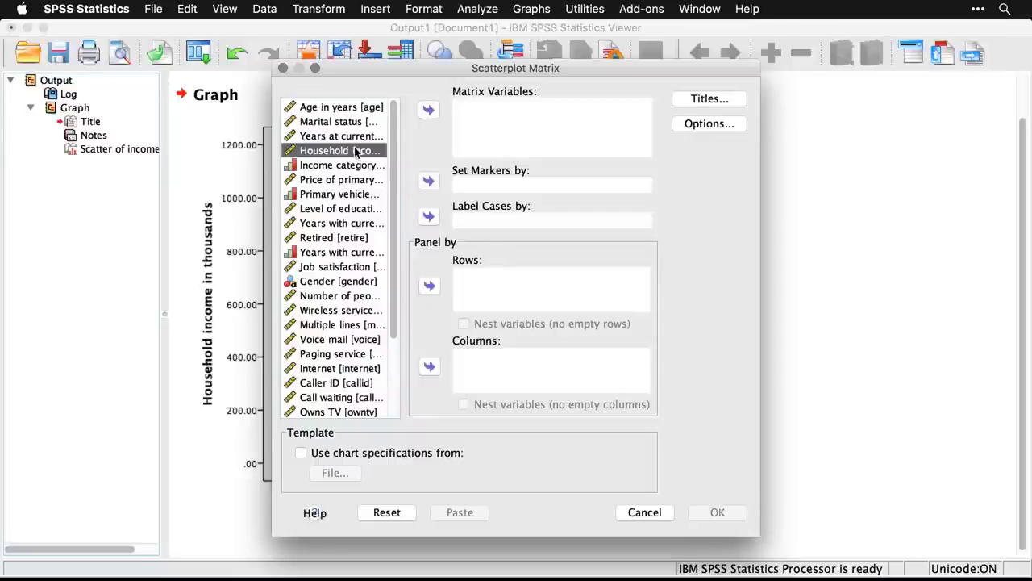
{"action": "left_click", "coordinate": [428, 110]}
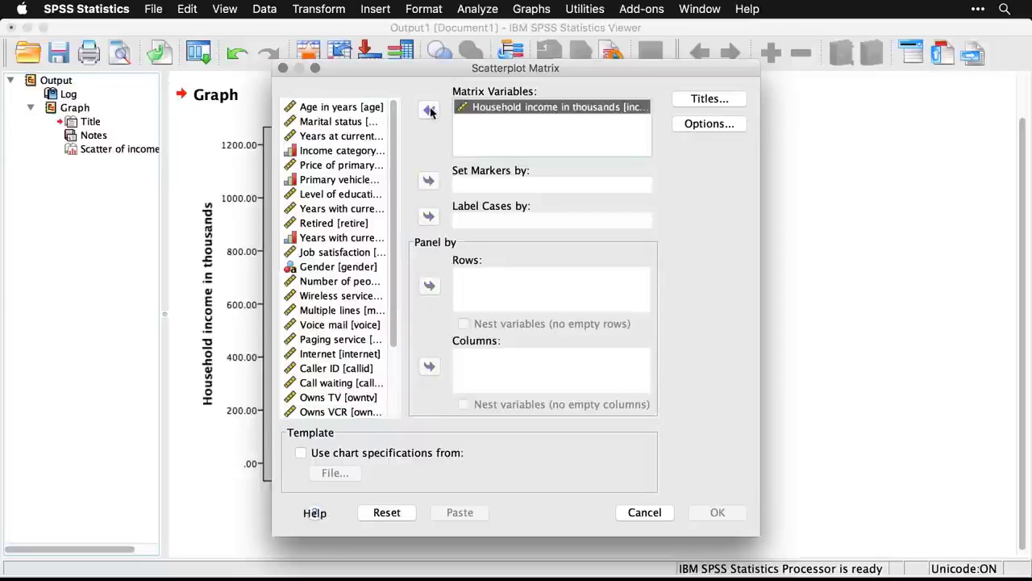
{"action": "left_click", "coordinate": [364, 108]}
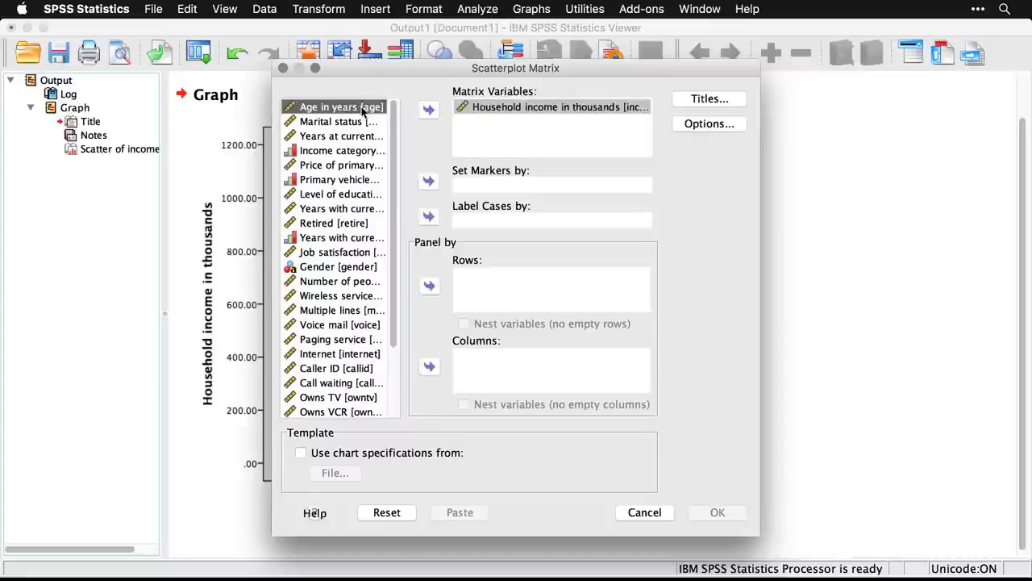
{"action": "left_click", "coordinate": [428, 110]}
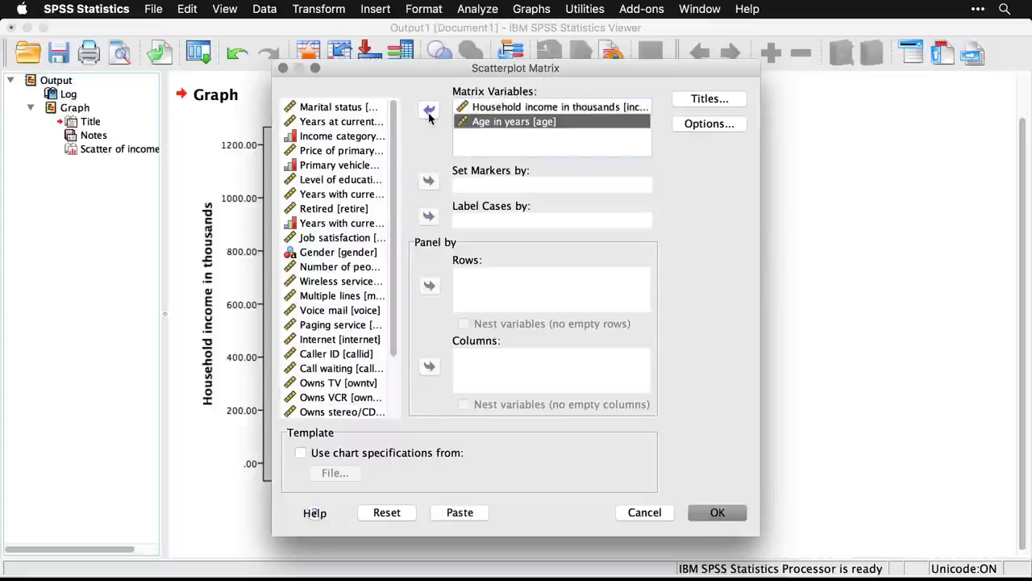
{"action": "left_click", "coordinate": [361, 123]}
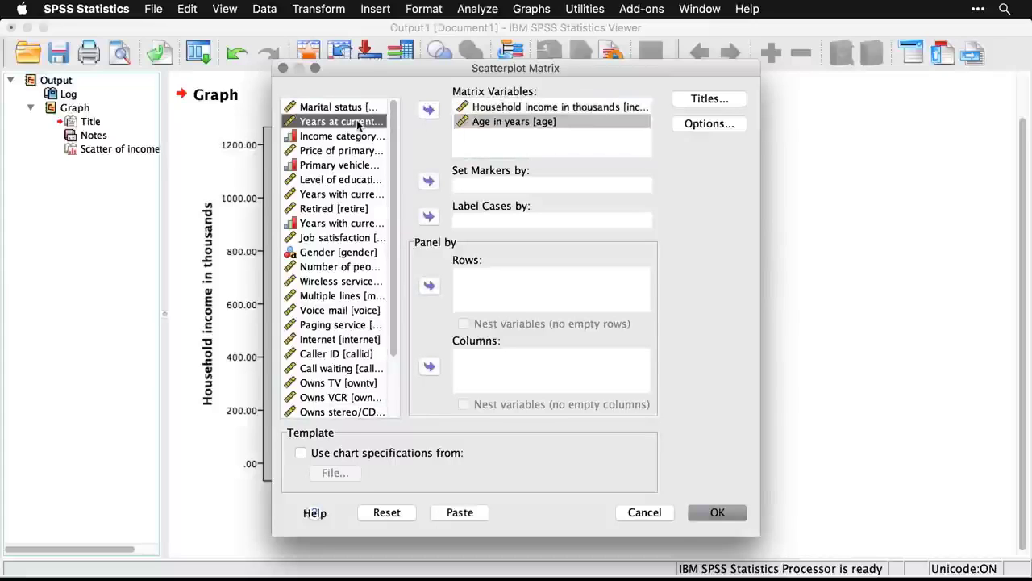
{"action": "left_click", "coordinate": [428, 110]}
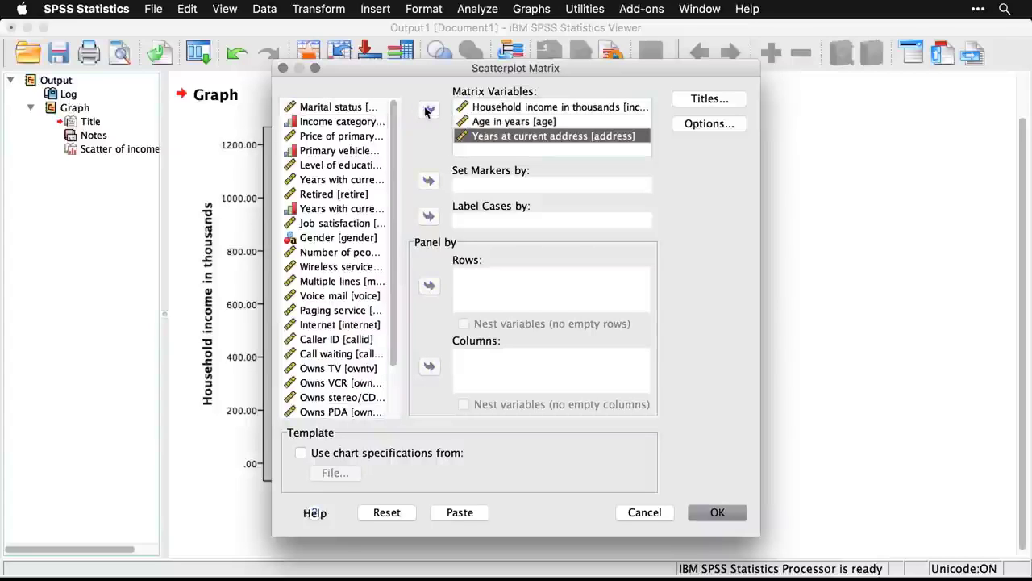
{"action": "left_click", "coordinate": [349, 253]}
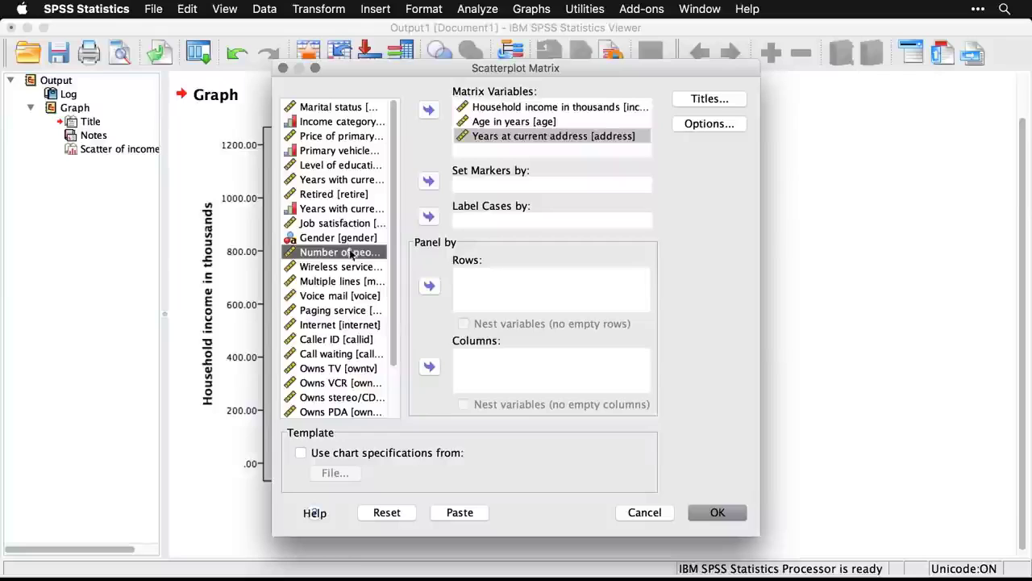
{"action": "left_click", "coordinate": [429, 113]}
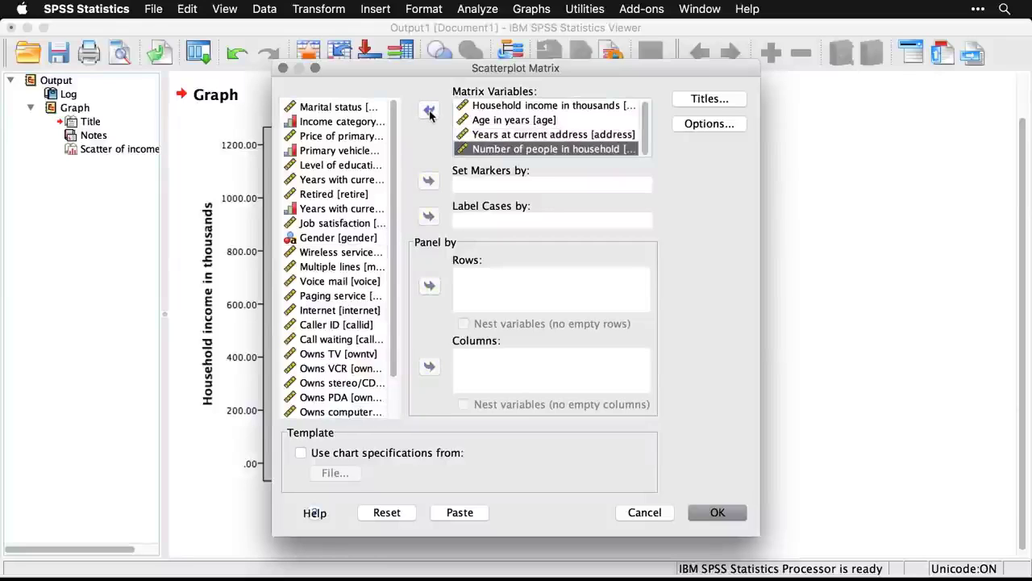
{"action": "left_click", "coordinate": [369, 165]}
{"action": "left_click", "coordinate": [429, 111]}
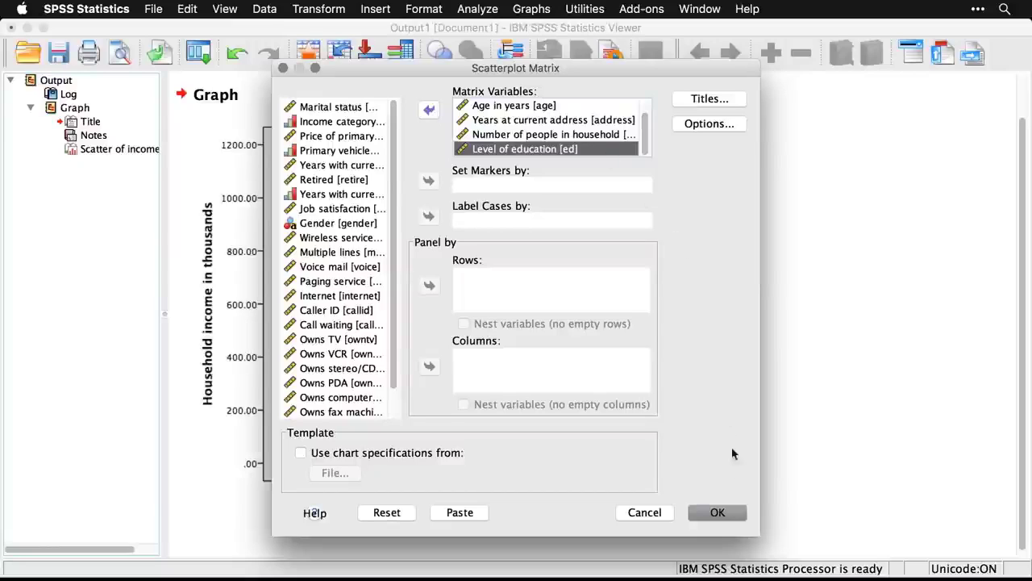
- Generate the scatterplot matrix and review its full grid of plots in the output
{"action": "left_click", "coordinate": [731, 516]}
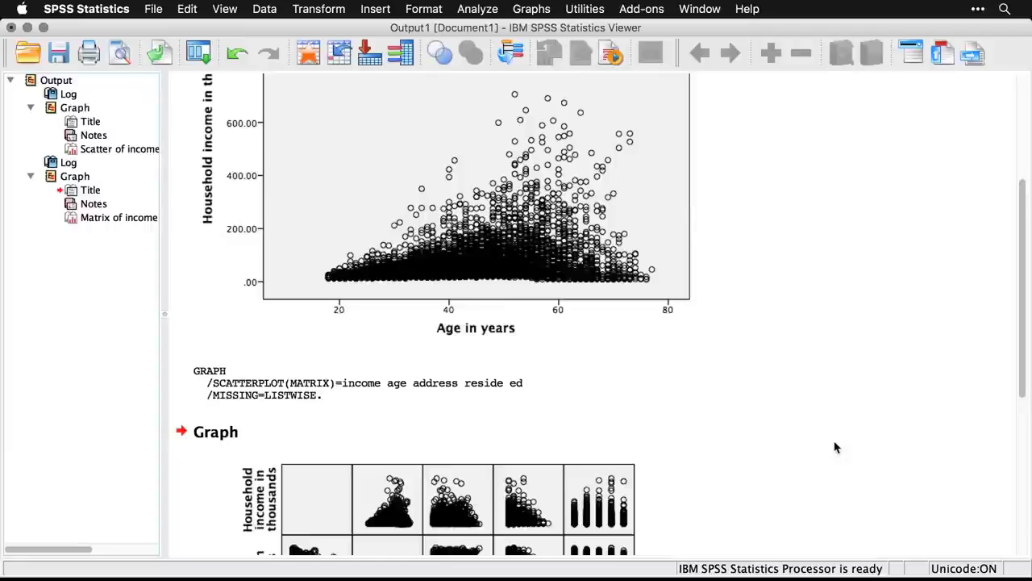
{"action": "scroll", "coordinate": [835, 448], "scroll_direction": "down", "scroll_amount": 4}
{"action": "scroll", "coordinate": [835, 448], "scroll_direction": "down", "scroll_amount": 4}
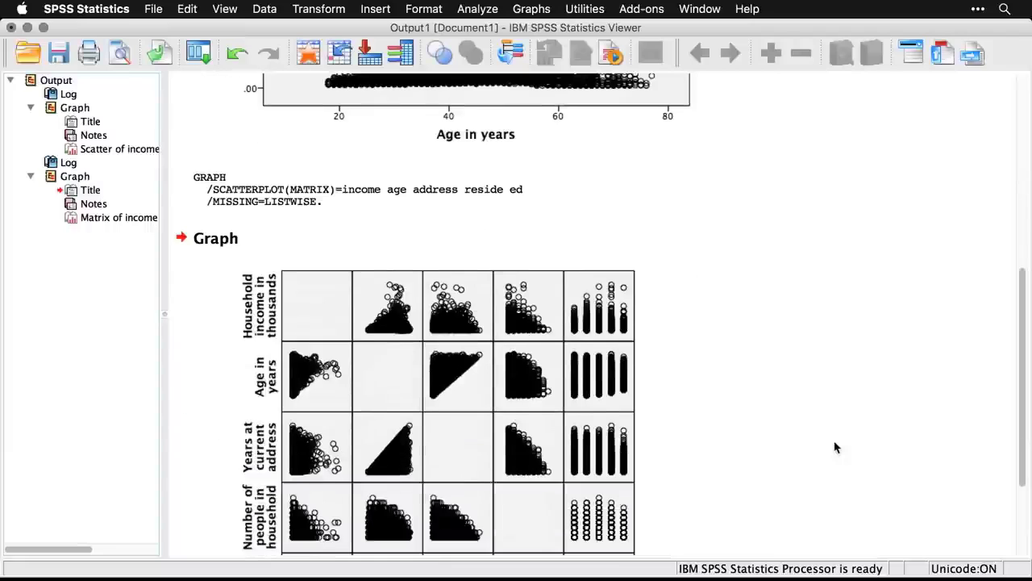
{"action": "scroll", "coordinate": [835, 448], "scroll_direction": "down", "scroll_amount": 3}
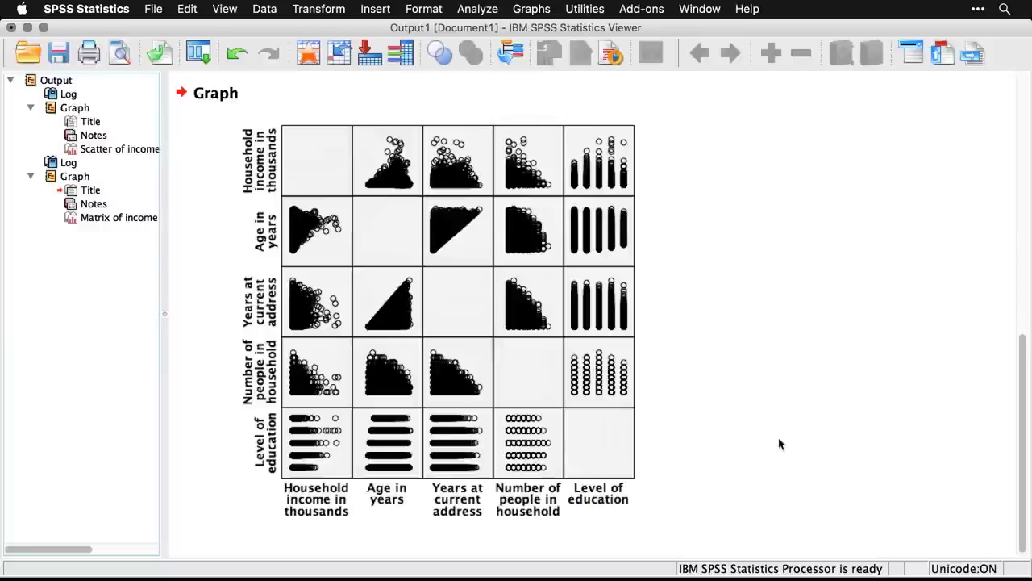
{"action": "left_click", "coordinate": [542, 422]}
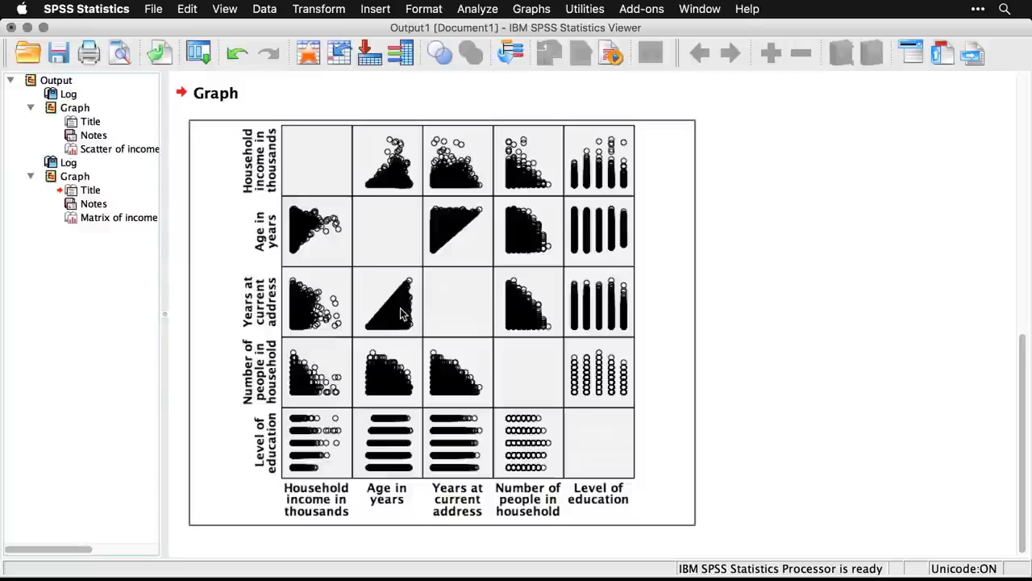
{"action": "left_click", "coordinate": [455, 95]}
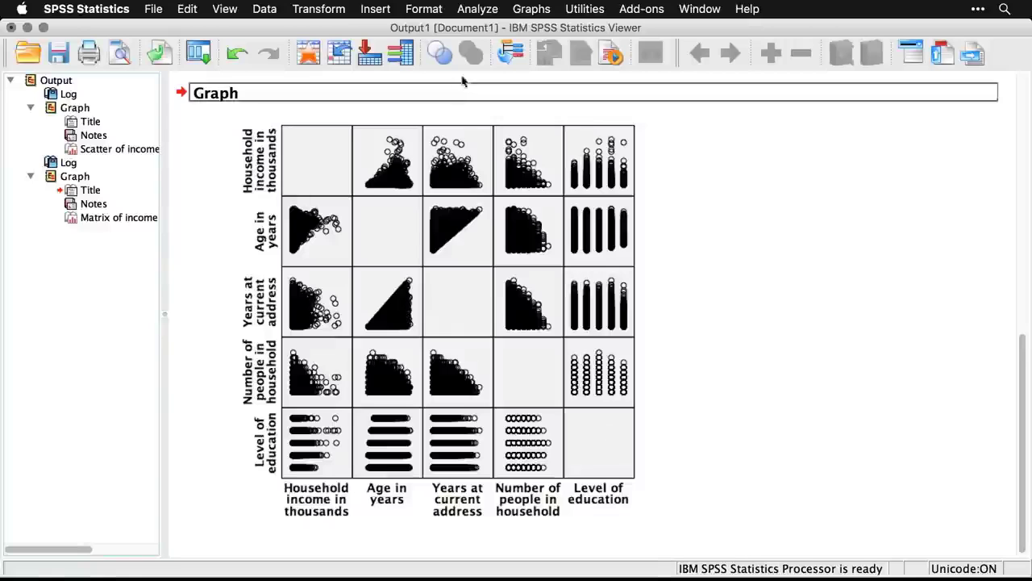
- Select the 3-D Scatter type in the legacy Scatter/Dot dialog
{"action": "left_click", "coordinate": [534, 9]}
{"action": "mouse_move", "coordinate": [581, 72]}
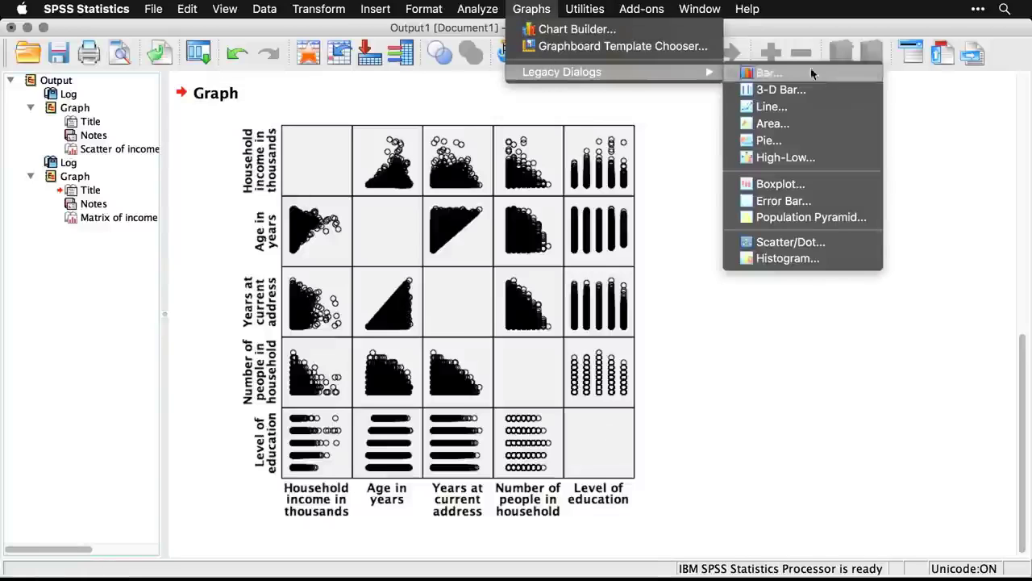
{"action": "left_click", "coordinate": [846, 244]}
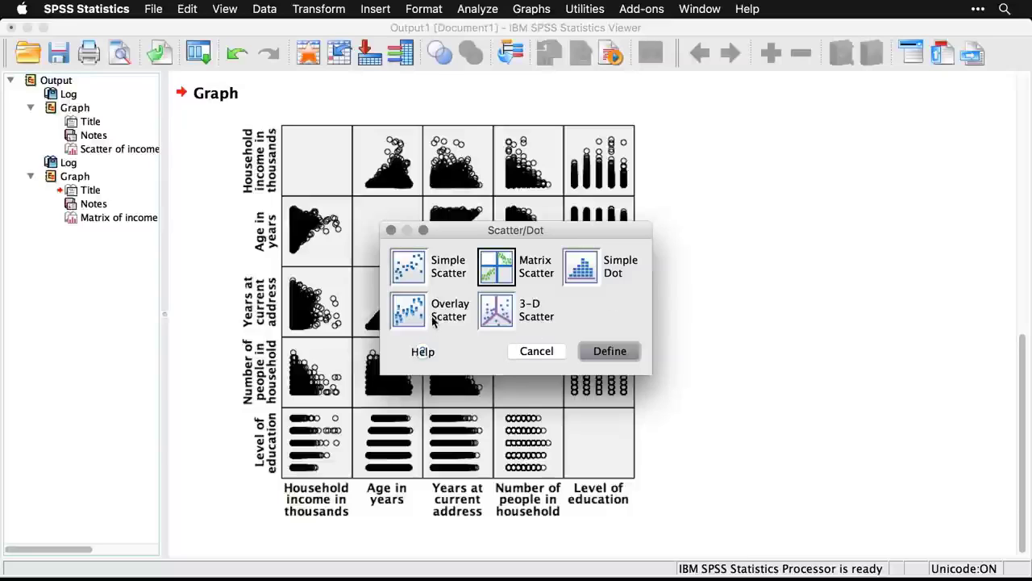
{"action": "left_click", "coordinate": [503, 319]}
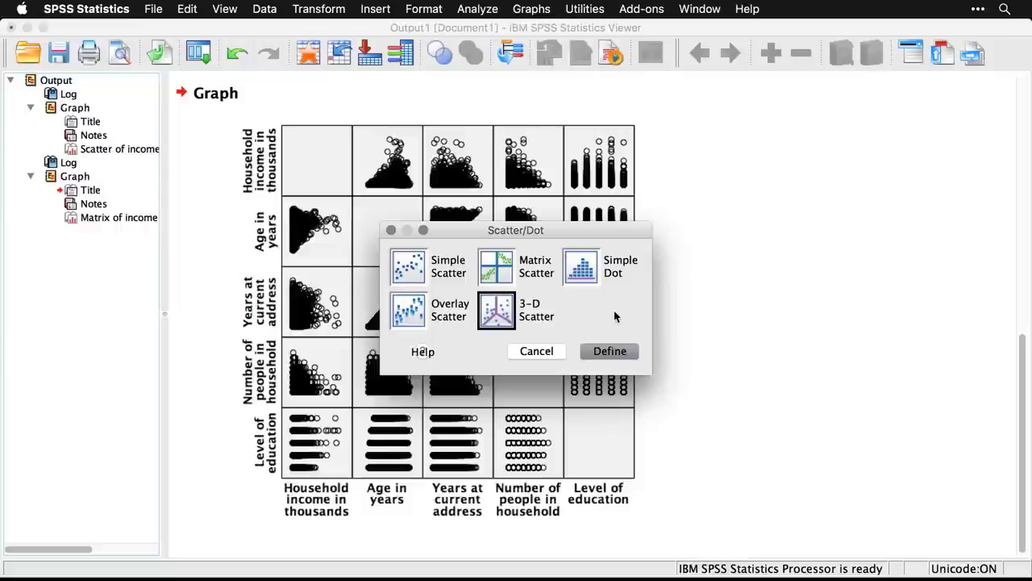
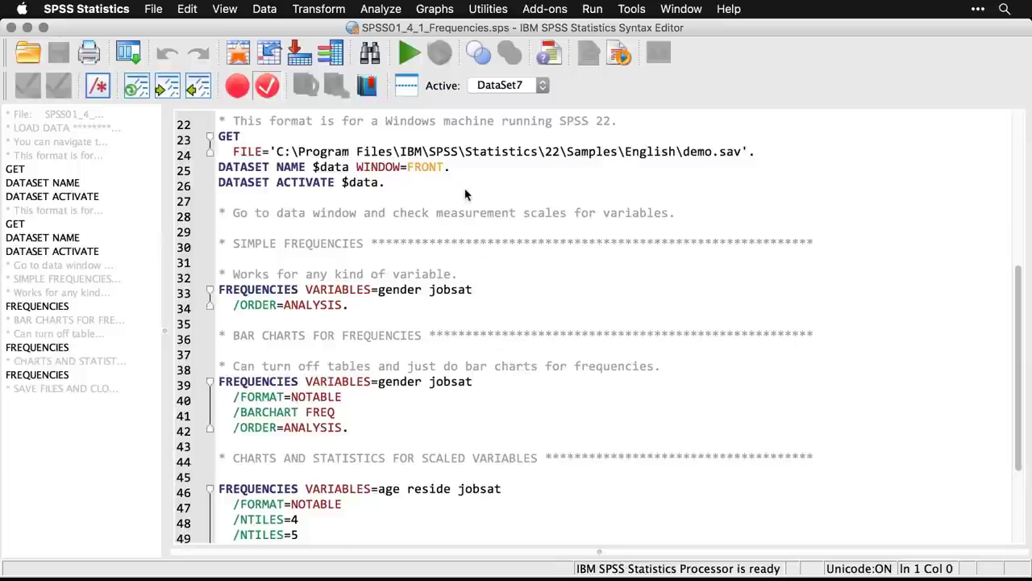
- Set up a Frequencies analysis with Gender and Job satisfaction as its variables
{"action": "left_click", "coordinate": [389, 6]}
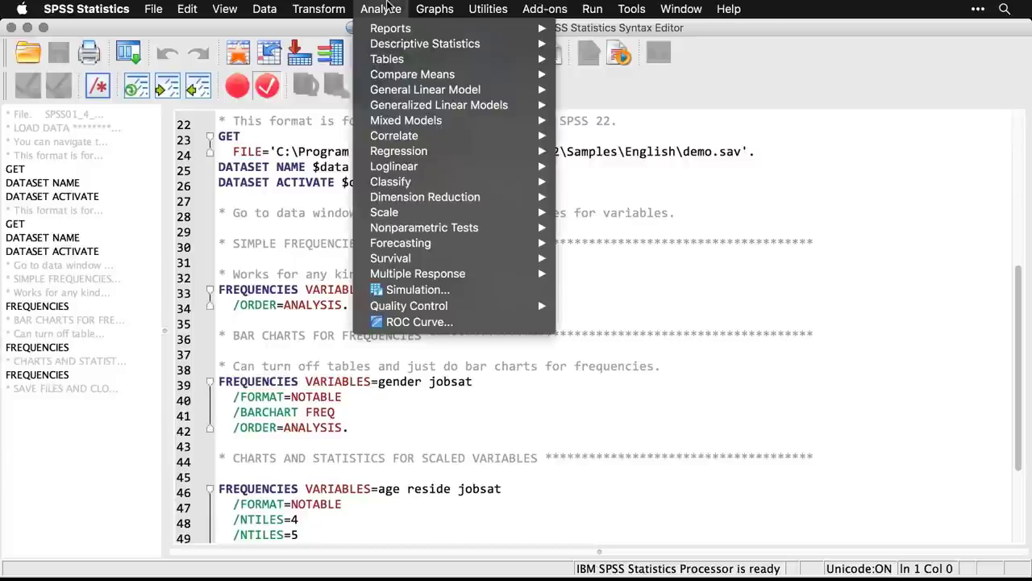
{"action": "mouse_move", "coordinate": [389, 47]}
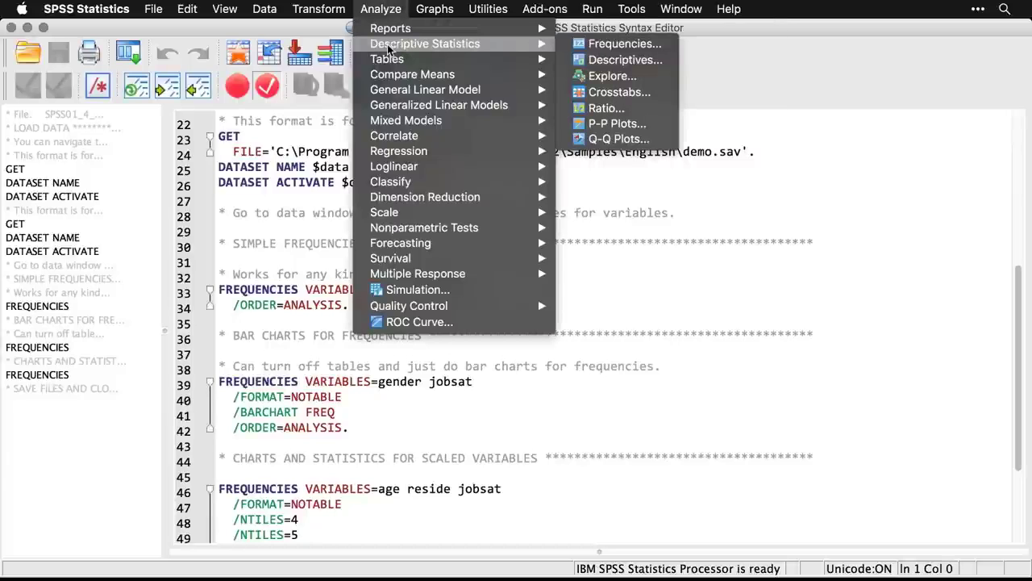
{"action": "left_click", "coordinate": [594, 45]}
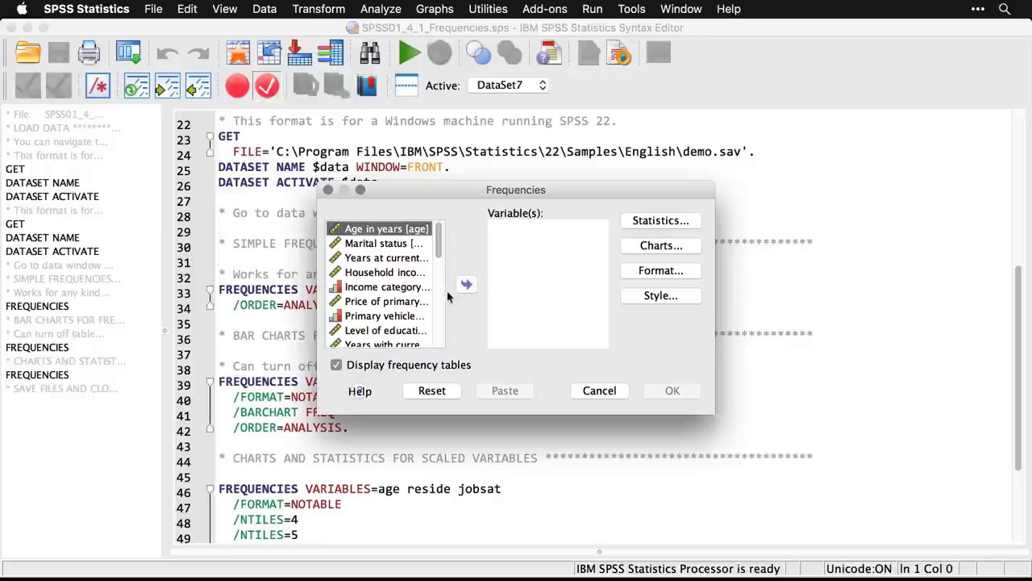
{"action": "scroll", "coordinate": [440, 326], "scroll_direction": "down", "scroll_amount": 4}
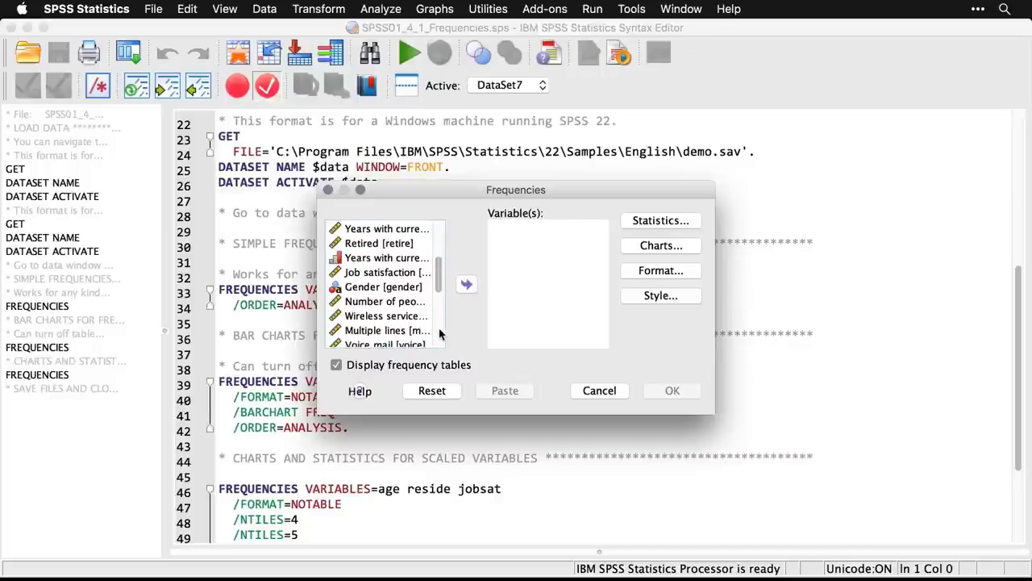
{"action": "double_click", "coordinate": [386, 288]}
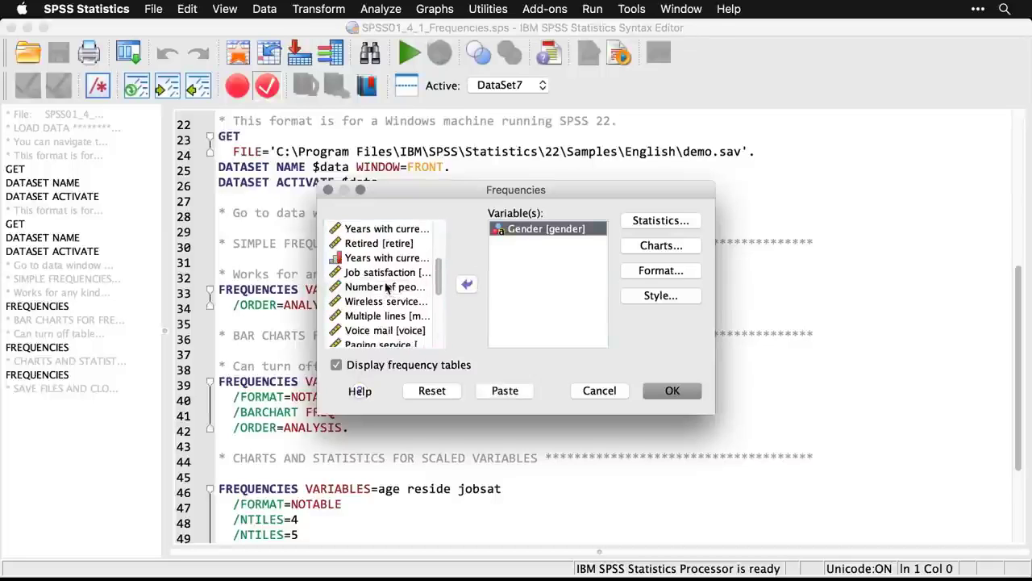
{"action": "left_click", "coordinate": [394, 273]}
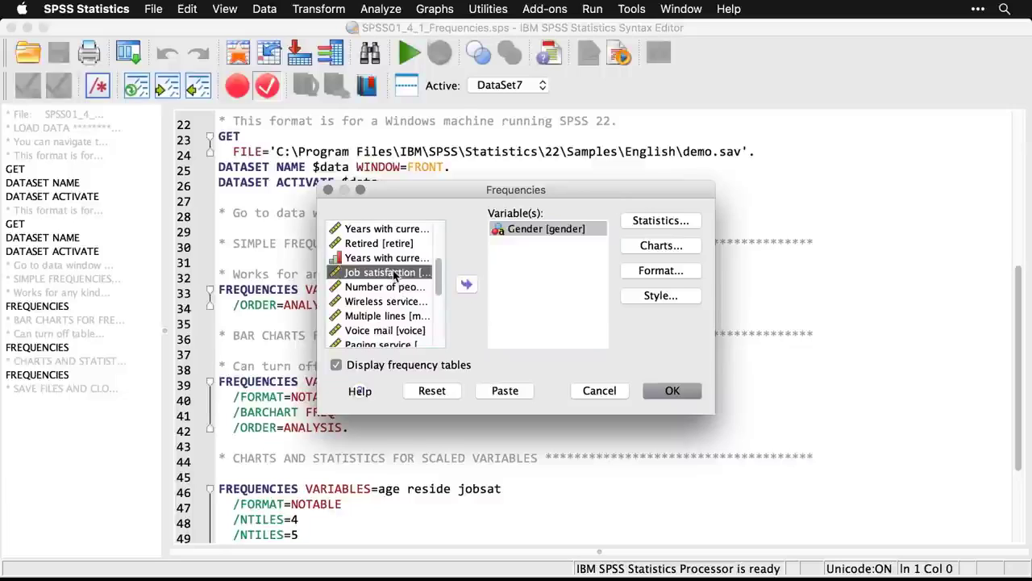
{"action": "double_click", "coordinate": [394, 274]}
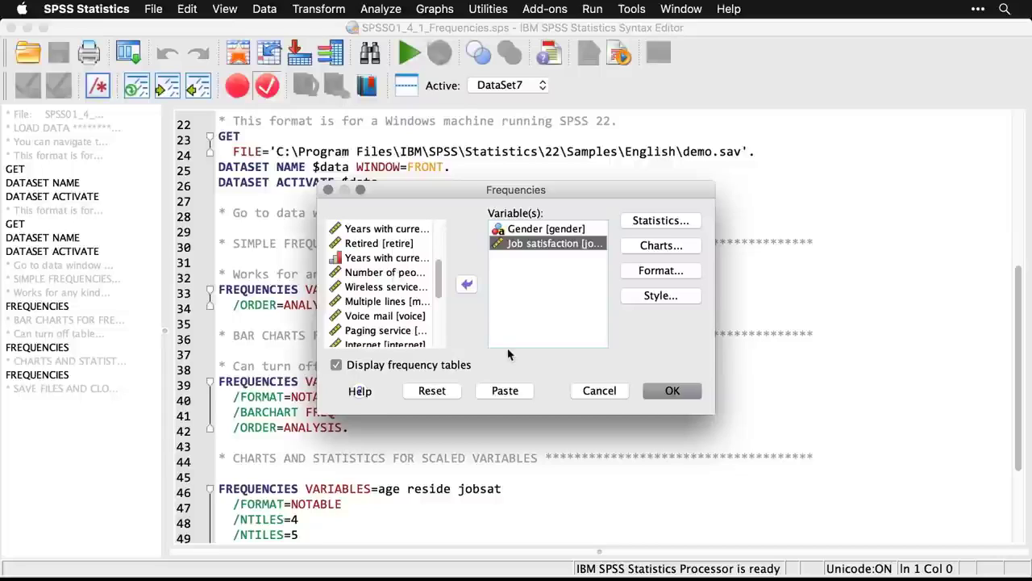
- Run the Frequencies analysis and review the Gender and Job satisfaction tables
{"action": "left_click", "coordinate": [671, 391]}
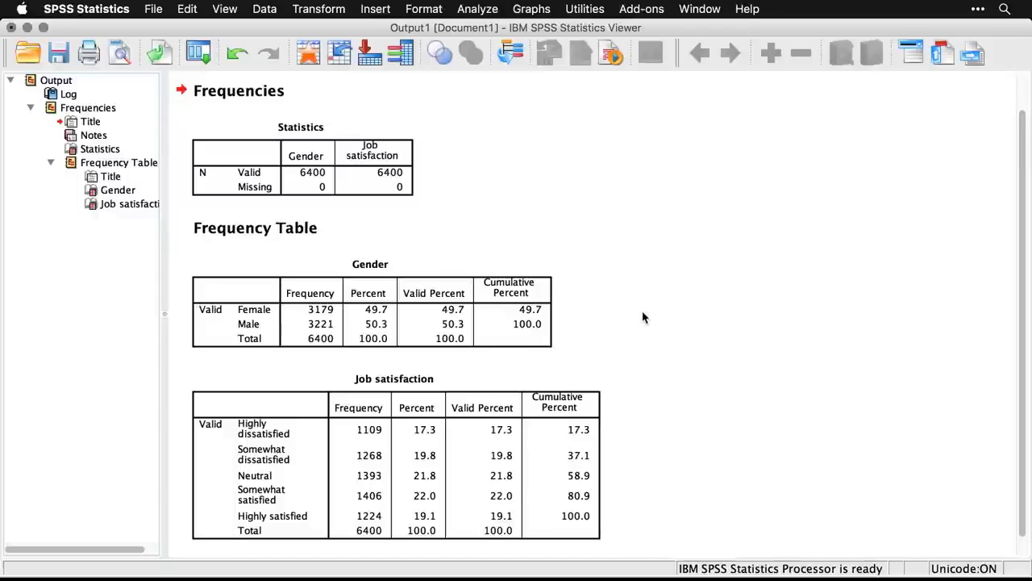
{"action": "scroll", "coordinate": [643, 317], "scroll_direction": "down", "scroll_amount": 1}
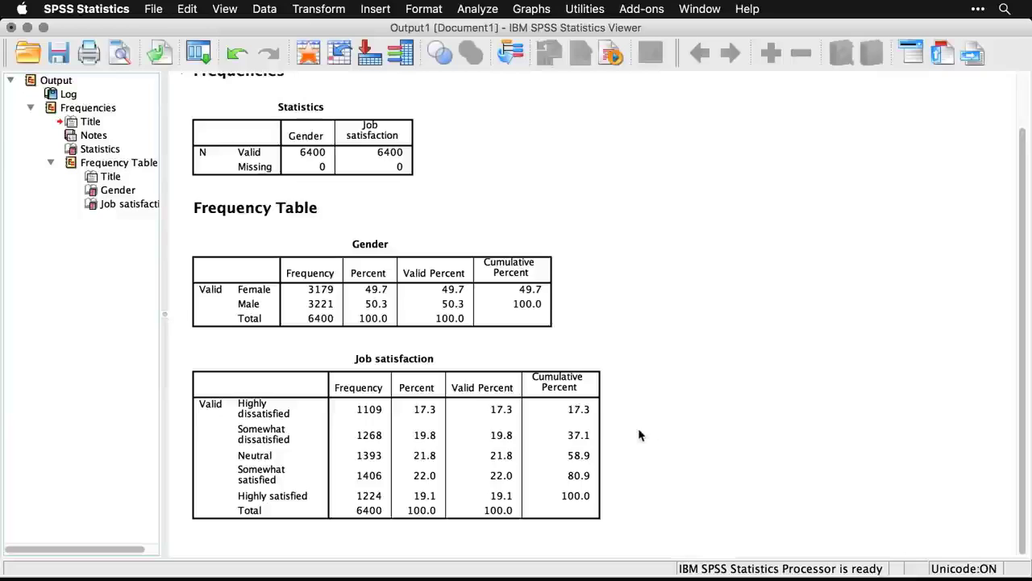
{"action": "left_click", "coordinate": [439, 428]}
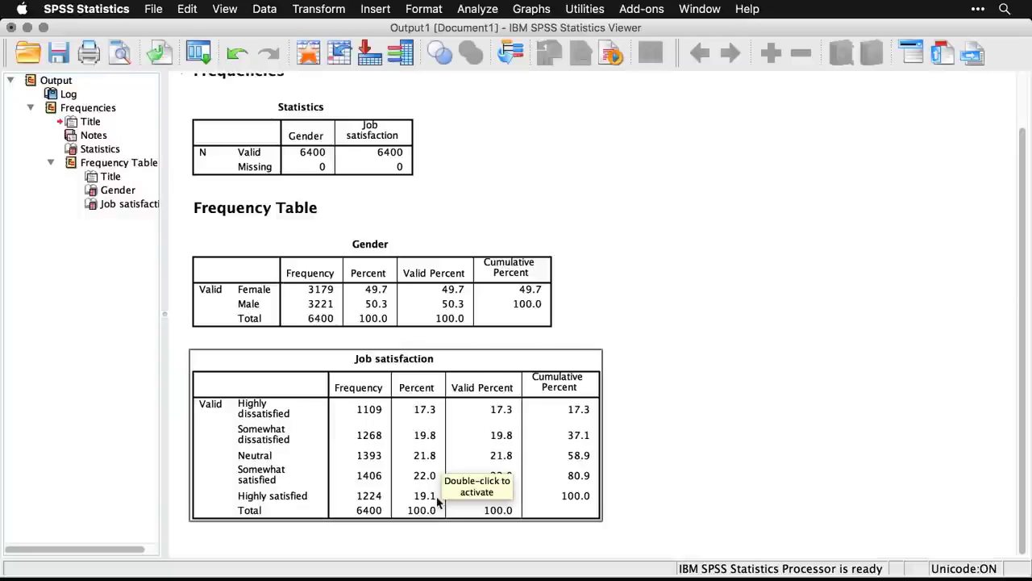
{"action": "left_click", "coordinate": [684, 471]}
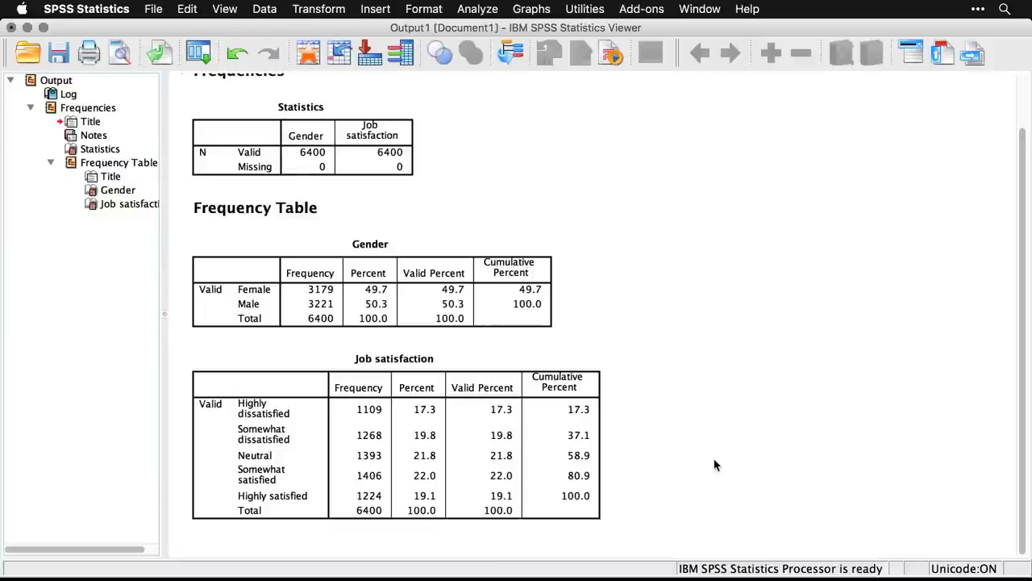
- Return to the syntax window, recall the recent Frequencies dialog and turn off the display of frequency tables
{"action": "key", "text": "super+grave"}
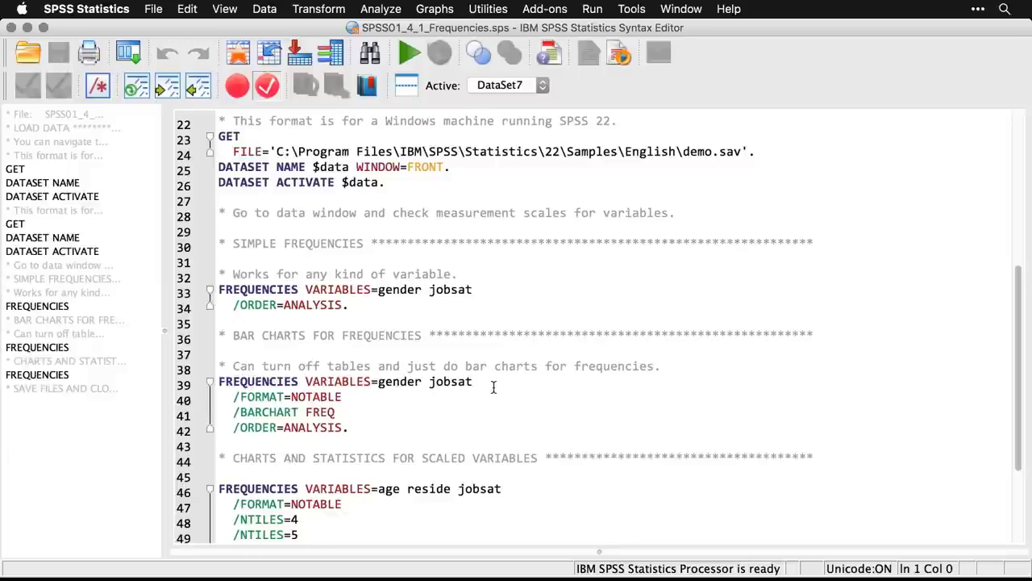
{"action": "left_click", "coordinate": [132, 53]}
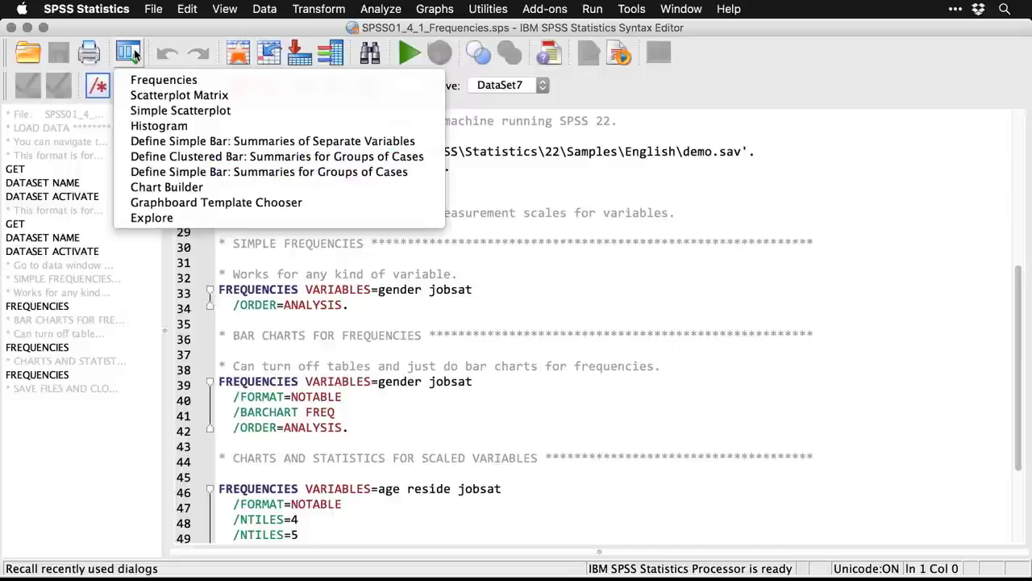
{"action": "left_click", "coordinate": [143, 80]}
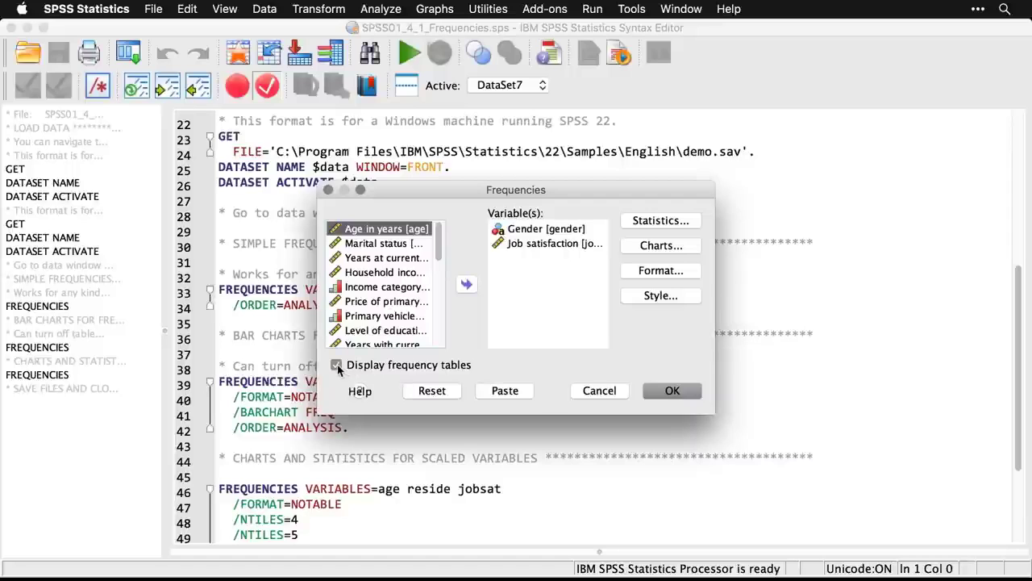
{"action": "left_click", "coordinate": [337, 365]}
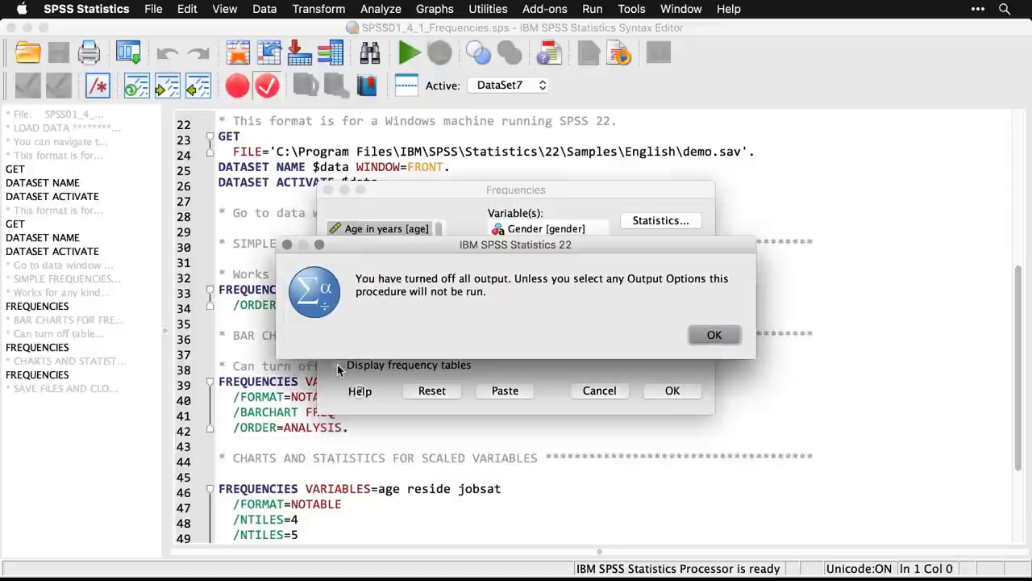
{"action": "left_click", "coordinate": [726, 335]}
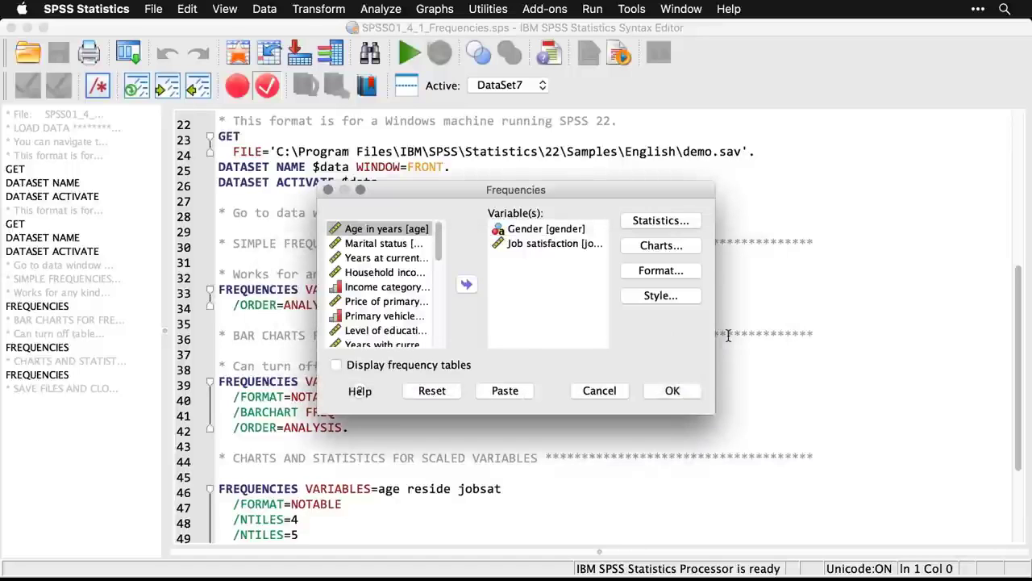
- Run the Frequencies analysis with bar charts and review the charts for Gender and Job satisfaction
{"action": "left_click", "coordinate": [672, 246]}
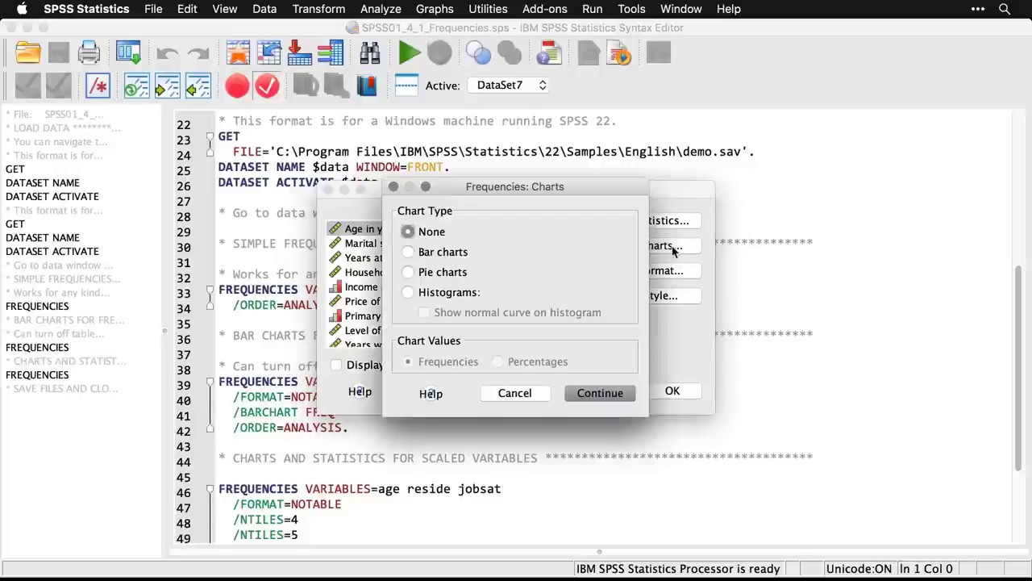
{"action": "left_click", "coordinate": [408, 252]}
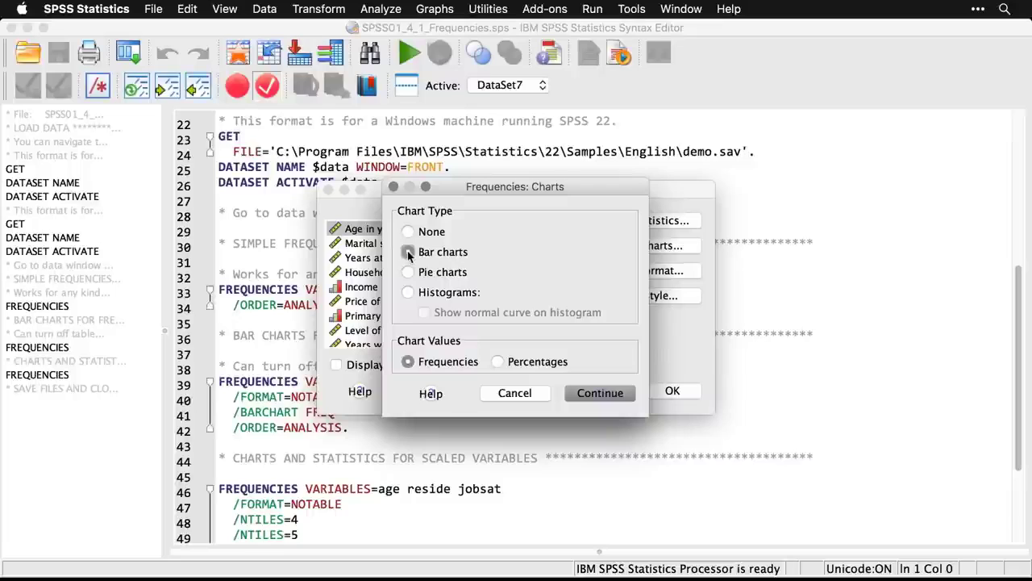
{"action": "left_click", "coordinate": [612, 392]}
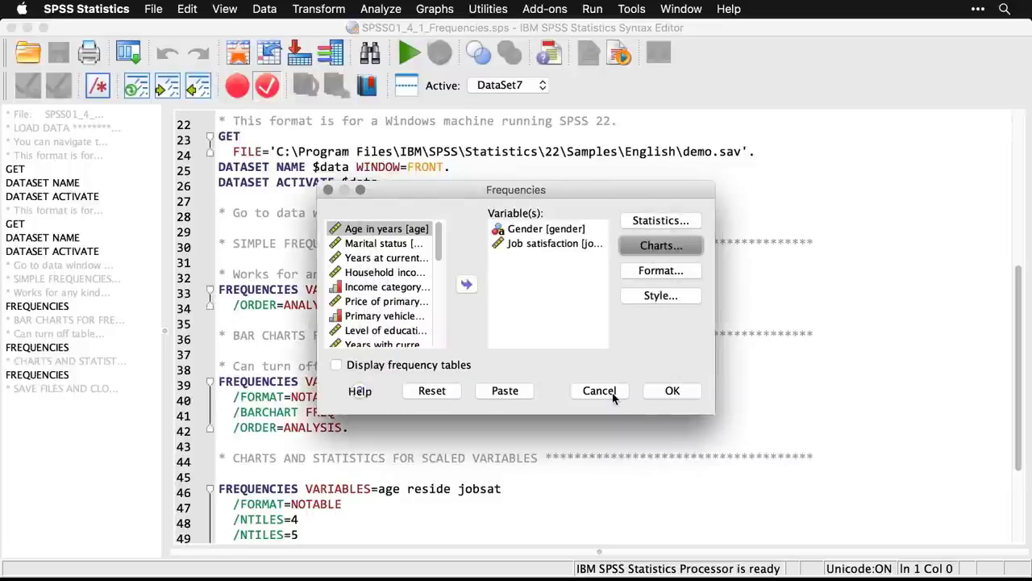
{"action": "left_click", "coordinate": [682, 392]}
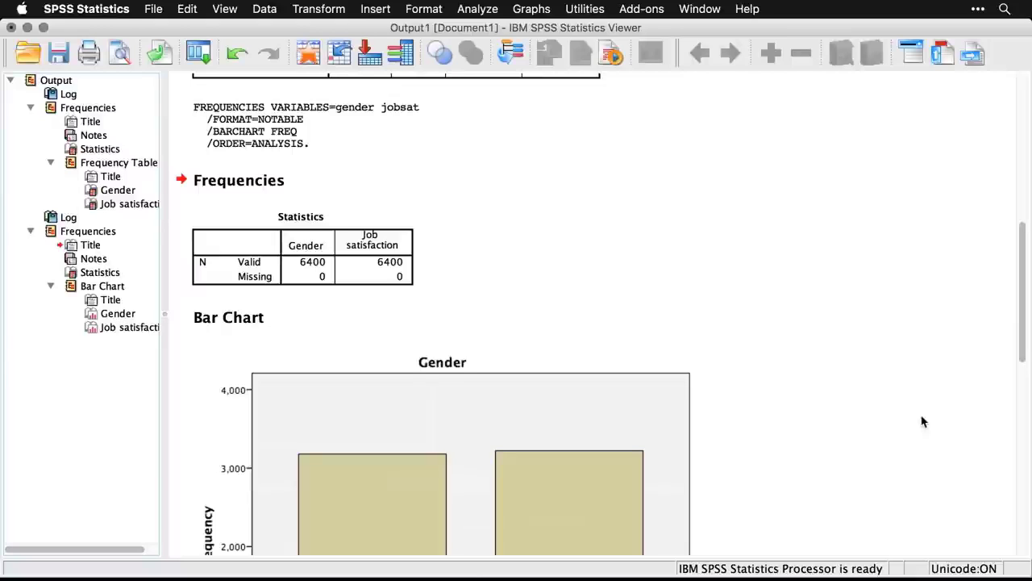
{"action": "scroll", "coordinate": [924, 421], "scroll_direction": "down", "scroll_amount": 6}
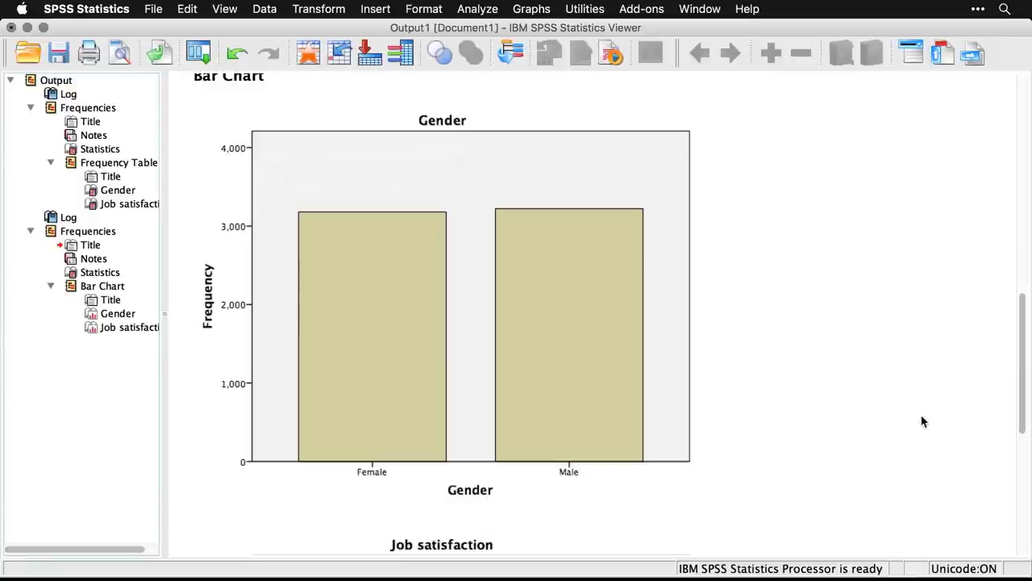
{"action": "scroll", "coordinate": [923, 422], "scroll_direction": "down", "scroll_amount": 7}
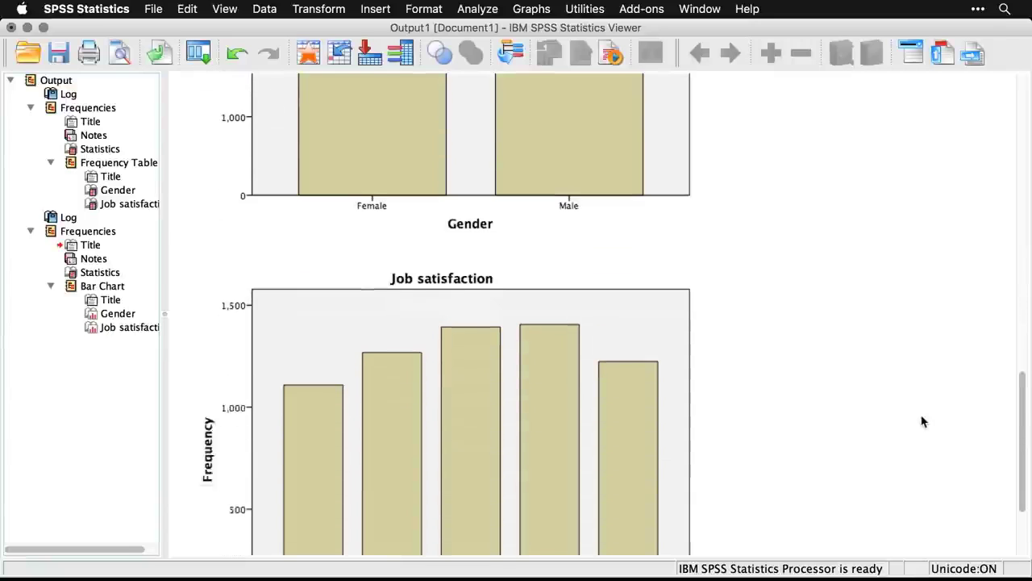
{"action": "scroll", "coordinate": [924, 421], "scroll_direction": "down", "scroll_amount": 3}
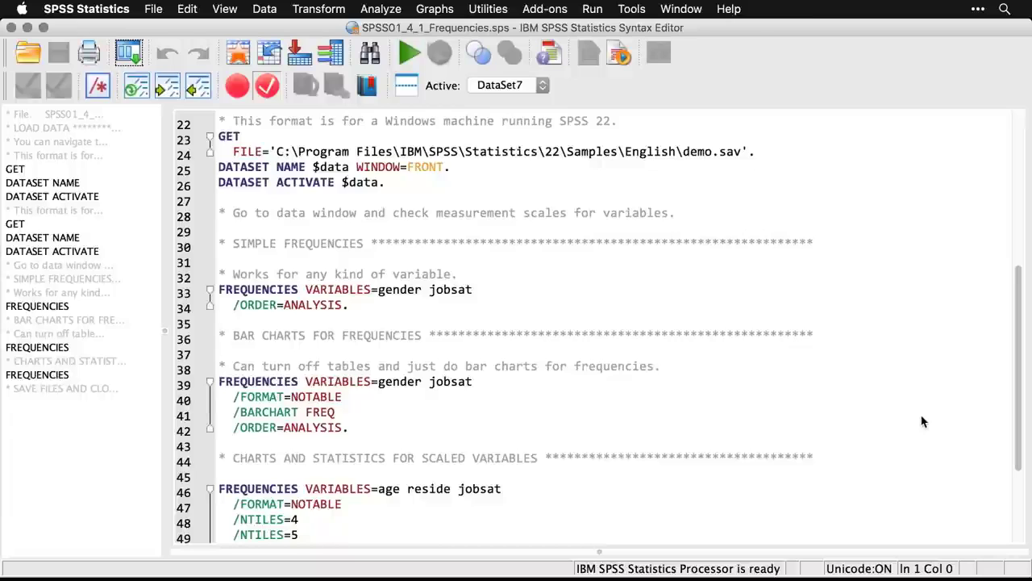
- Reopen the Frequencies dialog from the syntax window and reset all of its settings
{"action": "scroll", "coordinate": [922, 416], "scroll_direction": "down", "scroll_amount": 1}
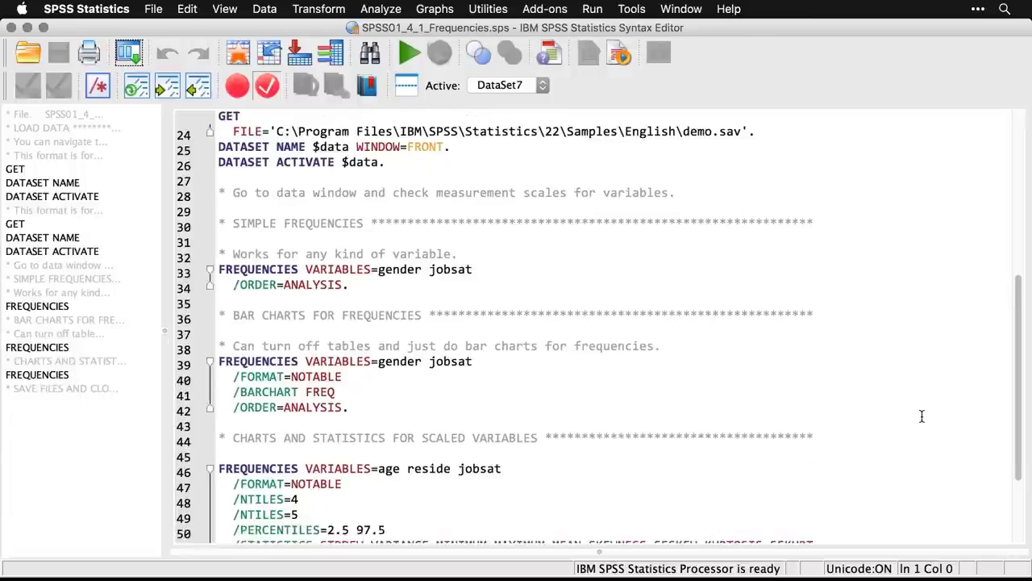
{"action": "scroll", "coordinate": [922, 416], "scroll_direction": "down", "scroll_amount": 4}
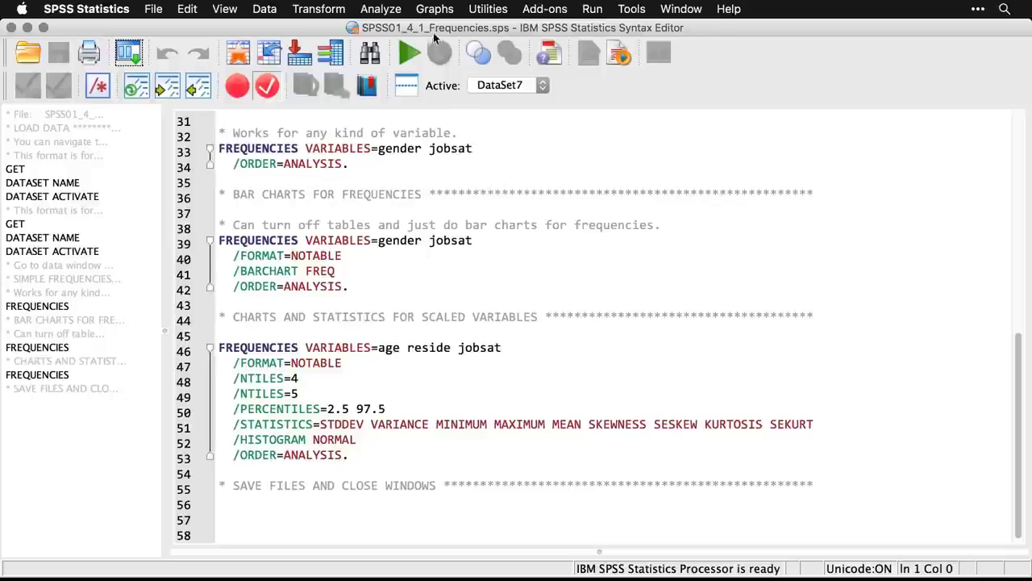
{"action": "left_click", "coordinate": [392, 8]}
{"action": "mouse_move", "coordinate": [393, 33]}
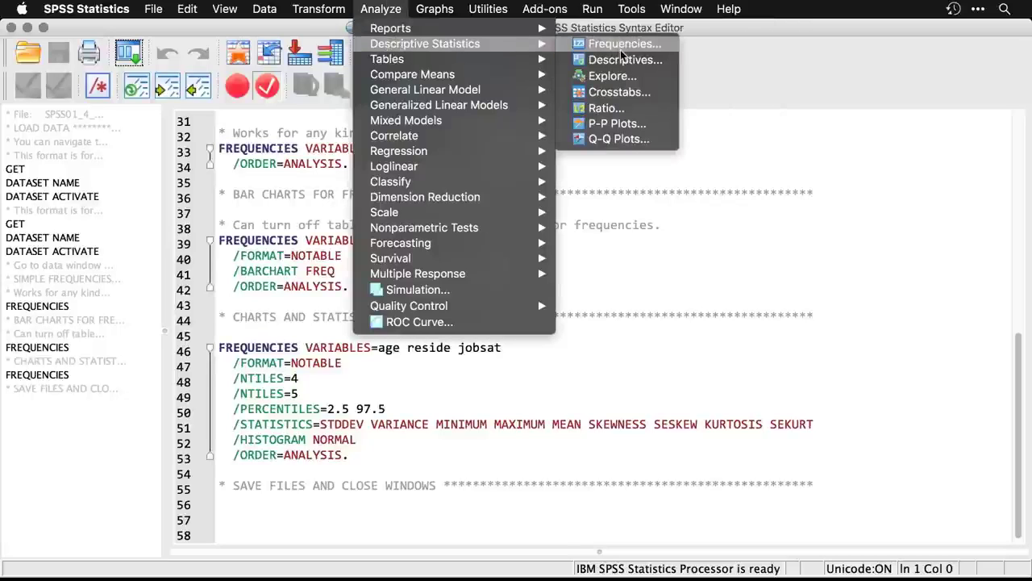
{"action": "left_click", "coordinate": [618, 45]}
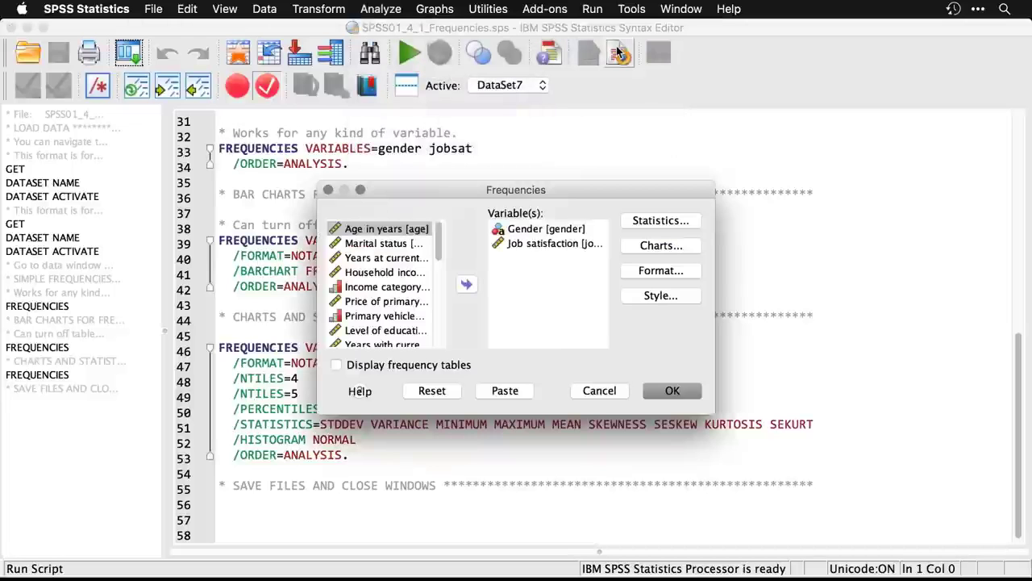
{"action": "mouse_move", "coordinate": [542, 196]}
{"action": "left_mouse_down"}
{"action": "mouse_move", "coordinate": [836, 207]}
{"action": "mouse_move", "coordinate": [552, 196]}
{"action": "left_mouse_up"}
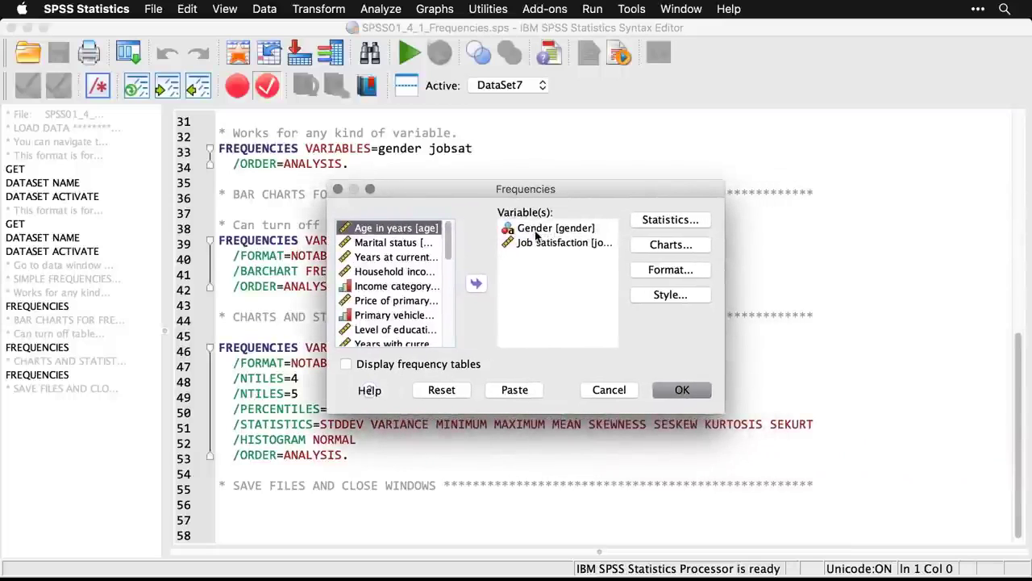
{"action": "left_click", "coordinate": [445, 392]}
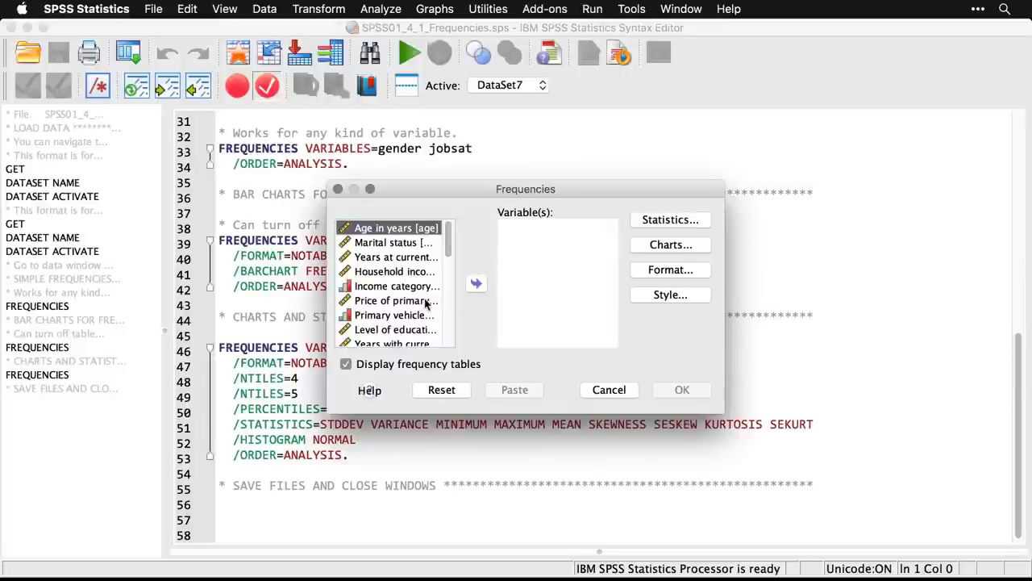
- Add Age in years, Years at current address and Job satisfaction as the Frequencies variables
{"action": "double_click", "coordinate": [408, 229]}
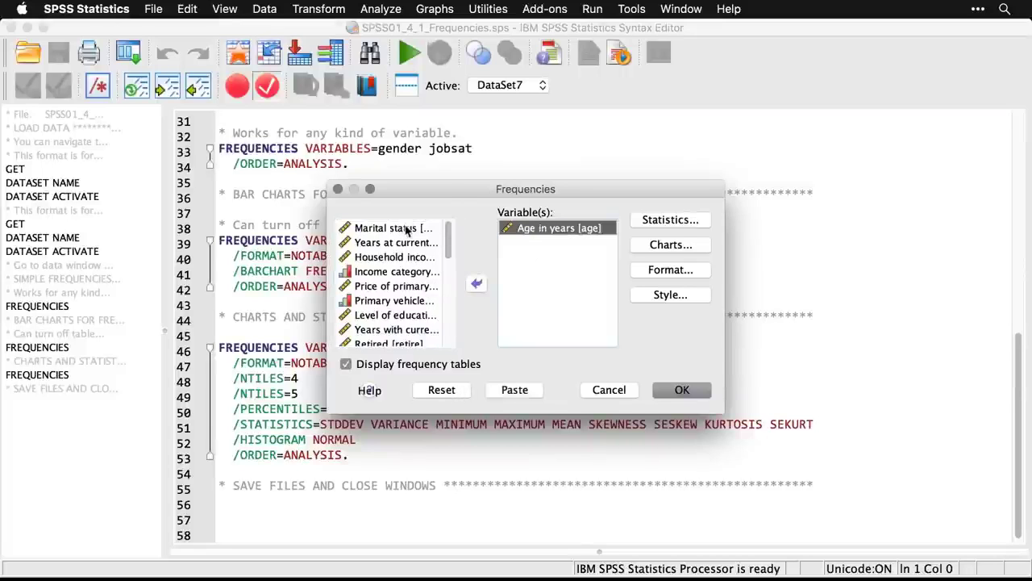
{"action": "left_click_drag", "start_coordinate": [444, 191], "coordinate": [473, 190]}
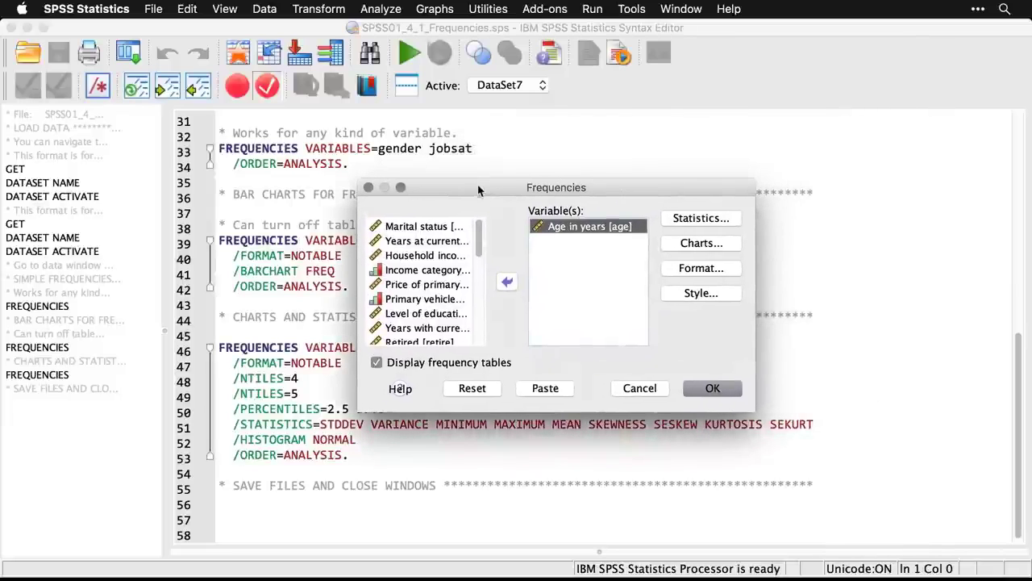
{"action": "left_click", "coordinate": [438, 242]}
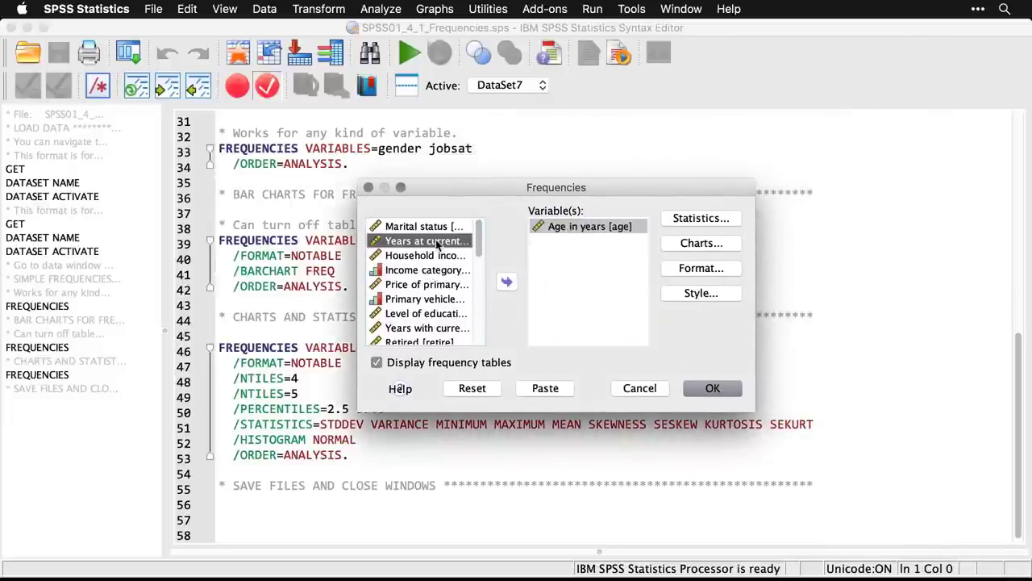
{"action": "left_click", "coordinate": [506, 281]}
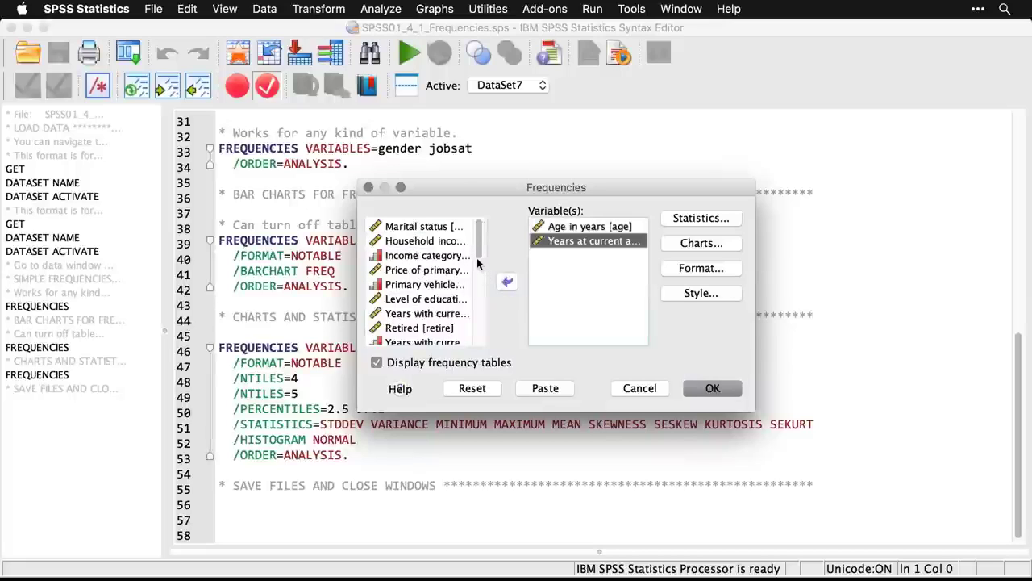
{"action": "left_click_drag", "start_coordinate": [478, 260], "coordinate": [482, 284]}
{"action": "left_click", "coordinate": [450, 298]}
{"action": "left_click", "coordinate": [506, 281]}
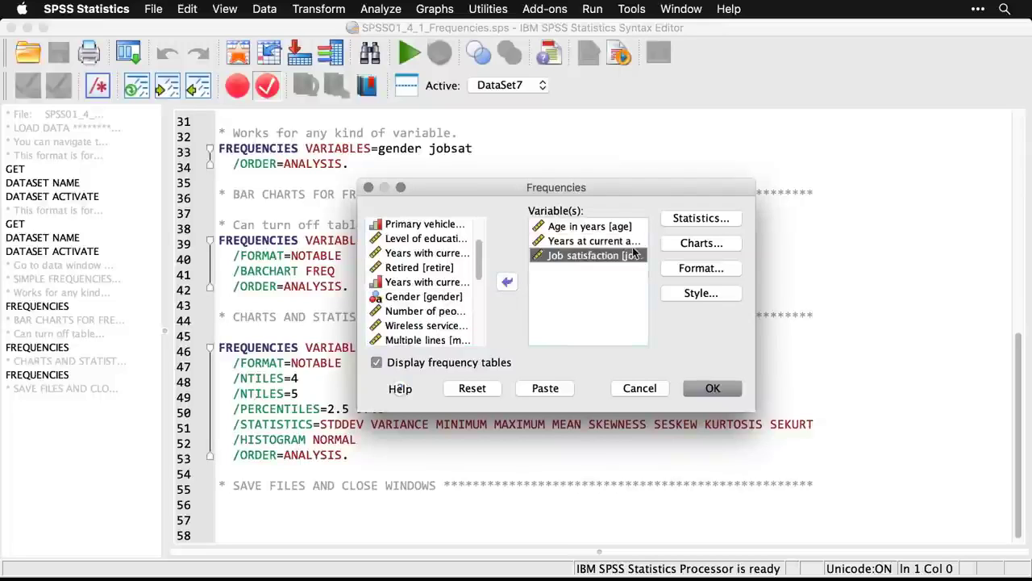
- Request the mean, quartiles, minimum and maximum in the Frequencies statistics
{"action": "left_click", "coordinate": [701, 218]}
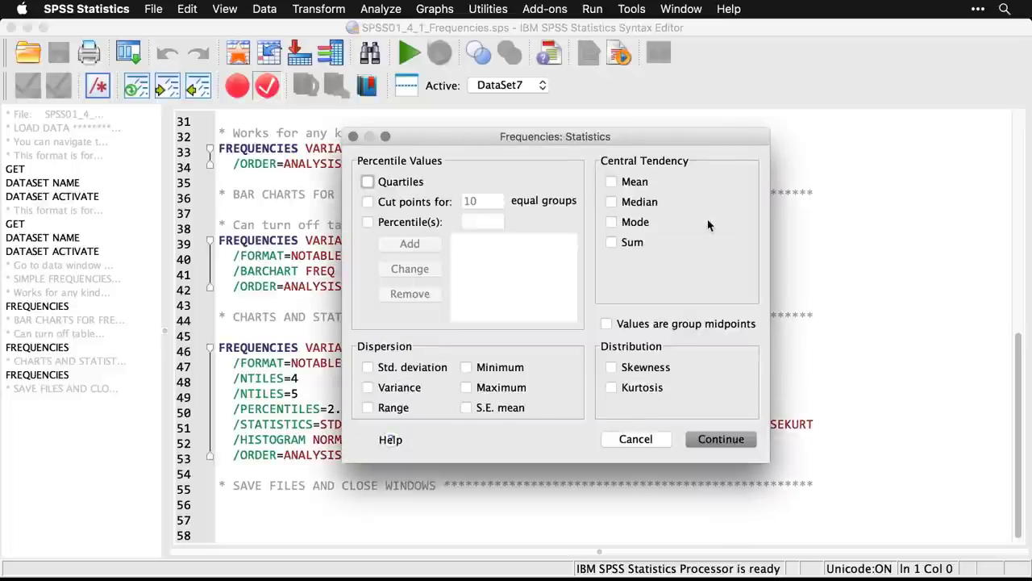
{"action": "left_click", "coordinate": [611, 183]}
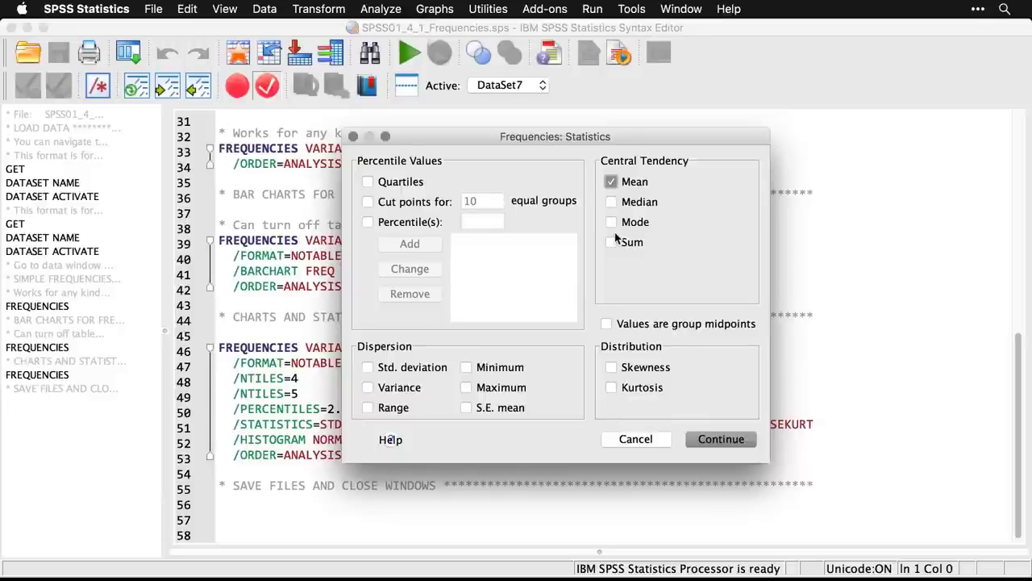
{"action": "left_click", "coordinate": [369, 183]}
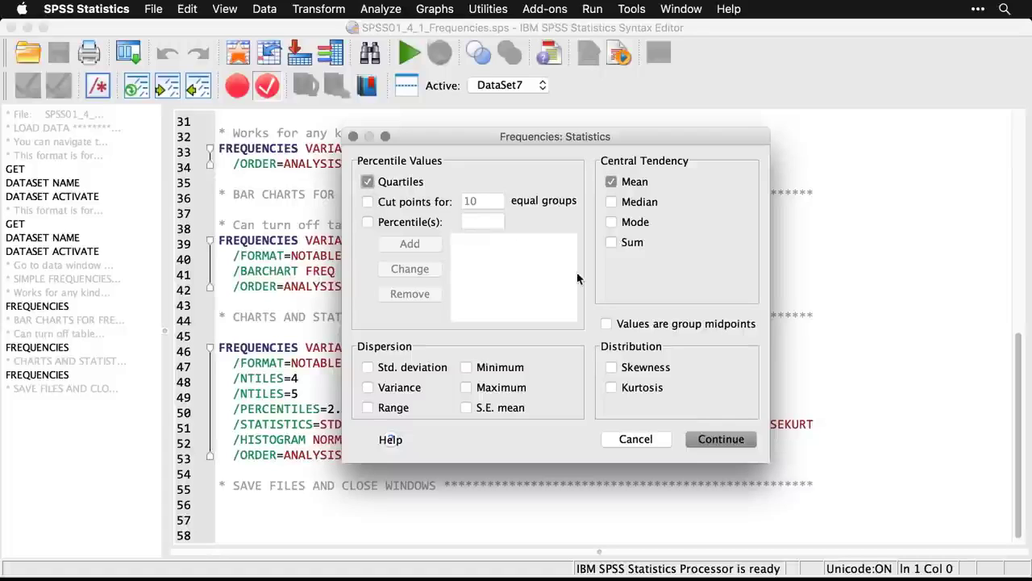
{"action": "left_click", "coordinate": [468, 368]}
{"action": "left_click", "coordinate": [468, 388]}
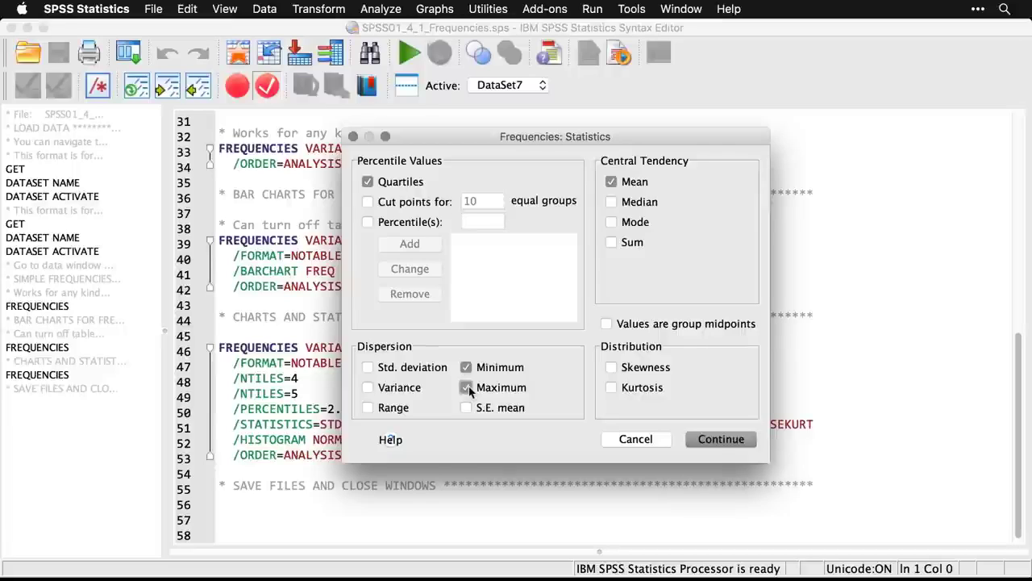
- Enable percentile cut points for 5 equal groups
{"action": "left_click", "coordinate": [368, 202]}
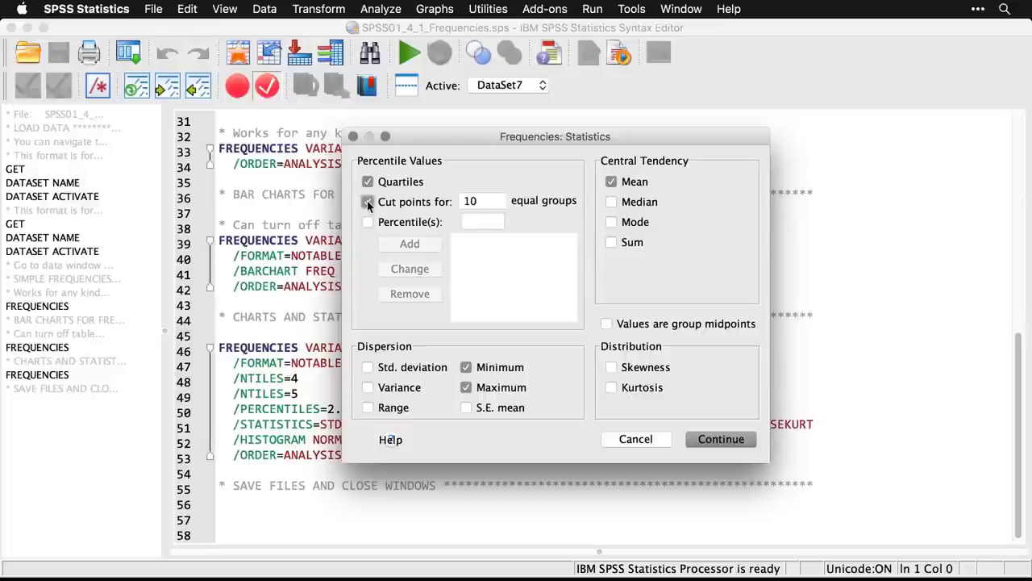
{"action": "left_click", "coordinate": [497, 204]}
{"action": "key", "text": "BackSpace"}
{"action": "key", "text": "BackSpace"}
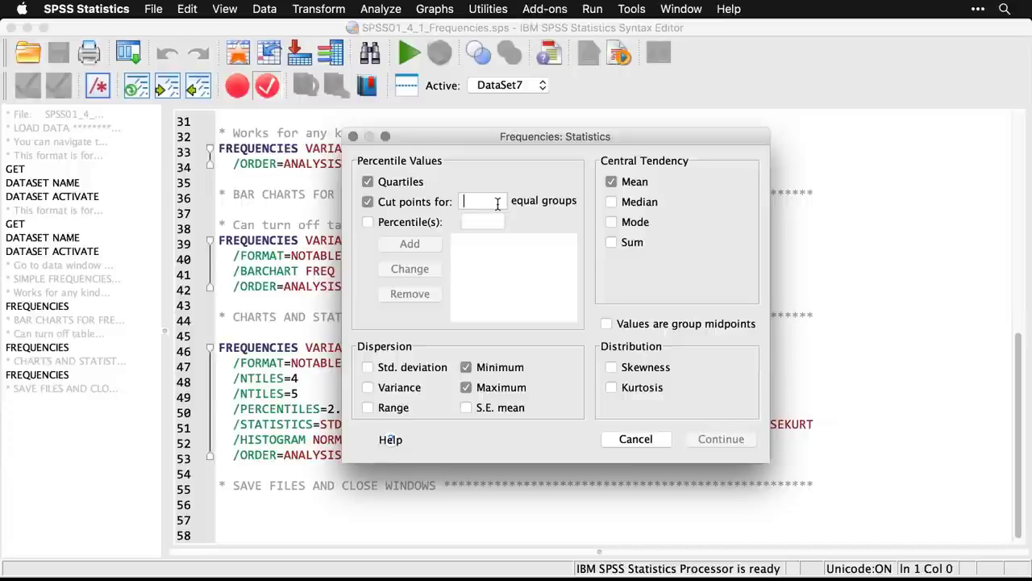
{"action": "type", "text": "5"}
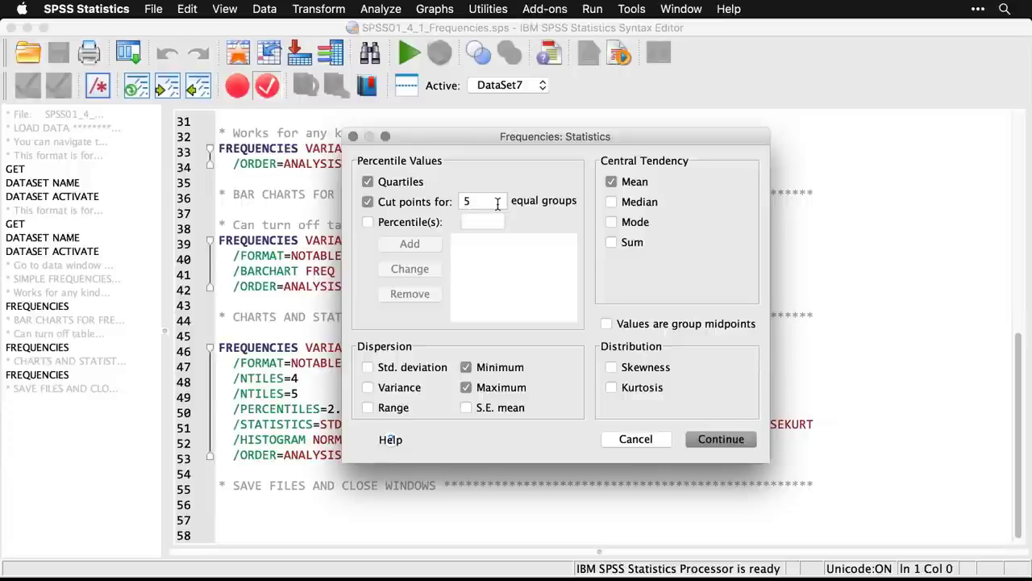
- Enable custom percentiles and add 2.5 and 97.5 to the list
{"action": "left_click", "coordinate": [366, 224]}
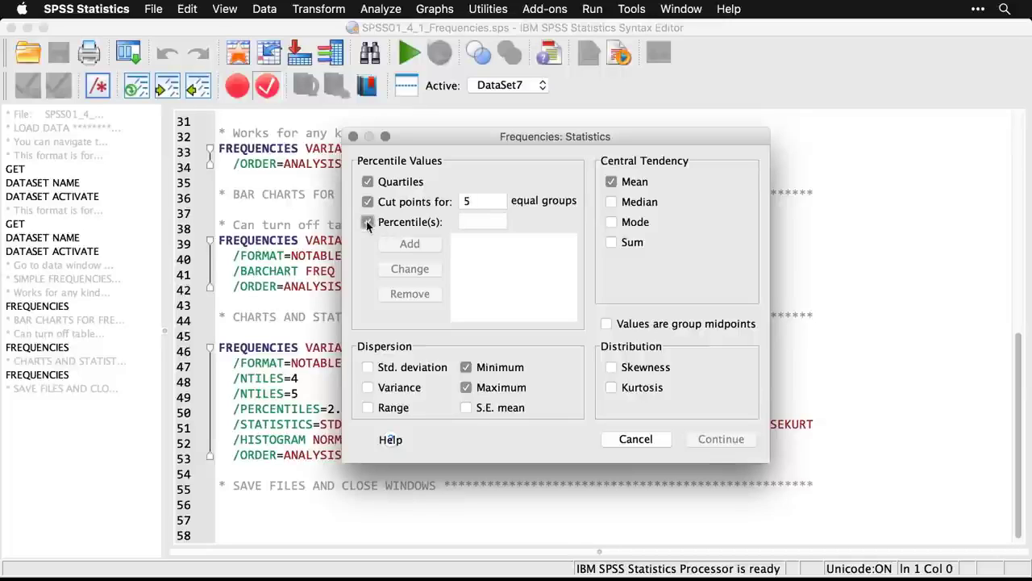
{"action": "left_click", "coordinate": [474, 218]}
{"action": "type", "text": "2.5"}
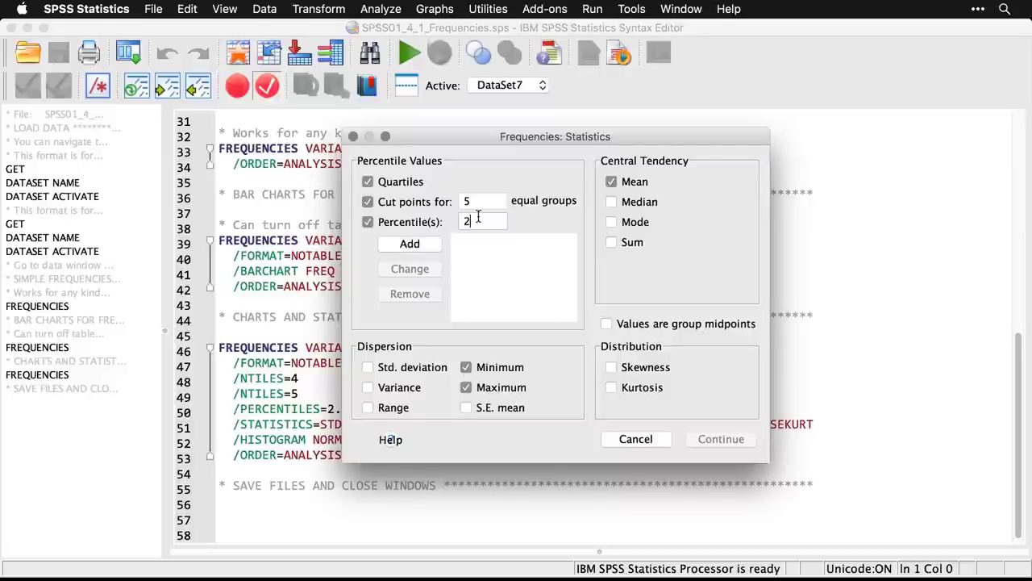
{"action": "left_click", "coordinate": [428, 244]}
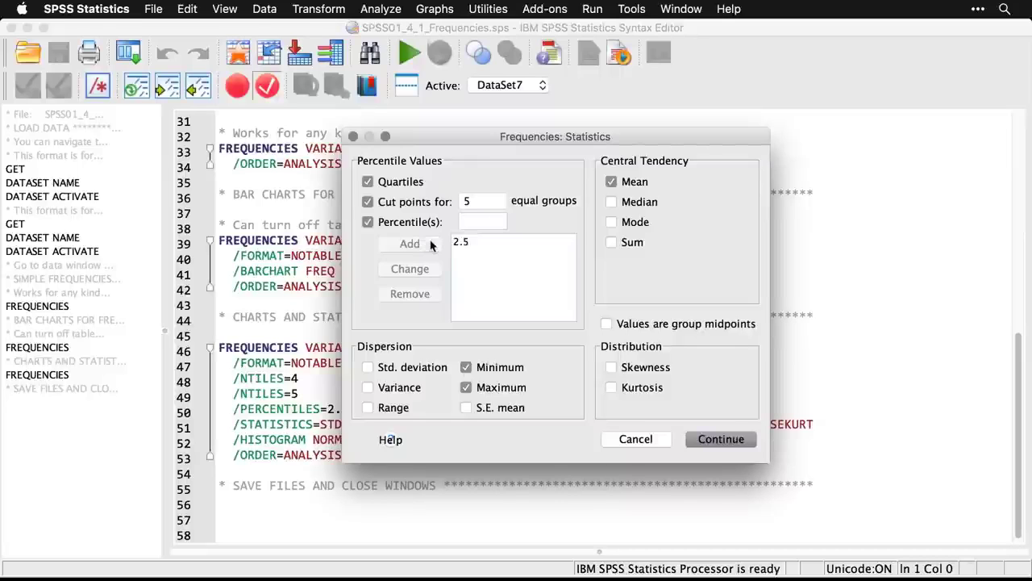
{"action": "left_click", "coordinate": [490, 224]}
{"action": "type", "text": "97.5"}
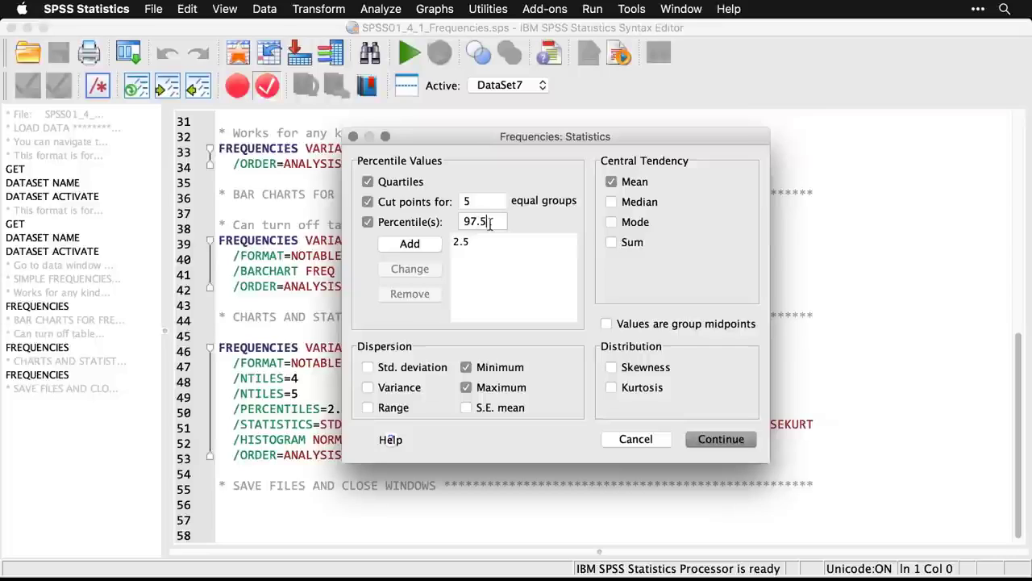
{"action": "left_click", "coordinate": [421, 244]}
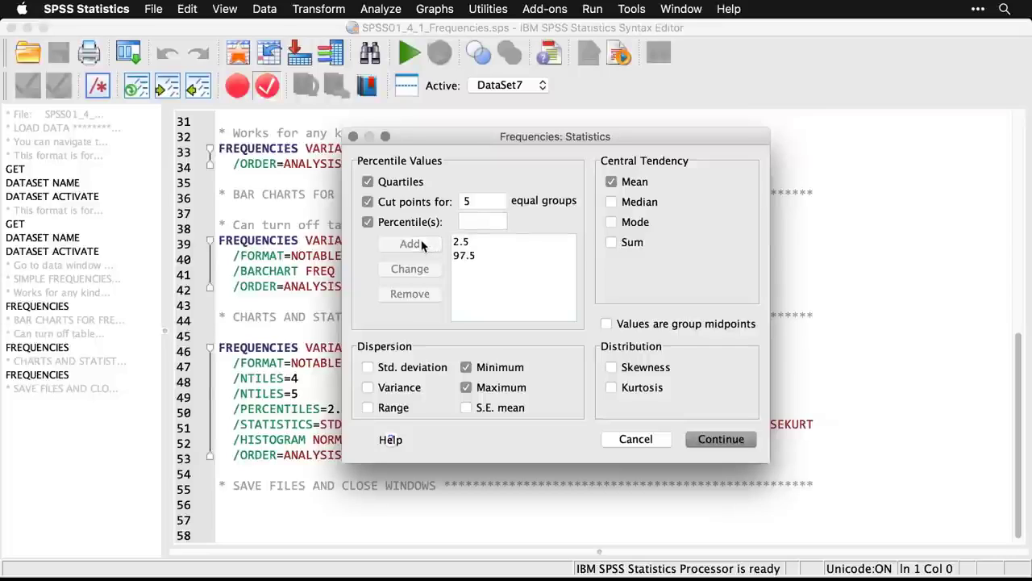
- Include standard deviation, variance, skewness and kurtosis, and accept the statistics settings
{"action": "left_click", "coordinate": [368, 367]}
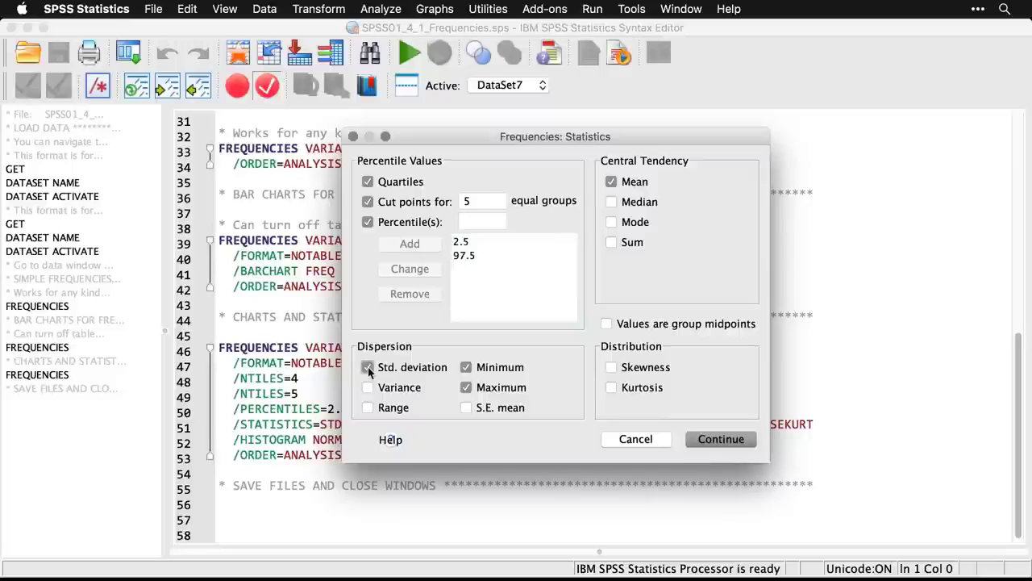
{"action": "left_click", "coordinate": [369, 388]}
{"action": "left_click_drag", "start_coordinate": [490, 141], "coordinate": [517, 92]}
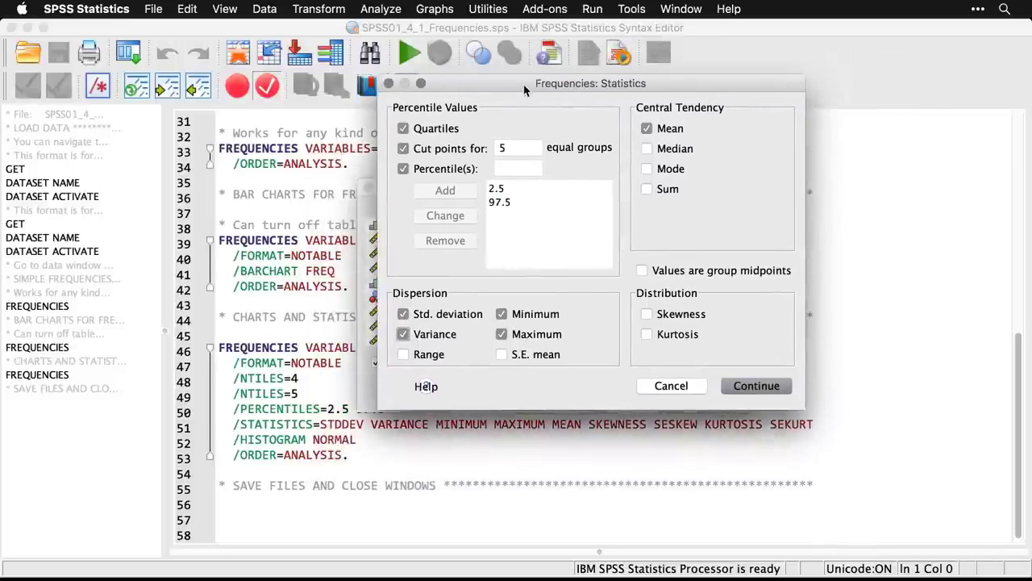
{"action": "left_click", "coordinate": [647, 314]}
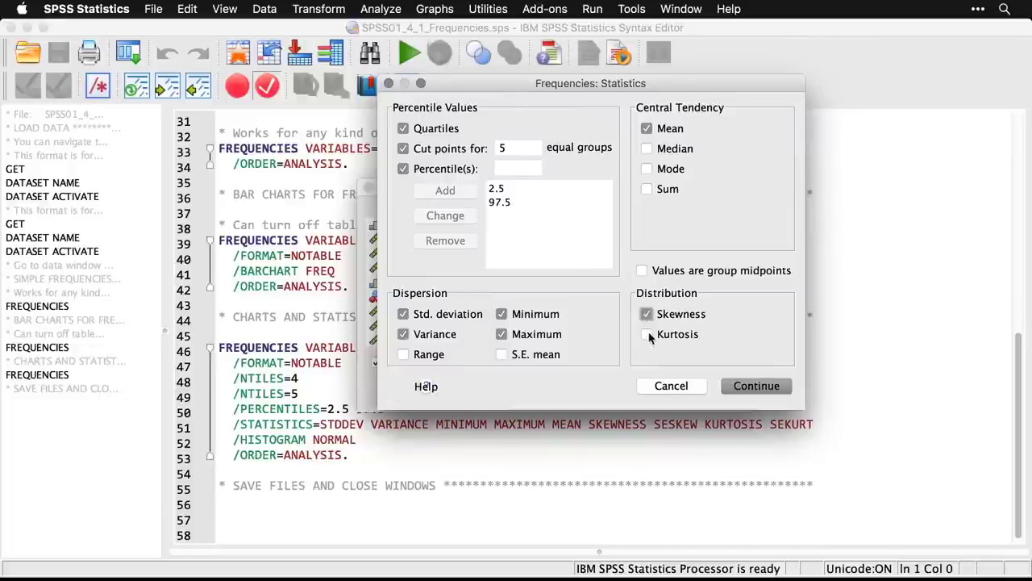
{"action": "left_click", "coordinate": [649, 335]}
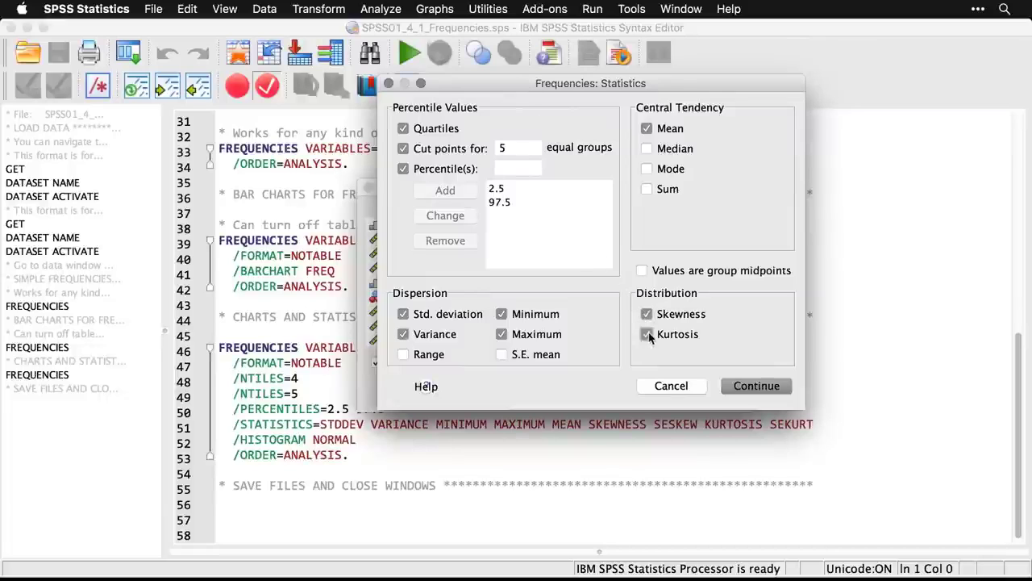
{"action": "left_click", "coordinate": [759, 386]}
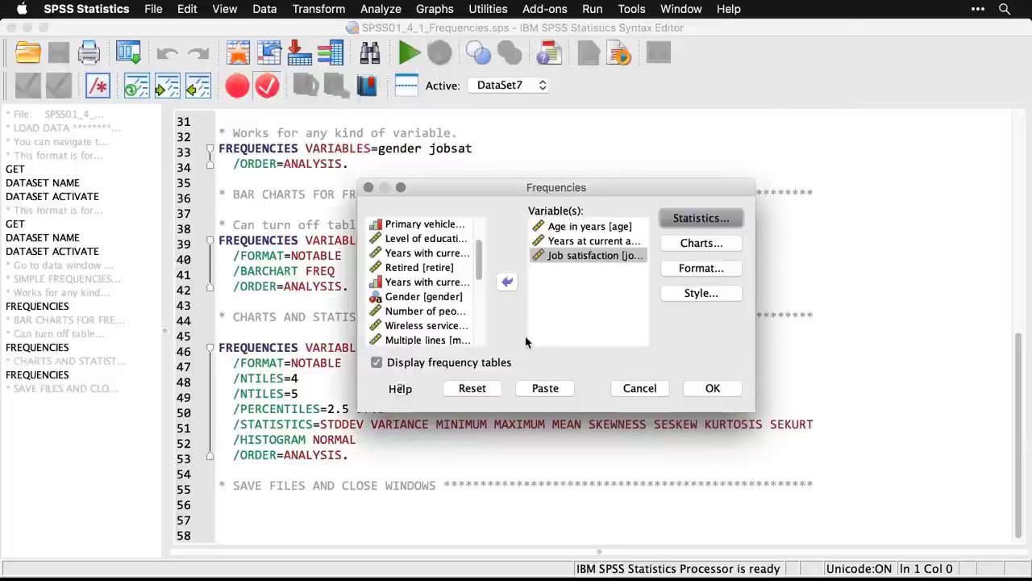
- Turn off the frequency tables and run Frequencies with histograms that show the normal curve
{"action": "left_click", "coordinate": [377, 363]}
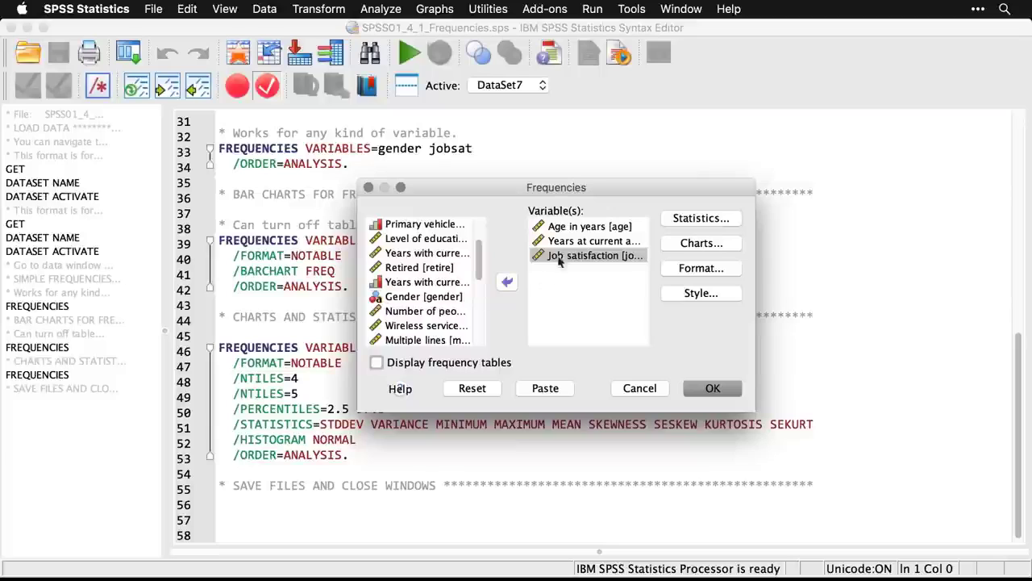
{"action": "left_click_drag", "start_coordinate": [593, 256], "coordinate": [674, 268]}
{"action": "left_click", "coordinate": [717, 244]}
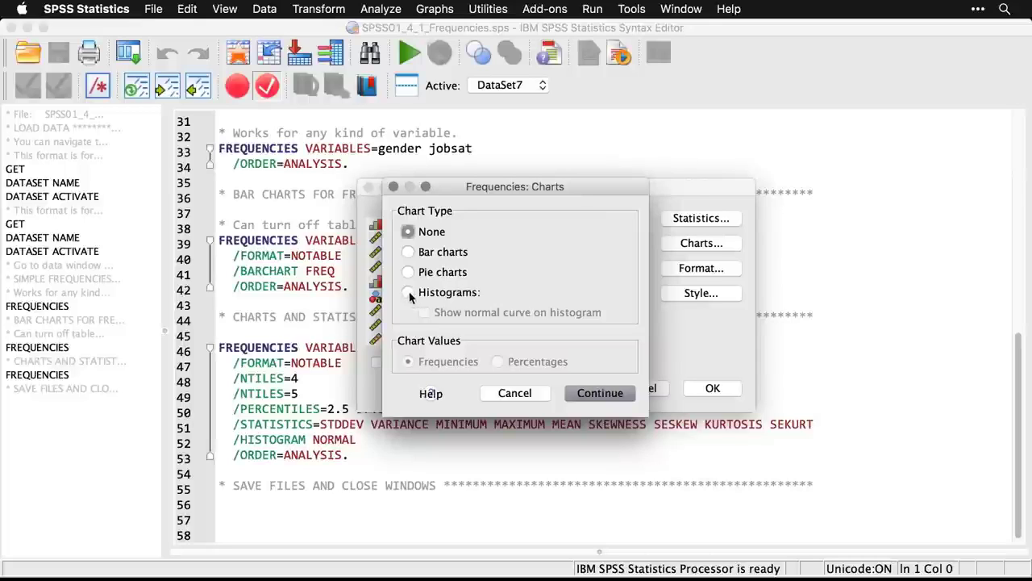
{"action": "left_click", "coordinate": [409, 294]}
{"action": "left_click", "coordinate": [425, 313]}
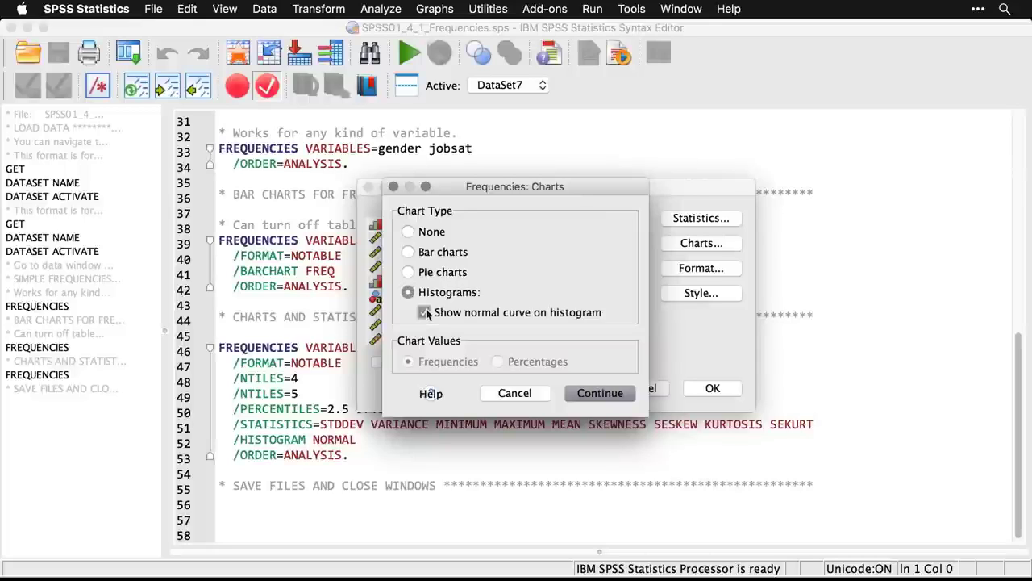
{"action": "left_click", "coordinate": [599, 396]}
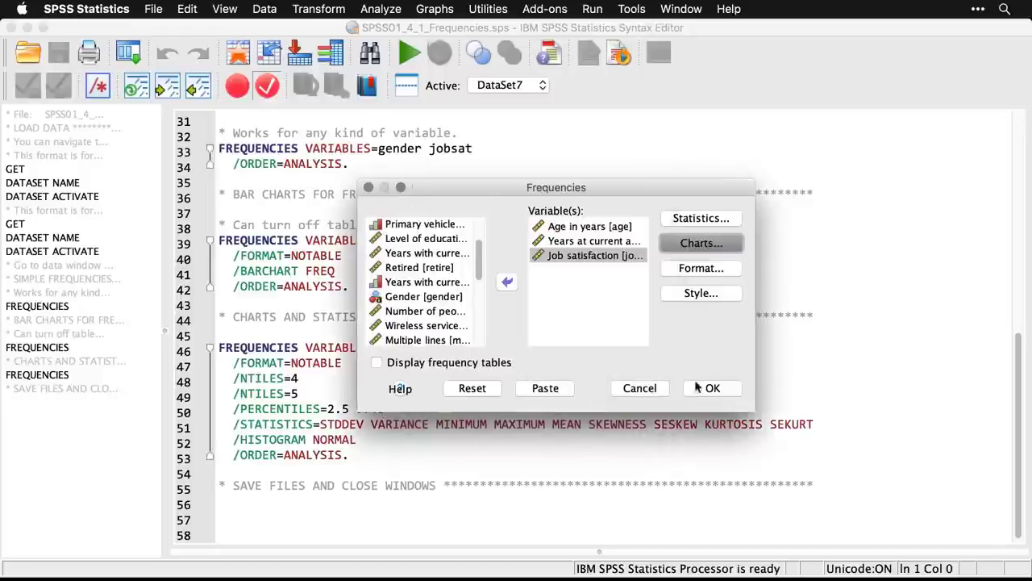
{"action": "left_click", "coordinate": [710, 392]}
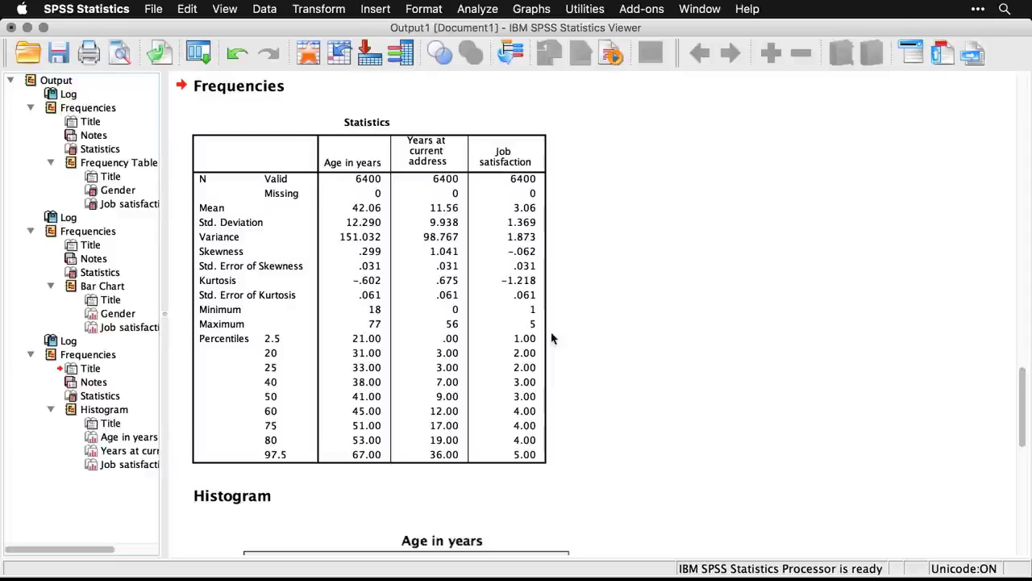
- Examine the Statistics table and the histograms for age, years at current address and job satisfaction
{"action": "left_click", "coordinate": [424, 383]}
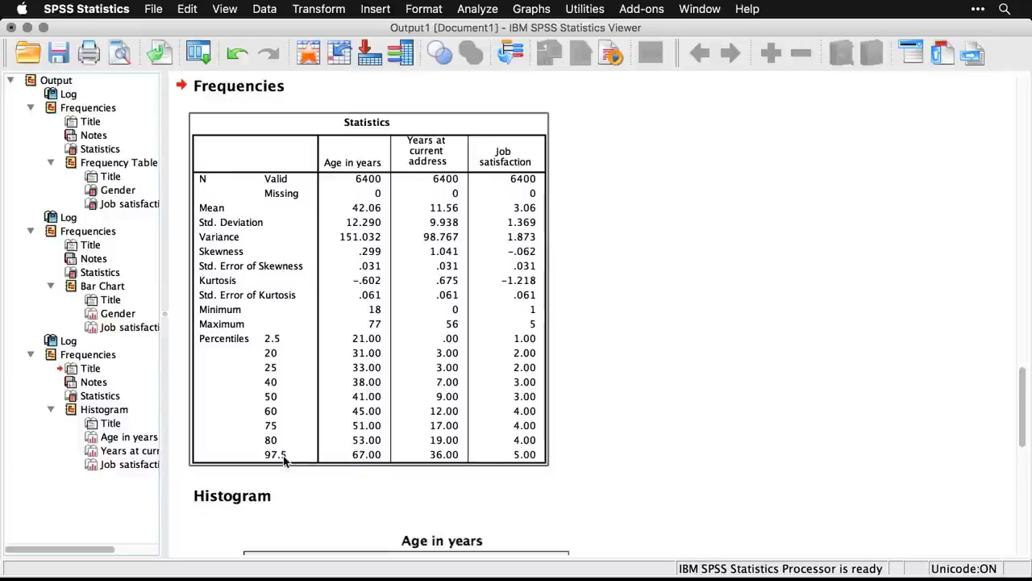
{"action": "left_click", "coordinate": [717, 484]}
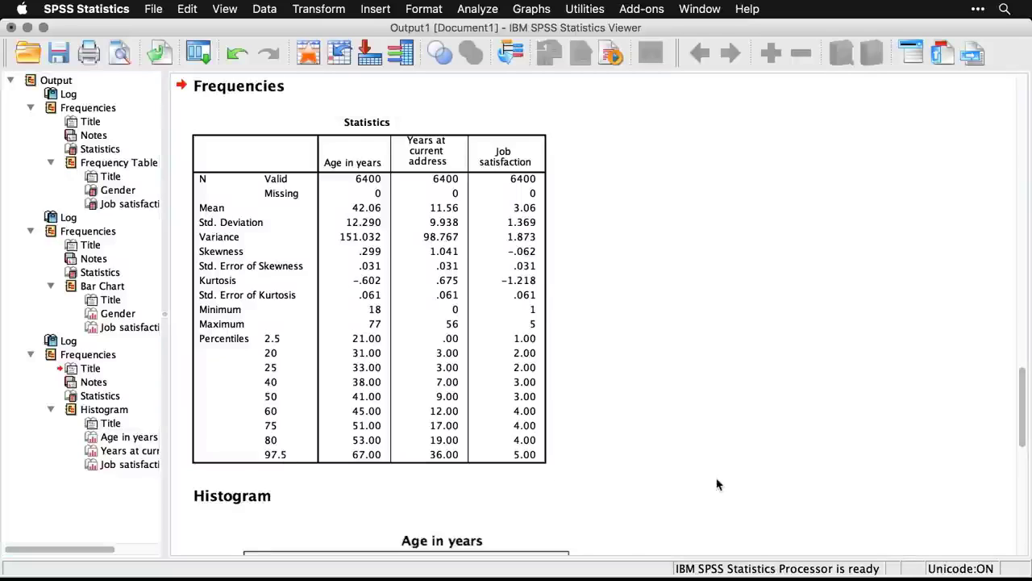
{"action": "scroll", "coordinate": [718, 484], "scroll_direction": "down", "scroll_amount": 2}
{"action": "scroll", "coordinate": [717, 484], "scroll_direction": "down", "scroll_amount": 10}
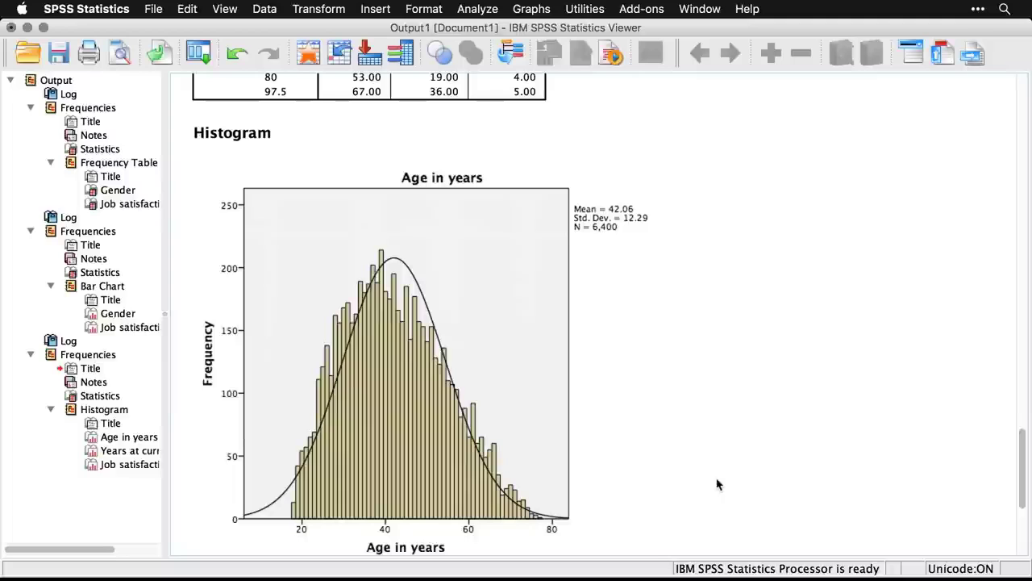
{"action": "scroll", "coordinate": [718, 484], "scroll_direction": "down", "scroll_amount": 8}
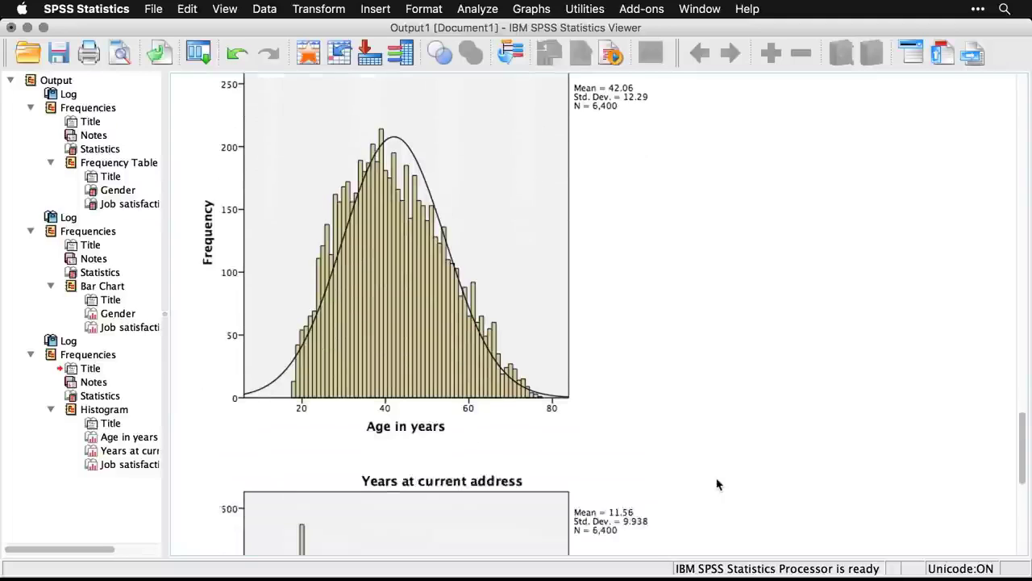
{"action": "scroll", "coordinate": [718, 484], "scroll_direction": "down", "scroll_amount": 4}
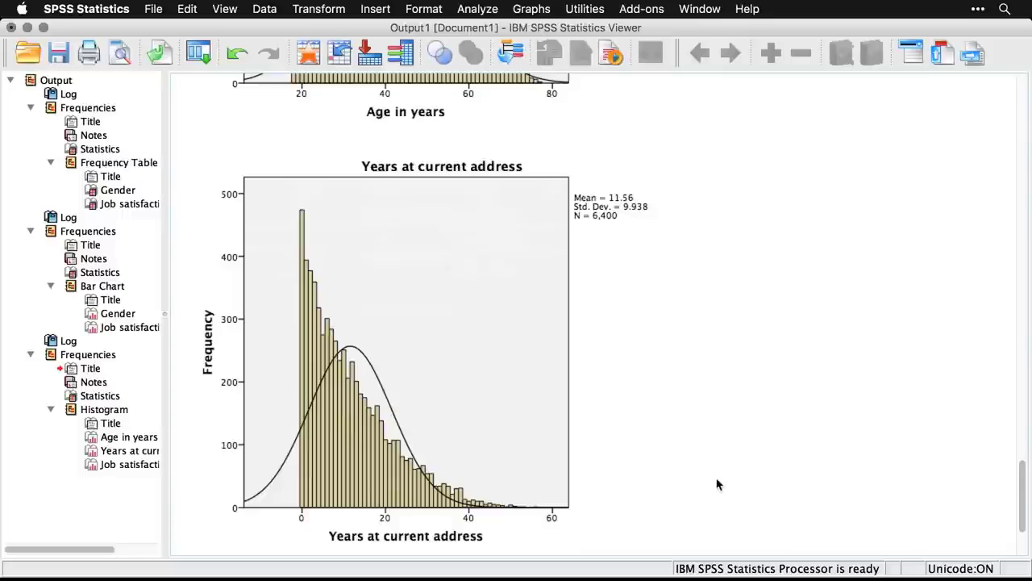
{"action": "scroll", "coordinate": [717, 484], "scroll_direction": "down", "scroll_amount": 10}
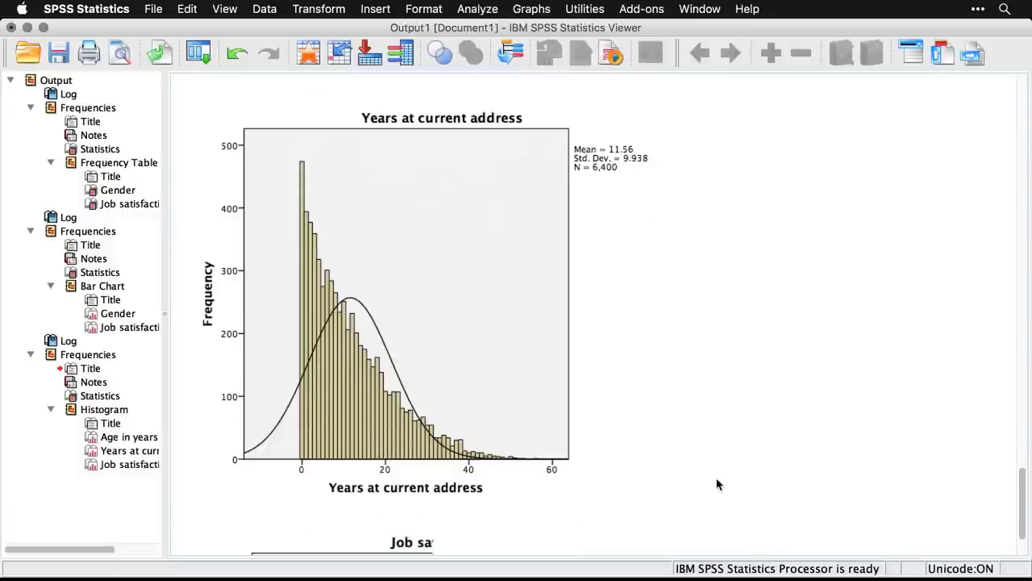
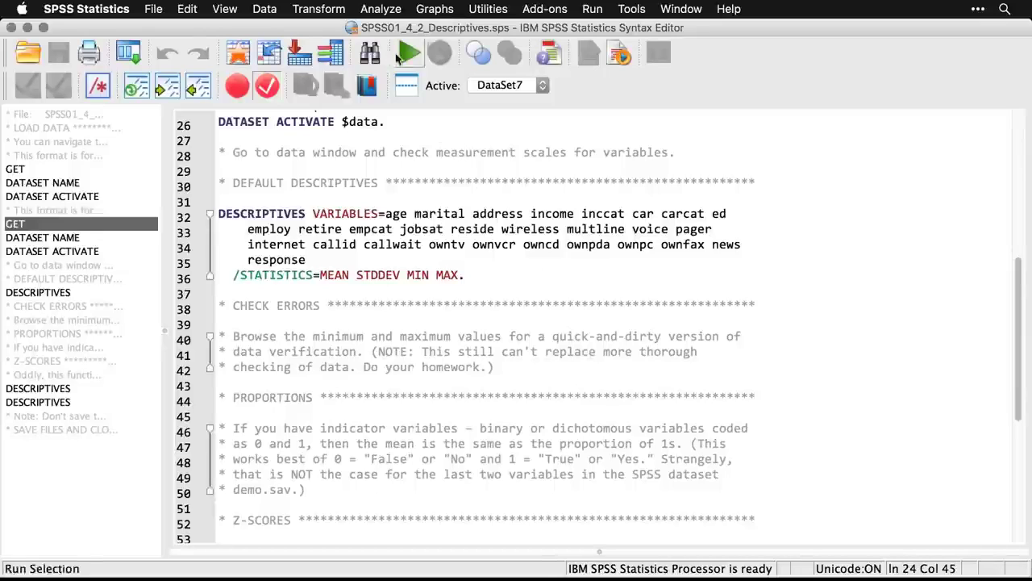
- Run Descriptives on all available variables with the default statistics
{"action": "left_click", "coordinate": [386, 8]}
{"action": "mouse_move", "coordinate": [396, 42]}
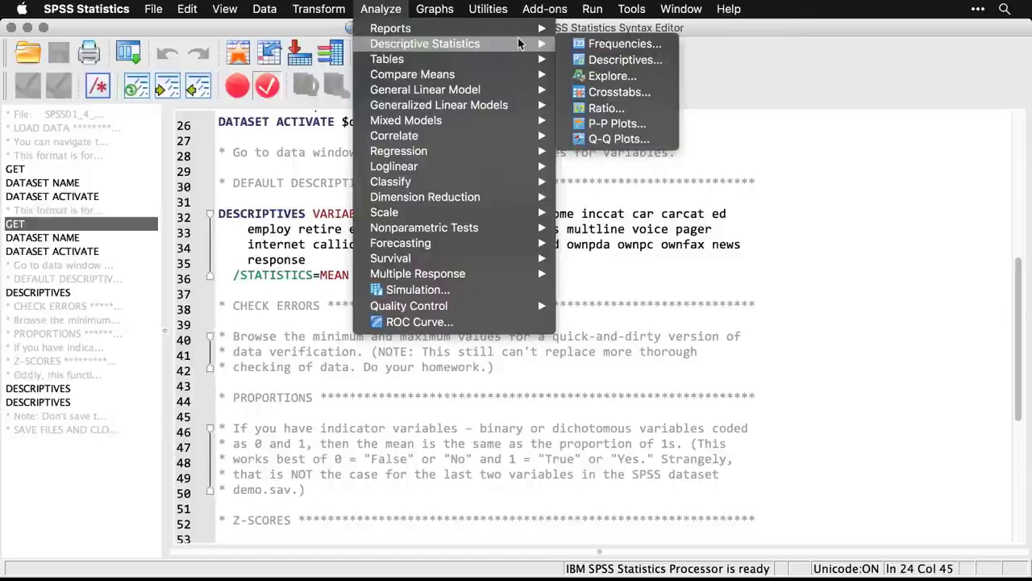
{"action": "left_click", "coordinate": [657, 62]}
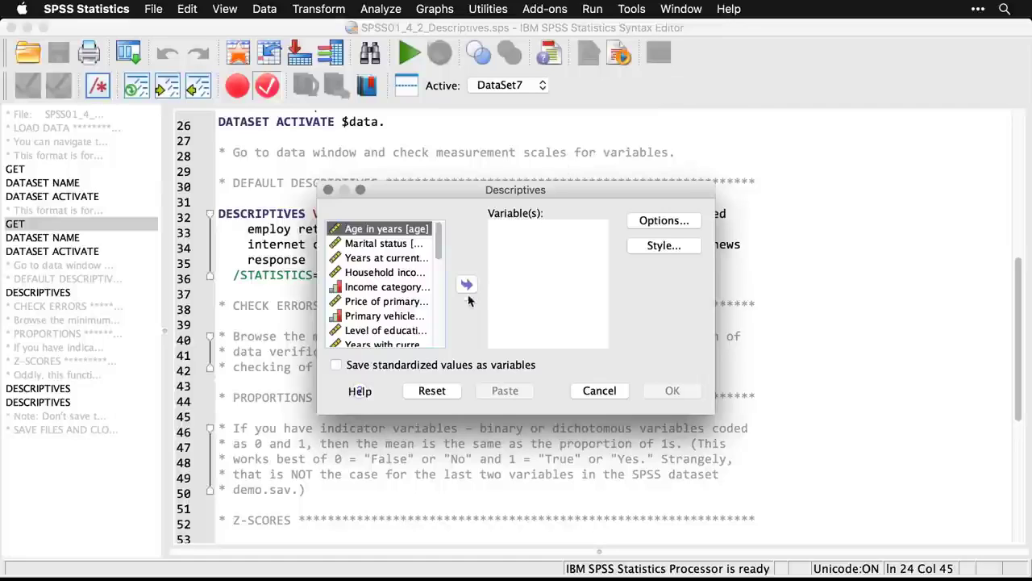
{"action": "left_click", "coordinate": [439, 344]}
{"action": "left_click", "coordinate": [439, 343]}
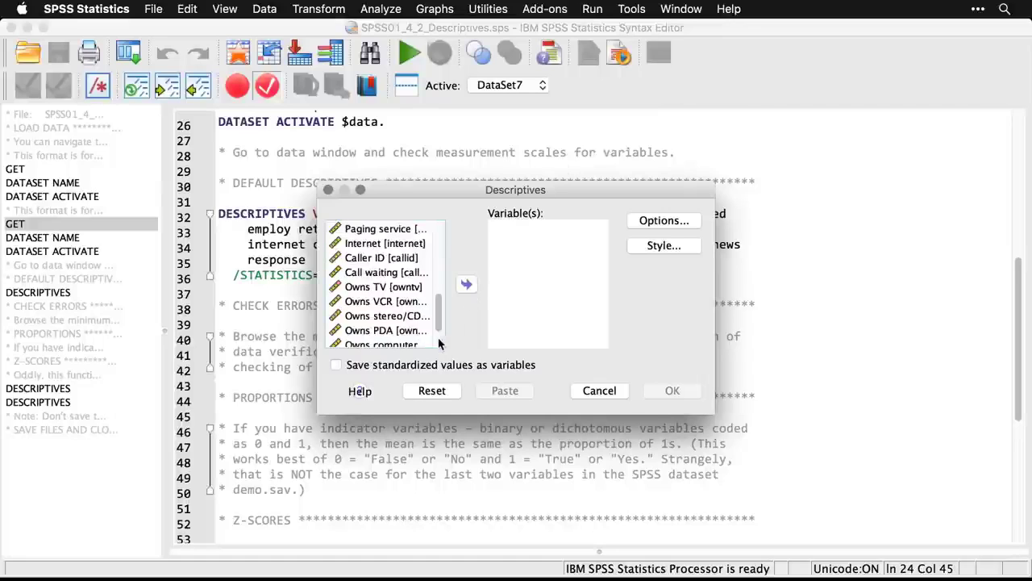
{"action": "scroll", "coordinate": [388, 325], "scroll_direction": "down", "scroll_amount": 3}
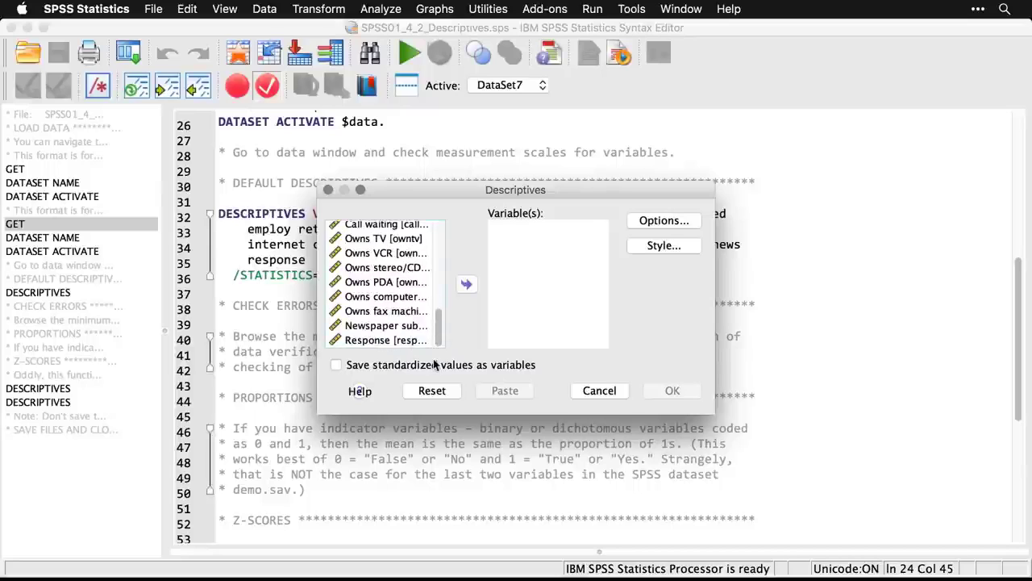
{"action": "left_click", "coordinate": [388, 325]}
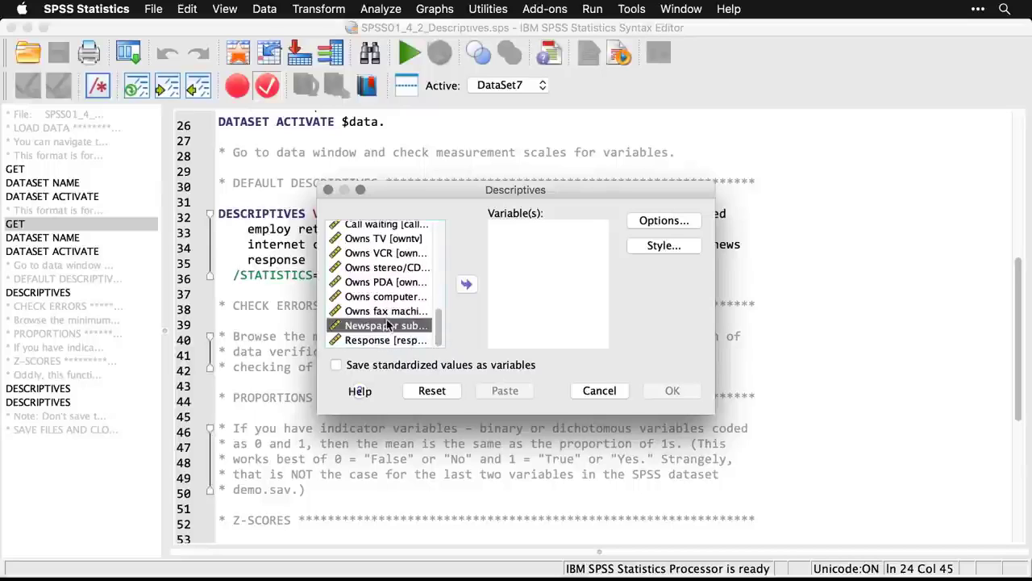
{"action": "key", "text": "super+a"}
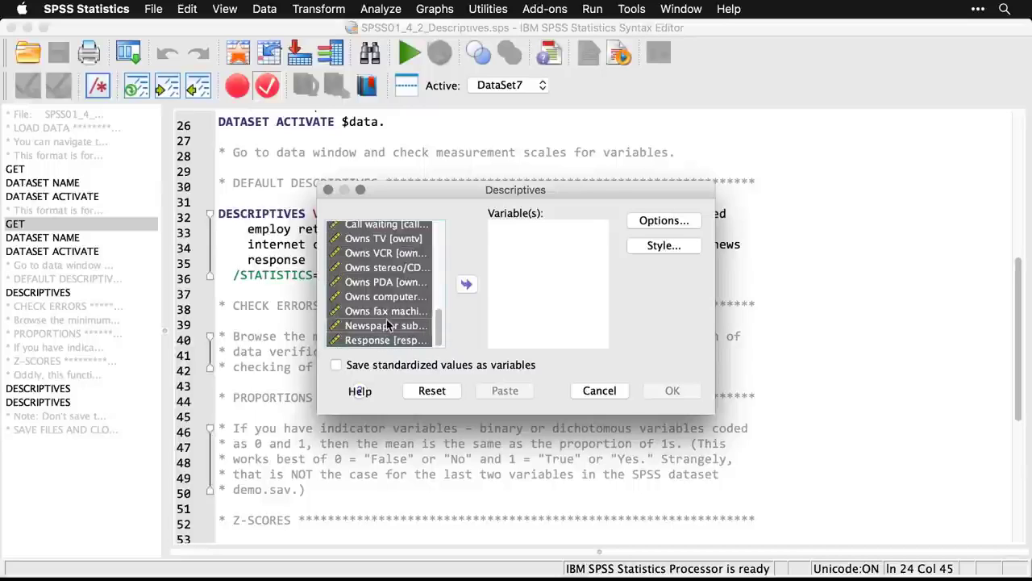
{"action": "left_click", "coordinate": [466, 283]}
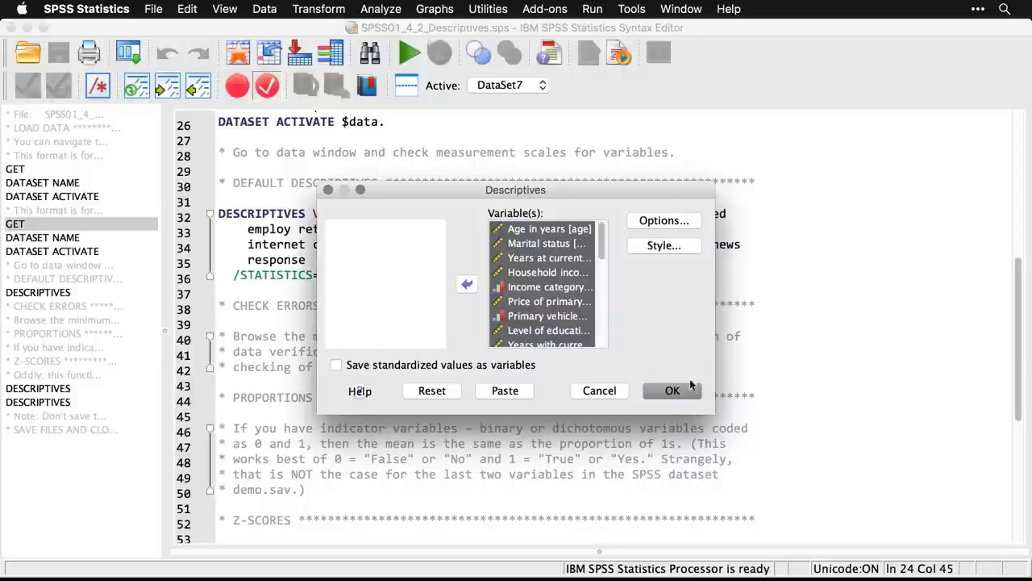
{"action": "left_click", "coordinate": [673, 392]}
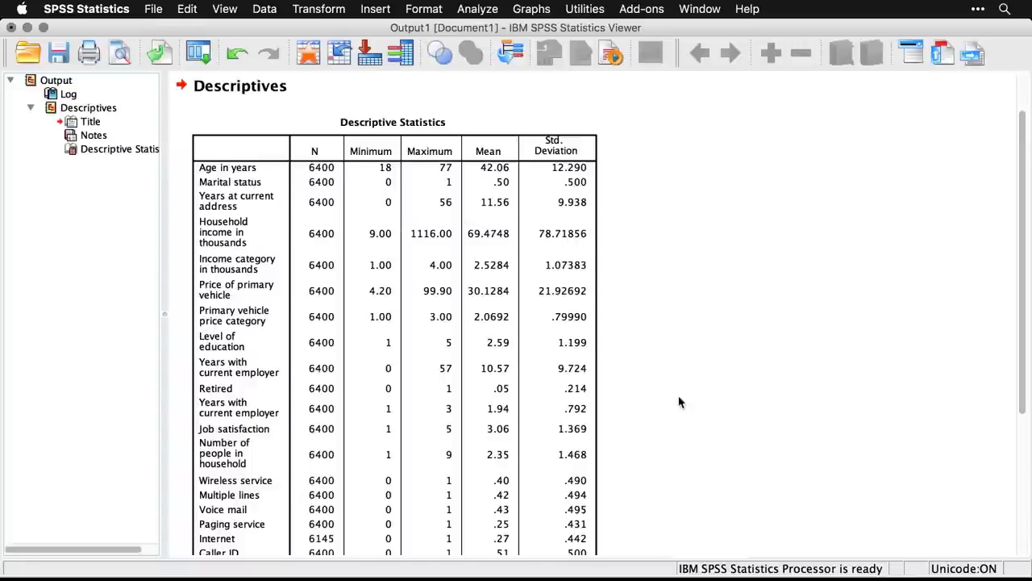
- Examine the N, minimum and maximum values of all variables in the Descriptive Statistics table
{"action": "scroll", "coordinate": [679, 402], "scroll_direction": "down", "scroll_amount": 5}
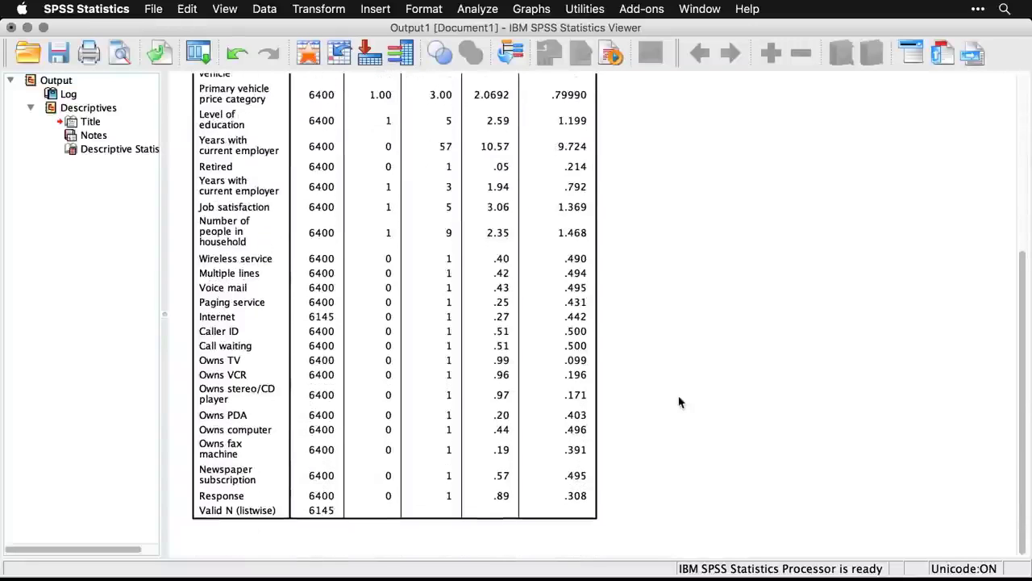
{"action": "scroll", "coordinate": [679, 402], "scroll_direction": "up", "scroll_amount": 4}
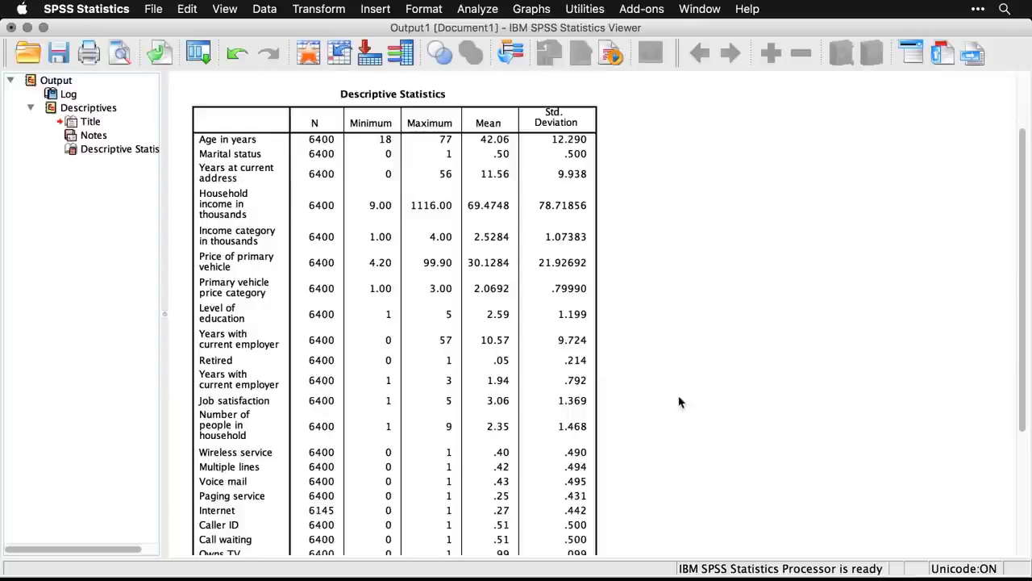
{"action": "left_click", "coordinate": [555, 473]}
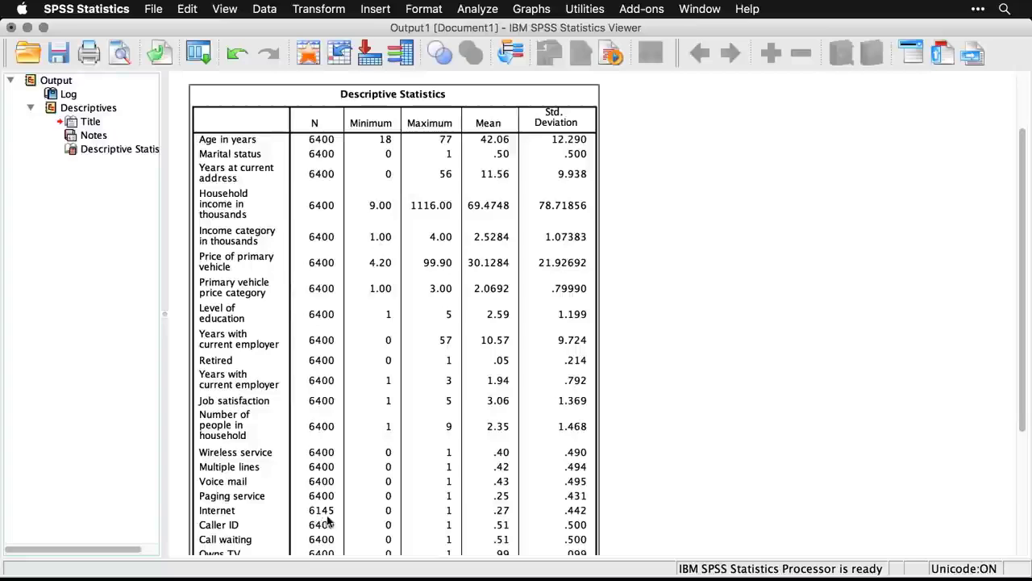
{"action": "scroll", "coordinate": [329, 522], "scroll_direction": "down", "scroll_amount": 3}
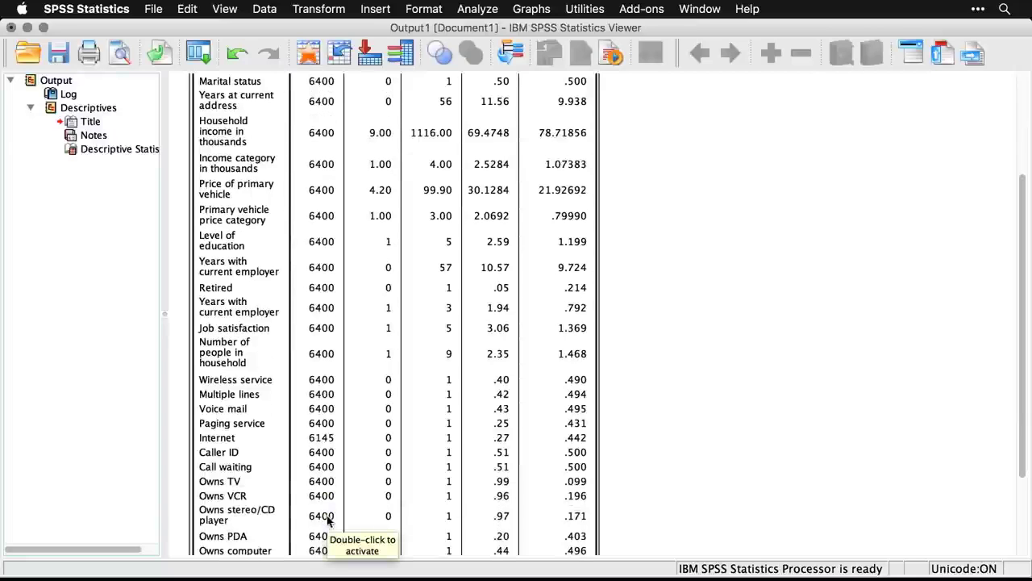
{"action": "left_click", "coordinate": [688, 464]}
{"action": "scroll", "coordinate": [710, 437], "scroll_direction": "up", "scroll_amount": 6}
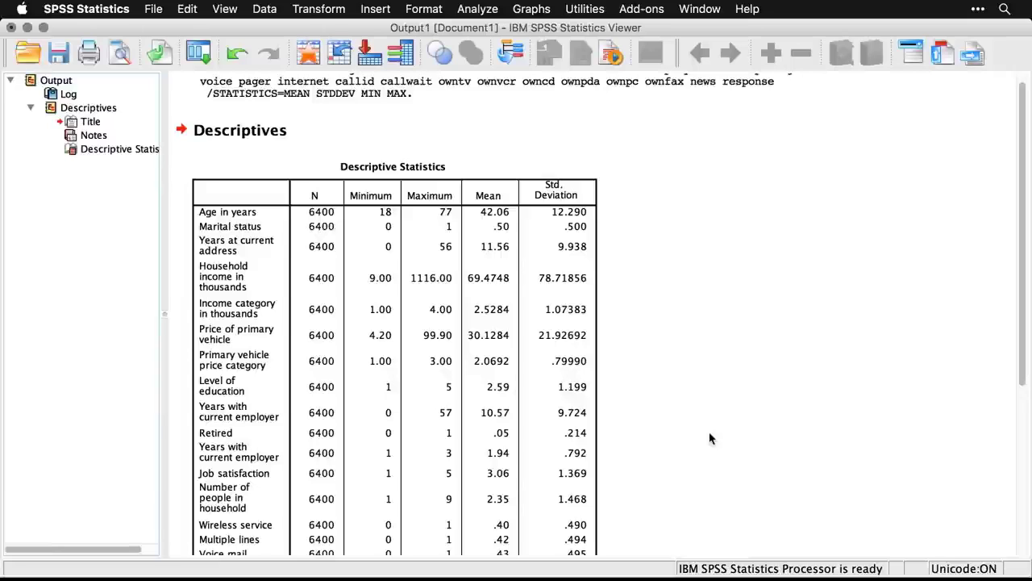
{"action": "scroll", "coordinate": [710, 438], "scroll_direction": "down", "scroll_amount": 8}
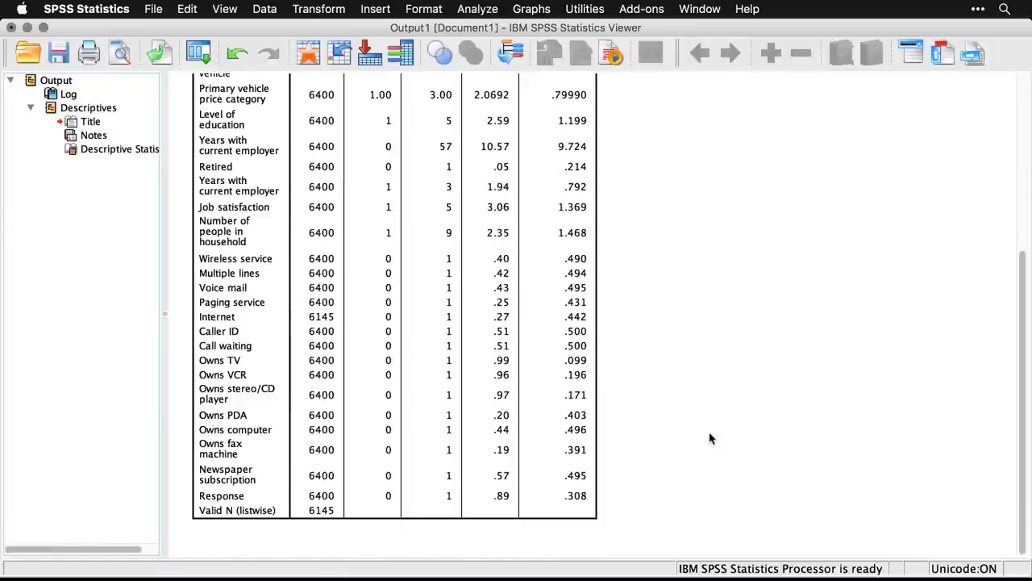
{"action": "scroll", "coordinate": [710, 438], "scroll_direction": "up", "scroll_amount": 8}
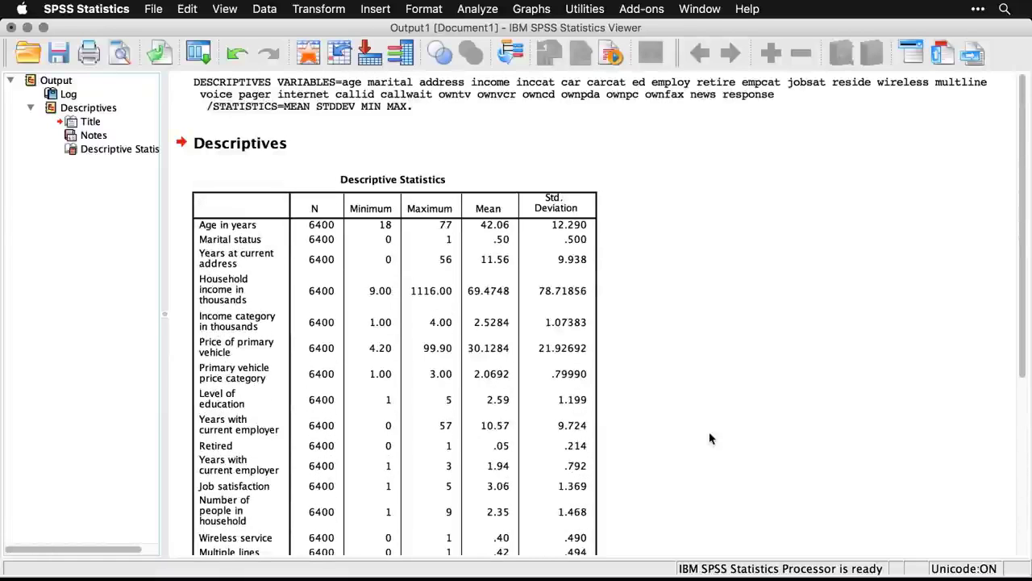
{"action": "scroll", "coordinate": [710, 438], "scroll_direction": "down", "scroll_amount": 5}
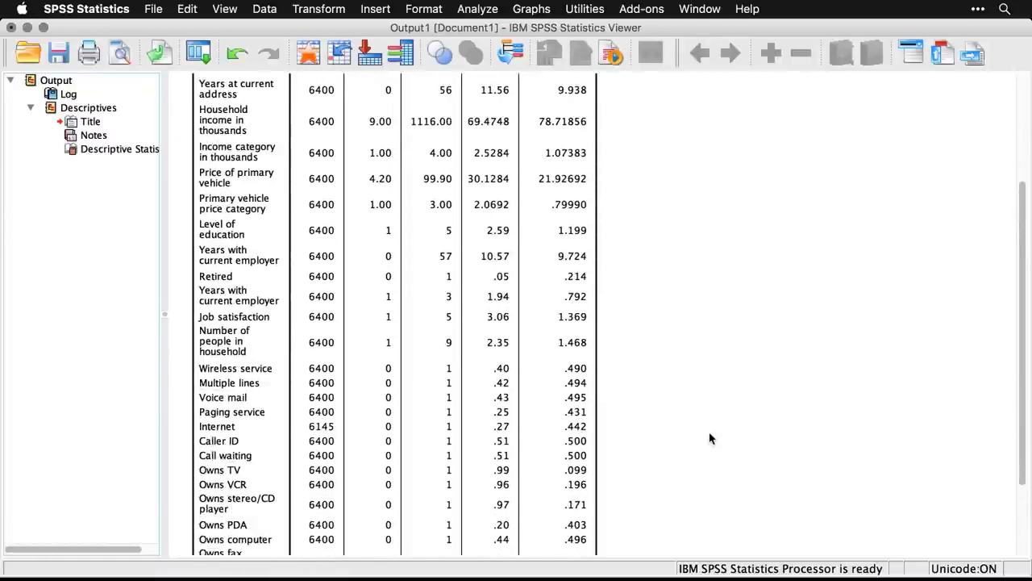
- Read the proportions note in the SPSS01_4_2_Descriptives.sps syntax and examine the means of the 0/1 indicator variables in the output table
{"action": "key", "text": "super+grave"}
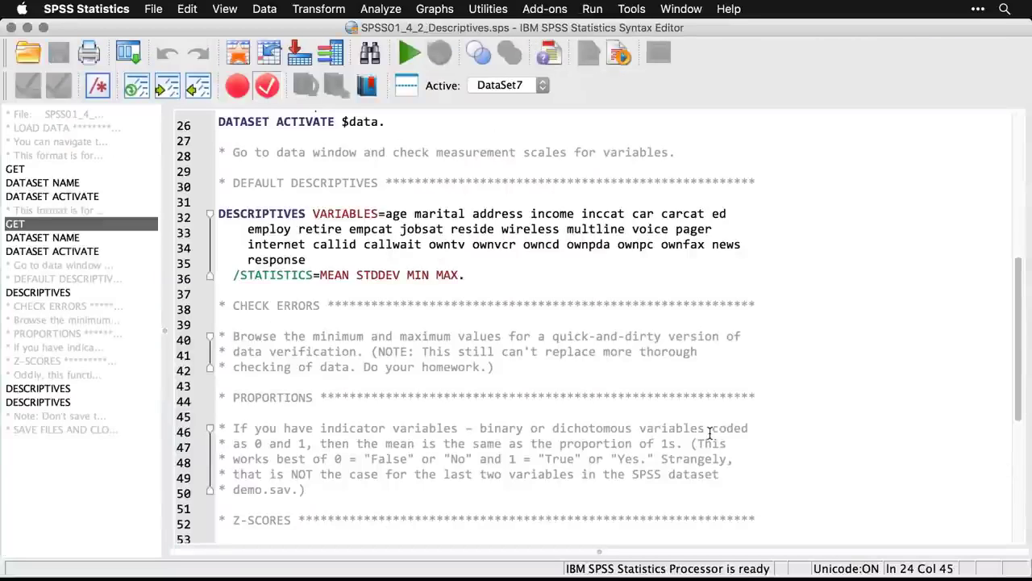
{"action": "scroll", "coordinate": [710, 433], "scroll_direction": "down", "scroll_amount": 1}
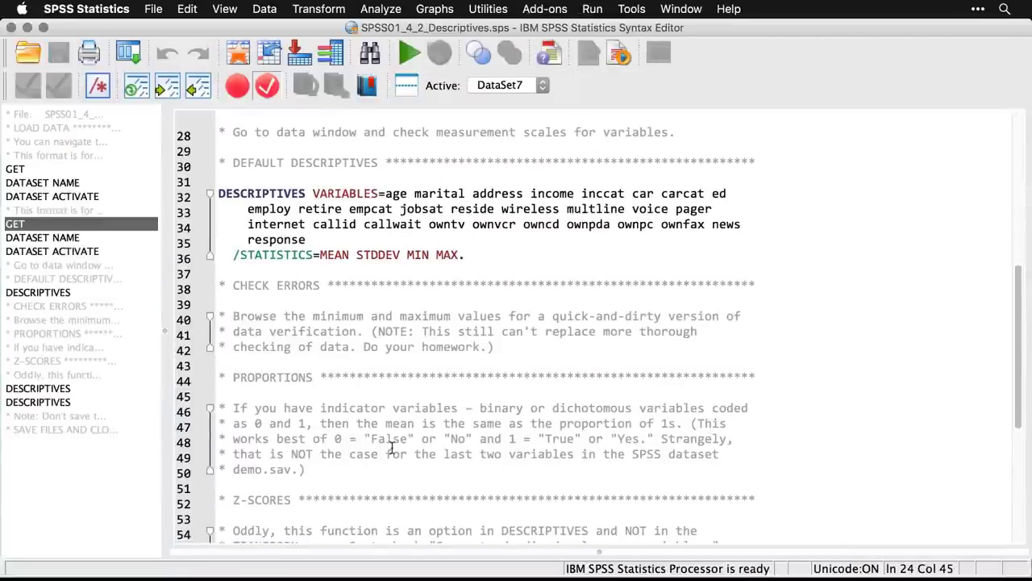
{"action": "left_click", "coordinate": [321, 479]}
{"action": "left_click_drag", "start_coordinate": [320, 474], "coordinate": [216, 408]}
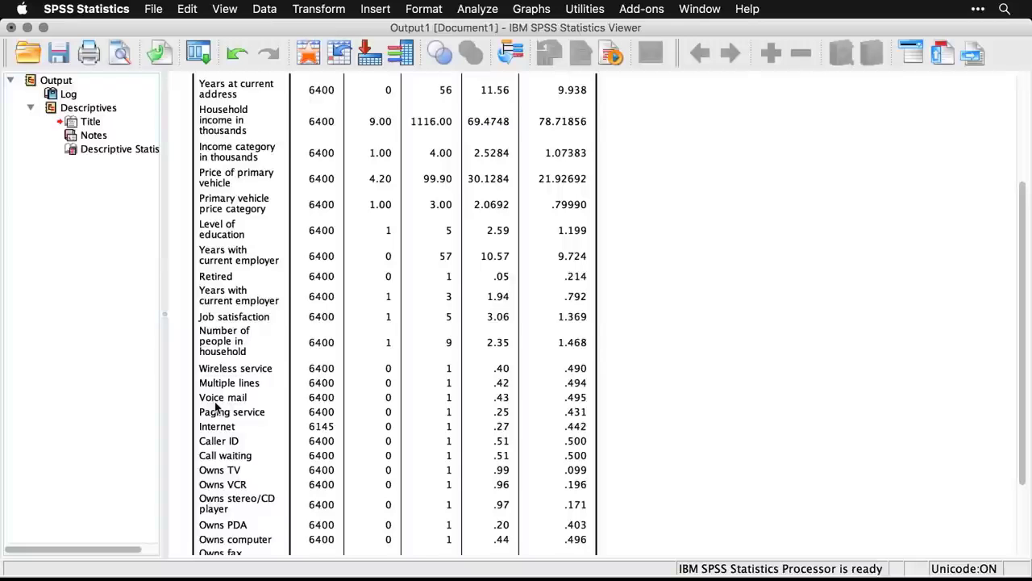
{"action": "scroll", "coordinate": [266, 395], "scroll_direction": "down", "scroll_amount": 3}
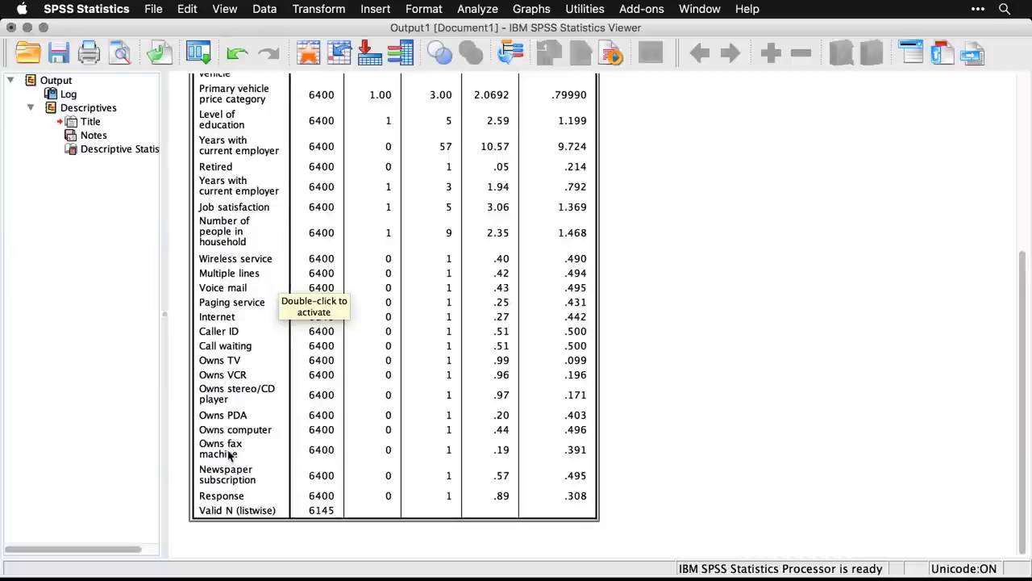
{"action": "left_click", "coordinate": [664, 449]}
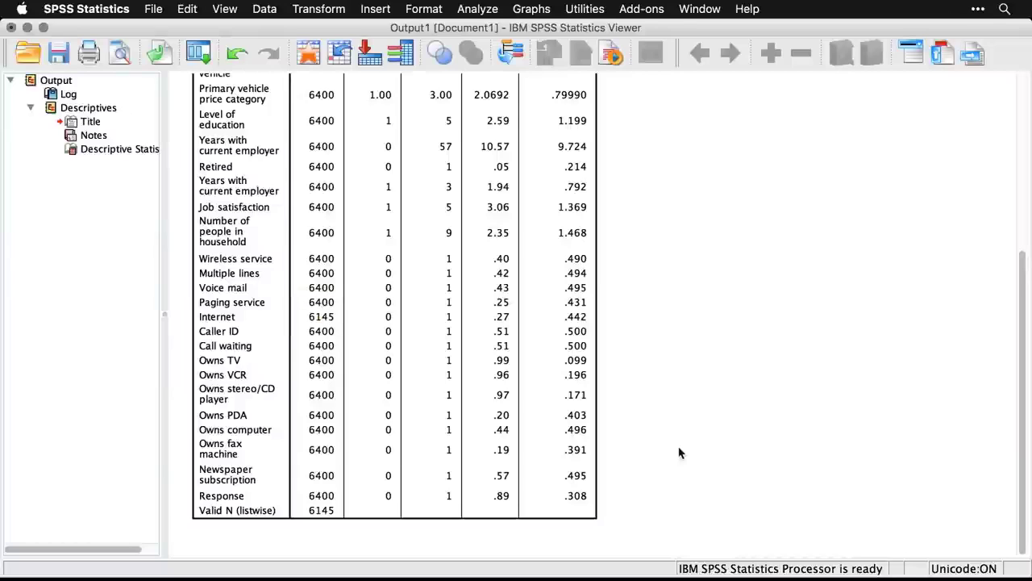
{"action": "left_click", "coordinate": [587, 377]}
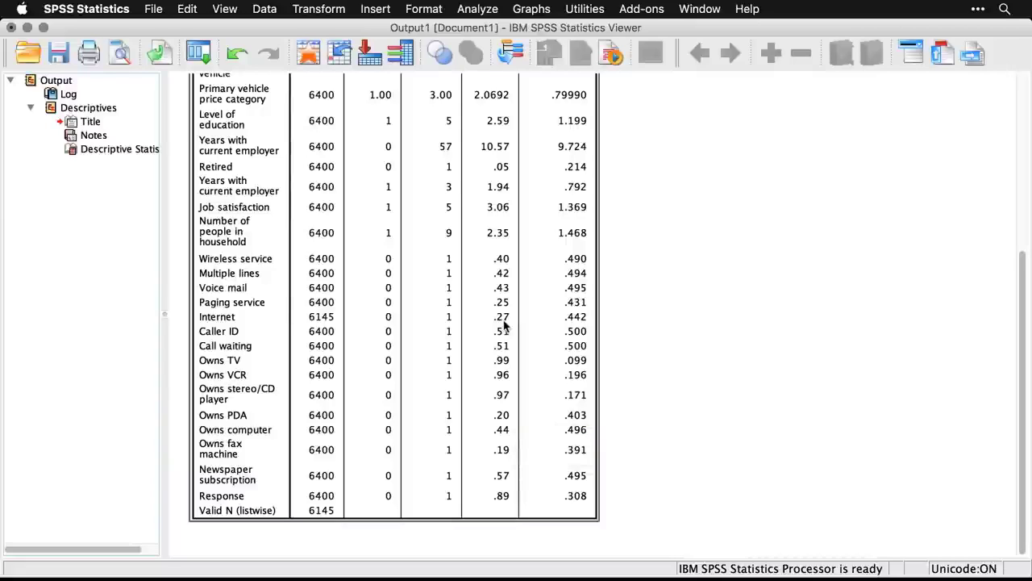
{"action": "left_click", "coordinate": [694, 419]}
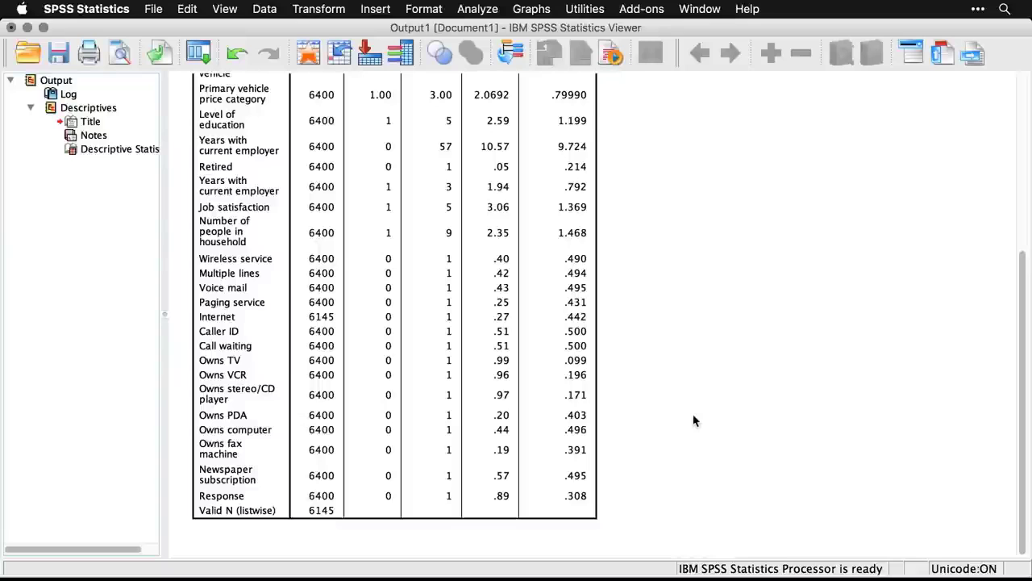
- Read the Z-SCORES note and its DESCRIPTIVES commands in the SPSS01_4_2_Descriptives.sps syntax
{"action": "key", "text": "super+grave"}
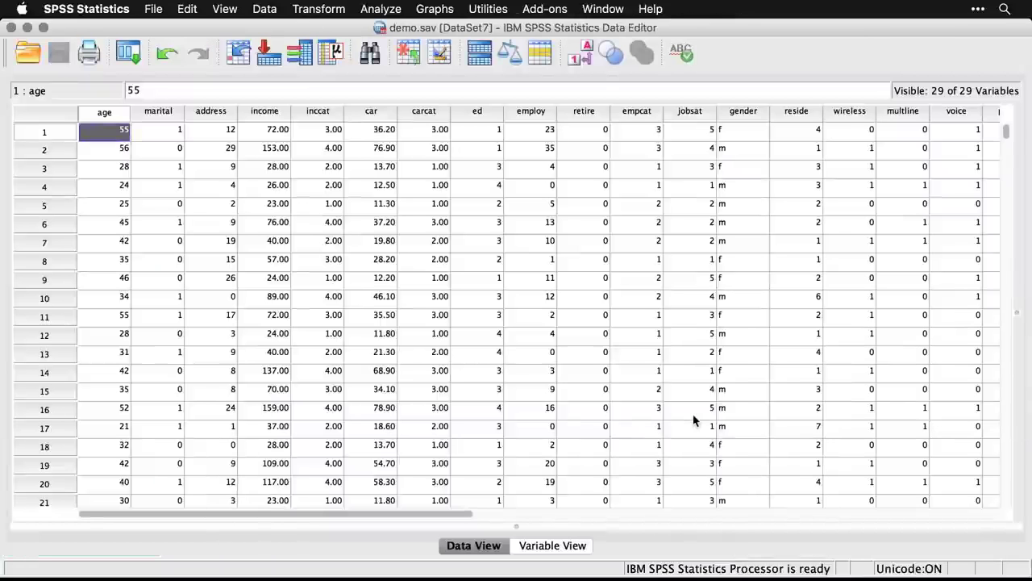
{"action": "key", "text": "super+grave"}
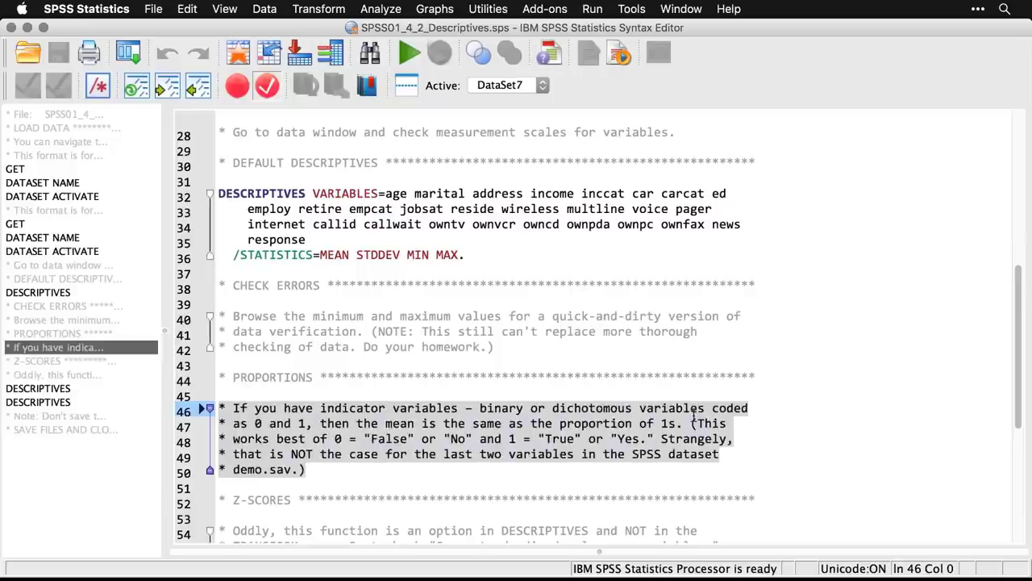
{"action": "scroll", "coordinate": [693, 415], "scroll_direction": "down", "scroll_amount": 5}
{"action": "left_click", "coordinate": [729, 420]}
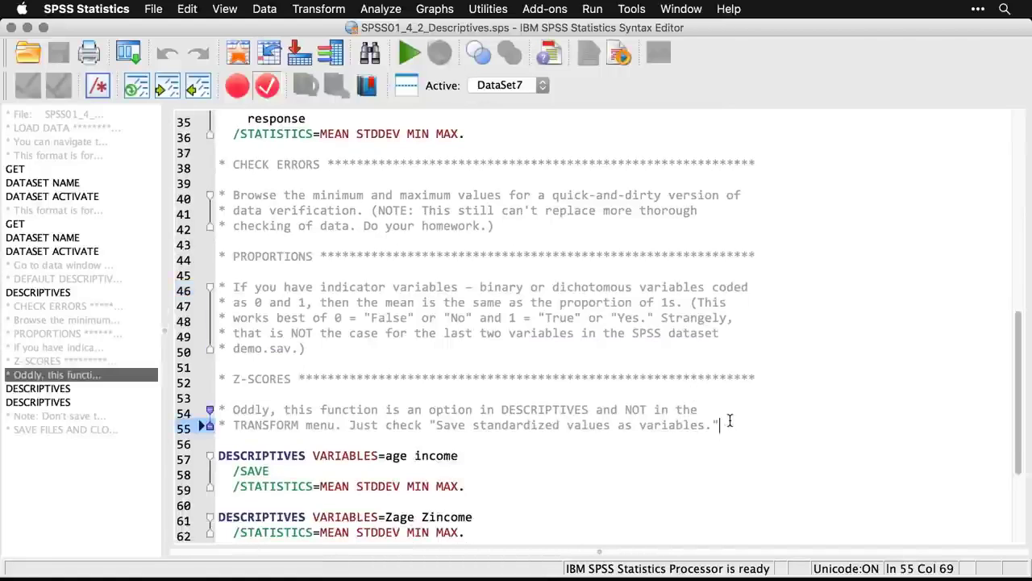
{"action": "scroll", "coordinate": [729, 420], "scroll_direction": "down", "scroll_amount": 5}
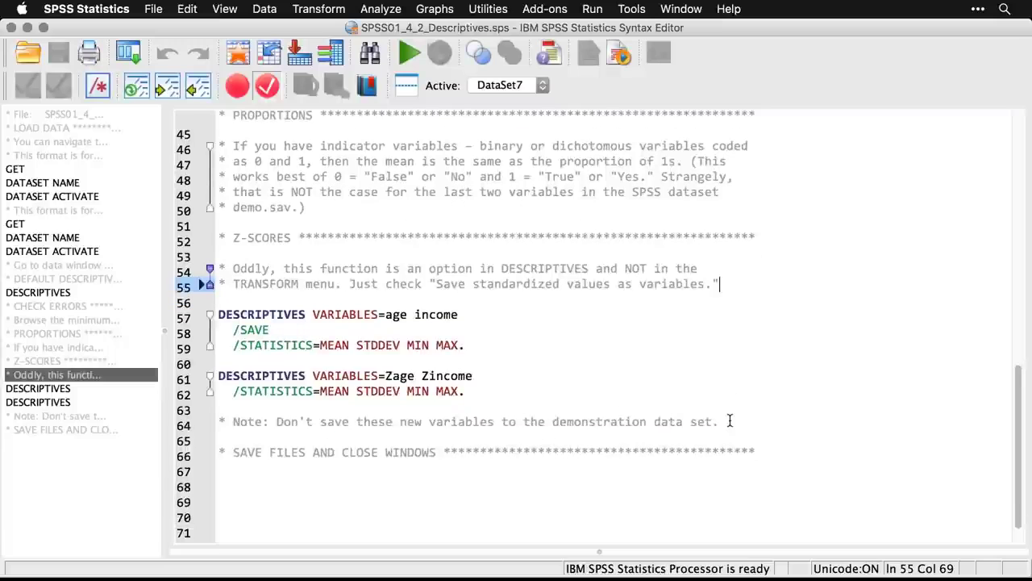
- Run Descriptives on only age and household income, saving their standardized values as variables
{"action": "left_click", "coordinate": [333, 7]}
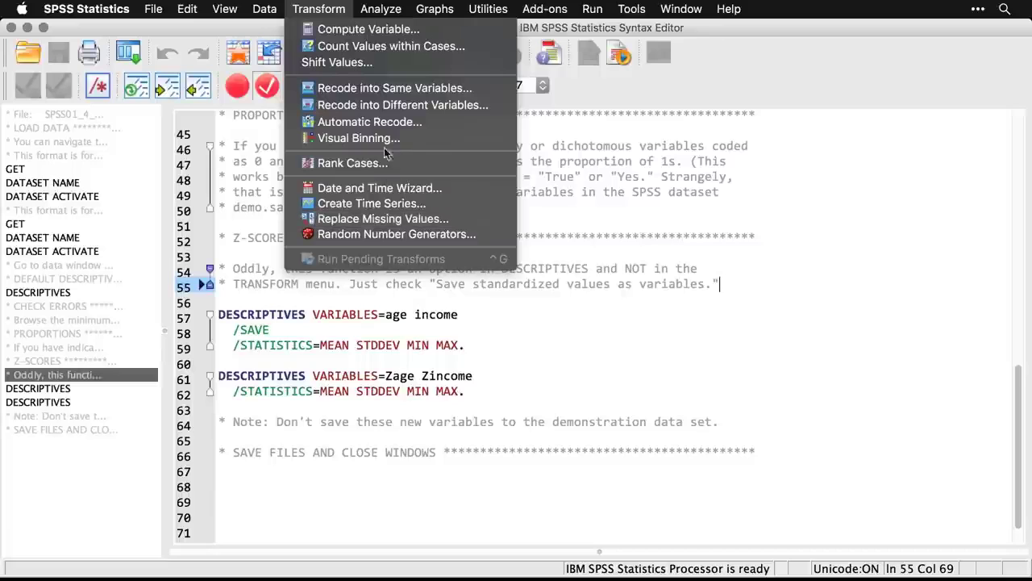
{"action": "mouse_move", "coordinate": [392, 7]}
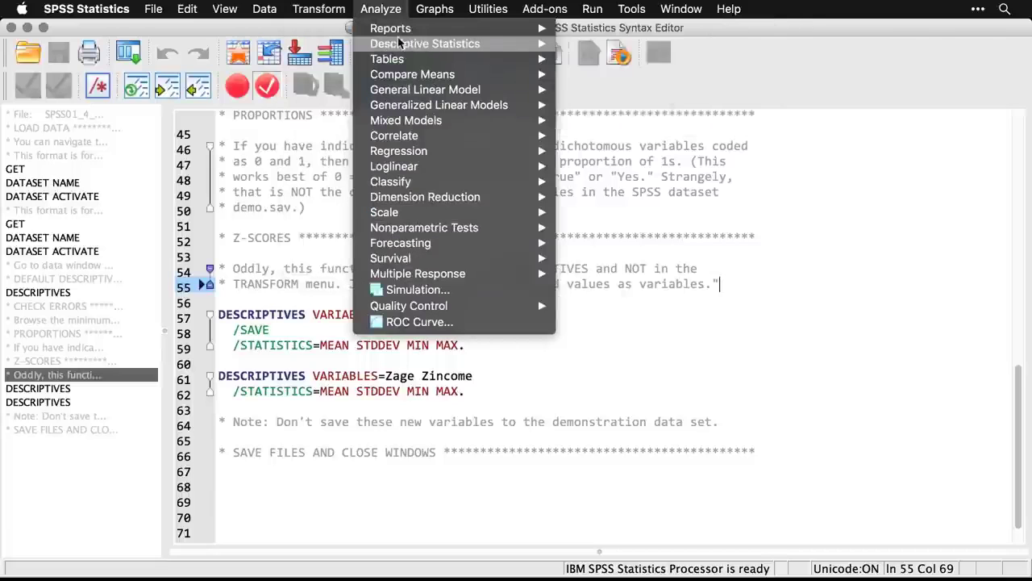
{"action": "mouse_move", "coordinate": [403, 43]}
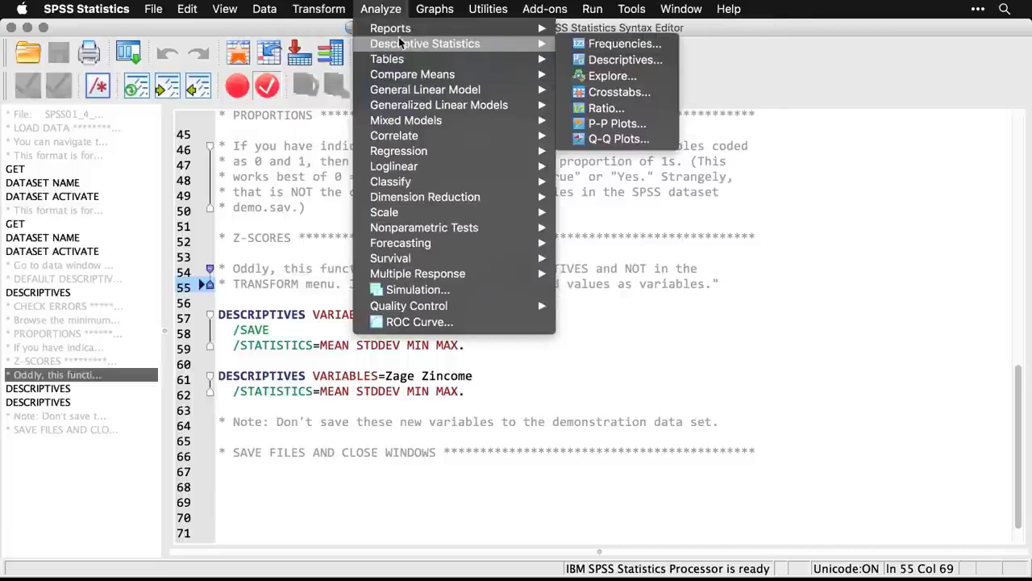
{"action": "left_click", "coordinate": [622, 60]}
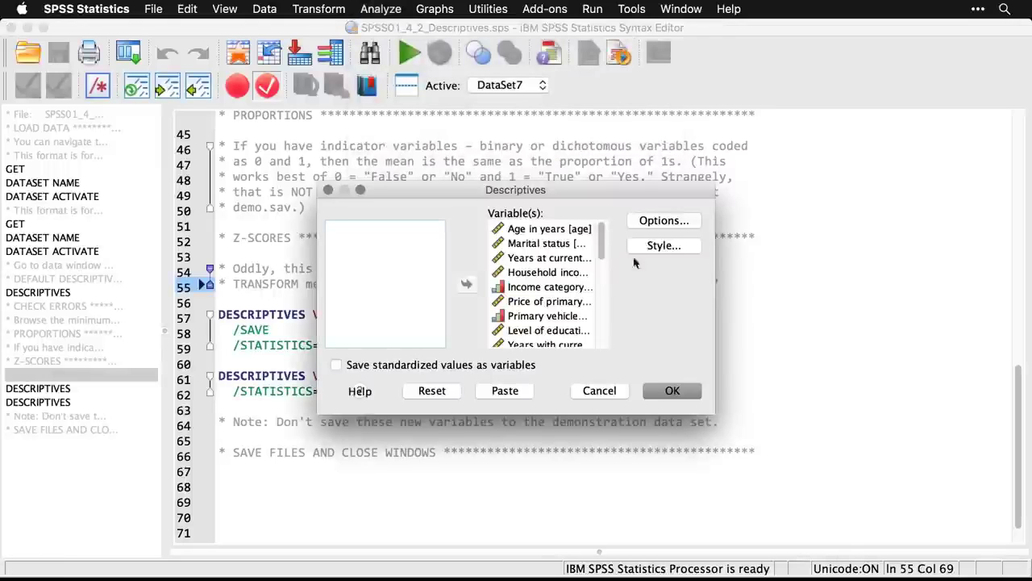
{"action": "left_click", "coordinate": [444, 392]}
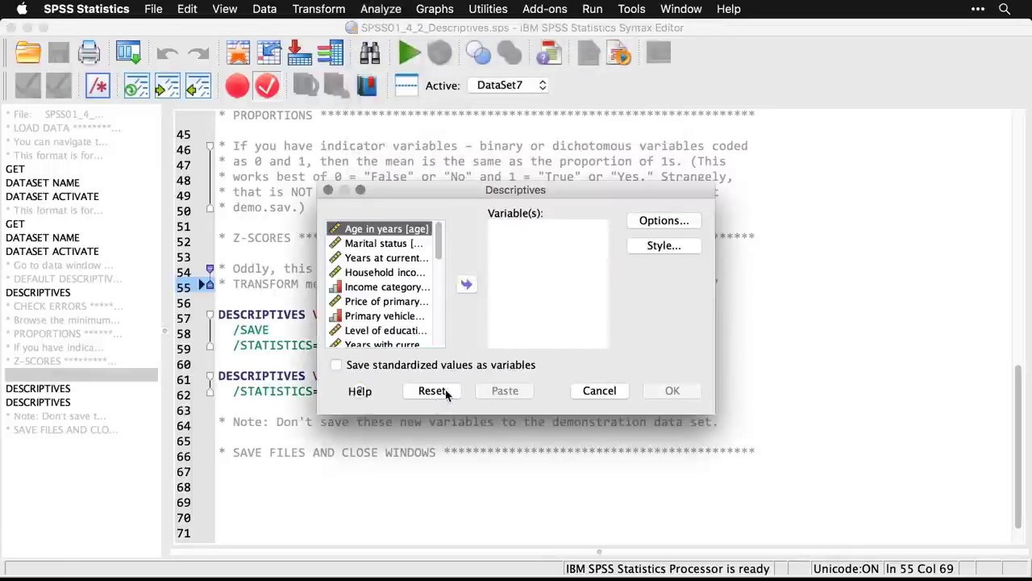
{"action": "left_click", "coordinate": [467, 285]}
{"action": "left_click", "coordinate": [402, 259]}
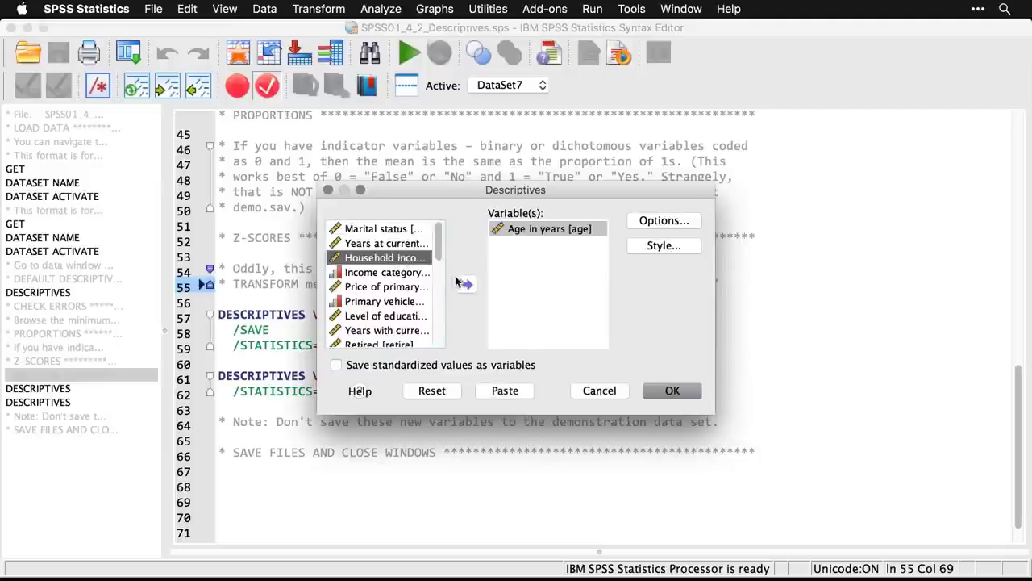
{"action": "left_click", "coordinate": [467, 285]}
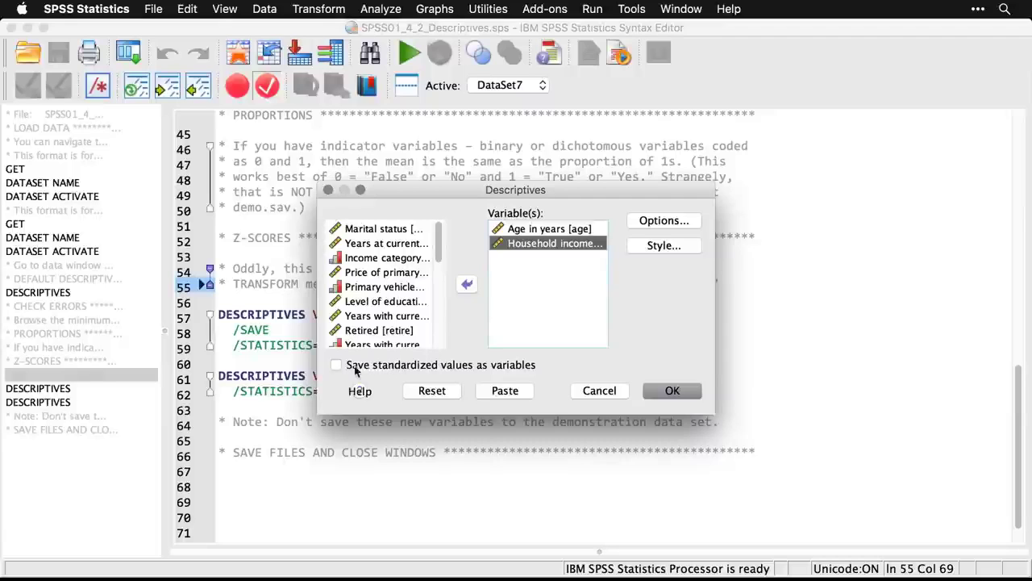
{"action": "left_click", "coordinate": [337, 366]}
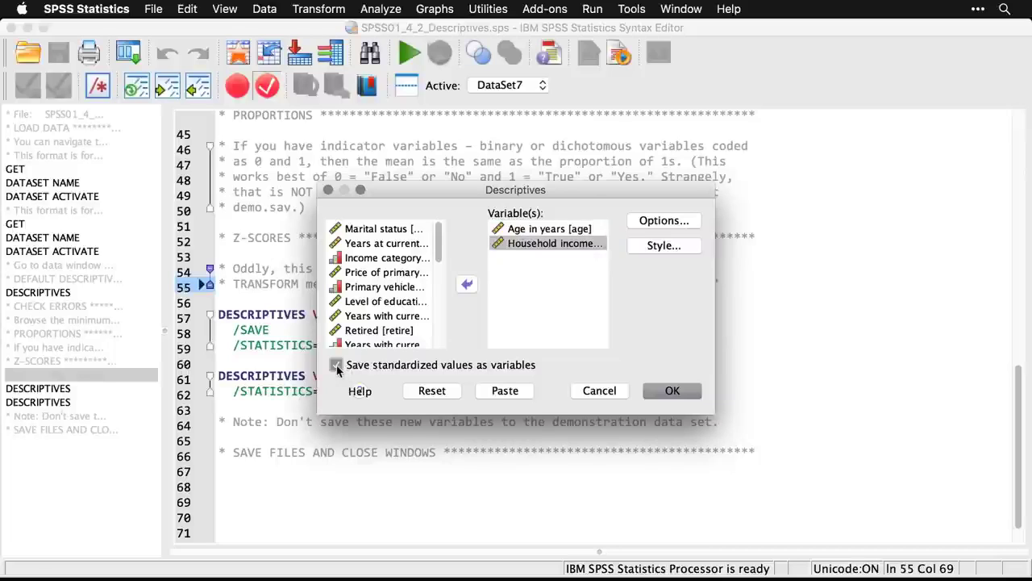
{"action": "left_click", "coordinate": [674, 392]}
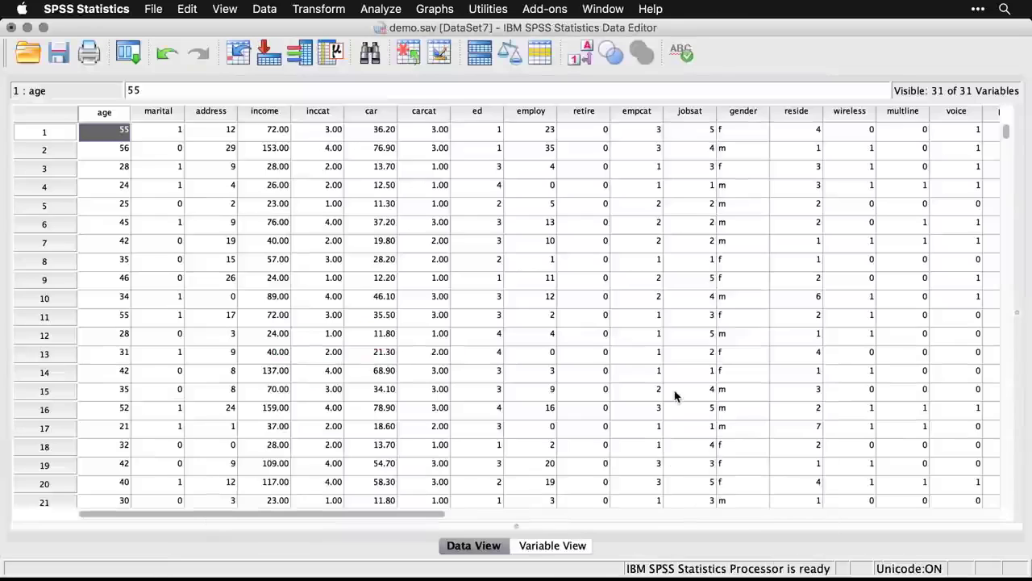
- Examine the Zage and Zincome columns at the end of the demo.sav data
{"action": "left_click_drag", "start_coordinate": [422, 515], "coordinate": [847, 522]}
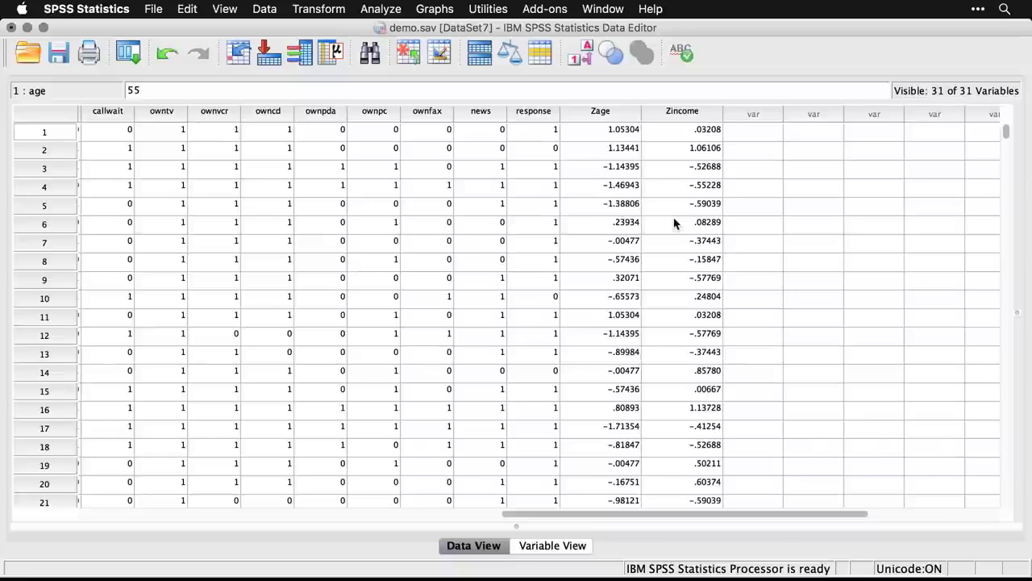
{"action": "scroll", "coordinate": [675, 224], "scroll_direction": "down", "scroll_amount": 13}
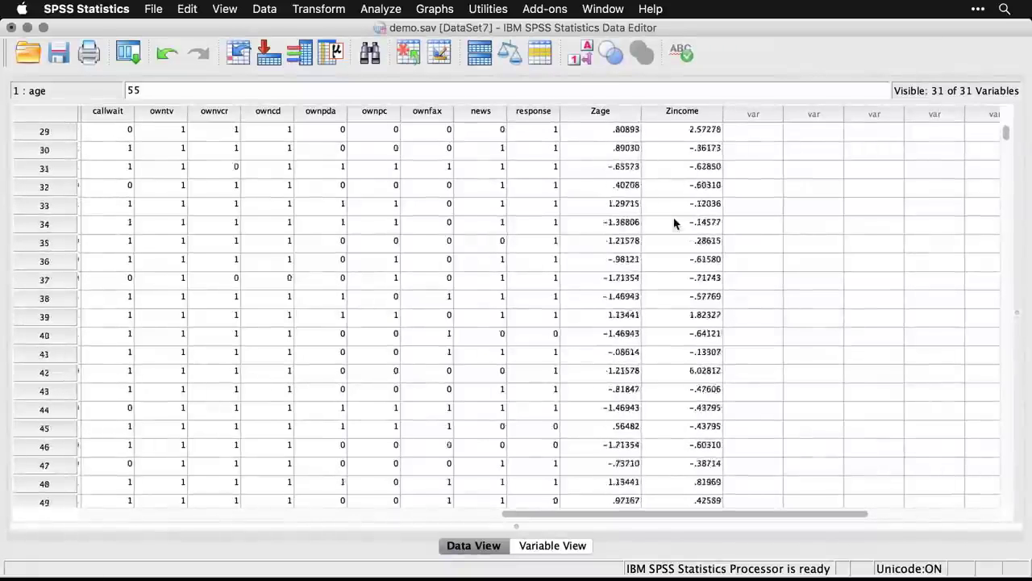
{"action": "scroll", "coordinate": [675, 223], "scroll_direction": "down", "scroll_amount": 1}
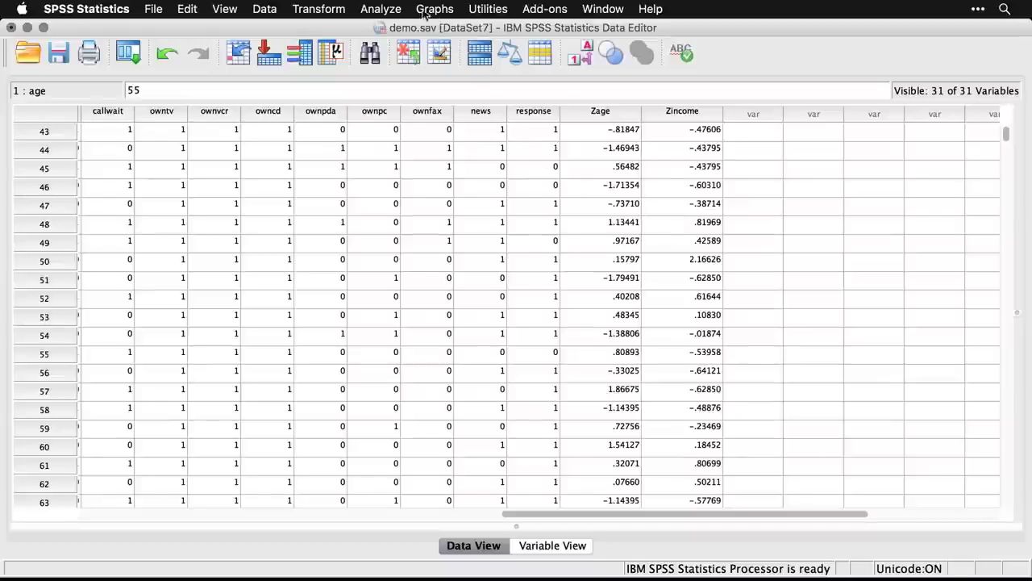
- Run Descriptives on only the Z-score variables for age and household income, and check their means and standard deviations in the output
{"action": "left_click", "coordinate": [394, 9]}
{"action": "mouse_move", "coordinate": [397, 45]}
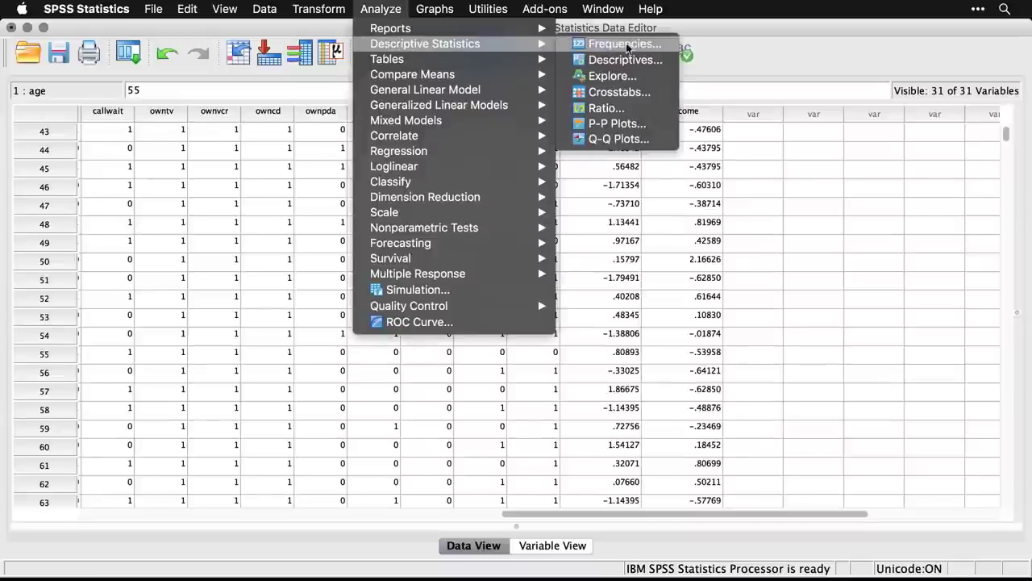
{"action": "left_click", "coordinate": [662, 61]}
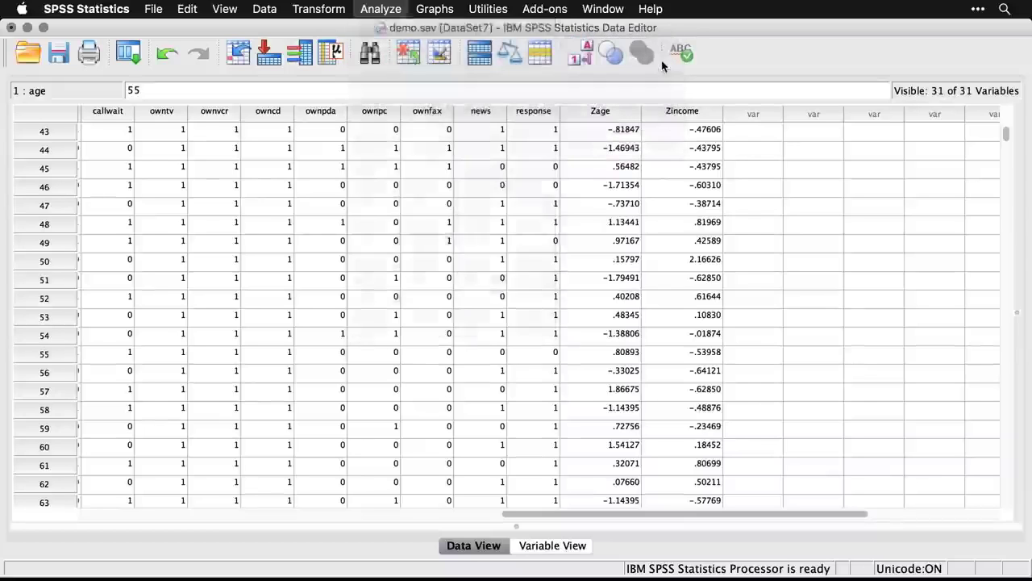
{"action": "left_click", "coordinate": [432, 390]}
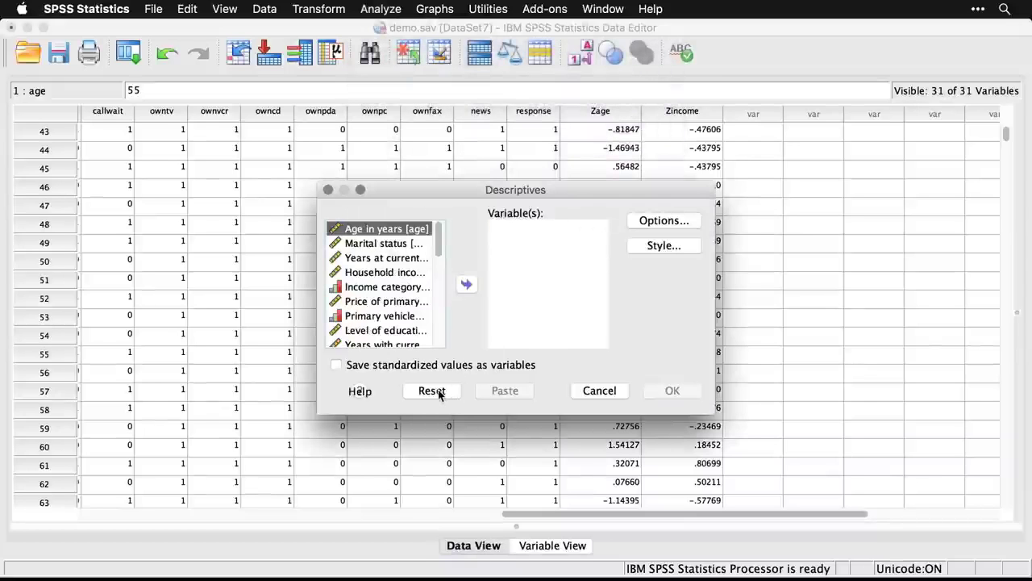
{"action": "scroll", "coordinate": [438, 289], "scroll_direction": "down", "scroll_amount": 2}
{"action": "scroll", "coordinate": [438, 289], "scroll_direction": "down", "scroll_amount": 5}
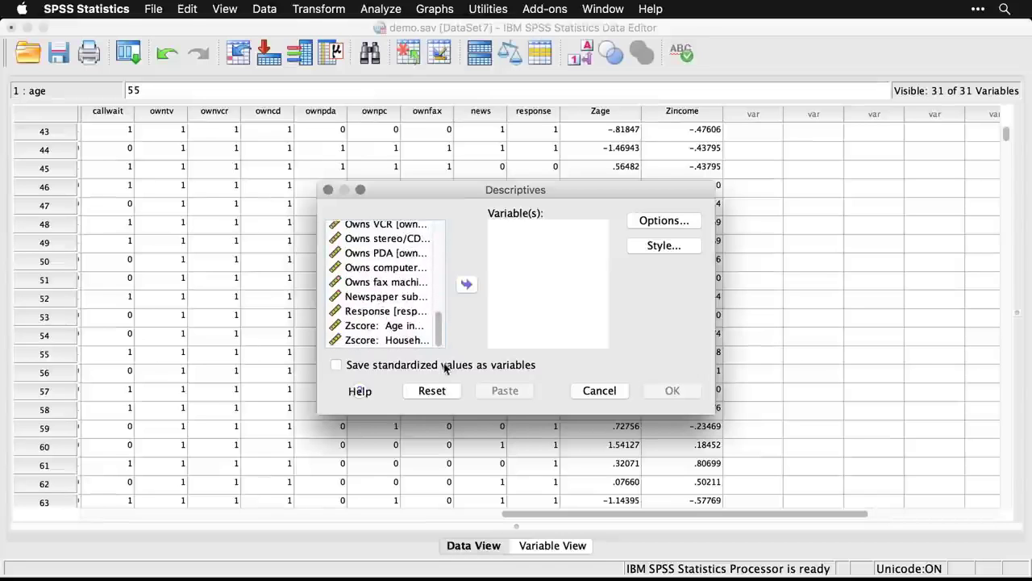
{"action": "left_click", "coordinate": [385, 327]}
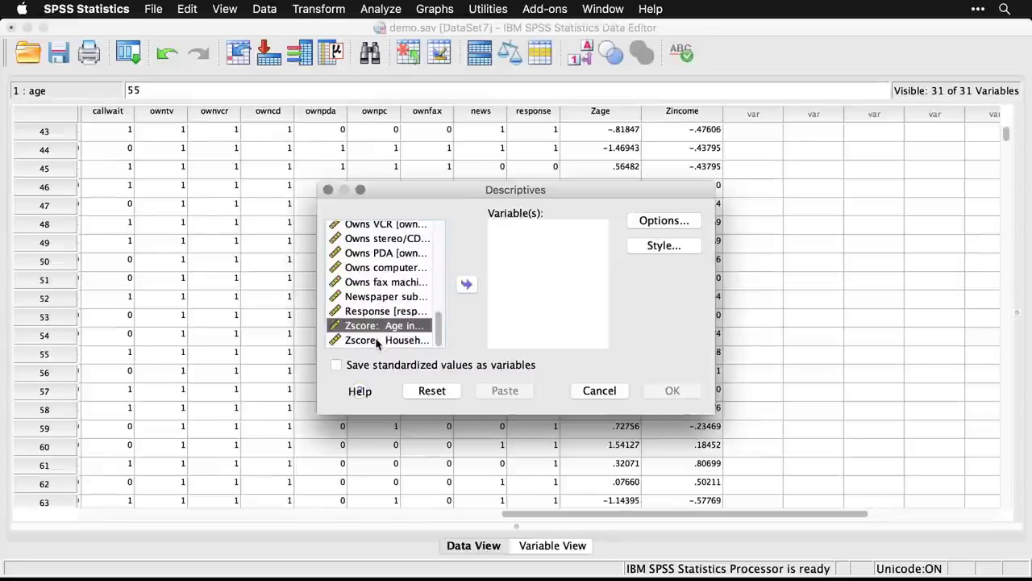
{"action": "left_click", "coordinate": [375, 339], "text": "shift"}
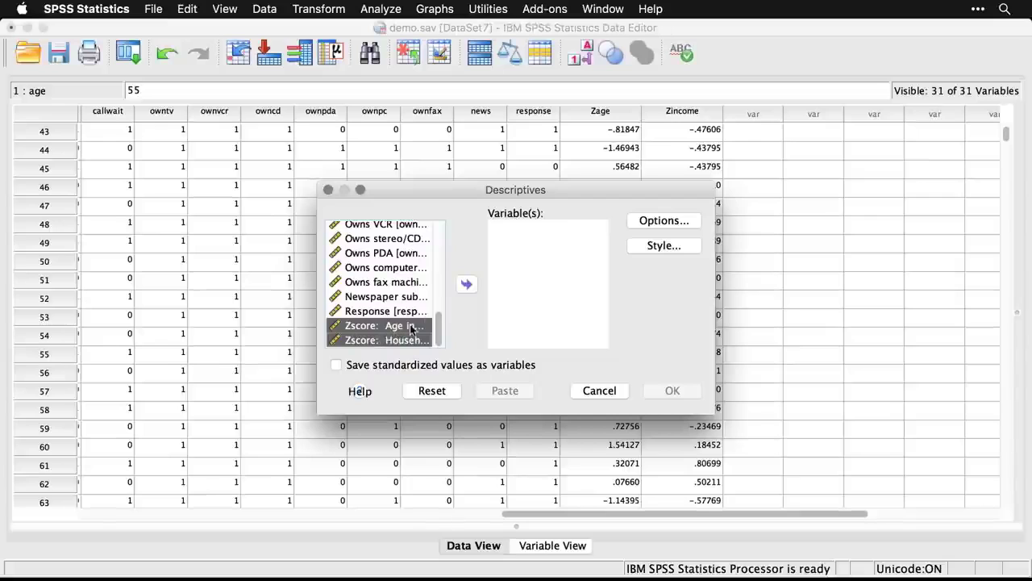
{"action": "left_click", "coordinate": [468, 285]}
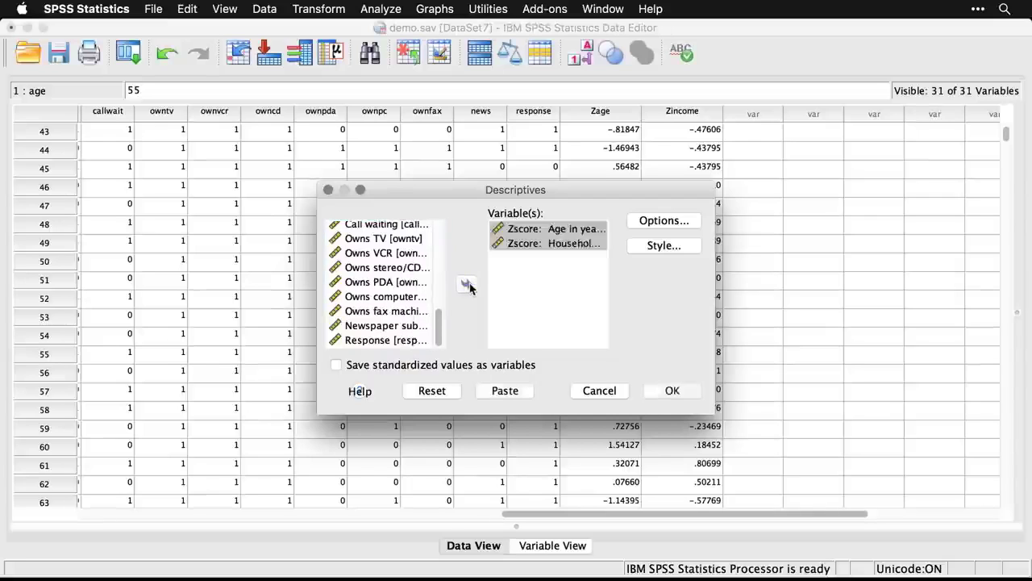
{"action": "left_click", "coordinate": [673, 394]}
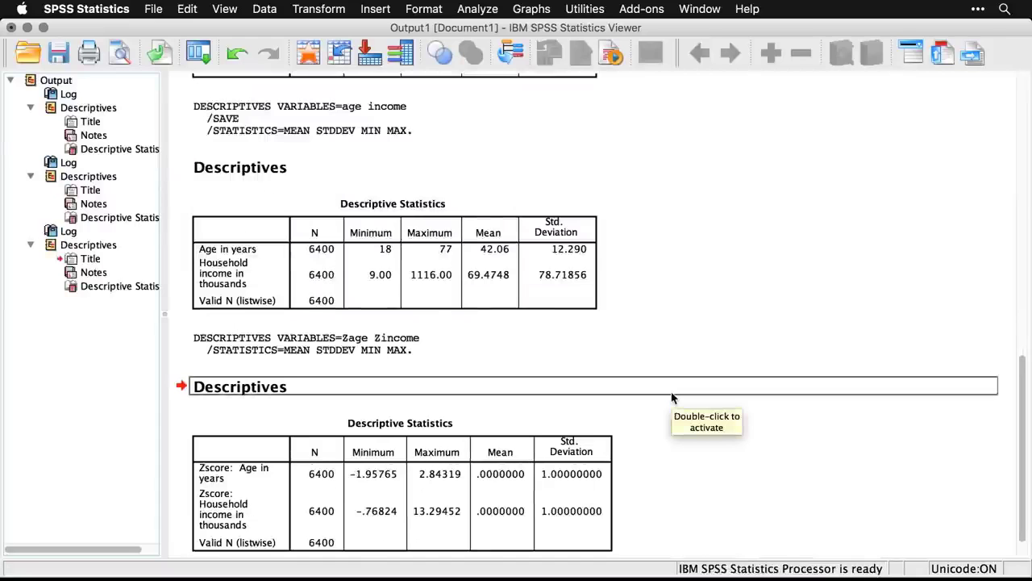
{"action": "left_click", "coordinate": [500, 498]}
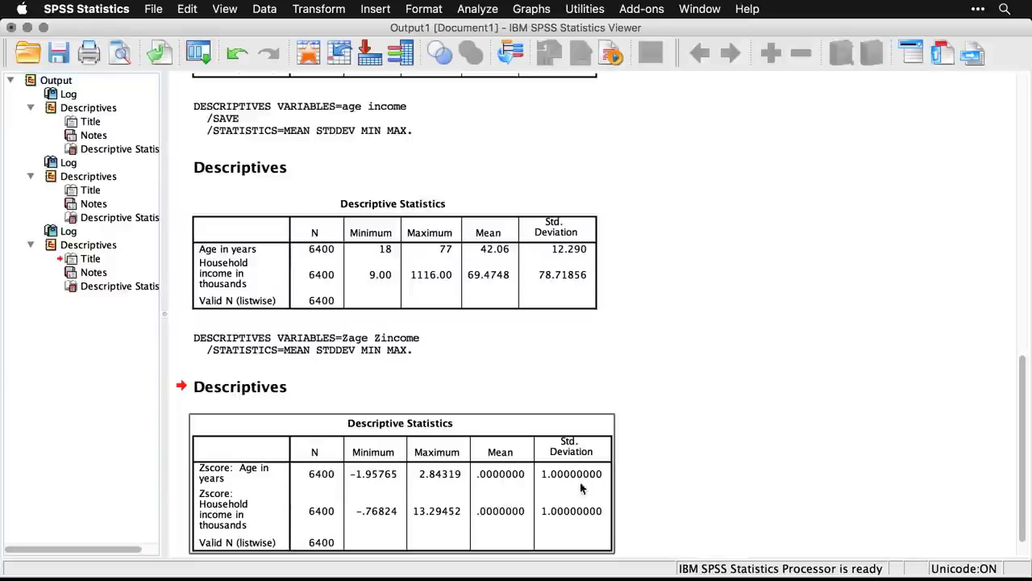
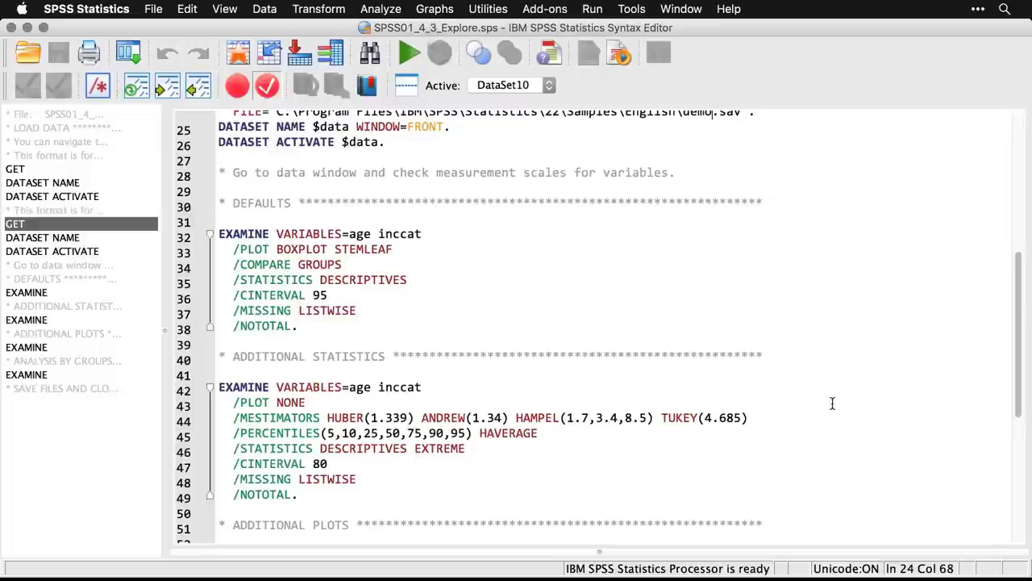
- Run Explore with age and income category as dependent variables, keeping the default statistics and plots
{"action": "left_click", "coordinate": [388, 7]}
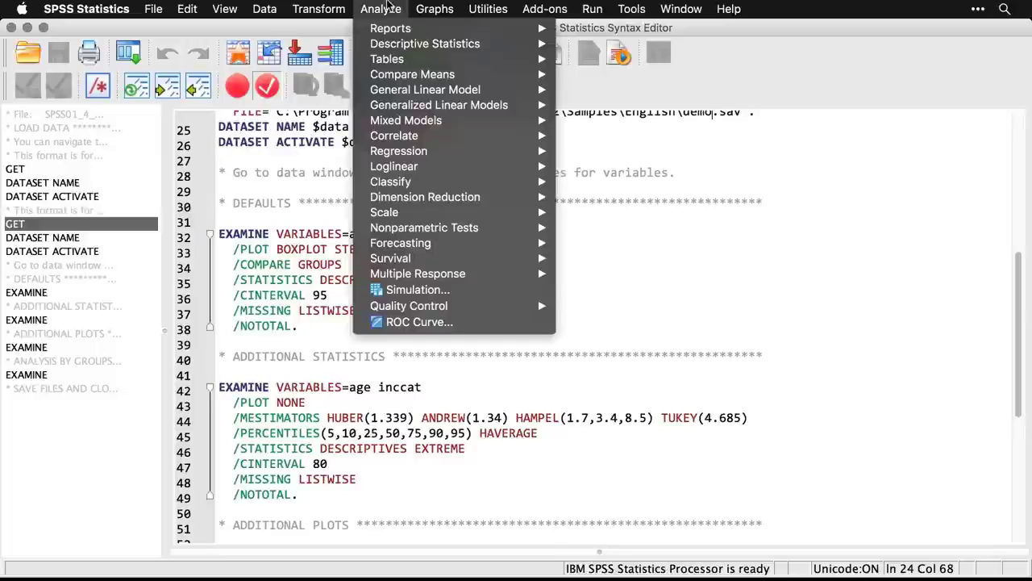
{"action": "mouse_move", "coordinate": [405, 47]}
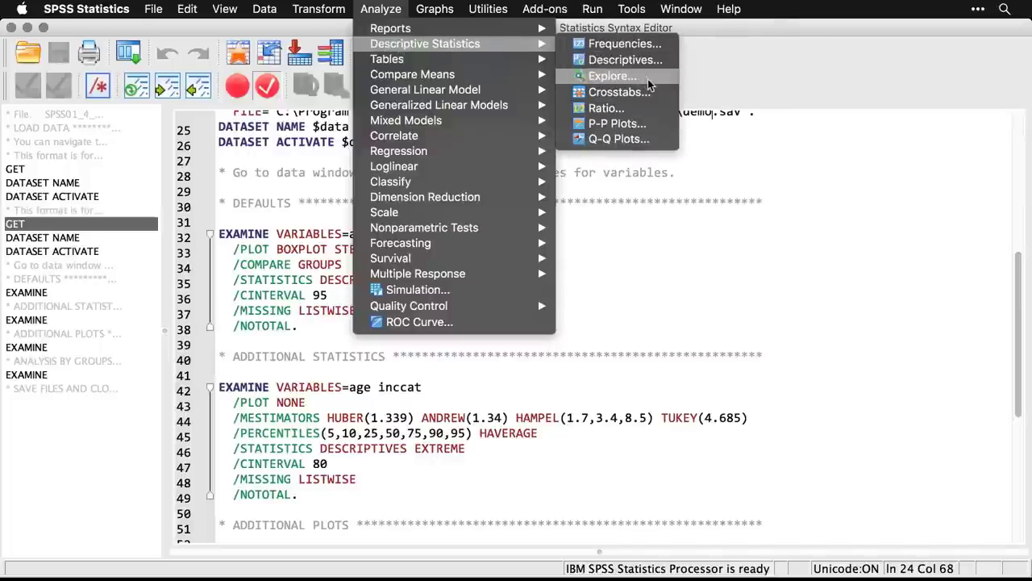
{"action": "left_click", "coordinate": [613, 76]}
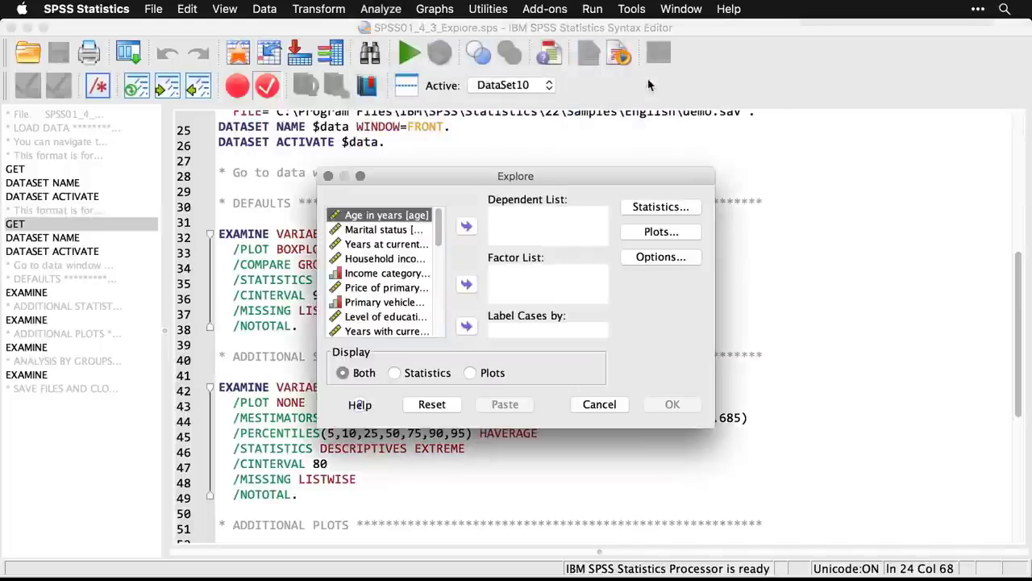
{"action": "left_click", "coordinate": [466, 228]}
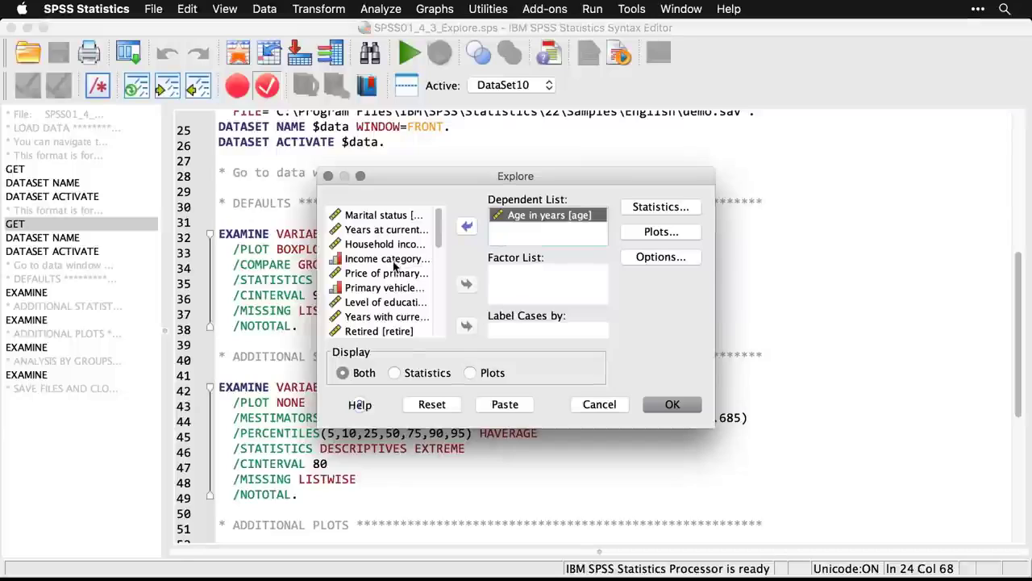
{"action": "left_click", "coordinate": [394, 260]}
{"action": "left_click", "coordinate": [467, 226]}
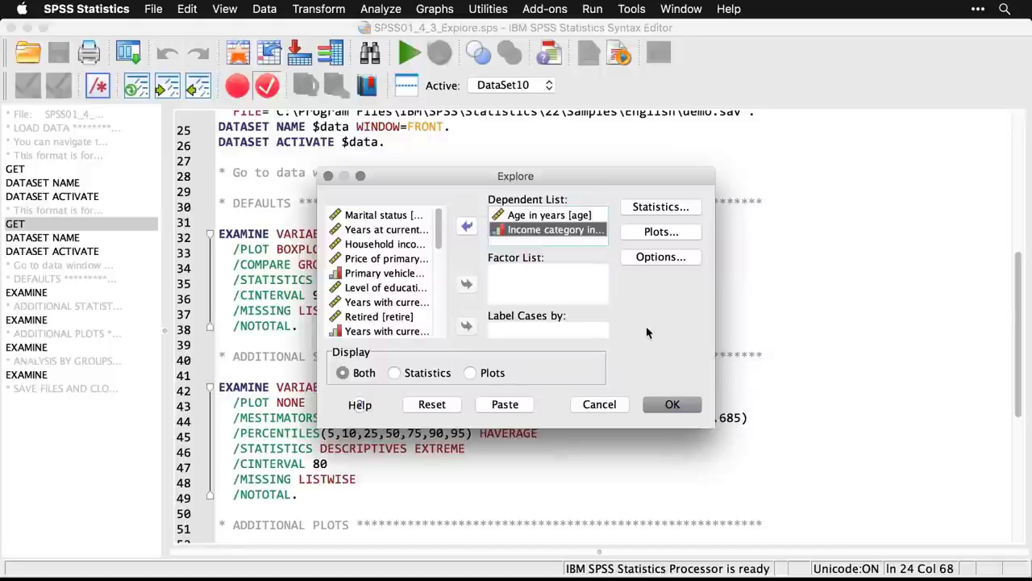
{"action": "left_click", "coordinate": [673, 405]}
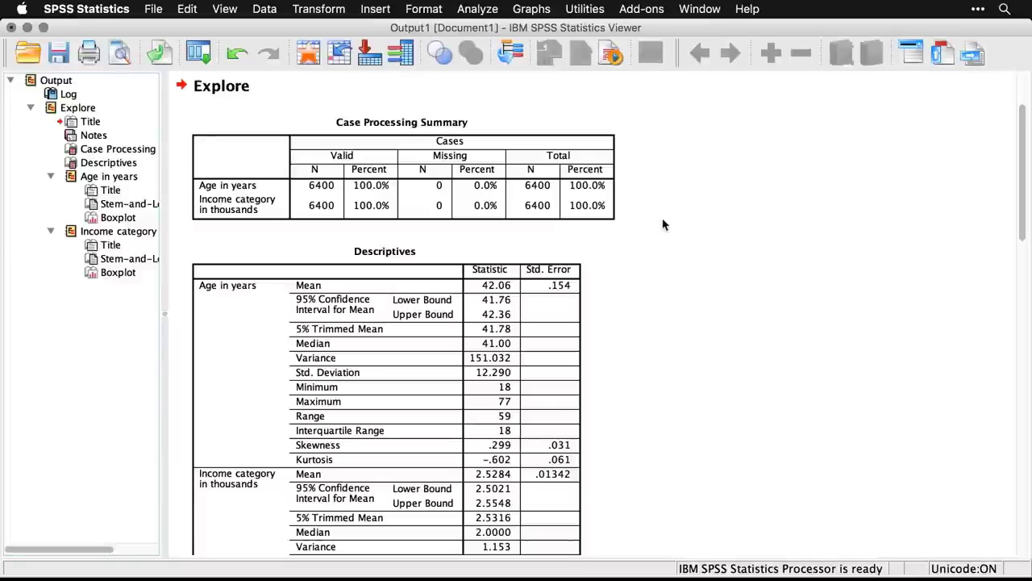
- Examine the Explore output's Descriptives table for age in years and income category
{"action": "scroll", "coordinate": [663, 224], "scroll_direction": "down", "scroll_amount": 3}
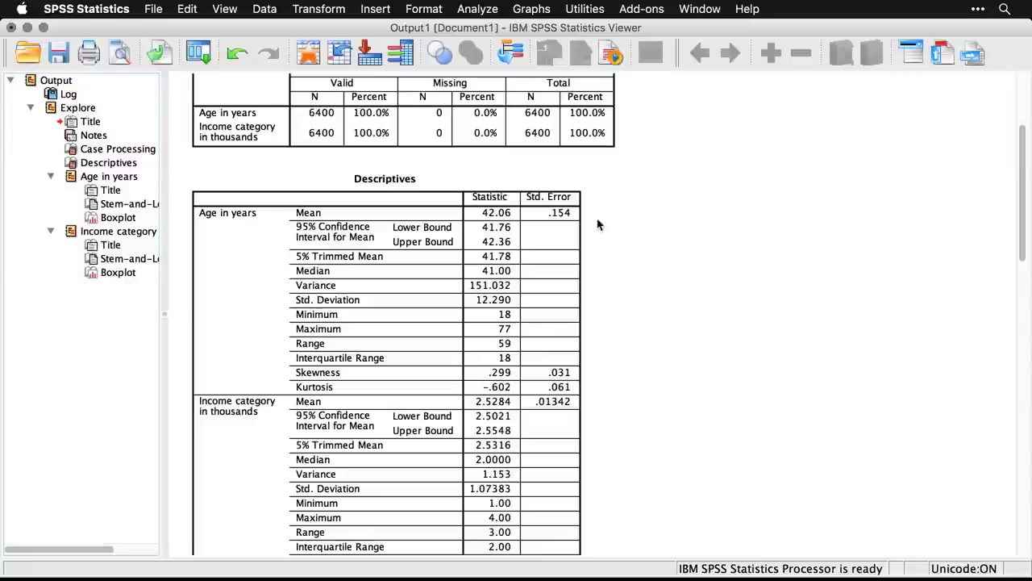
{"action": "left_click", "coordinate": [579, 228]}
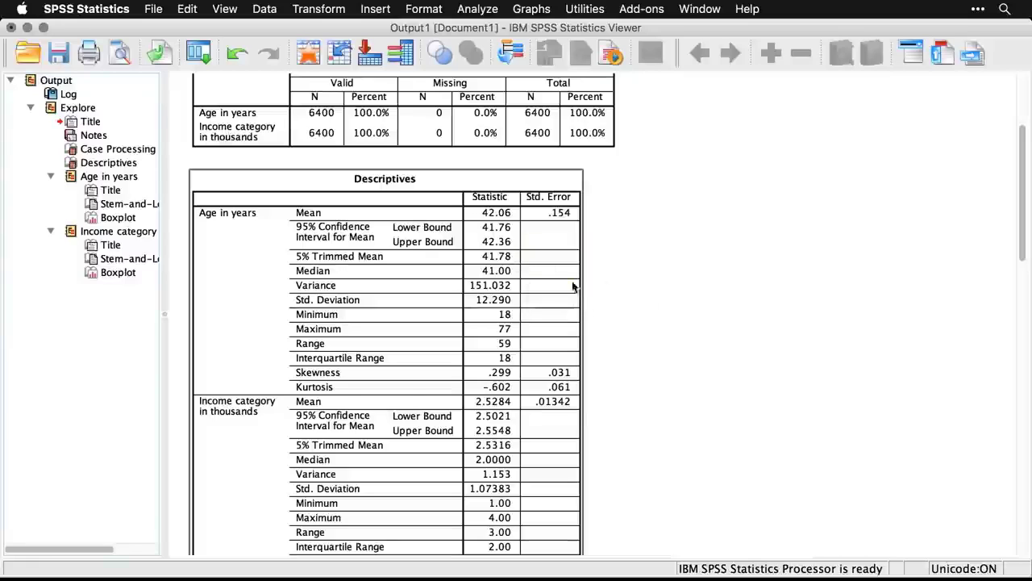
{"action": "left_click", "coordinate": [626, 304]}
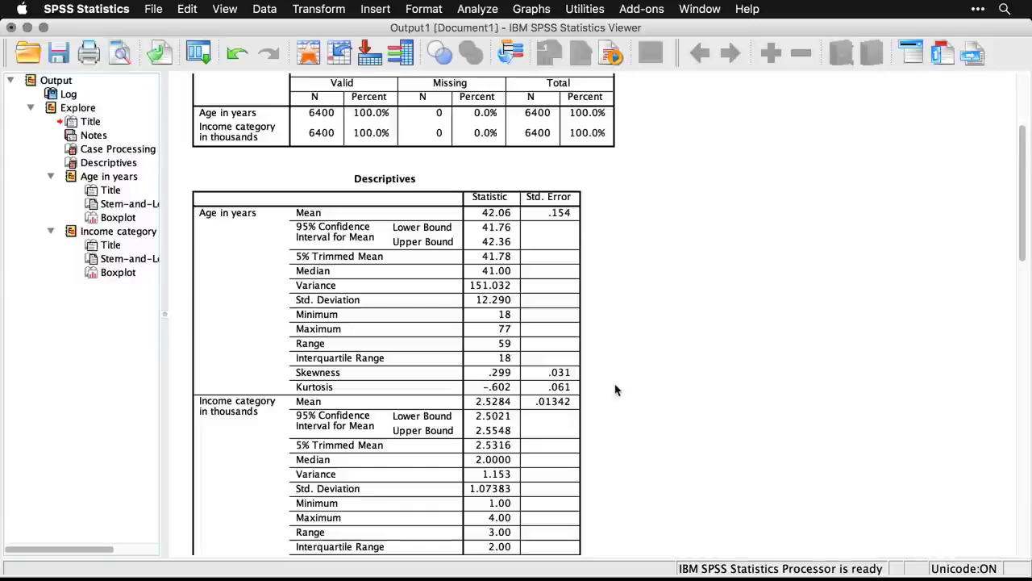
- Examine the Explore output's descriptives, stem-and-leaf plots and boxplots for age in years and income category
{"action": "scroll", "coordinate": [615, 389], "scroll_direction": "down", "scroll_amount": 2}
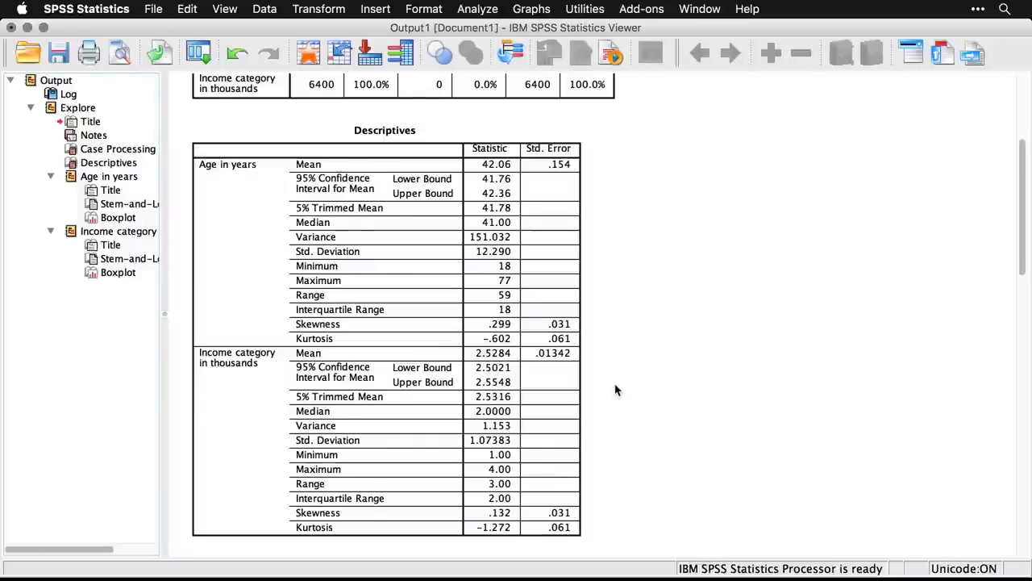
{"action": "scroll", "coordinate": [616, 390], "scroll_direction": "down", "scroll_amount": 1}
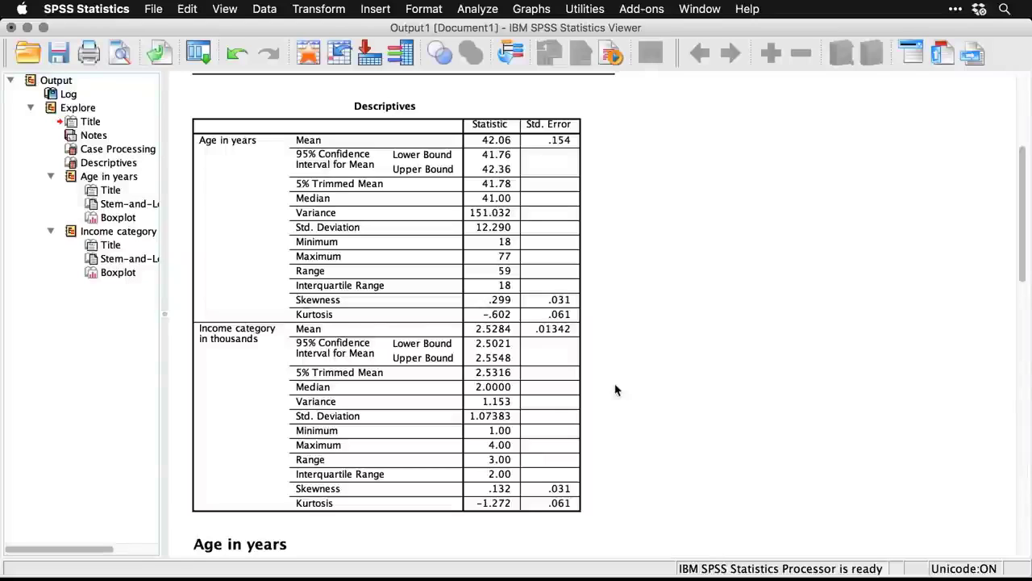
{"action": "scroll", "coordinate": [615, 391], "scroll_direction": "down", "scroll_amount": 10}
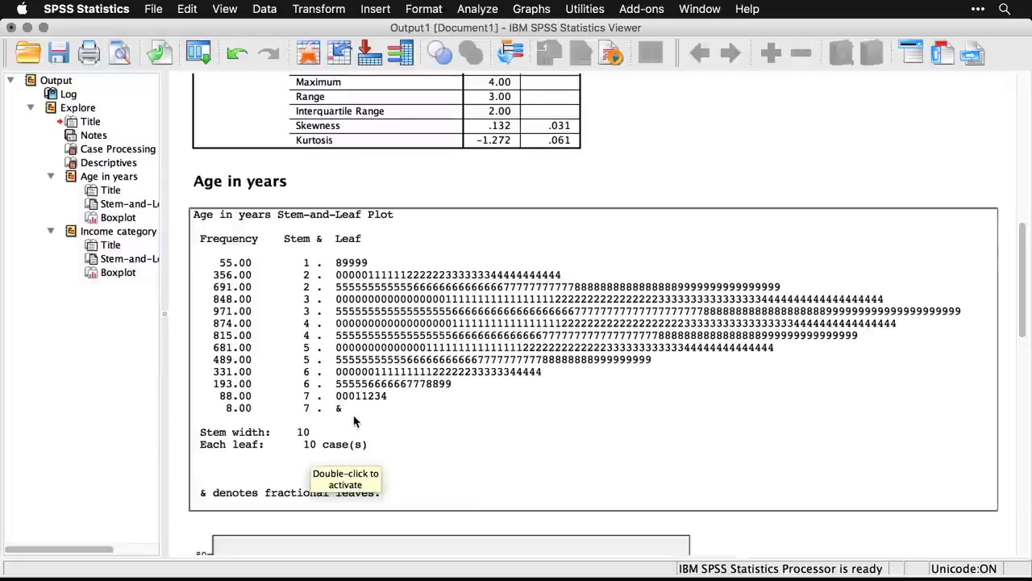
{"action": "scroll", "coordinate": [353, 420], "scroll_direction": "down", "scroll_amount": 10}
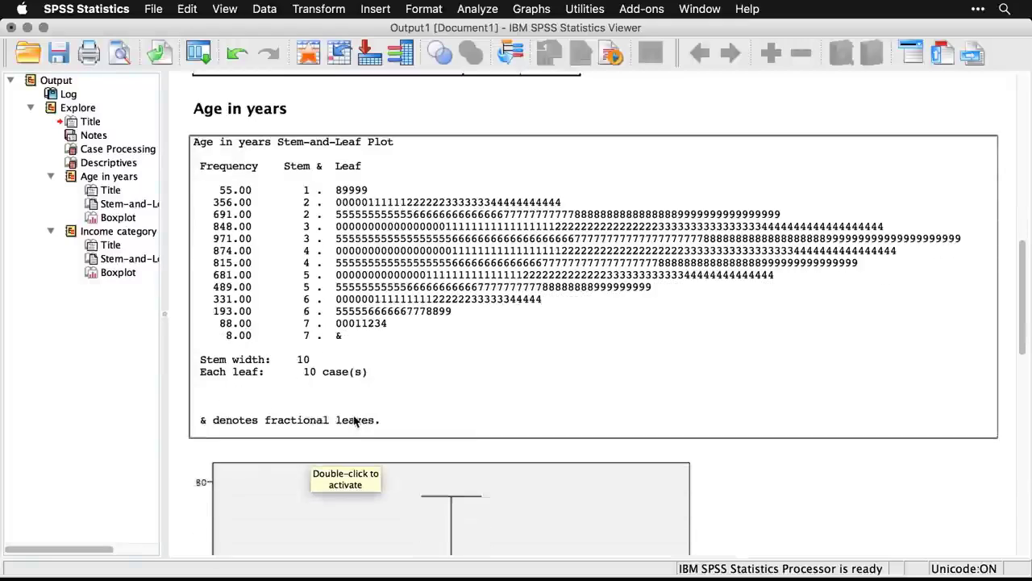
{"action": "scroll", "coordinate": [353, 420], "scroll_direction": "down", "scroll_amount": 2}
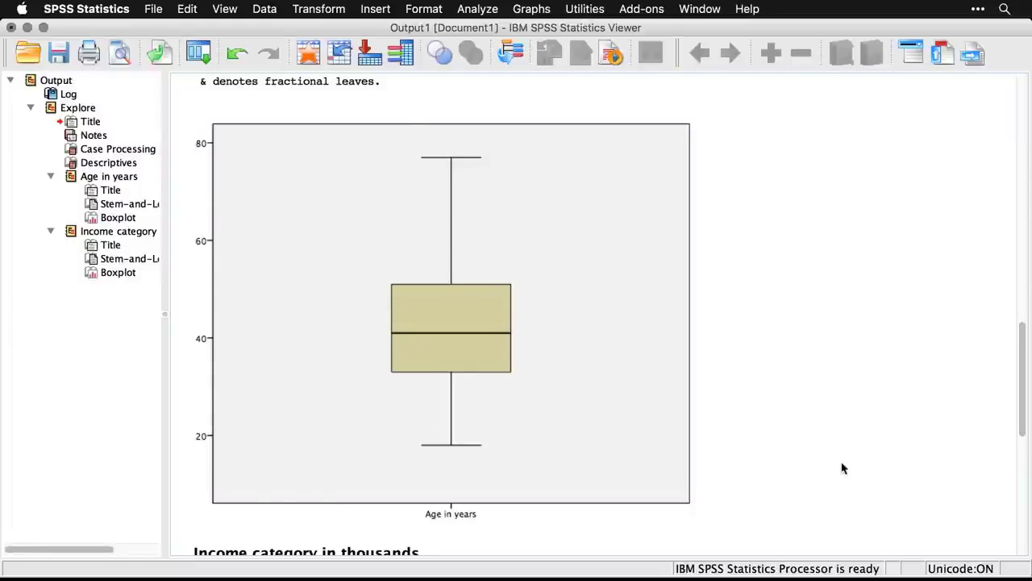
{"action": "scroll", "coordinate": [842, 468], "scroll_direction": "down", "scroll_amount": 10}
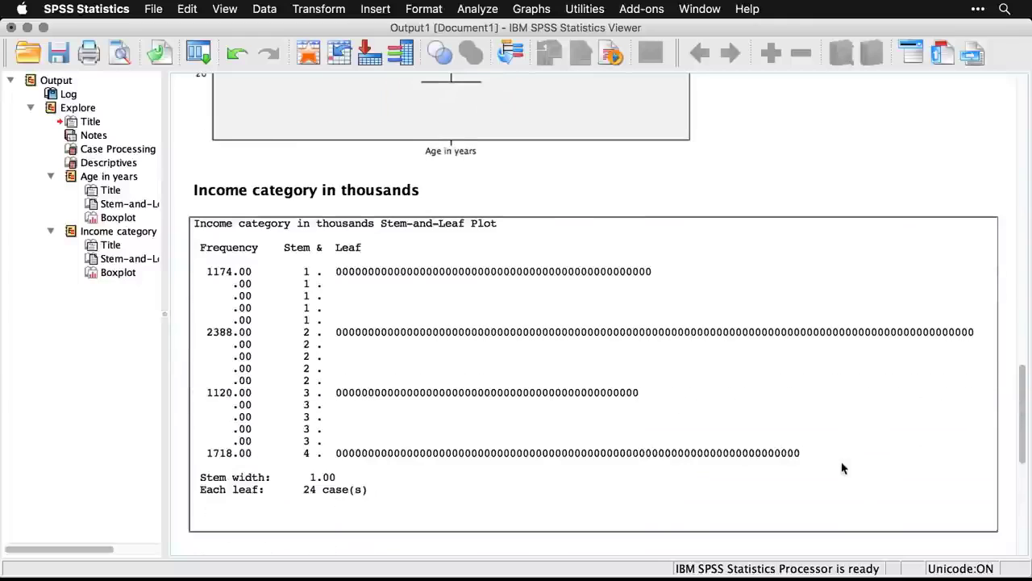
{"action": "scroll", "coordinate": [842, 467], "scroll_direction": "down", "scroll_amount": 2}
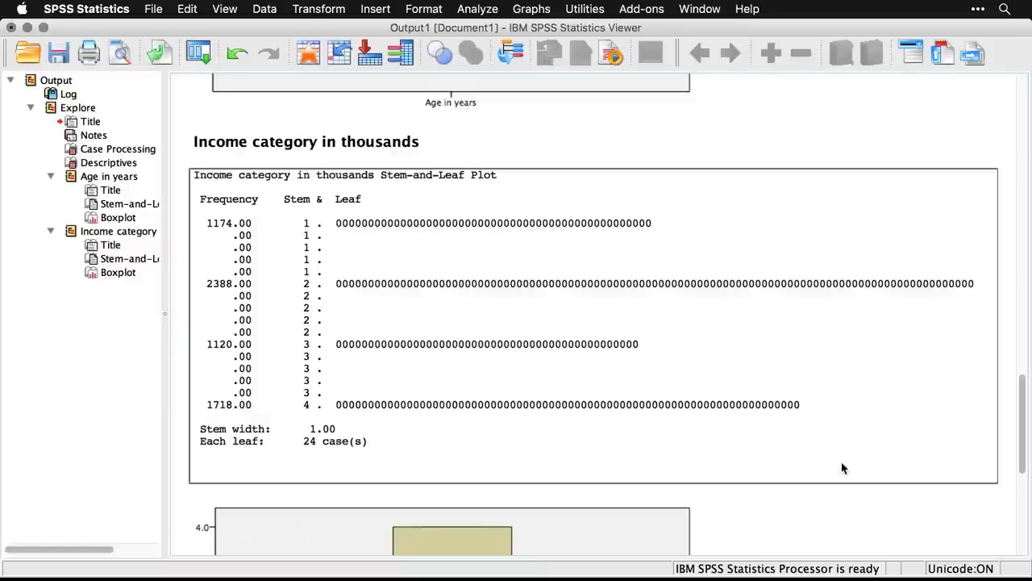
{"action": "scroll", "coordinate": [842, 467], "scroll_direction": "down", "scroll_amount": 10}
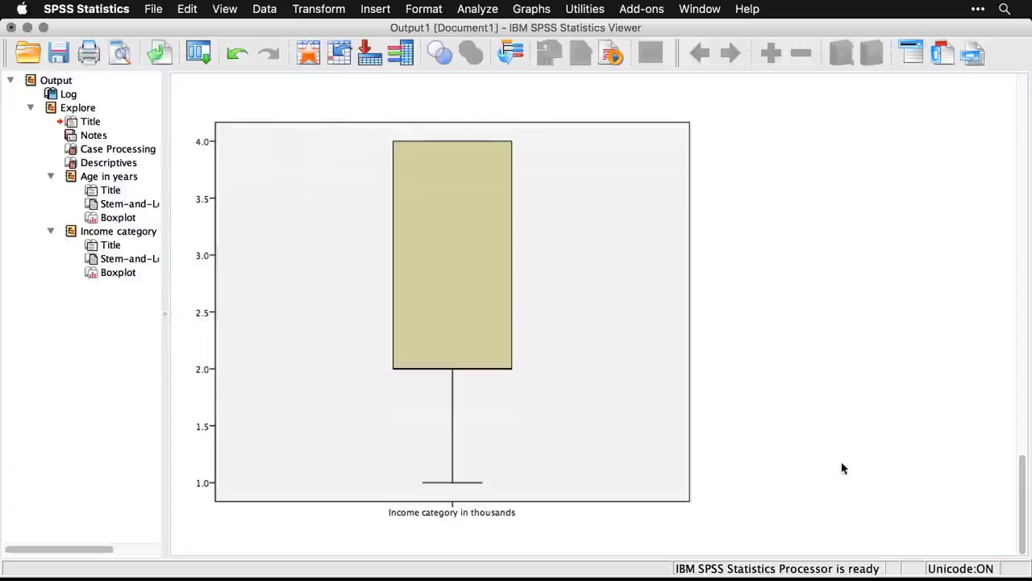
- Reopen the Explore dialog from the syntax window, keeping age and income category as dependents, and limit the display to statistics
{"action": "key", "text": "super+grave"}
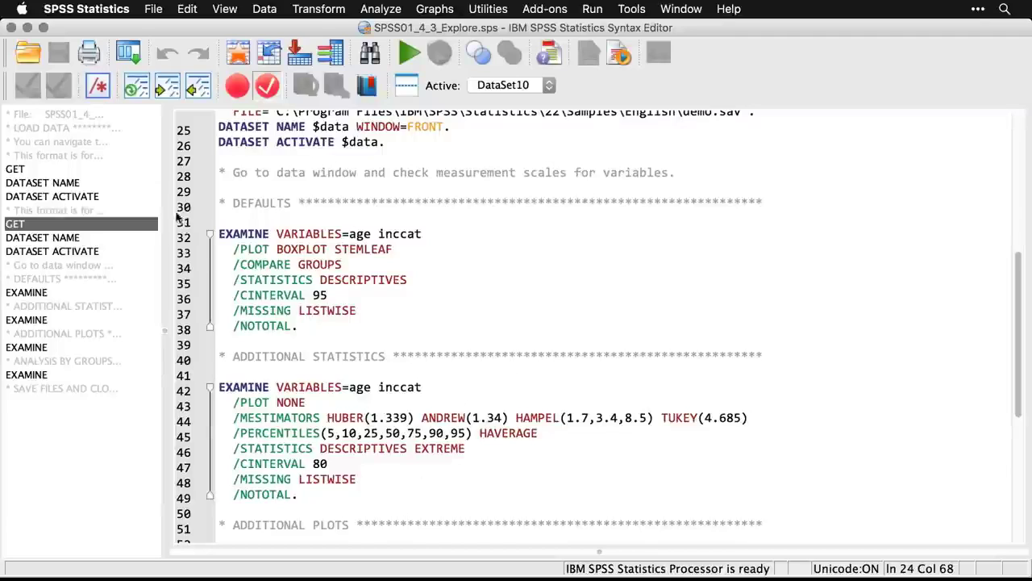
{"action": "left_click", "coordinate": [131, 54]}
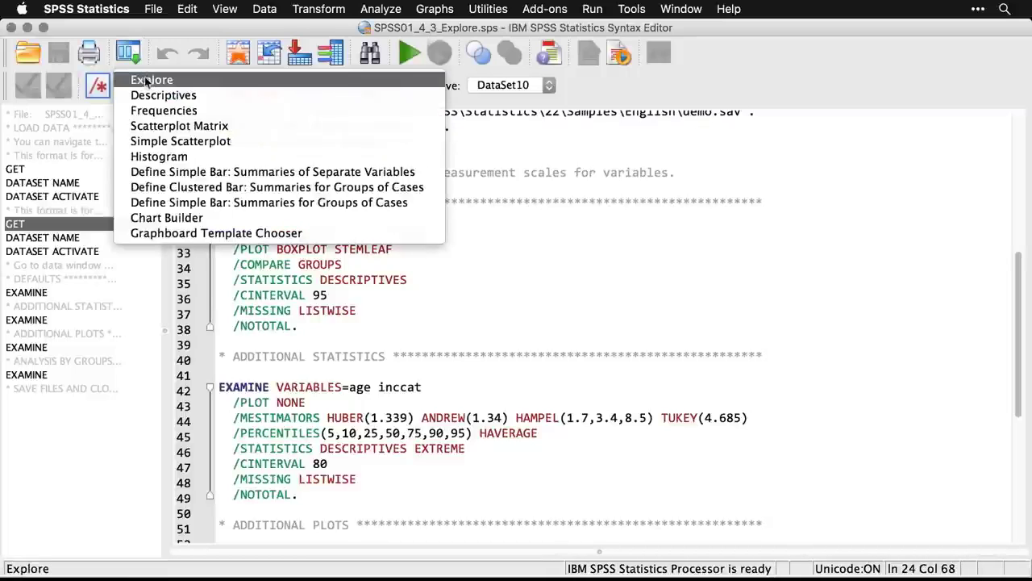
{"action": "left_click", "coordinate": [147, 80]}
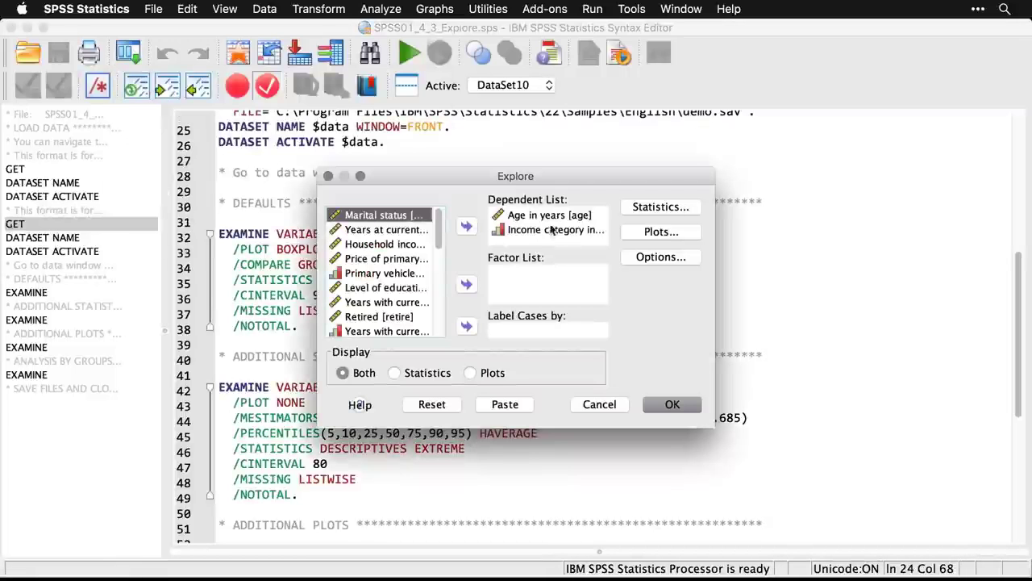
{"action": "left_click", "coordinate": [394, 374]}
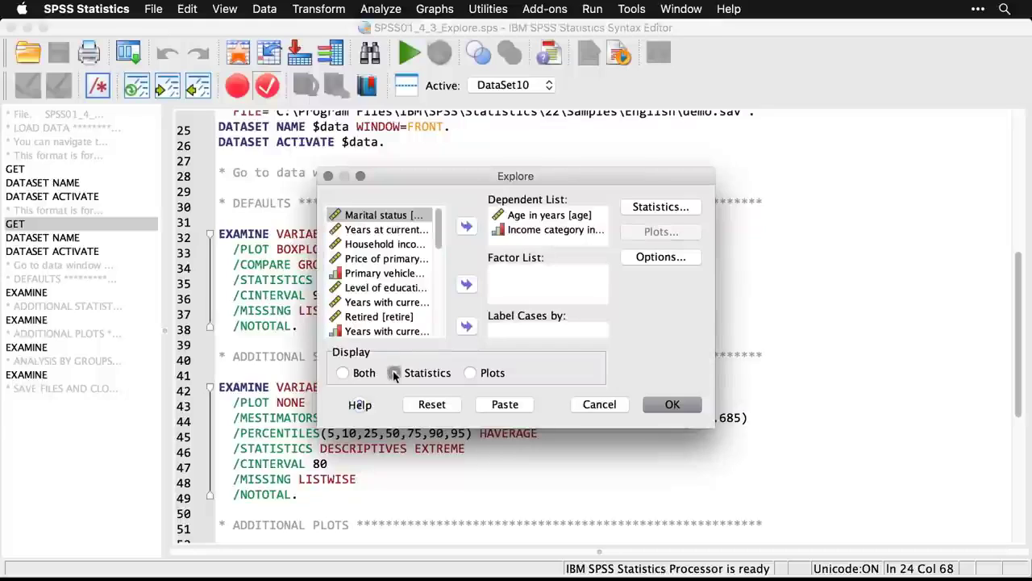
- Set the confidence interval for the mean to 80%, add M-estimators, outliers and percentiles, and run Explore
{"action": "left_click", "coordinate": [675, 215]}
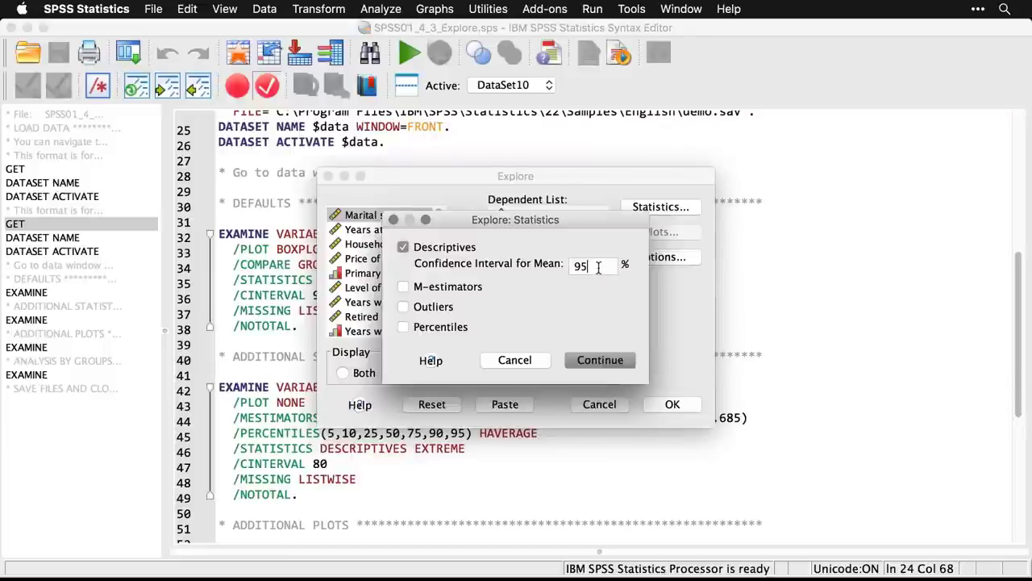
{"action": "left_click_drag", "start_coordinate": [598, 267], "coordinate": [558, 267]}
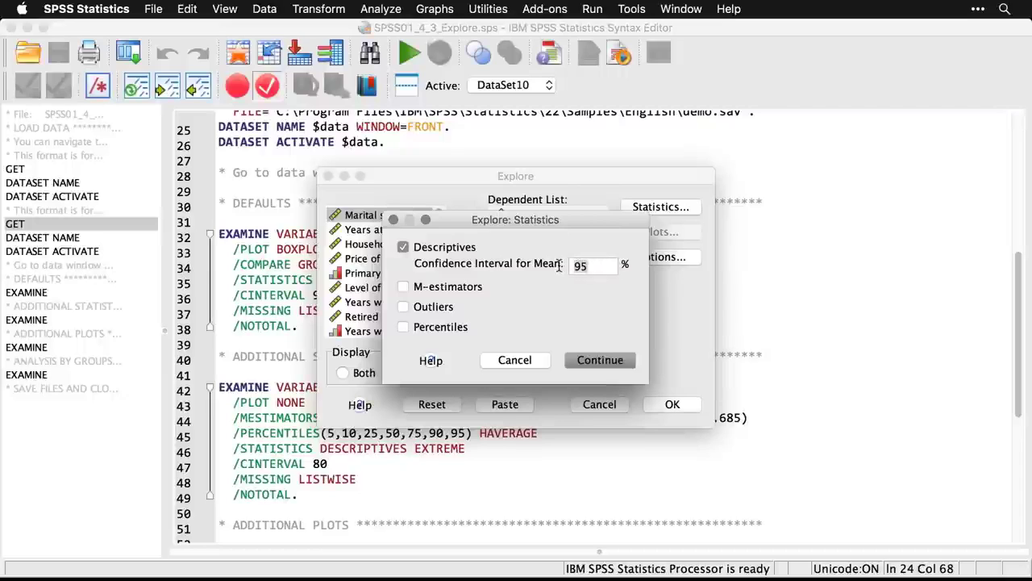
{"action": "type", "text": "80"}
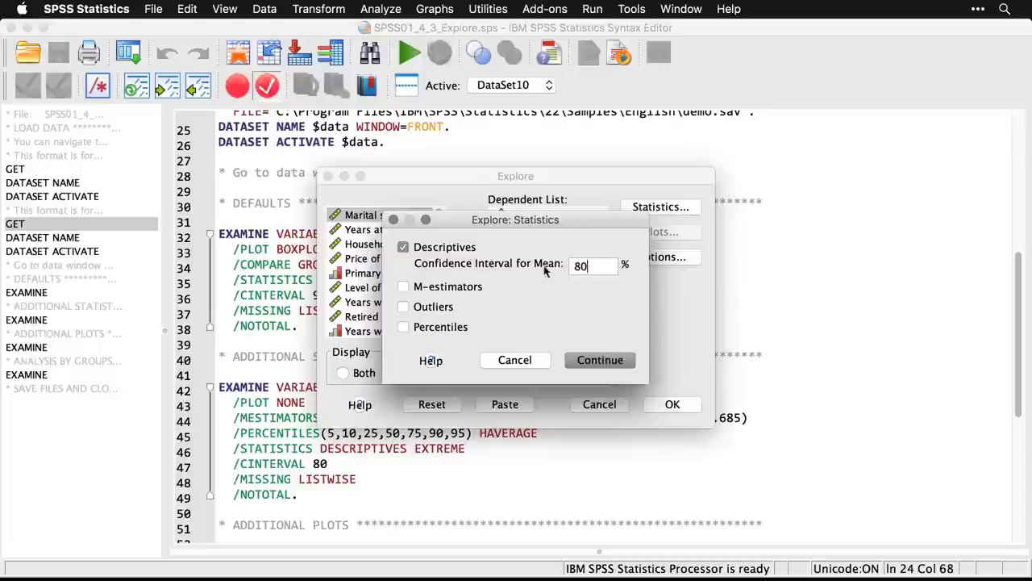
{"action": "left_click", "coordinate": [403, 287]}
{"action": "left_click", "coordinate": [403, 308]}
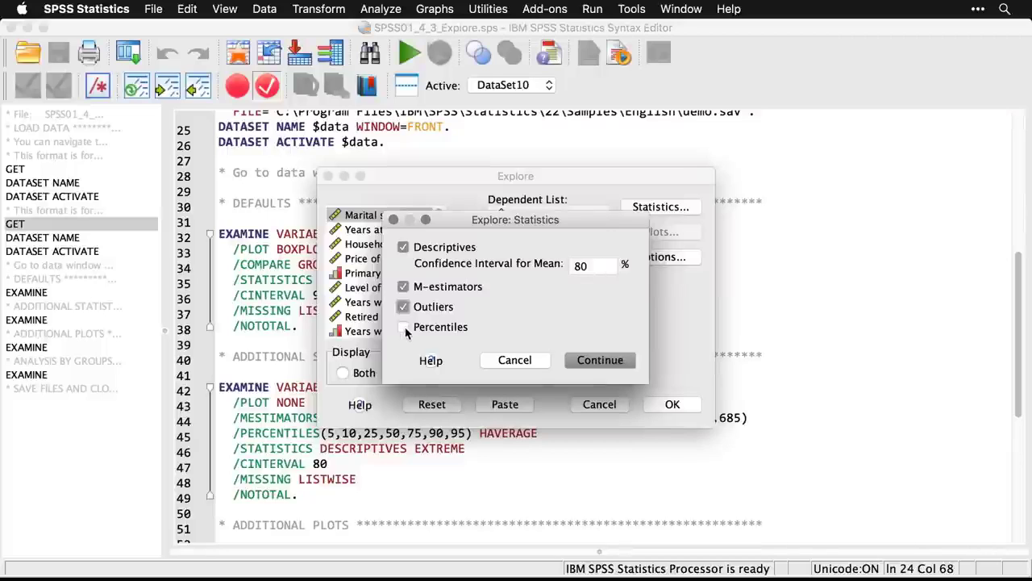
{"action": "left_click", "coordinate": [403, 328]}
{"action": "left_click", "coordinate": [600, 360]}
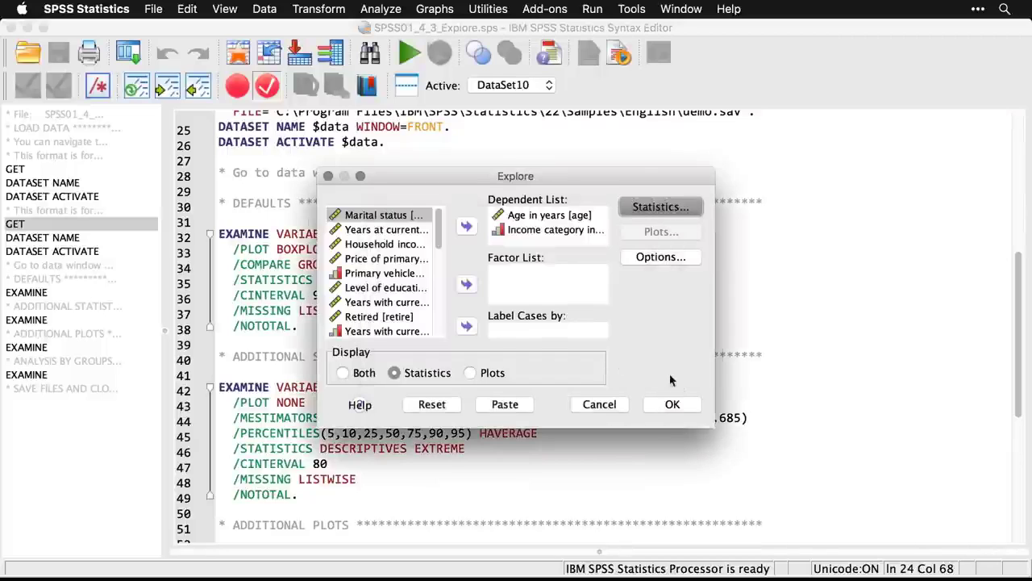
{"action": "left_click", "coordinate": [673, 404]}
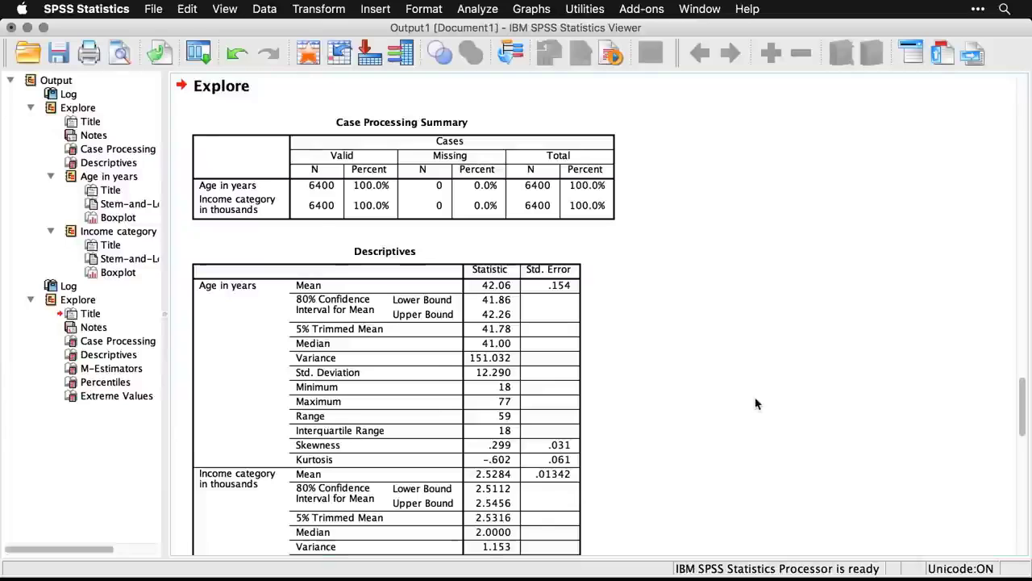
- Examine the new Descriptives and M-Estimators tables for age and income category, including the weighting constant footnotes
{"action": "scroll", "coordinate": [756, 403], "scroll_direction": "down", "scroll_amount": 5}
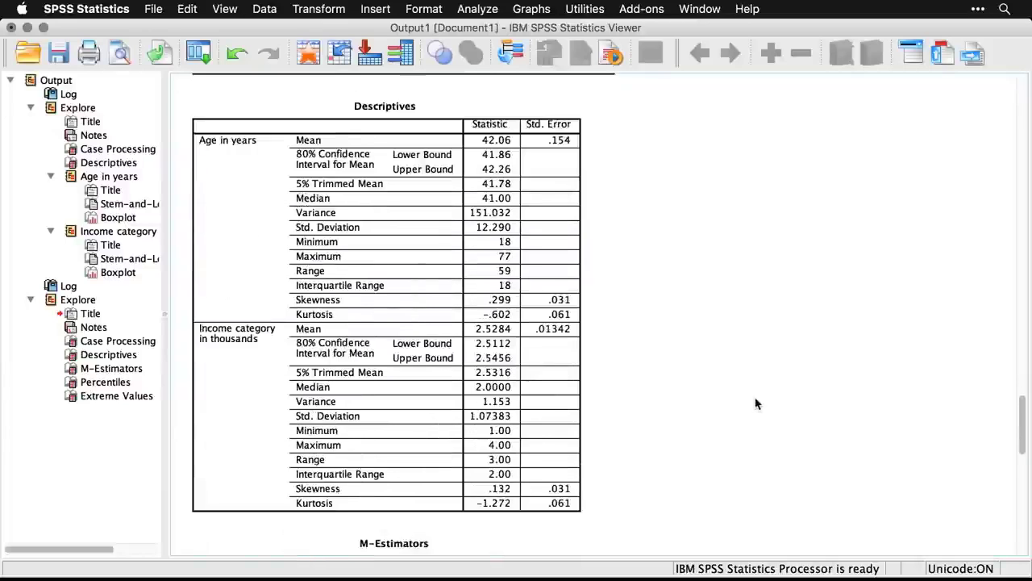
{"action": "scroll", "coordinate": [756, 404], "scroll_direction": "down", "scroll_amount": 6}
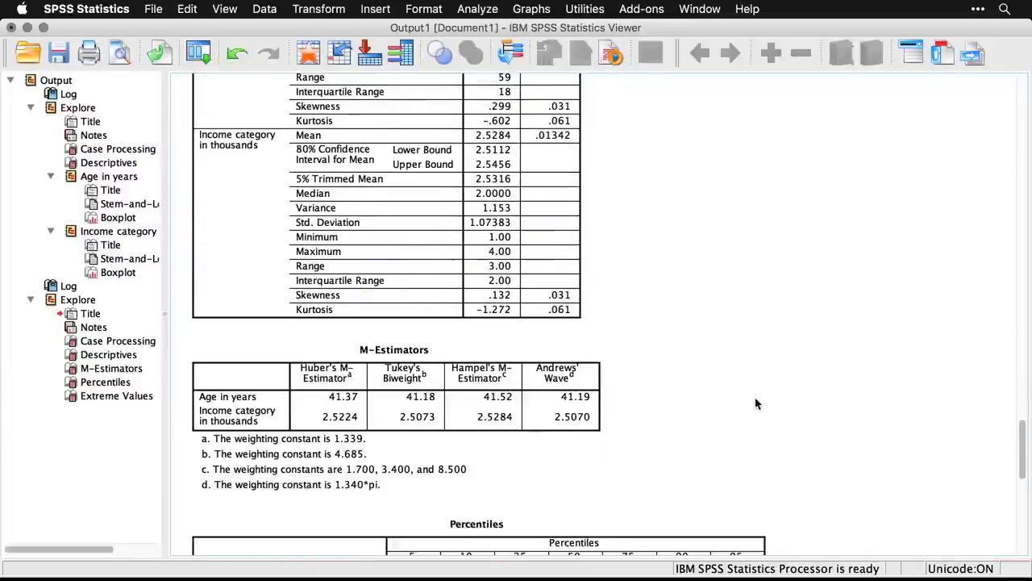
{"action": "scroll", "coordinate": [756, 403], "scroll_direction": "down", "scroll_amount": 2}
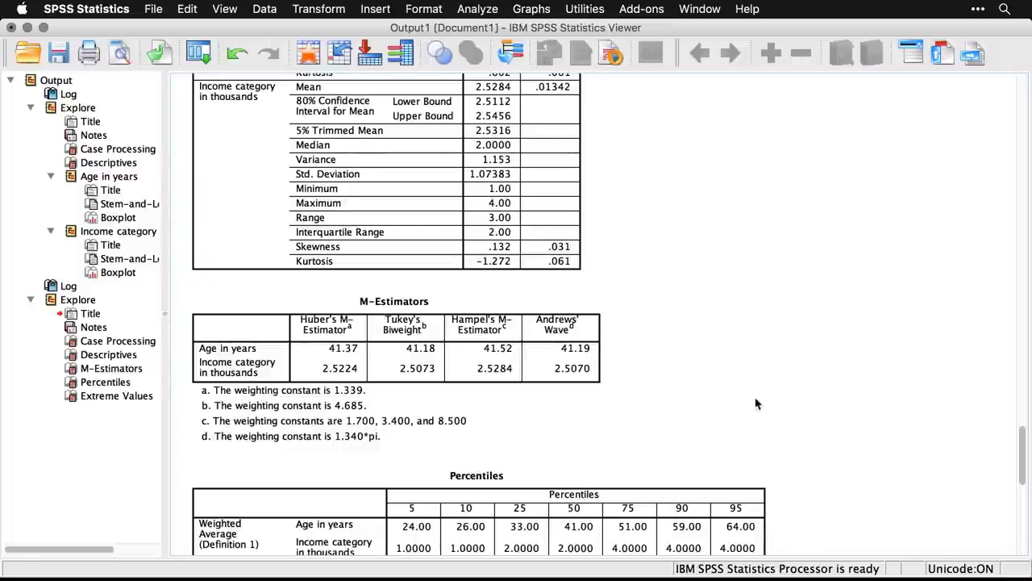
{"action": "left_click", "coordinate": [483, 376]}
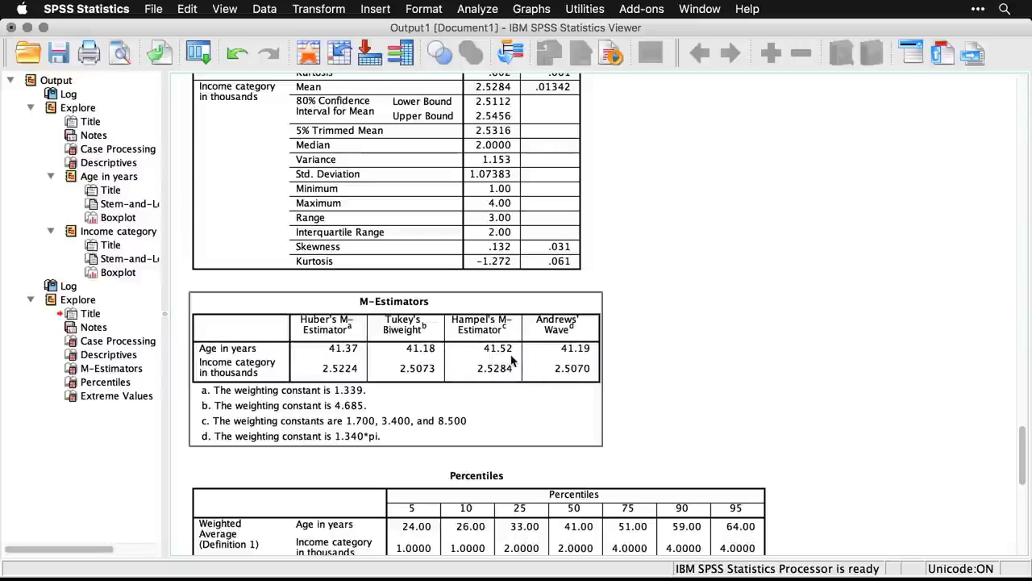
{"action": "left_click", "coordinate": [745, 482]}
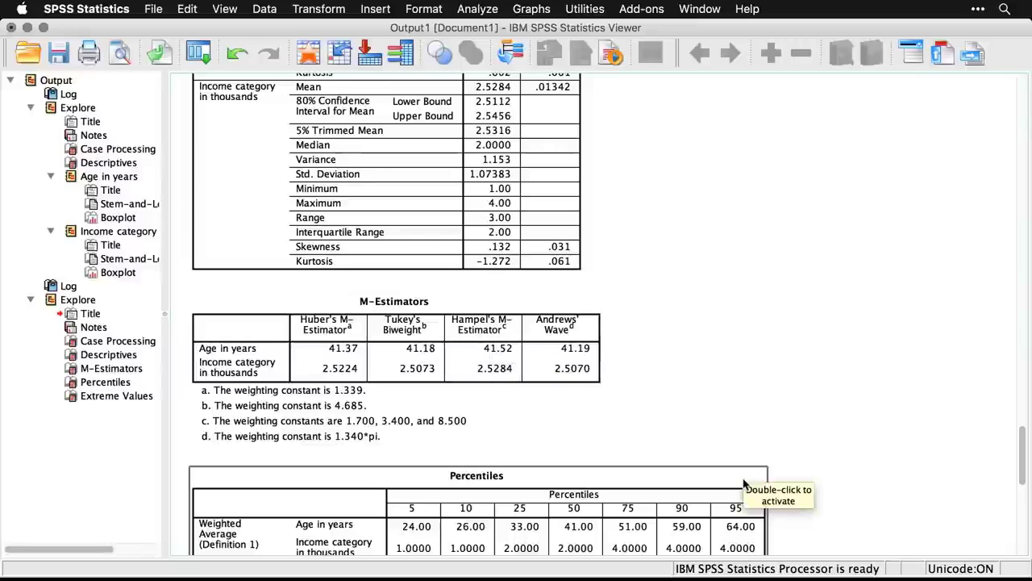
{"action": "left_click", "coordinate": [705, 402]}
{"action": "left_click", "coordinate": [342, 423]}
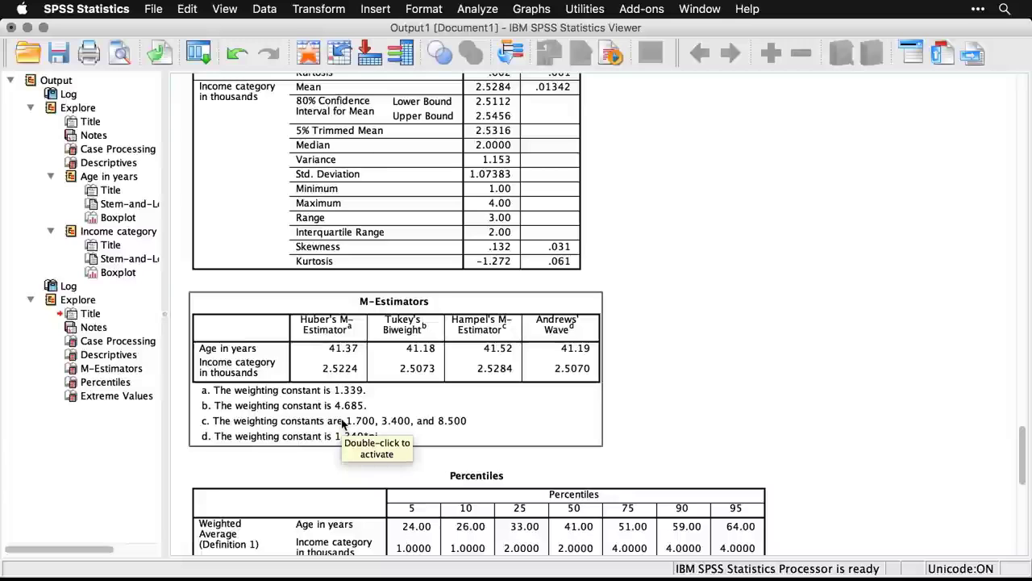
{"action": "left_click", "coordinate": [676, 392]}
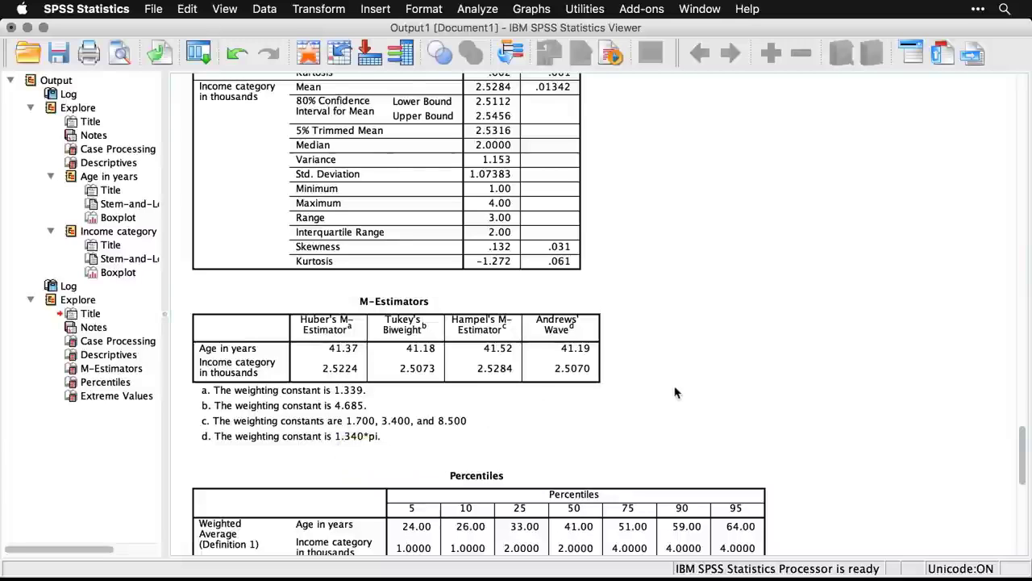
- Review the Percentiles and Extreme Values tables for age and income category in the output
{"action": "key", "text": "super+grave"}
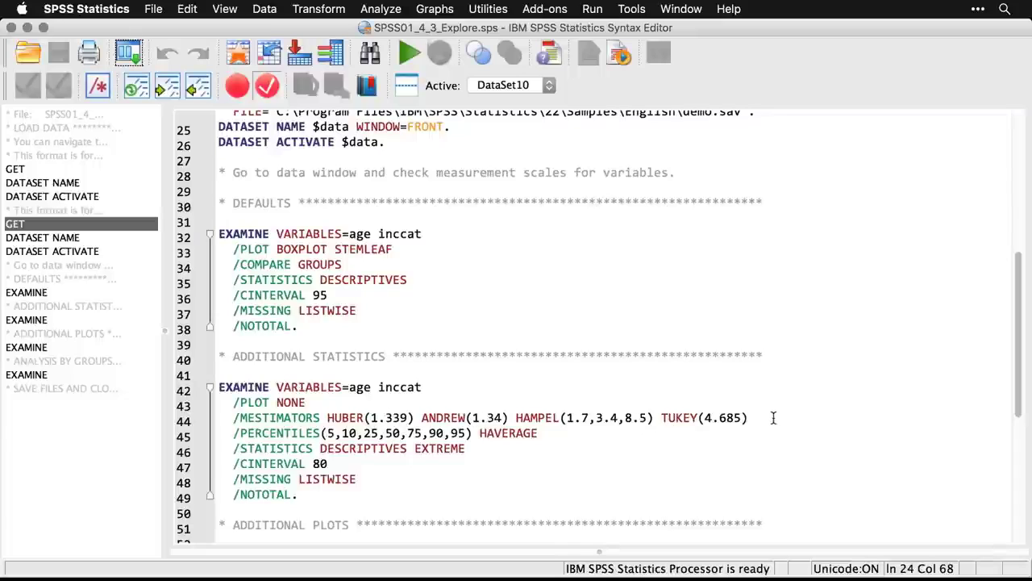
{"action": "key", "text": "super+grave"}
{"action": "key", "text": "super+grave"}
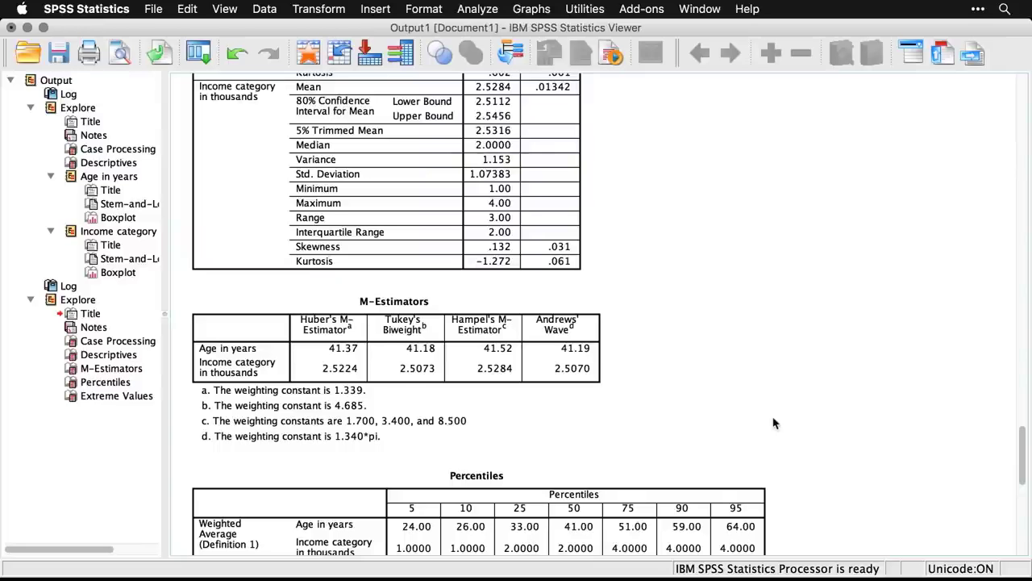
{"action": "scroll", "coordinate": [773, 423], "scroll_direction": "down", "scroll_amount": 5}
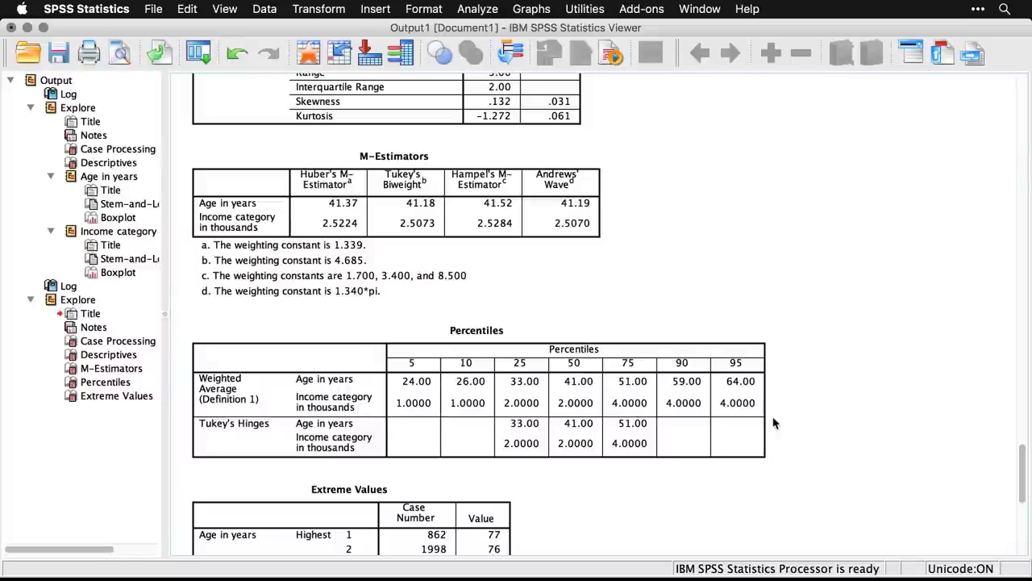
{"action": "scroll", "coordinate": [773, 424], "scroll_direction": "down", "scroll_amount": 6}
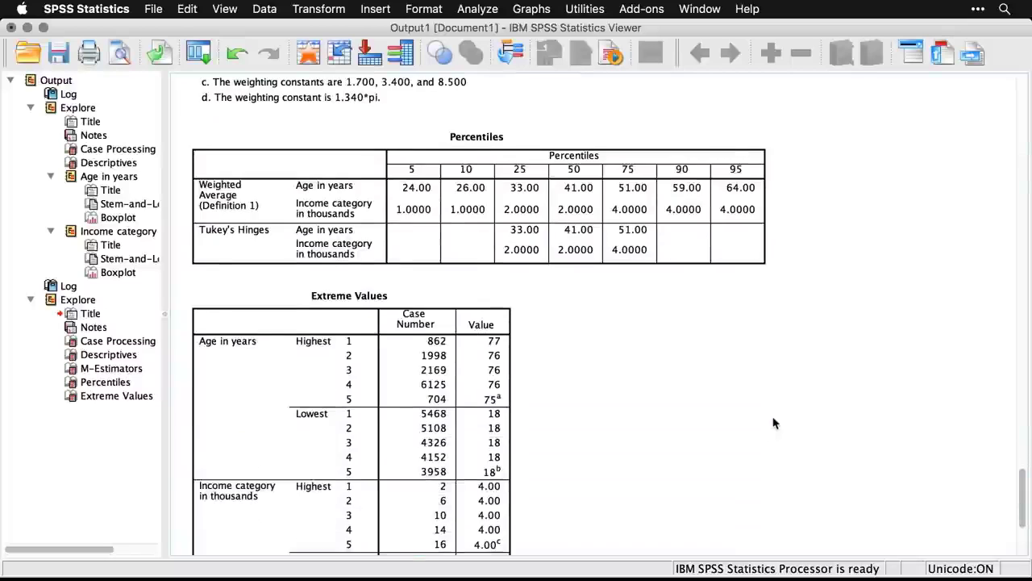
{"action": "scroll", "coordinate": [772, 424], "scroll_direction": "down", "scroll_amount": 2}
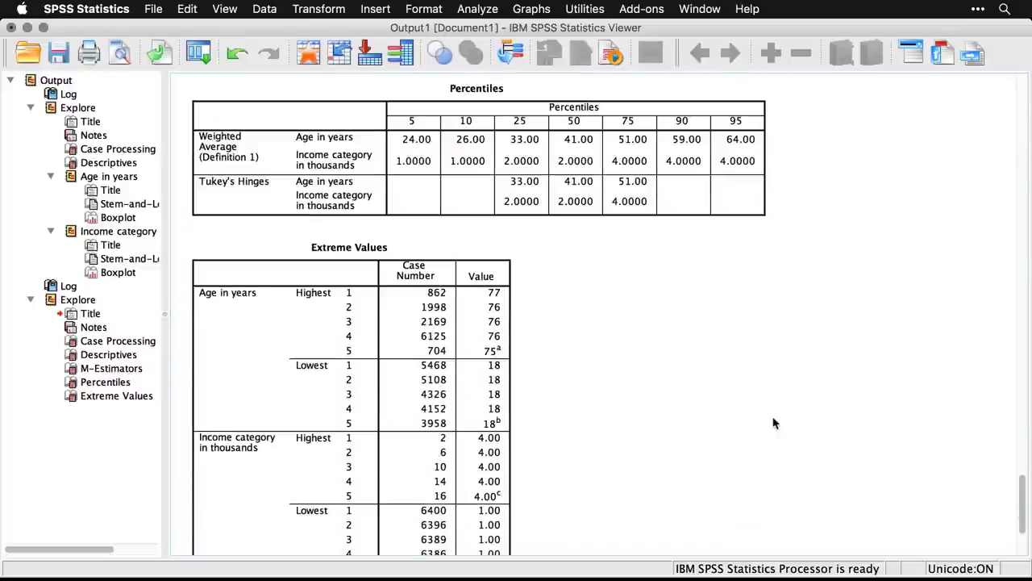
{"action": "scroll", "coordinate": [773, 423], "scroll_direction": "down", "scroll_amount": 4}
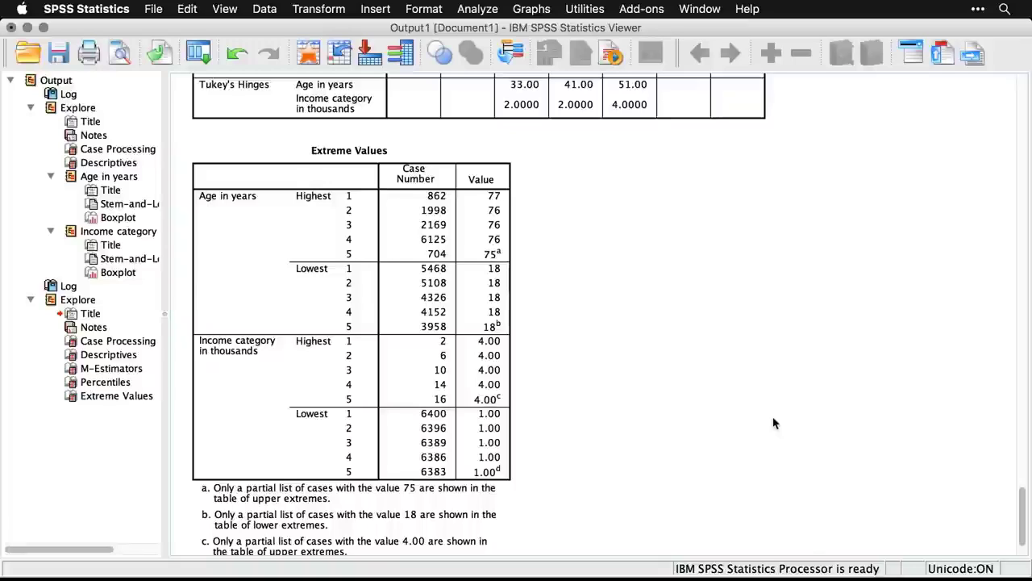
- Return to the syntax window, reopen Explore with the same dependent variables, and restrict the display to plots only
{"action": "key", "text": "super+grave"}
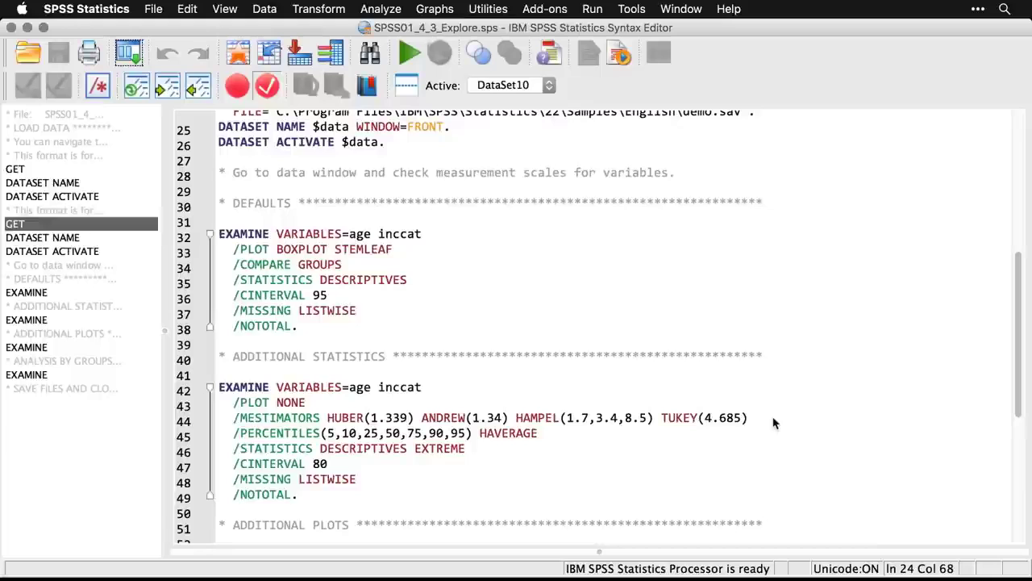
{"action": "scroll", "coordinate": [773, 419], "scroll_direction": "down", "scroll_amount": 7}
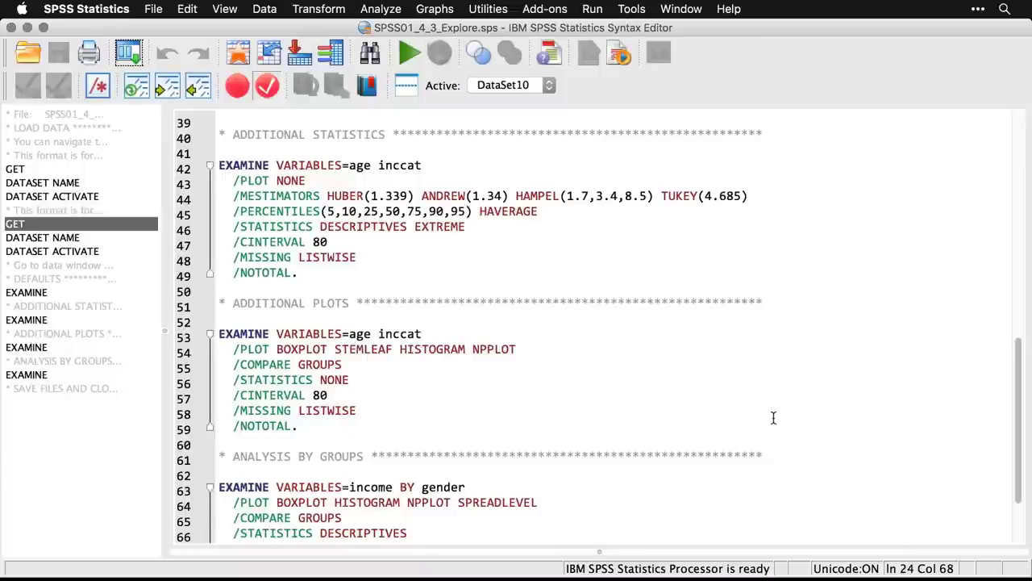
{"action": "left_click", "coordinate": [126, 55]}
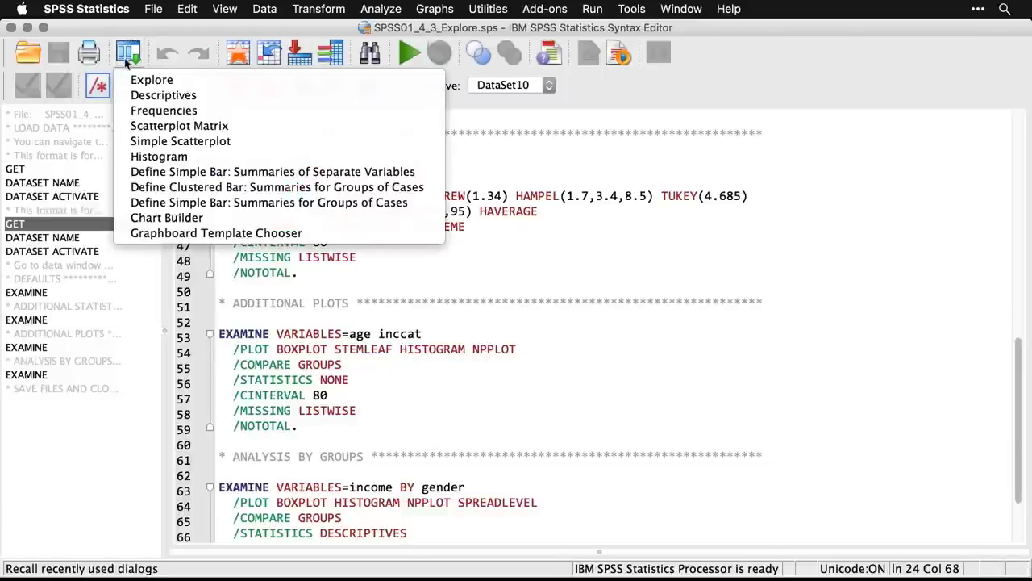
{"action": "left_click", "coordinate": [150, 80]}
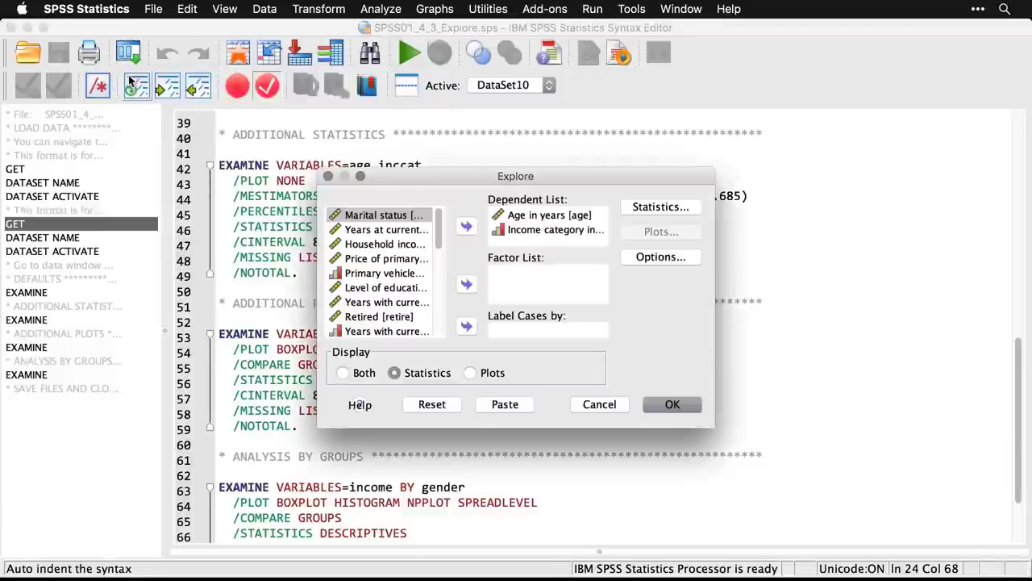
{"action": "left_click", "coordinate": [470, 375]}
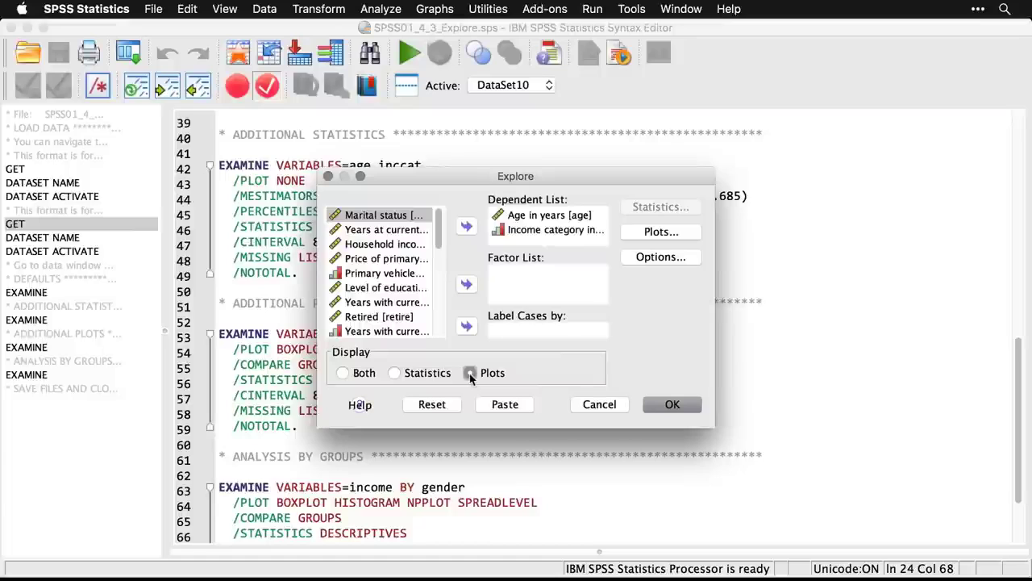
- Add histograms and normality plots with tests to the Explore plots for age and income category, keeping stem-and-leaf, and run the analysis
{"action": "left_click", "coordinate": [671, 236]}
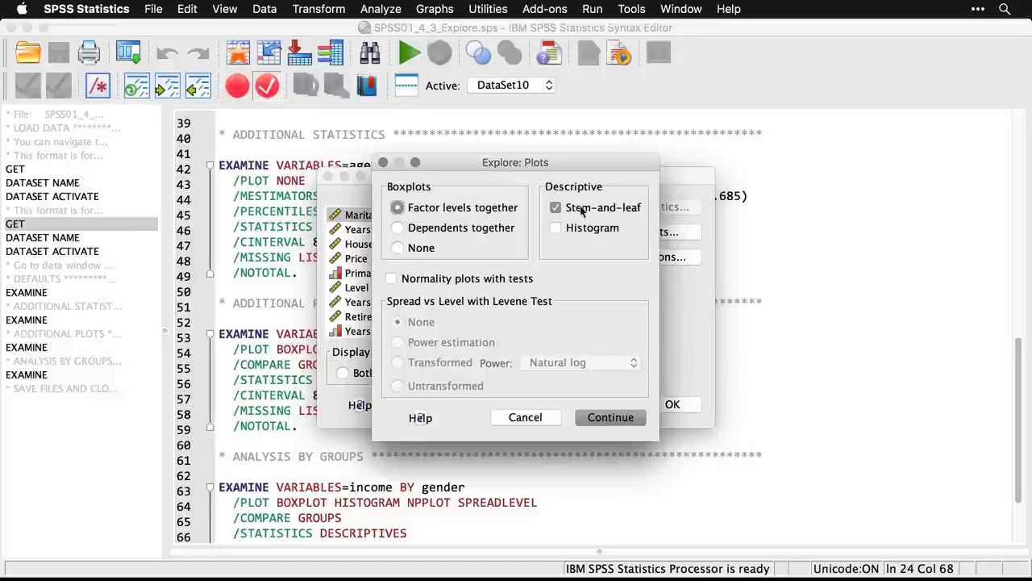
{"action": "left_click", "coordinate": [555, 229]}
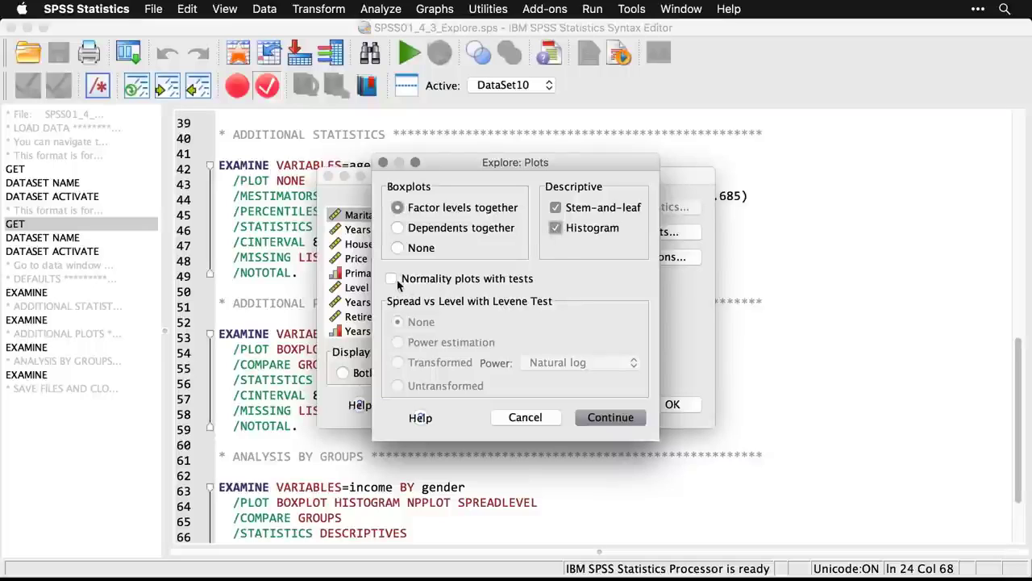
{"action": "left_click", "coordinate": [393, 279]}
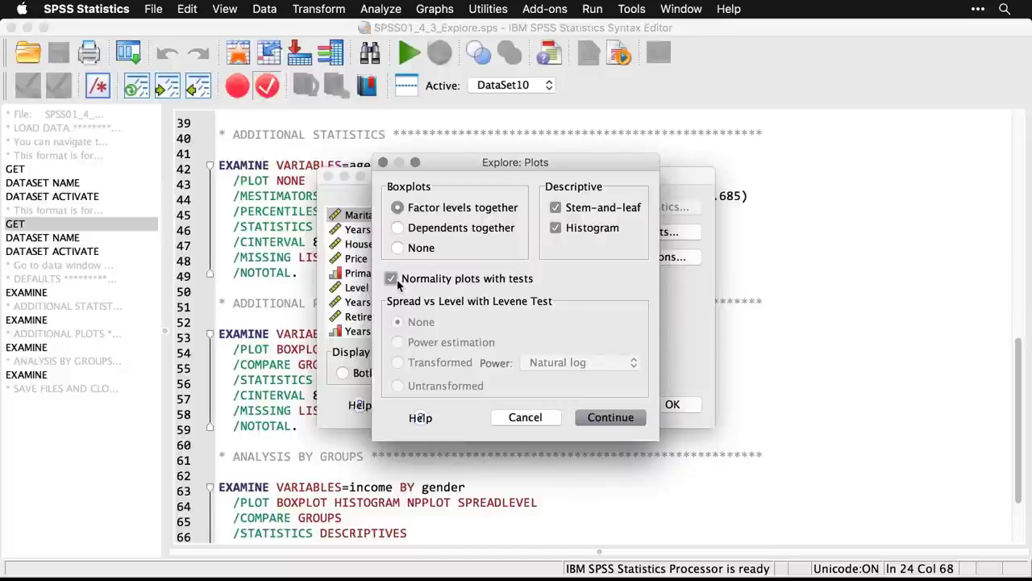
{"action": "left_click", "coordinate": [614, 419]}
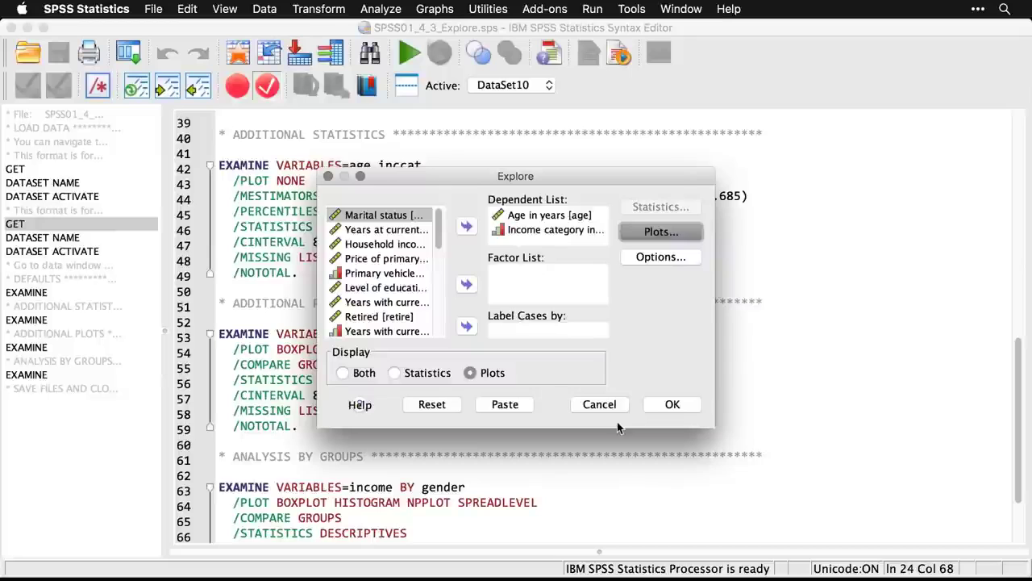
{"action": "left_click", "coordinate": [682, 406]}
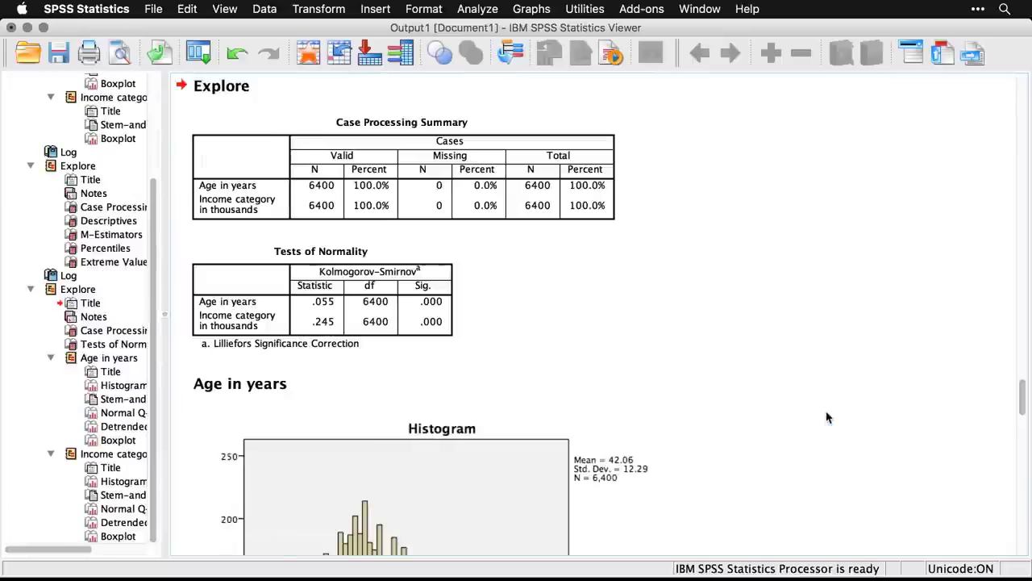
- Examine the Explore output for Age in years: histogram, stem-and-leaf plot, normal and detrended Q-Q plots, and boxplot
{"action": "scroll", "coordinate": [827, 417], "scroll_direction": "down", "scroll_amount": 8}
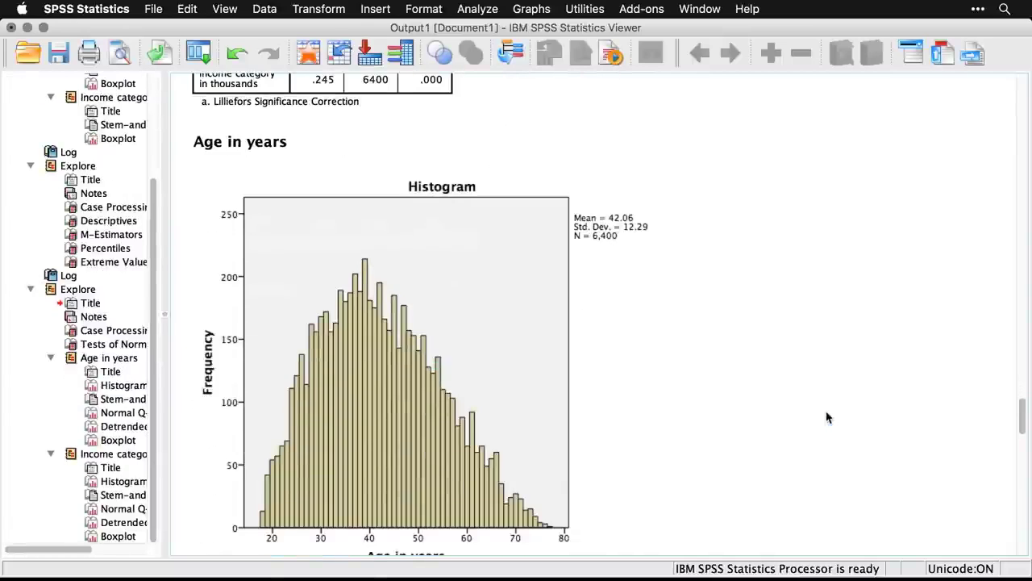
{"action": "scroll", "coordinate": [826, 417], "scroll_direction": "down", "scroll_amount": 9}
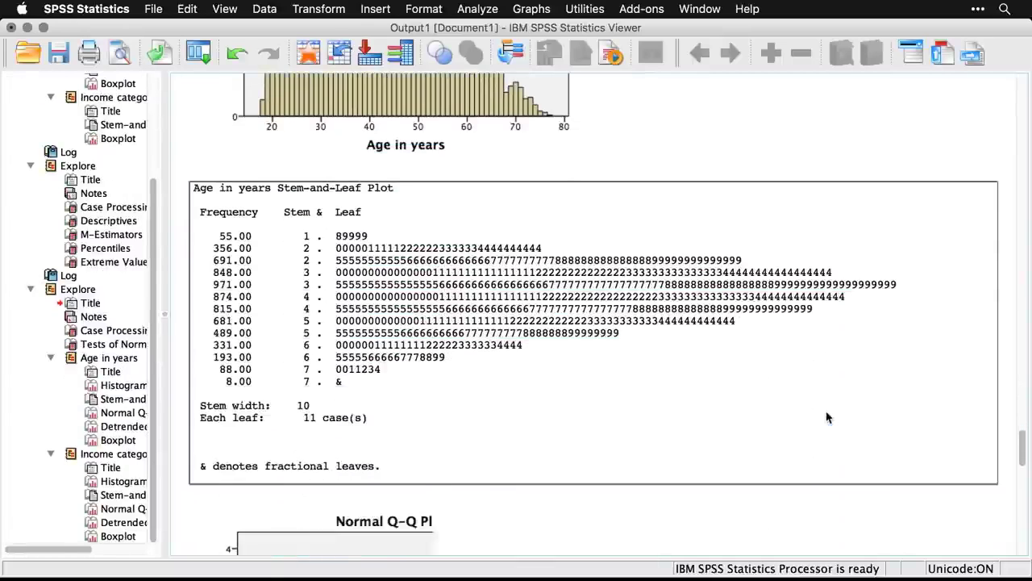
{"action": "scroll", "coordinate": [827, 417], "scroll_direction": "down", "scroll_amount": 8}
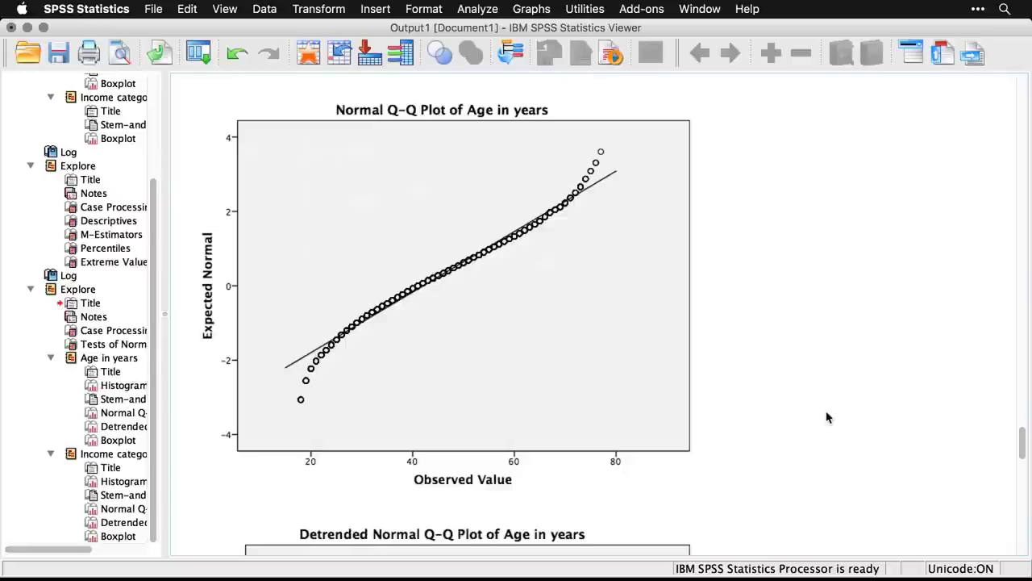
{"action": "left_click", "coordinate": [571, 419]}
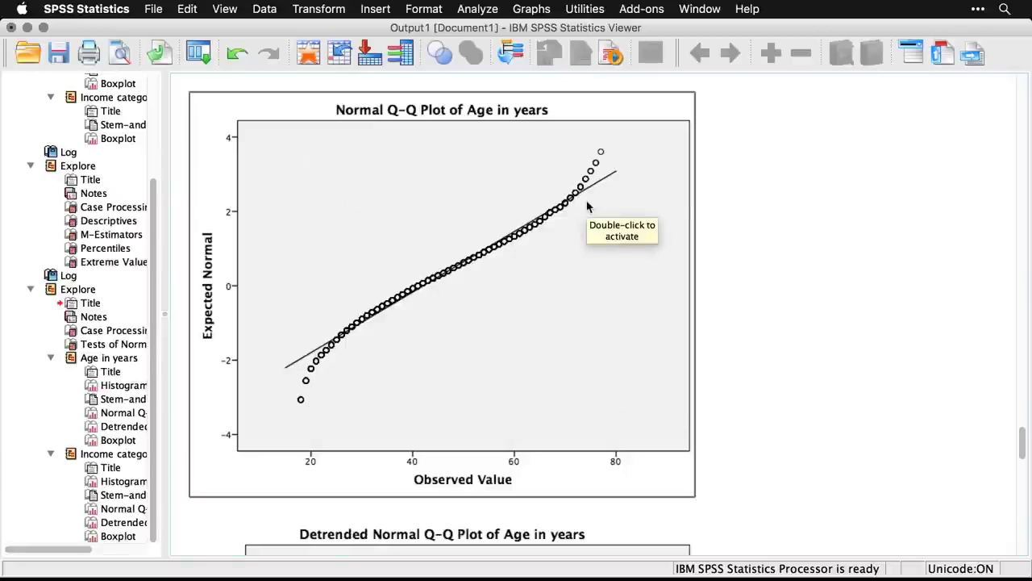
{"action": "left_click", "coordinate": [764, 317]}
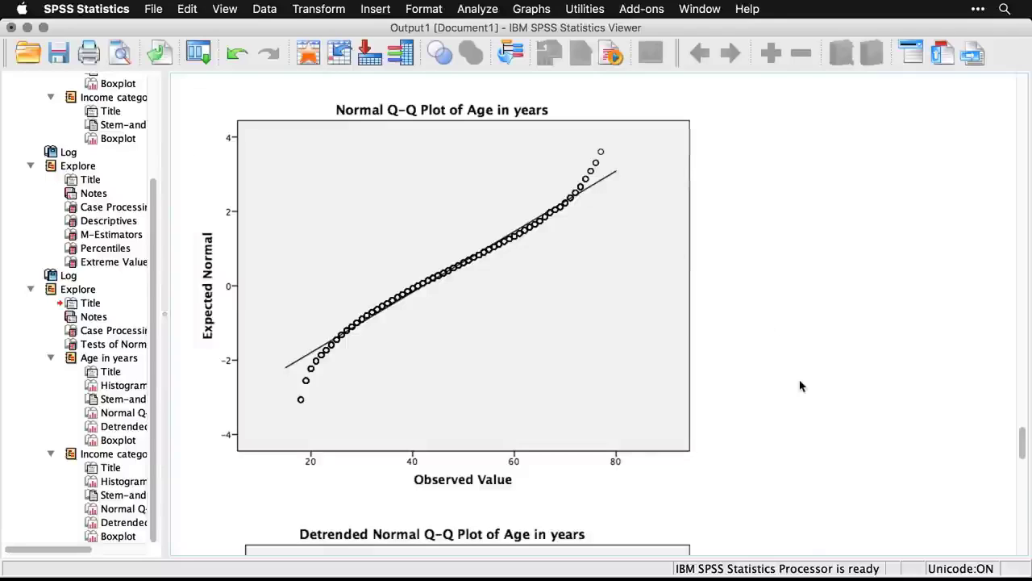
{"action": "scroll", "coordinate": [800, 386], "scroll_direction": "down", "scroll_amount": 10}
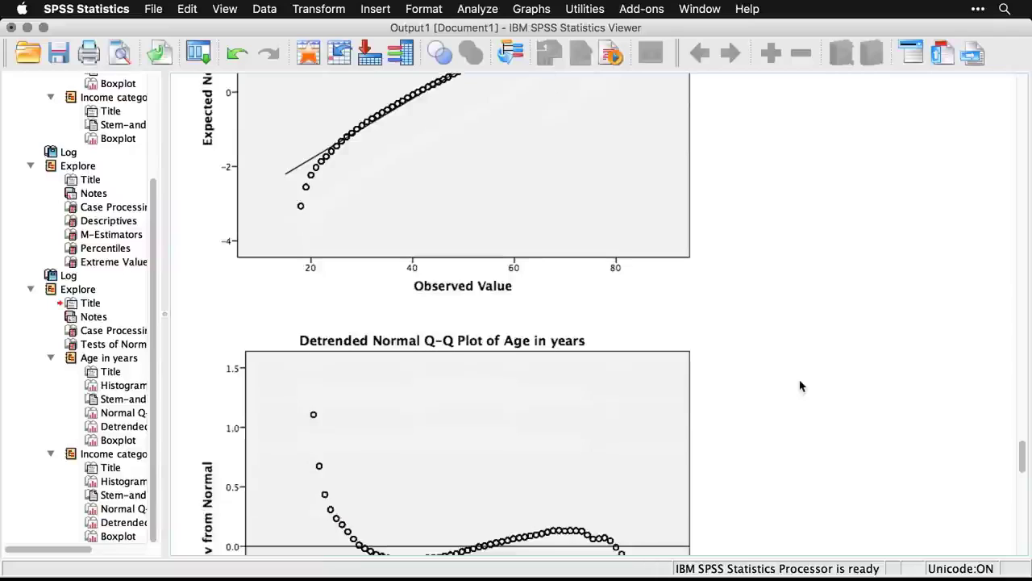
{"action": "scroll", "coordinate": [800, 385], "scroll_direction": "down", "scroll_amount": 2}
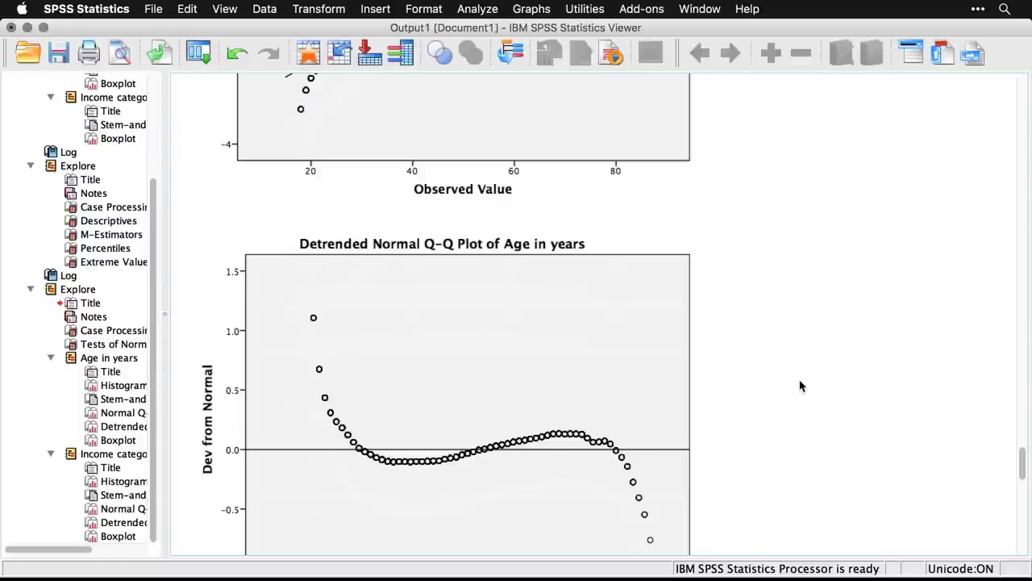
{"action": "scroll", "coordinate": [800, 385], "scroll_direction": "down", "scroll_amount": 15}
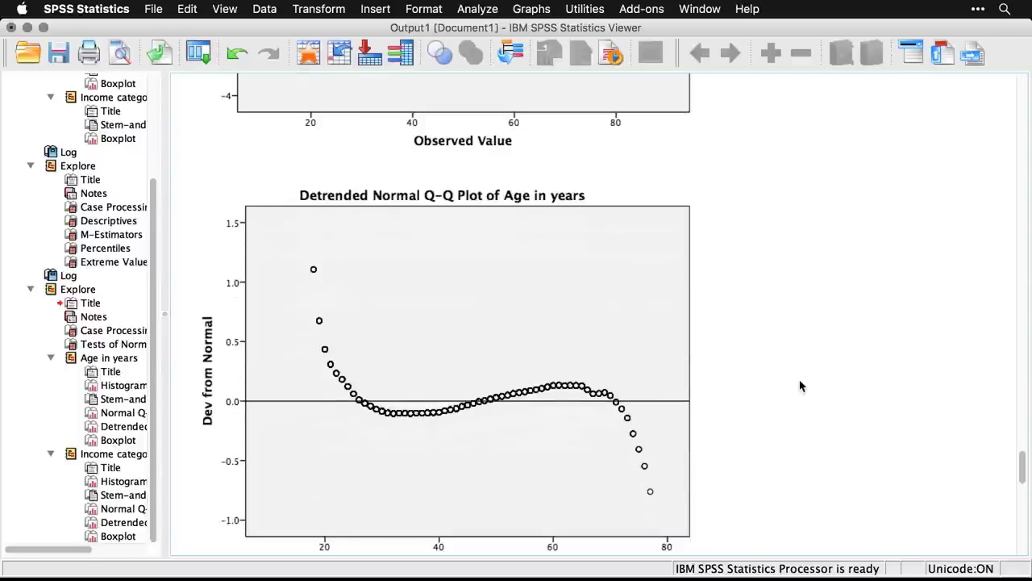
{"action": "scroll", "coordinate": [800, 386], "scroll_direction": "down", "scroll_amount": 6}
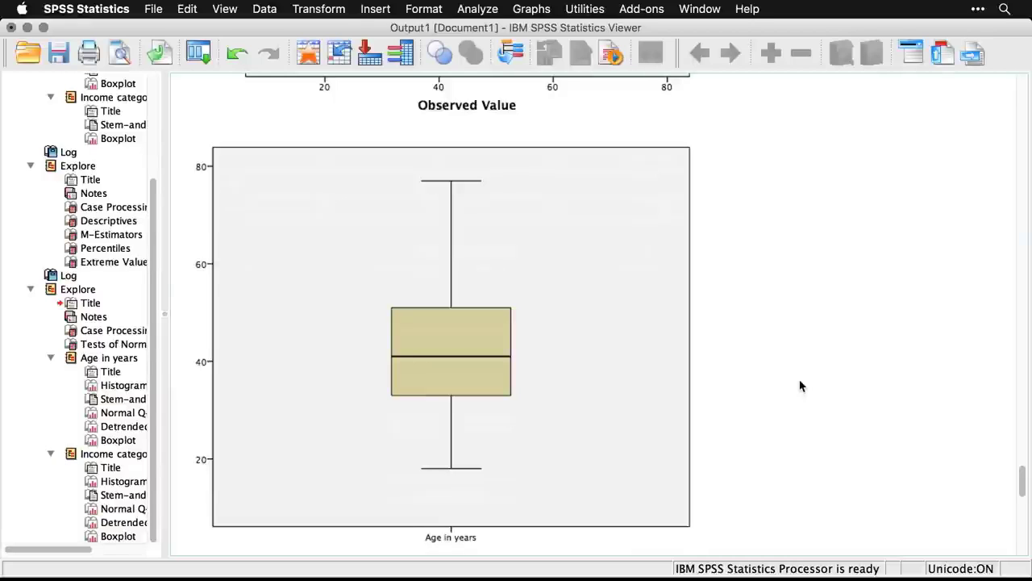
- Review the Income category in thousands output, including its histogram, stem-and-leaf plot, and normal and detrended Q-Q plots
{"action": "scroll", "coordinate": [800, 386], "scroll_direction": "down", "scroll_amount": 16}
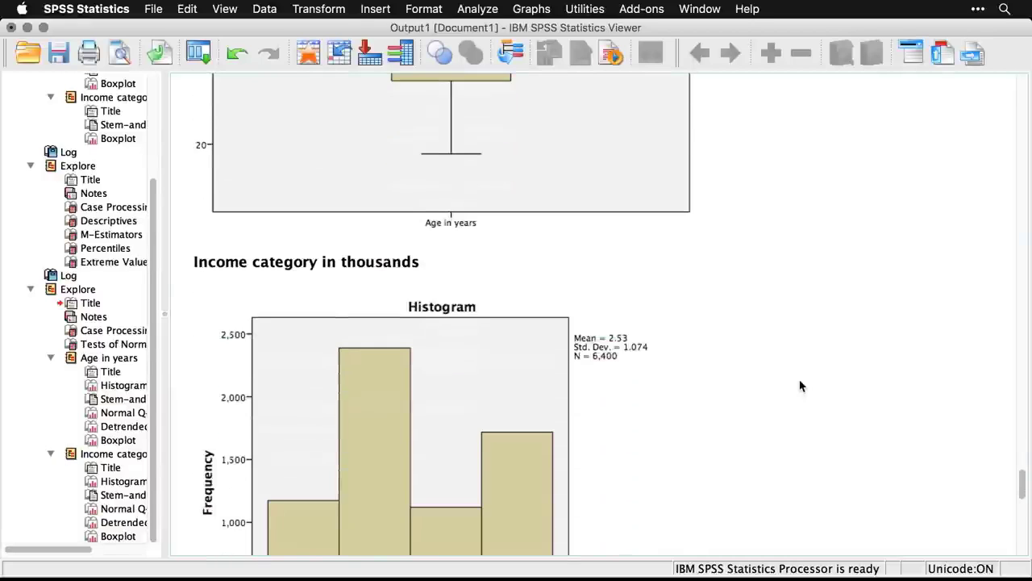
{"action": "scroll", "coordinate": [800, 386], "scroll_direction": "down", "scroll_amount": 14}
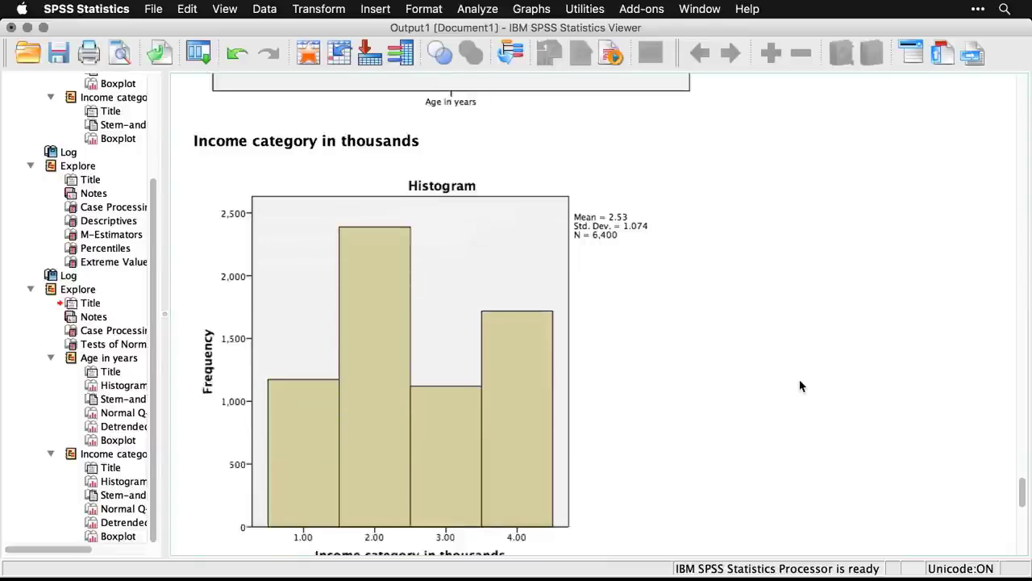
{"action": "scroll", "coordinate": [800, 385], "scroll_direction": "down", "scroll_amount": 16}
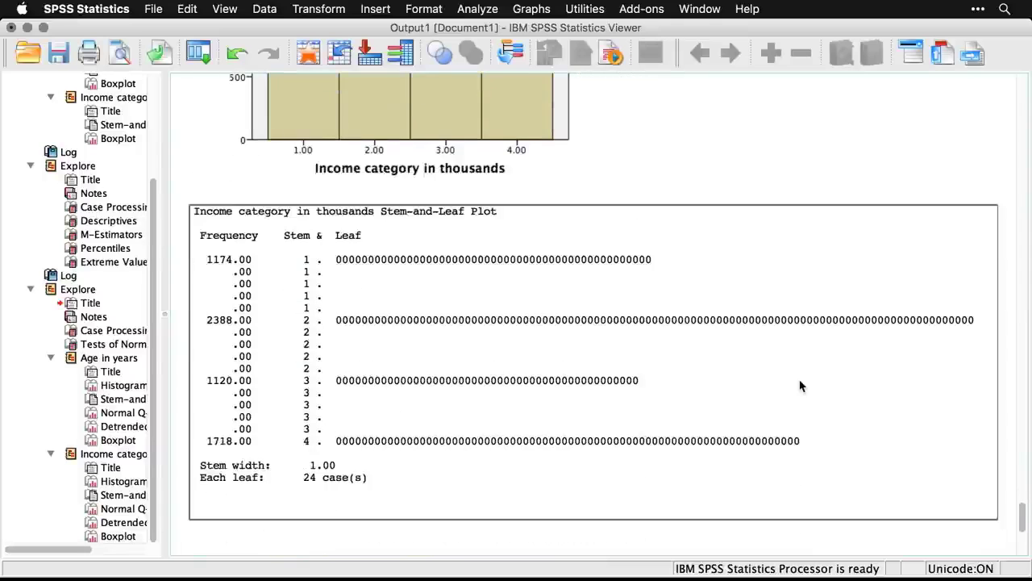
{"action": "scroll", "coordinate": [801, 385], "scroll_direction": "down", "scroll_amount": 2}
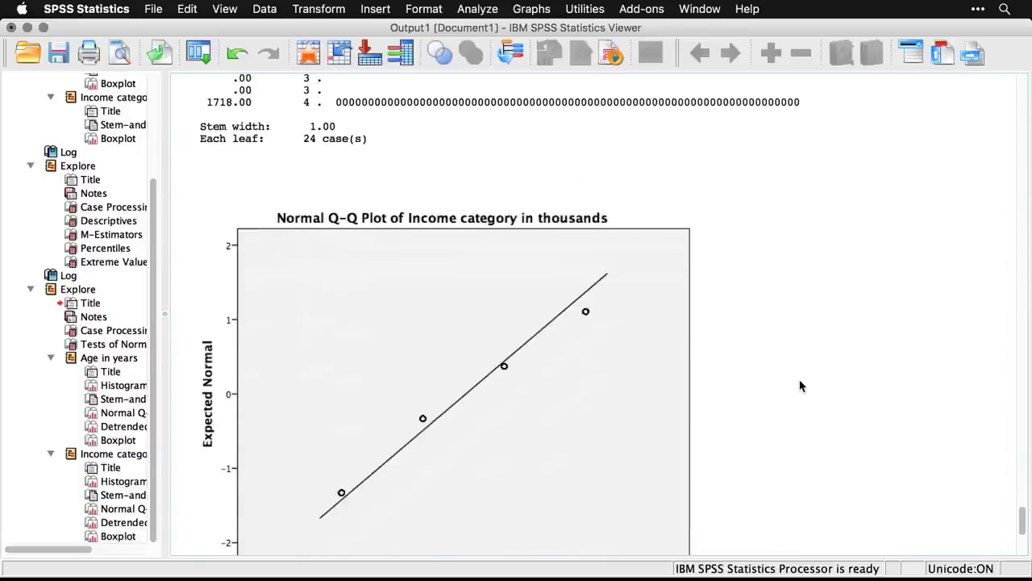
{"action": "scroll", "coordinate": [800, 386], "scroll_direction": "down", "scroll_amount": 1}
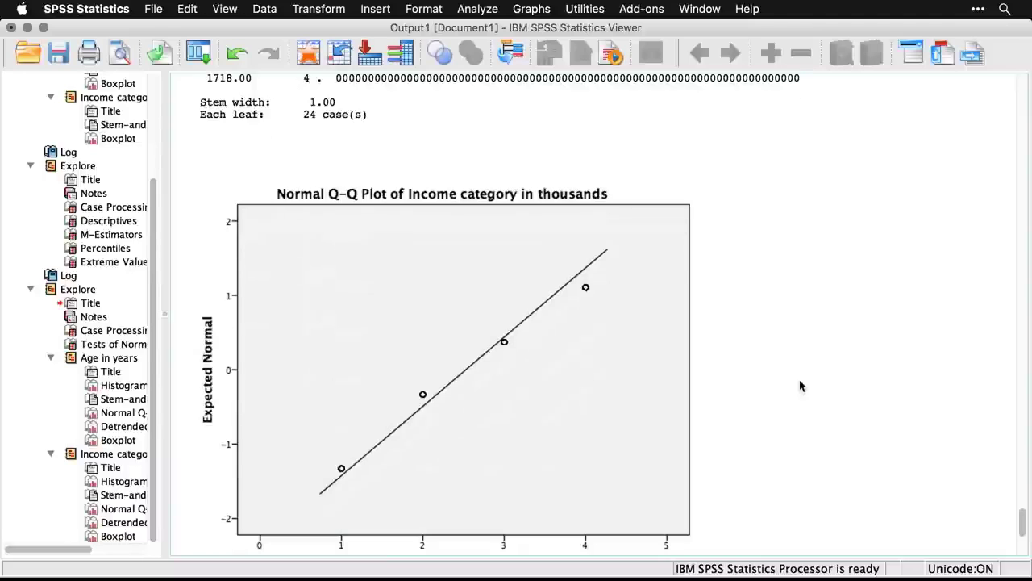
{"action": "scroll", "coordinate": [800, 386], "scroll_direction": "down", "scroll_amount": 7}
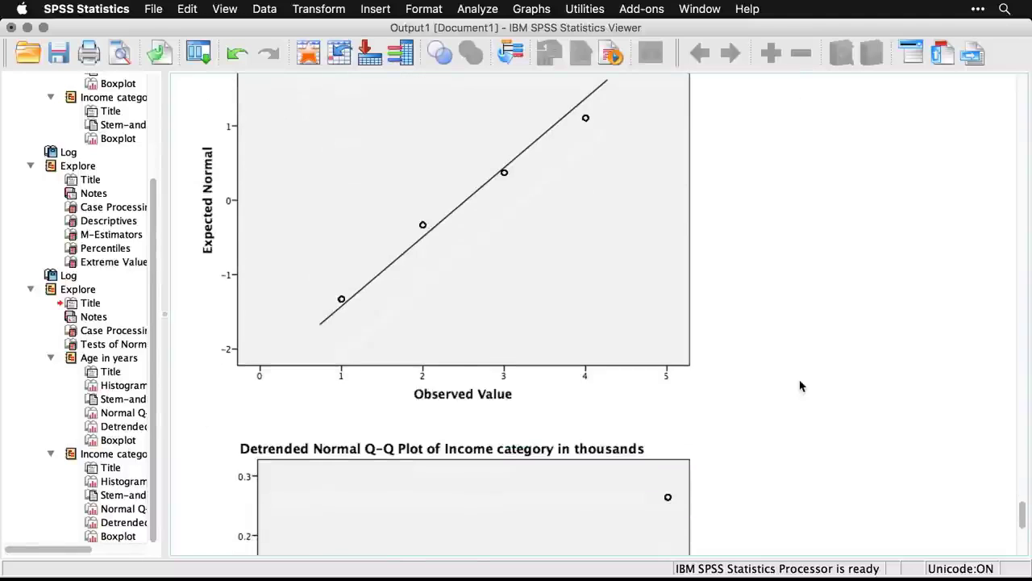
{"action": "scroll", "coordinate": [800, 385], "scroll_direction": "down", "scroll_amount": 12}
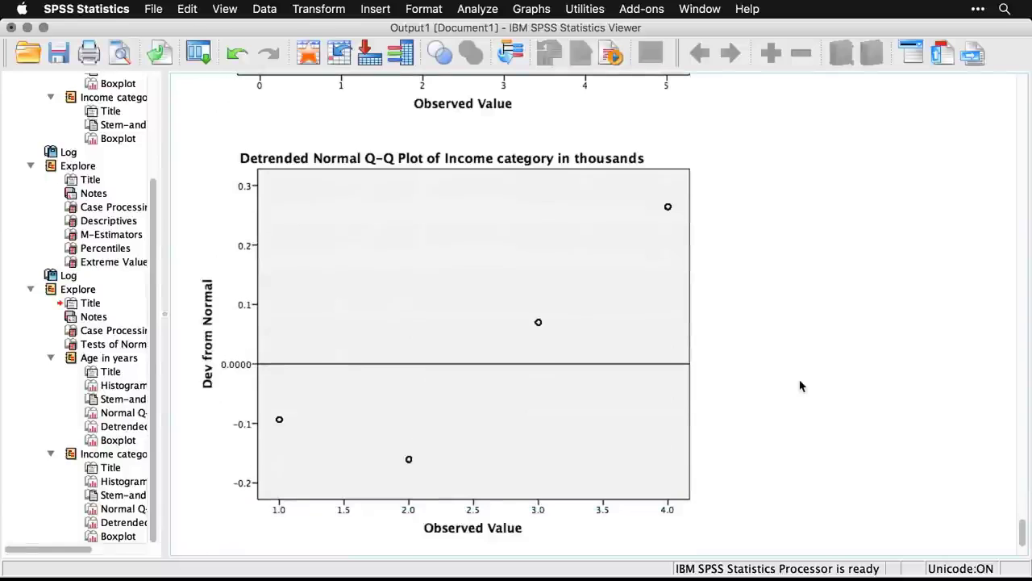
{"action": "scroll", "coordinate": [800, 385], "scroll_direction": "down", "scroll_amount": 13}
{"action": "scroll", "coordinate": [800, 385], "scroll_direction": "down", "scroll_amount": 5}
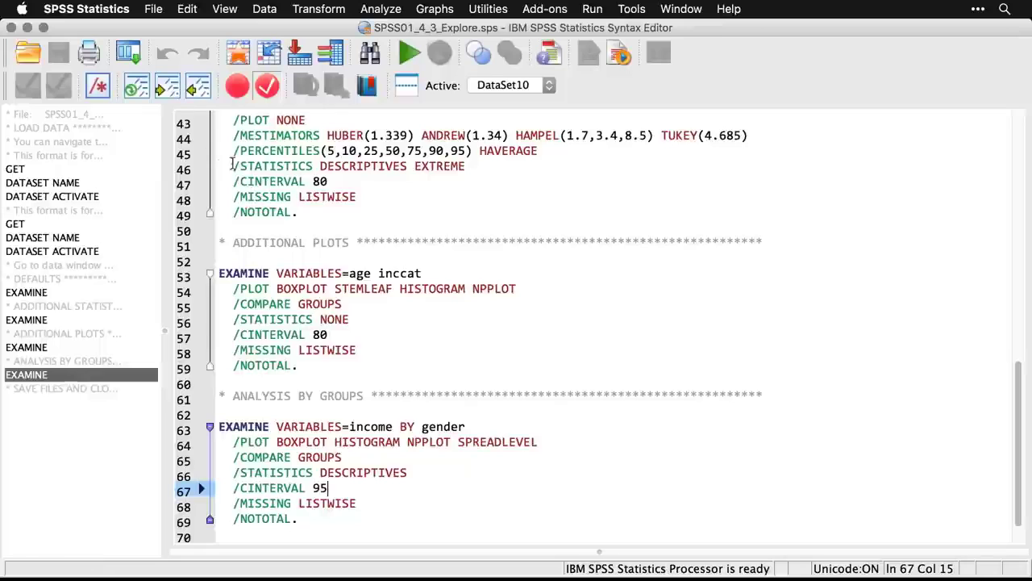
- Reset the Explore analysis and assign Household income as the dependent variable and Gender as the factor
{"action": "left_click", "coordinate": [133, 57]}
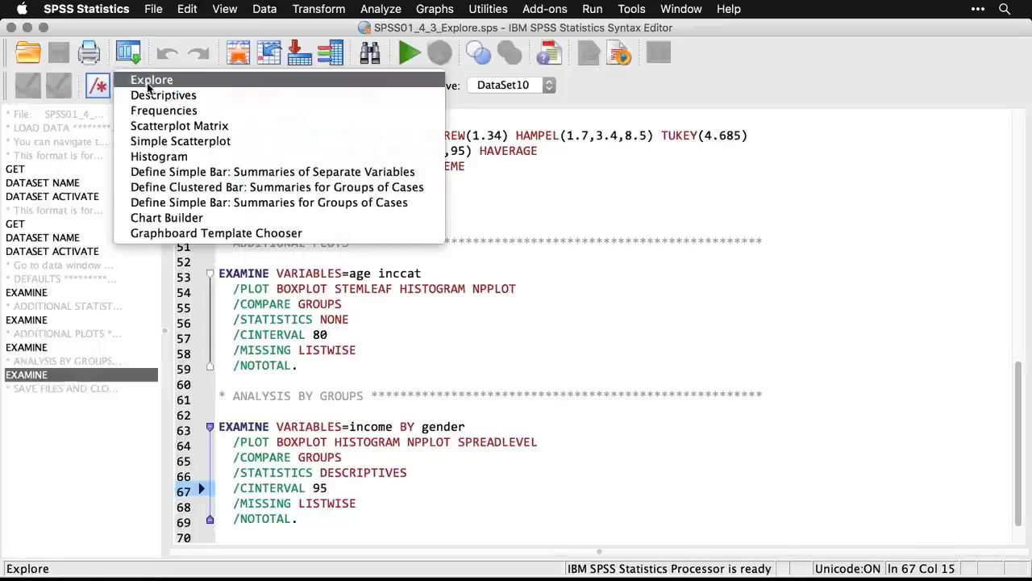
{"action": "left_click", "coordinate": [146, 80]}
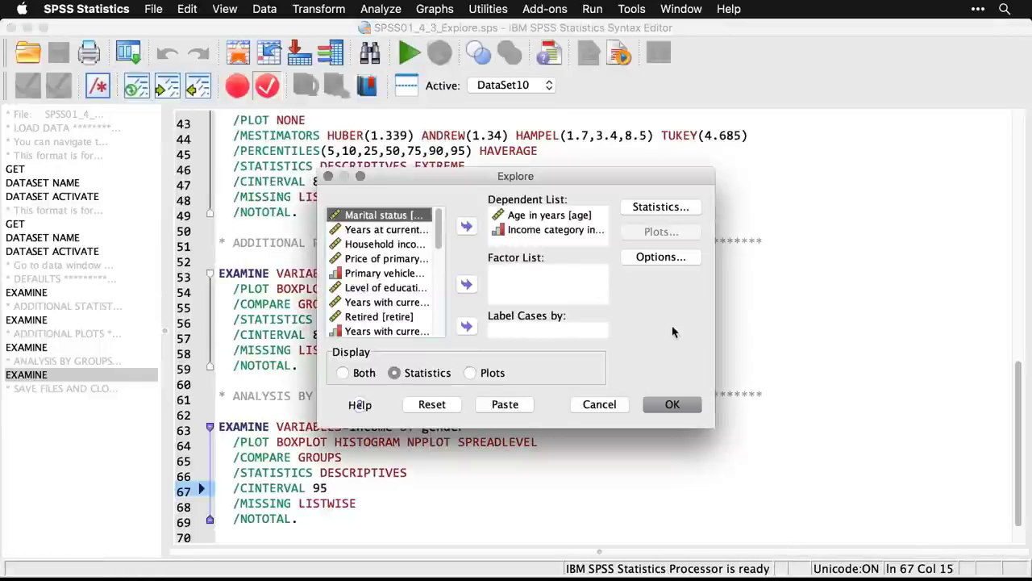
{"action": "left_click", "coordinate": [433, 404]}
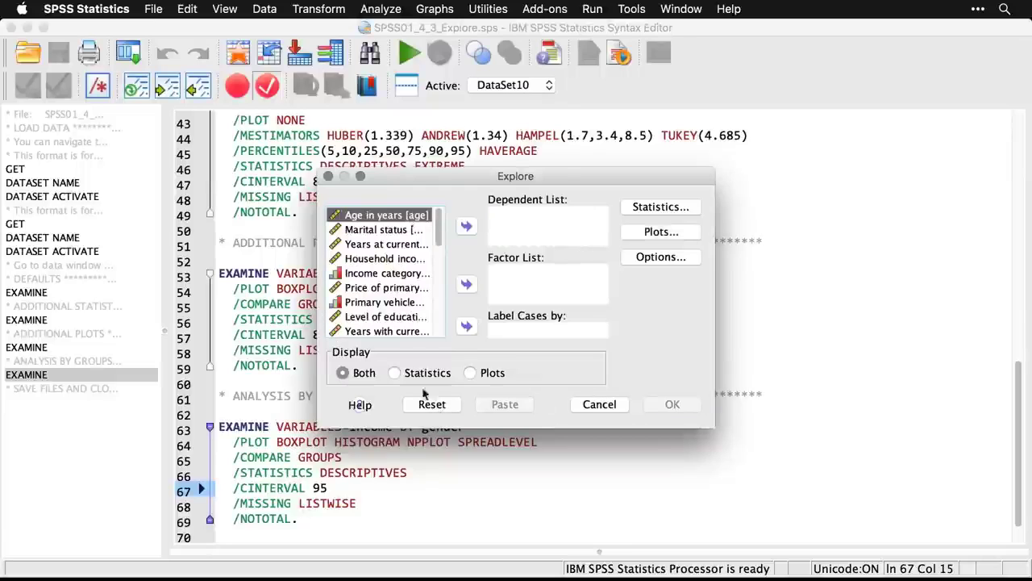
{"action": "left_click", "coordinate": [394, 262]}
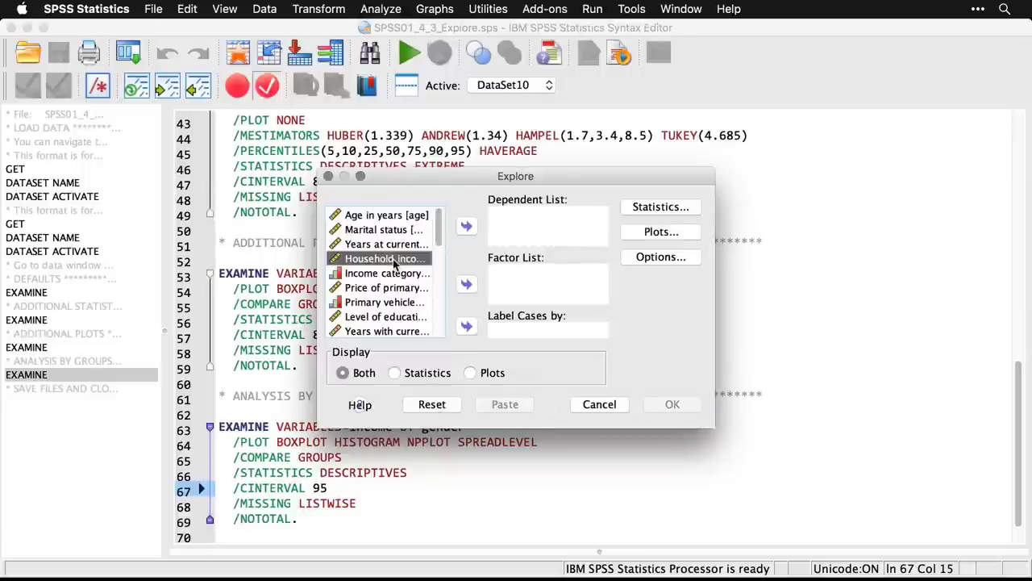
{"action": "left_click", "coordinate": [467, 226]}
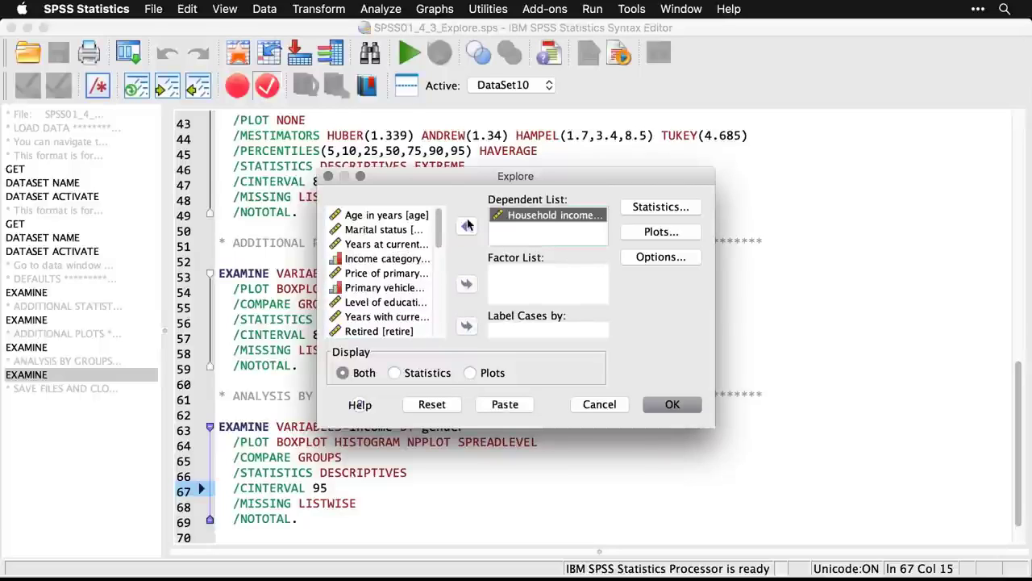
{"action": "scroll", "coordinate": [435, 303], "scroll_direction": "down", "scroll_amount": 3}
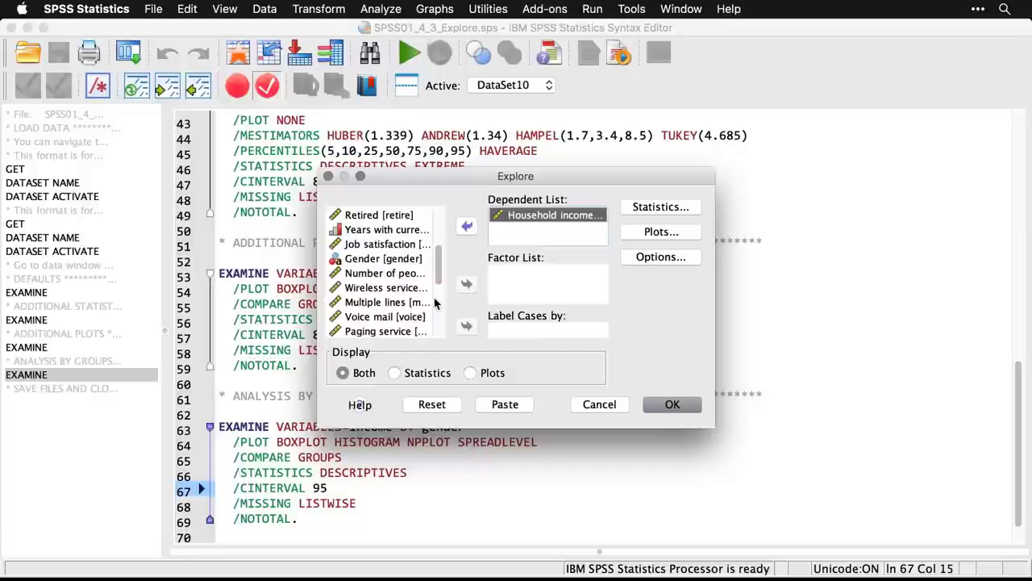
{"action": "left_click", "coordinate": [360, 259]}
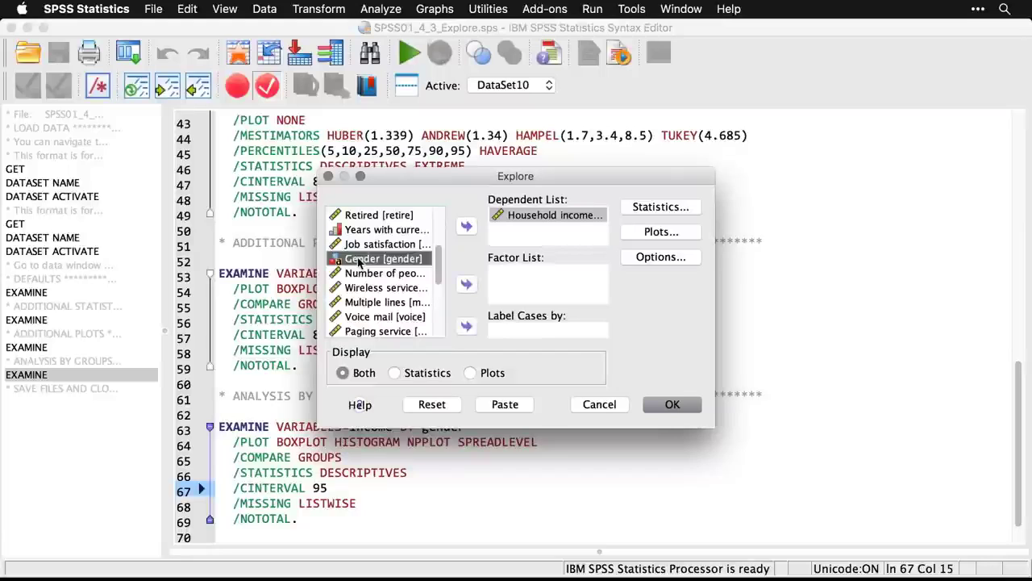
{"action": "left_click", "coordinate": [467, 286]}
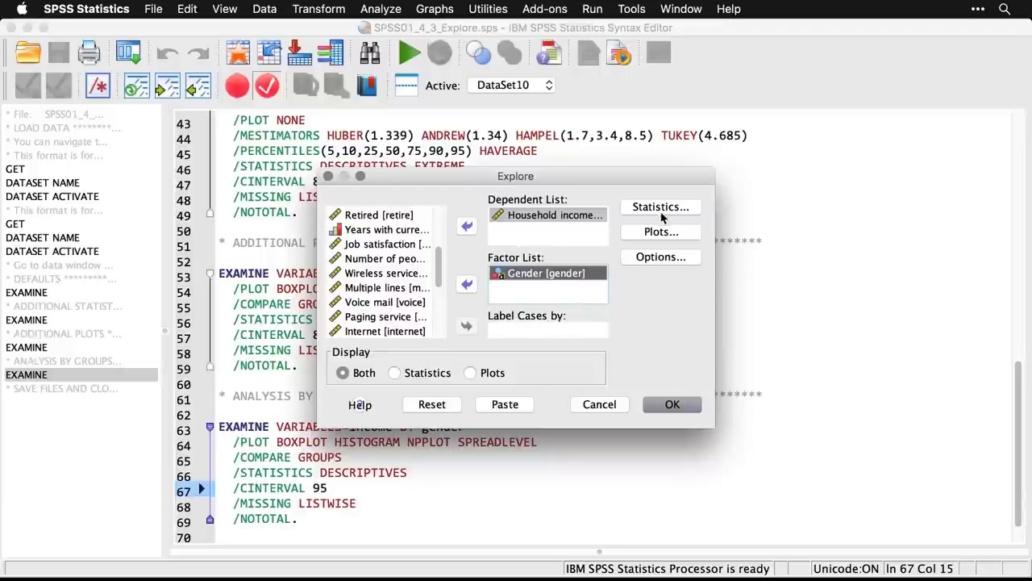
- Run Explore with plots only, using histograms instead of stem-and-leaf, normality plots with tests, and power estimation for spread vs level
{"action": "left_click", "coordinate": [470, 373]}
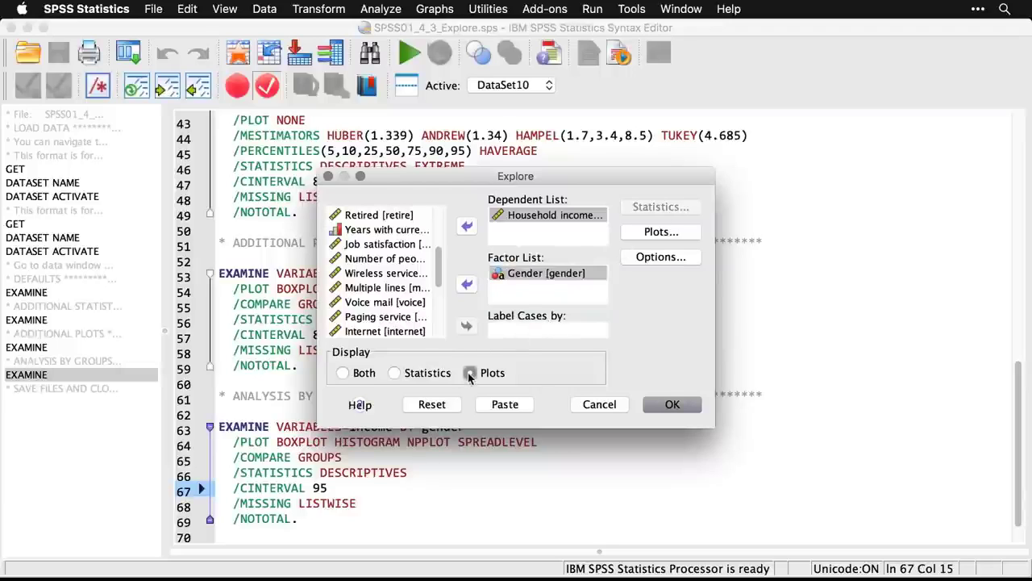
{"action": "left_click", "coordinate": [664, 233]}
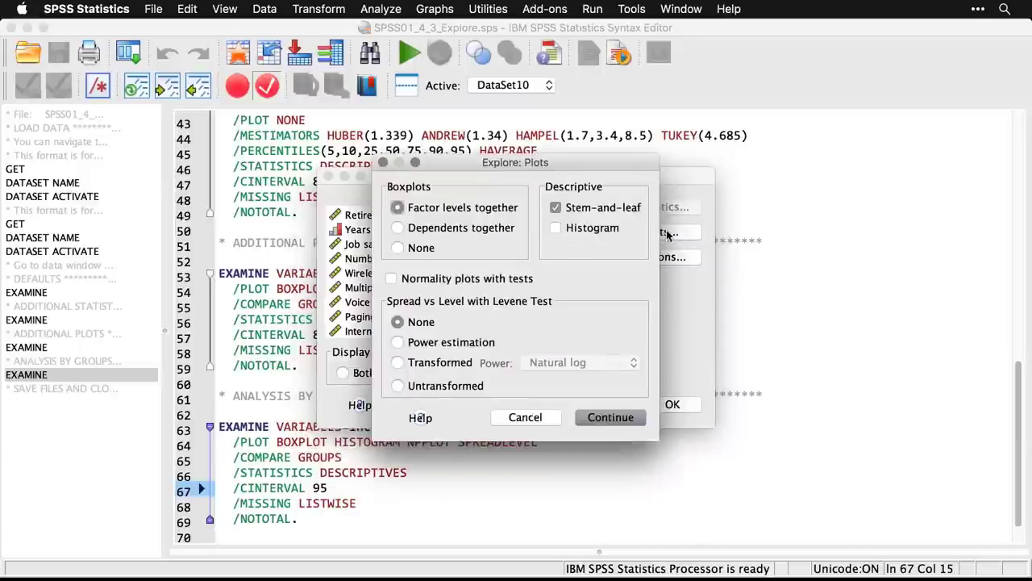
{"action": "left_click", "coordinate": [555, 208]}
{"action": "left_click", "coordinate": [555, 228]}
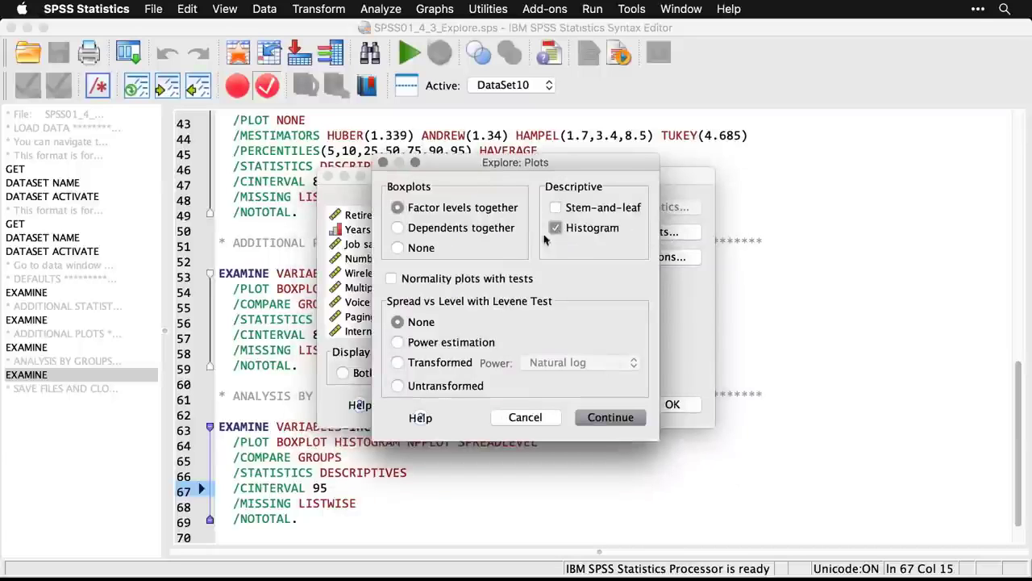
{"action": "left_click", "coordinate": [391, 279]}
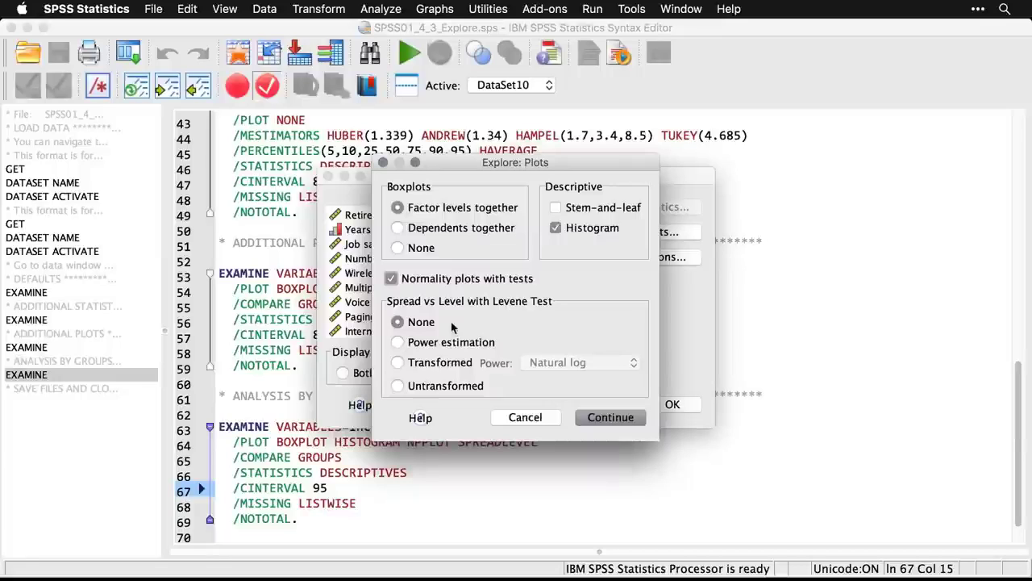
{"action": "left_click", "coordinate": [400, 342]}
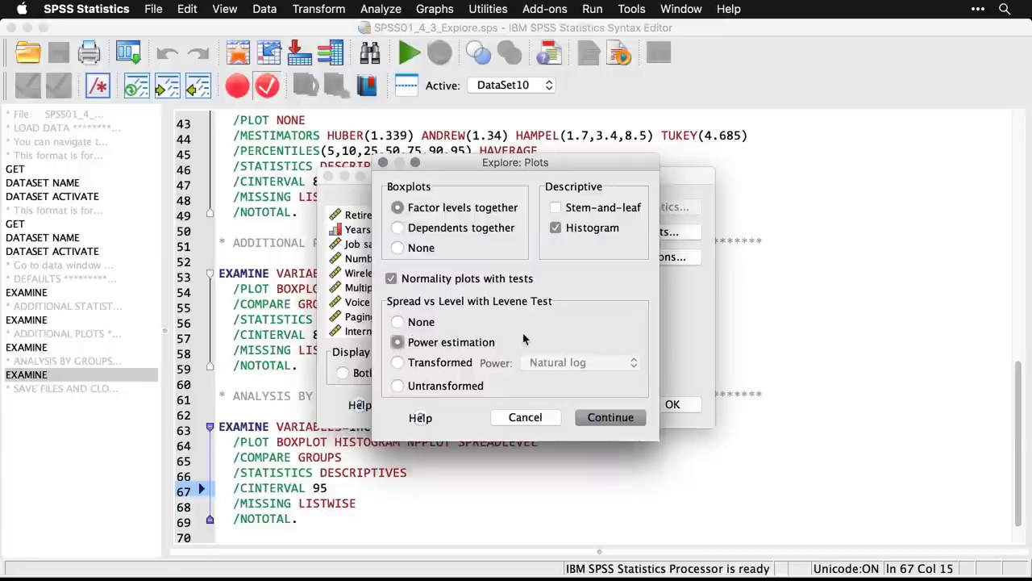
{"action": "left_click", "coordinate": [608, 420]}
{"action": "left_click", "coordinate": [676, 404]}
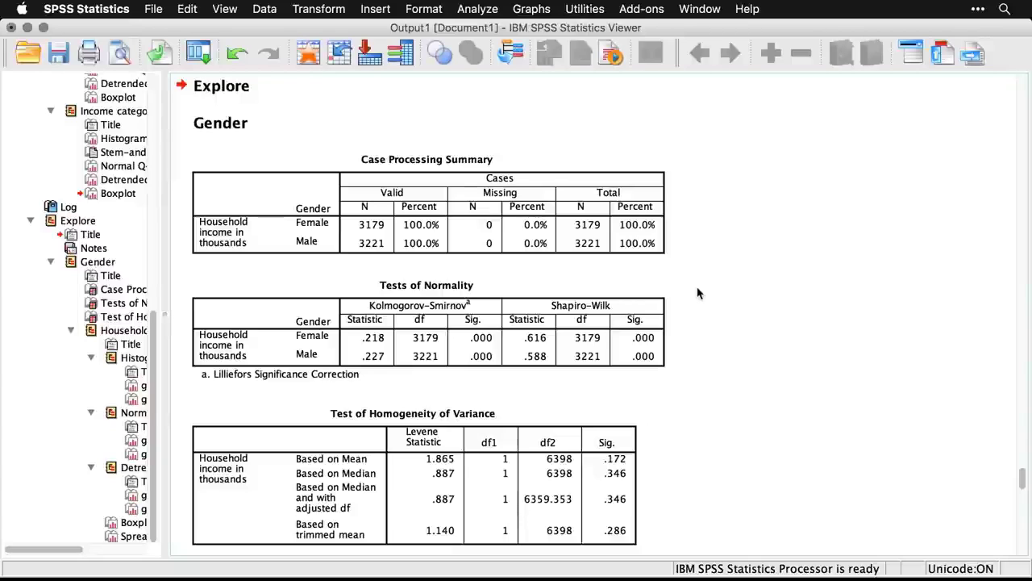
- Examine the Tests of Normality and Test of Homogeneity of Variance tables for household income by gender
{"action": "left_click", "coordinate": [627, 325]}
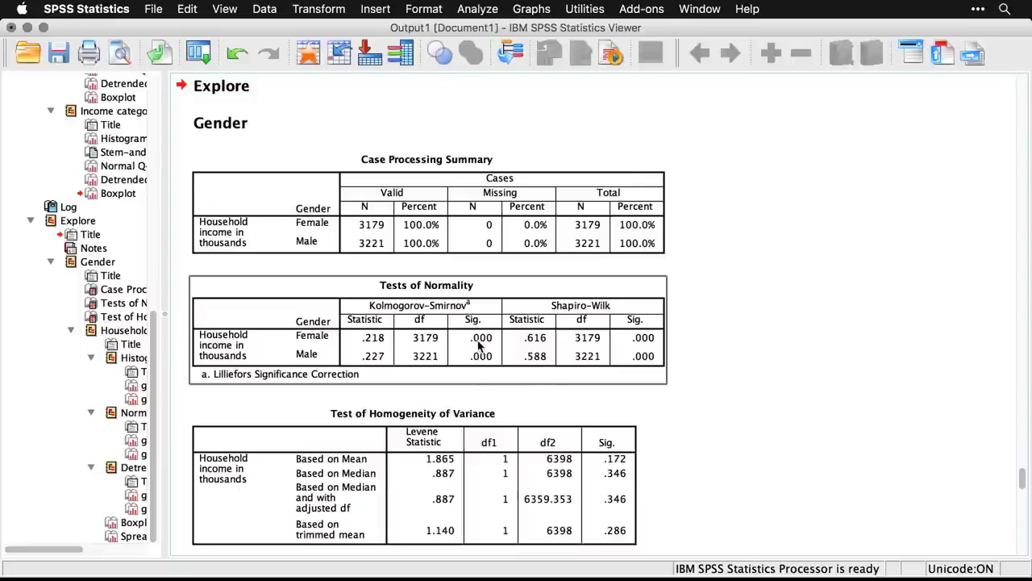
{"action": "left_click", "coordinate": [718, 380]}
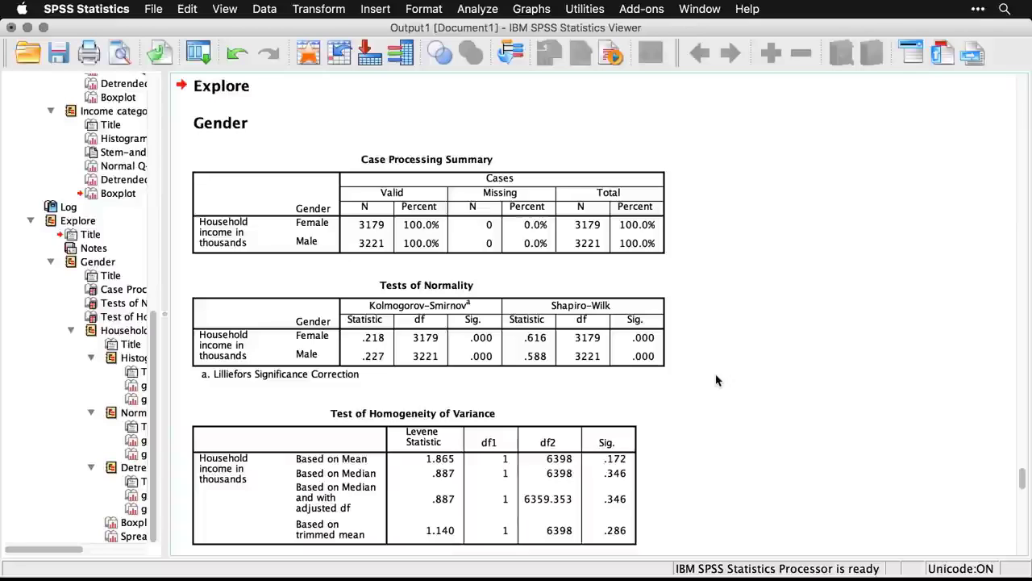
{"action": "scroll", "coordinate": [718, 380], "scroll_direction": "down", "scroll_amount": 2}
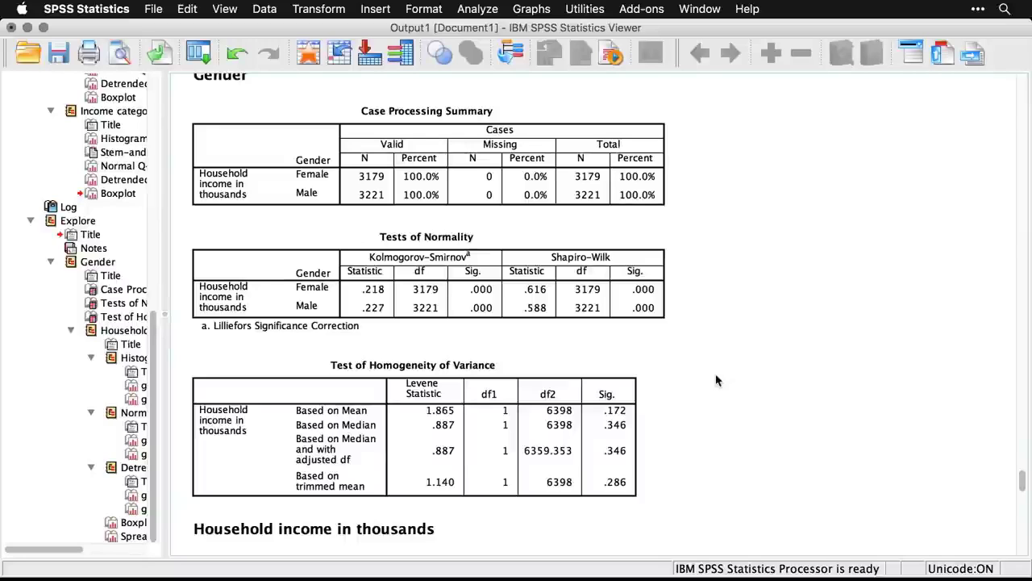
{"action": "left_click", "coordinate": [629, 425]}
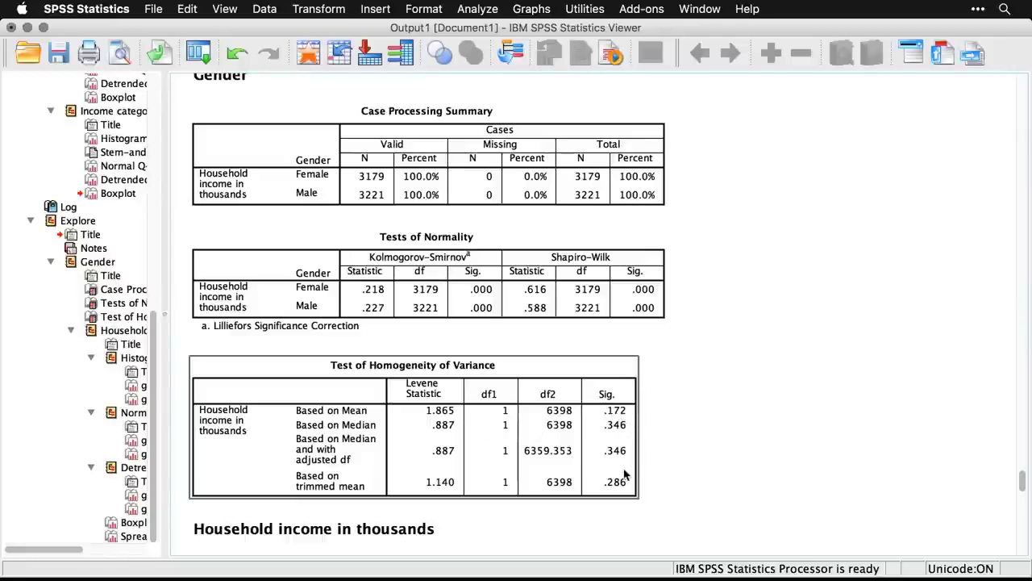
{"action": "left_click", "coordinate": [684, 503]}
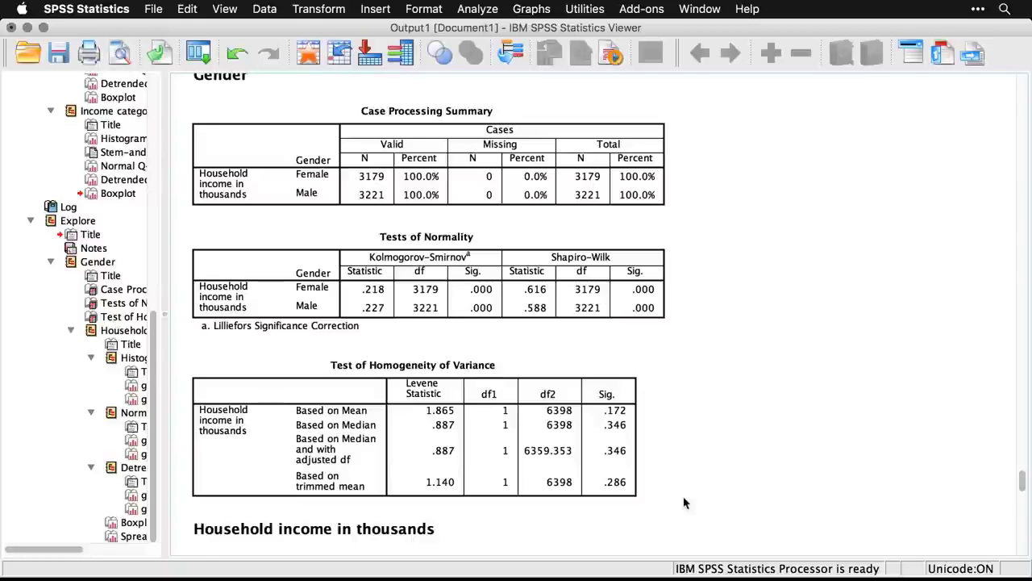
- Compare the household income histograms for females and males
{"action": "scroll", "coordinate": [684, 503], "scroll_direction": "down", "scroll_amount": 6}
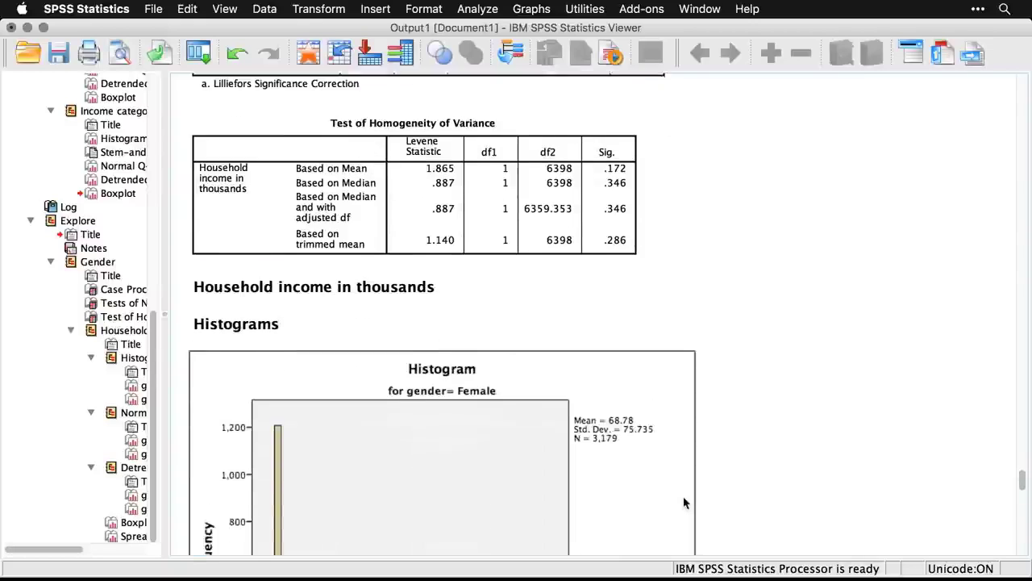
{"action": "scroll", "coordinate": [684, 503], "scroll_direction": "down", "scroll_amount": 3}
{"action": "scroll", "coordinate": [793, 493], "scroll_direction": "down", "scroll_amount": 2}
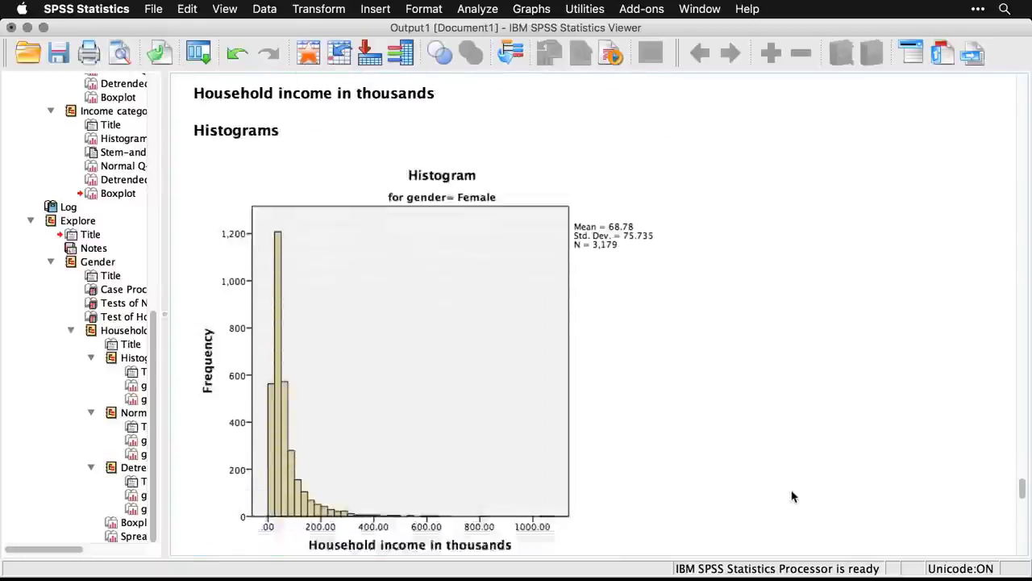
{"action": "scroll", "coordinate": [792, 497], "scroll_direction": "down", "scroll_amount": 1}
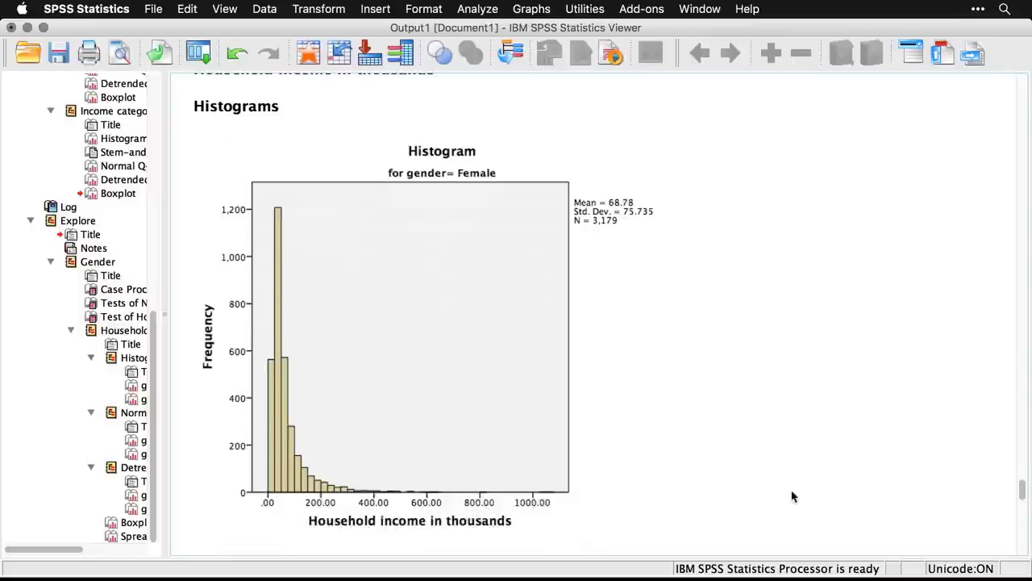
{"action": "scroll", "coordinate": [793, 497], "scroll_direction": "down", "scroll_amount": 7}
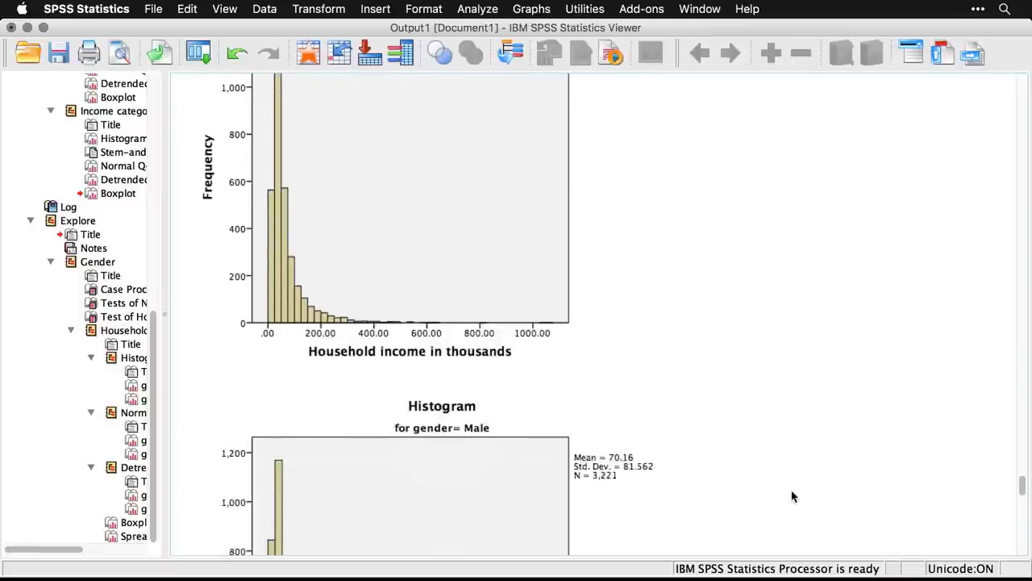
{"action": "scroll", "coordinate": [793, 497], "scroll_direction": "down", "scroll_amount": 3}
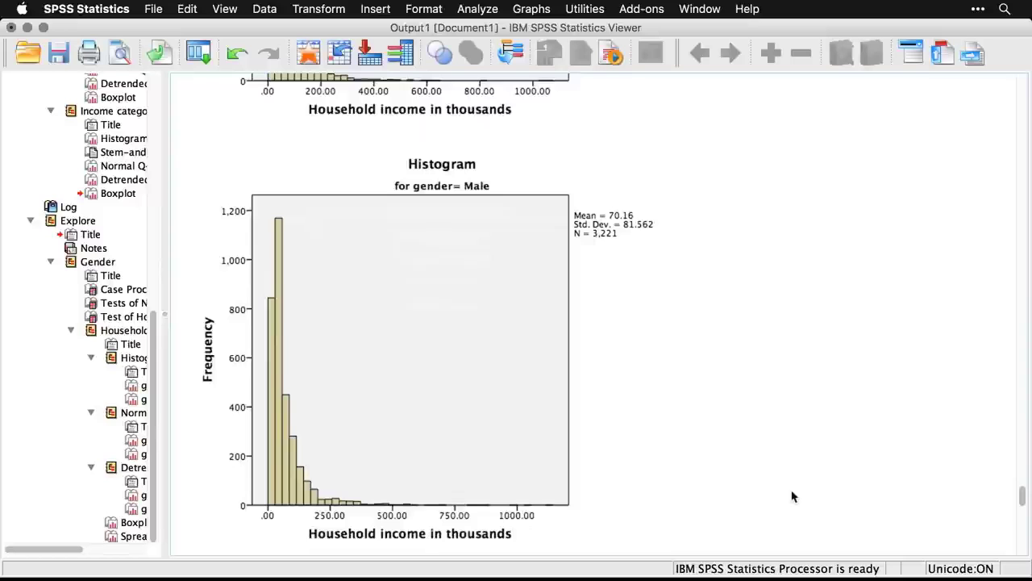
- Review the normal and detrended normal Q-Q plots of household income for each gender
{"action": "scroll", "coordinate": [793, 497], "scroll_direction": "down", "scroll_amount": 11}
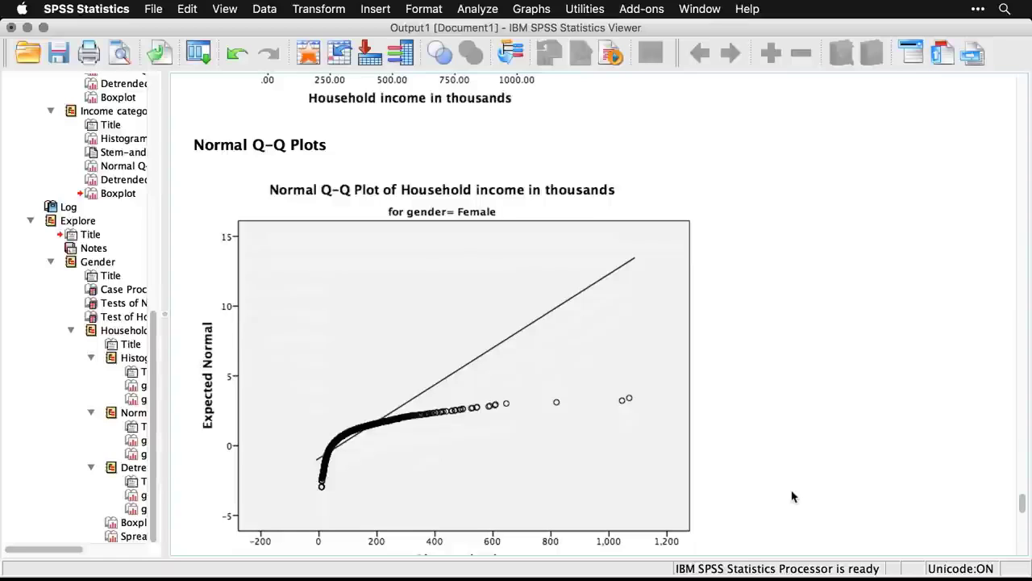
{"action": "left_click", "coordinate": [591, 495]}
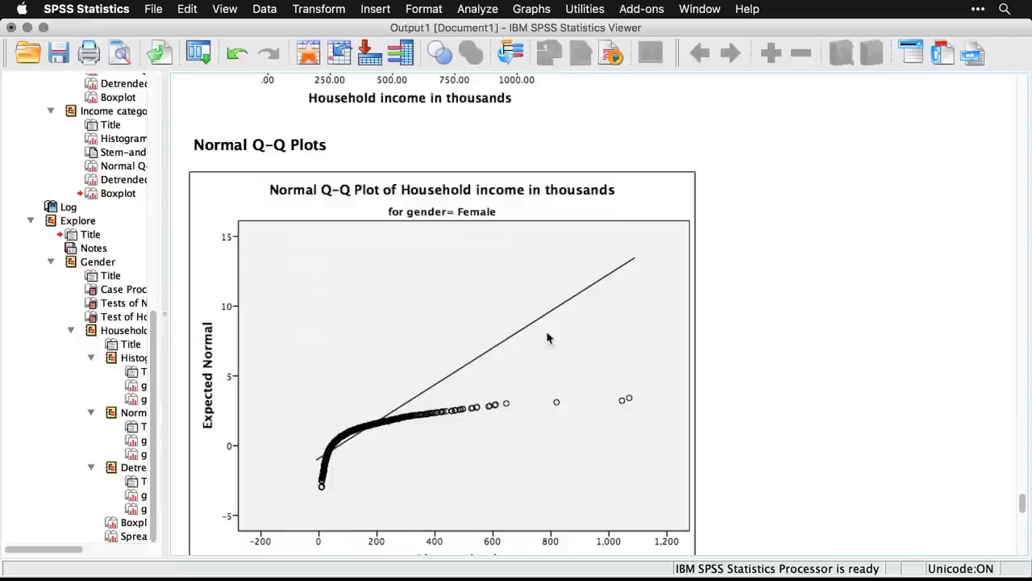
{"action": "left_click", "coordinate": [769, 475]}
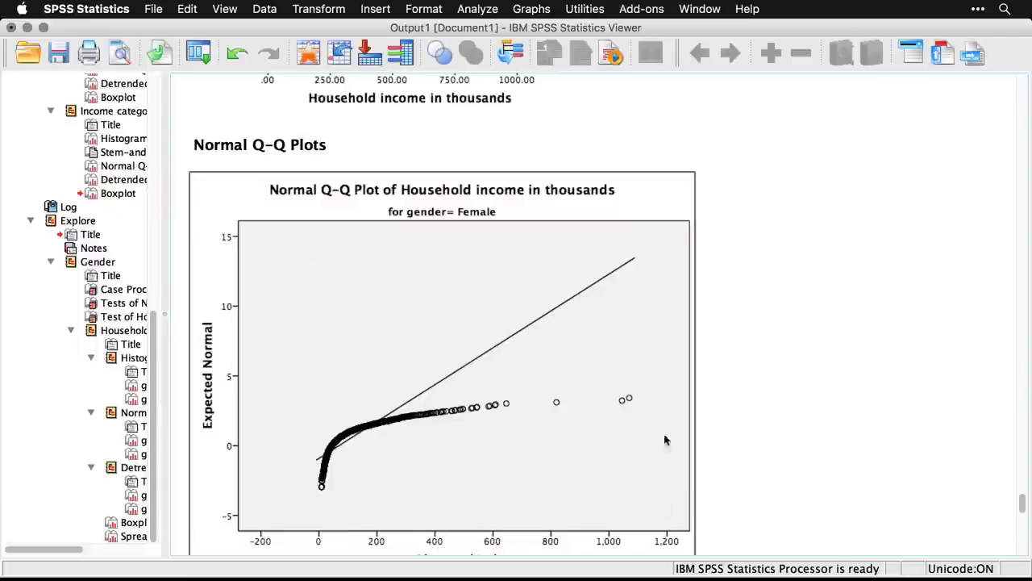
{"action": "scroll", "coordinate": [803, 476], "scroll_direction": "down", "scroll_amount": 5}
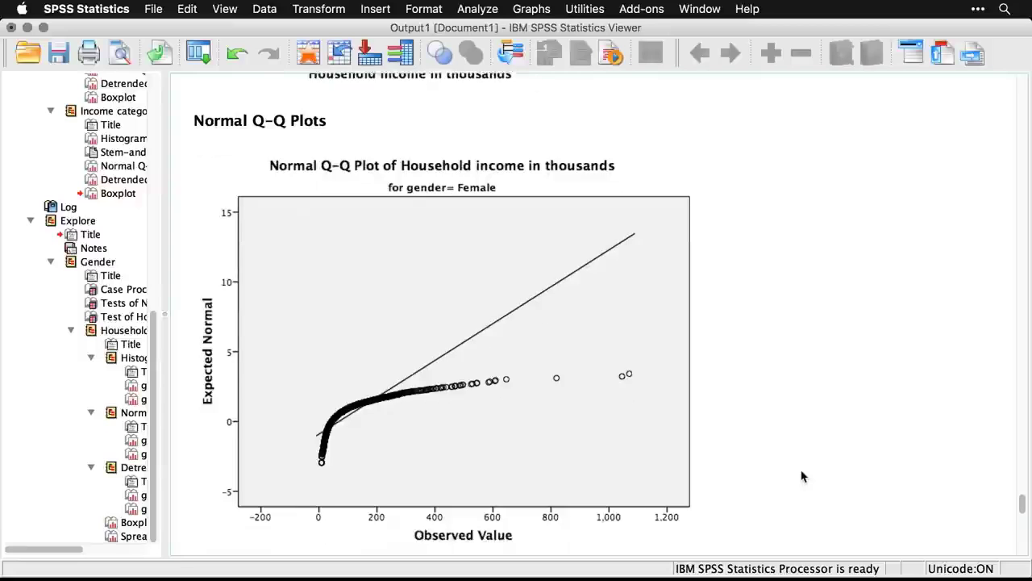
{"action": "scroll", "coordinate": [803, 475], "scroll_direction": "down", "scroll_amount": 6}
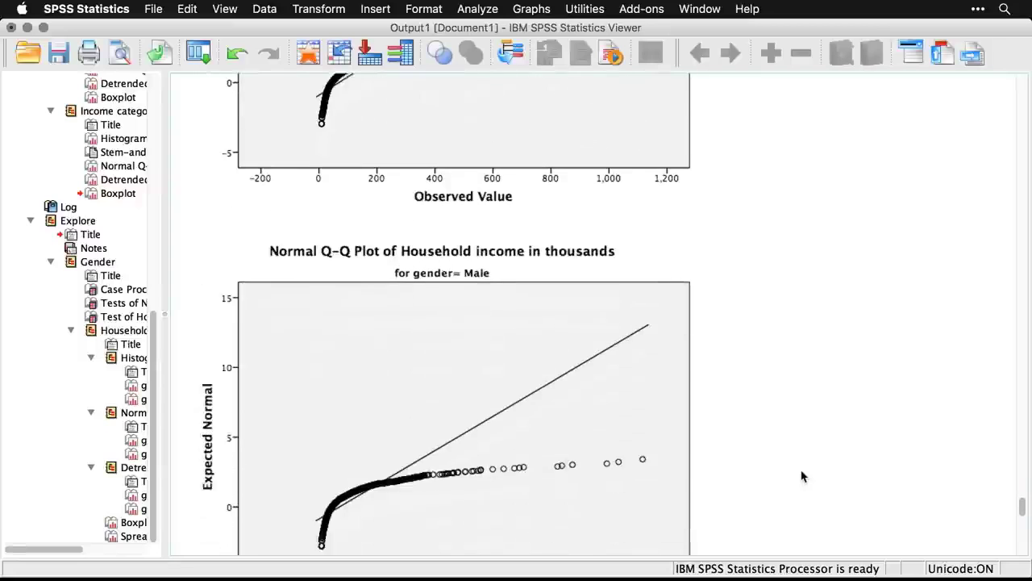
{"action": "scroll", "coordinate": [803, 476], "scroll_direction": "down", "scroll_amount": 7}
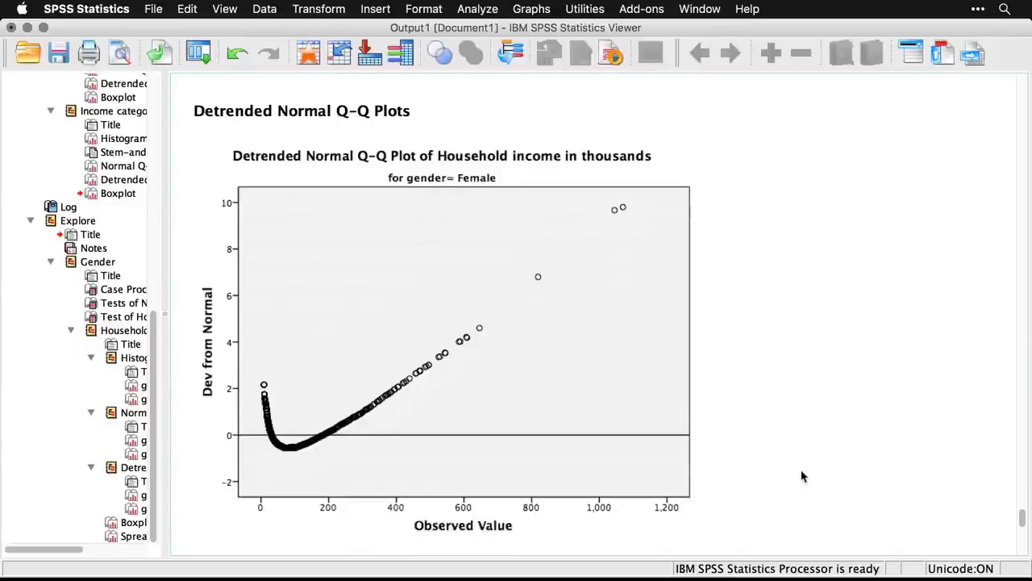
{"action": "scroll", "coordinate": [803, 476], "scroll_direction": "down", "scroll_amount": 7}
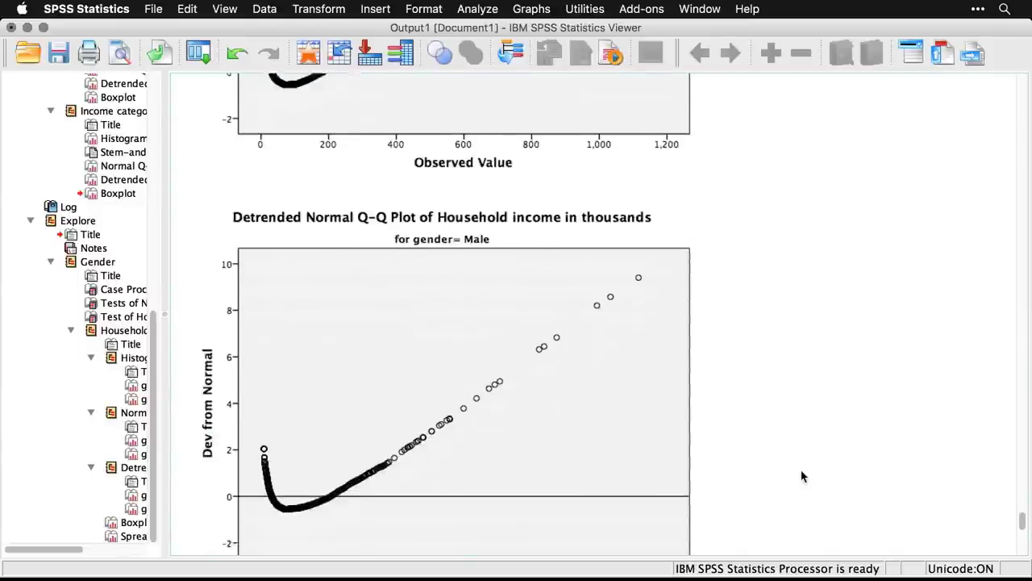
{"action": "scroll", "coordinate": [802, 476], "scroll_direction": "down", "scroll_amount": 7}
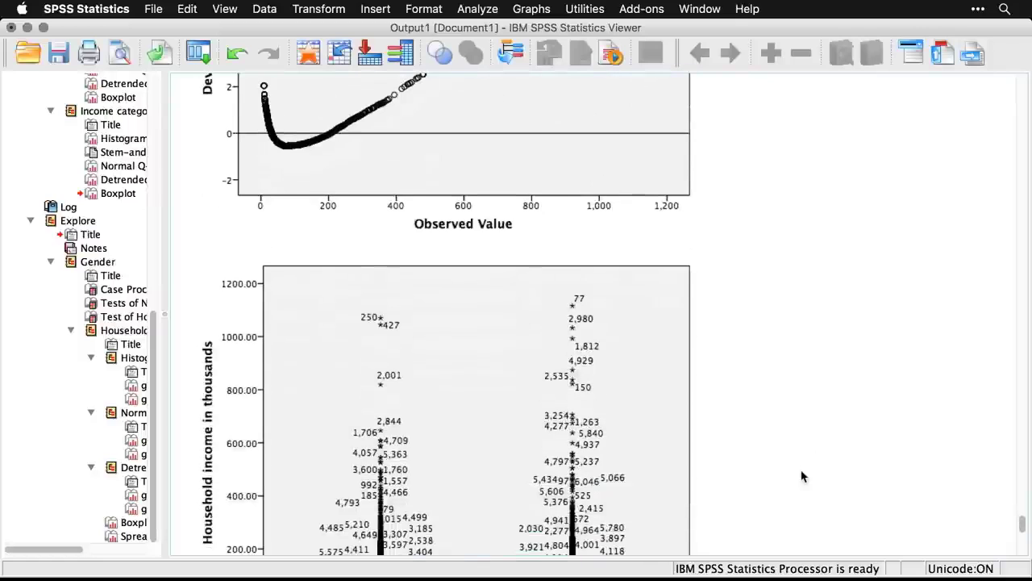
- Hide the case-number data labels on the household income by gender boxplot and close the chart editor
{"action": "scroll", "coordinate": [803, 476], "scroll_direction": "down", "scroll_amount": 3}
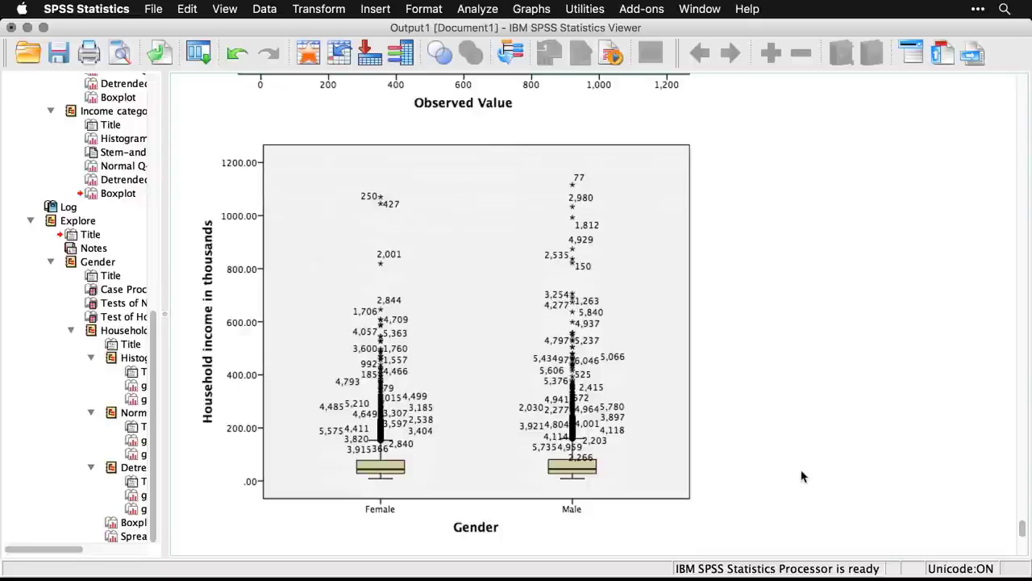
{"action": "left_click", "coordinate": [554, 366]}
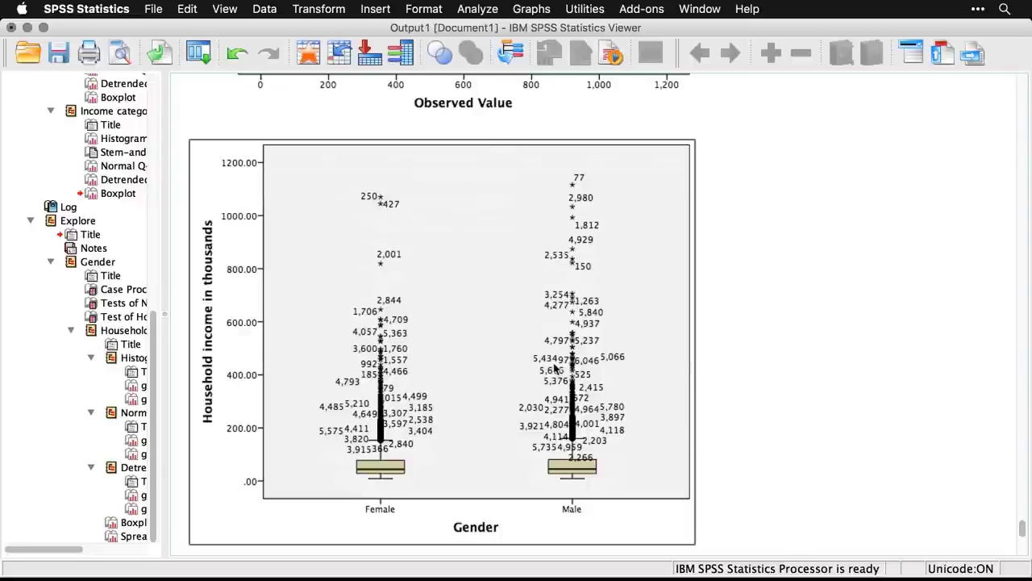
{"action": "double_click", "coordinate": [554, 368]}
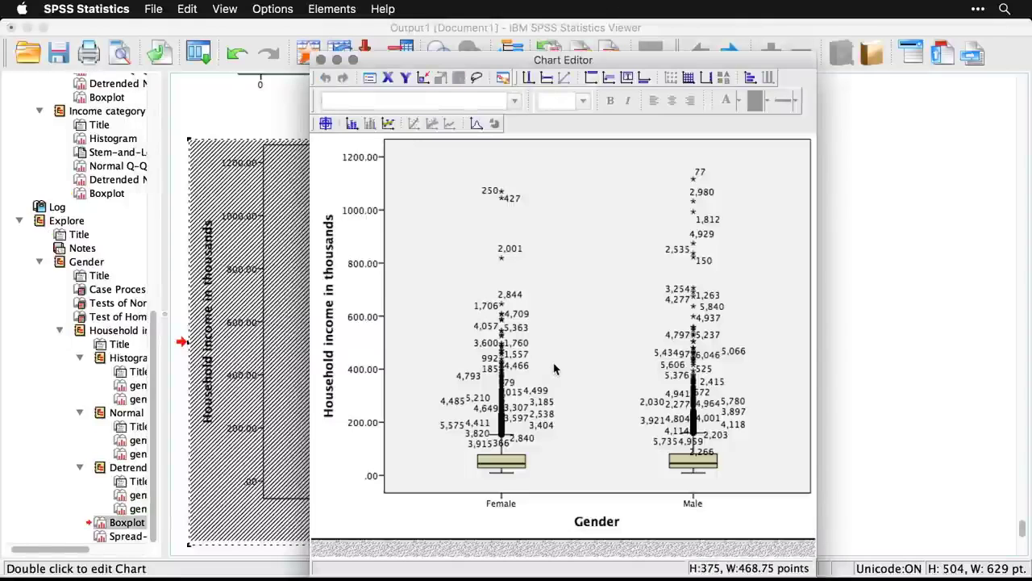
{"action": "left_click", "coordinate": [351, 125]}
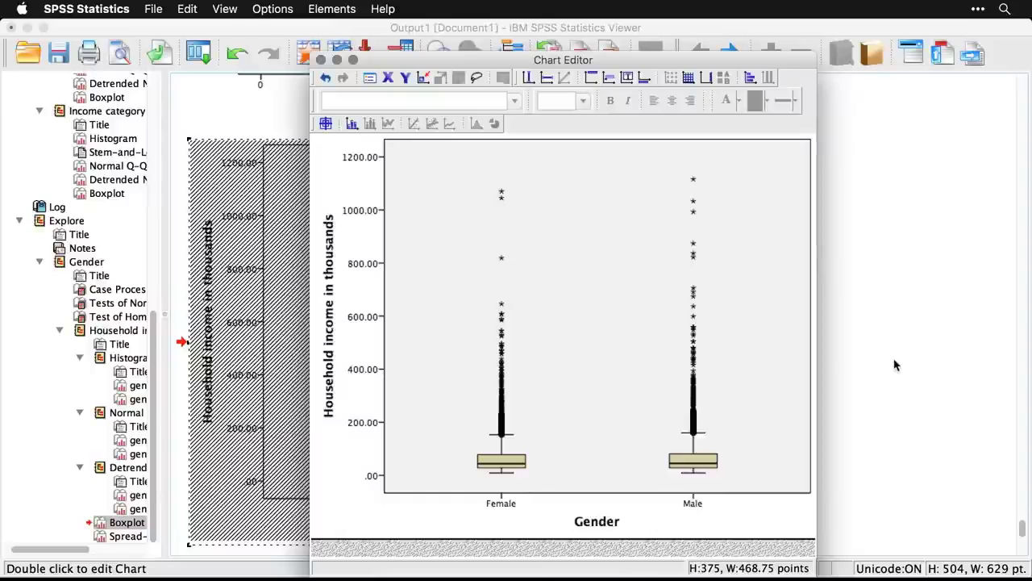
{"action": "key", "text": "super+w"}
{"action": "left_click", "coordinate": [844, 397]}
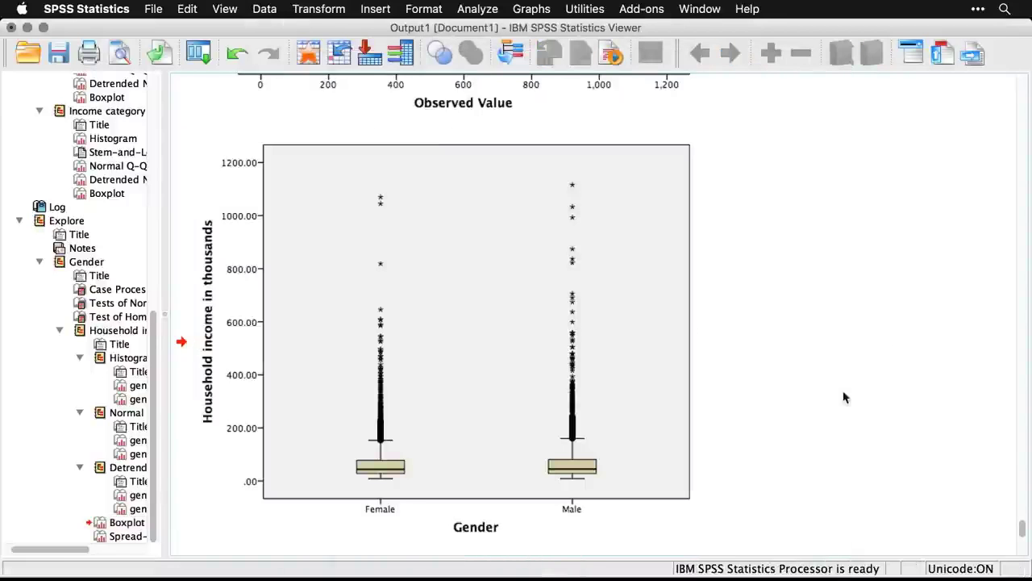
- Examine the Spread vs. Level plot of income by gender, including the slope and power for transformation beneath it
{"action": "scroll", "coordinate": [844, 397], "scroll_direction": "down", "scroll_amount": 5}
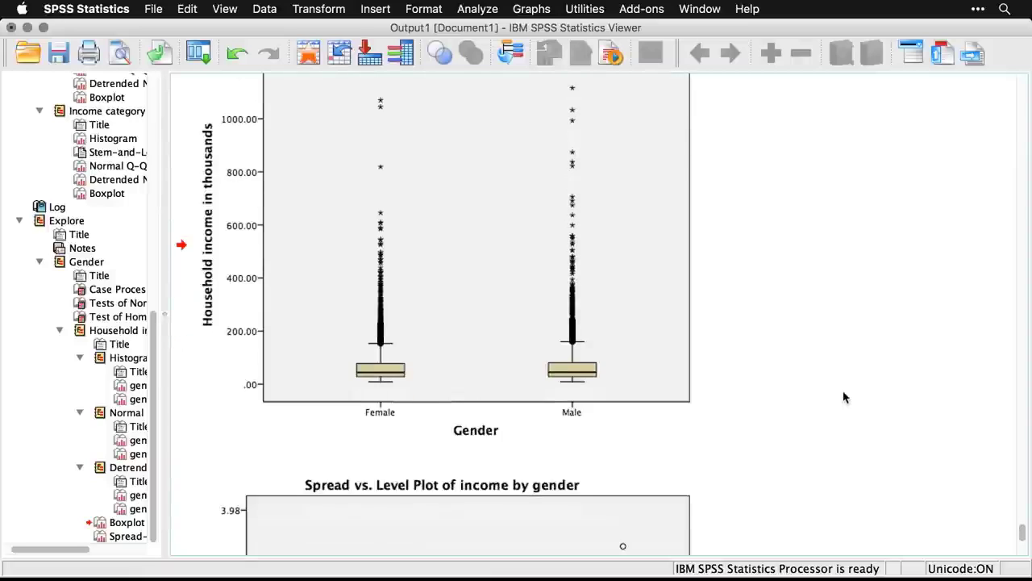
{"action": "scroll", "coordinate": [844, 397], "scroll_direction": "down", "scroll_amount": 3}
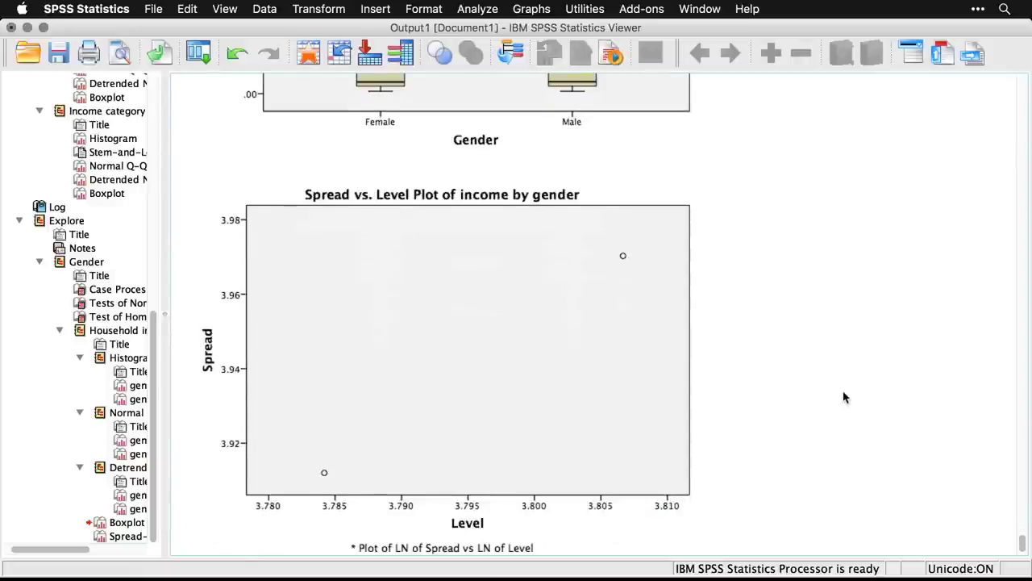
{"action": "scroll", "coordinate": [844, 397], "scroll_direction": "down", "scroll_amount": 1}
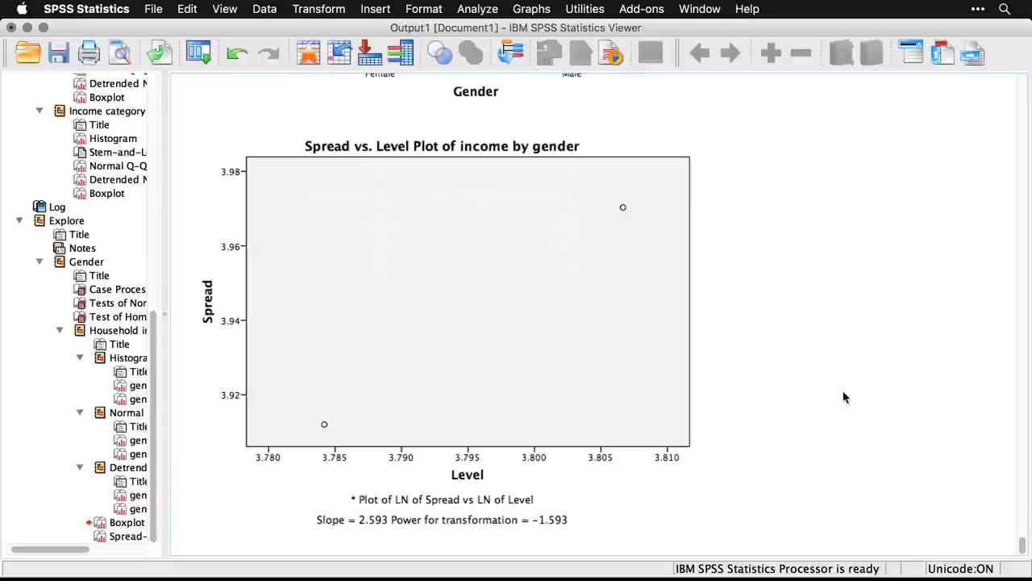
{"action": "scroll", "coordinate": [844, 397], "scroll_direction": "down", "scroll_amount": 1}
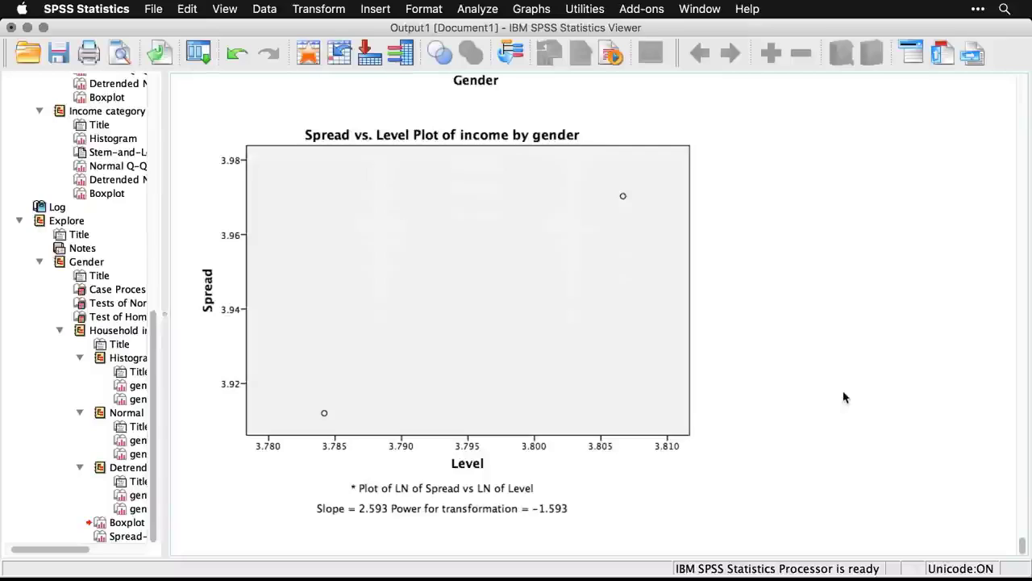
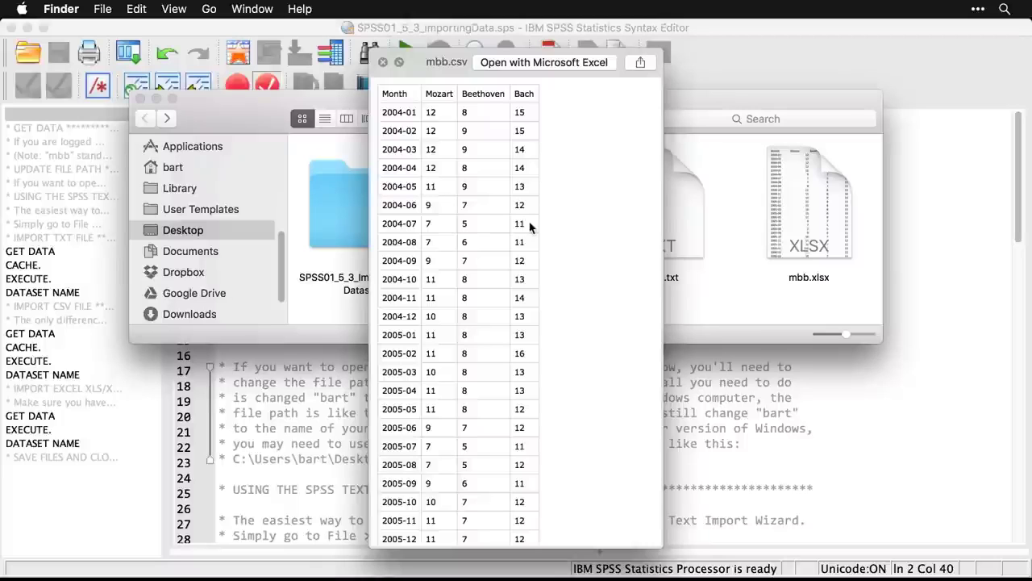
- Close the mbb.csv preview, preview mbb.txt and mbb.xlsx in turn, and return to the SPSS syntax window
{"action": "key", "text": "space"}
{"action": "left_click", "coordinate": [654, 214]}
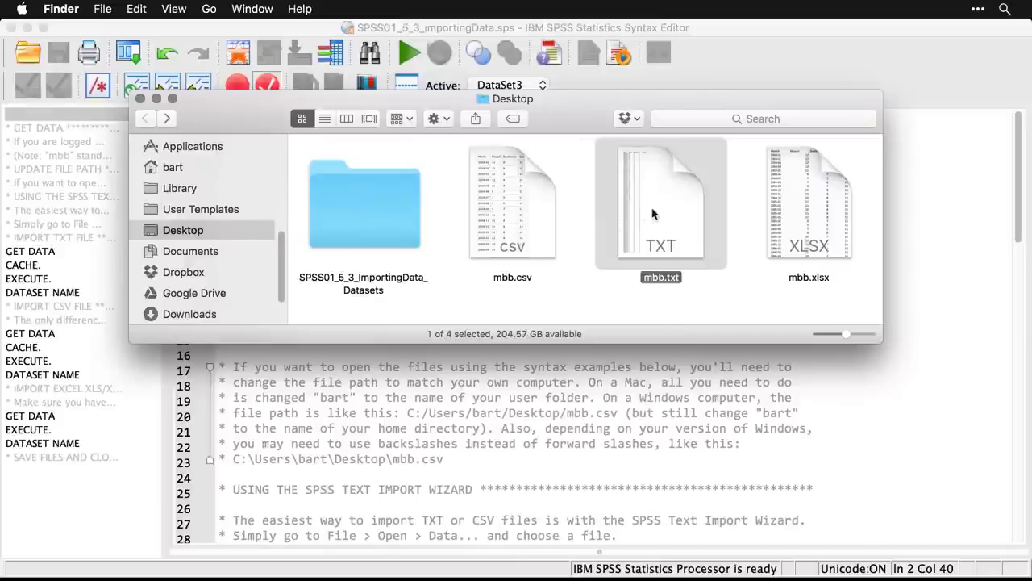
{"action": "key", "text": "space"}
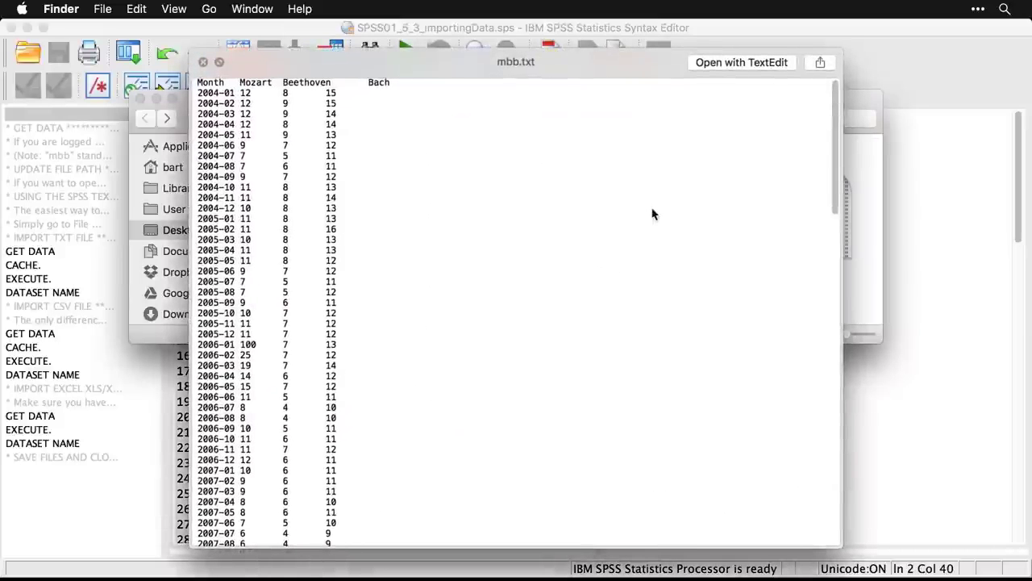
{"action": "key", "text": "space"}
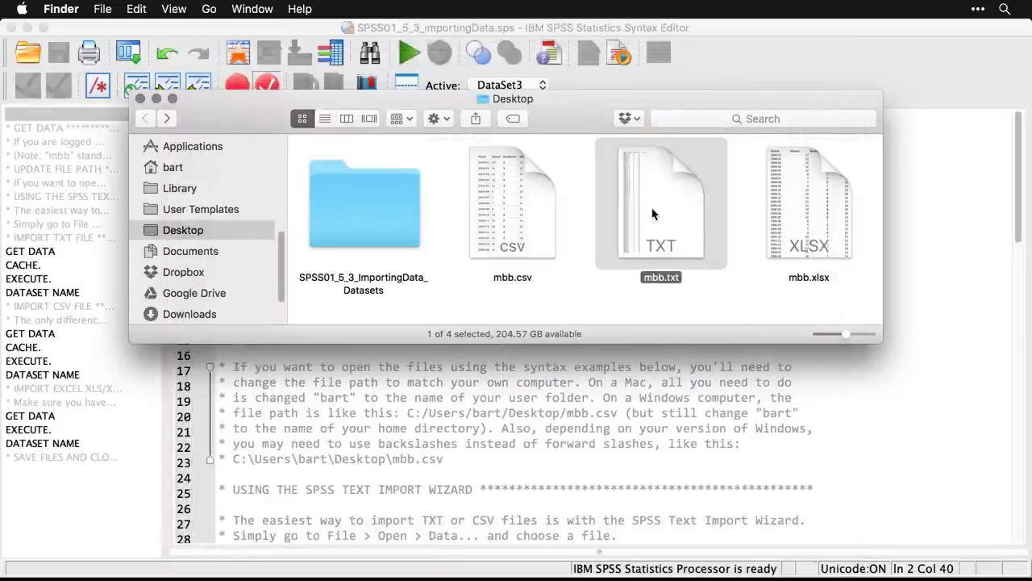
{"action": "left_click", "coordinate": [781, 205]}
{"action": "key", "text": "space"}
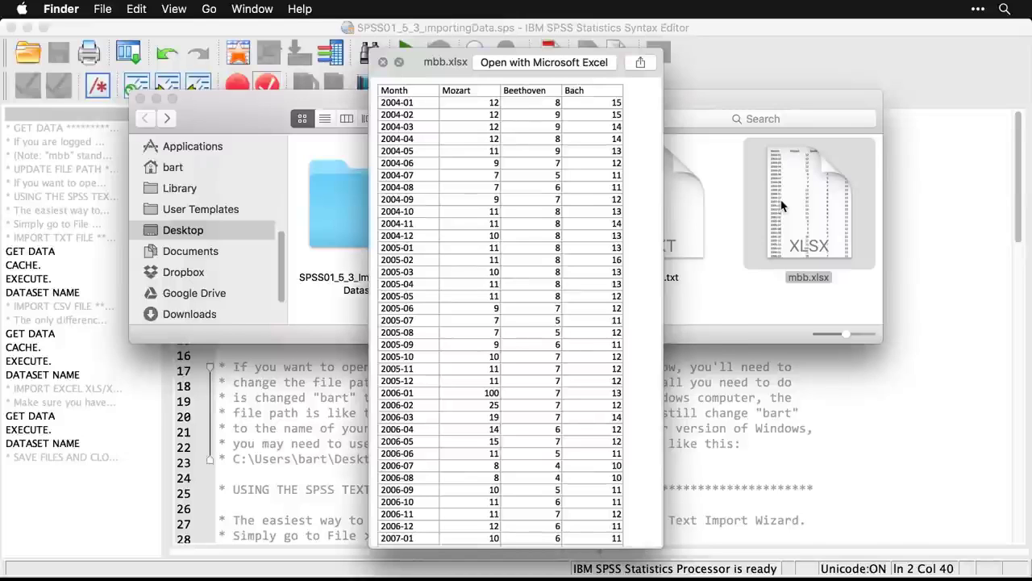
{"action": "key", "text": "space"}
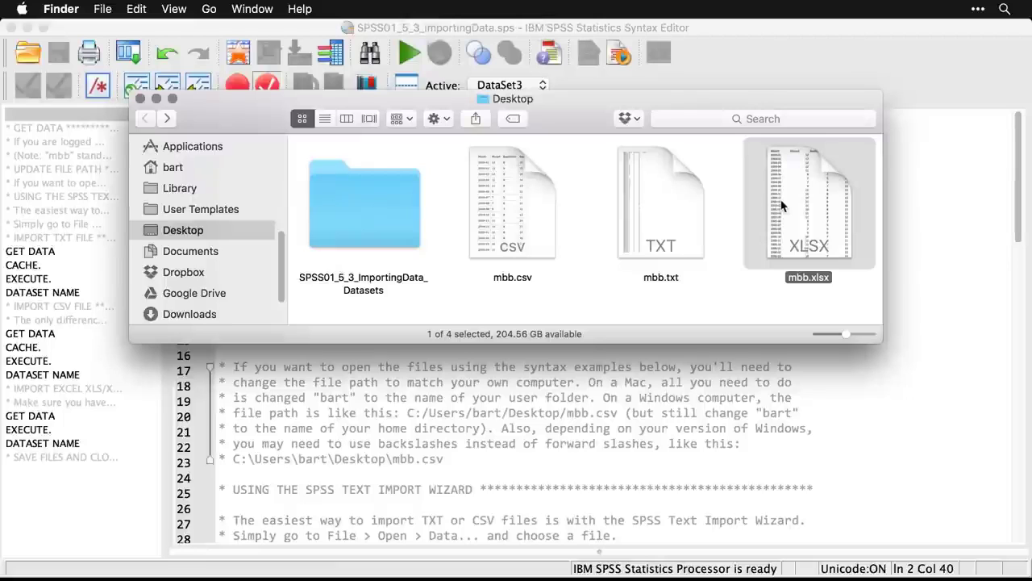
{"action": "left_click", "coordinate": [956, 217]}
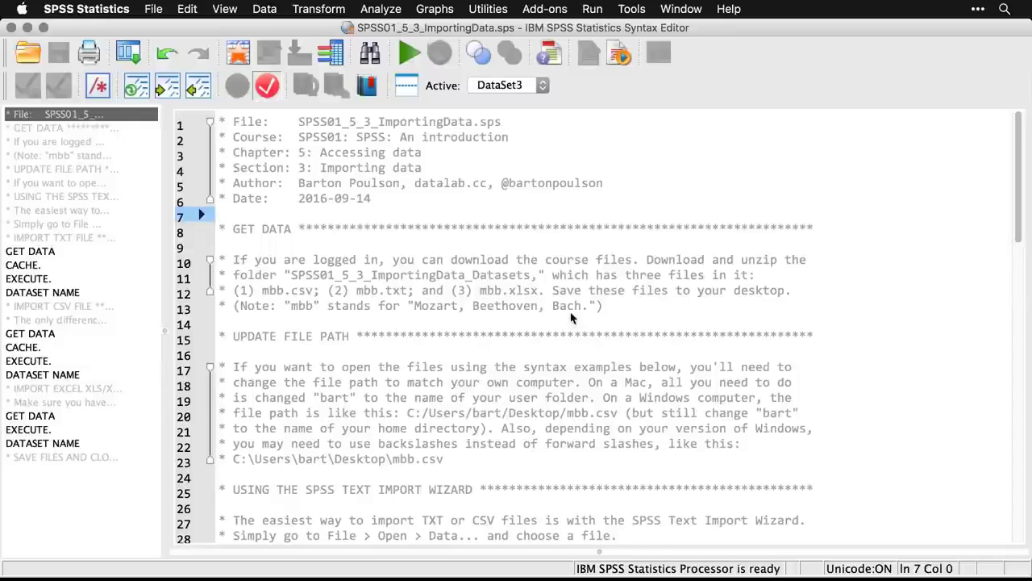
- Compare the file path in the TXT import syntax with the Windows forward-slash and backslash path examples in the comments
{"action": "scroll", "coordinate": [571, 317], "scroll_direction": "down", "scroll_amount": 3}
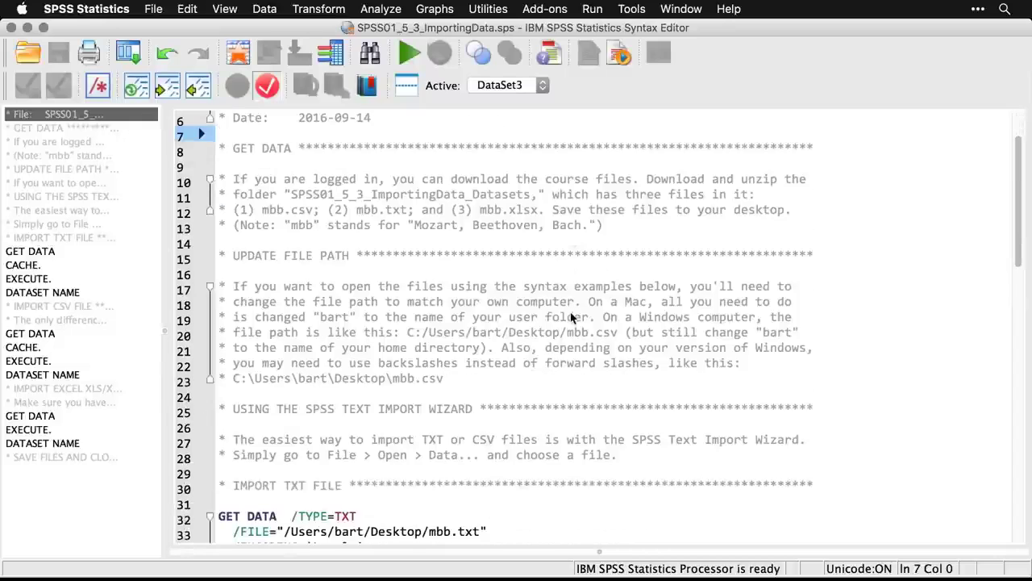
{"action": "scroll", "coordinate": [571, 317], "scroll_direction": "down", "scroll_amount": 1}
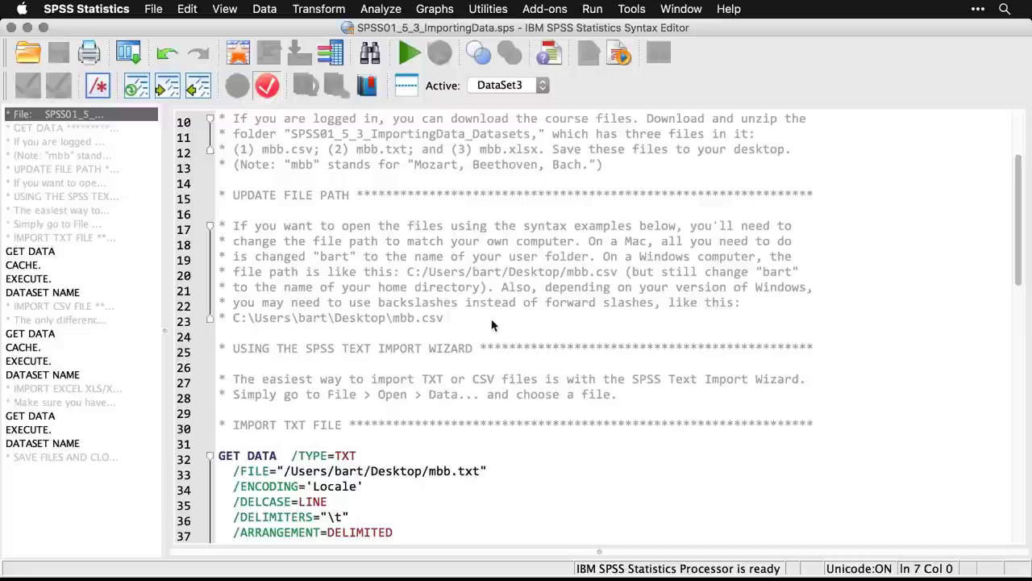
{"action": "left_click", "coordinate": [467, 268]}
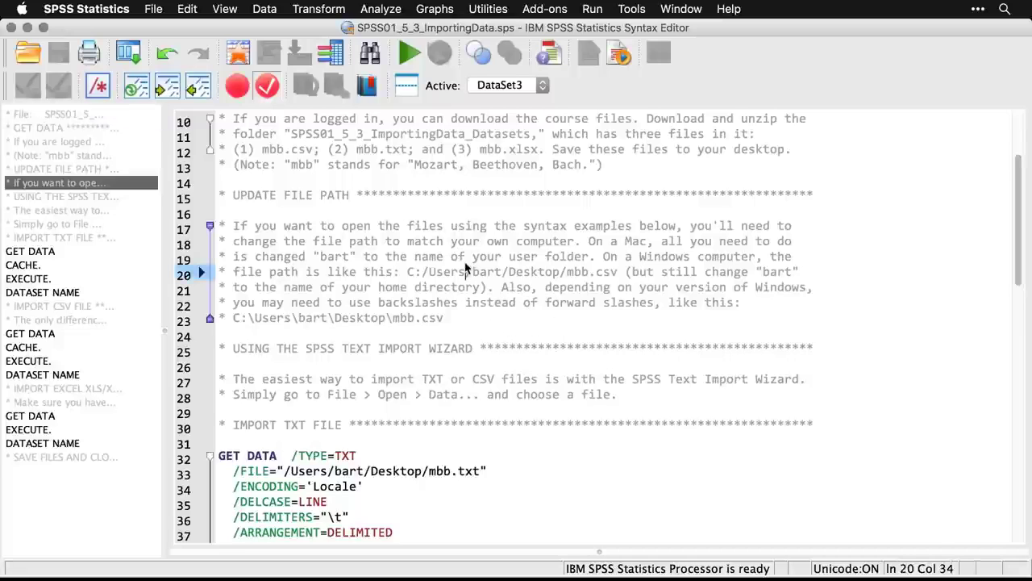
{"action": "scroll", "coordinate": [466, 268], "scroll_direction": "down", "scroll_amount": 5}
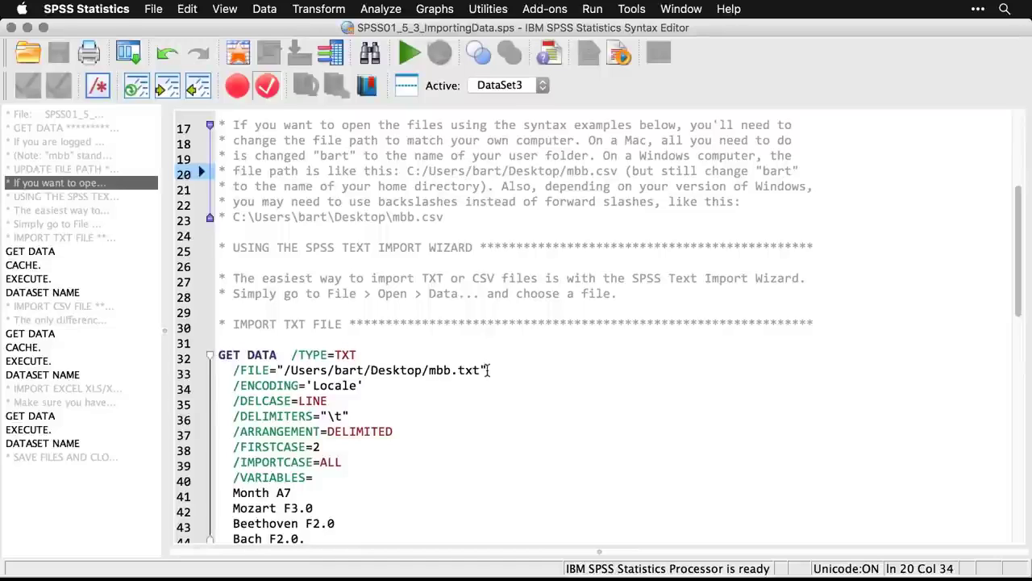
{"action": "left_click_drag", "start_coordinate": [487, 369], "coordinate": [278, 370]}
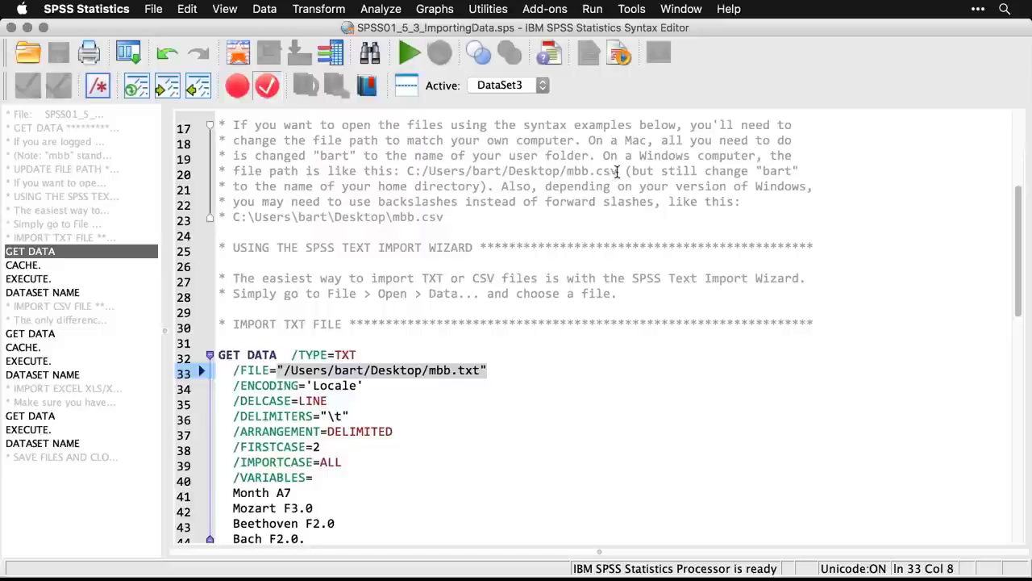
{"action": "left_click_drag", "start_coordinate": [618, 171], "coordinate": [408, 171]}
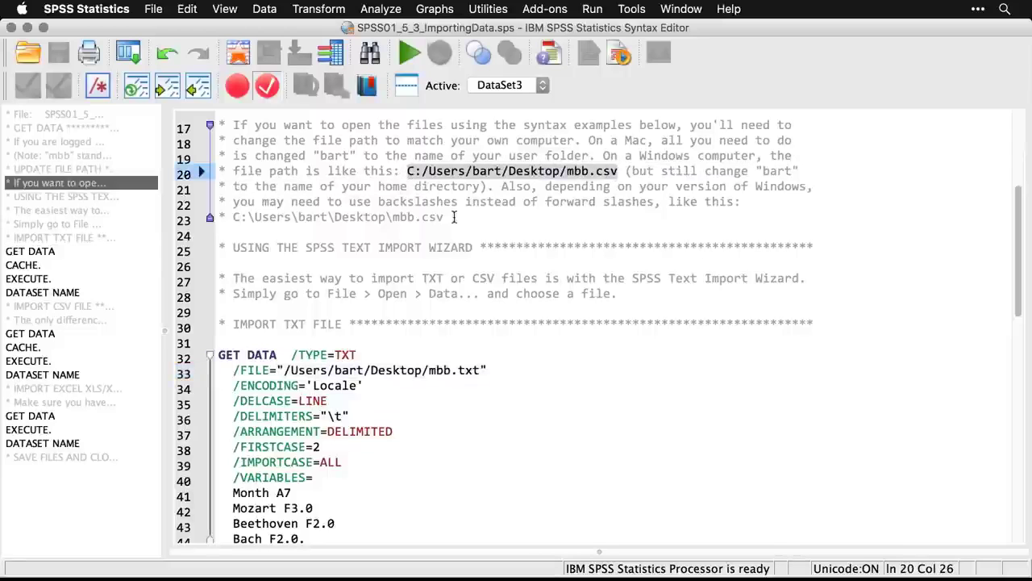
{"action": "left_click_drag", "start_coordinate": [445, 217], "coordinate": [232, 218]}
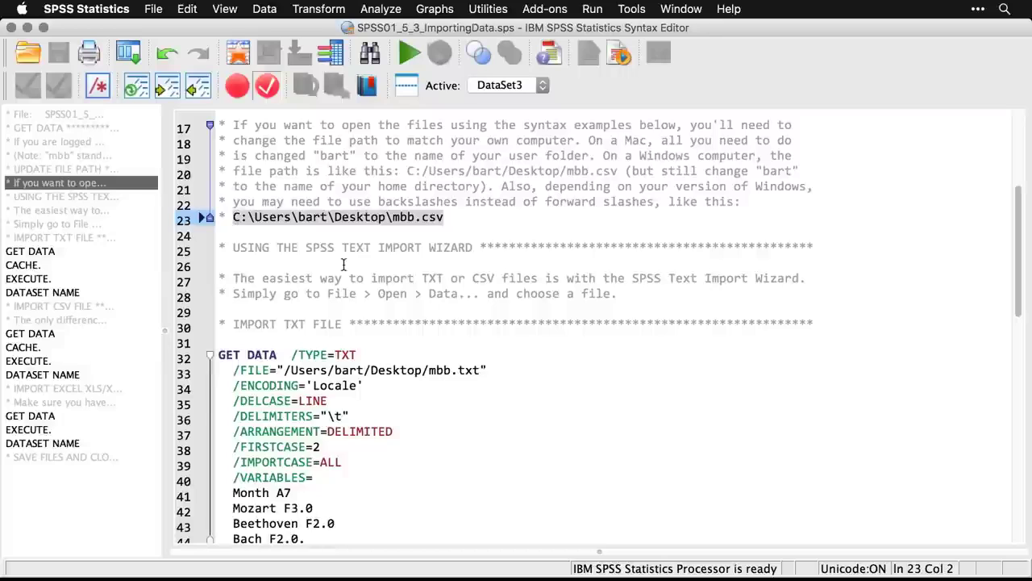
- Read the Text Import Wizard note and the complete GET DATA syntax for importing the TXT file
{"action": "left_click", "coordinate": [401, 277]}
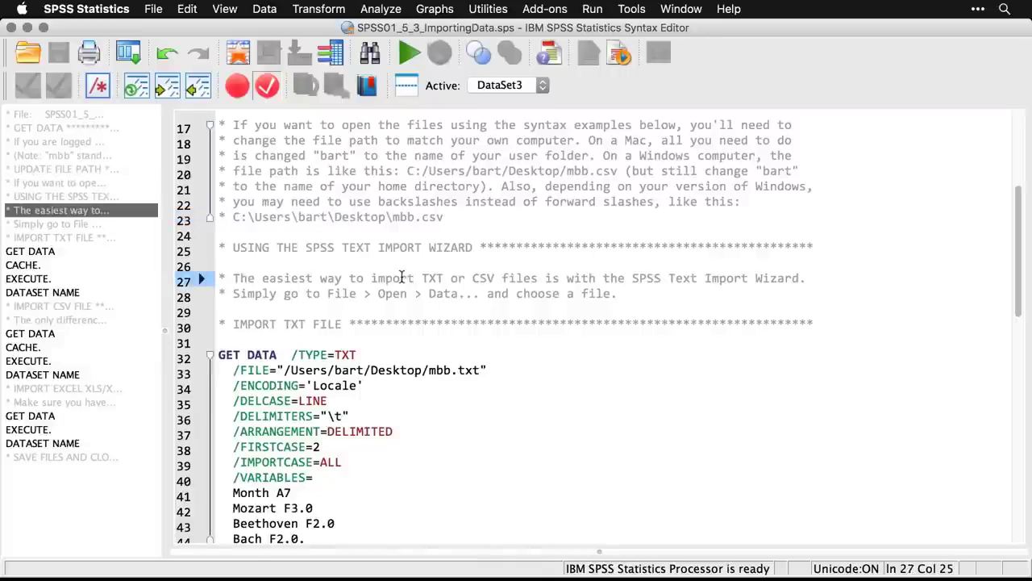
{"action": "scroll", "coordinate": [401, 278], "scroll_direction": "down", "scroll_amount": 2}
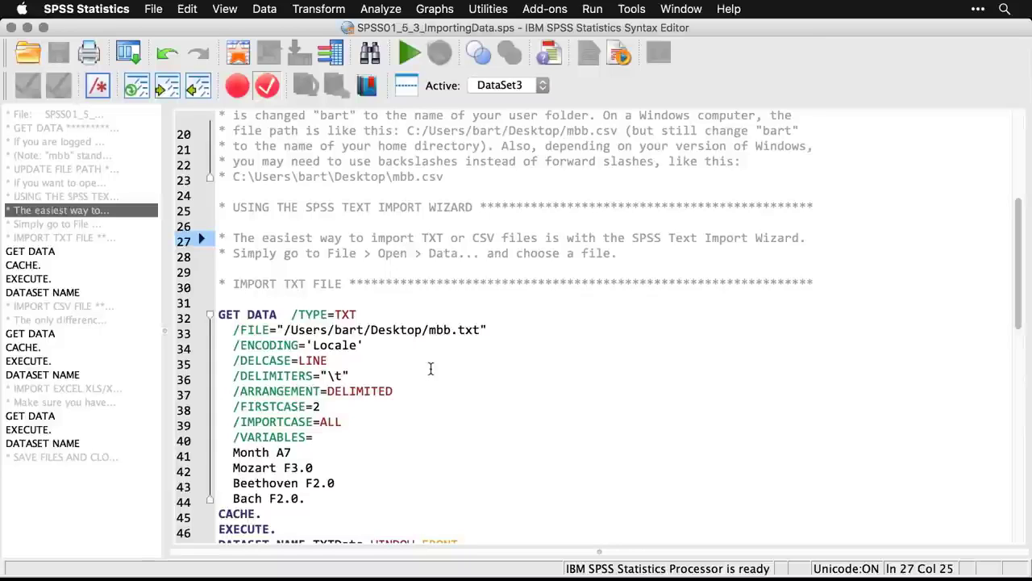
{"action": "scroll", "coordinate": [430, 368], "scroll_direction": "down", "scroll_amount": 3}
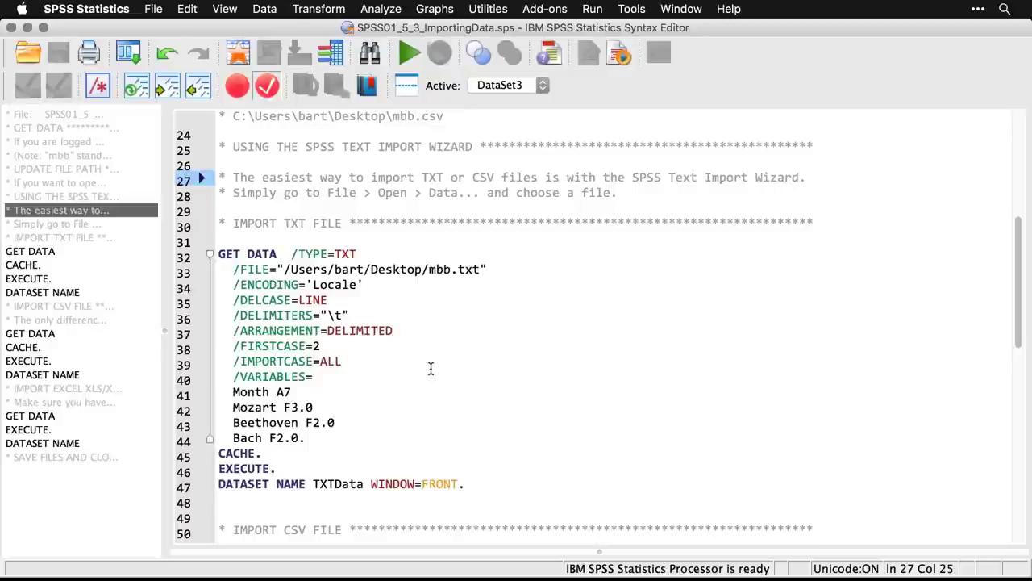
- From the empty data editor, open mbb.txt from the Desktop as a Text file type to start the Text Import Wizard
{"action": "key", "text": "super+grave"}
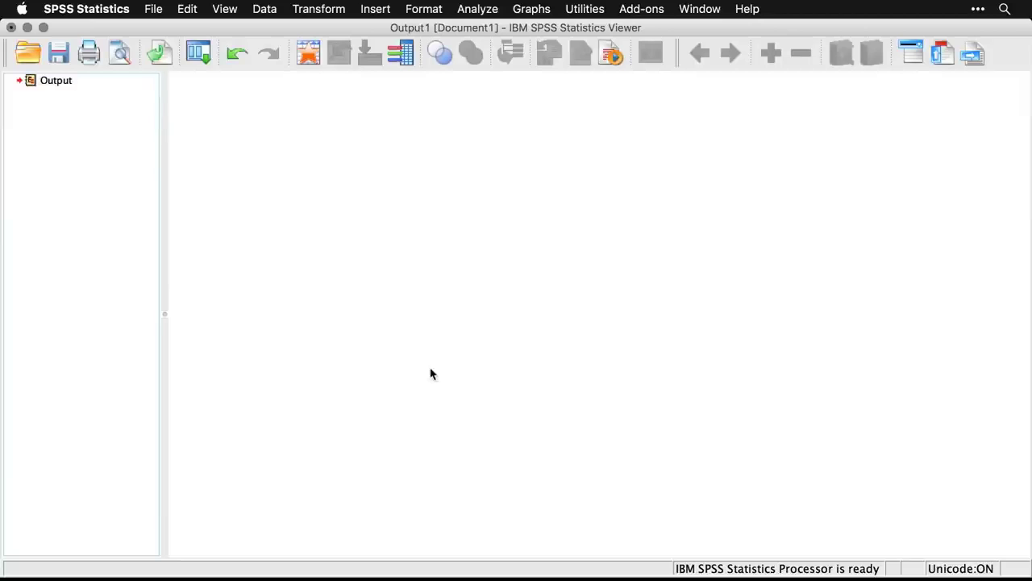
{"action": "key", "text": "super+grave"}
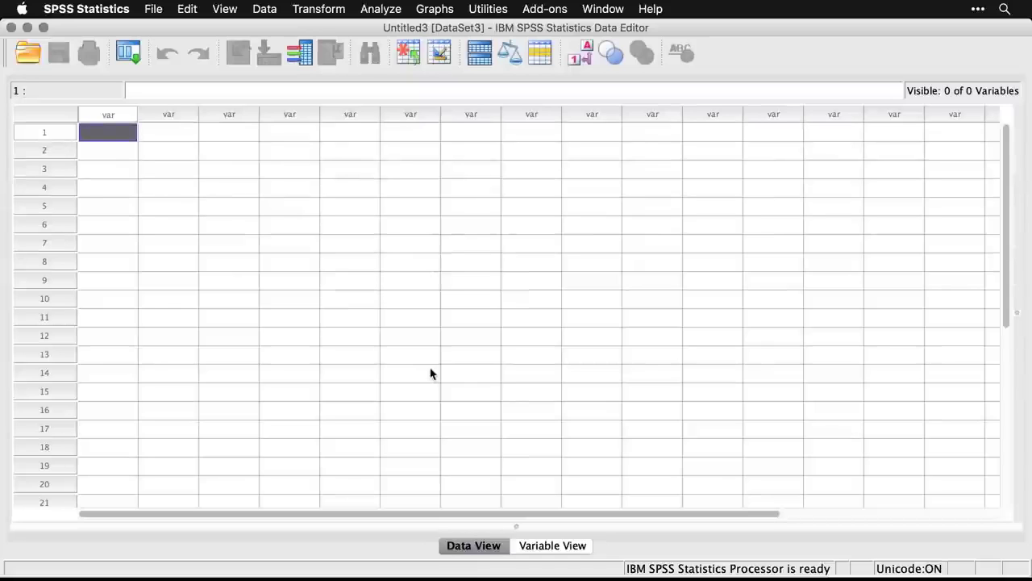
{"action": "left_click", "coordinate": [153, 9]}
{"action": "mouse_move", "coordinate": [164, 45]}
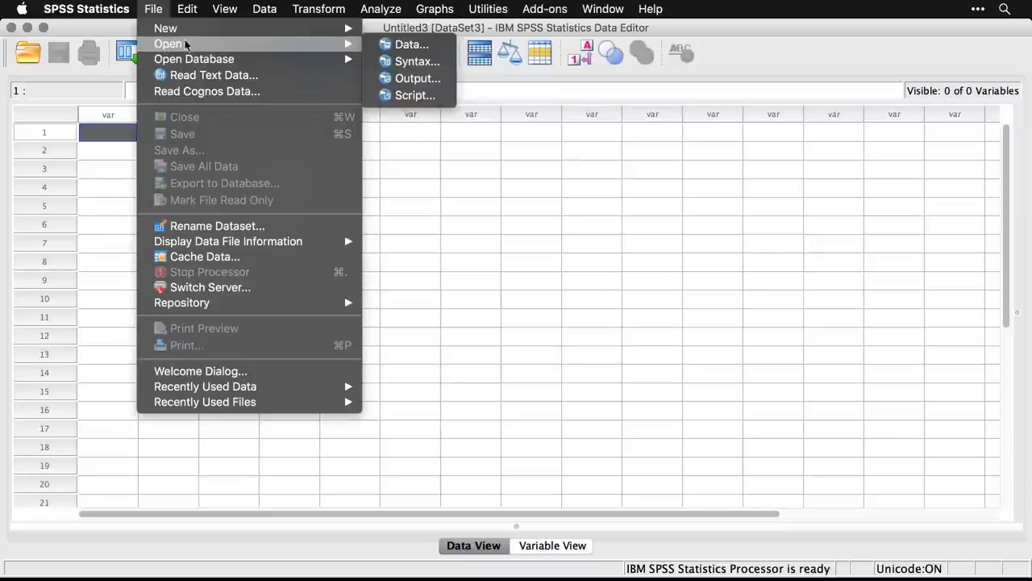
{"action": "left_click", "coordinate": [398, 46]}
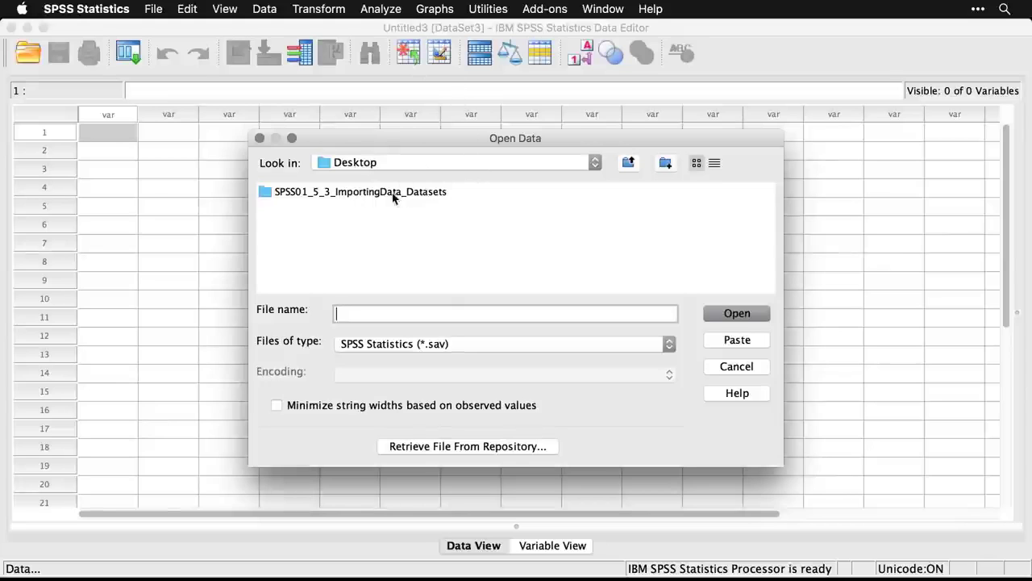
{"action": "left_click", "coordinate": [466, 347]}
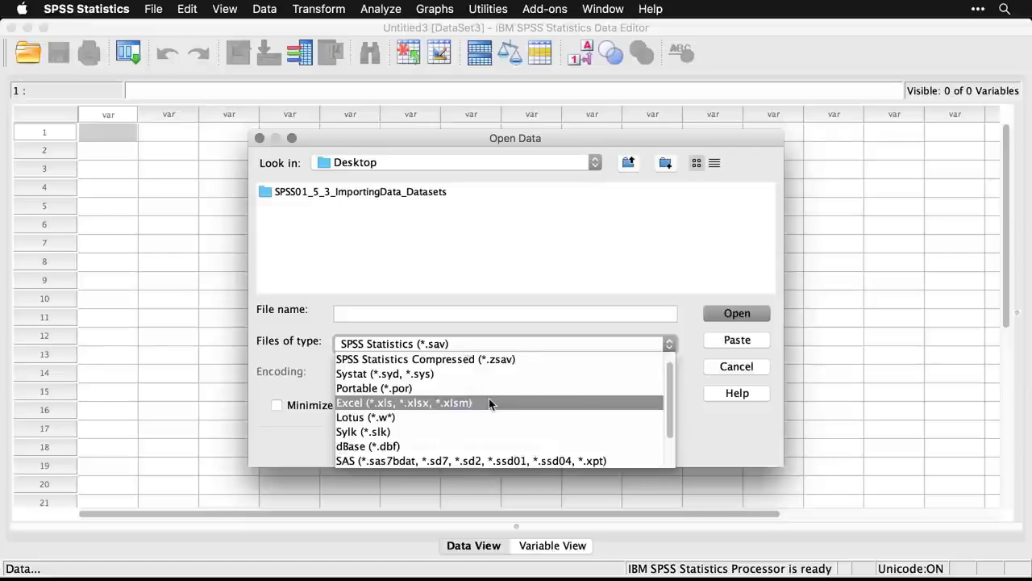
{"action": "scroll", "coordinate": [489, 399], "scroll_direction": "down", "scroll_amount": 3}
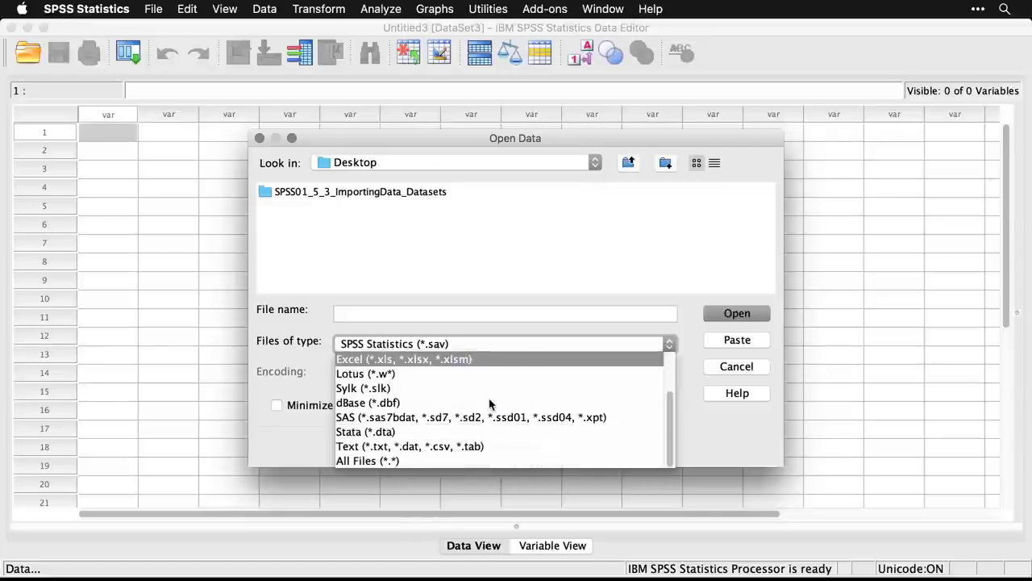
{"action": "left_click", "coordinate": [509, 445]}
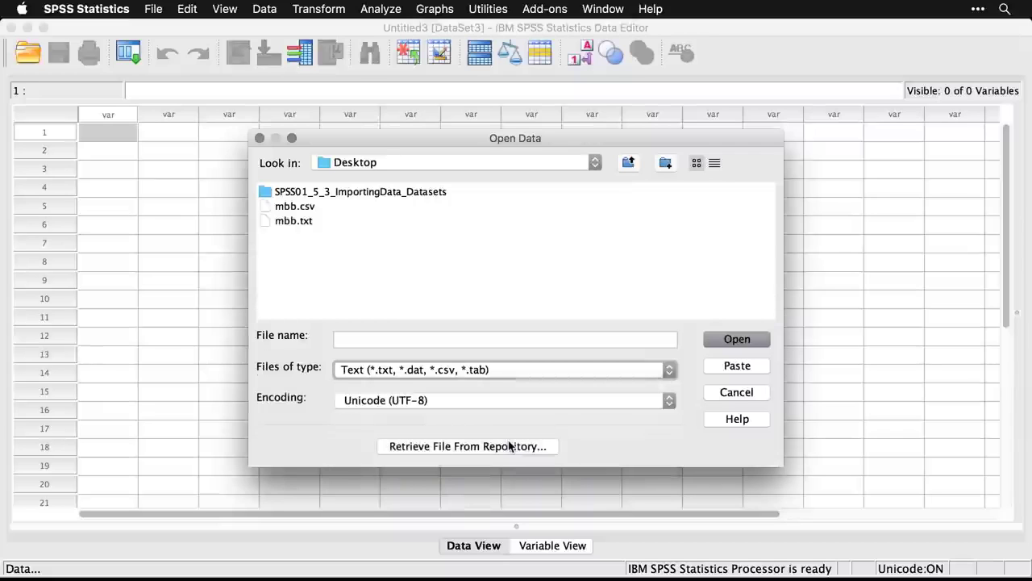
{"action": "left_click", "coordinate": [284, 223]}
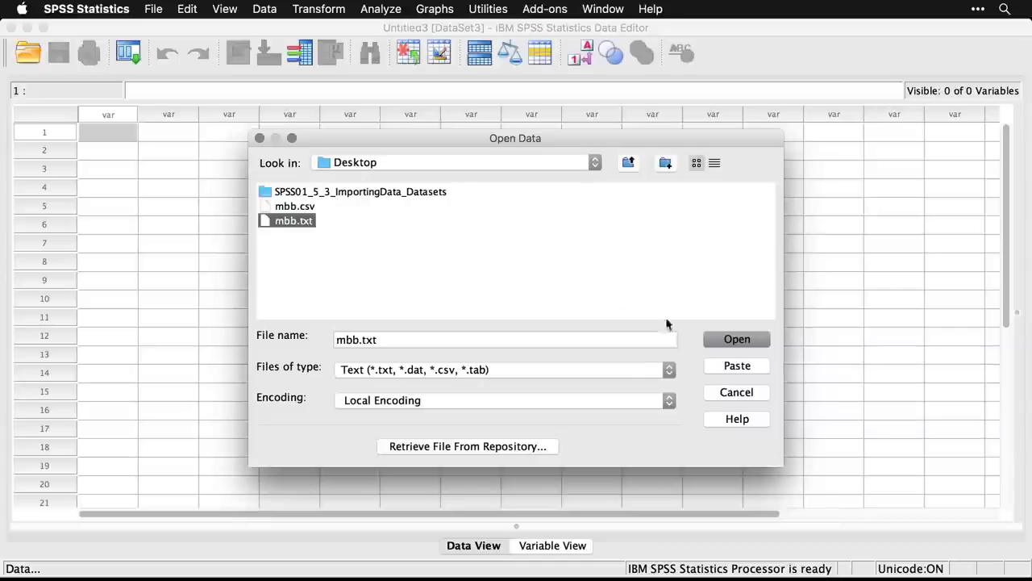
{"action": "left_click", "coordinate": [737, 340]}
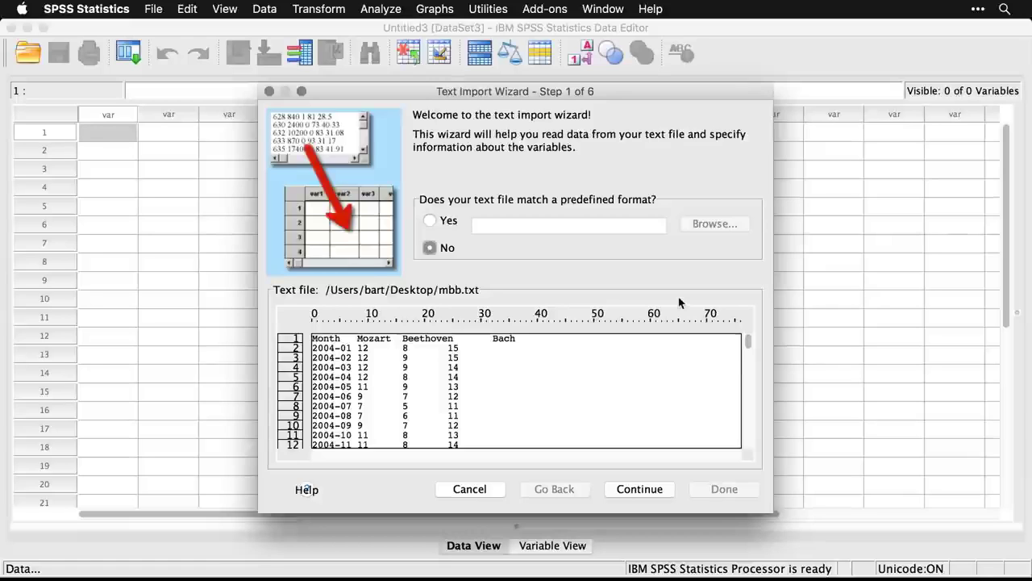
- Import mbb.txt as tab-delimited data with variable names at the top, keeping the remaining wizard defaults, and finish the import
{"action": "left_click", "coordinate": [642, 489]}
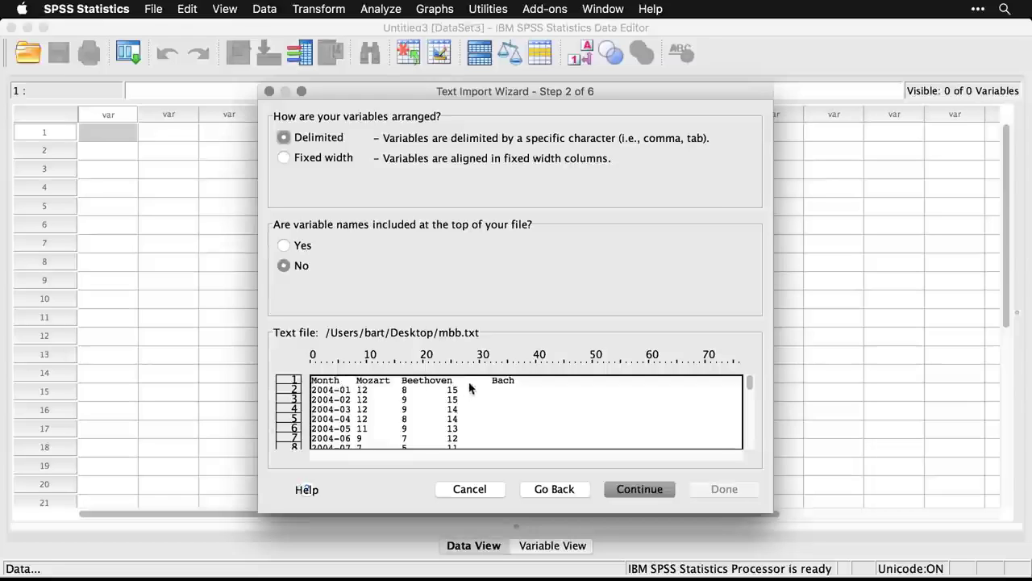
{"action": "left_click", "coordinate": [284, 246]}
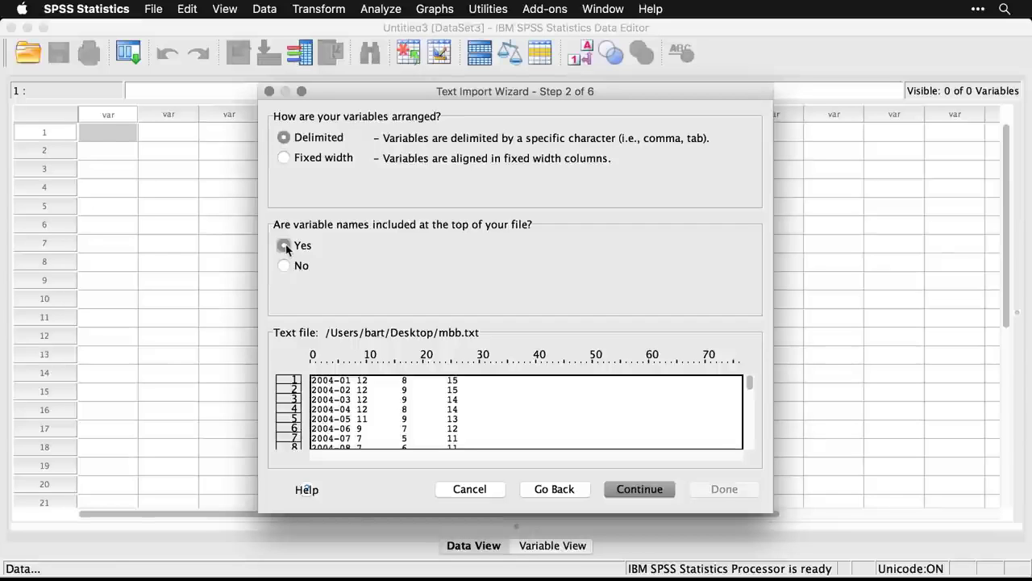
{"action": "left_click", "coordinate": [651, 489]}
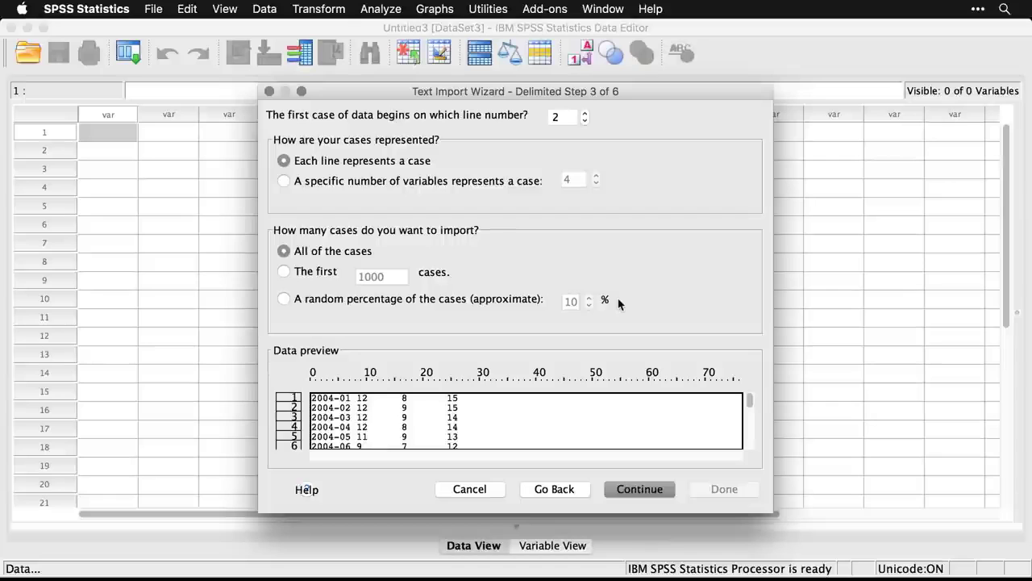
{"action": "left_click", "coordinate": [648, 493]}
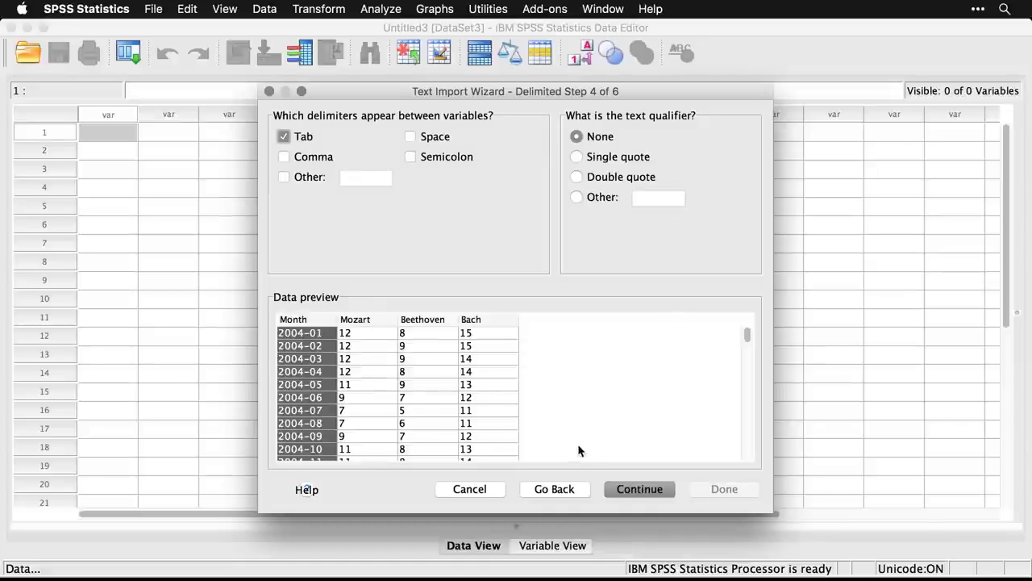
{"action": "left_click", "coordinate": [649, 487]}
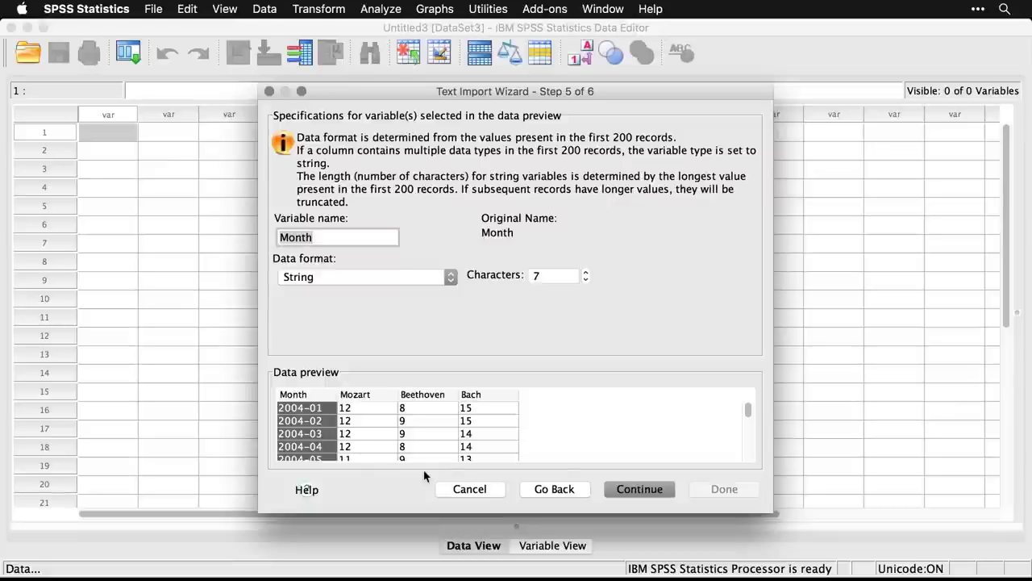
{"action": "left_click", "coordinate": [639, 489]}
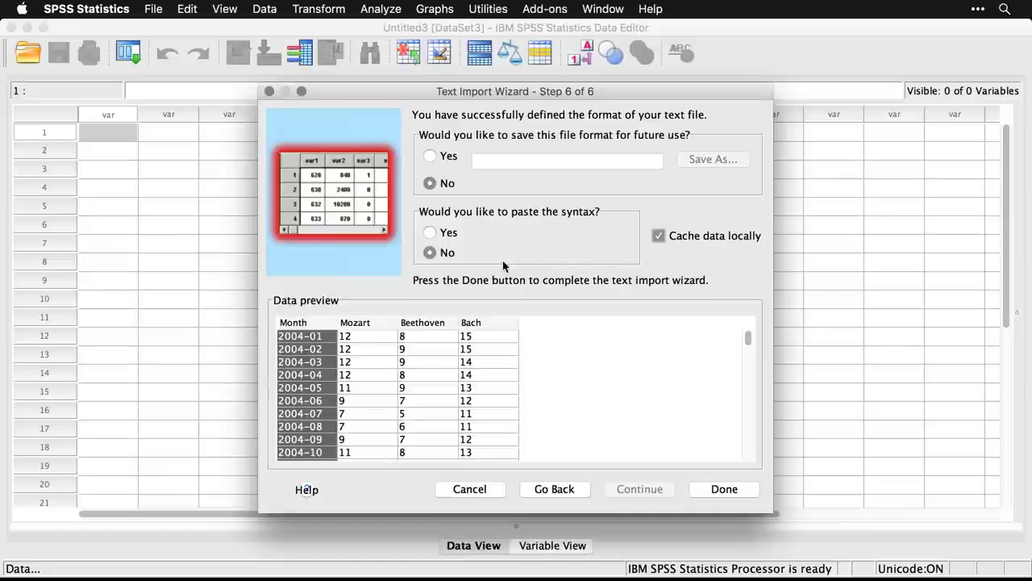
{"action": "left_click", "coordinate": [733, 495]}
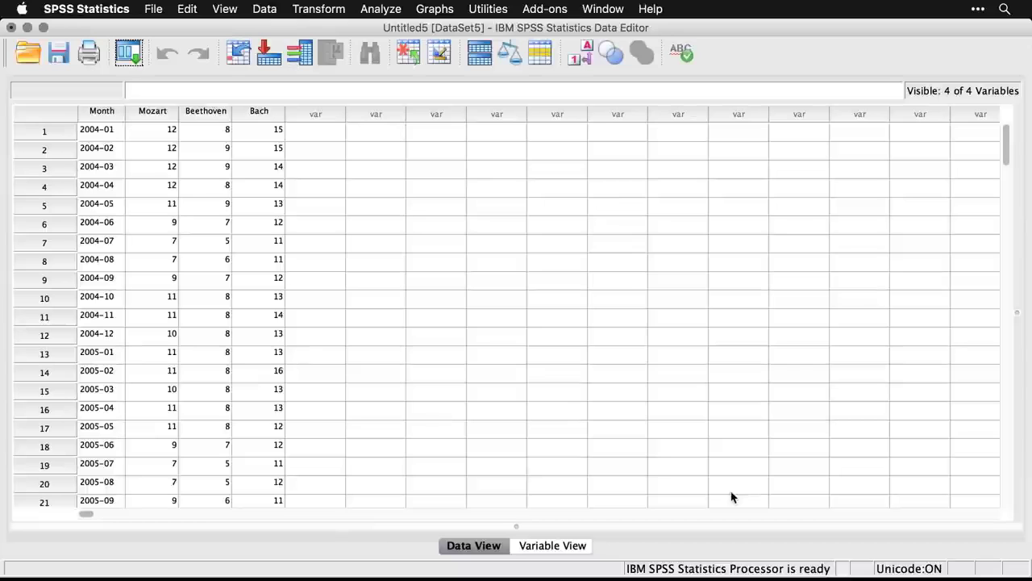
- Inspect the variable definitions of the imported data, including the width and decimals settings
{"action": "left_click", "coordinate": [565, 547]}
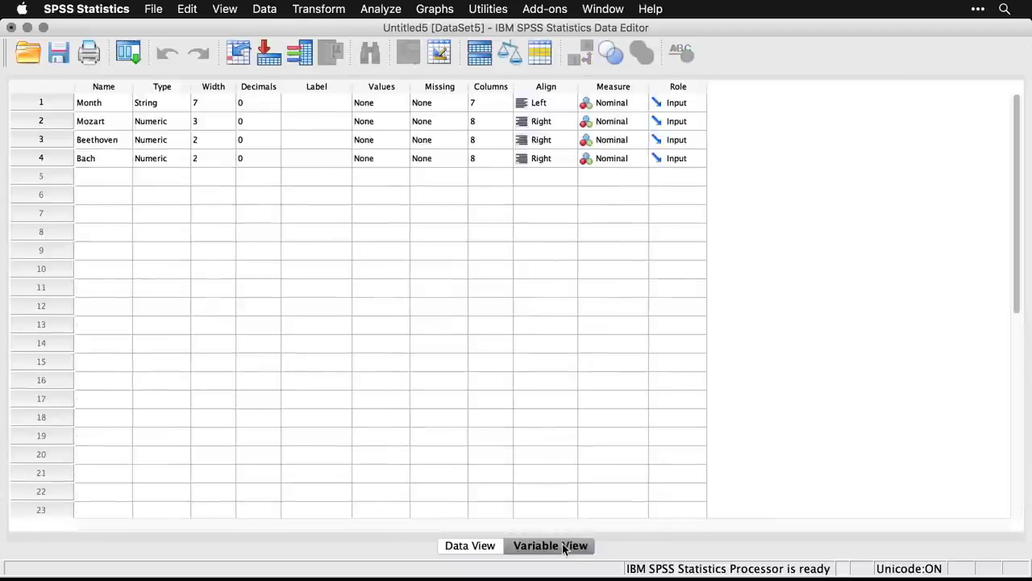
{"action": "left_click", "coordinate": [212, 162]}
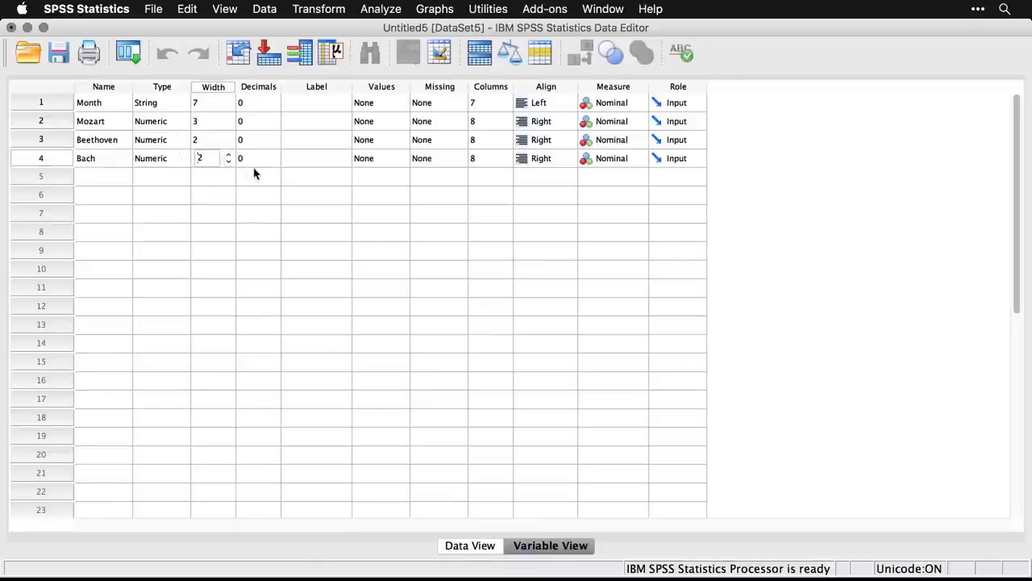
{"action": "left_click", "coordinate": [253, 174]}
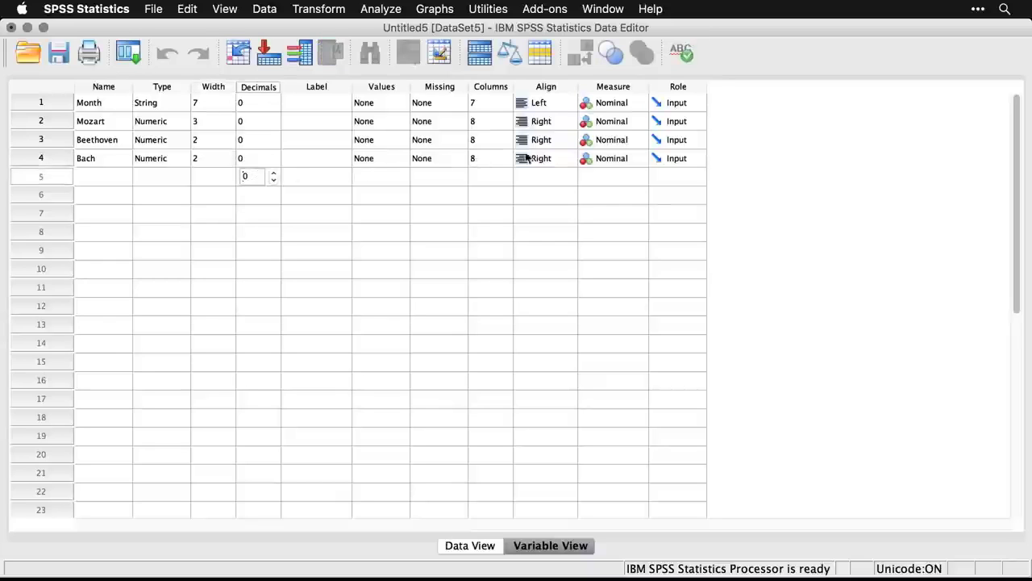
- Set the measurement level of Mozart, Beethoven and Bach in the TXT import to Scale and return to the data values
{"action": "left_click", "coordinate": [626, 124]}
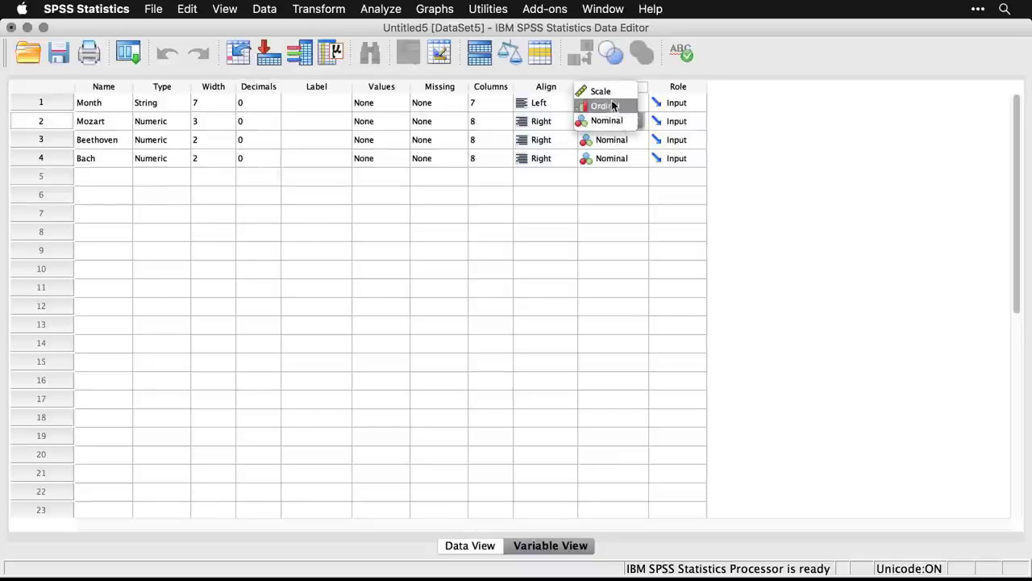
{"action": "left_click", "coordinate": [603, 90]}
{"action": "left_click", "coordinate": [617, 143]}
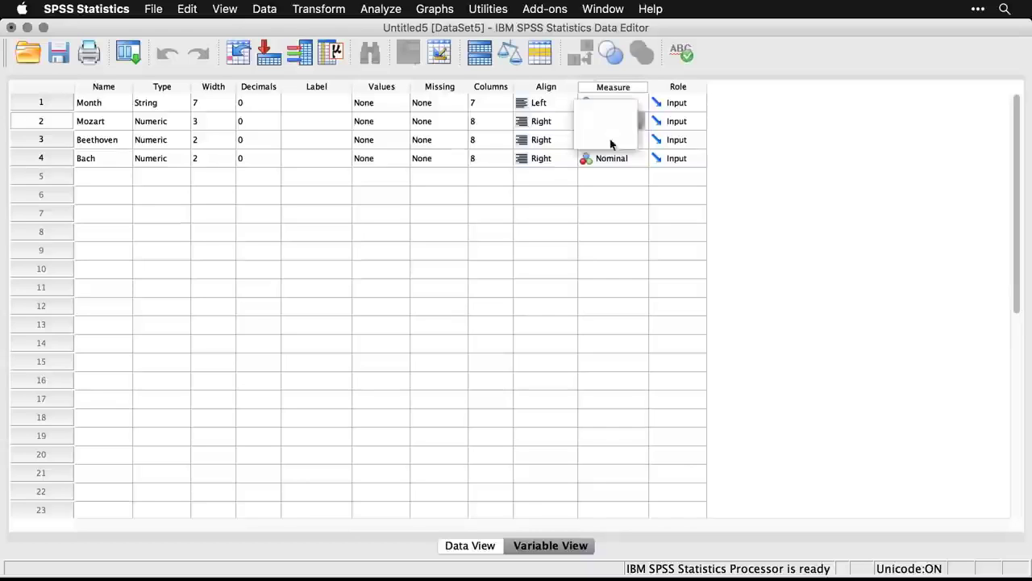
{"action": "left_click", "coordinate": [609, 111]}
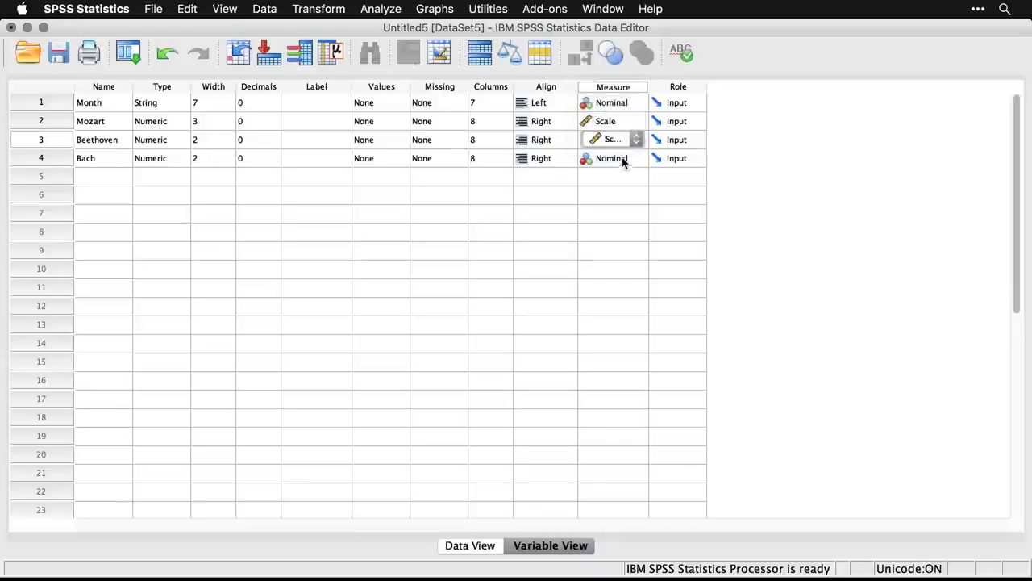
{"action": "left_click", "coordinate": [617, 160]}
{"action": "left_click", "coordinate": [608, 129]}
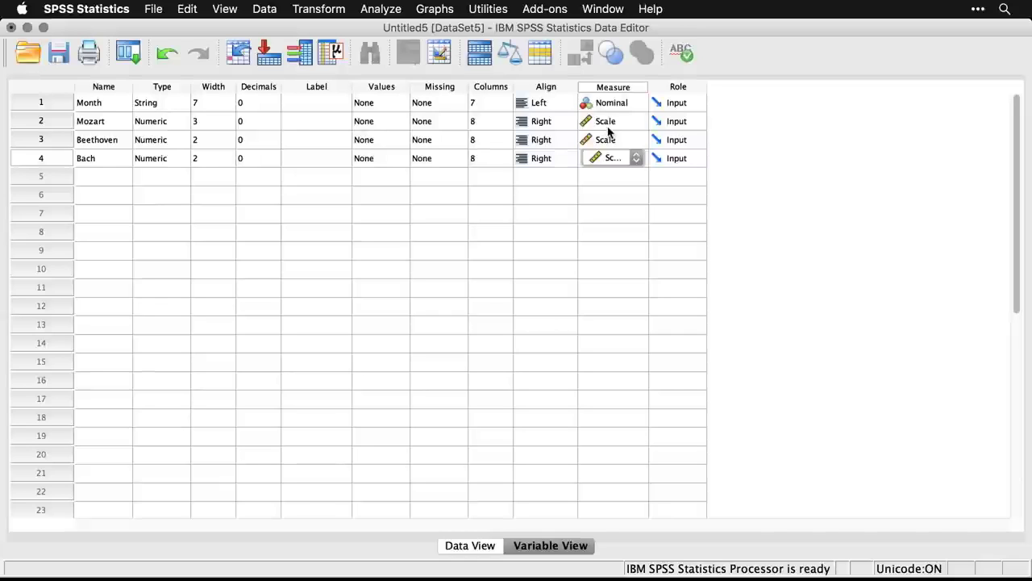
{"action": "left_click", "coordinate": [562, 182]}
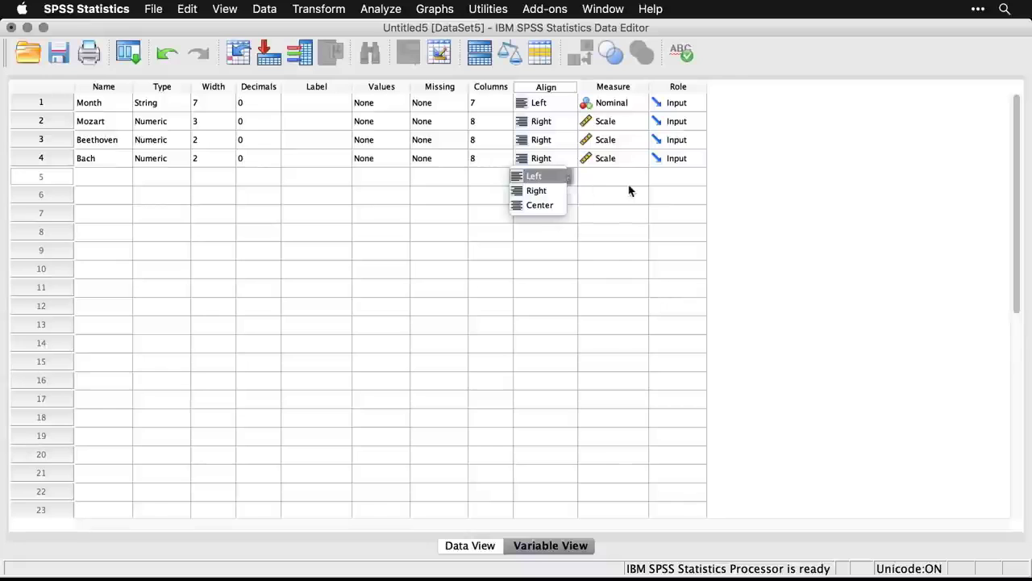
{"action": "key", "text": "Tab"}
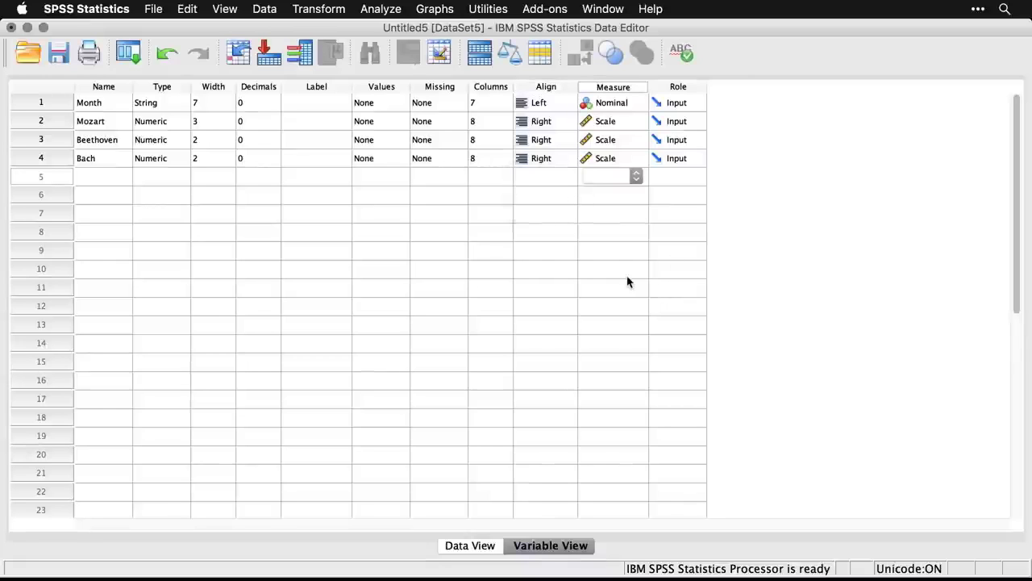
{"action": "left_click", "coordinate": [480, 552]}
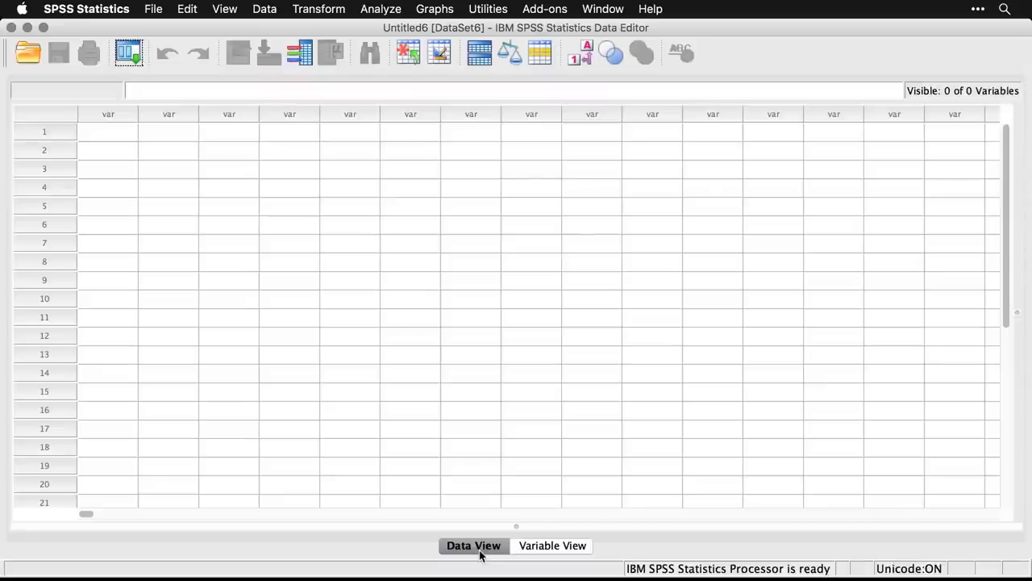
- From an empty data editor, open mbb.csv from the Desktop as a Text file type to start the Text Import Wizard
{"action": "left_click", "coordinate": [152, 9]}
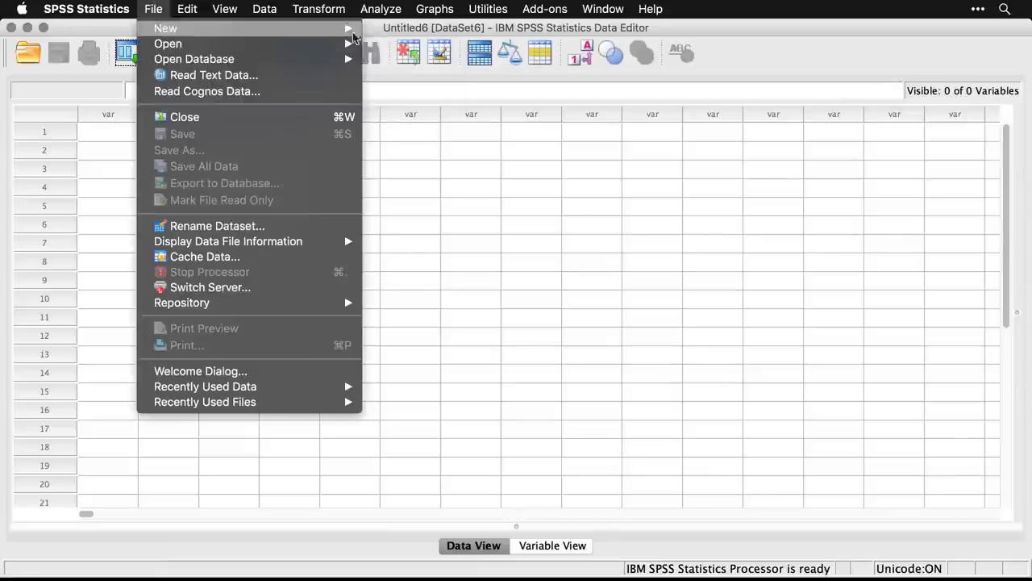
{"action": "left_click", "coordinate": [383, 45]}
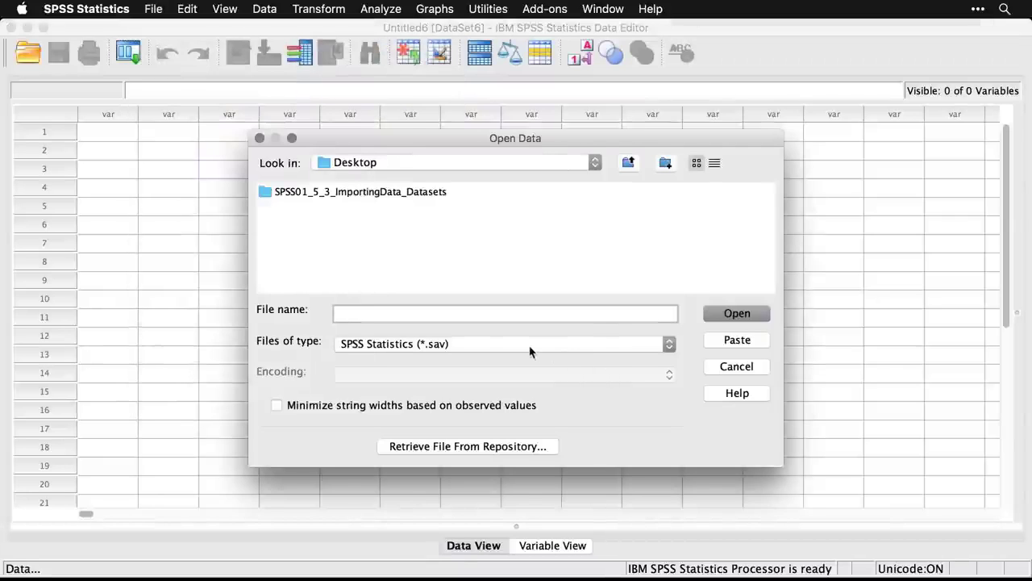
{"action": "left_click", "coordinate": [495, 349]}
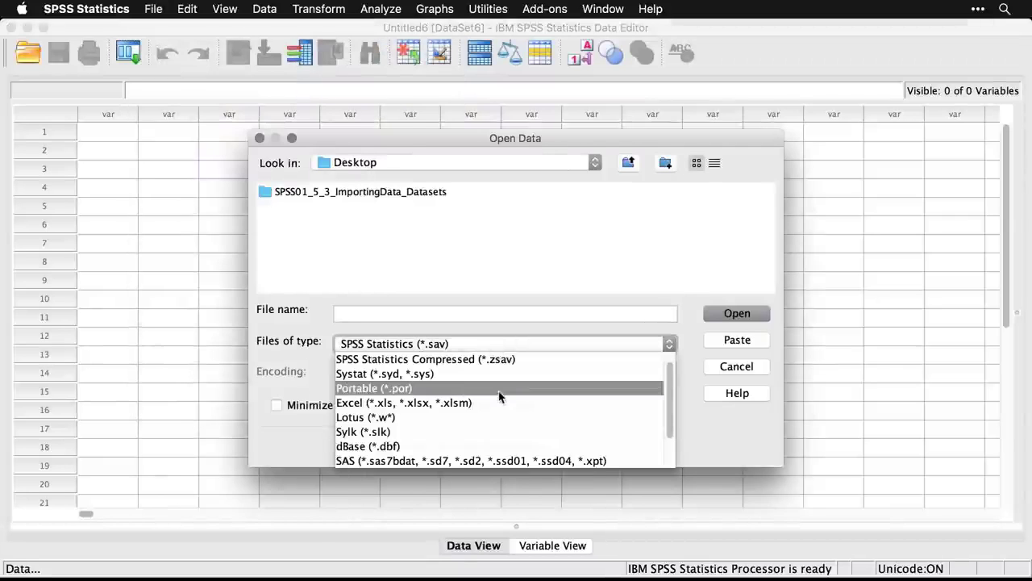
{"action": "scroll", "coordinate": [499, 397], "scroll_direction": "down", "scroll_amount": 3}
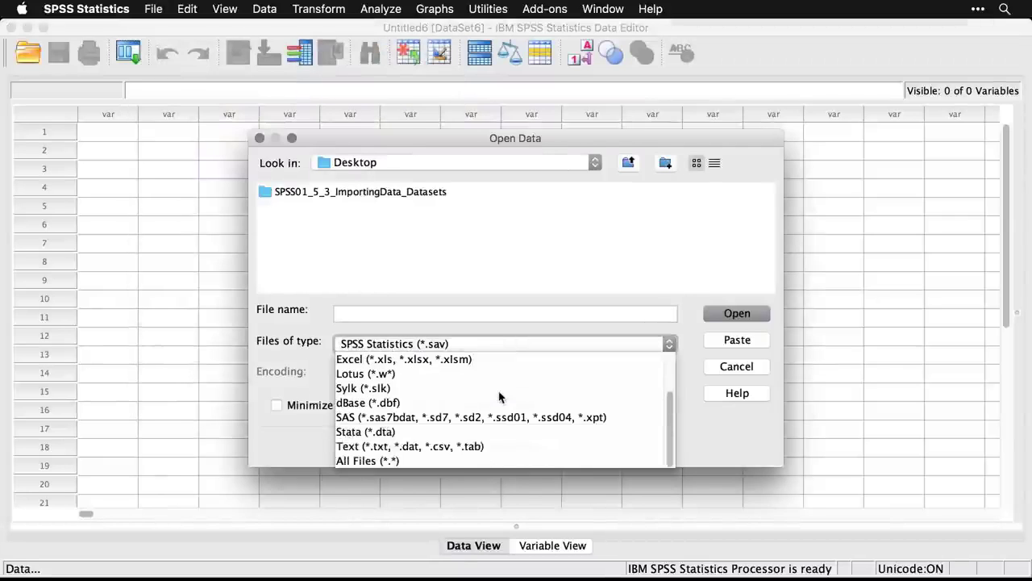
{"action": "left_click", "coordinate": [506, 445]}
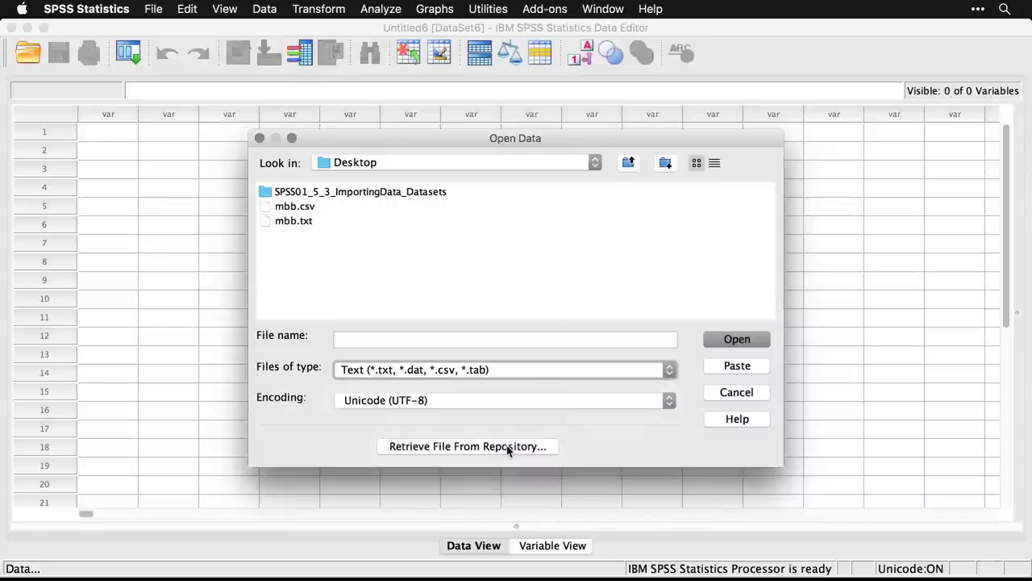
{"action": "left_click", "coordinate": [294, 207]}
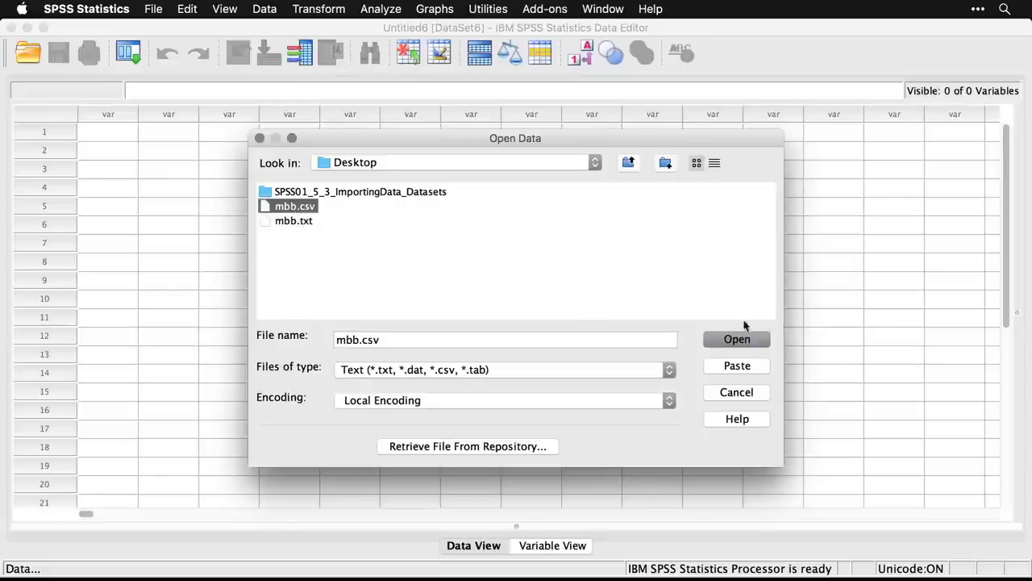
{"action": "left_click", "coordinate": [741, 344]}
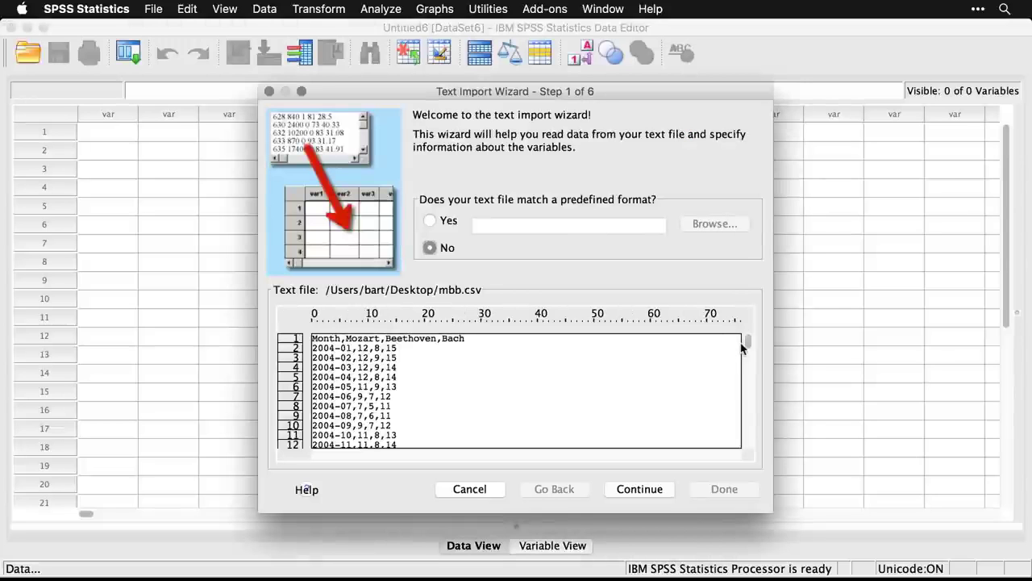
- Import mbb.csv as comma-delimited data with variable names at the top, keeping the remaining wizard defaults, and finish the import
{"action": "left_click", "coordinate": [641, 491]}
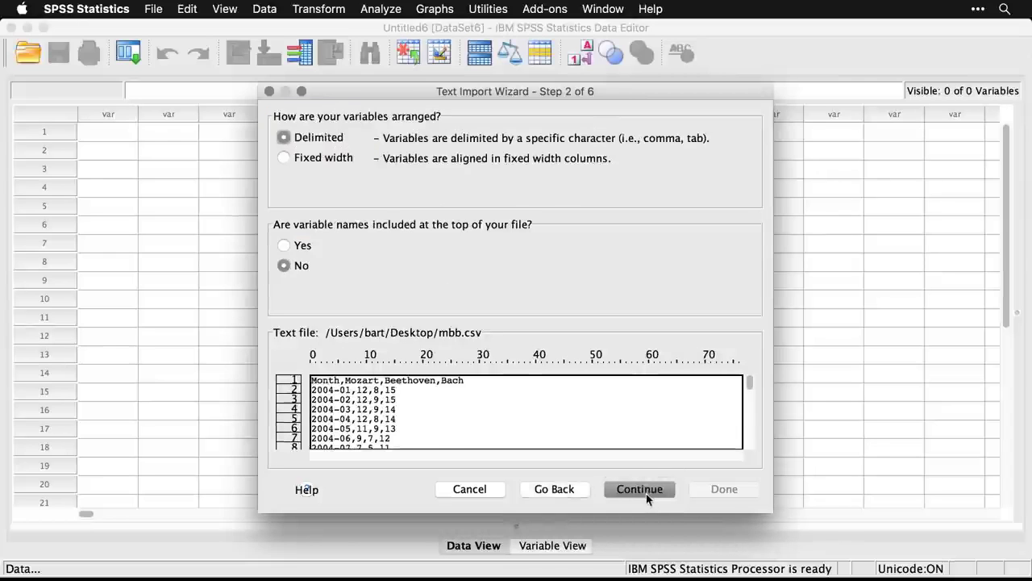
{"action": "left_click", "coordinate": [285, 246]}
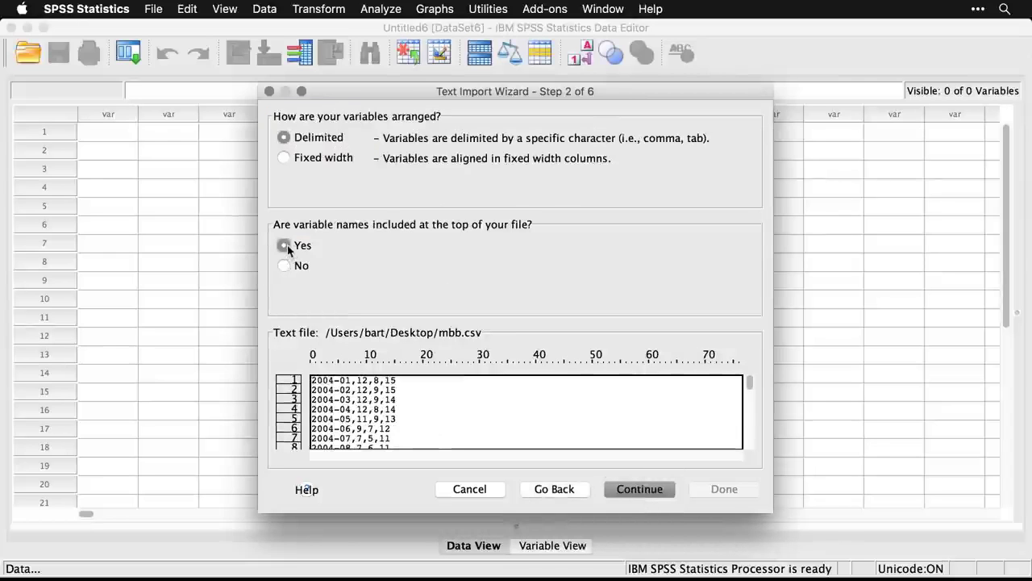
{"action": "left_click", "coordinate": [645, 496]}
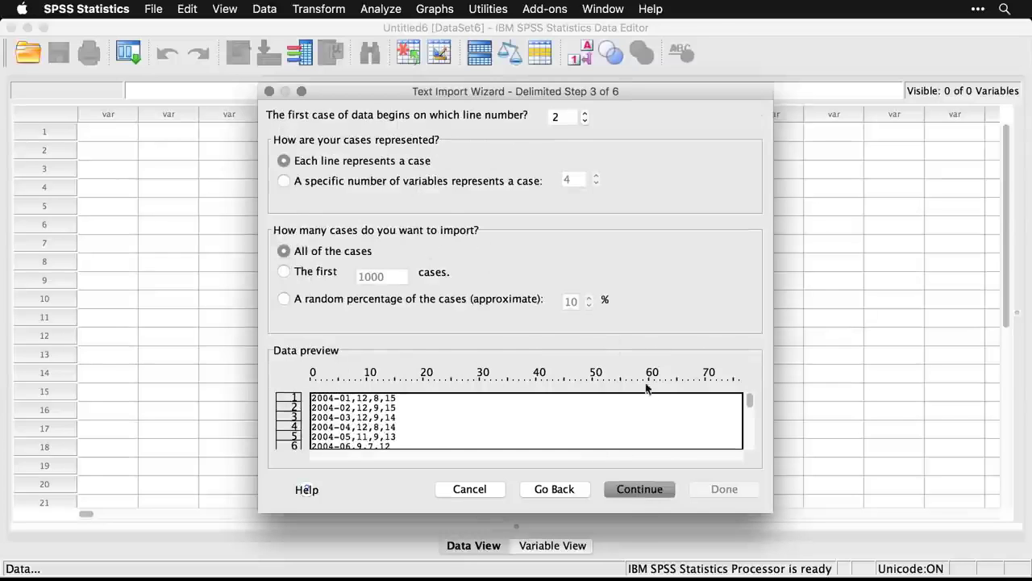
{"action": "left_click", "coordinate": [652, 488]}
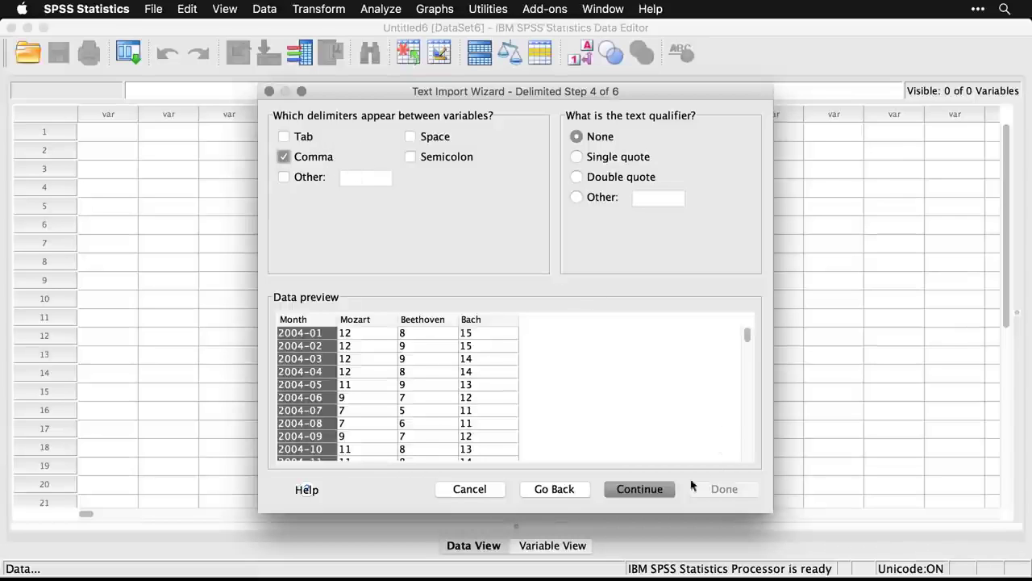
{"action": "left_click", "coordinate": [654, 490]}
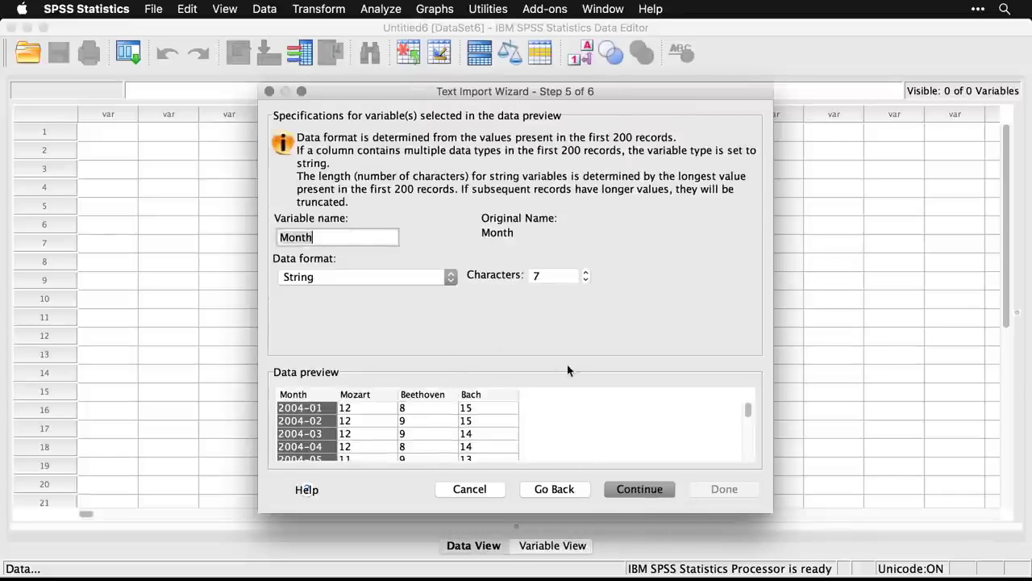
{"action": "left_click", "coordinate": [652, 494]}
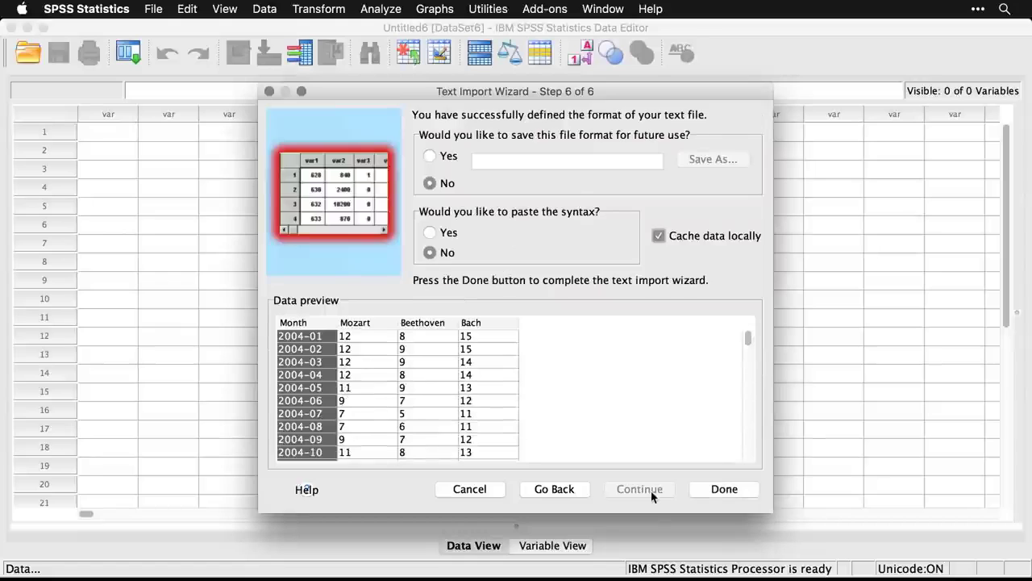
{"action": "left_click", "coordinate": [732, 488]}
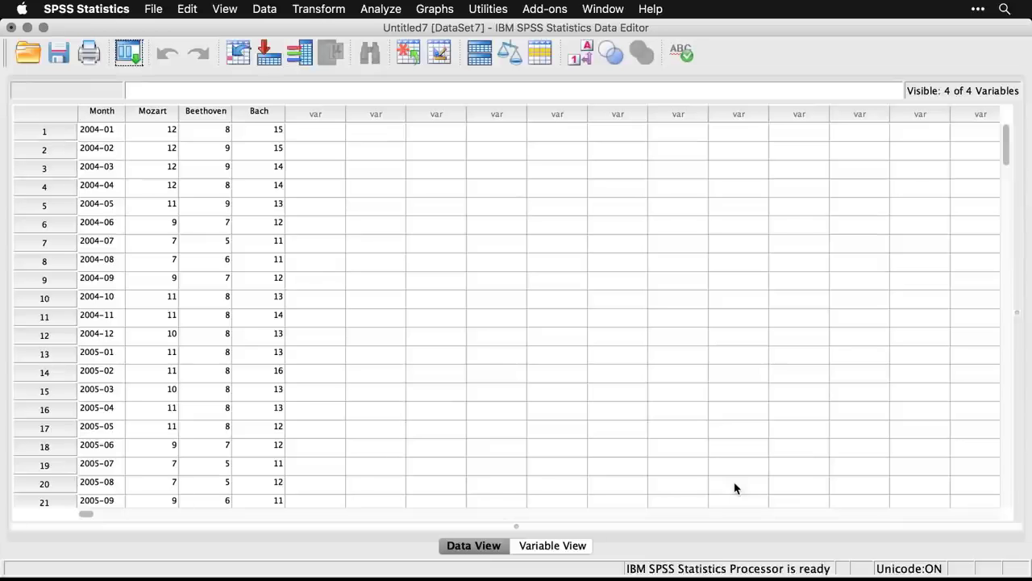
- In the variable definitions of the imported CSV data, set the measurement level of Mozart, Beethoven and Bach to Scale
{"action": "left_click", "coordinate": [554, 549]}
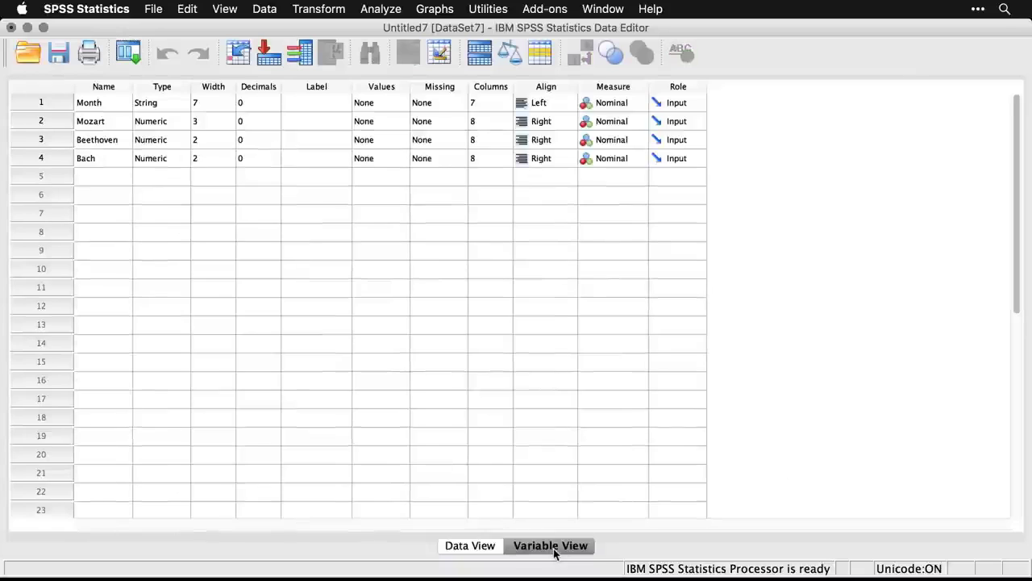
{"action": "left_click", "coordinate": [623, 121]}
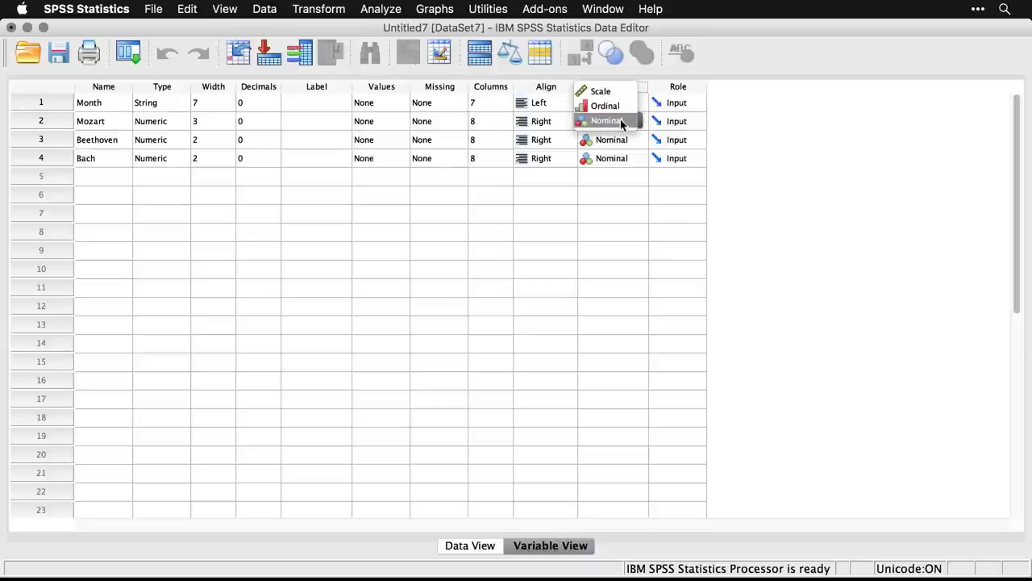
{"action": "left_click", "coordinate": [608, 89]}
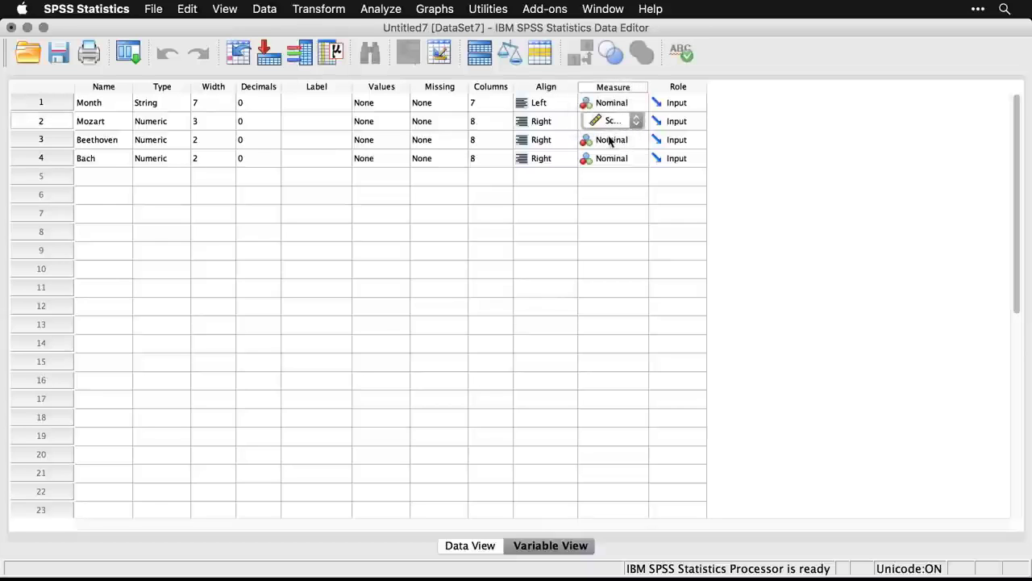
{"action": "left_click", "coordinate": [610, 142]}
{"action": "left_click", "coordinate": [605, 110]}
{"action": "left_click", "coordinate": [614, 158]}
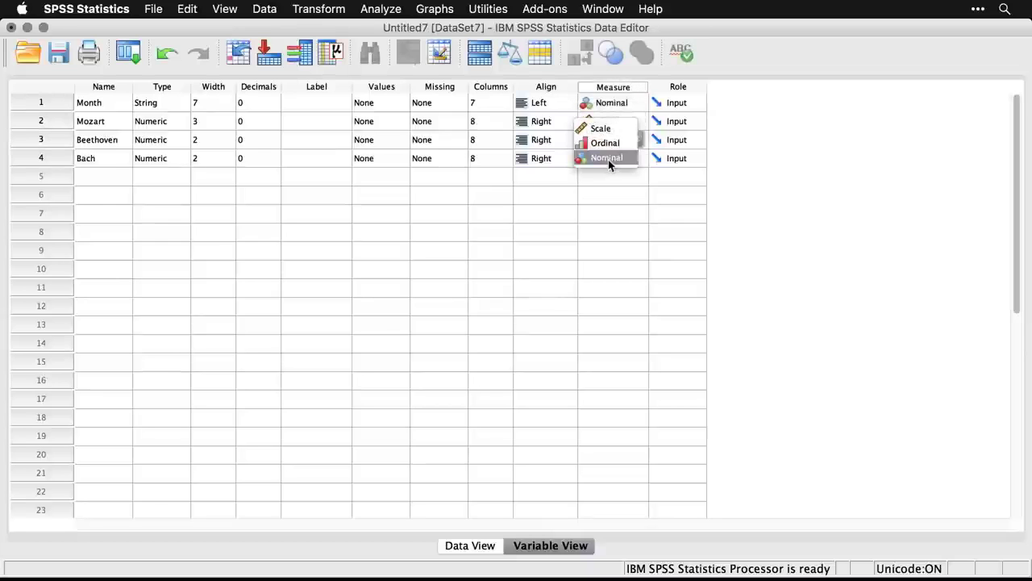
{"action": "left_click", "coordinate": [606, 128]}
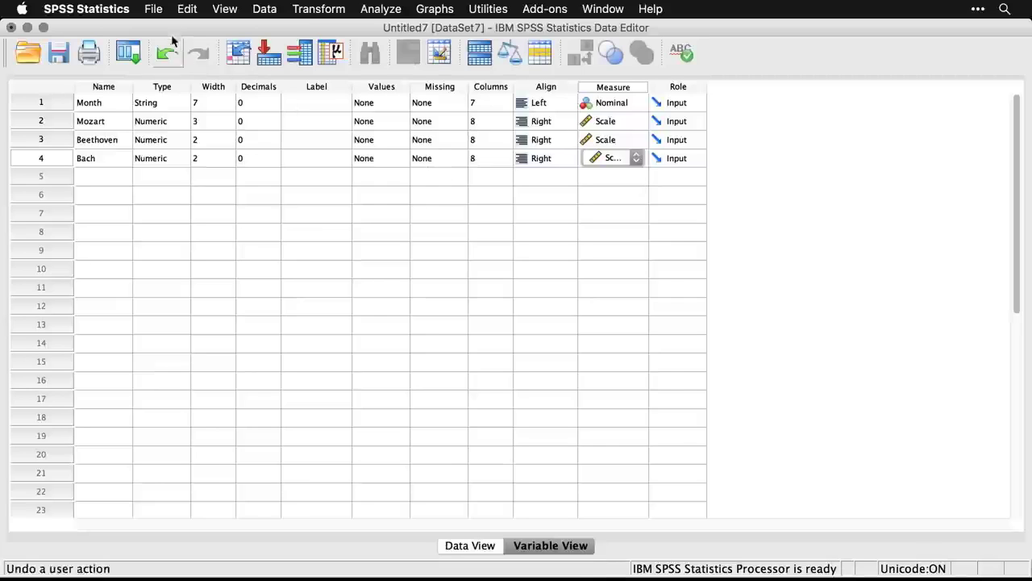
- Import mbb.xlsx from the Desktop as an Excel file, reading variable names from the first row, and show the imported data values
{"action": "left_click", "coordinate": [154, 10]}
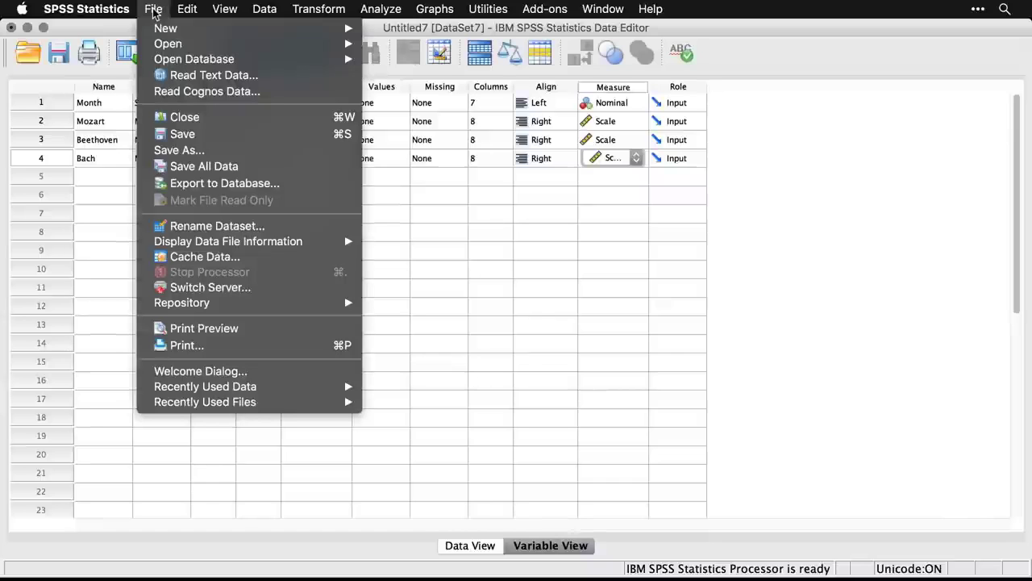
{"action": "mouse_move", "coordinate": [166, 32]}
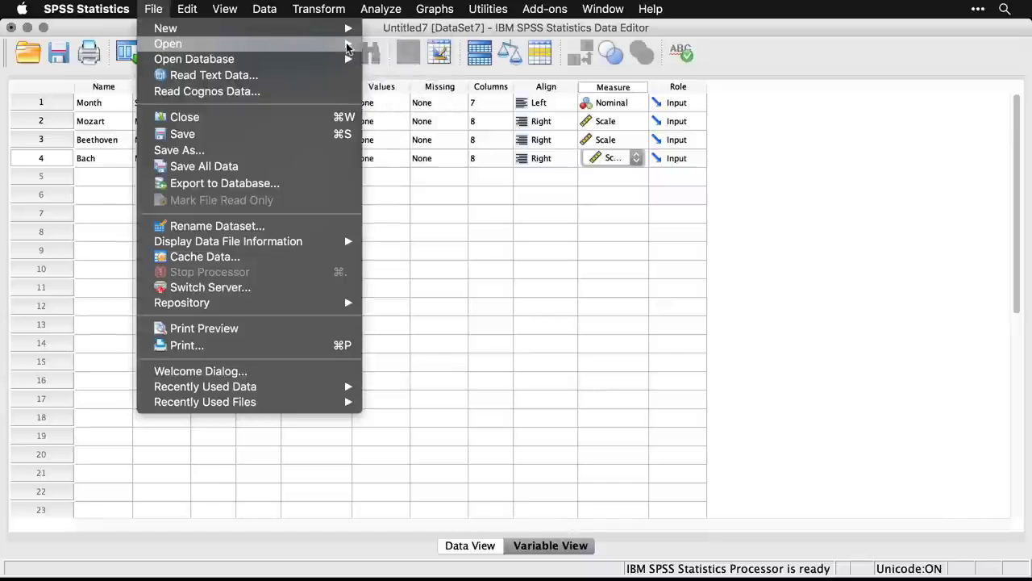
{"action": "mouse_move", "coordinate": [355, 44]}
{"action": "left_click", "coordinate": [388, 43]}
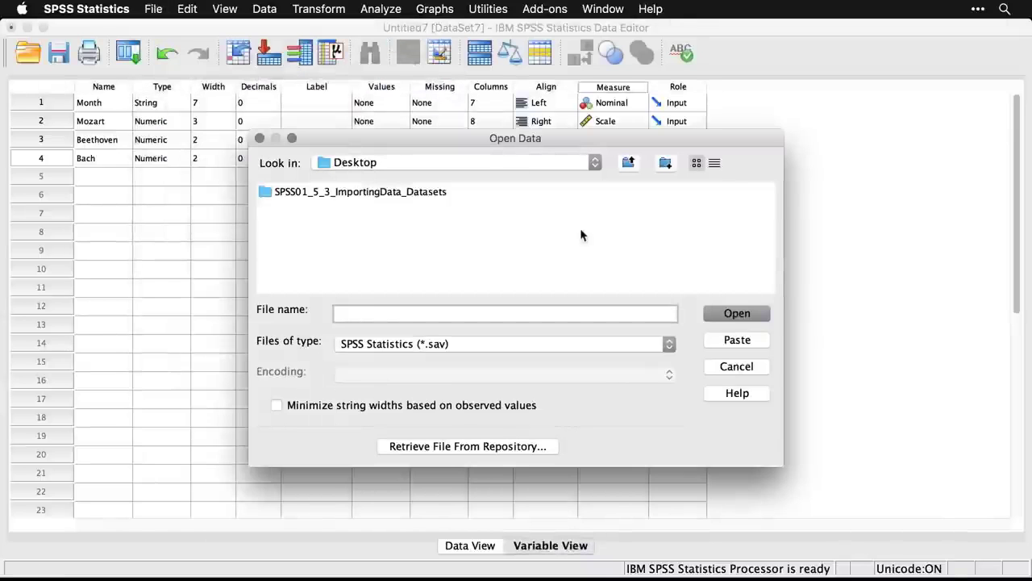
{"action": "left_click", "coordinate": [496, 347]}
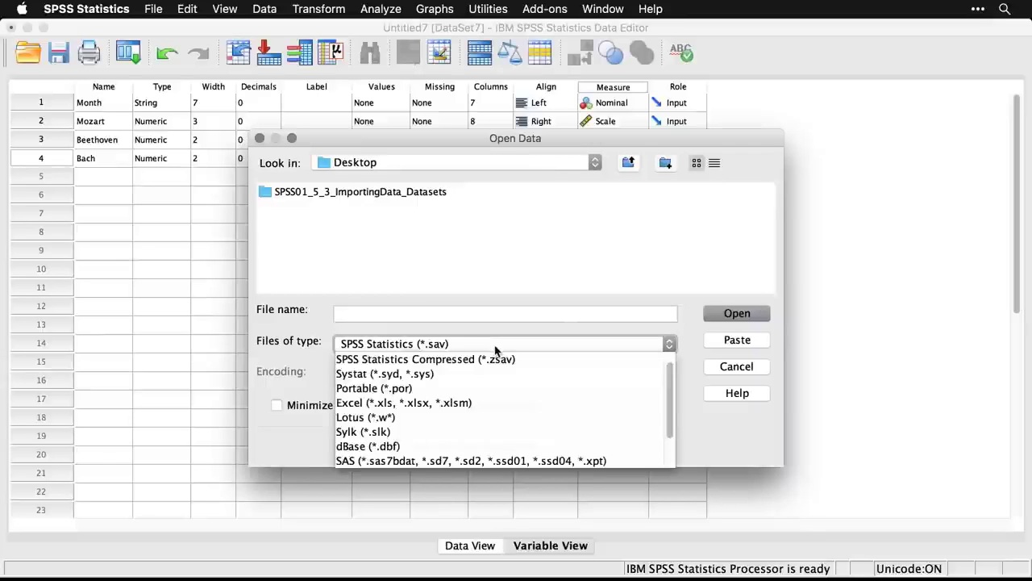
{"action": "left_click", "coordinate": [518, 402]}
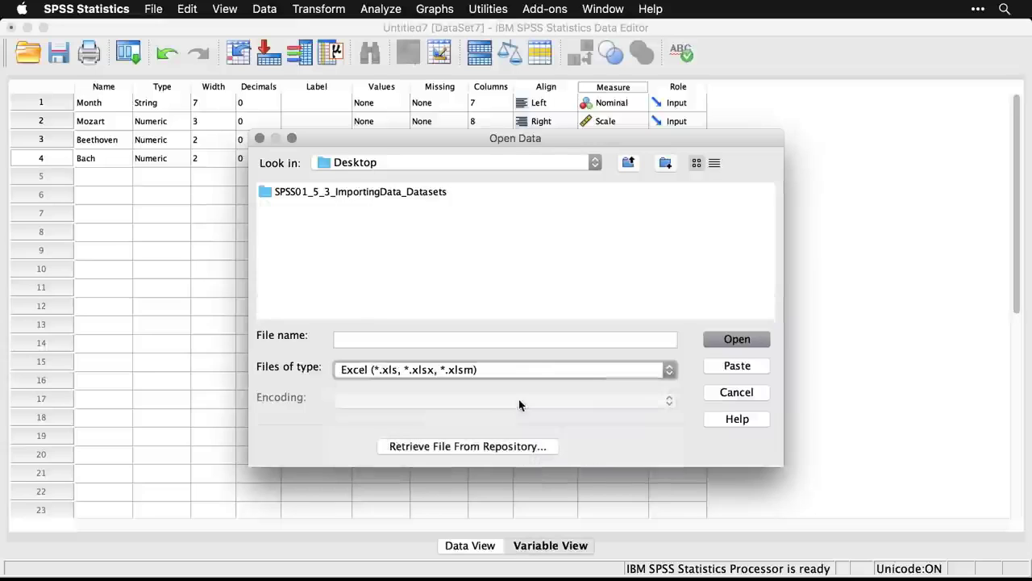
{"action": "left_click", "coordinate": [295, 207]}
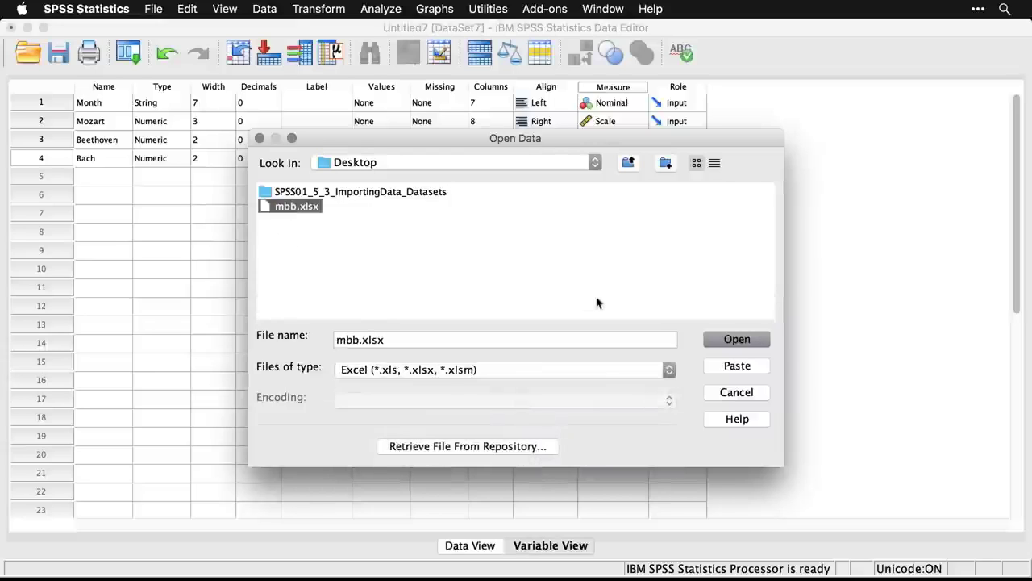
{"action": "left_click", "coordinate": [736, 339]}
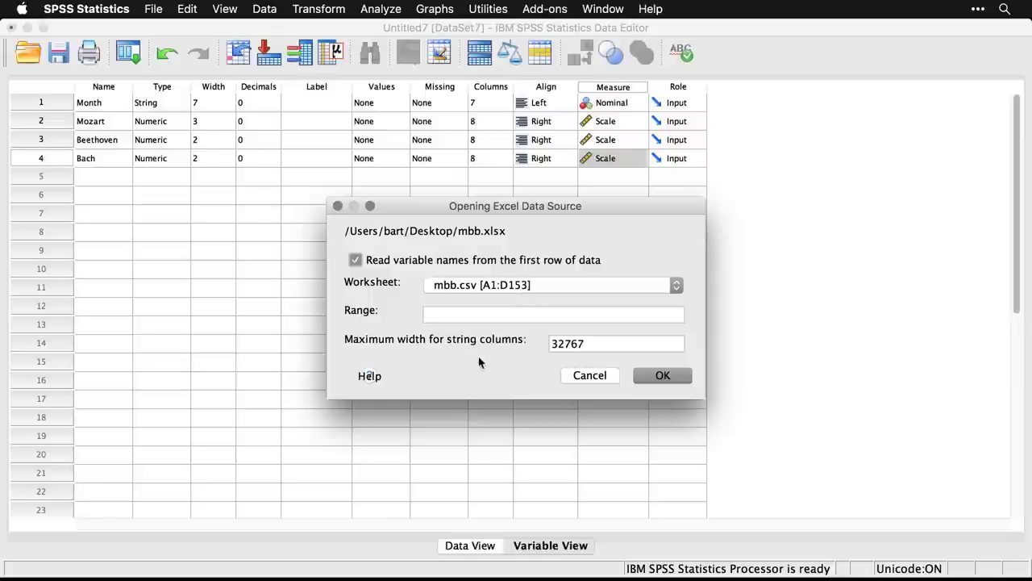
{"action": "left_click", "coordinate": [666, 376]}
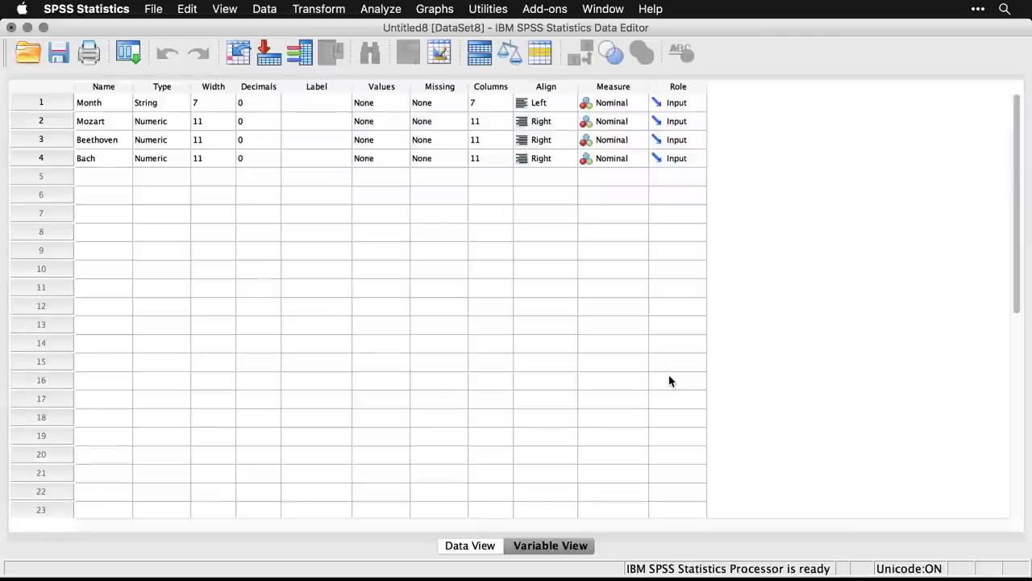
{"action": "left_click", "coordinate": [468, 552]}
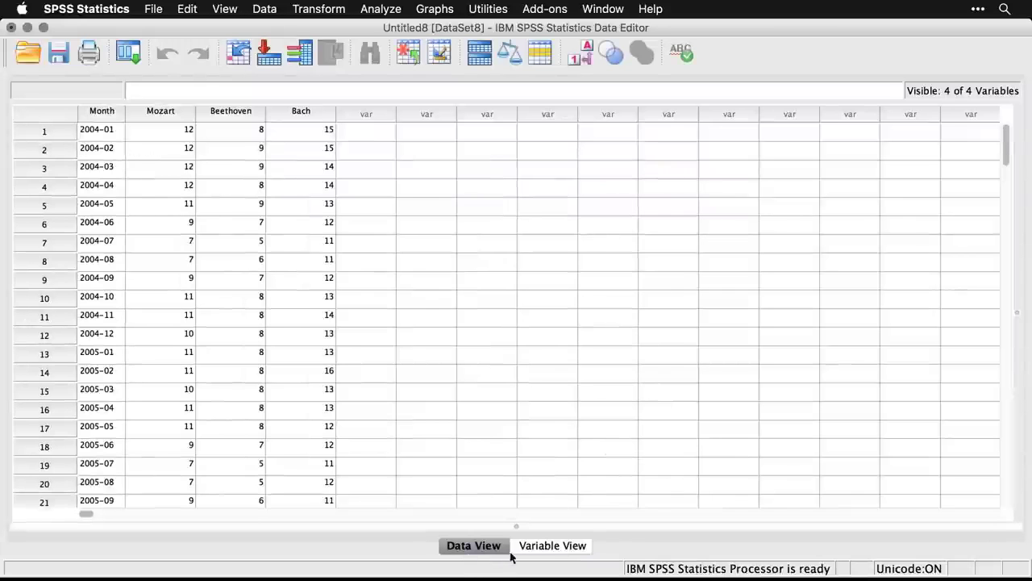
- In the variable definitions of the imported Excel data, set the measurement level of Mozart, Beethoven and Bach to Scale
{"action": "left_click", "coordinate": [539, 548]}
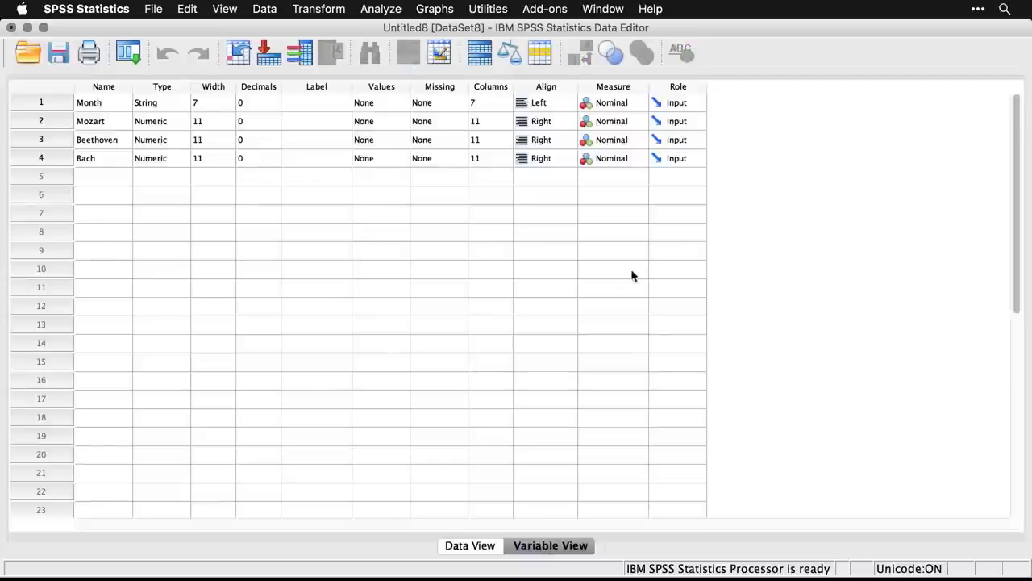
{"action": "left_click", "coordinate": [619, 121]}
{"action": "left_click", "coordinate": [617, 120]}
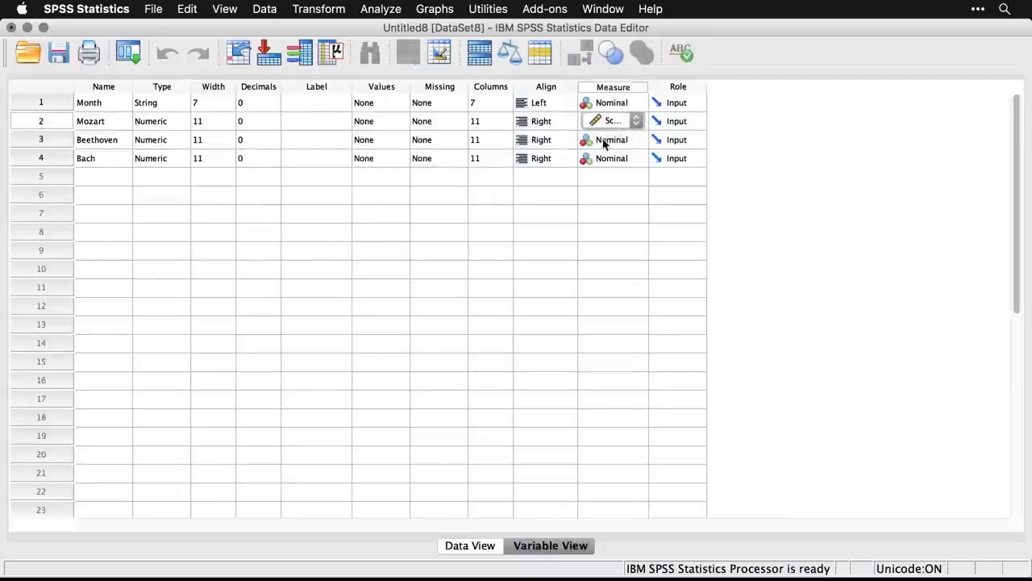
{"action": "left_click", "coordinate": [603, 139]}
{"action": "left_click", "coordinate": [602, 112]}
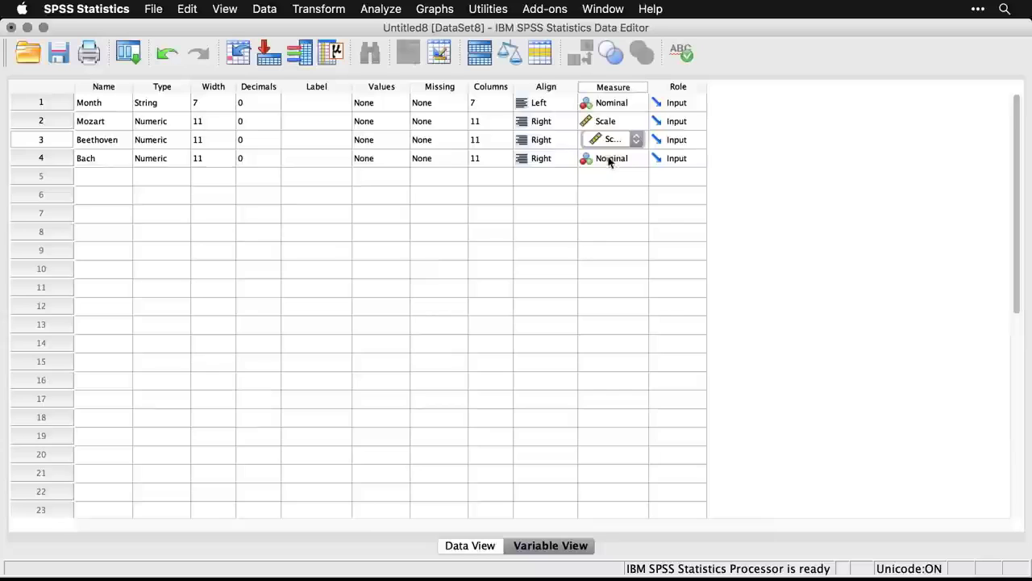
{"action": "left_click", "coordinate": [608, 159]}
{"action": "left_click", "coordinate": [604, 130]}
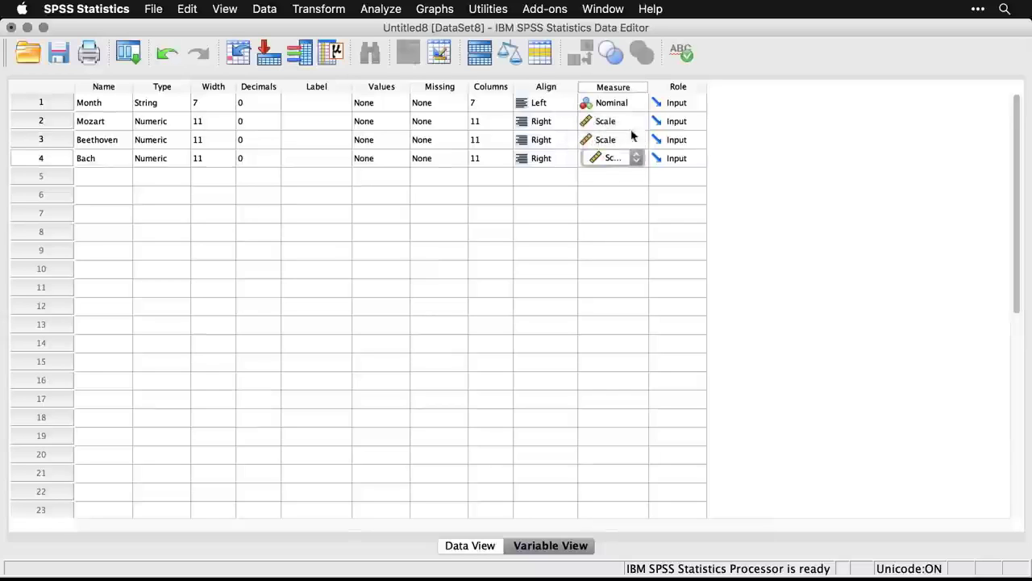
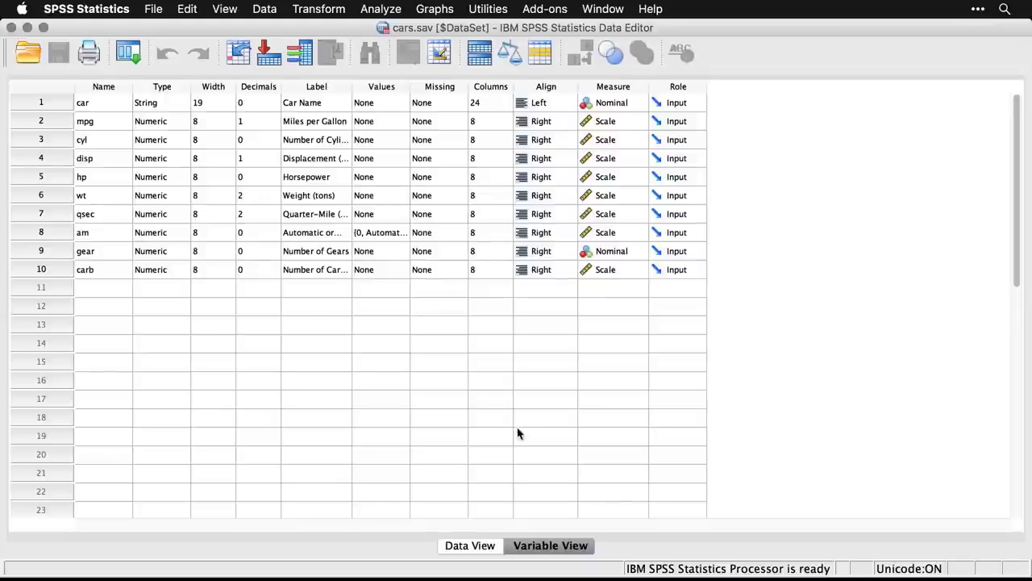
- Show the data values of cars.sav with value labels displayed instead of numeric codes
{"action": "left_click", "coordinate": [468, 547]}
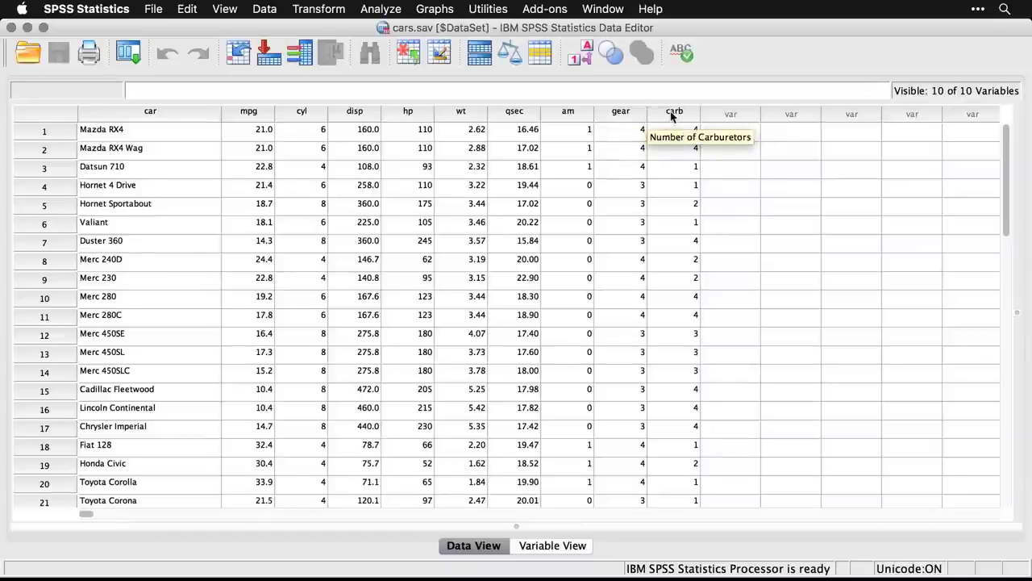
{"action": "left_click", "coordinate": [586, 64]}
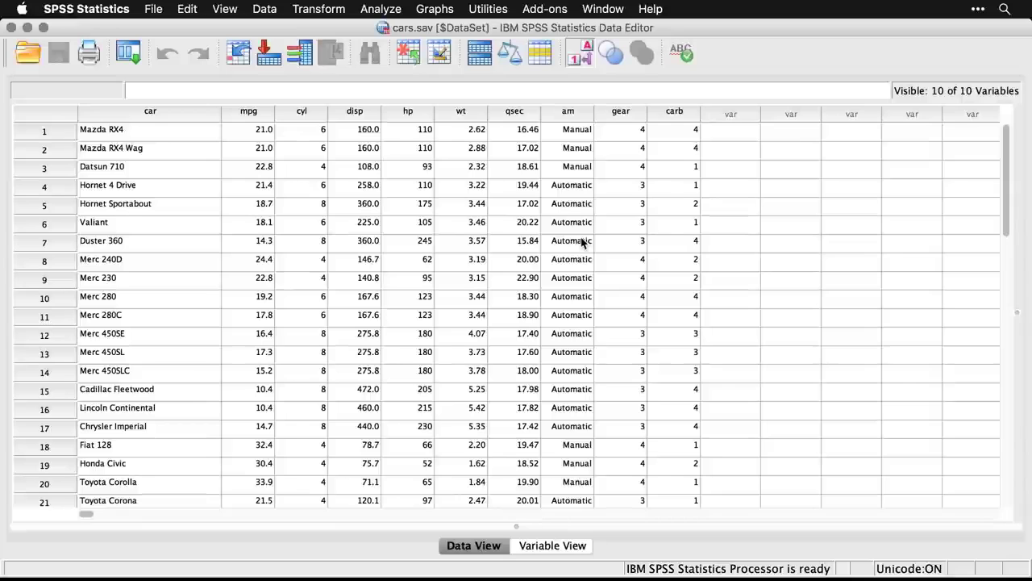
- In the SPSS01_6_1_HierarchicalClustering.sps syntax, select the whole CLUSTER command under the DEFAULT HIERARCHICAL CLUSTERING heading
{"action": "key", "text": "super+grave"}
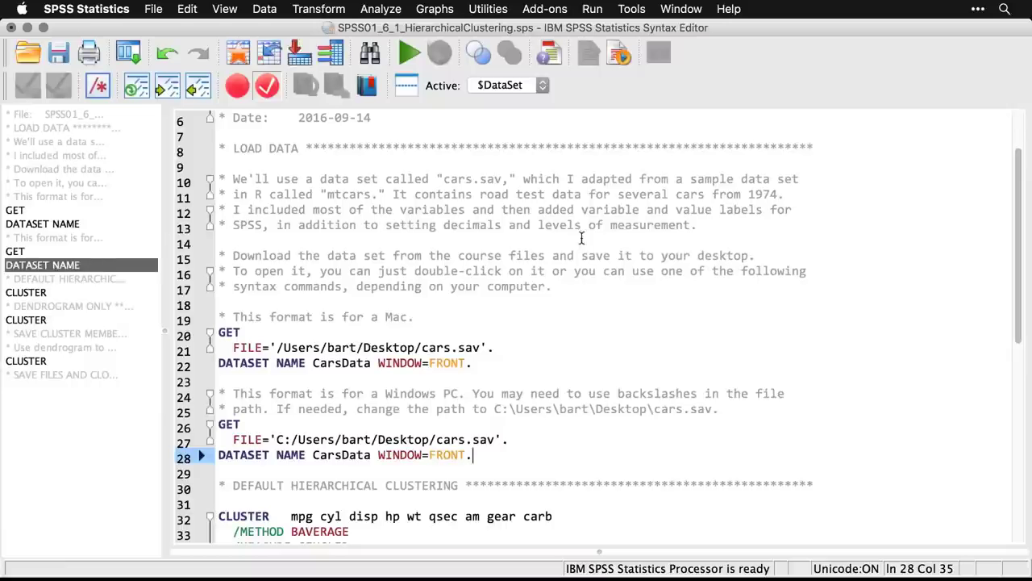
{"action": "scroll", "coordinate": [580, 308], "scroll_direction": "down", "scroll_amount": 10}
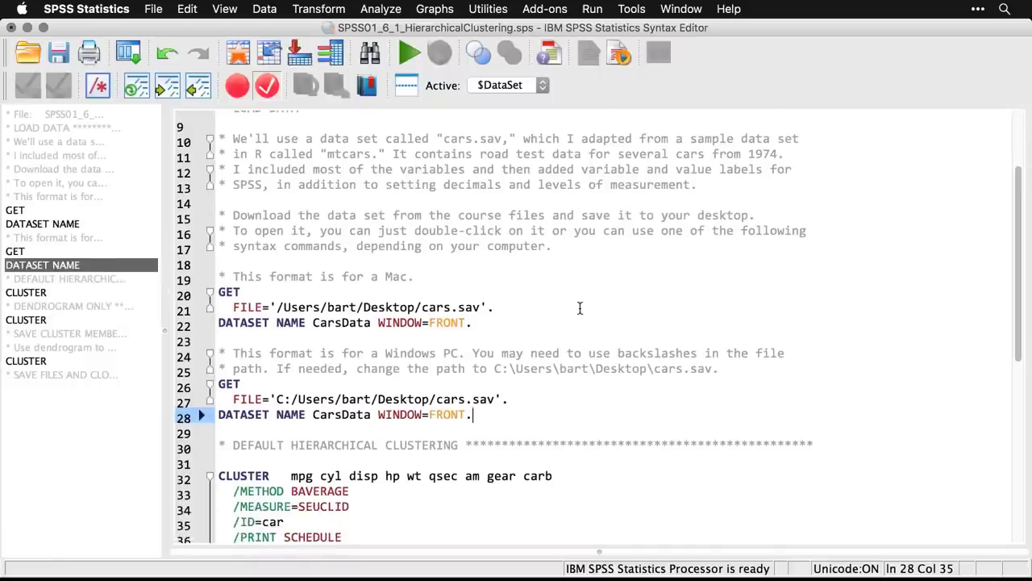
{"action": "scroll", "coordinate": [579, 307], "scroll_direction": "down", "scroll_amount": 3}
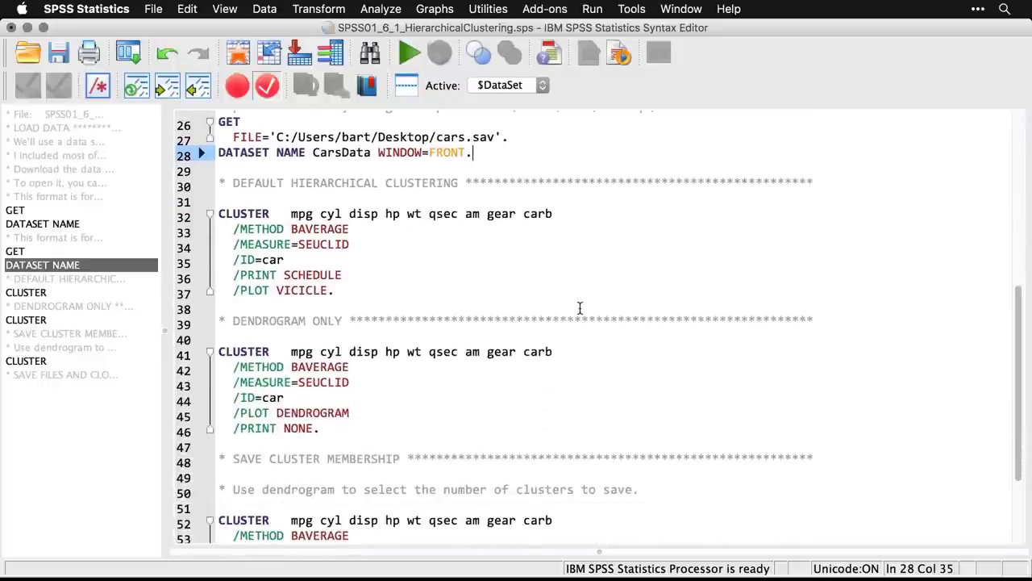
{"action": "left_click", "coordinate": [353, 291]}
{"action": "left_click_drag", "start_coordinate": [353, 291], "coordinate": [218, 209]}
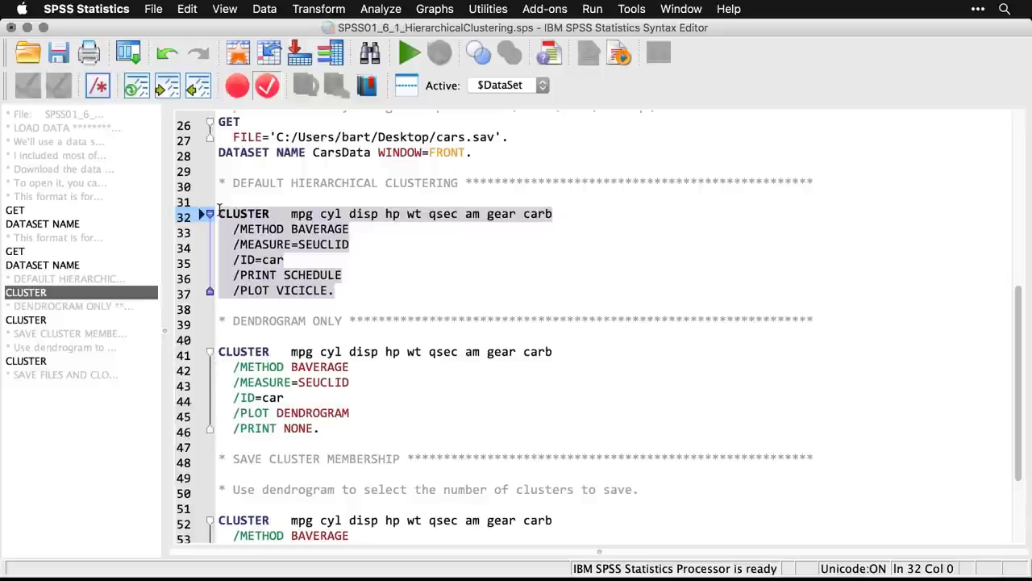
- Run a Hierarchical Cluster Analysis with default options on all variables from Miles per Gallon to Number of Carburetors, labelling cases by Car Name
{"action": "left_click", "coordinate": [382, 10]}
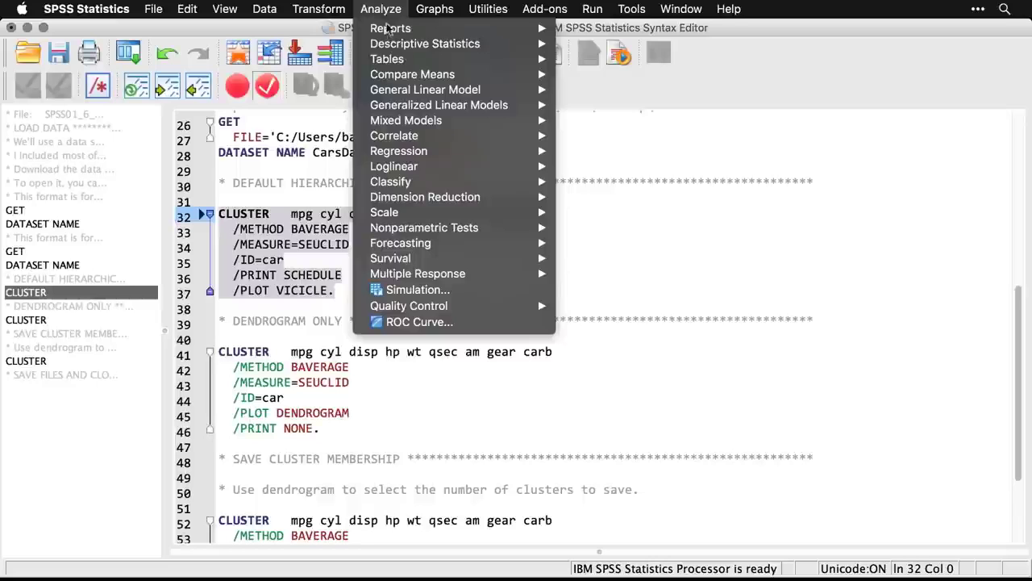
{"action": "mouse_move", "coordinate": [392, 185]}
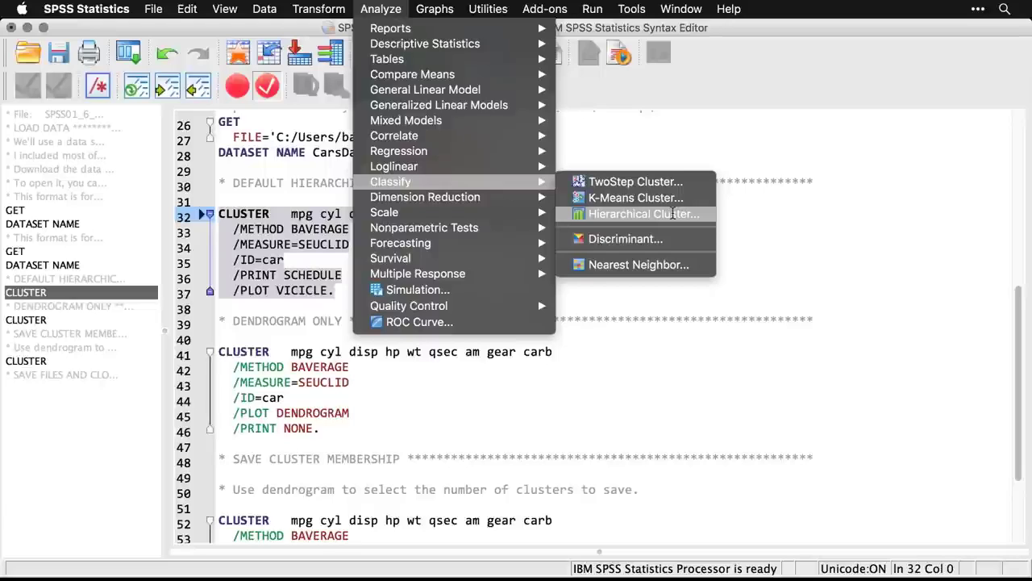
{"action": "left_click", "coordinate": [673, 214]}
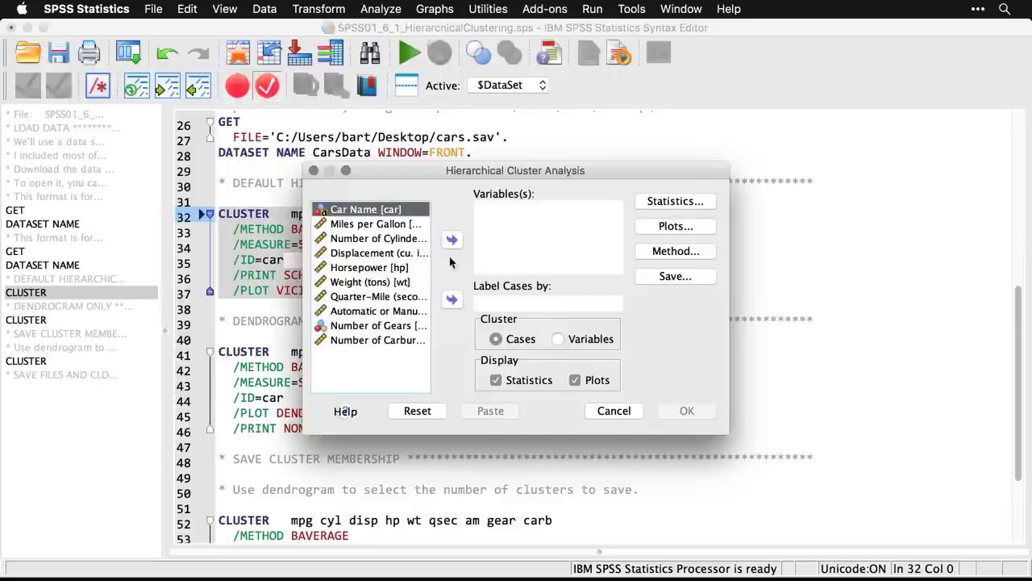
{"action": "left_click", "coordinate": [453, 301]}
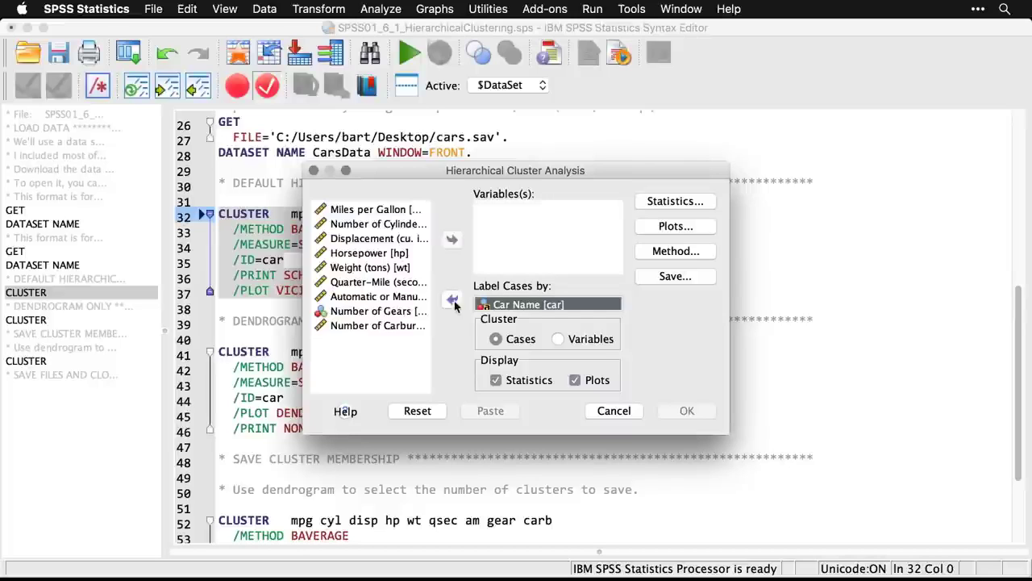
{"action": "left_click", "coordinate": [371, 211]}
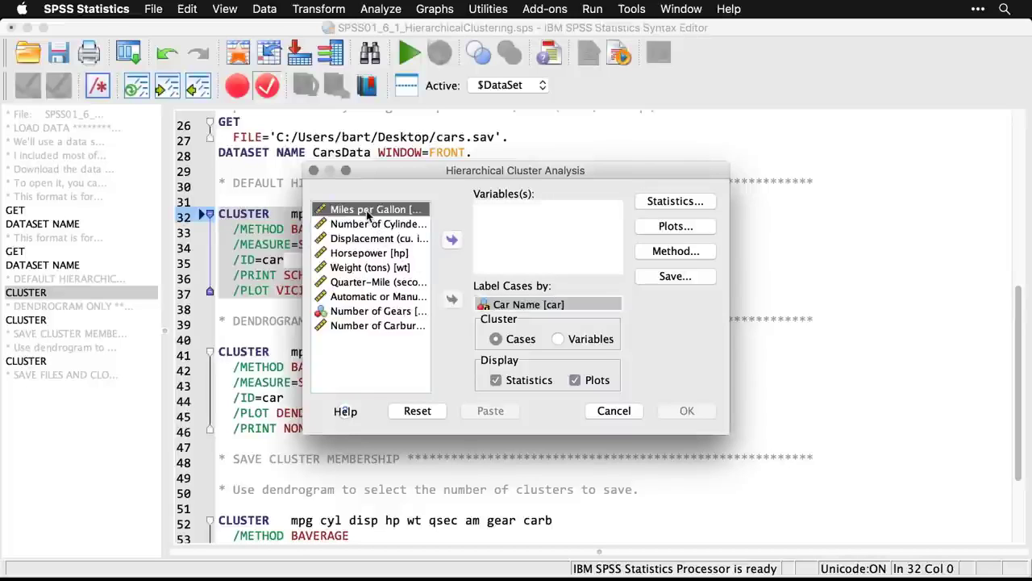
{"action": "left_click", "coordinate": [360, 327], "text": "shift"}
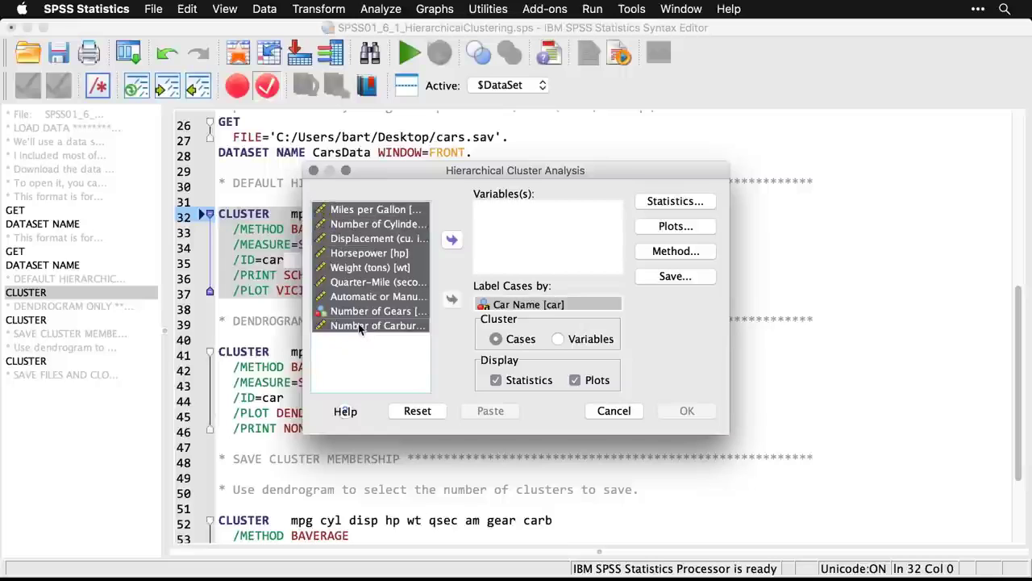
{"action": "left_click", "coordinate": [451, 240]}
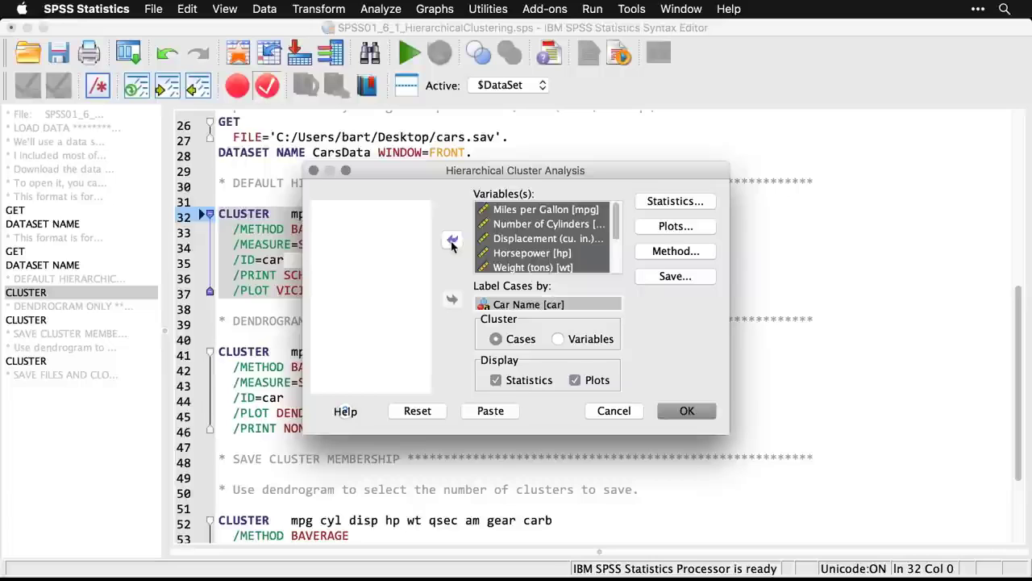
{"action": "left_click", "coordinate": [688, 411]}
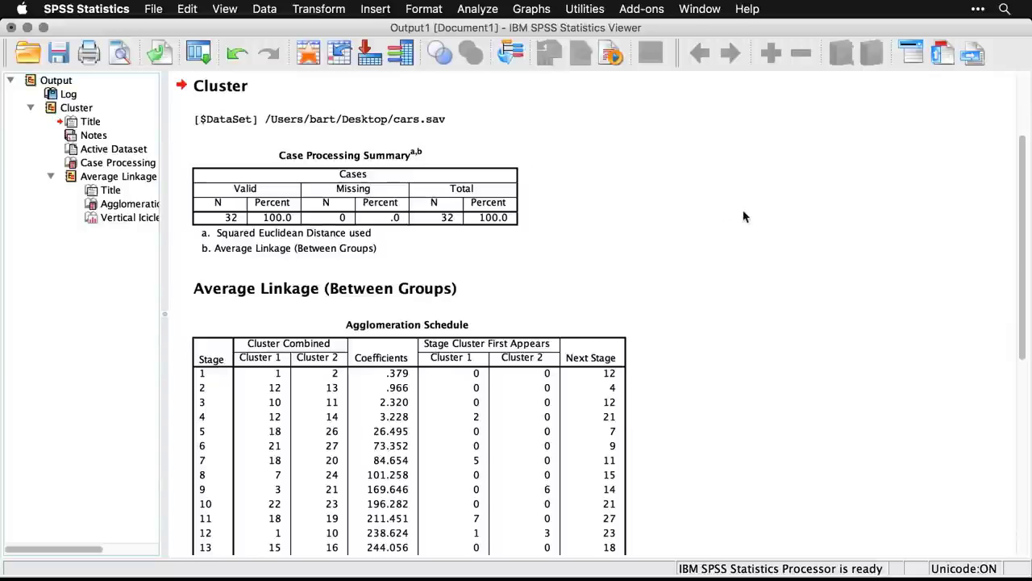
- Review the agglomeration schedule and vertical icicle plot, and delete the entire output
{"action": "scroll", "coordinate": [743, 214], "scroll_direction": "down", "scroll_amount": 2}
{"action": "scroll", "coordinate": [744, 215], "scroll_direction": "down", "scroll_amount": 4}
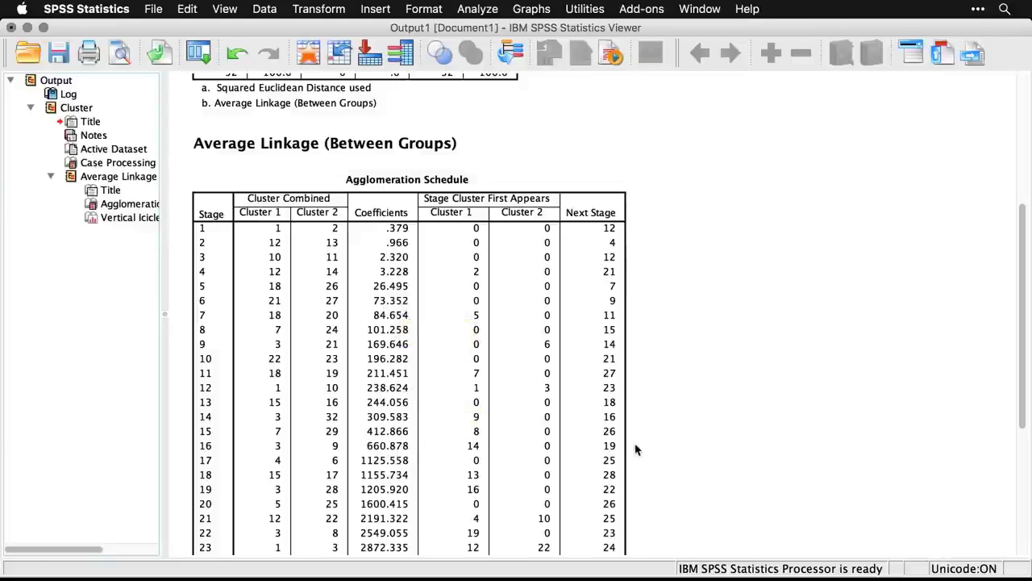
{"action": "scroll", "coordinate": [677, 450], "scroll_direction": "down", "scroll_amount": 2}
{"action": "scroll", "coordinate": [676, 450], "scroll_direction": "down", "scroll_amount": 6}
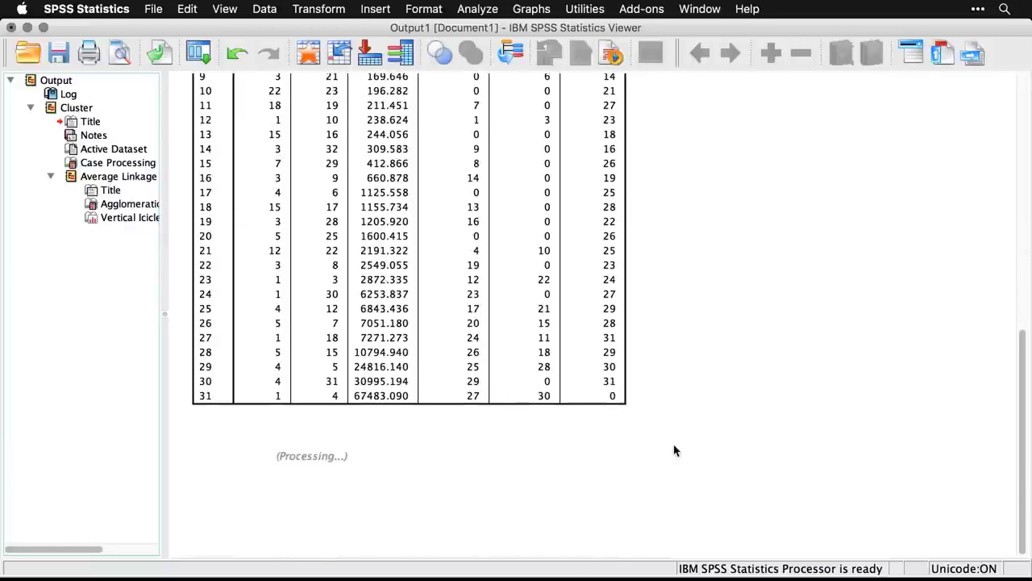
{"action": "scroll", "coordinate": [676, 450], "scroll_direction": "down", "scroll_amount": 11}
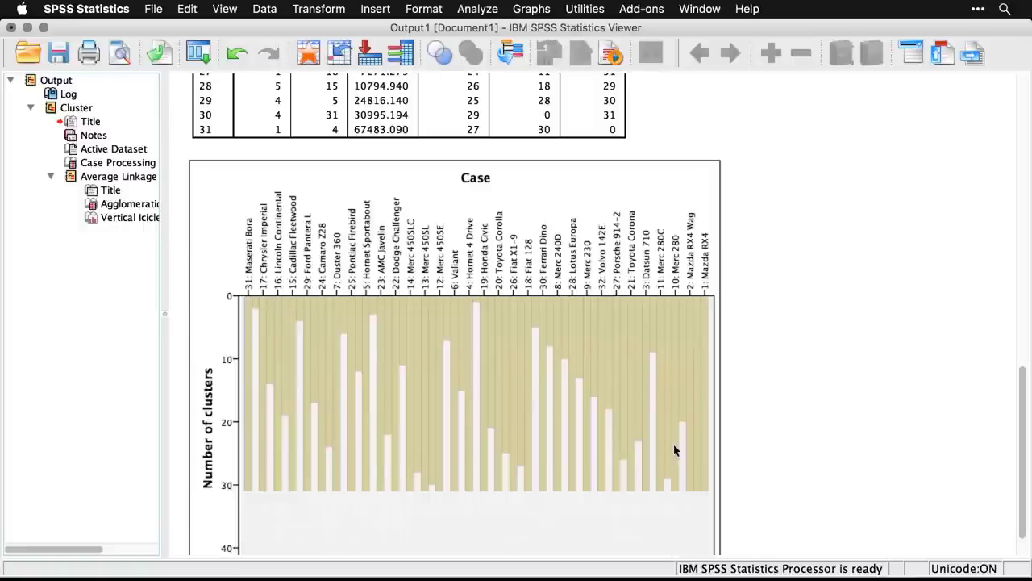
{"action": "left_click", "coordinate": [181, 252]}
{"action": "left_click", "coordinate": [28, 84]}
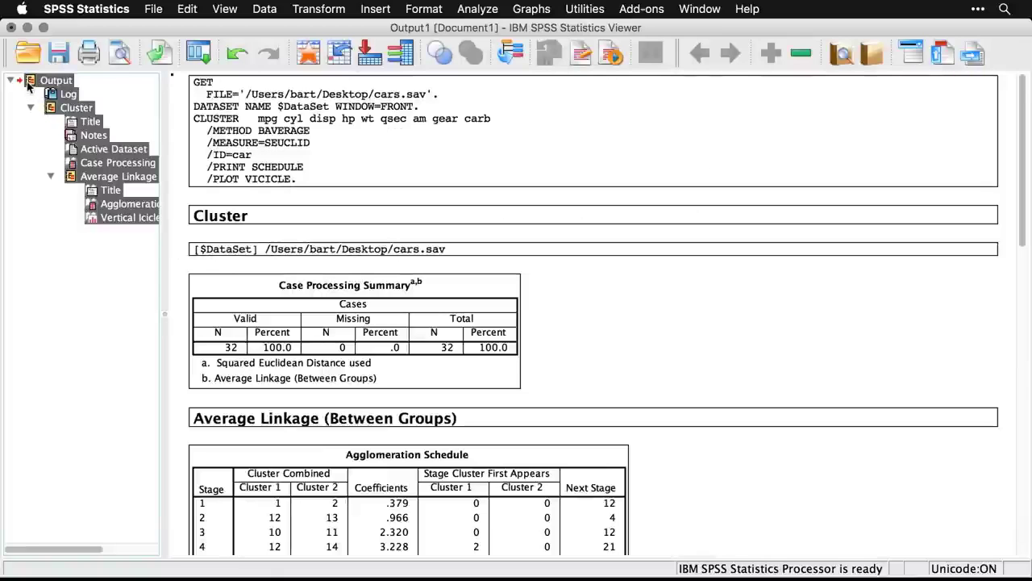
{"action": "key", "text": "Delete"}
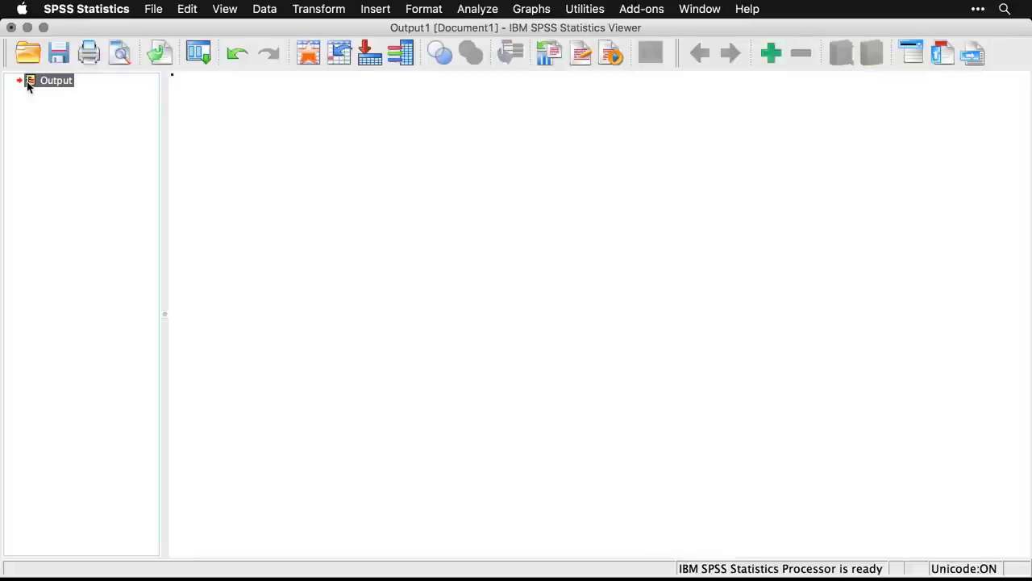
- Rerun the Hierarchical Cluster Analysis with Statistics off, Icicle set to None and Dendrogram on, and examine the resulting dendrogram
{"action": "left_click", "coordinate": [199, 55]}
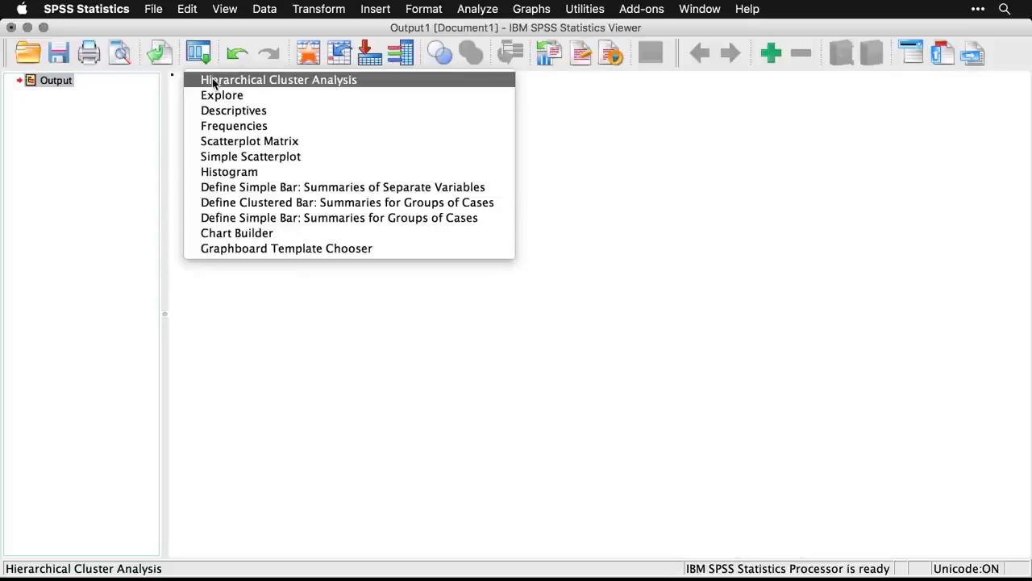
{"action": "left_click", "coordinate": [214, 80]}
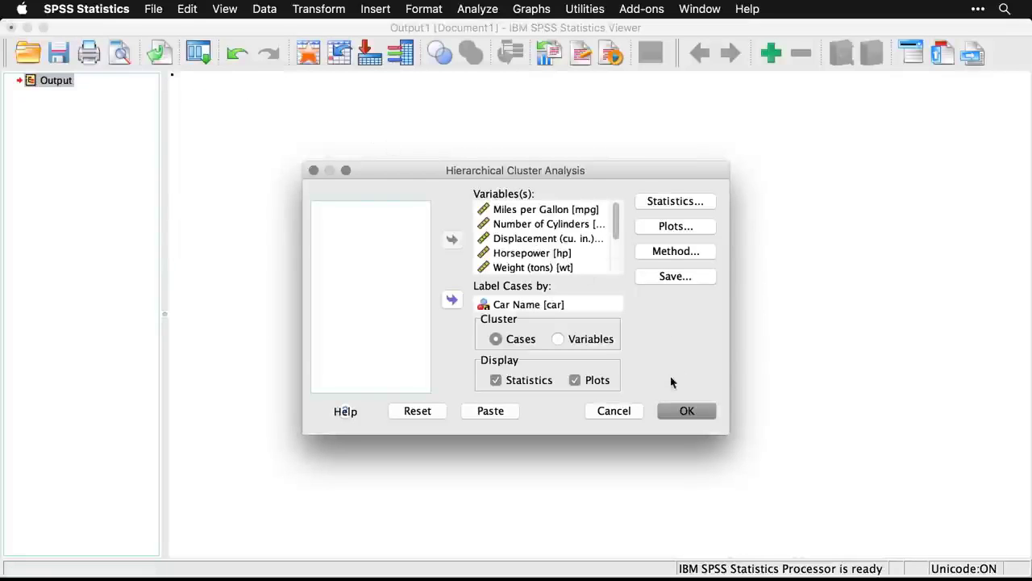
{"action": "left_click", "coordinate": [496, 386]}
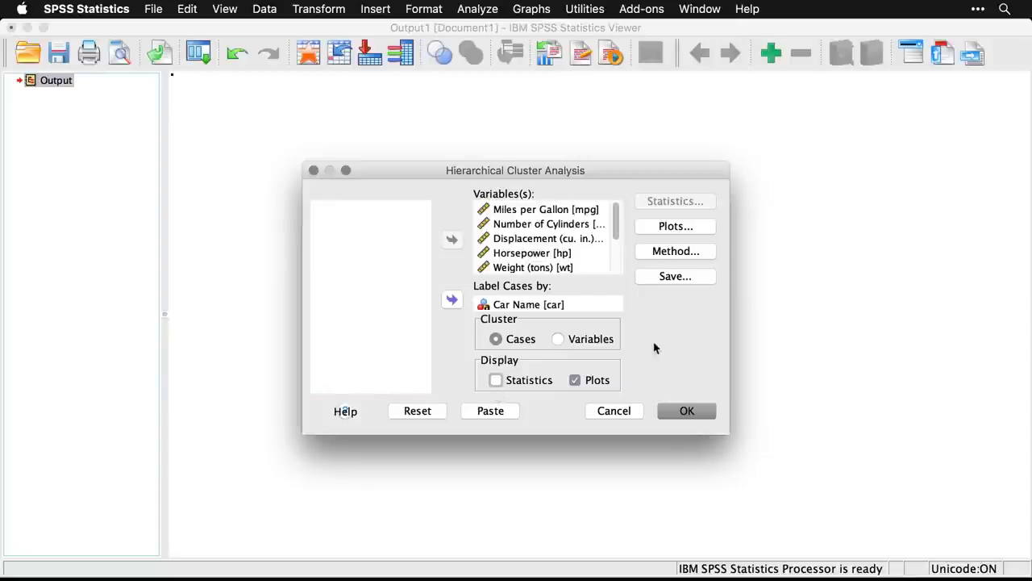
{"action": "left_click", "coordinate": [672, 228]}
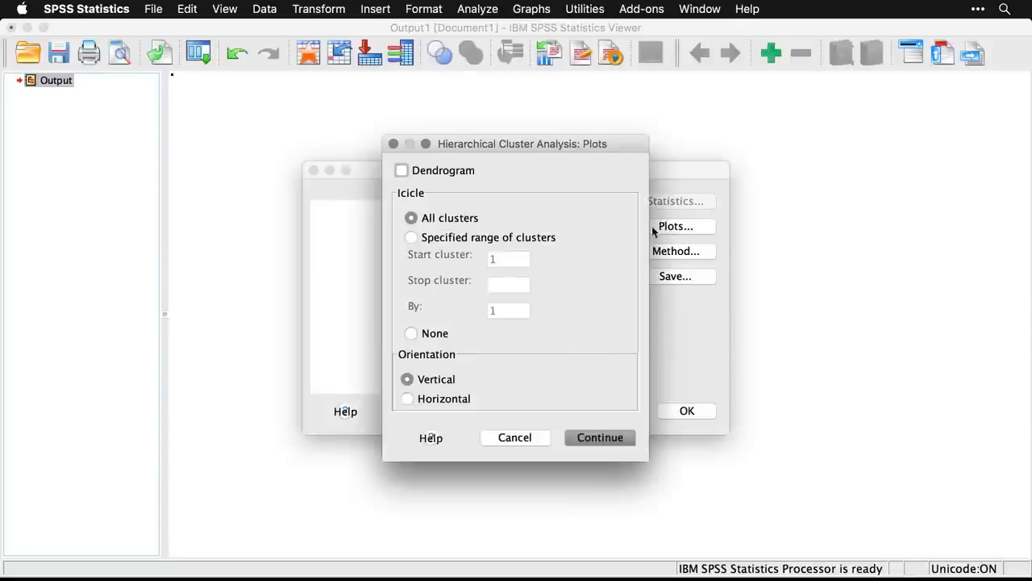
{"action": "left_click", "coordinate": [412, 335]}
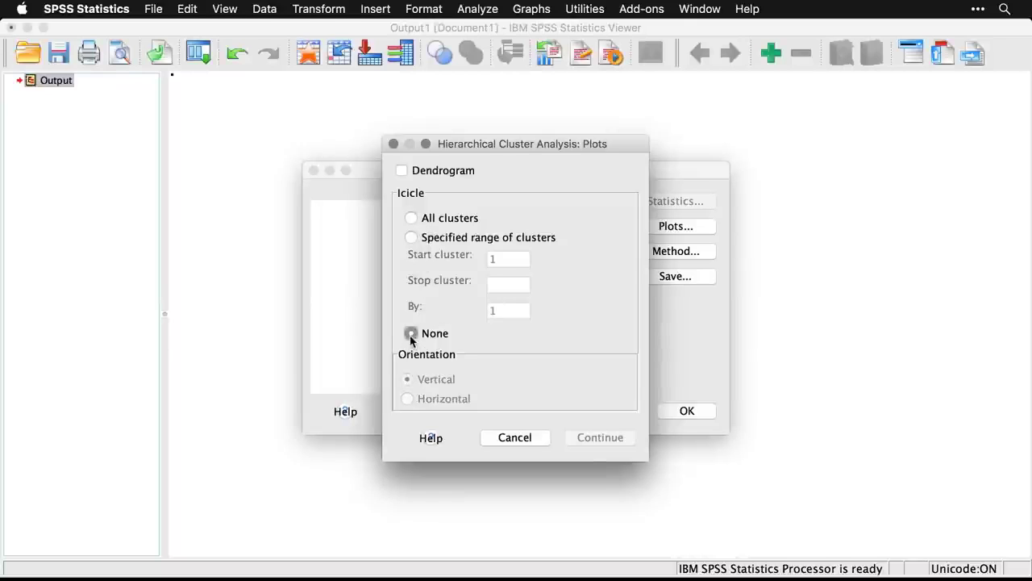
{"action": "left_click", "coordinate": [402, 172]}
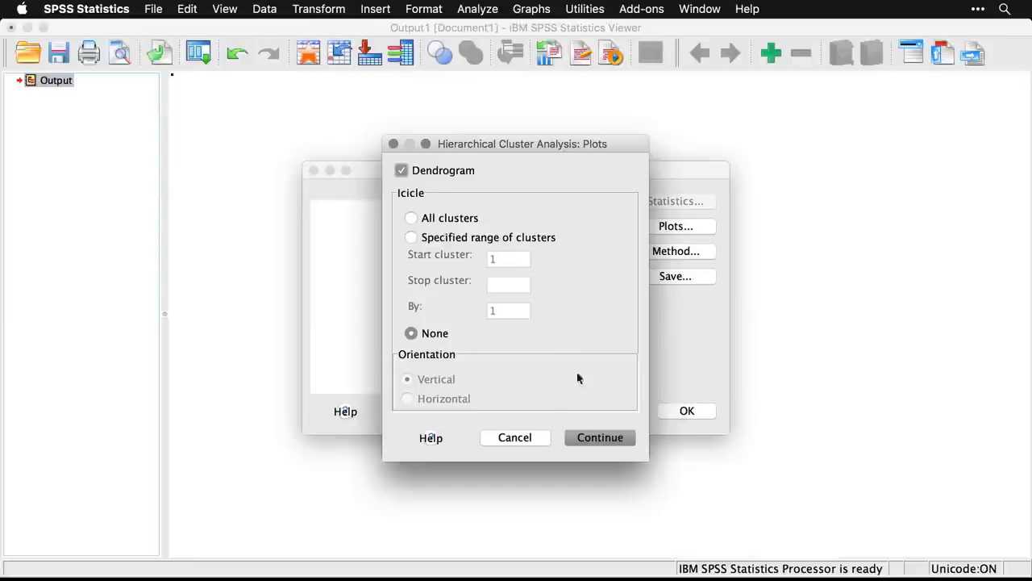
{"action": "left_click", "coordinate": [607, 438]}
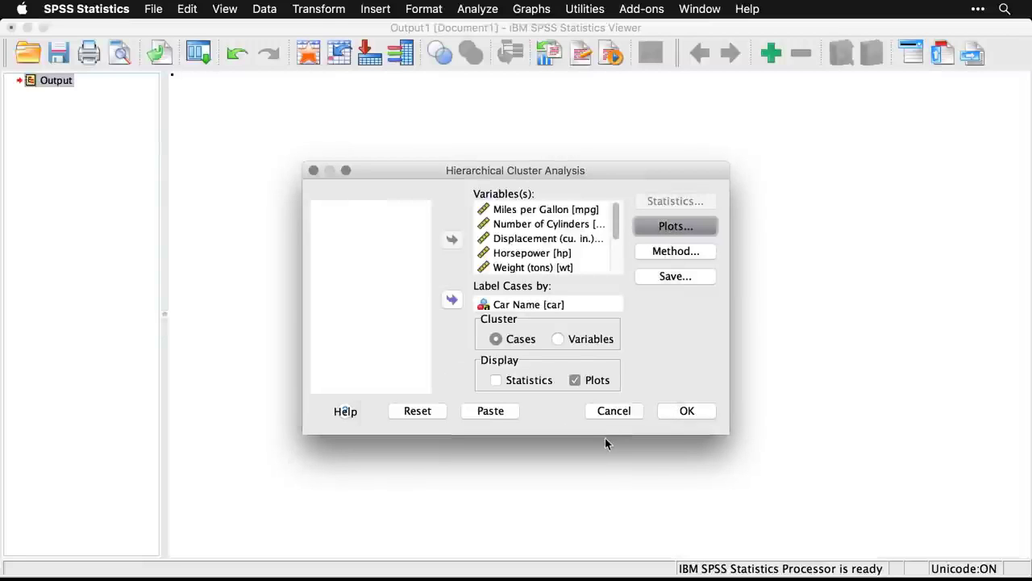
{"action": "left_click", "coordinate": [697, 410]}
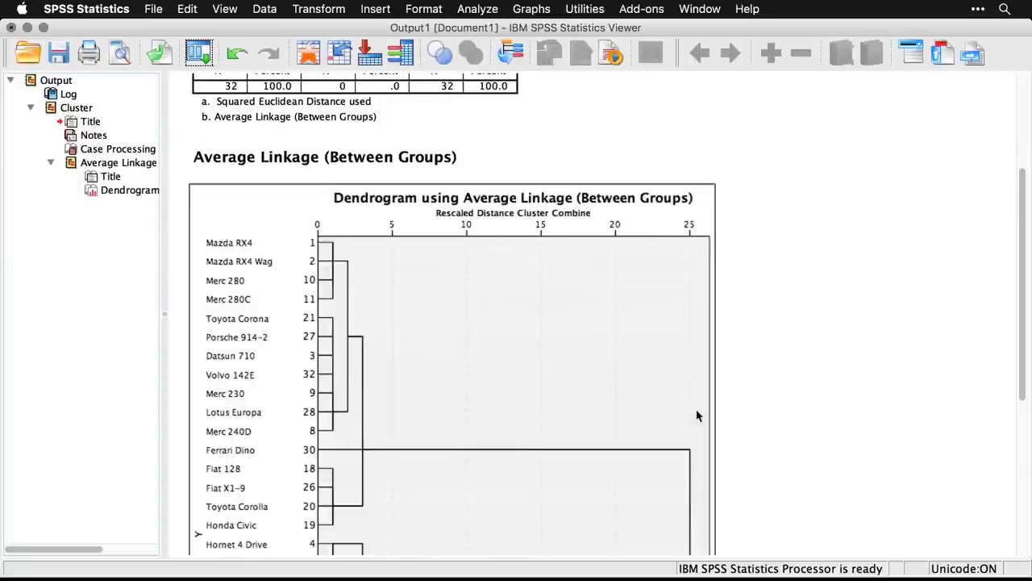
{"action": "scroll", "coordinate": [698, 416], "scroll_direction": "down", "scroll_amount": 3}
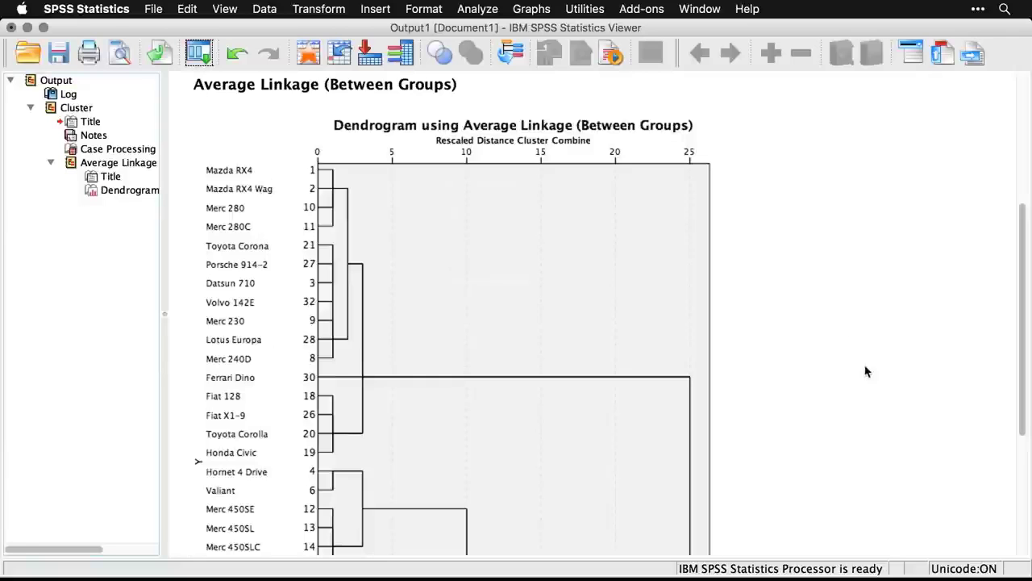
{"action": "scroll", "coordinate": [866, 371], "scroll_direction": "down", "scroll_amount": 5}
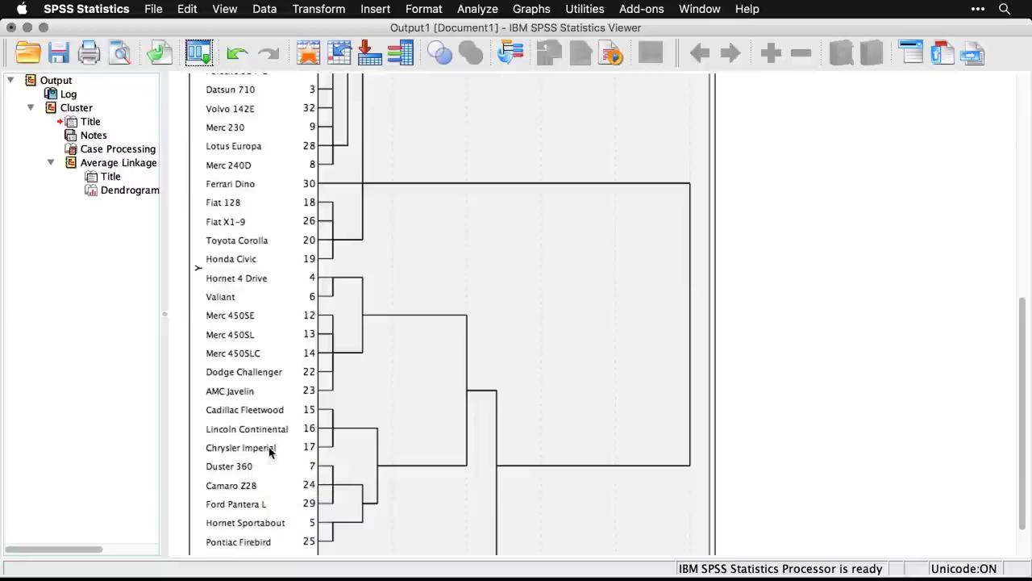
{"action": "scroll", "coordinate": [270, 452], "scroll_direction": "down", "scroll_amount": 3}
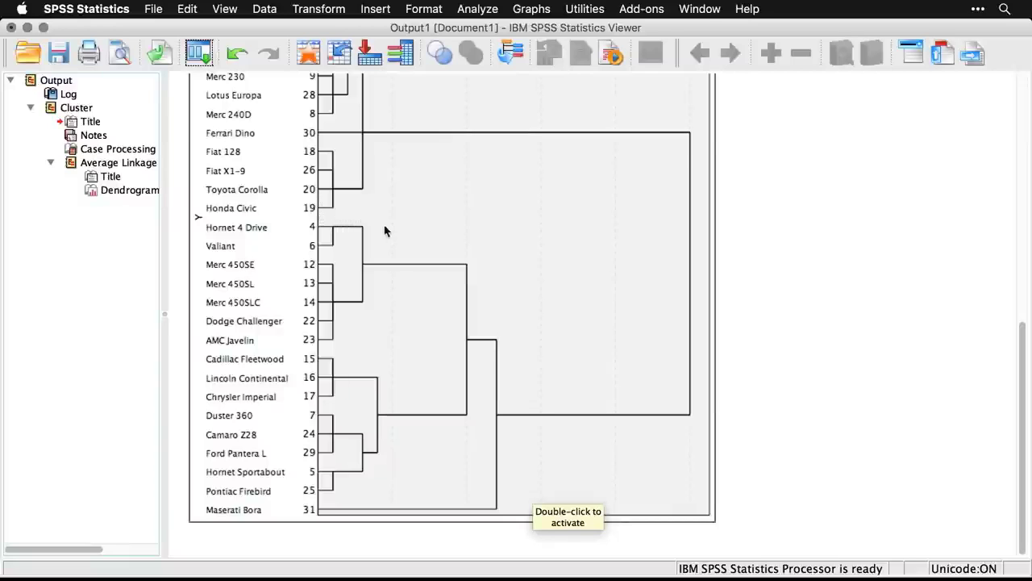
- Examine the full average-linkage dendrogram, tracing how the cars merge from Mazda RX4 through Ferrari Dino to Maserati Bora
{"action": "scroll", "coordinate": [385, 230], "scroll_direction": "up", "scroll_amount": 3}
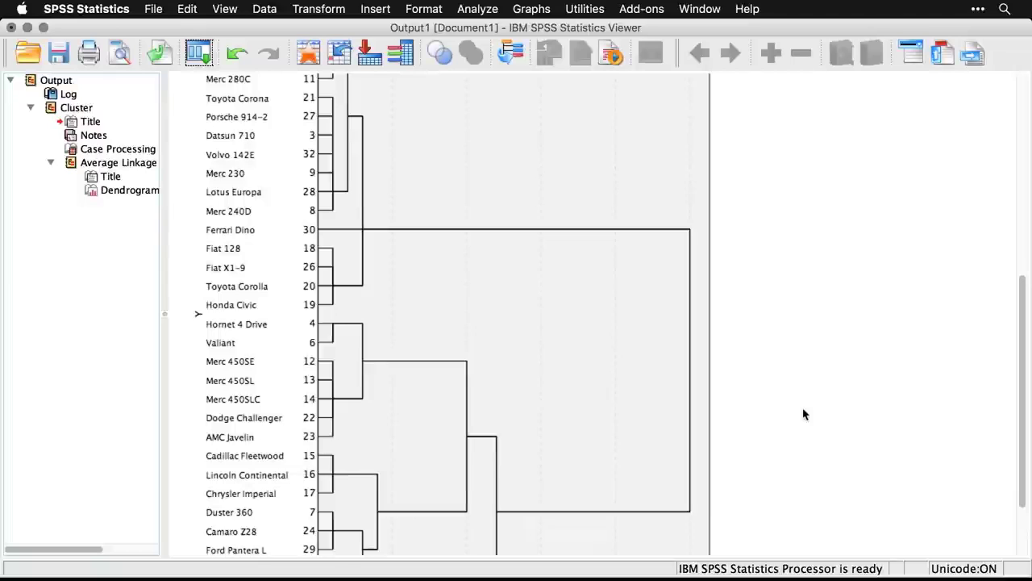
{"action": "scroll", "coordinate": [804, 414], "scroll_direction": "down", "scroll_amount": 4}
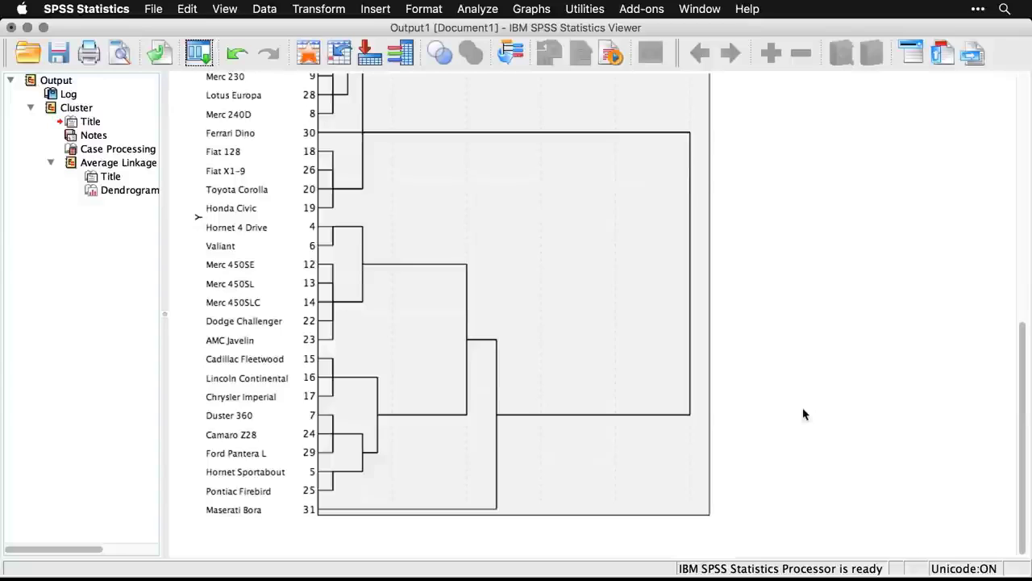
{"action": "scroll", "coordinate": [804, 413], "scroll_direction": "up", "scroll_amount": 9}
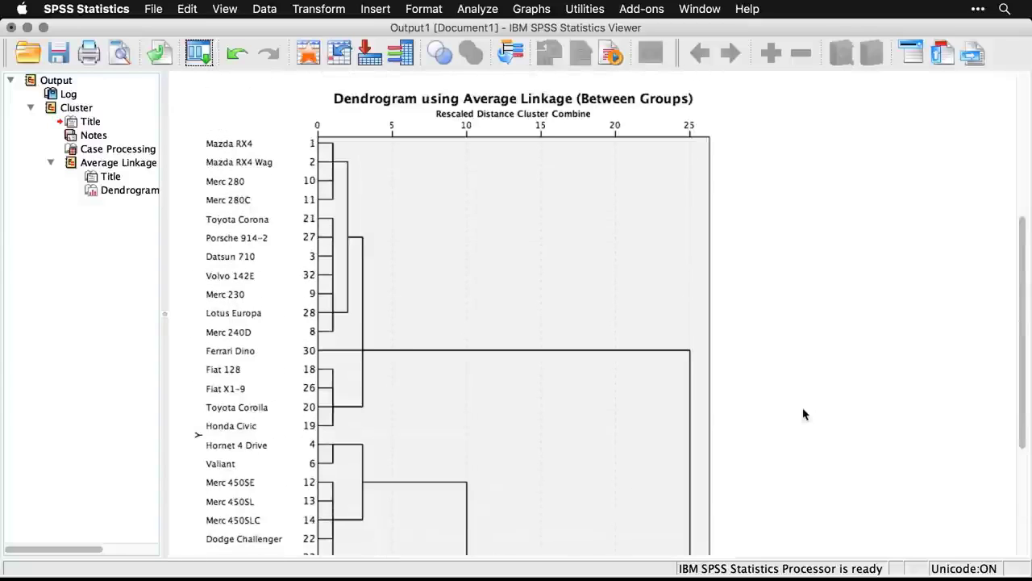
{"action": "scroll", "coordinate": [803, 414], "scroll_direction": "down", "scroll_amount": 9}
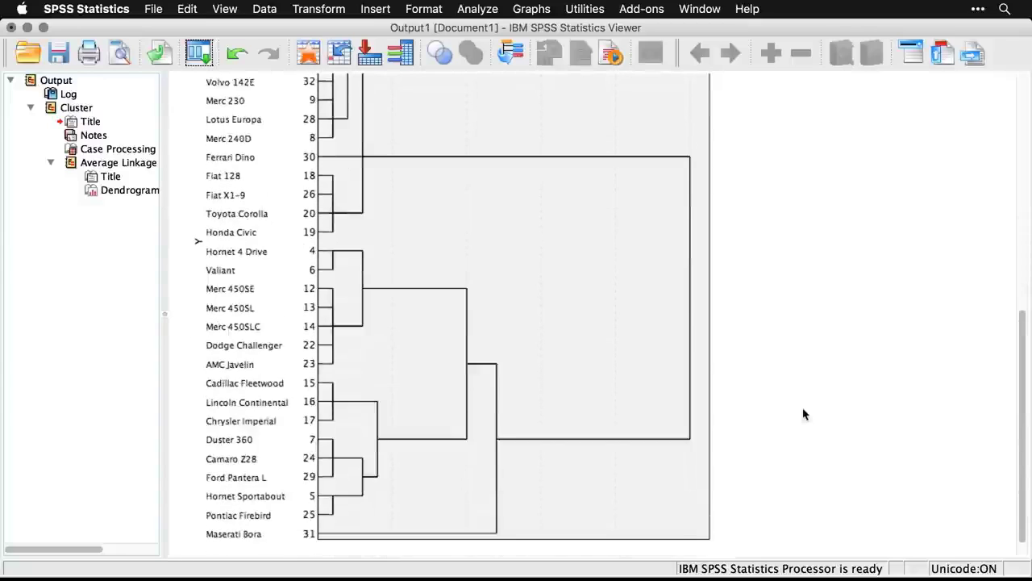
{"action": "scroll", "coordinate": [803, 413], "scroll_direction": "up", "scroll_amount": 8}
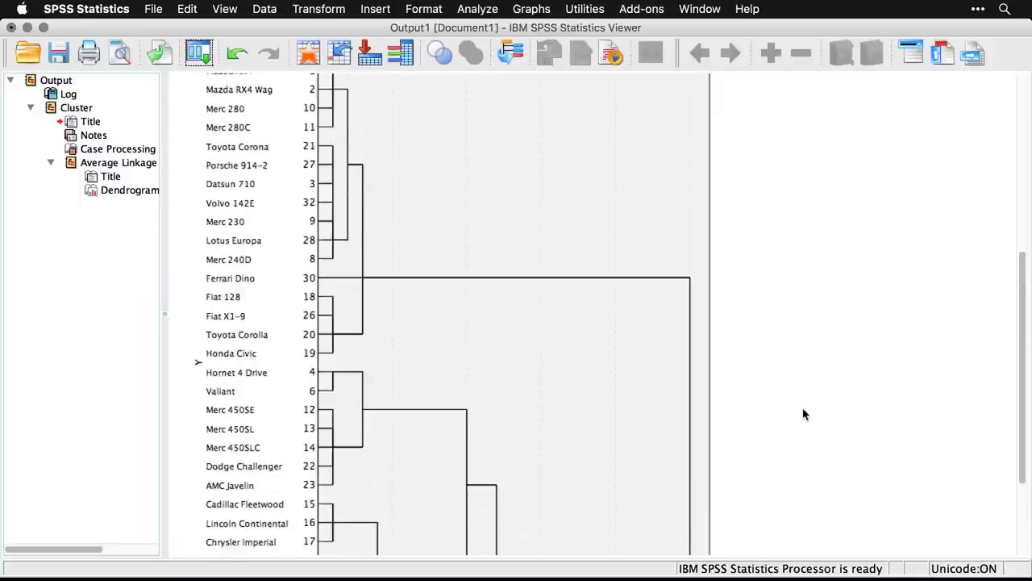
{"action": "scroll", "coordinate": [804, 414], "scroll_direction": "down", "scroll_amount": 4}
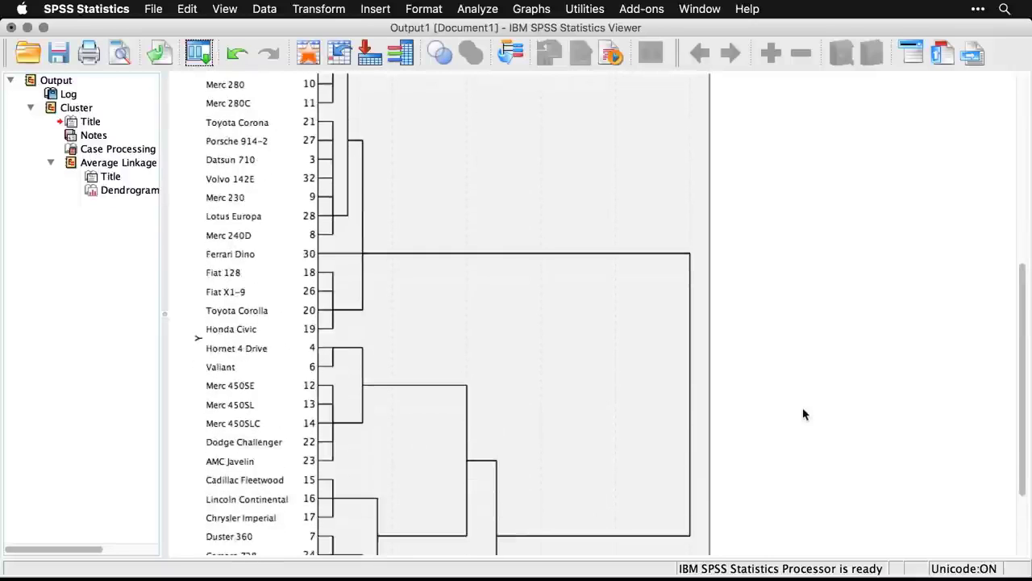
{"action": "left_click", "coordinate": [492, 324]}
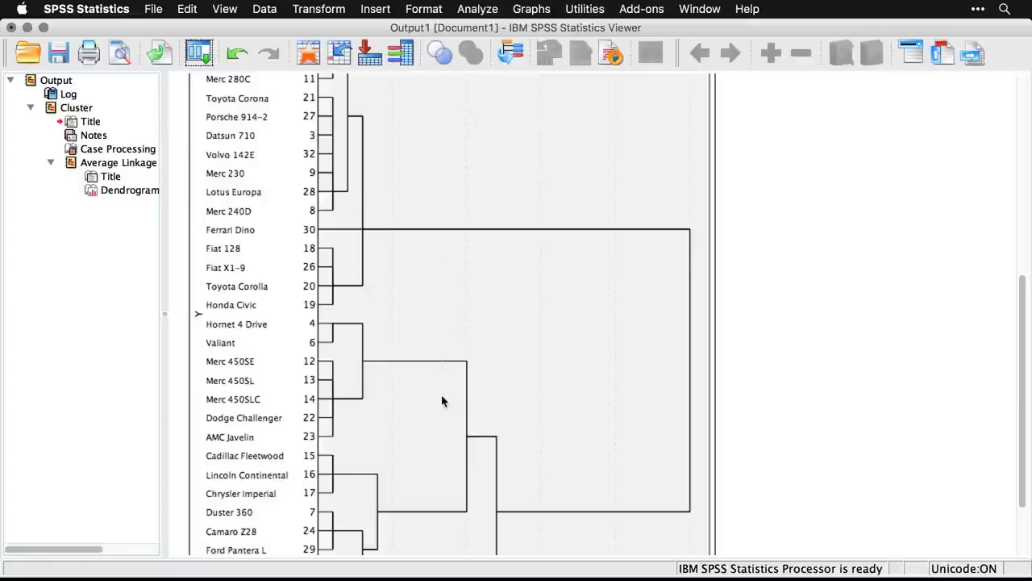
{"action": "scroll", "coordinate": [442, 518], "scroll_direction": "down", "scroll_amount": 4}
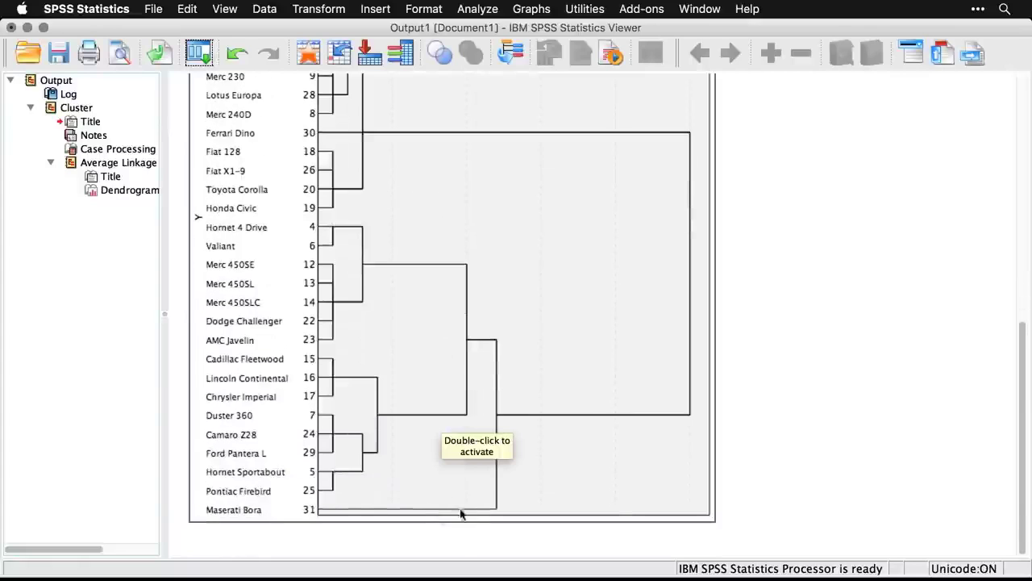
{"action": "left_click", "coordinate": [922, 272]}
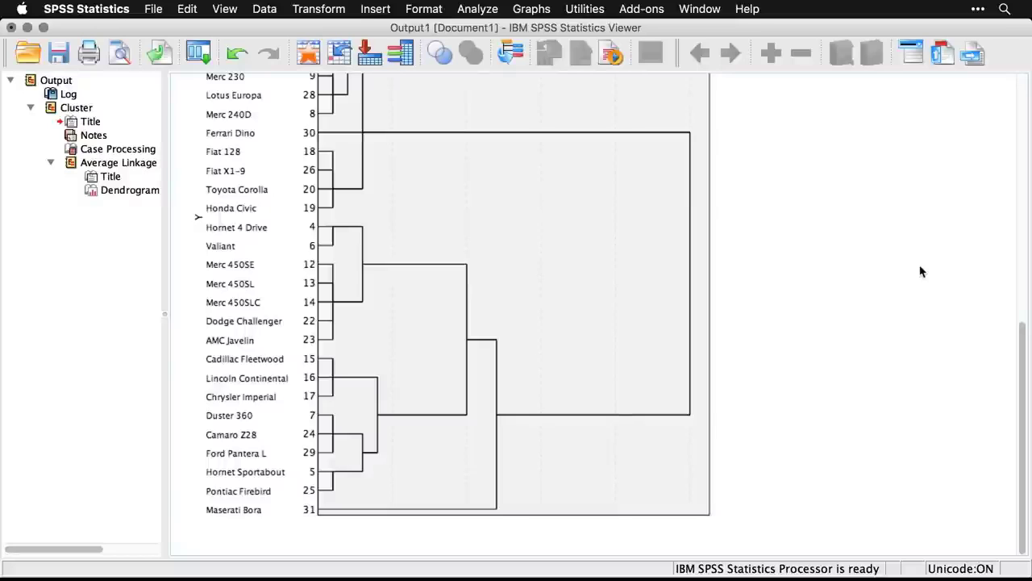
- Rerun the Hierarchical Cluster Analysis with Plots off, saving cluster membership as a single solution of 4 clusters
{"action": "left_click", "coordinate": [201, 55]}
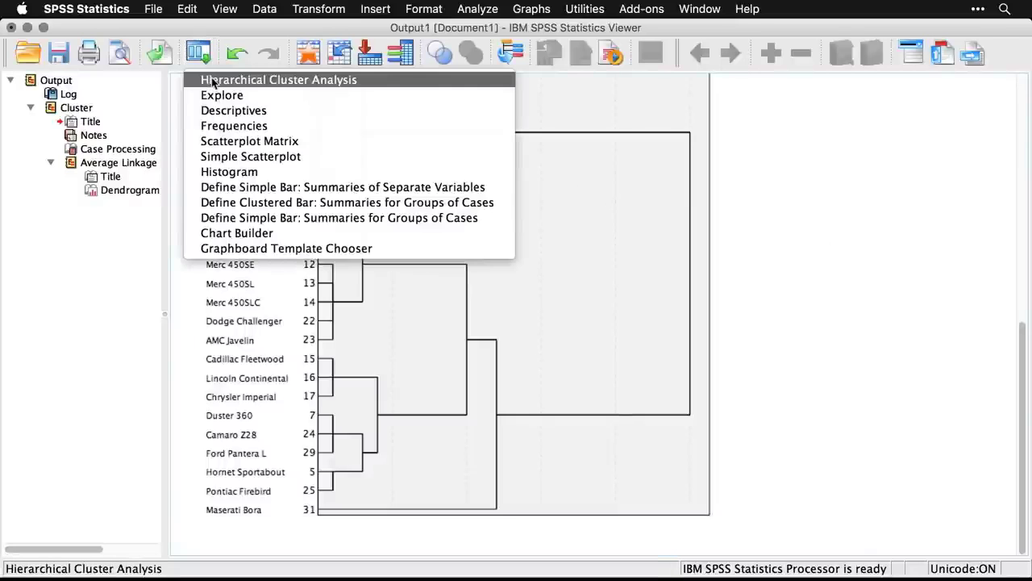
{"action": "left_click", "coordinate": [214, 80]}
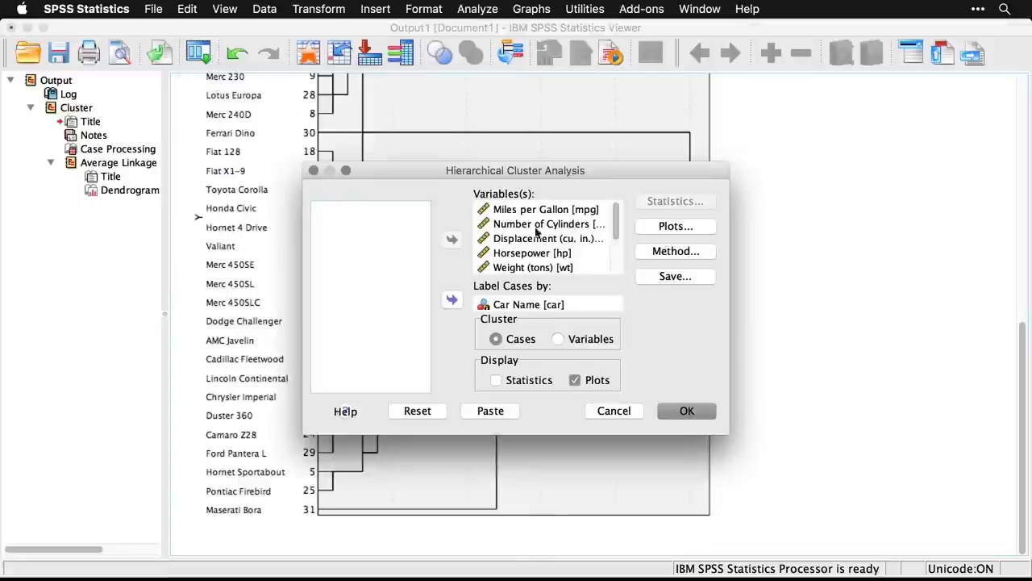
{"action": "left_click", "coordinate": [684, 279]}
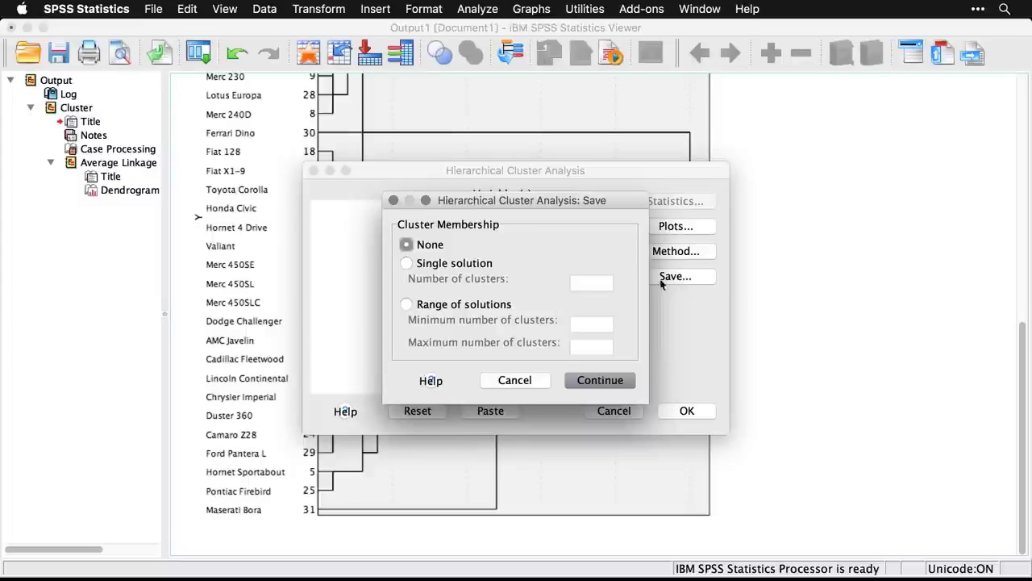
{"action": "left_click", "coordinate": [407, 264]}
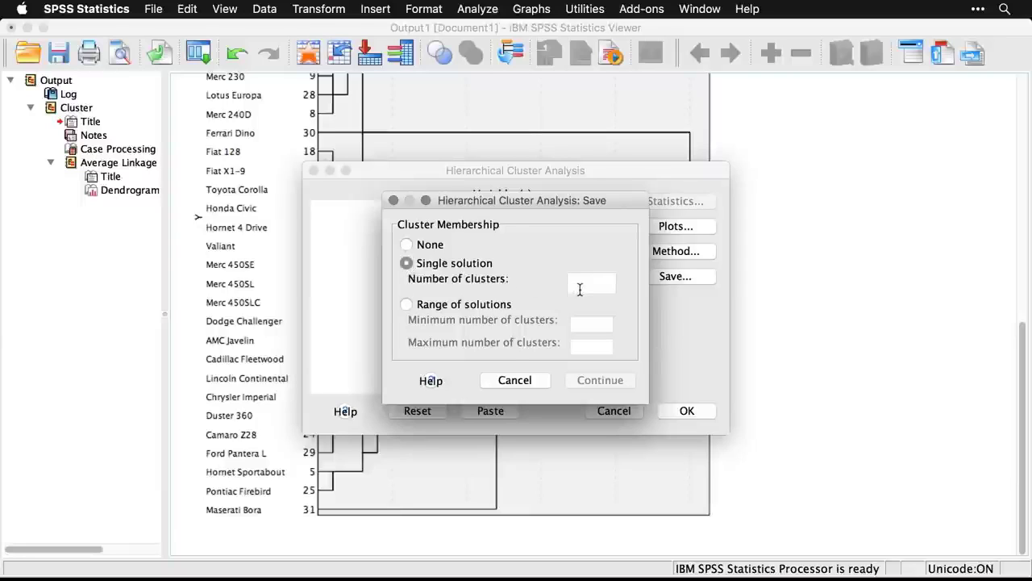
{"action": "left_click", "coordinate": [579, 287]}
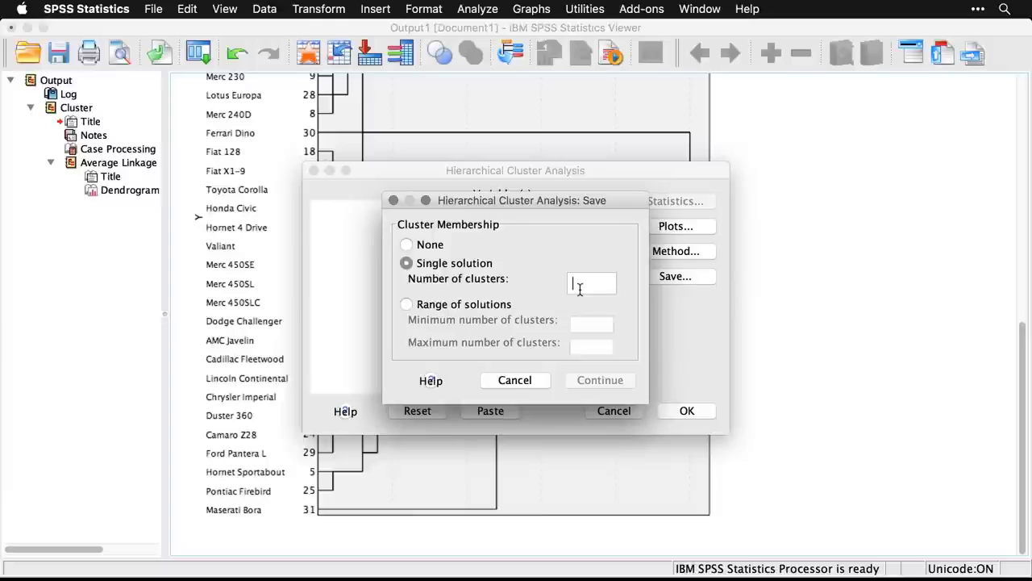
{"action": "type", "text": "4"}
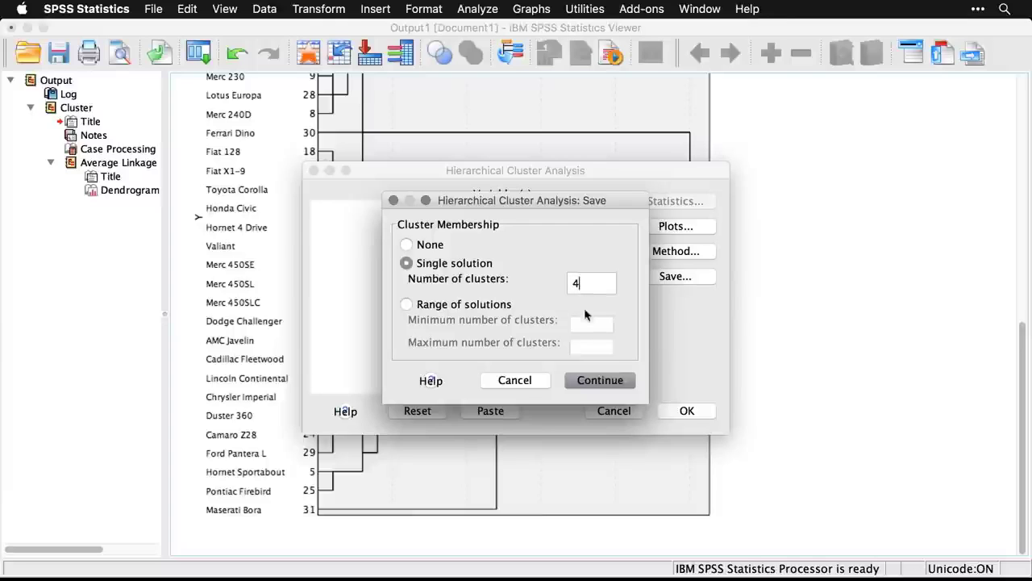
{"action": "left_click", "coordinate": [609, 384]}
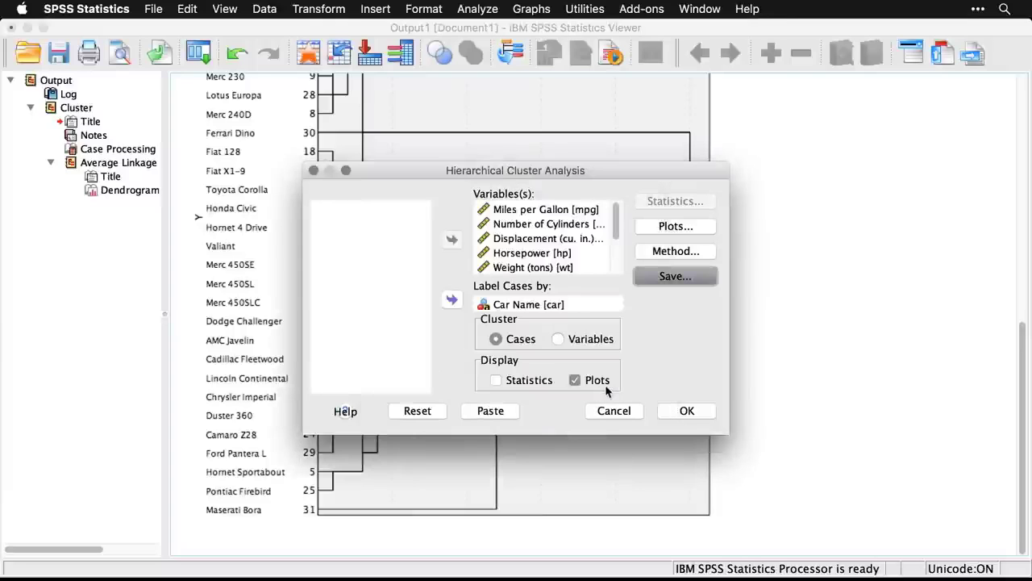
{"action": "left_click", "coordinate": [575, 380]}
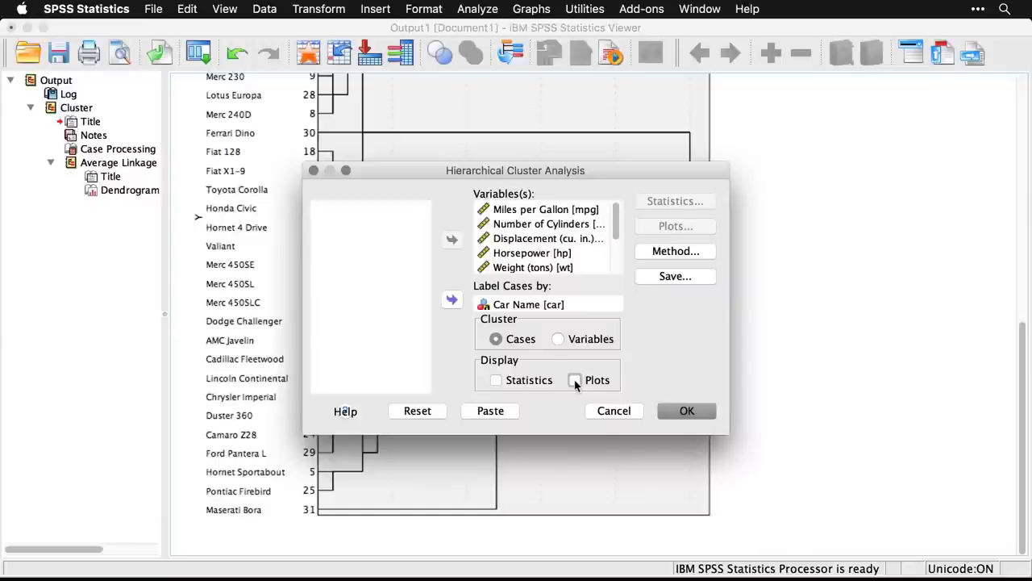
{"action": "left_click", "coordinate": [687, 413]}
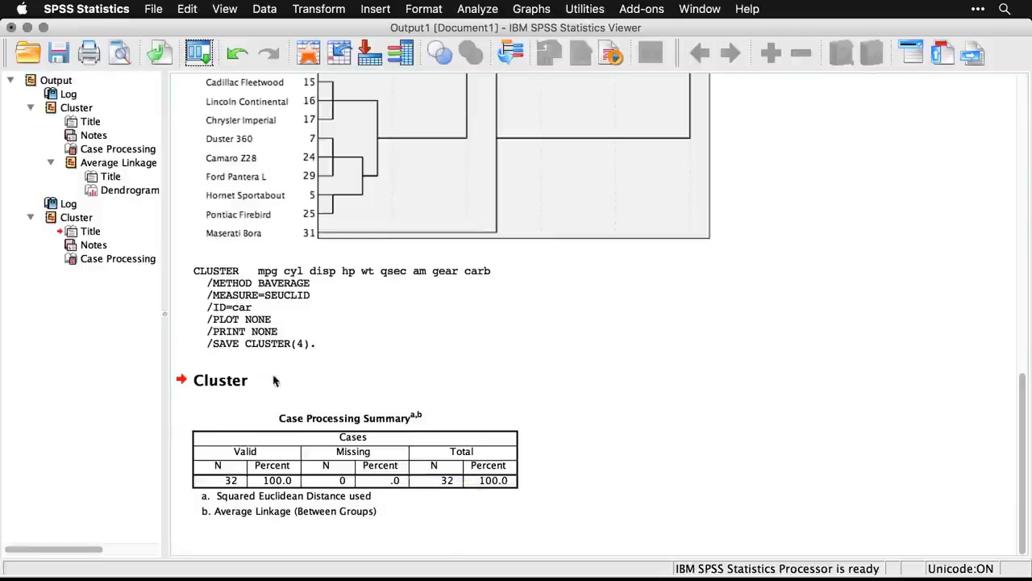
- In the cars.sav data, inspect the saved cluster membership column for all cars and highlight the Maserati Bora case
{"action": "left_click", "coordinate": [311, 53]}
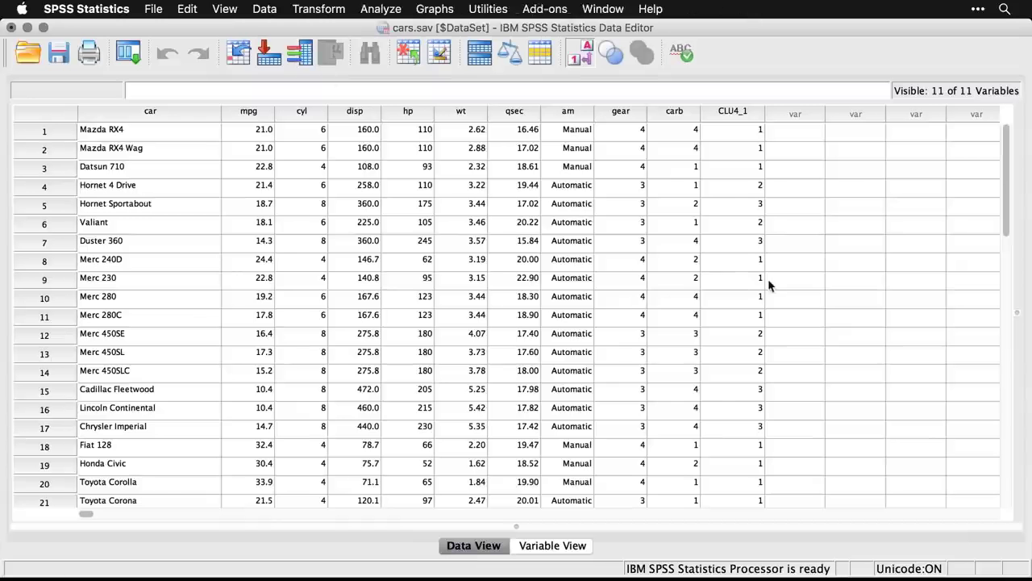
{"action": "left_click", "coordinate": [742, 110]}
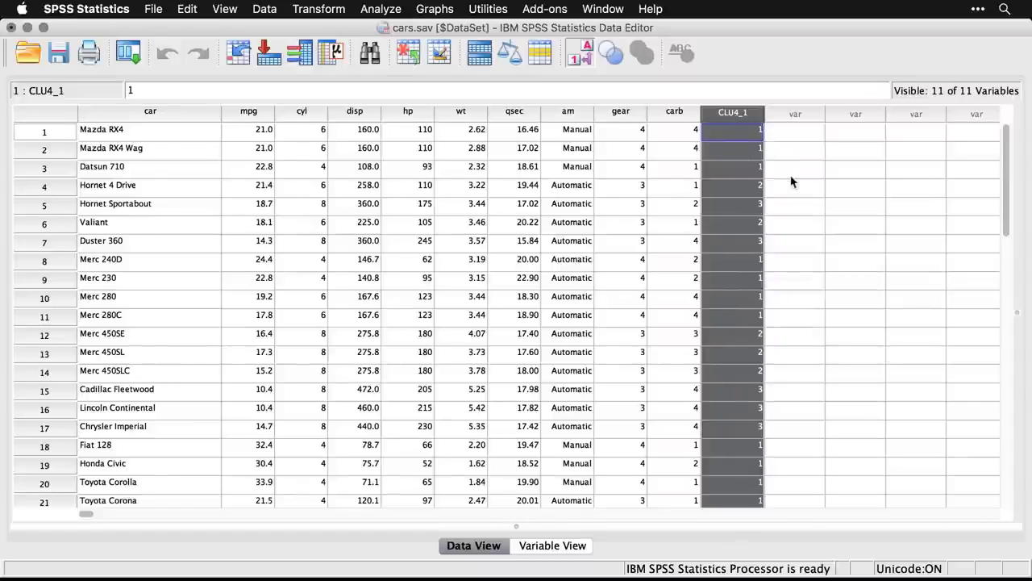
{"action": "scroll", "coordinate": [788, 238], "scroll_direction": "down", "scroll_amount": 5}
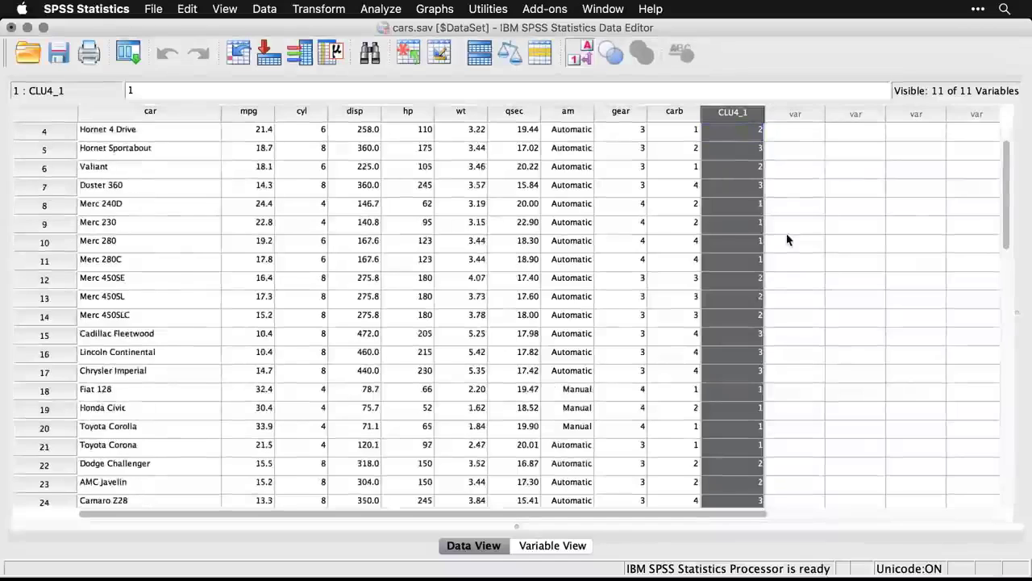
{"action": "scroll", "coordinate": [788, 238], "scroll_direction": "down", "scroll_amount": 6}
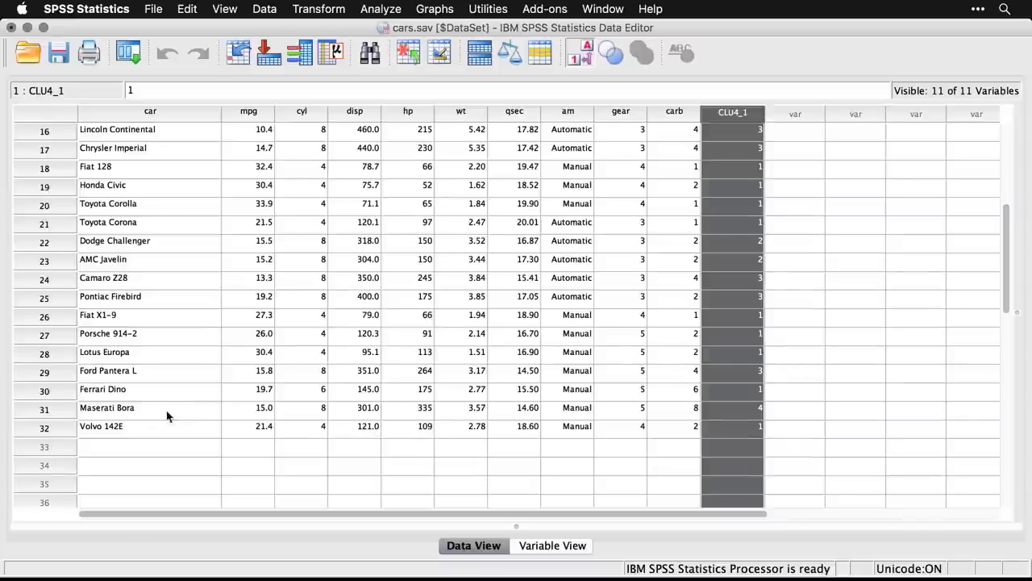
{"action": "left_click", "coordinate": [44, 410]}
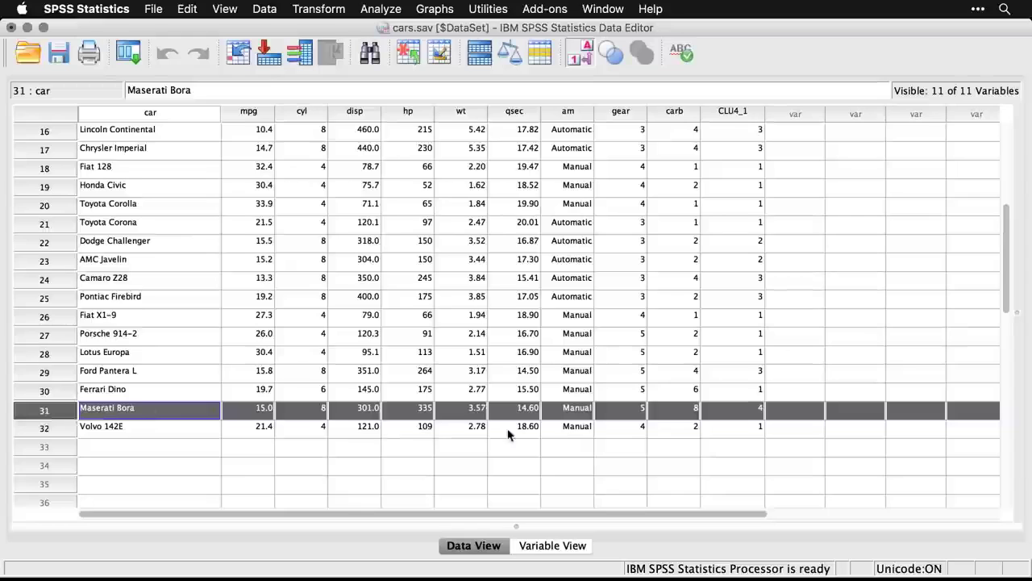
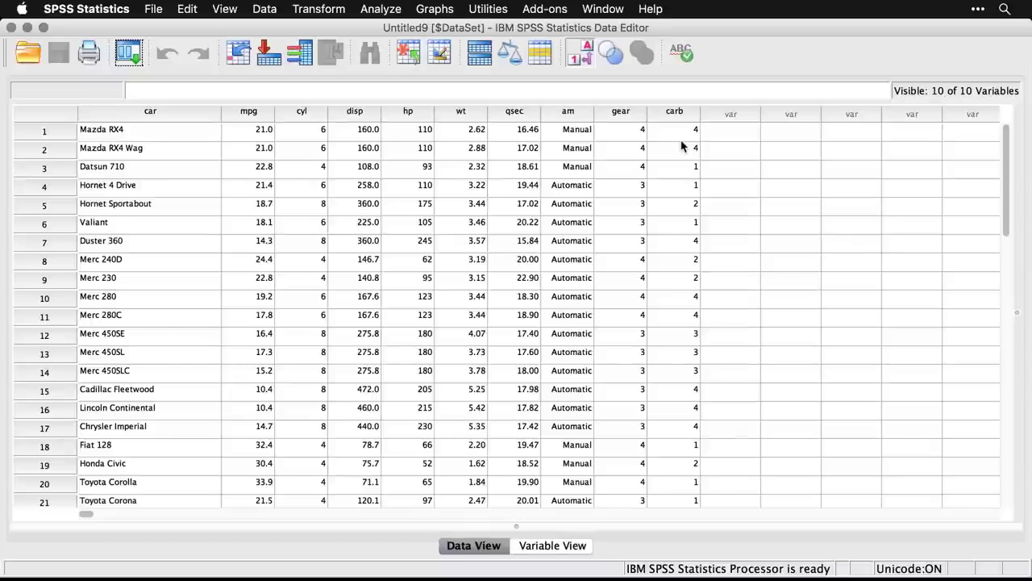
- Look through the remaining rows of the cars data, and switch to the SPSS01_6_2_FactorAnalysis.sps syntax
{"action": "scroll", "coordinate": [682, 146], "scroll_direction": "down", "scroll_amount": 5}
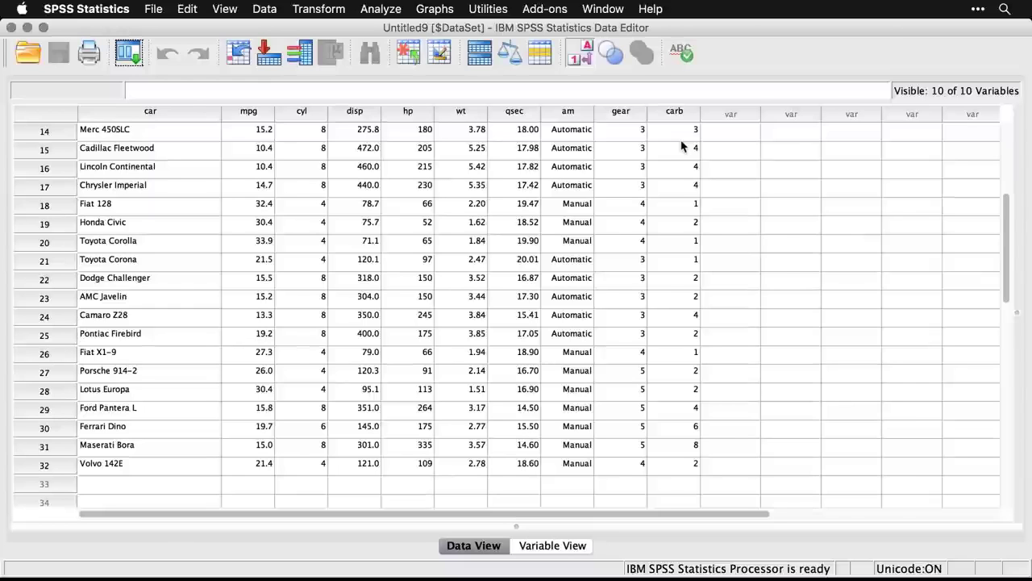
{"action": "key", "text": "super+grave"}
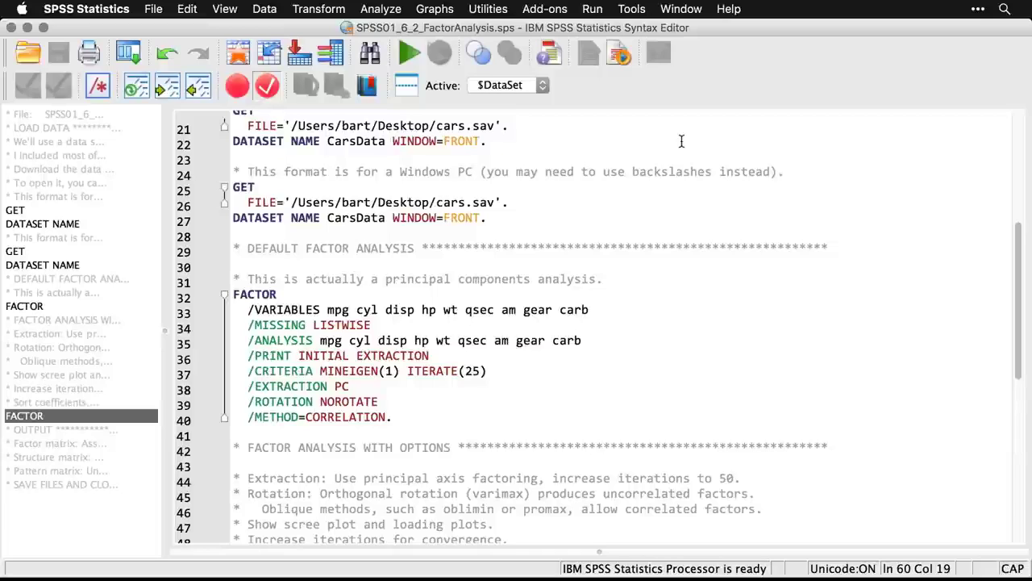
{"action": "left_click", "coordinate": [682, 141]}
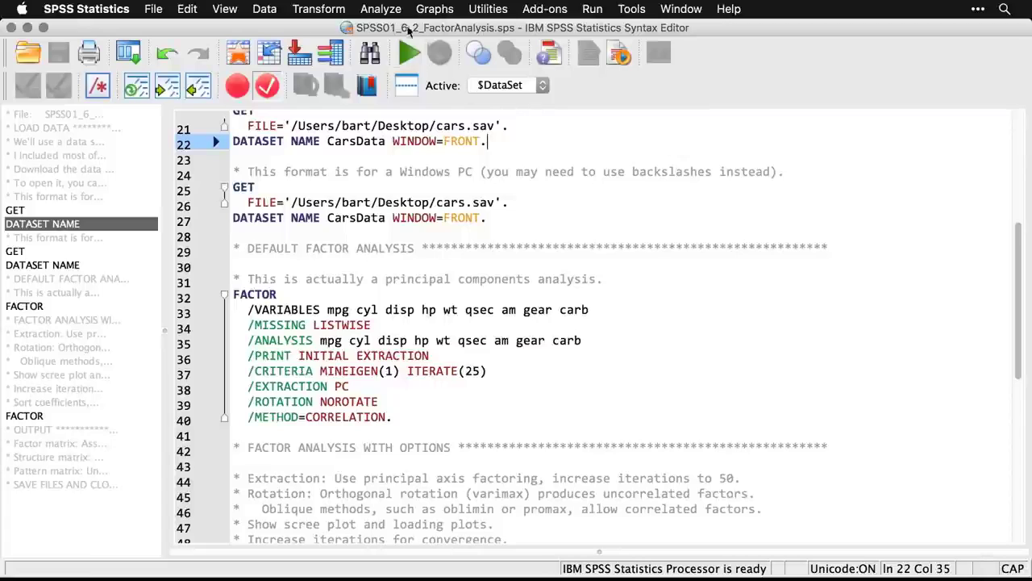
- Run a Factor Analysis with default options on all variables from Miles per Gallon to Number of Carburetors
{"action": "left_click", "coordinate": [386, 11]}
{"action": "mouse_move", "coordinate": [418, 138]}
{"action": "mouse_move", "coordinate": [491, 199]}
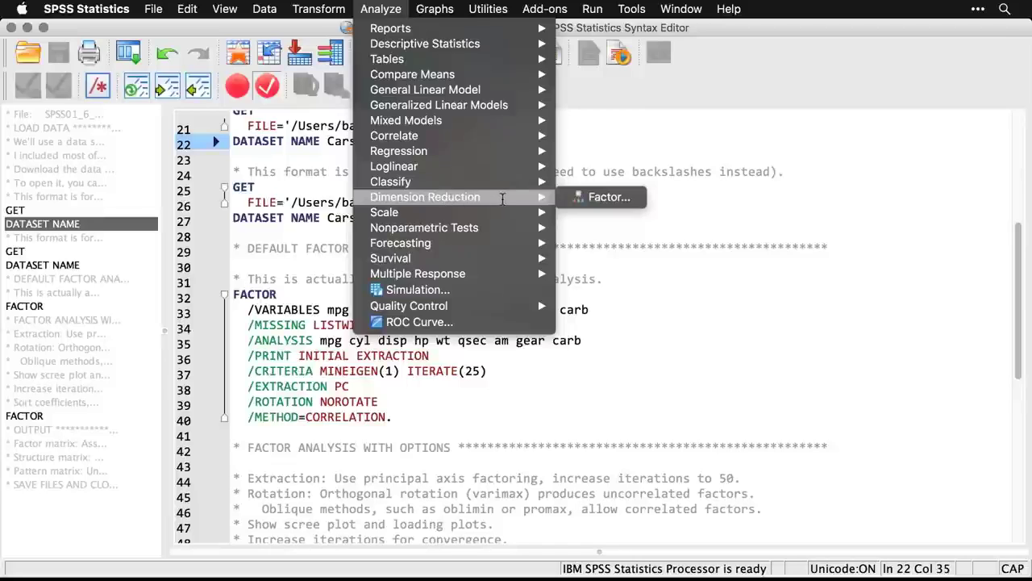
{"action": "left_click", "coordinate": [604, 196]}
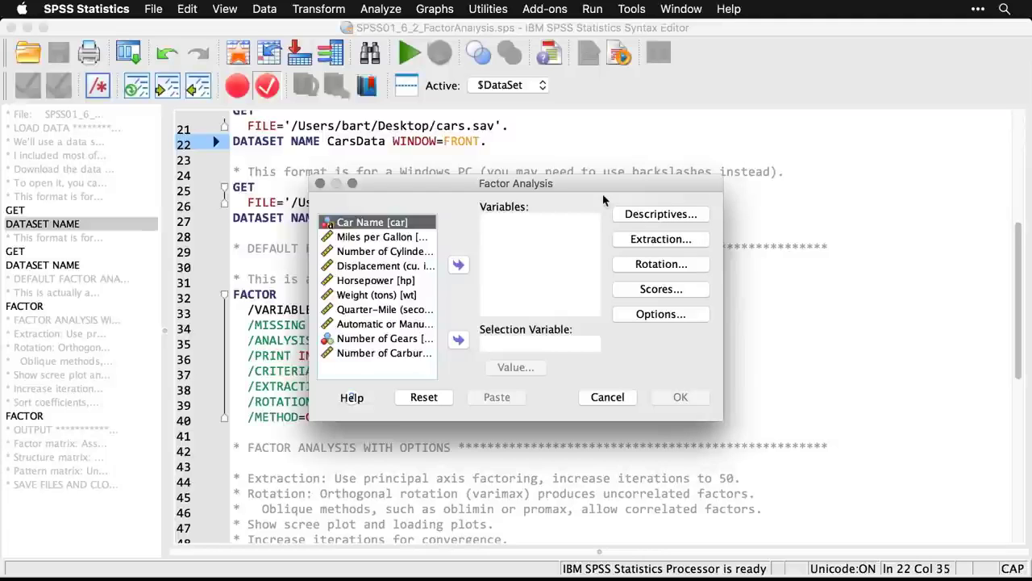
{"action": "left_click", "coordinate": [401, 241]}
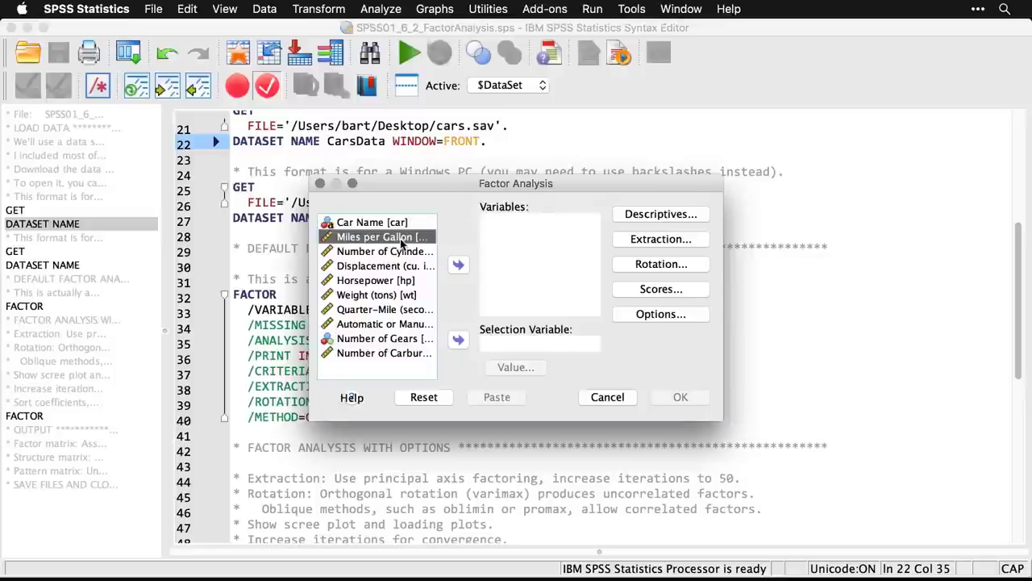
{"action": "left_click", "coordinate": [370, 355], "text": "shift"}
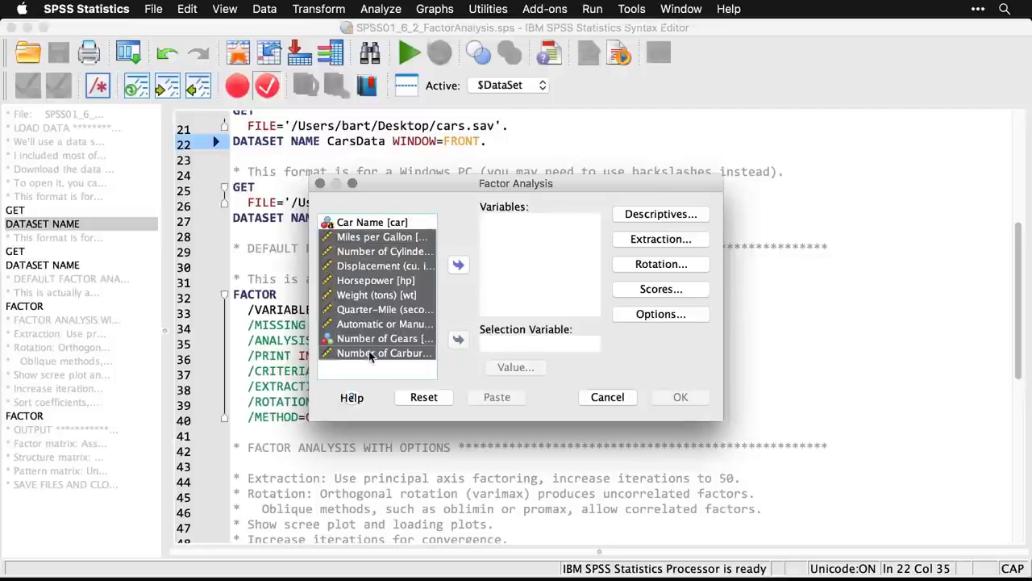
{"action": "left_click", "coordinate": [458, 266]}
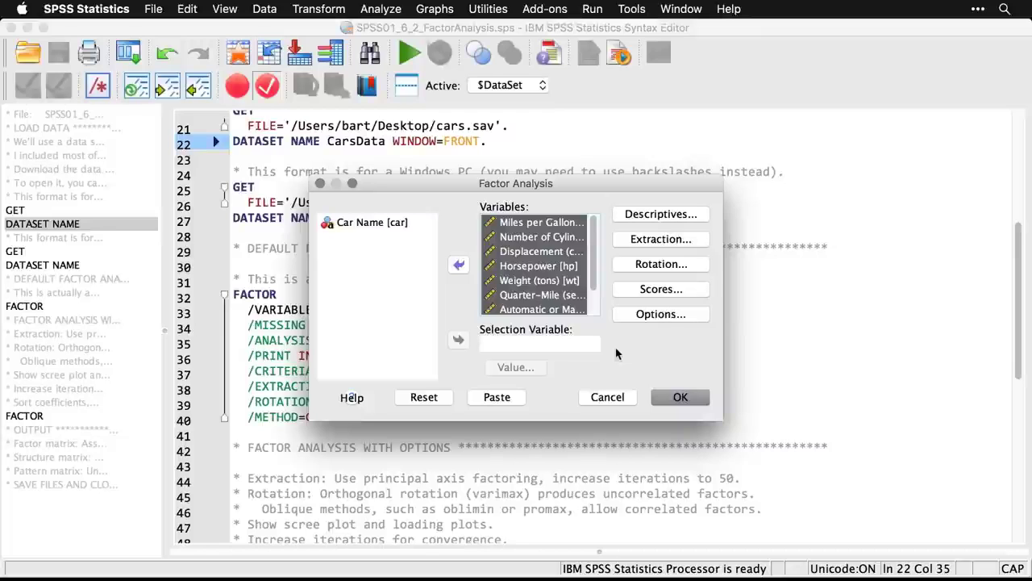
{"action": "left_click", "coordinate": [680, 398]}
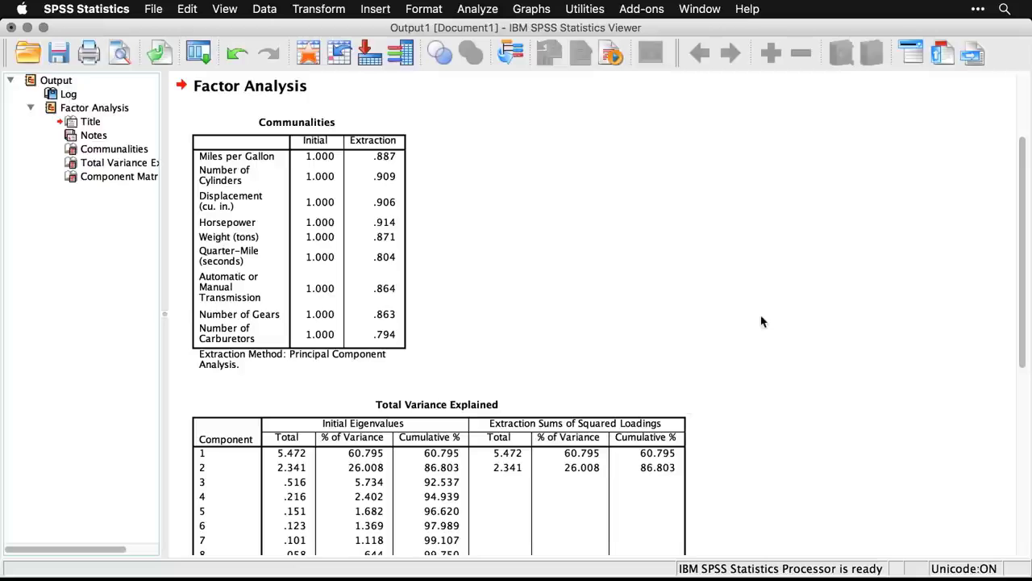
- Examine the FACTOR command logged above the Factor Analysis output
{"action": "scroll", "coordinate": [762, 321], "scroll_direction": "up", "scroll_amount": 3}
{"action": "scroll", "coordinate": [762, 321], "scroll_direction": "up", "scroll_amount": 1}
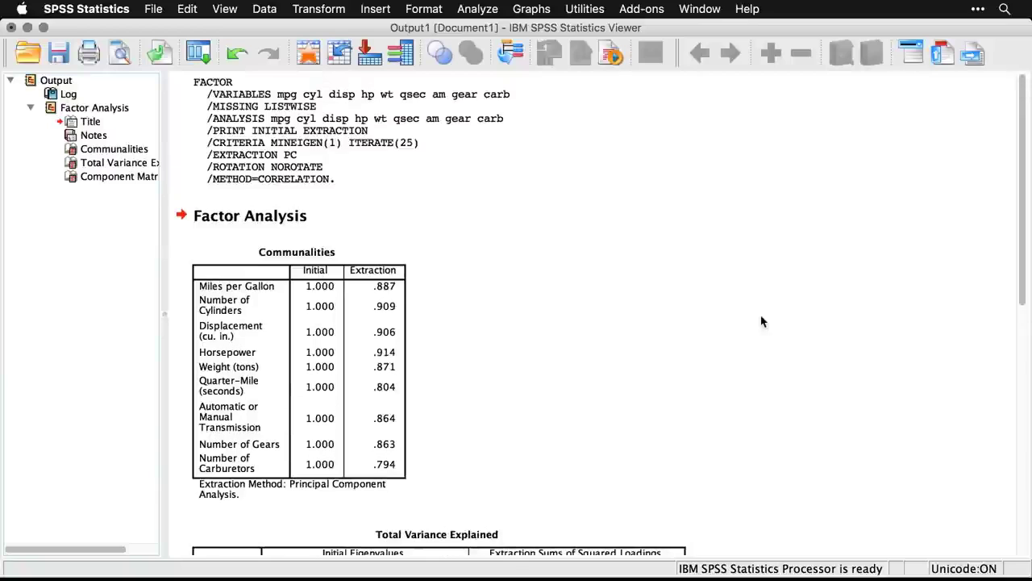
{"action": "left_click", "coordinate": [445, 139]}
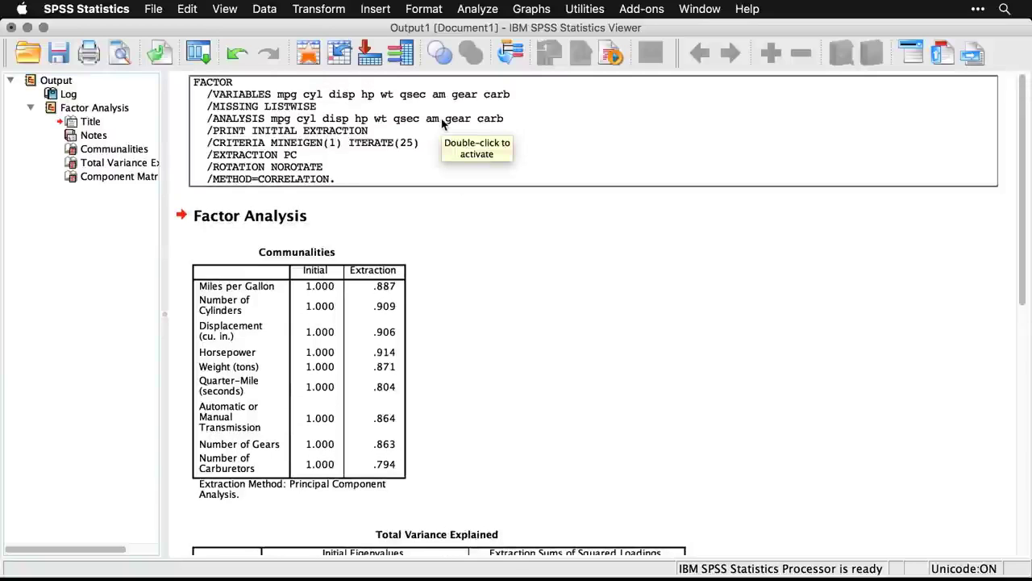
- Examine the Communalities, Total Variance Explained and Component Matrix tables of the Factor Analysis output
{"action": "left_click", "coordinate": [560, 299]}
{"action": "scroll", "coordinate": [562, 303], "scroll_direction": "down", "scroll_amount": 3}
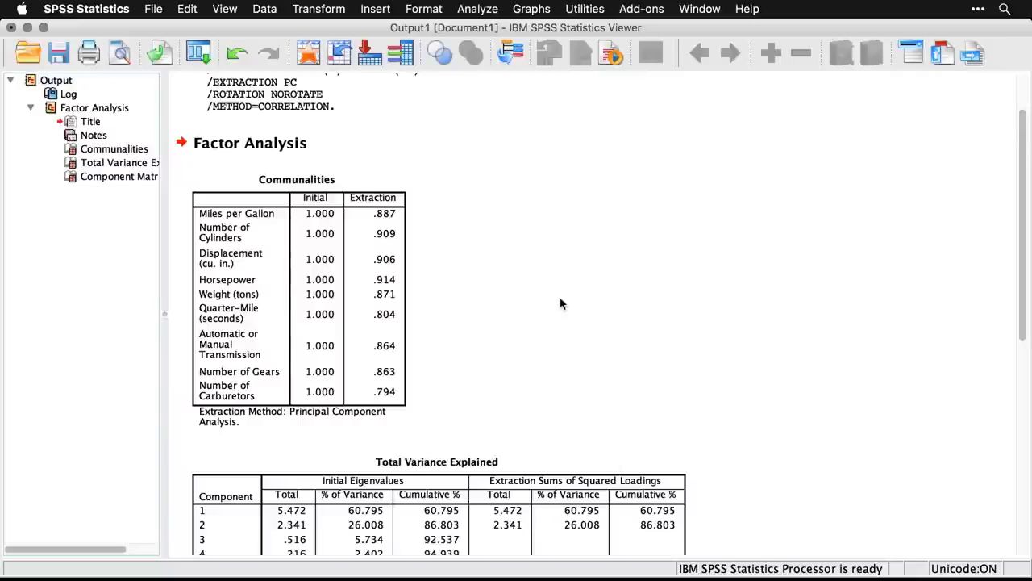
{"action": "scroll", "coordinate": [510, 277], "scroll_direction": "down", "scroll_amount": 6}
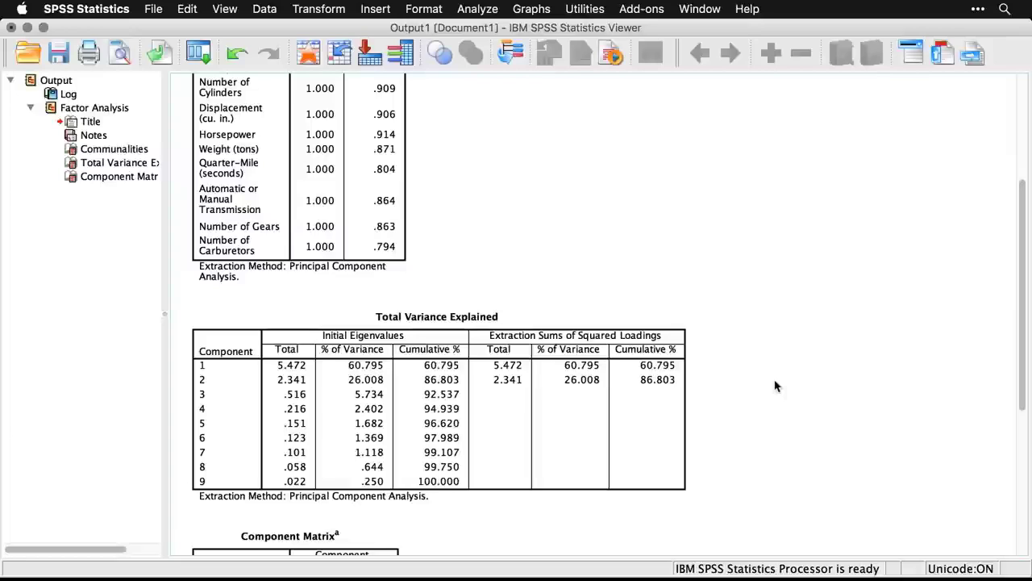
{"action": "scroll", "coordinate": [774, 386], "scroll_direction": "down", "scroll_amount": 2}
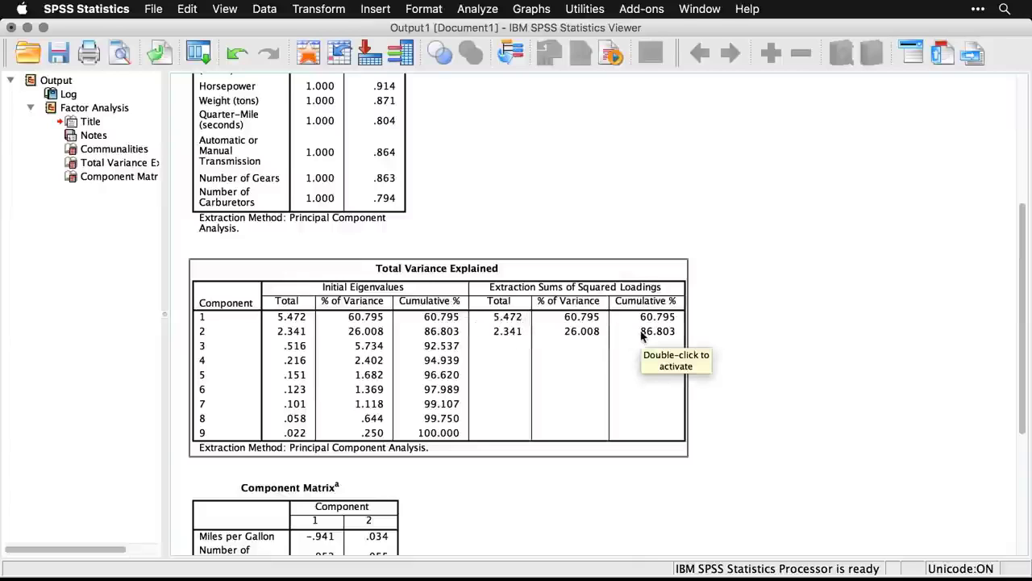
{"action": "left_click", "coordinate": [743, 335]}
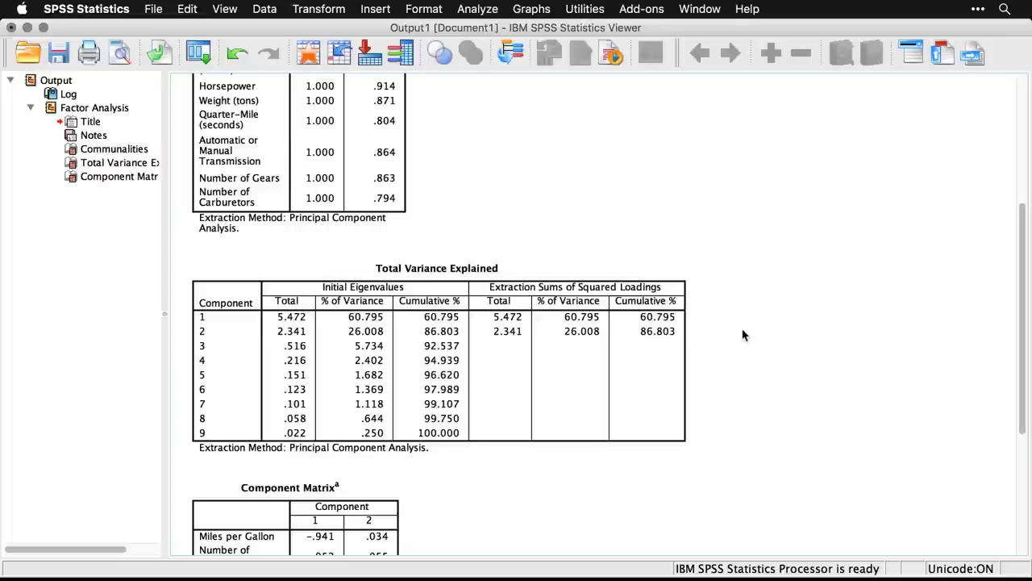
{"action": "scroll", "coordinate": [743, 335], "scroll_direction": "down", "scroll_amount": 6}
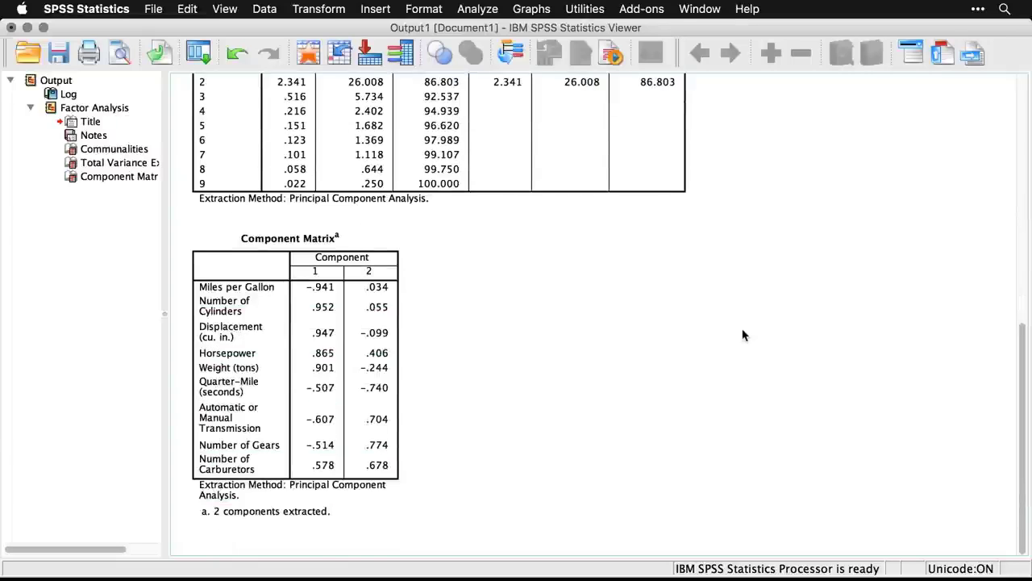
{"action": "left_click", "coordinate": [389, 332]}
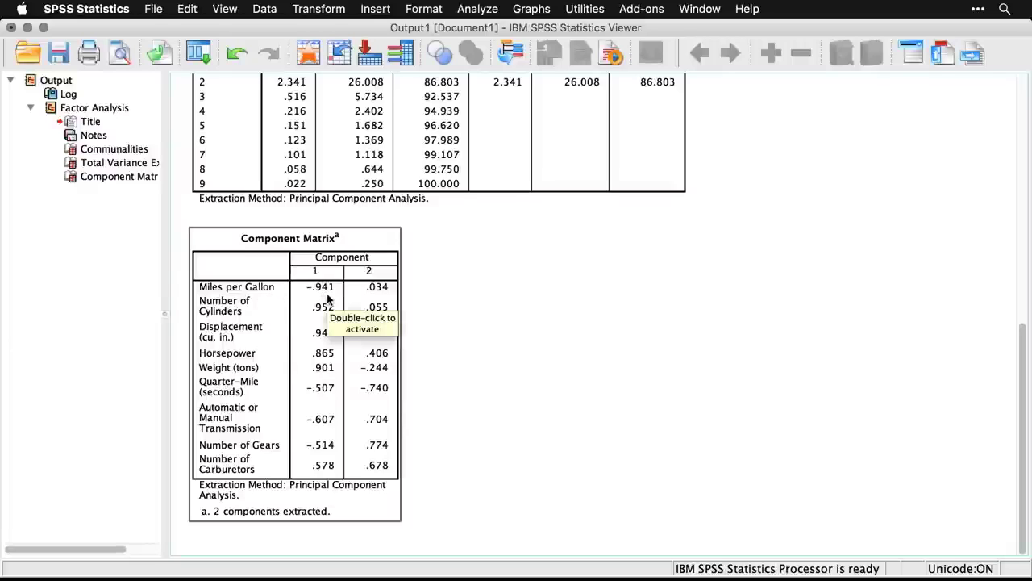
{"action": "left_click", "coordinate": [407, 301]}
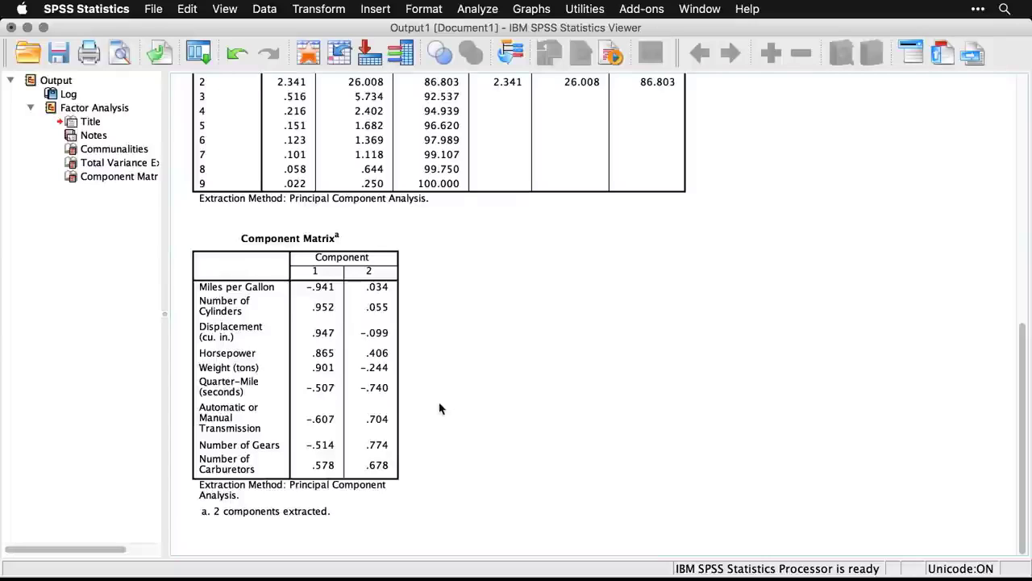
{"action": "left_click", "coordinate": [385, 492]}
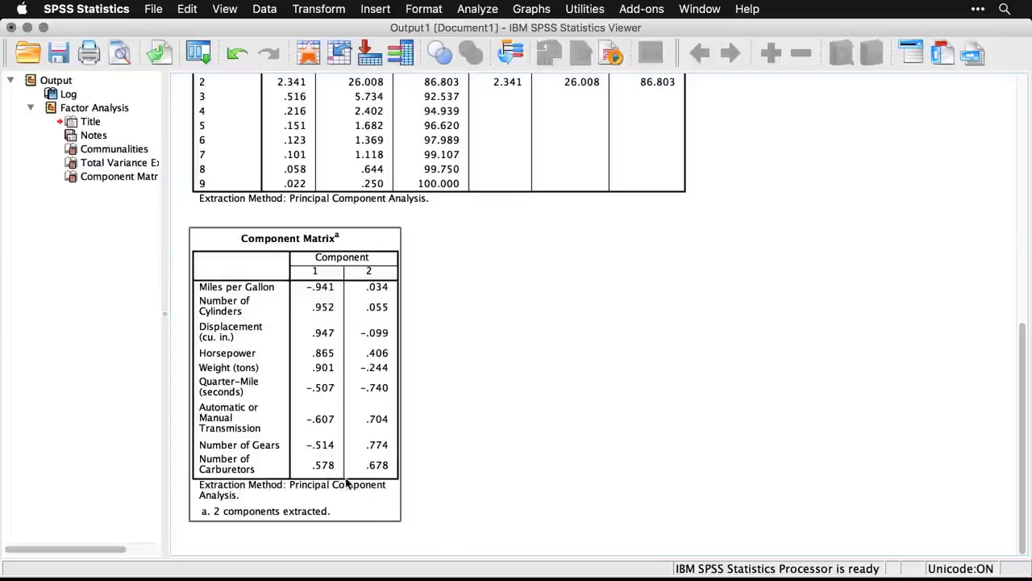
{"action": "left_click", "coordinate": [469, 456]}
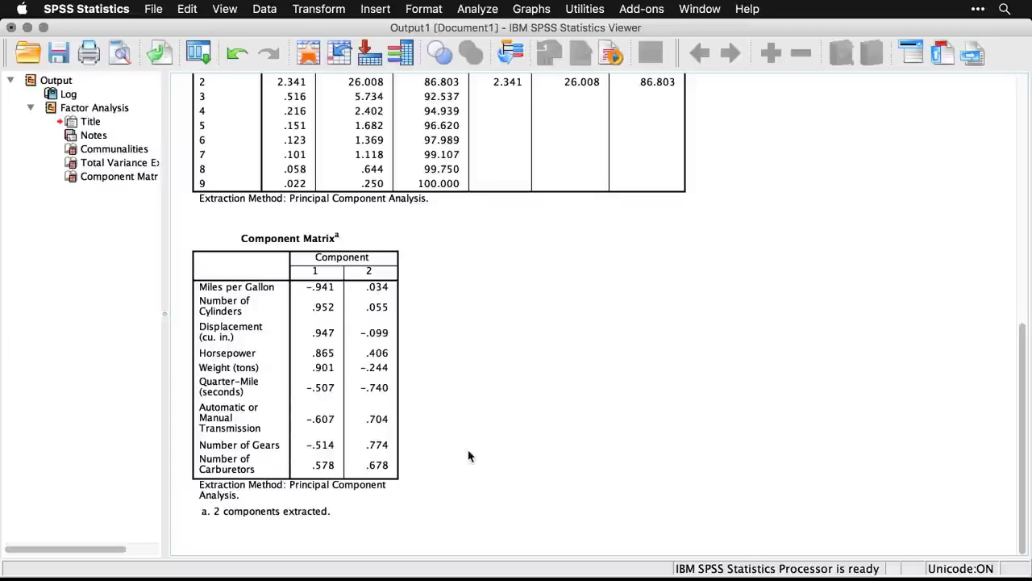
{"action": "left_click", "coordinate": [300, 334]}
- Delete all existing output and recall the Factor Analysis dialog with its previous variables
{"action": "left_click", "coordinate": [31, 83]}
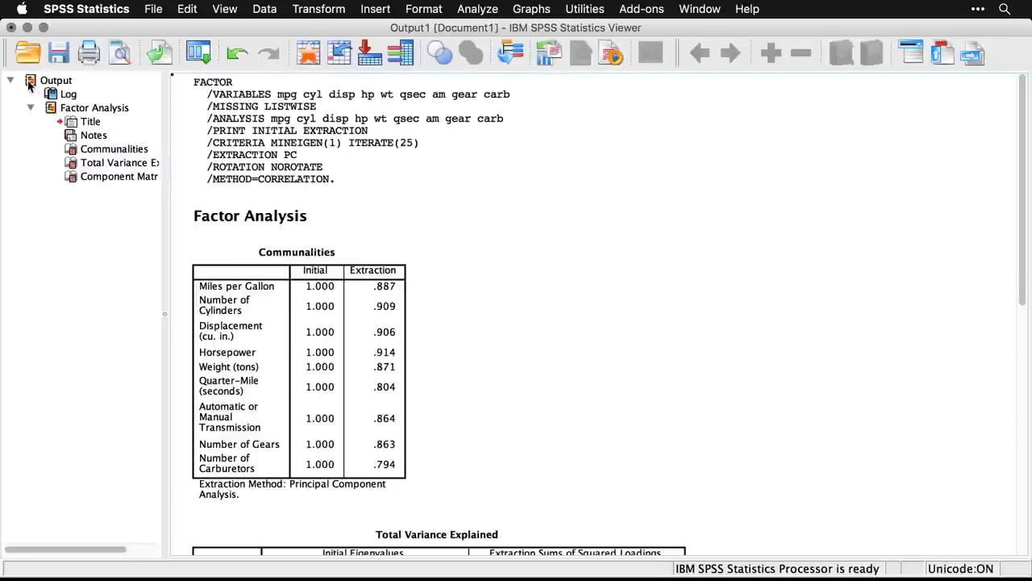
{"action": "key", "text": "Delete"}
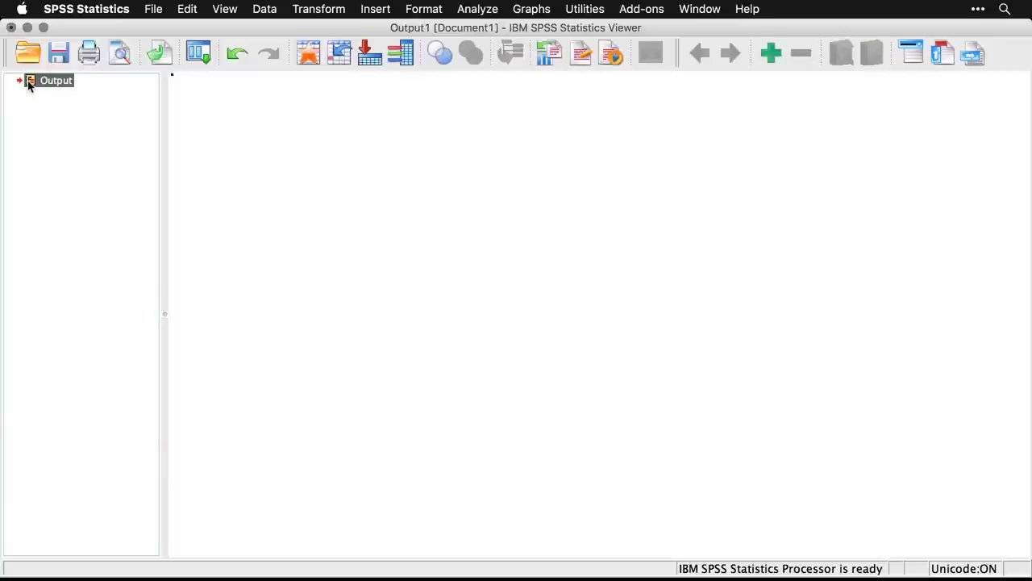
{"action": "left_click", "coordinate": [199, 53]}
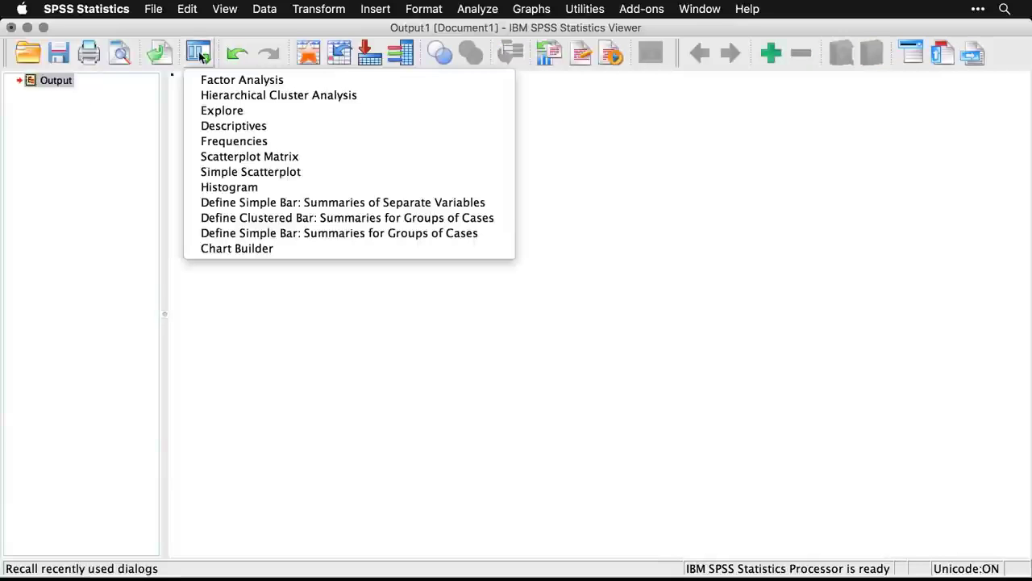
{"action": "left_click", "coordinate": [216, 81]}
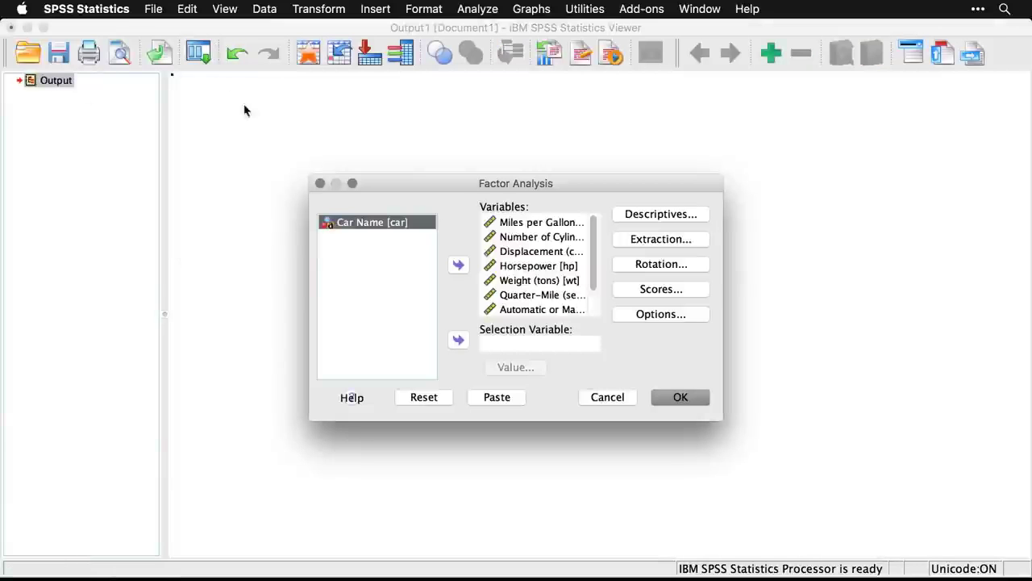
- Exclude the initial solution from the factor analysis descriptives
{"action": "left_click", "coordinate": [662, 214]}
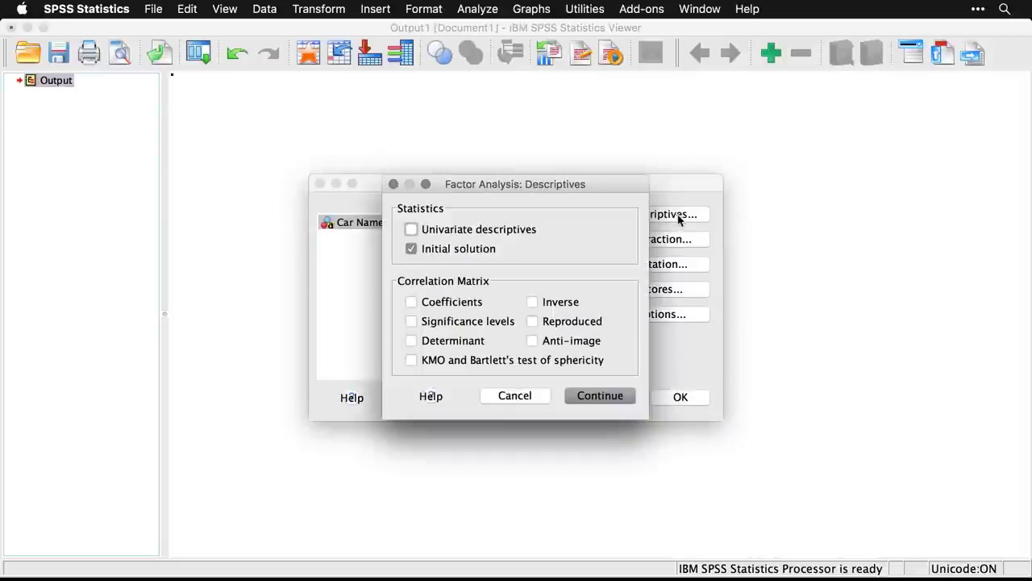
{"action": "left_click", "coordinate": [411, 250]}
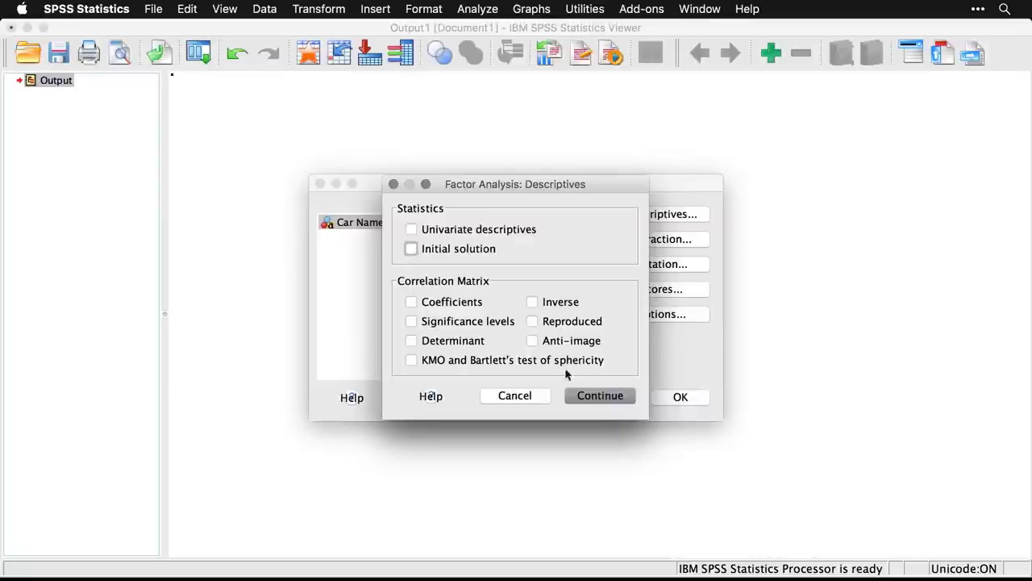
{"action": "left_click", "coordinate": [601, 397]}
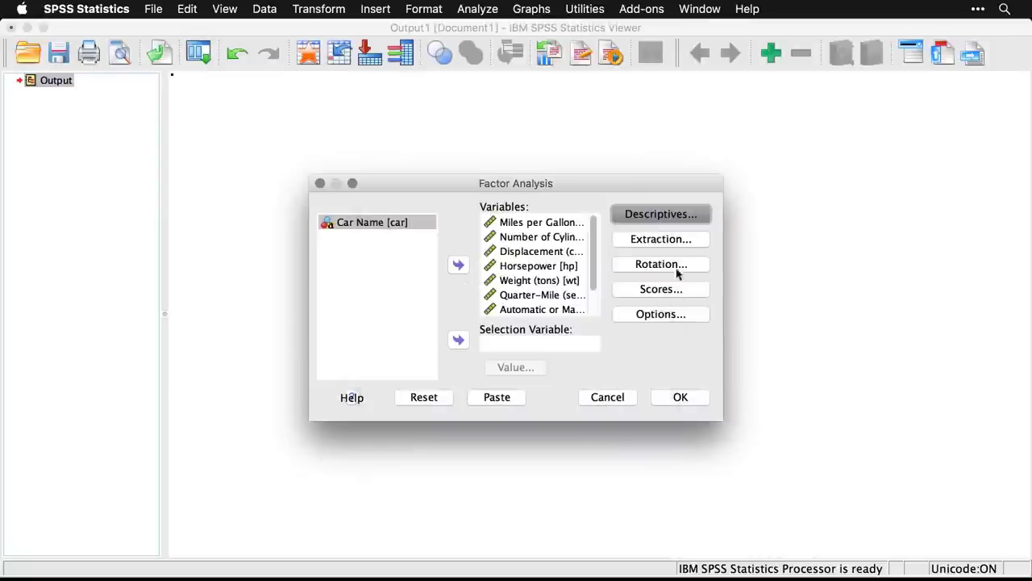
- Set extraction to Principal axis factoring with a scree plot, no unrotated factor solution, and a maximum of 50 iterations
{"action": "left_click", "coordinate": [670, 241]}
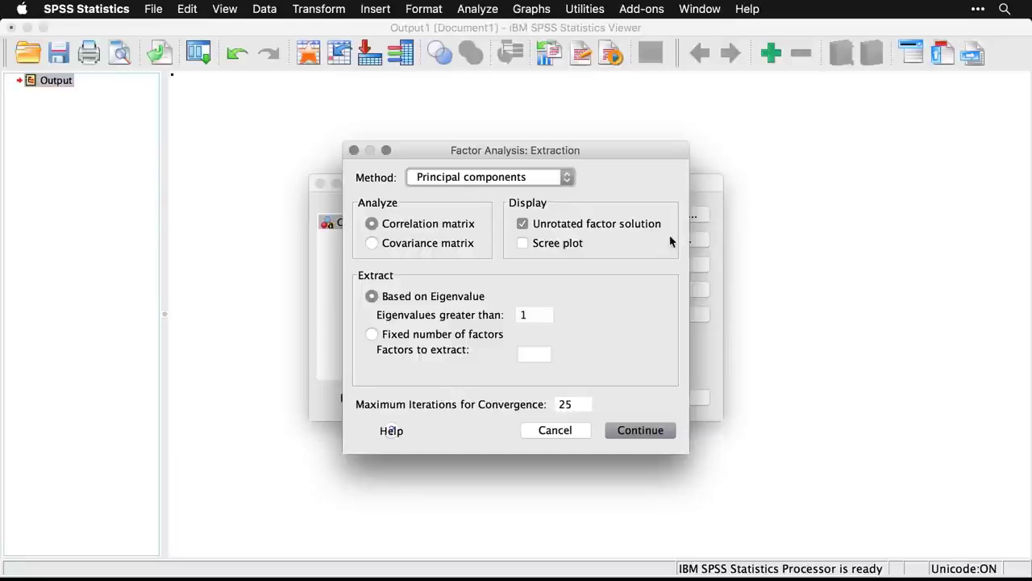
{"action": "left_click", "coordinate": [545, 187]}
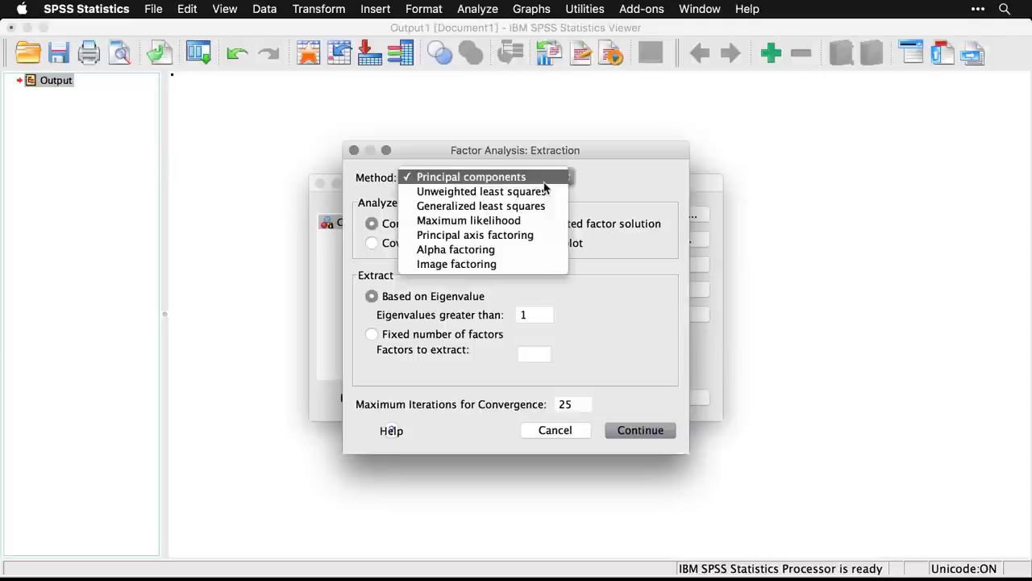
{"action": "left_click", "coordinate": [551, 234]}
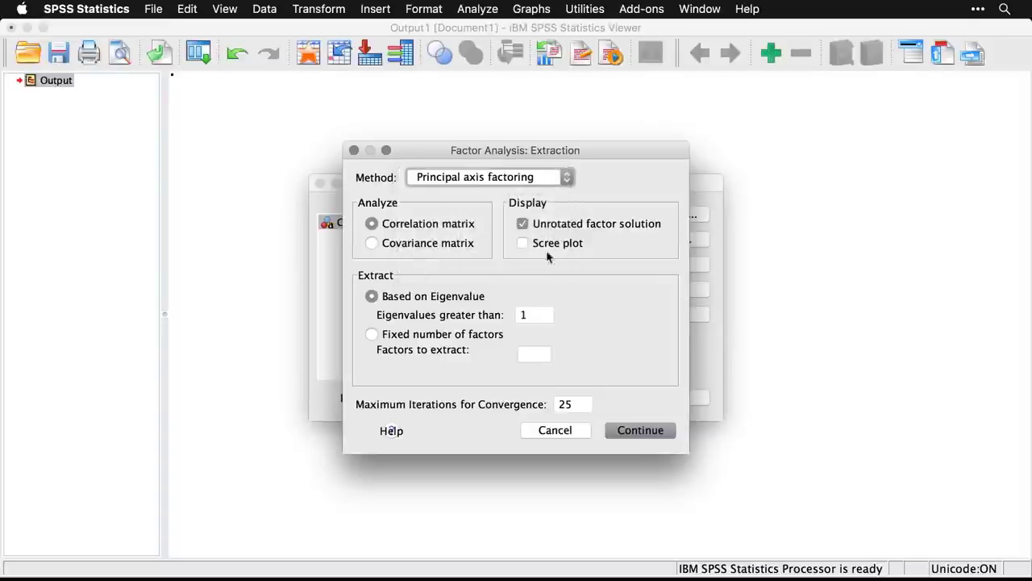
{"action": "left_click", "coordinate": [529, 229]}
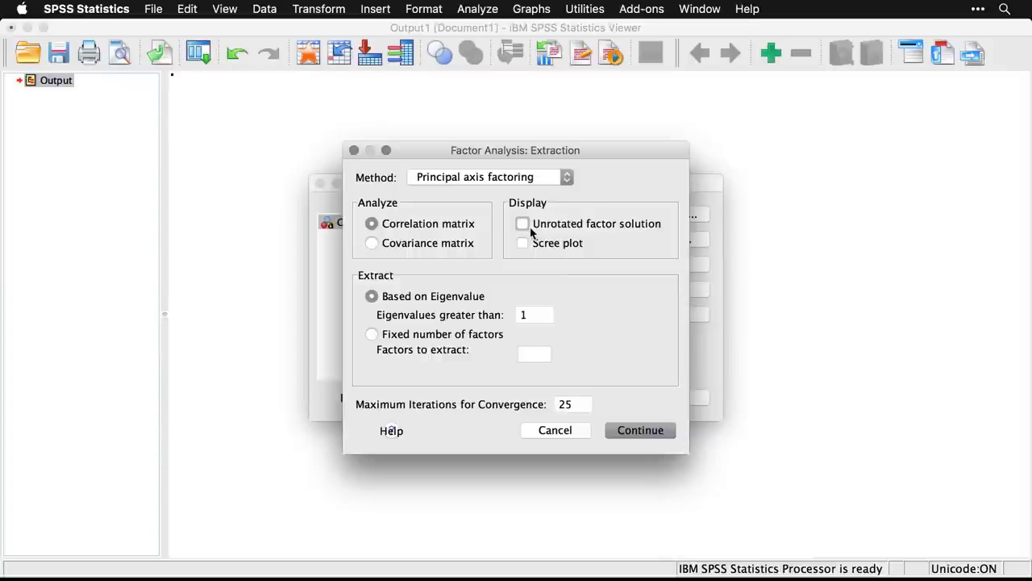
{"action": "left_click", "coordinate": [524, 250]}
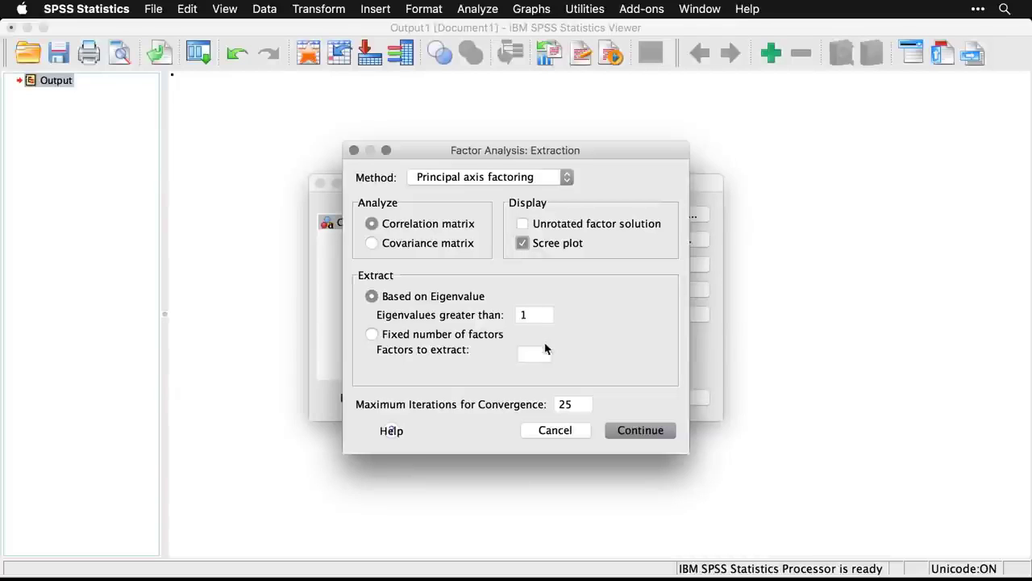
{"action": "left_click", "coordinate": [573, 405]}
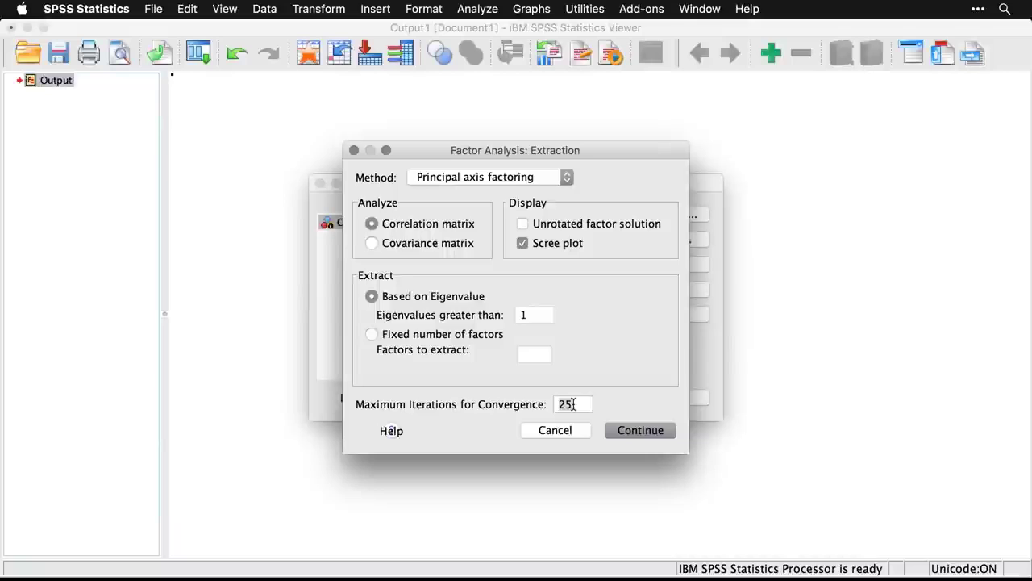
{"action": "key", "text": "BackSpace"}
{"action": "key", "text": "BackSpace"}
{"action": "type", "text": "50"}
{"action": "left_click", "coordinate": [662, 436]}
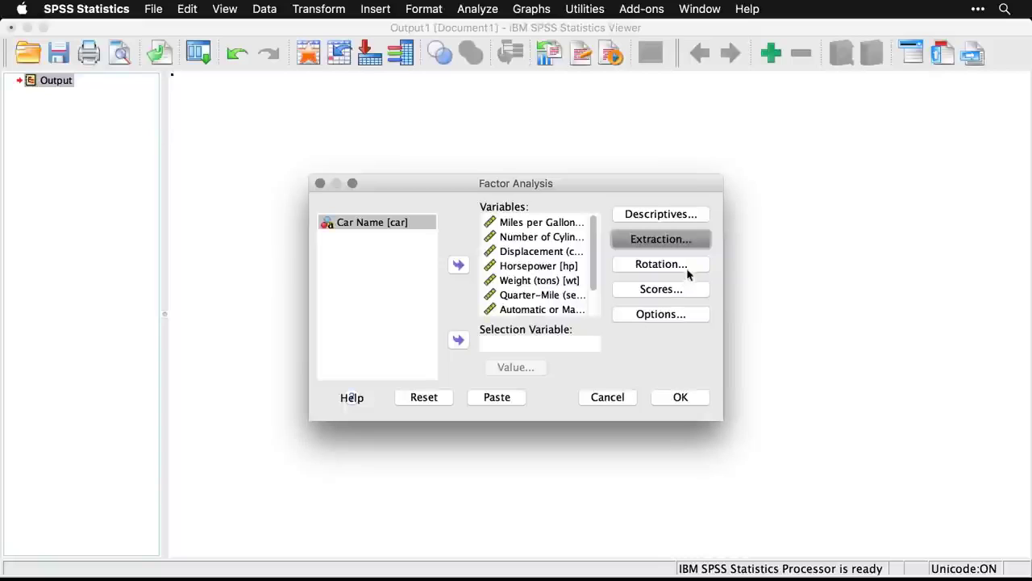
- Set rotation to Direct Oblimin with loading plots, no rotated solution display, and a maximum of 50 iterations
{"action": "left_click", "coordinate": [663, 264]}
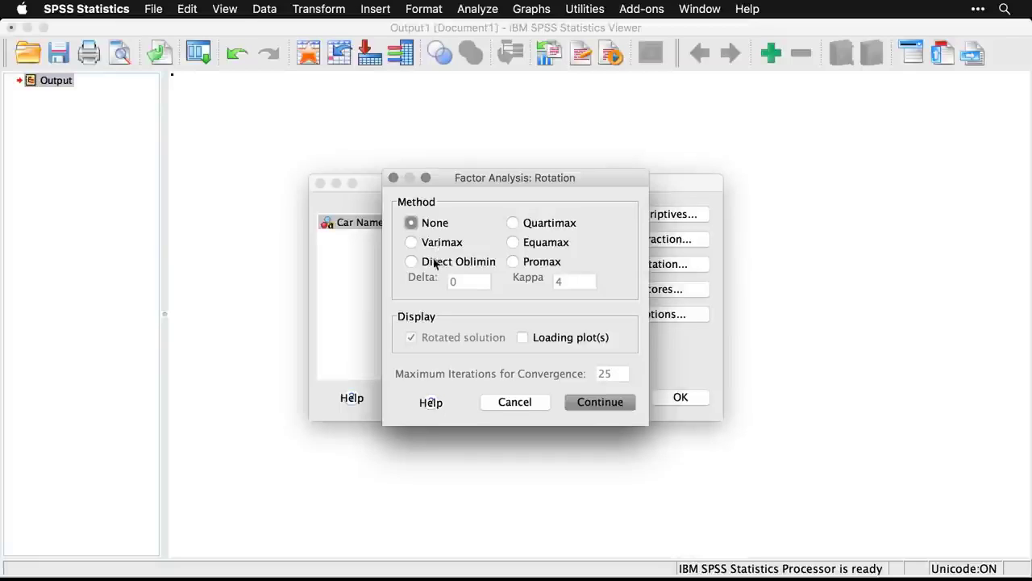
{"action": "left_click", "coordinate": [411, 264]}
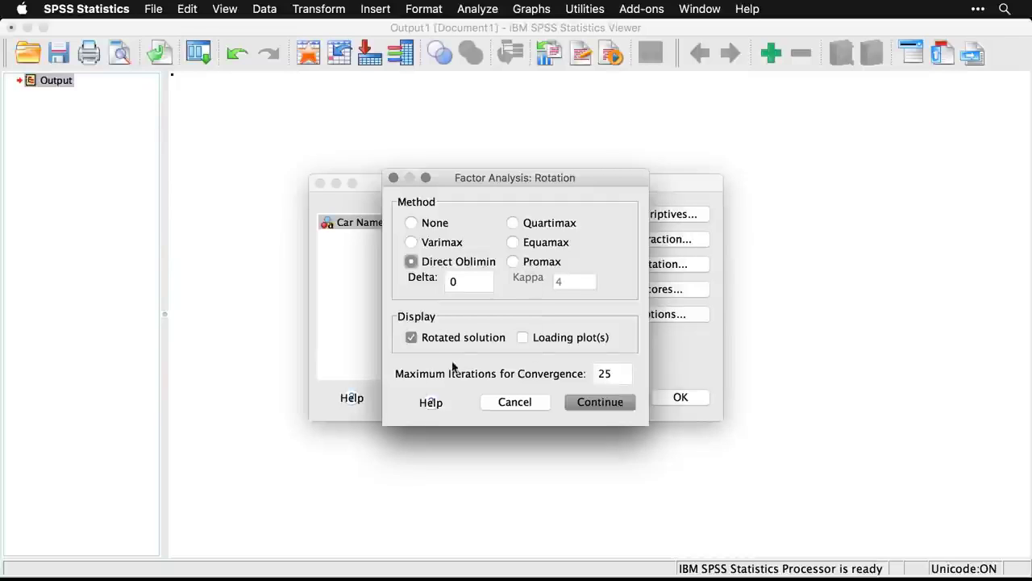
{"action": "left_click", "coordinate": [411, 338]}
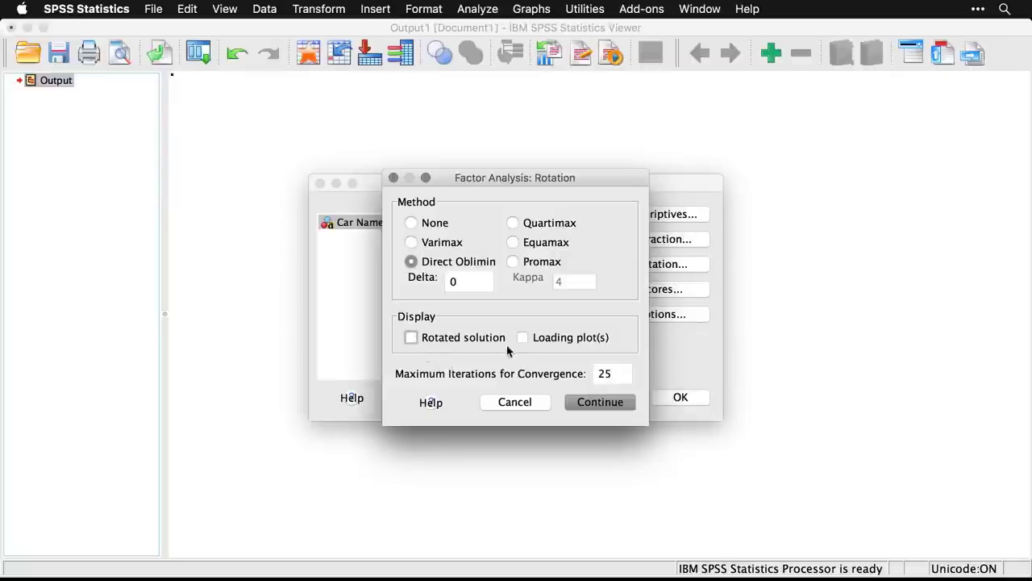
{"action": "left_click", "coordinate": [529, 339]}
{"action": "left_click", "coordinate": [618, 375]}
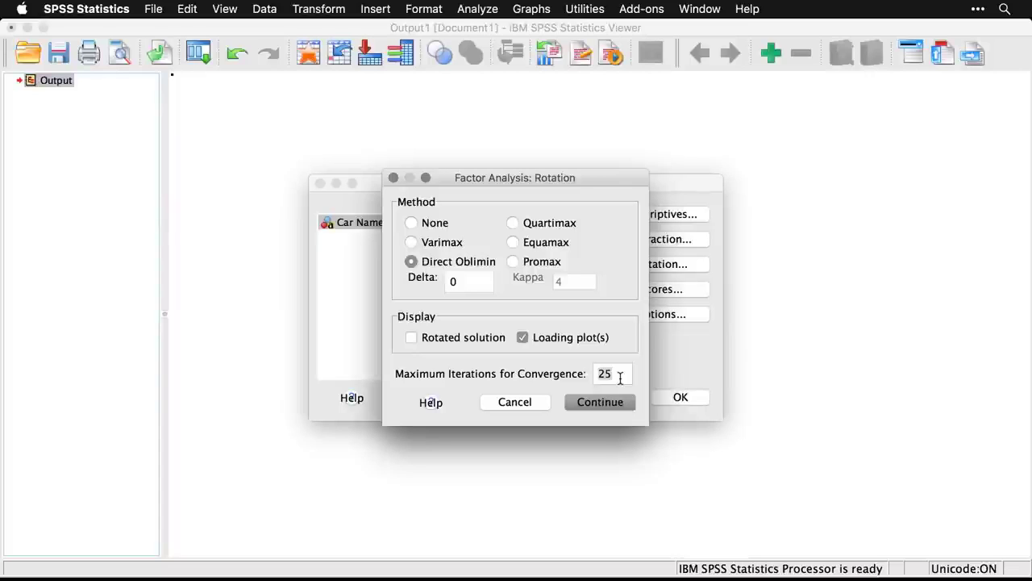
{"action": "key", "text": "BackSpace"}
{"action": "key", "text": "BackSpace"}
{"action": "type", "text": "50"}
{"action": "left_click", "coordinate": [612, 409]}
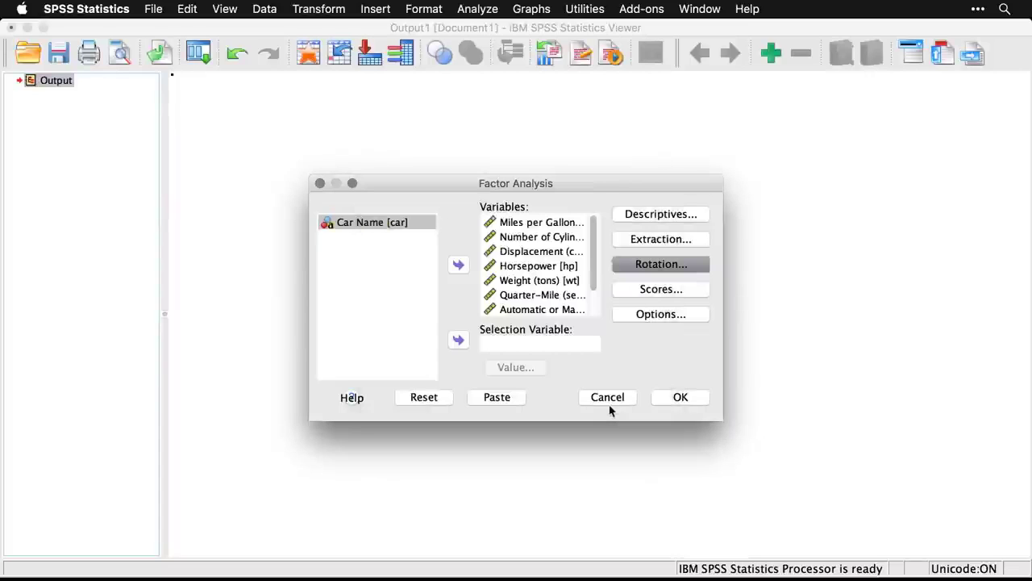
- Sort the factor coefficients by size, suppress absolute values below .6, and run the factor analysis
{"action": "left_click", "coordinate": [683, 291]}
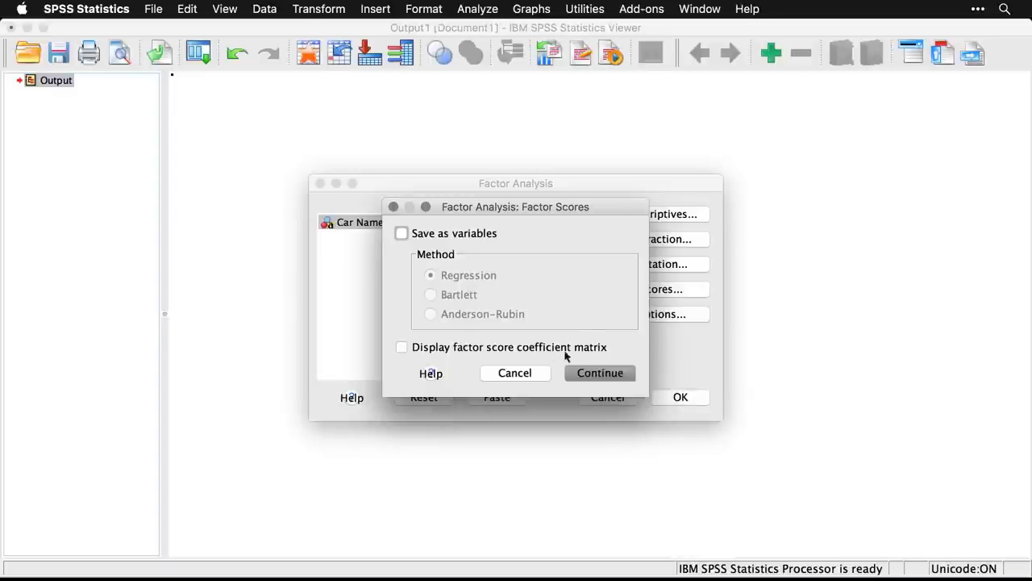
{"action": "left_click", "coordinate": [545, 374]}
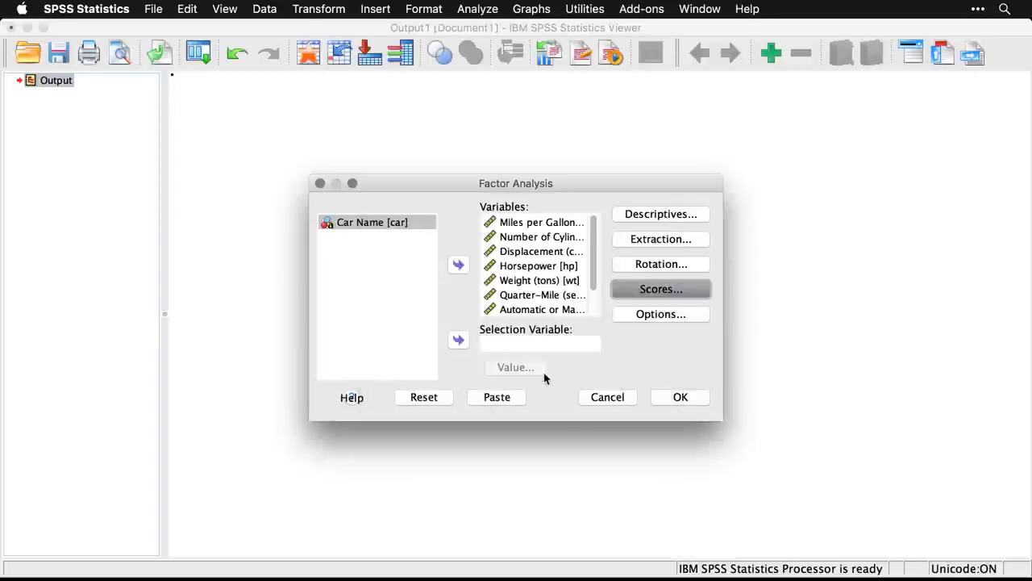
{"action": "left_click", "coordinate": [682, 318]}
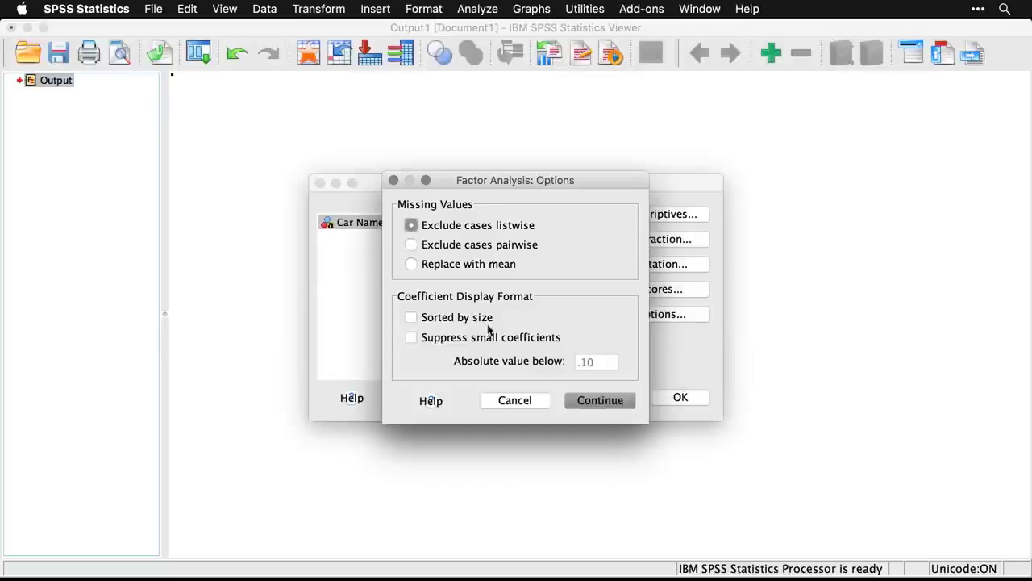
{"action": "left_click", "coordinate": [411, 317]}
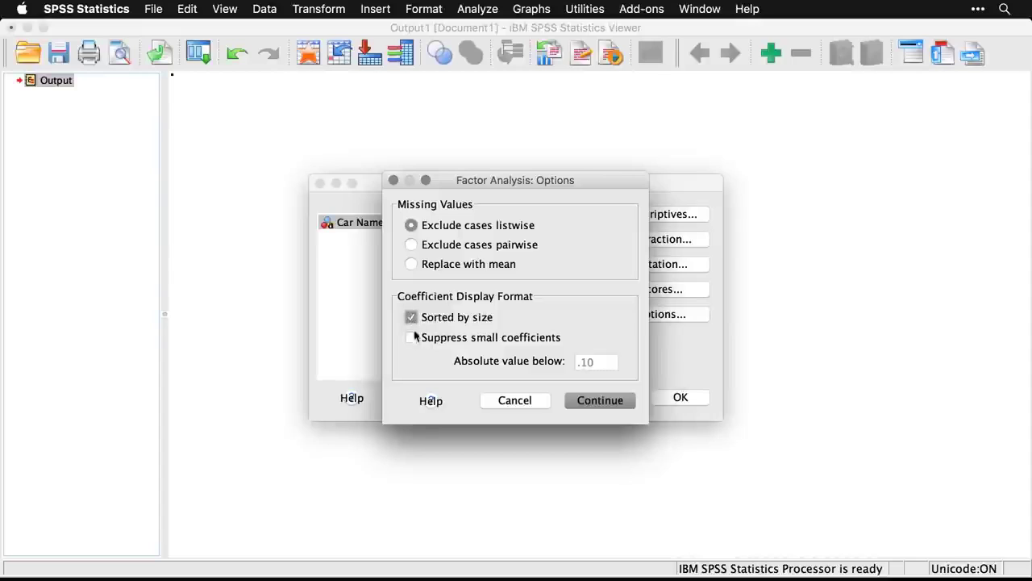
{"action": "left_click", "coordinate": [411, 339]}
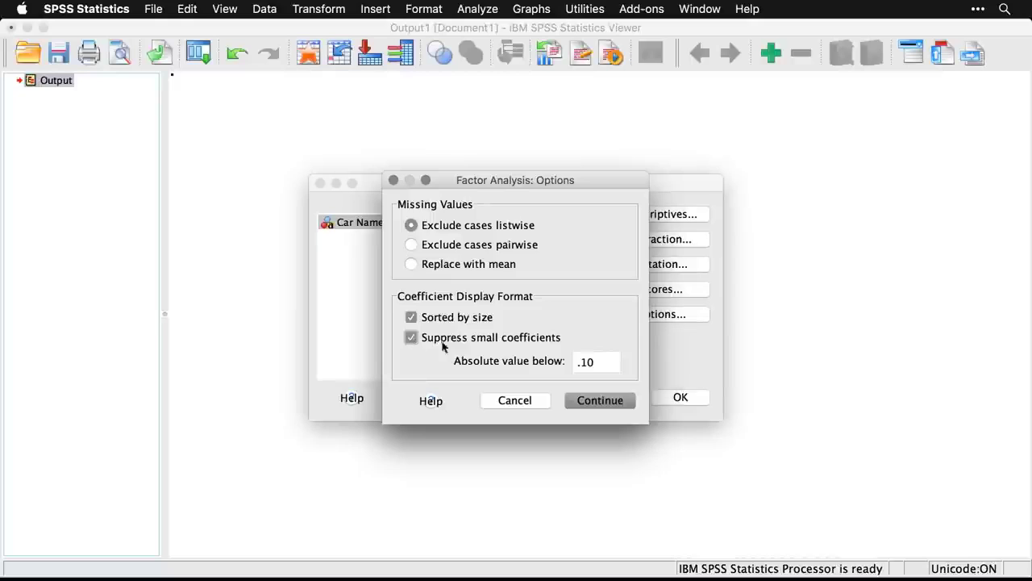
{"action": "double_click", "coordinate": [602, 362]}
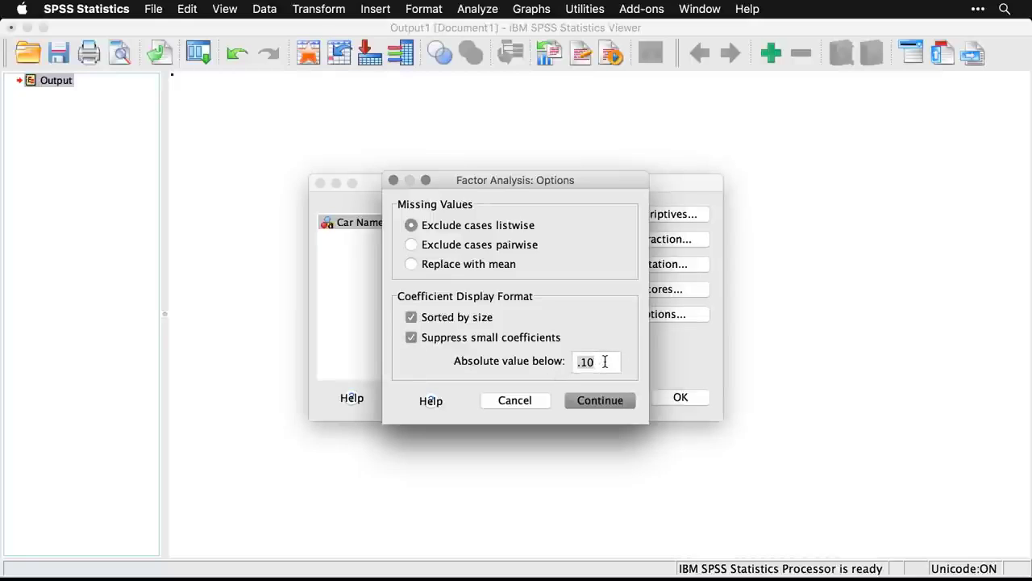
{"action": "type", "text": ".6"}
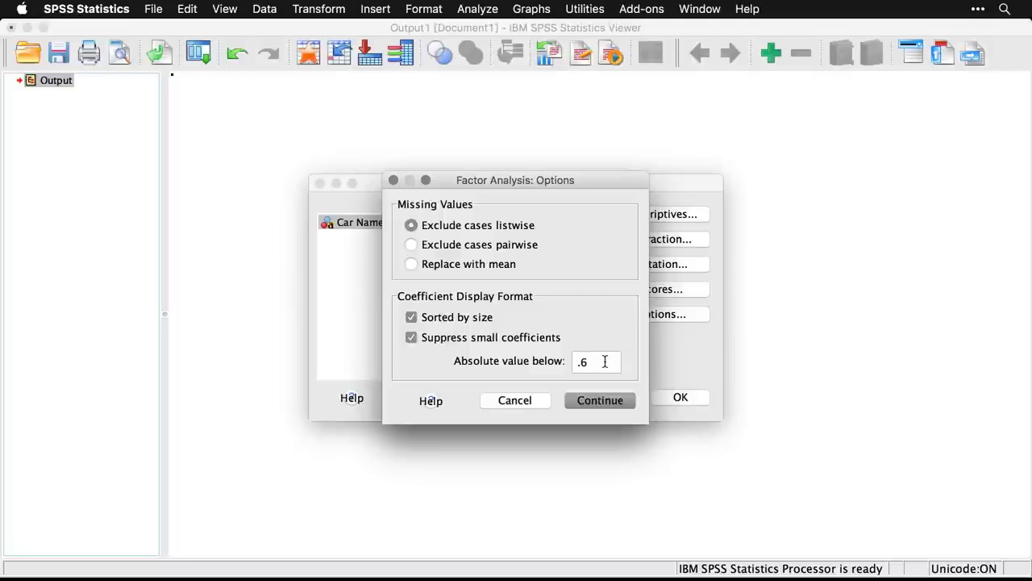
{"action": "left_click", "coordinate": [604, 401]}
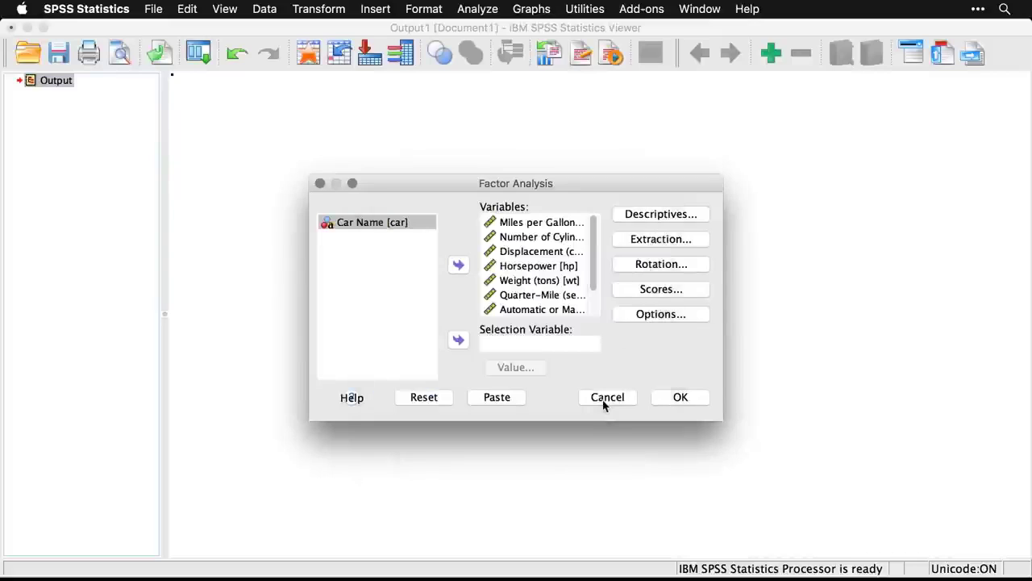
{"action": "left_click", "coordinate": [681, 397]}
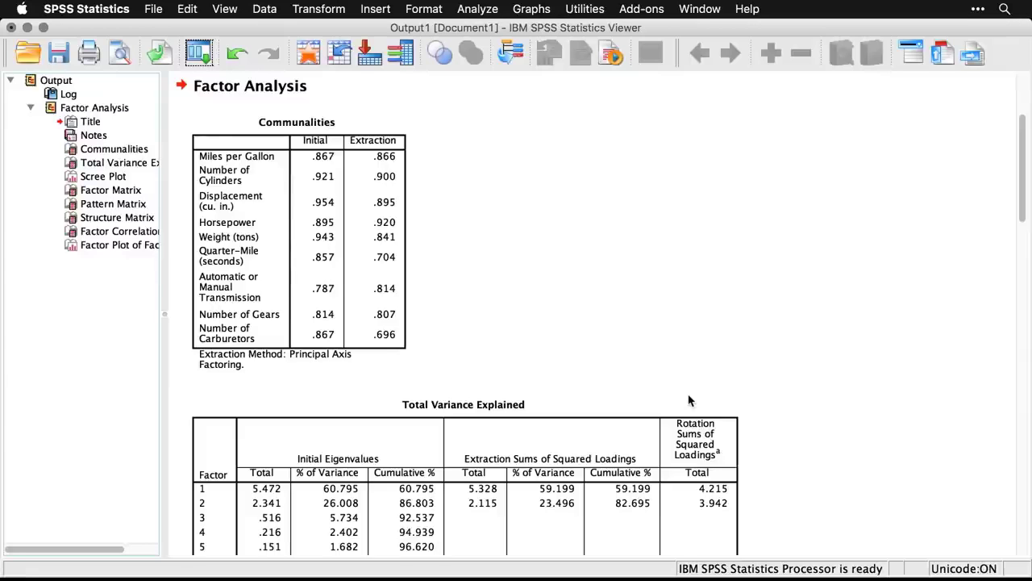
- Review the factor analysis output from the communalities and total variance explained through the scree plot to the factor, pattern and structure matrices
{"action": "left_click", "coordinate": [362, 188]}
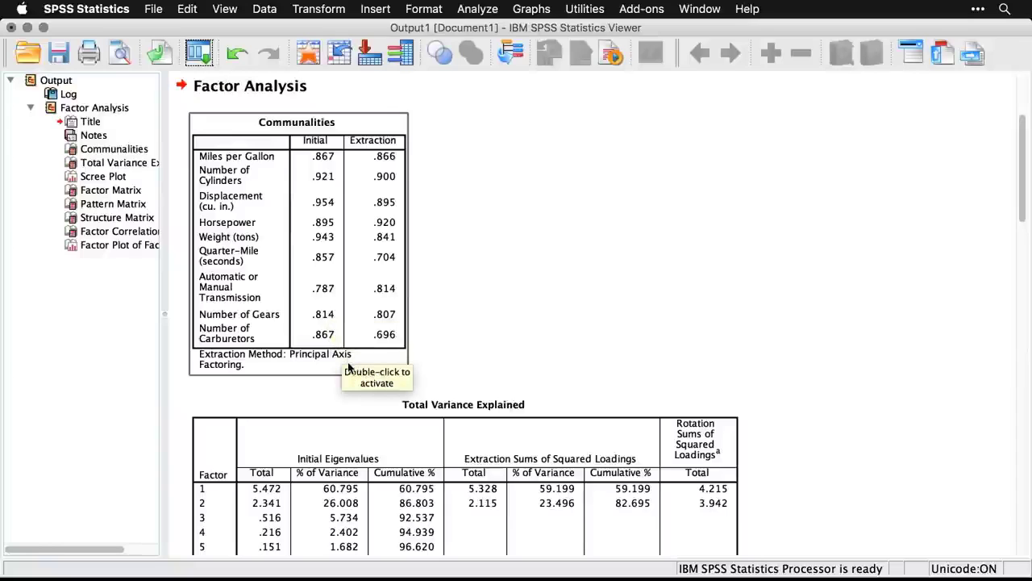
{"action": "left_click", "coordinate": [478, 372]}
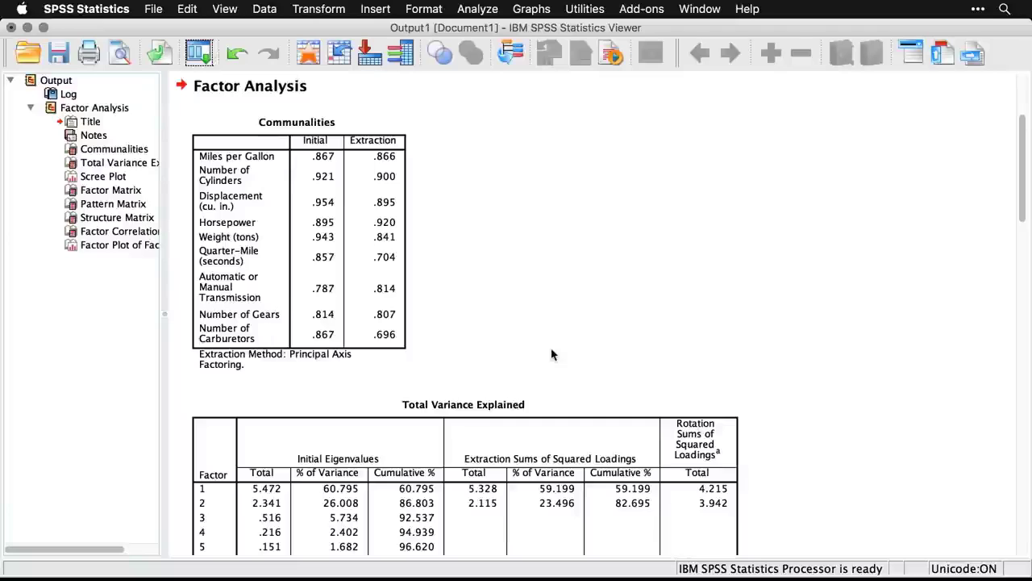
{"action": "scroll", "coordinate": [552, 355], "scroll_direction": "down", "scroll_amount": 5}
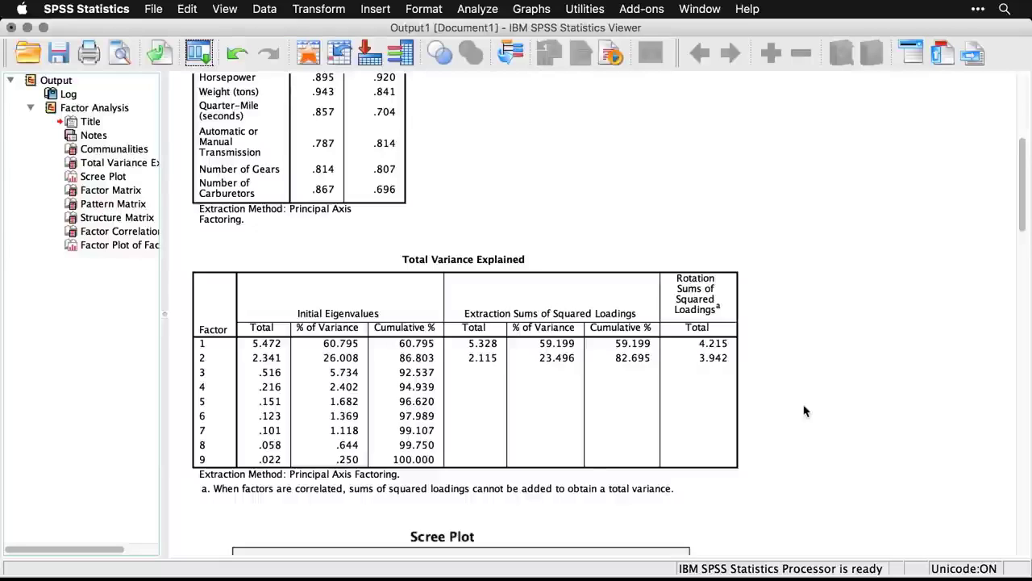
{"action": "scroll", "coordinate": [804, 411], "scroll_direction": "down", "scroll_amount": 10}
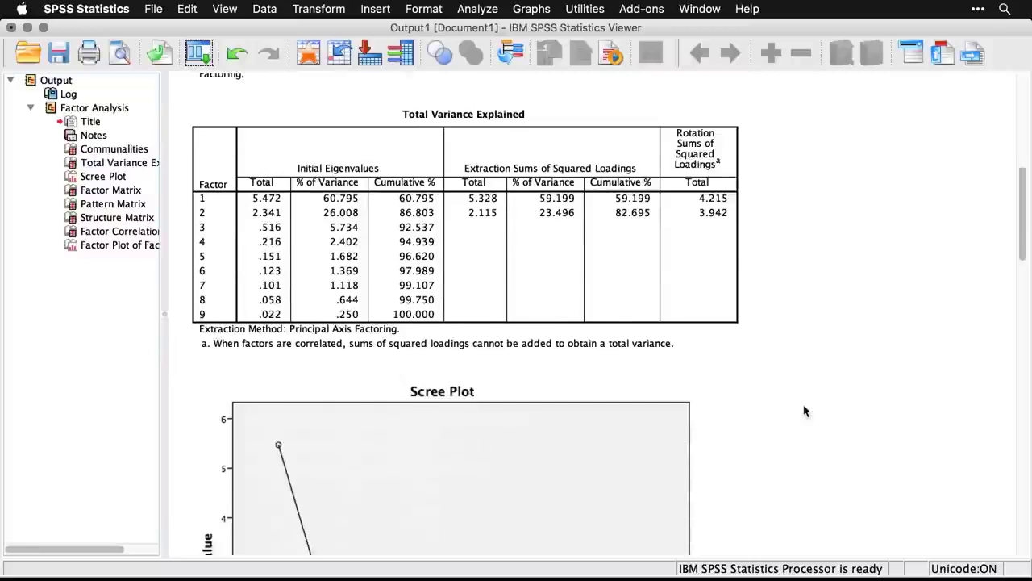
{"action": "scroll", "coordinate": [804, 411], "scroll_direction": "down", "scroll_amount": 5}
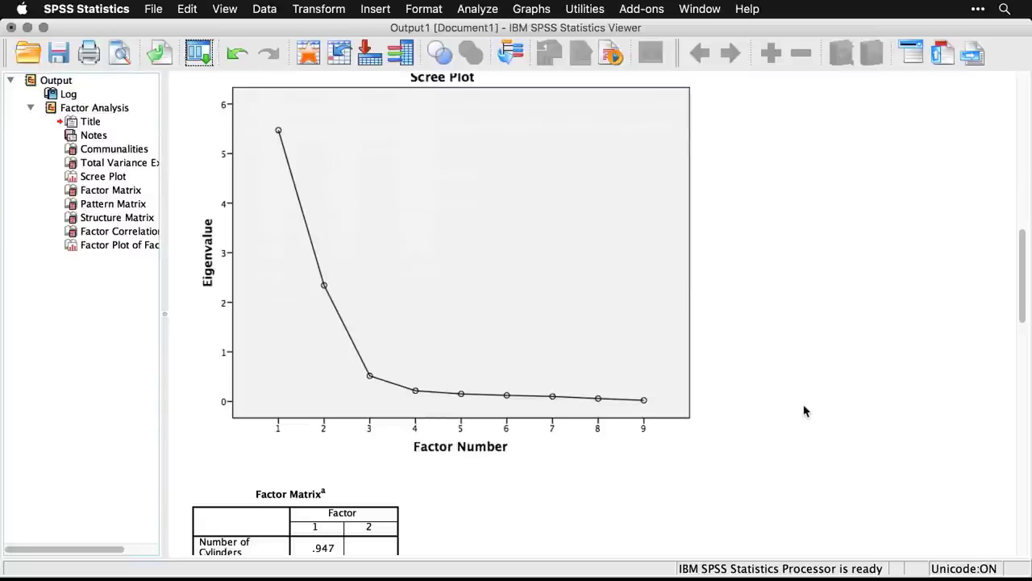
{"action": "left_click", "coordinate": [482, 394]}
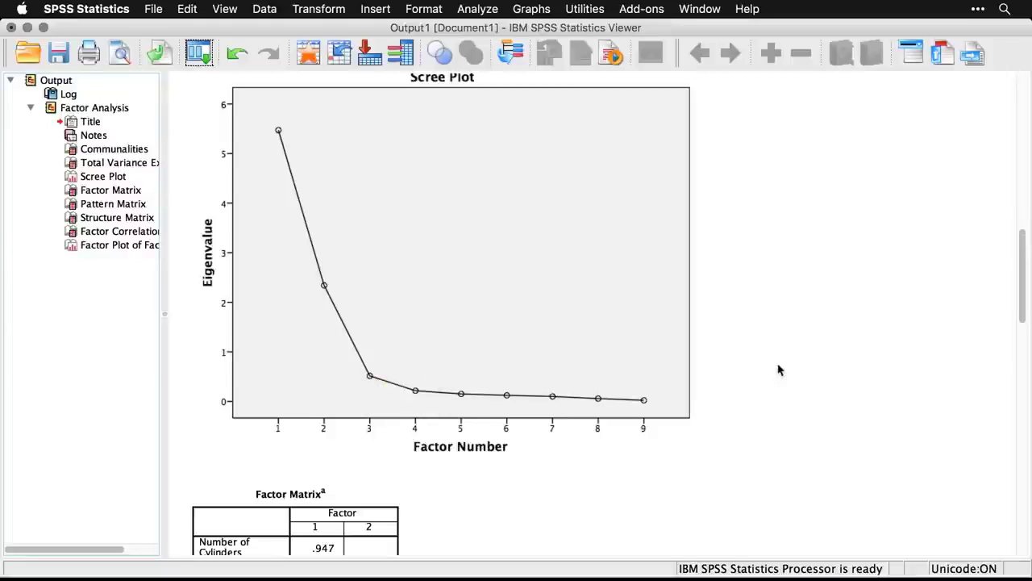
{"action": "scroll", "coordinate": [779, 369], "scroll_direction": "down", "scroll_amount": 6}
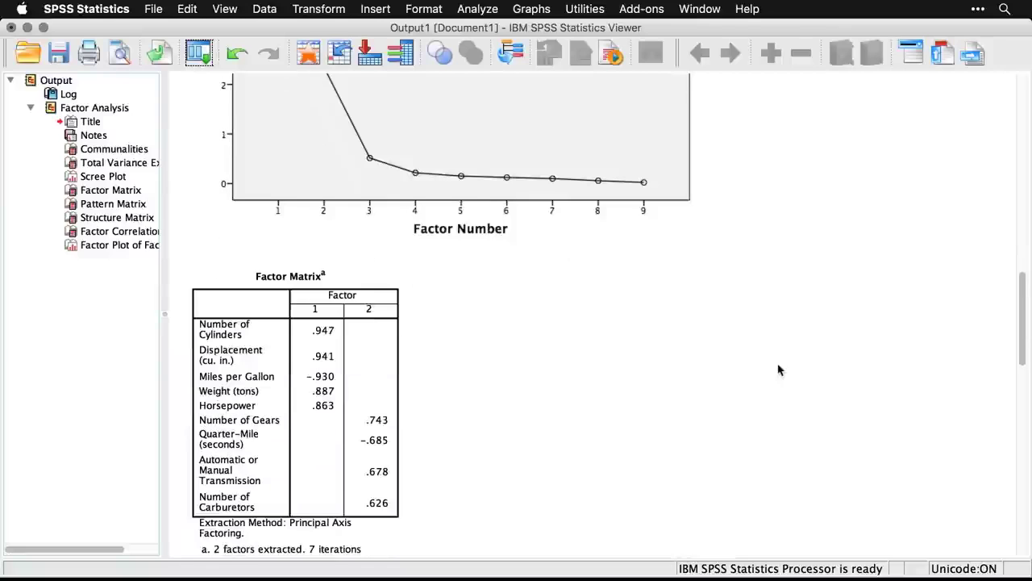
{"action": "scroll", "coordinate": [780, 369], "scroll_direction": "down", "scroll_amount": 9}
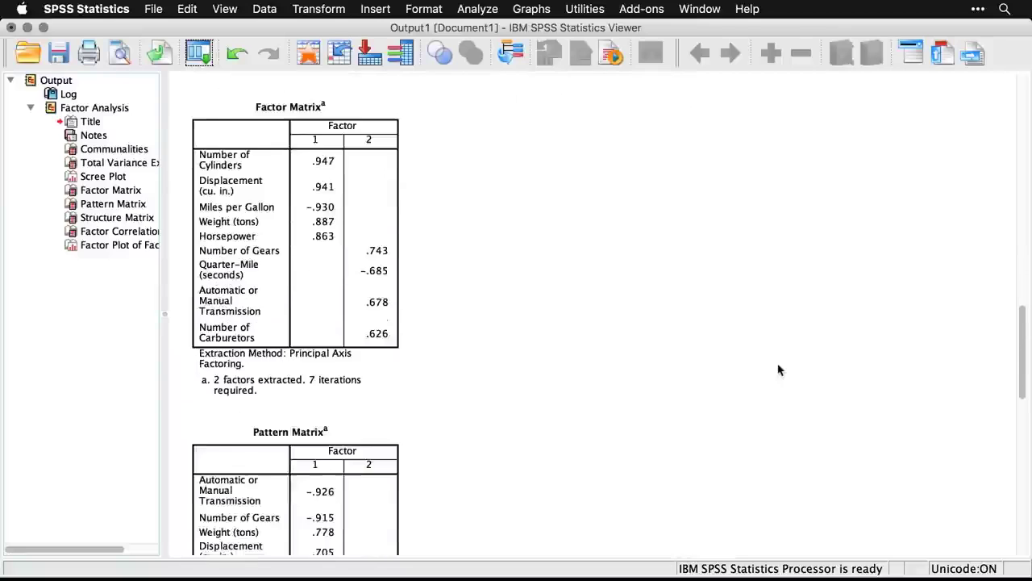
{"action": "scroll", "coordinate": [779, 369], "scroll_direction": "down", "scroll_amount": 10}
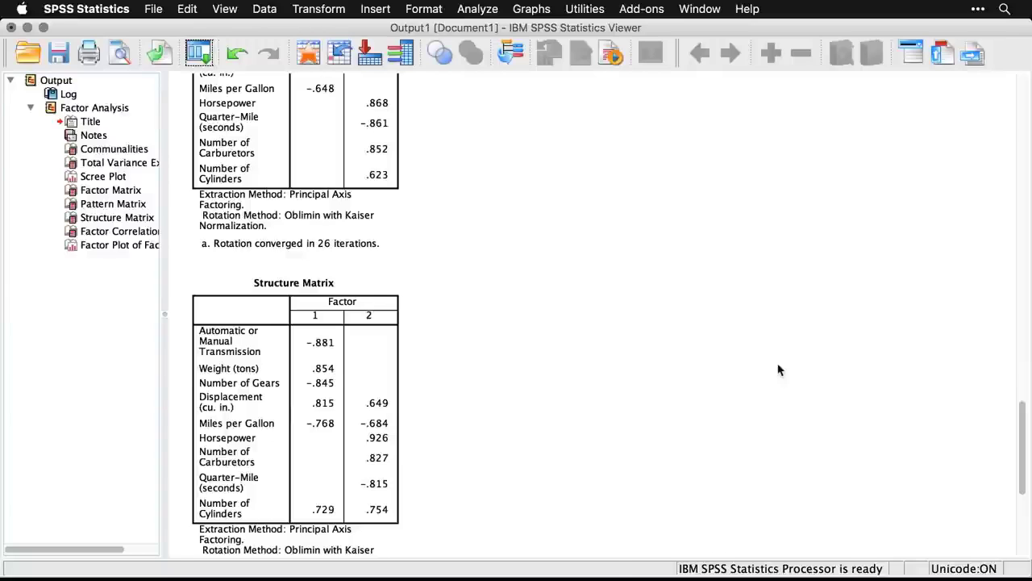
- Read the OUTPUT comments in SPSS01_6_2_FactorAnalysis.sps that explain the factor, structure and pattern matrices
{"action": "key", "text": "super+grave"}
{"action": "scroll", "coordinate": [779, 364], "scroll_direction": "down", "scroll_amount": 10}
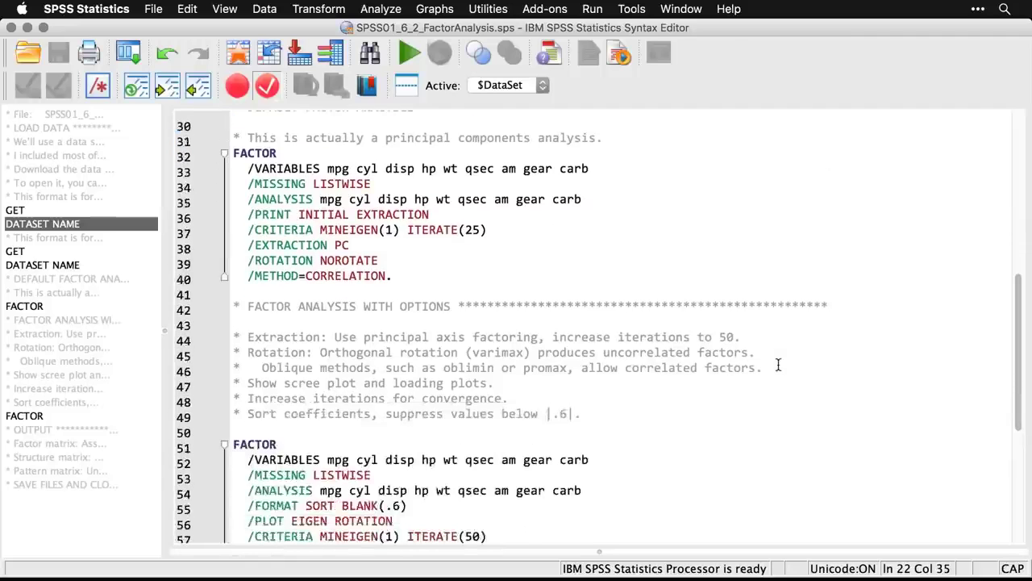
{"action": "scroll", "coordinate": [779, 365], "scroll_direction": "down", "scroll_amount": 4}
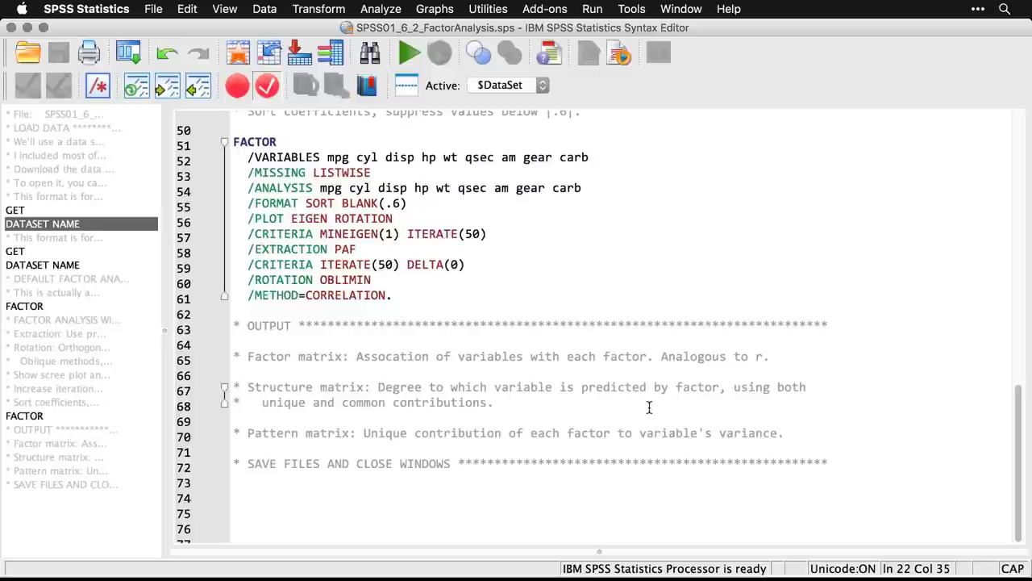
{"action": "triple_click", "coordinate": [546, 387]}
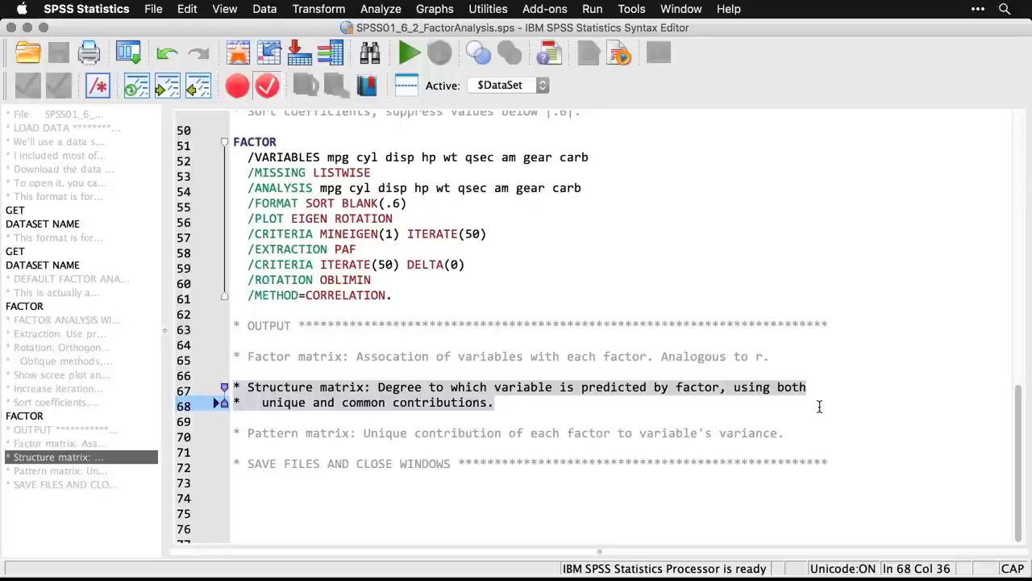
{"action": "left_click", "coordinate": [762, 433]}
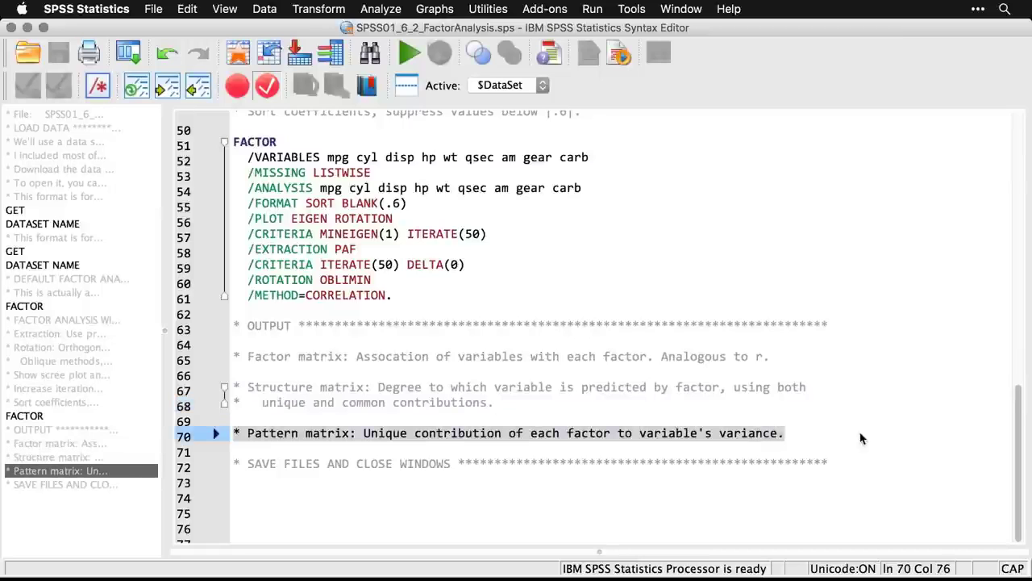
{"action": "left_click", "coordinate": [793, 442]}
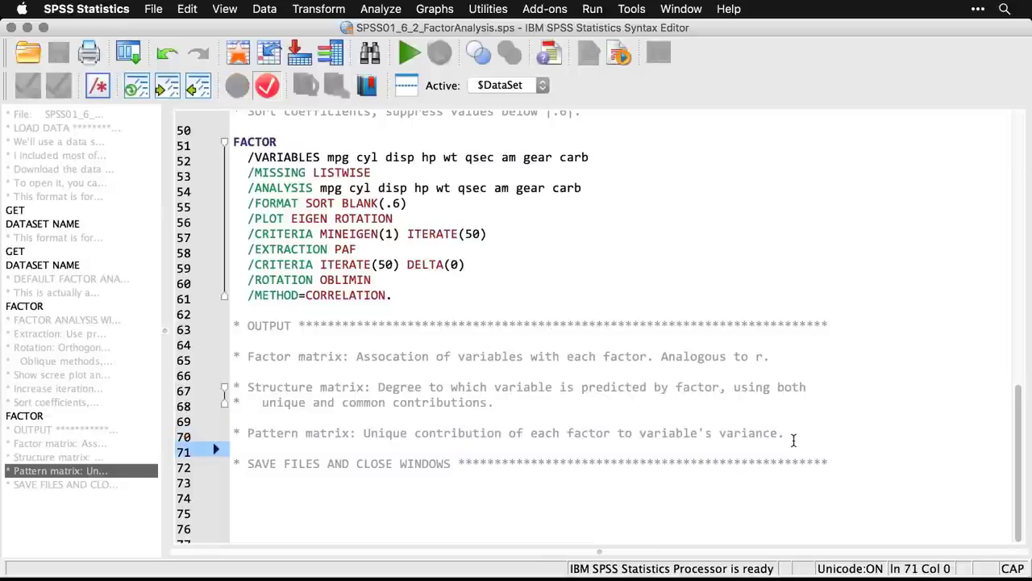
{"action": "double_click", "coordinate": [722, 355]}
{"action": "left_click", "coordinate": [721, 356]}
{"action": "double_click", "coordinate": [722, 356]}
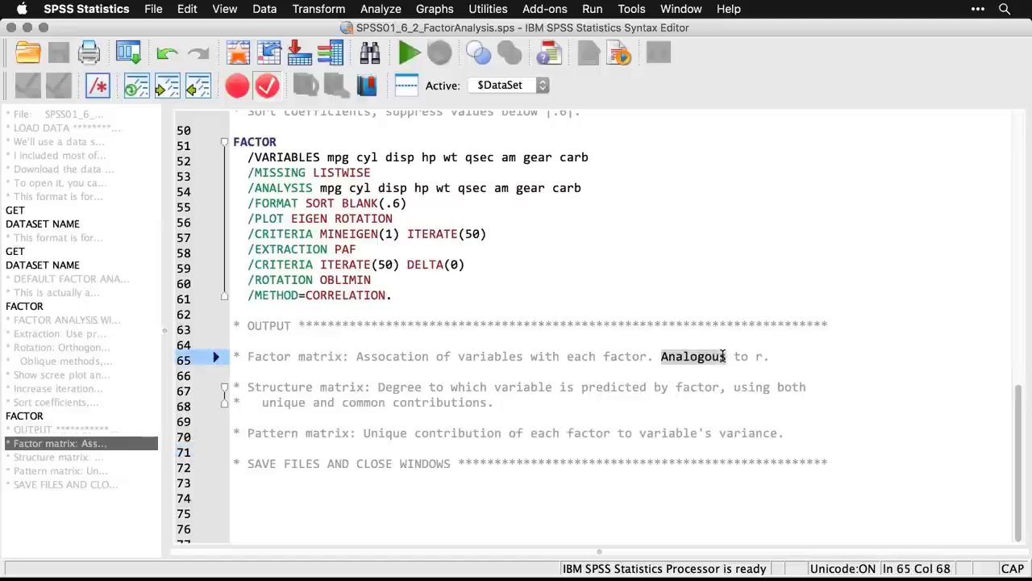
{"action": "triple_click", "coordinate": [723, 356]}
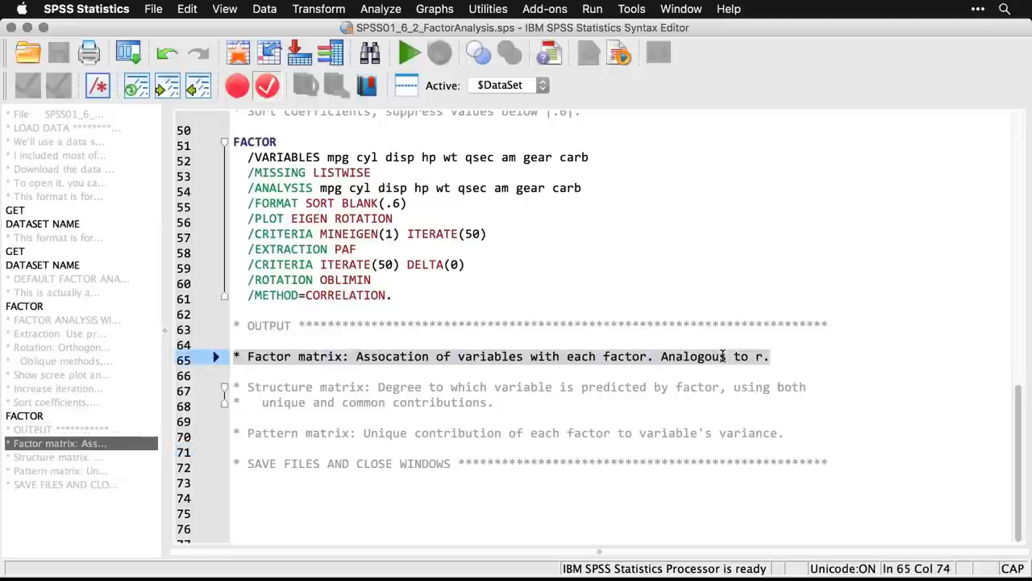
{"action": "left_click", "coordinate": [878, 370]}
- Return to the output and examine how the car variables load on the two factors in the Factor Matrix
{"action": "key", "text": "super+grave"}
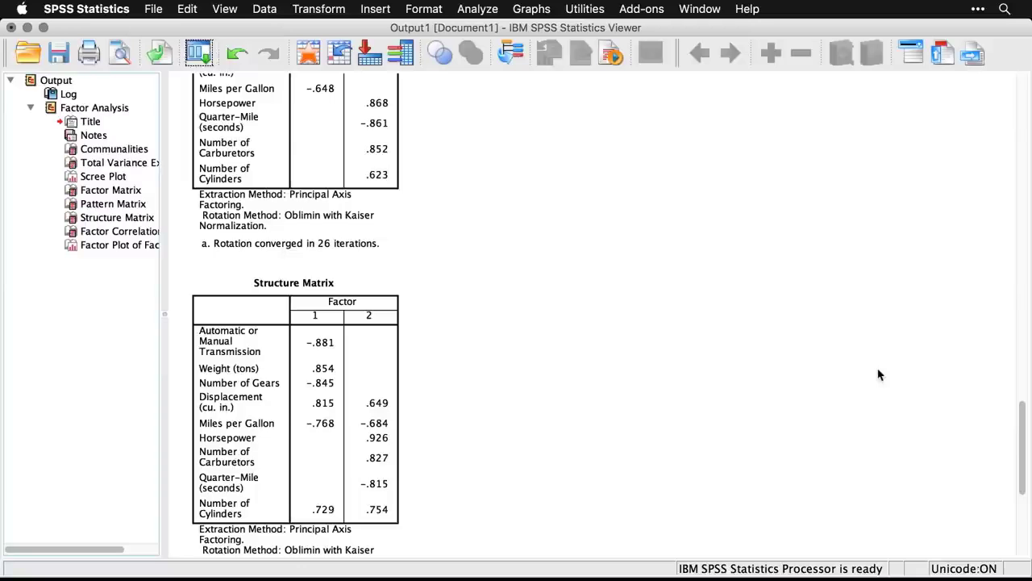
{"action": "scroll", "coordinate": [878, 374], "scroll_direction": "up", "scroll_amount": 10}
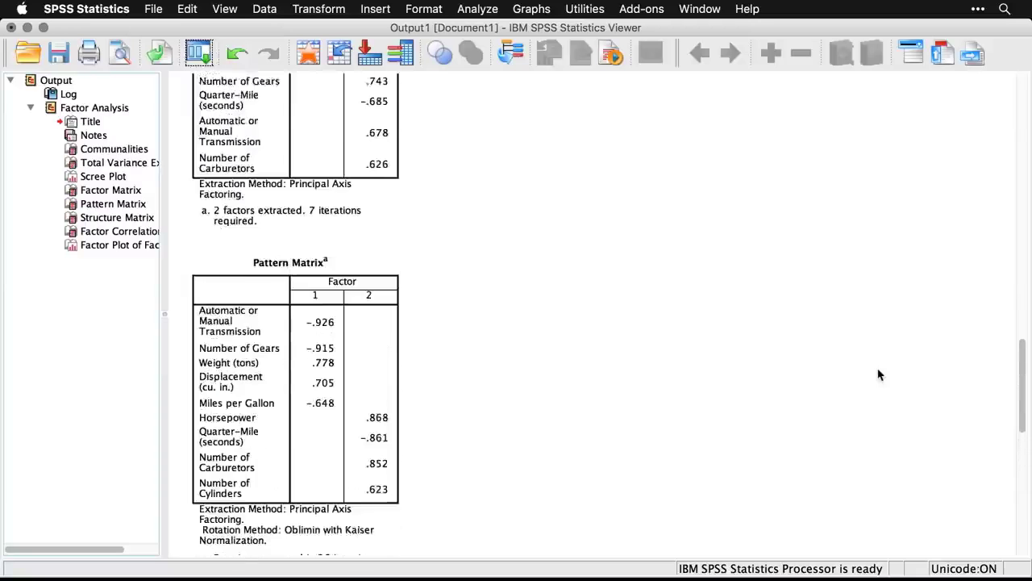
{"action": "scroll", "coordinate": [878, 374], "scroll_direction": "up", "scroll_amount": 2}
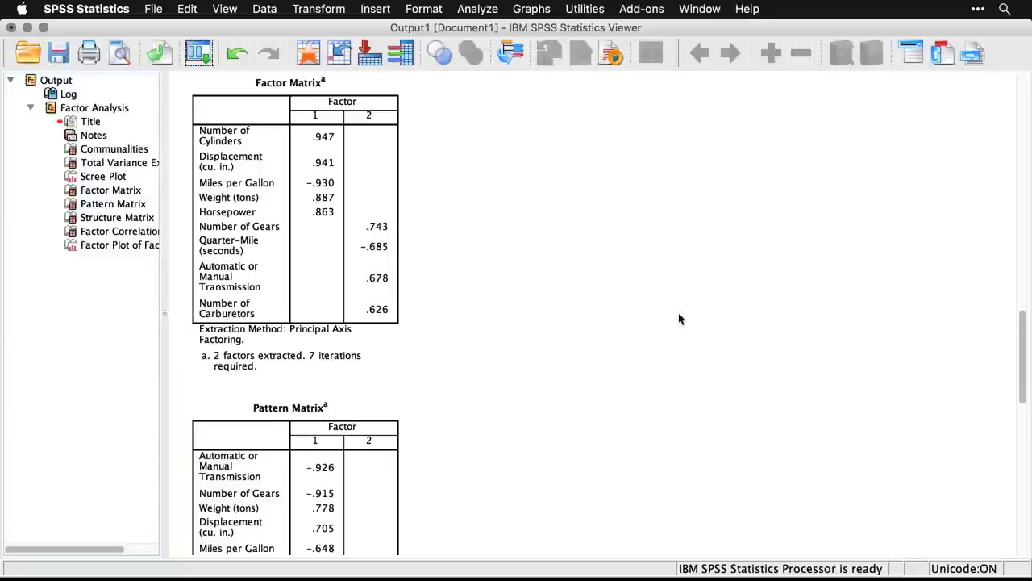
{"action": "left_click", "coordinate": [393, 195]}
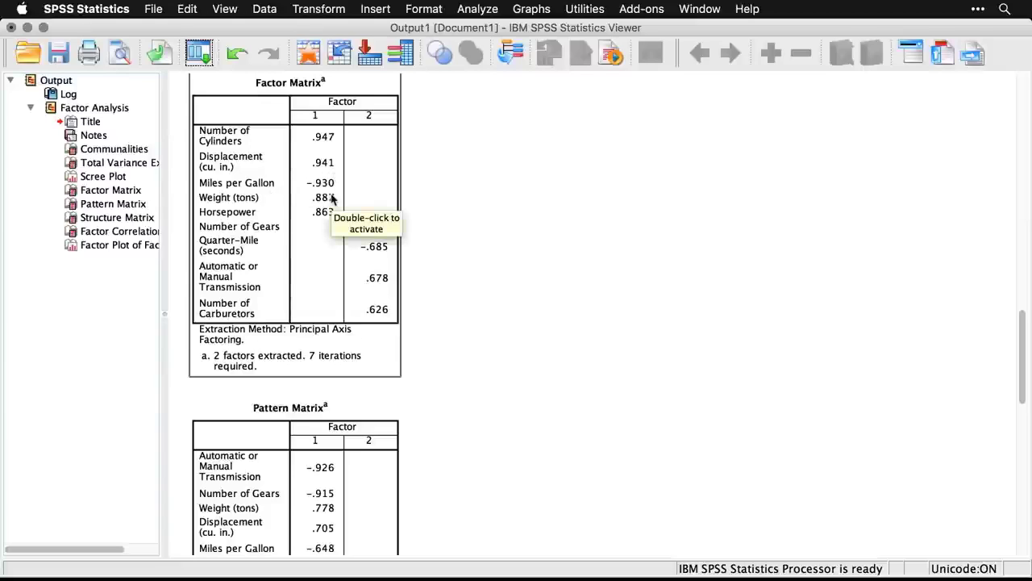
{"action": "left_click", "coordinate": [480, 211]}
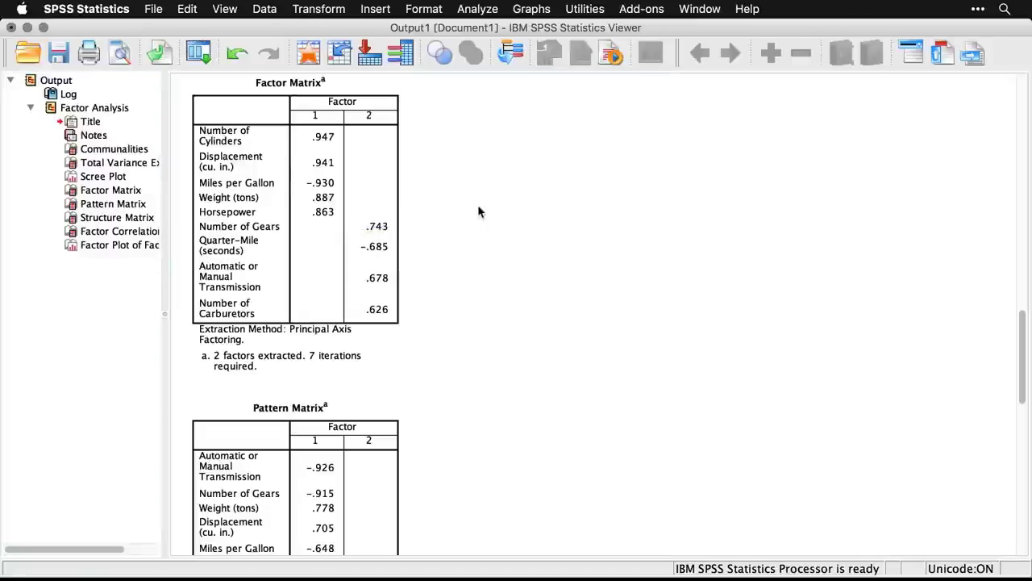
{"action": "left_click", "coordinate": [388, 204]}
{"action": "left_click", "coordinate": [420, 229]}
{"action": "left_click", "coordinate": [348, 215]}
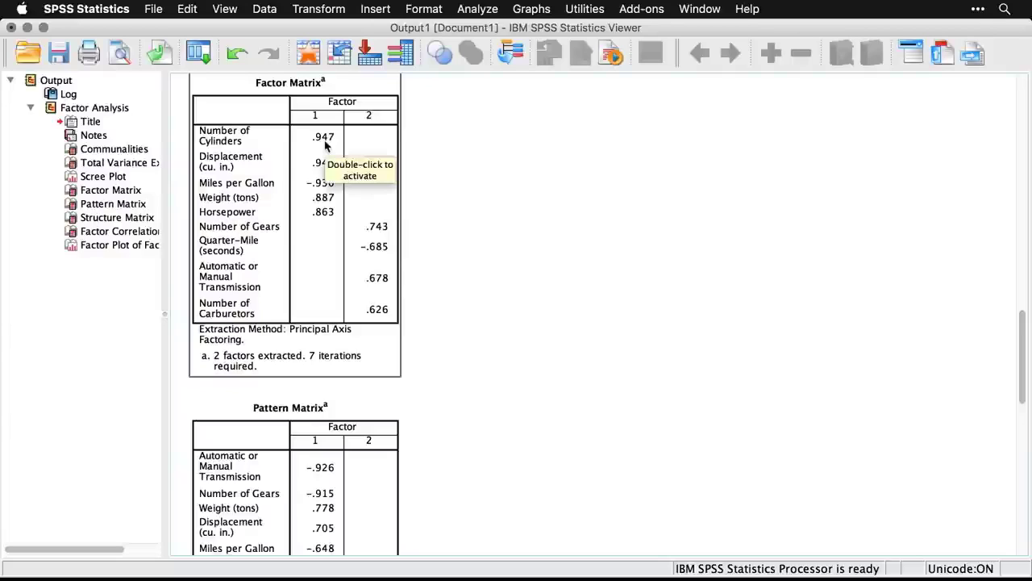
{"action": "left_click", "coordinate": [476, 152]}
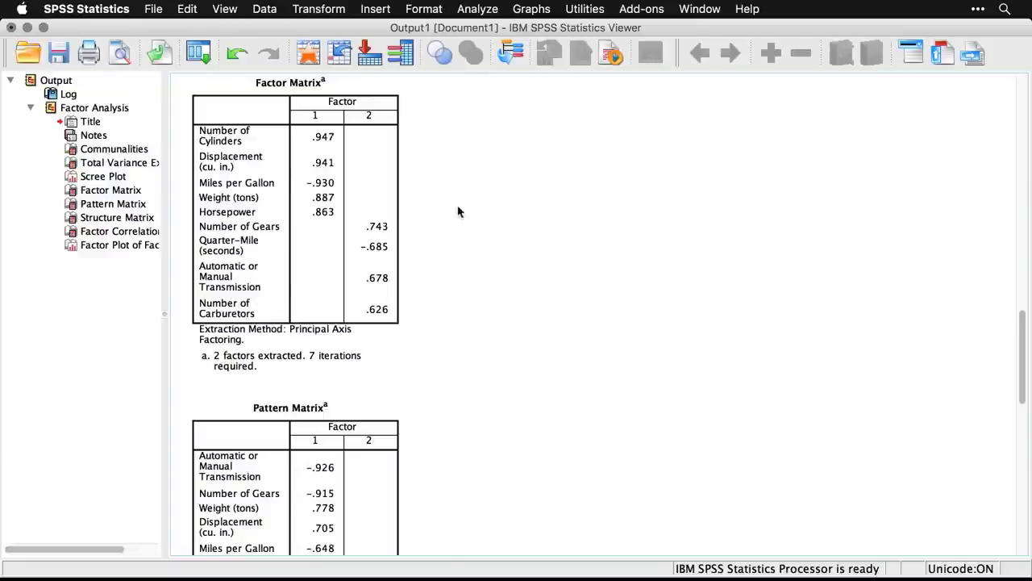
{"action": "left_click", "coordinate": [402, 233]}
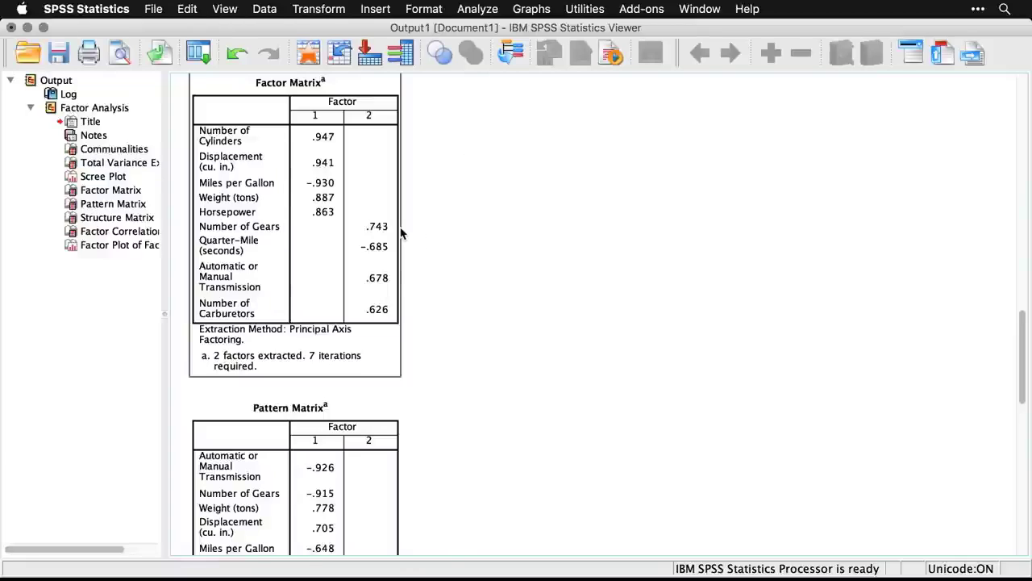
{"action": "left_click", "coordinate": [402, 235]}
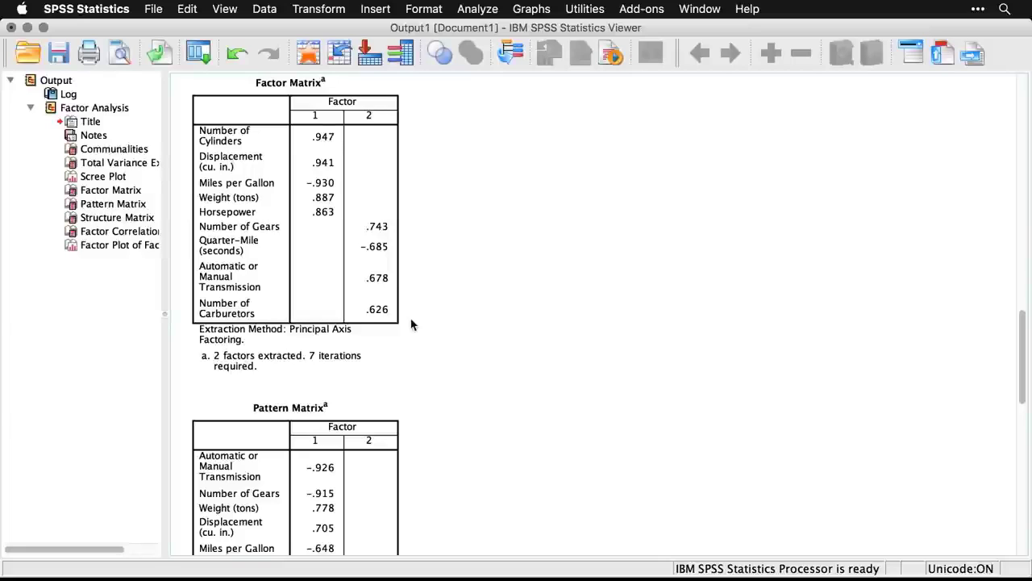
{"action": "left_click", "coordinate": [391, 286]}
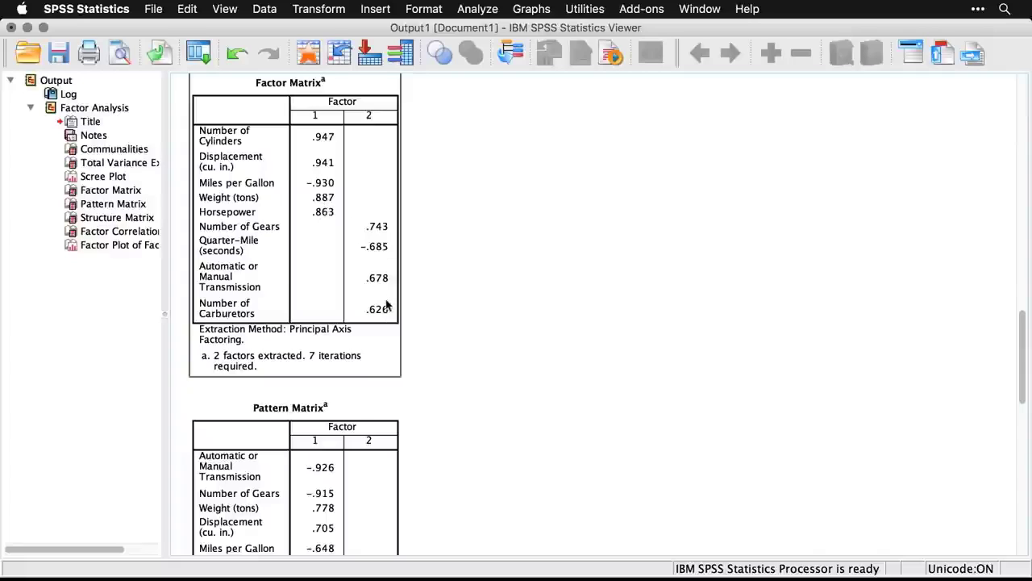
- Review the remaining factor output, from the pattern and structure matrices to the factor correlations and the factor plot in rotated space
{"action": "left_click", "coordinate": [421, 315]}
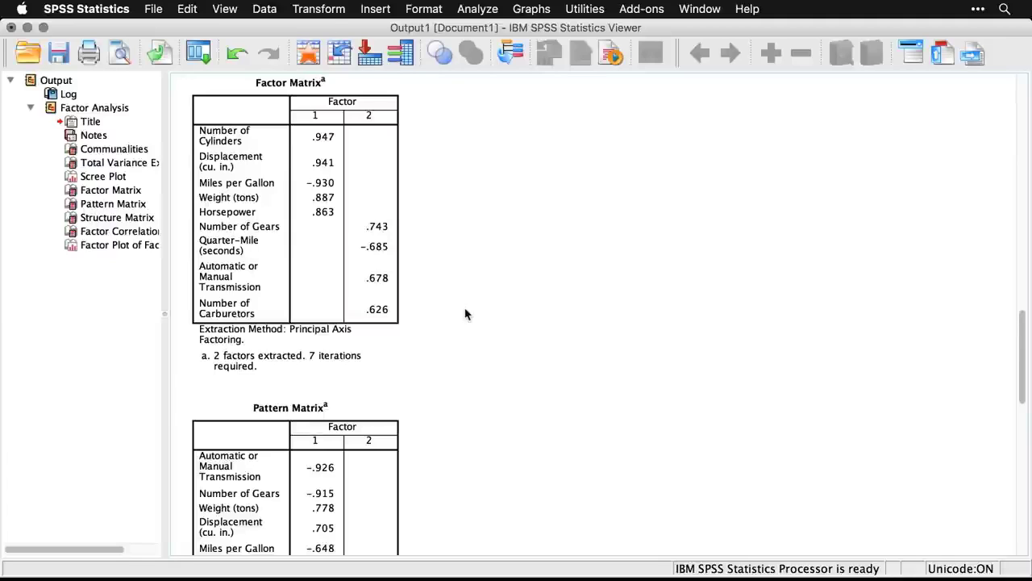
{"action": "scroll", "coordinate": [464, 314], "scroll_direction": "down", "scroll_amount": 10}
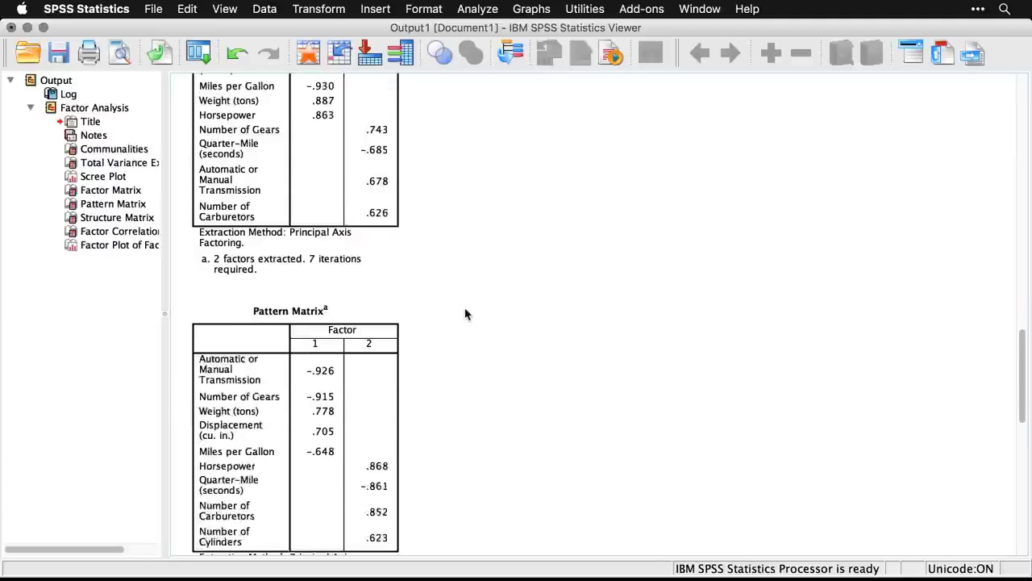
{"action": "scroll", "coordinate": [465, 314], "scroll_direction": "down", "scroll_amount": 10}
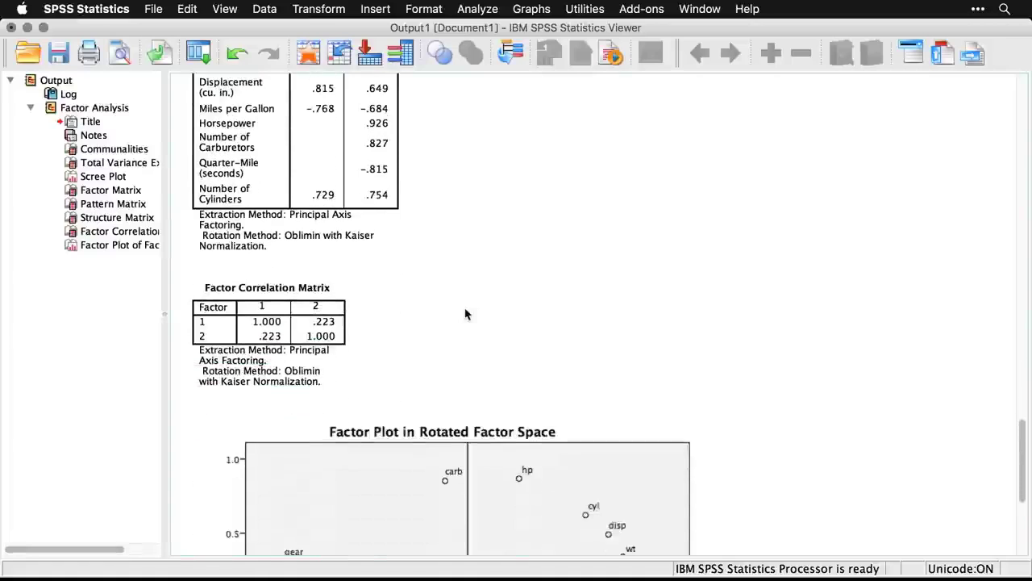
{"action": "scroll", "coordinate": [464, 314], "scroll_direction": "down", "scroll_amount": 3}
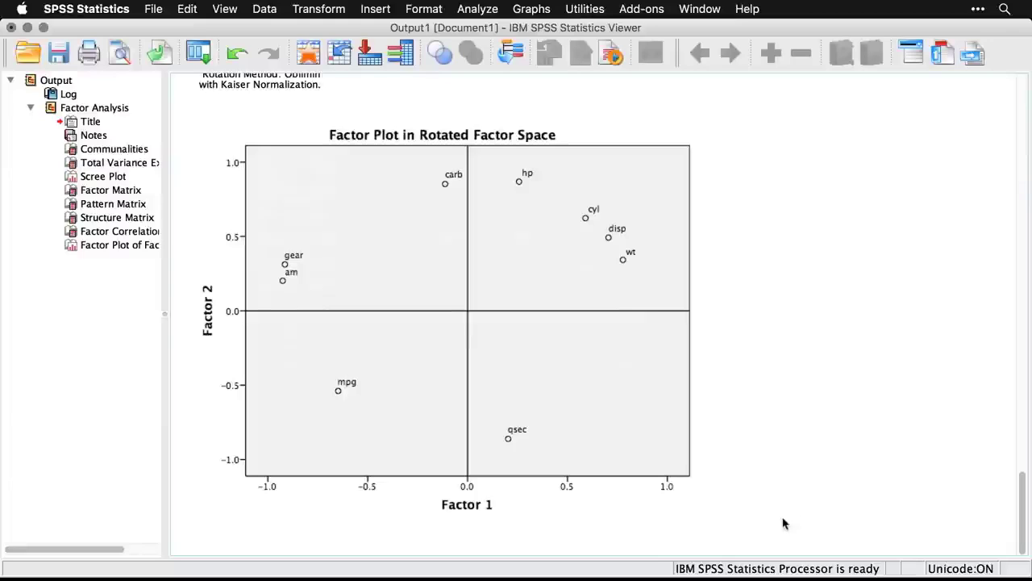
{"action": "left_click", "coordinate": [516, 520]}
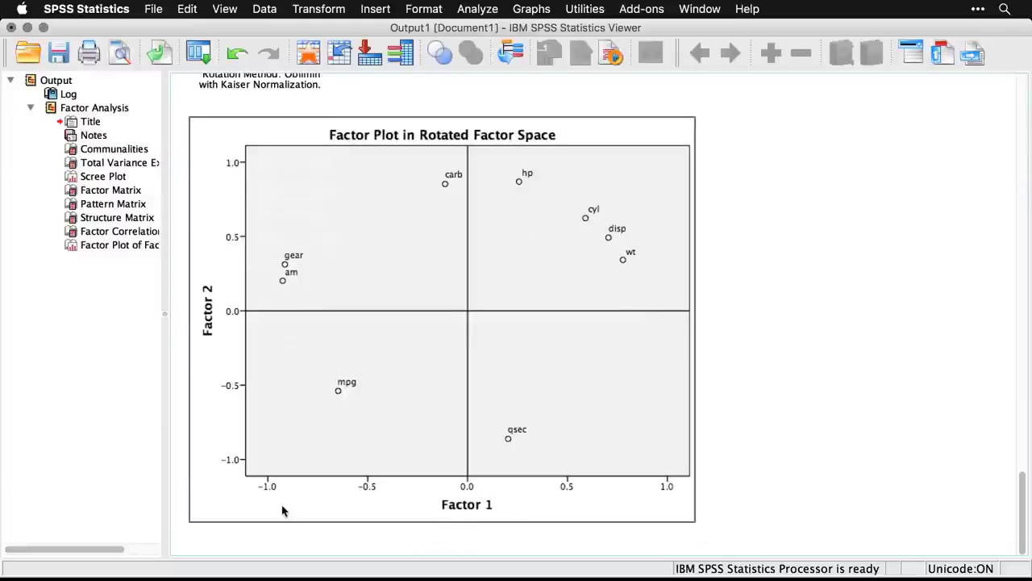
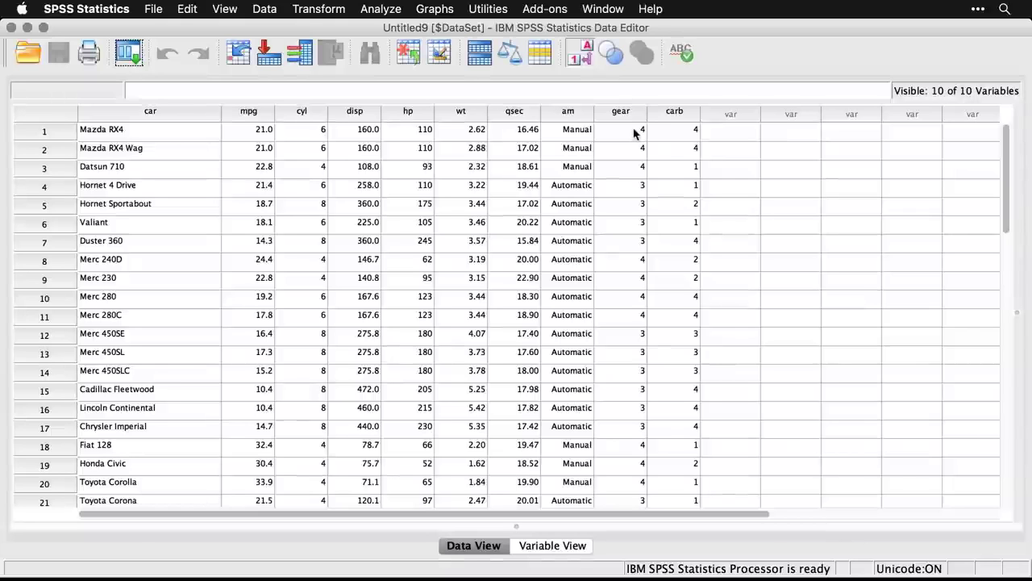
- Look through the car data, then start a Linear Regression with Miles per Gallon [mpg] as the dependent variable
{"action": "scroll", "coordinate": [426, 258], "scroll_direction": "down", "scroll_amount": 8}
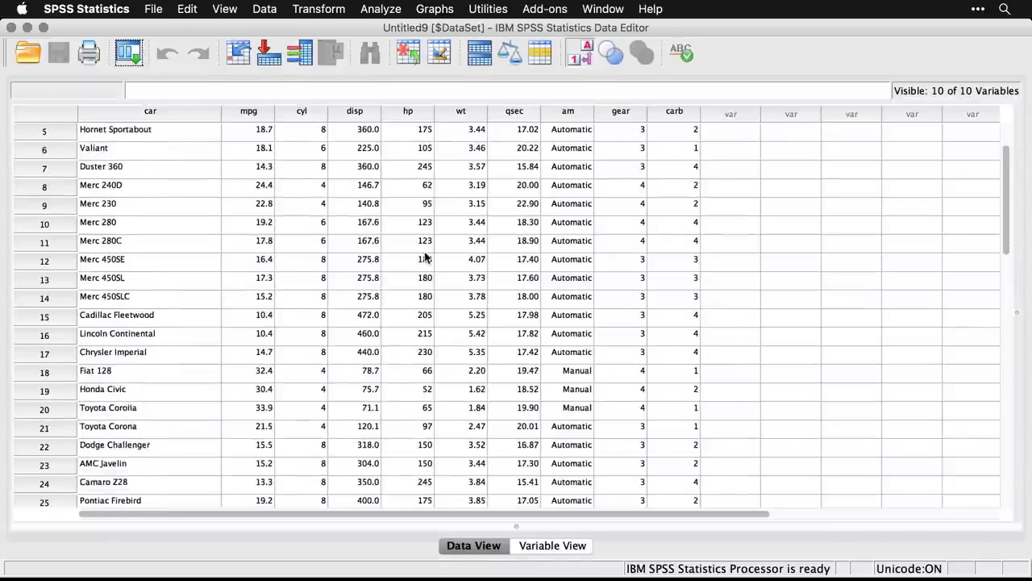
{"action": "scroll", "coordinate": [426, 258], "scroll_direction": "down", "scroll_amount": 5}
{"action": "scroll", "coordinate": [426, 258], "scroll_direction": "up", "scroll_amount": 13}
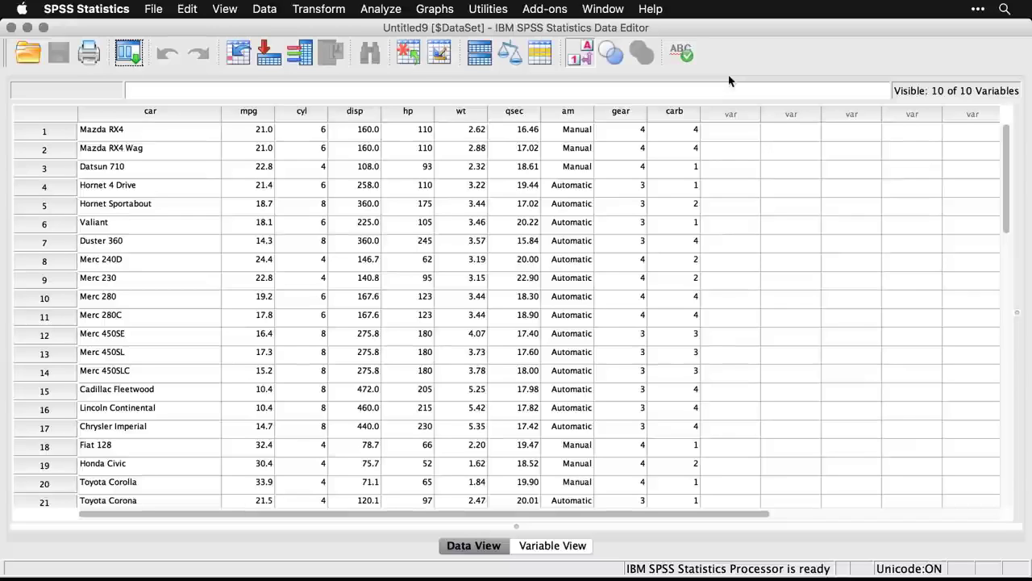
{"action": "left_click", "coordinate": [383, 10]}
{"action": "mouse_move", "coordinate": [427, 153]}
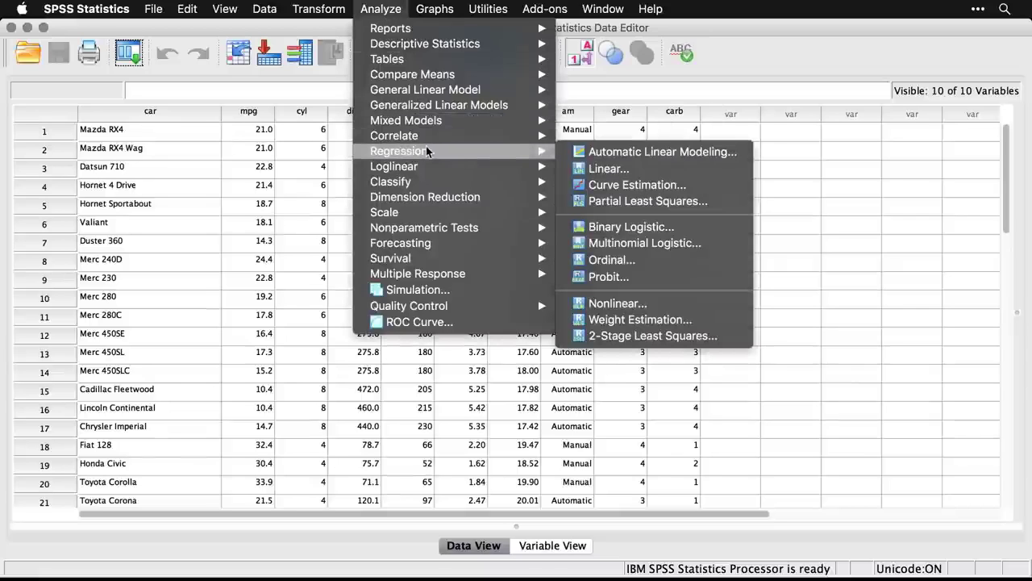
{"action": "left_click", "coordinate": [655, 172]}
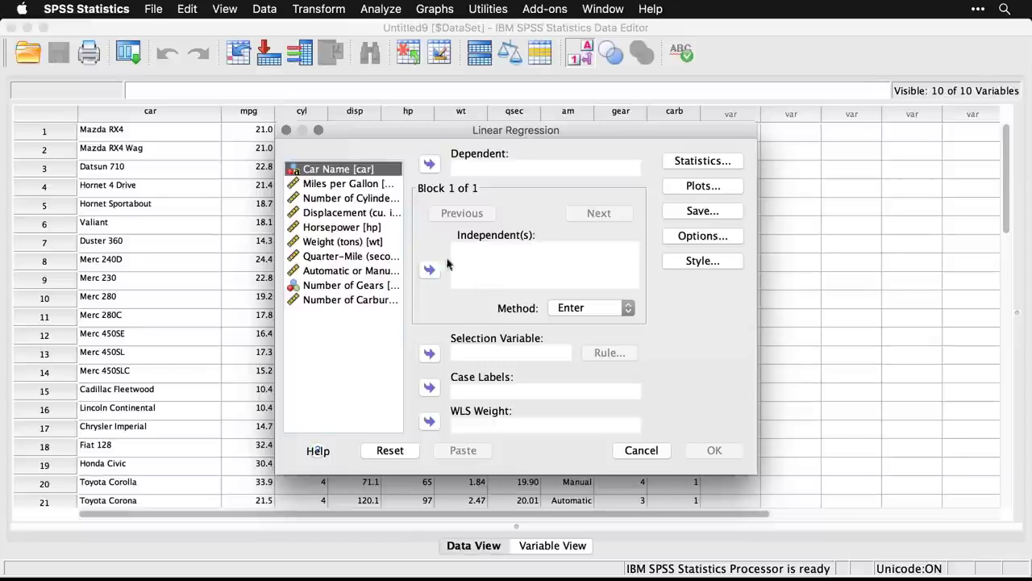
{"action": "left_click", "coordinate": [365, 185]}
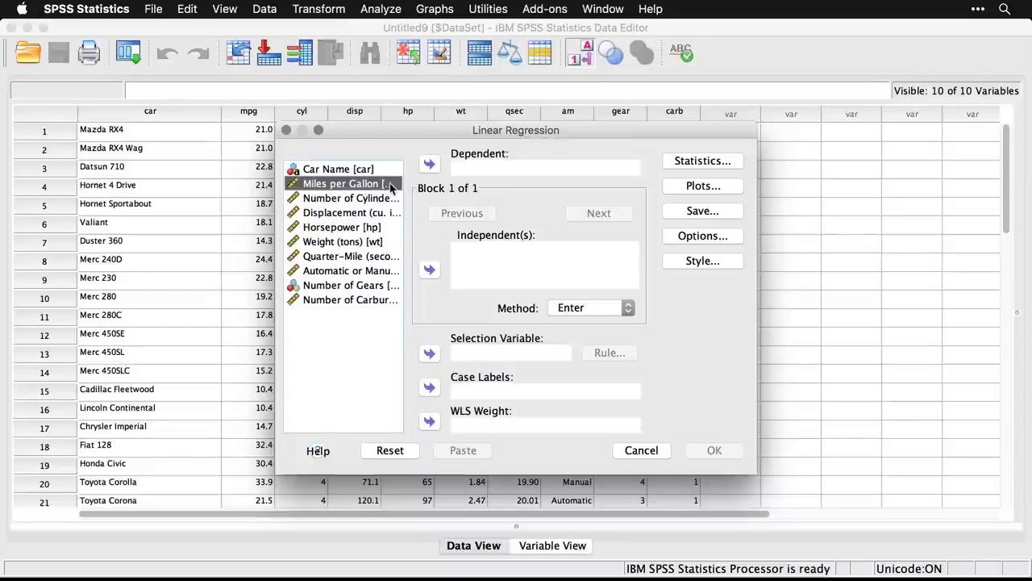
{"action": "left_click", "coordinate": [430, 165]}
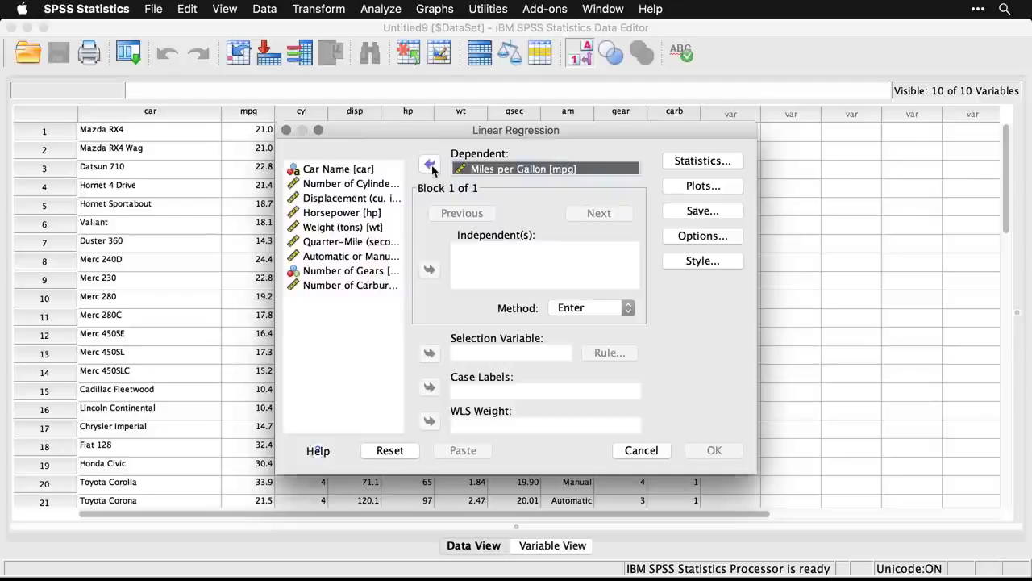
- Add all variables from Number of Cylinders through Number of Carburetors as independents and run the regression with the Enter method
{"action": "left_click", "coordinate": [333, 188]}
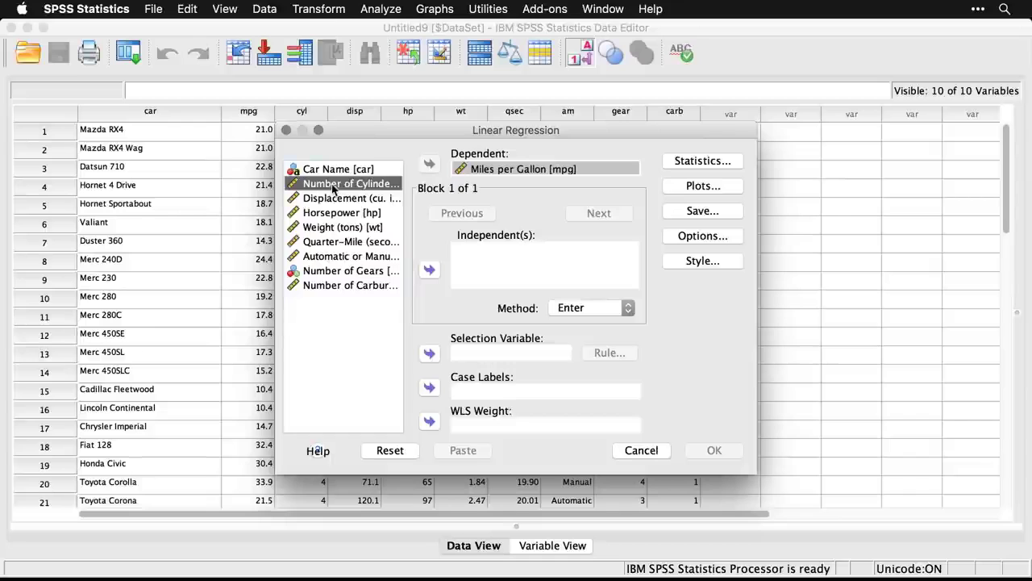
{"action": "left_click", "coordinate": [330, 286], "text": "shift"}
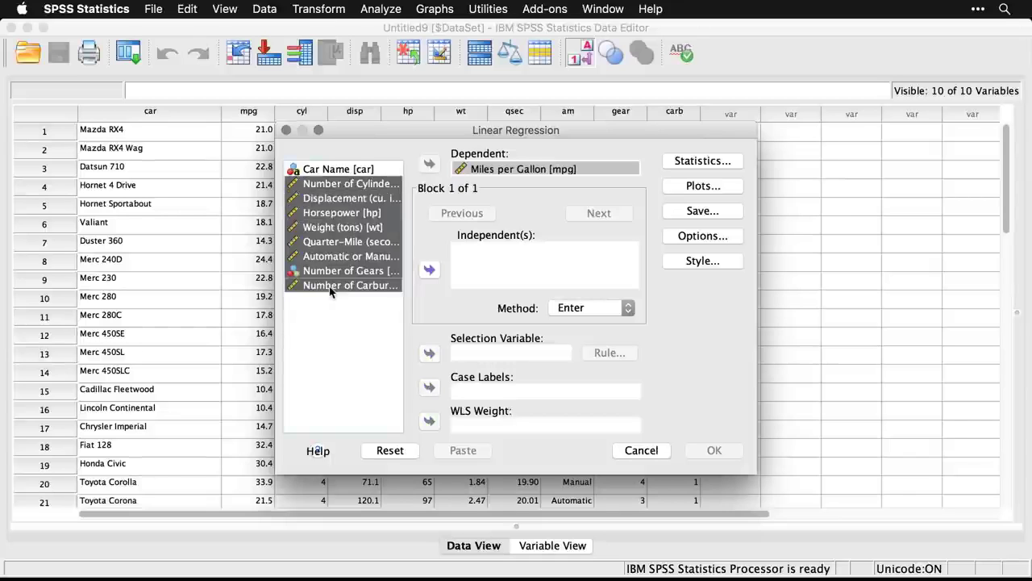
{"action": "left_click", "coordinate": [429, 271]}
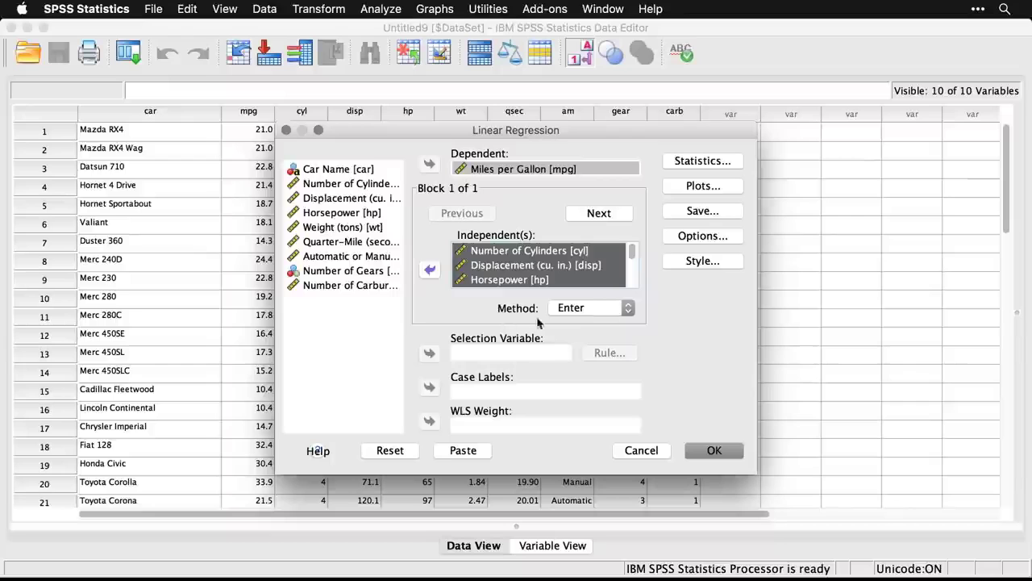
{"action": "left_click", "coordinate": [715, 451]}
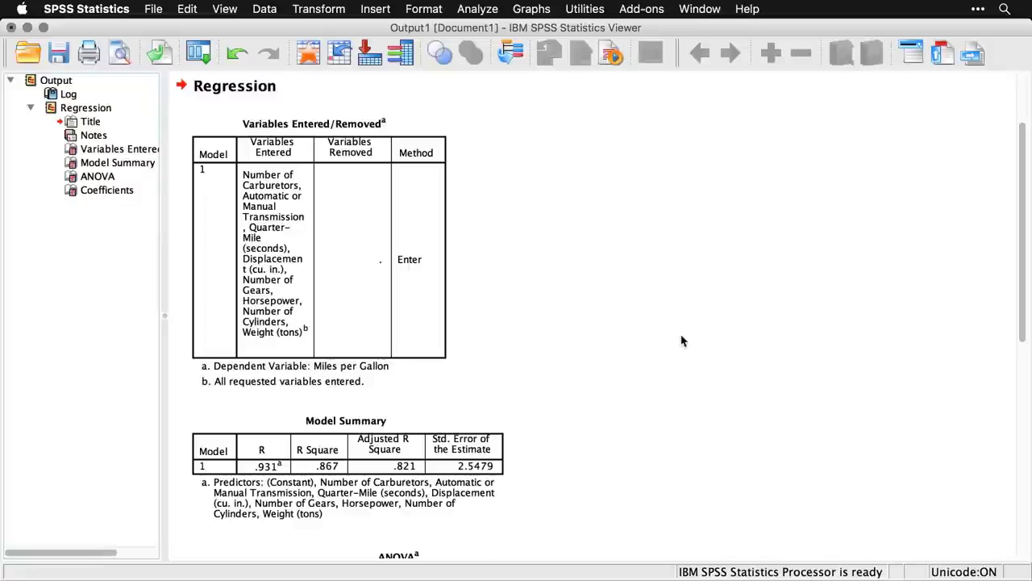
- Examine the logged REGRESSION syntax and the Variables Entered/Removed table of the new output
{"action": "scroll", "coordinate": [682, 338], "scroll_direction": "up", "scroll_amount": 3}
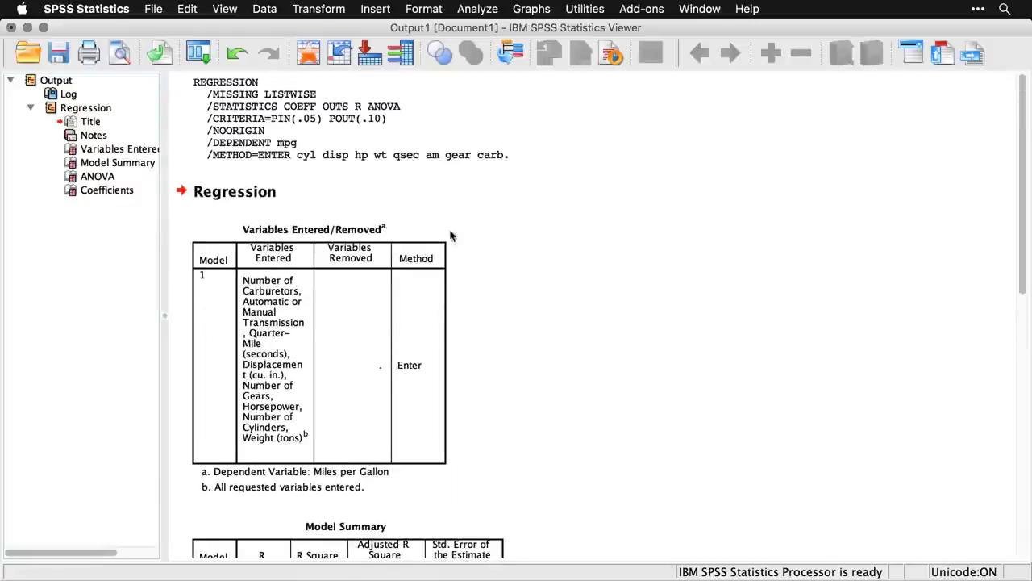
{"action": "left_click", "coordinate": [418, 137]}
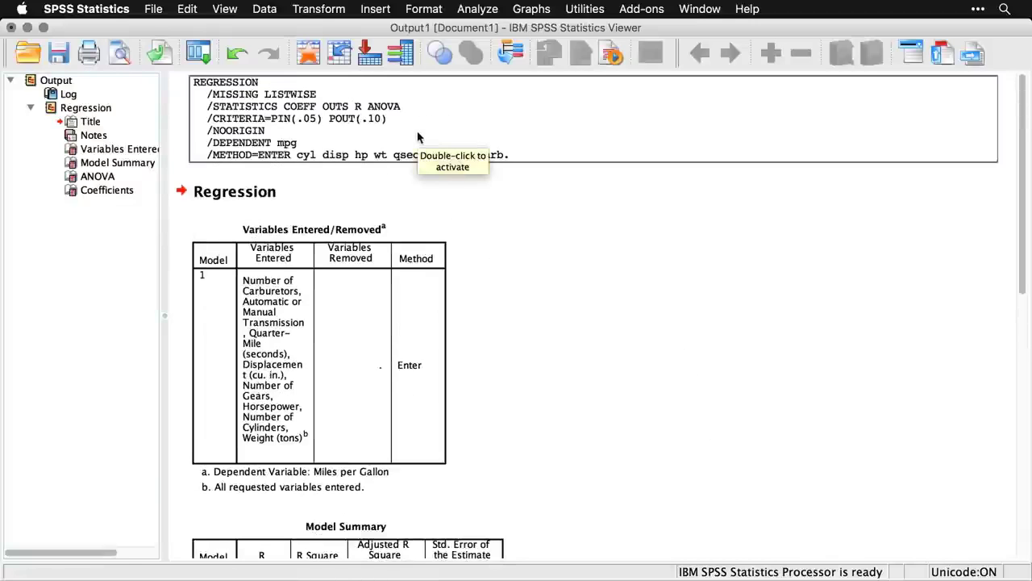
{"action": "left_click", "coordinate": [548, 245]}
{"action": "scroll", "coordinate": [550, 292], "scroll_direction": "down", "scroll_amount": 1}
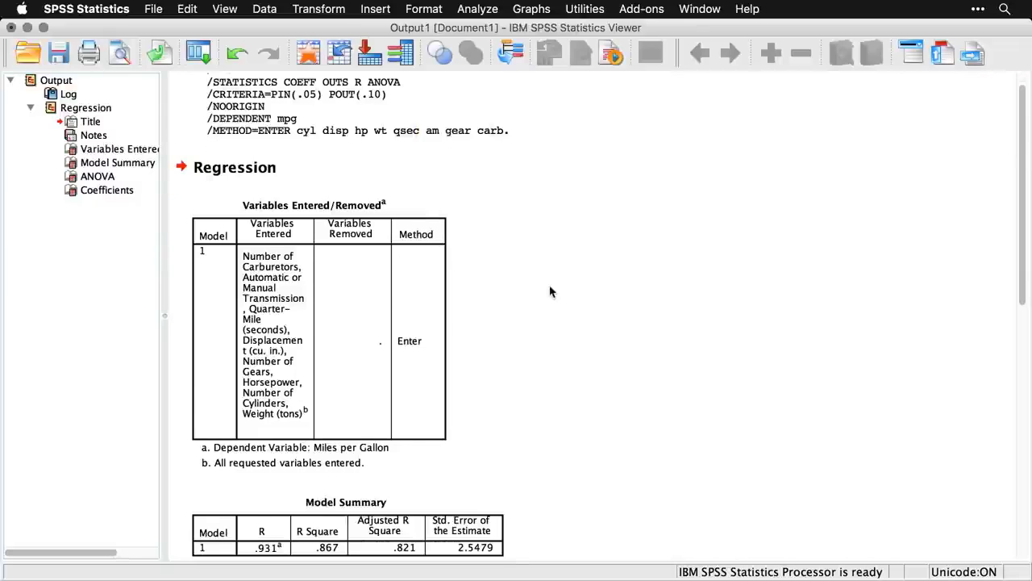
{"action": "scroll", "coordinate": [550, 292], "scroll_direction": "down", "scroll_amount": 3}
{"action": "left_click", "coordinate": [356, 263]}
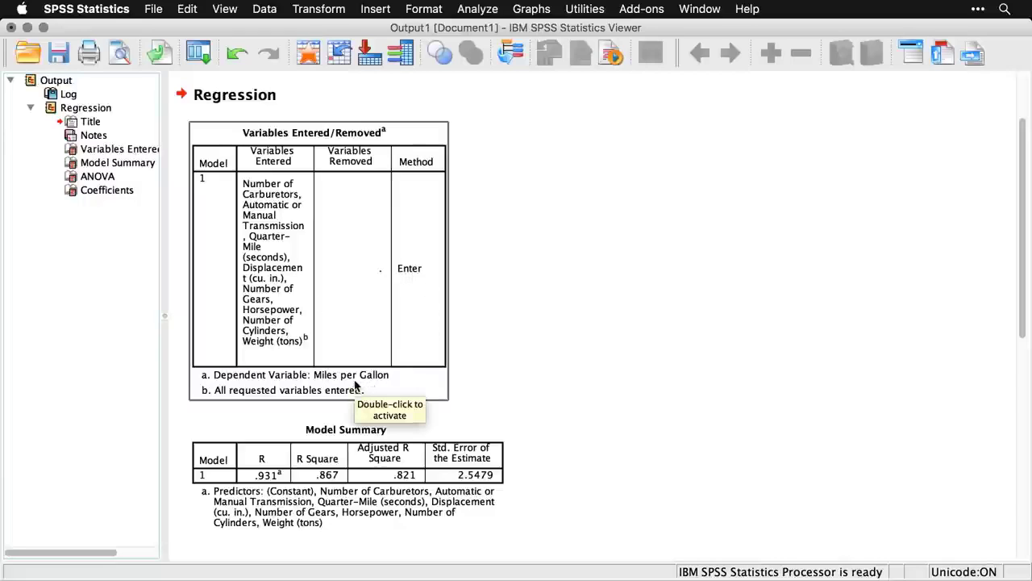
{"action": "left_click", "coordinate": [508, 316]}
- Examine the regression's Model Summary, ANOVA and Coefficients tables for overall fit and individual predictor significance
{"action": "scroll", "coordinate": [509, 315], "scroll_direction": "down", "scroll_amount": 5}
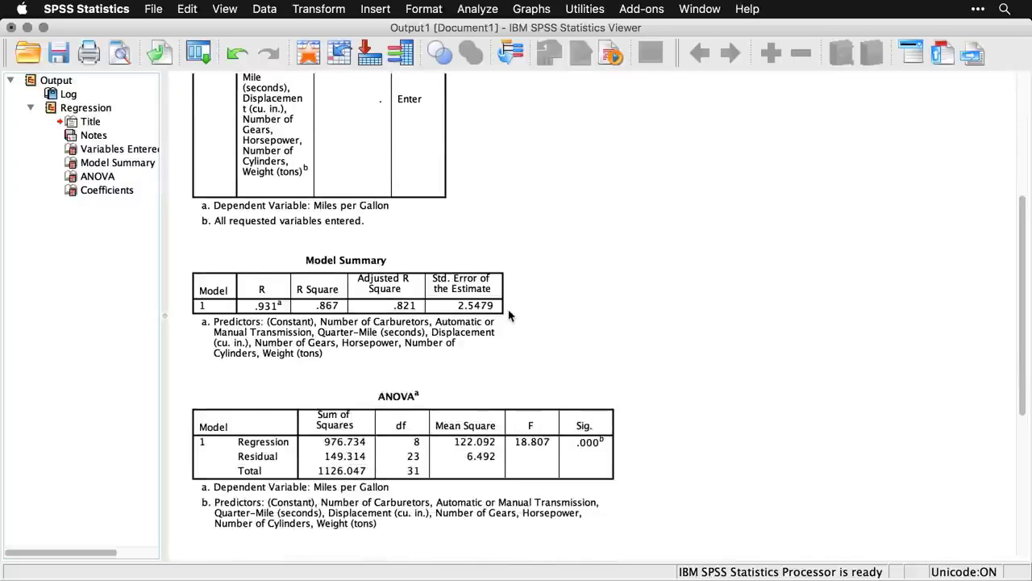
{"action": "left_click", "coordinate": [356, 348]}
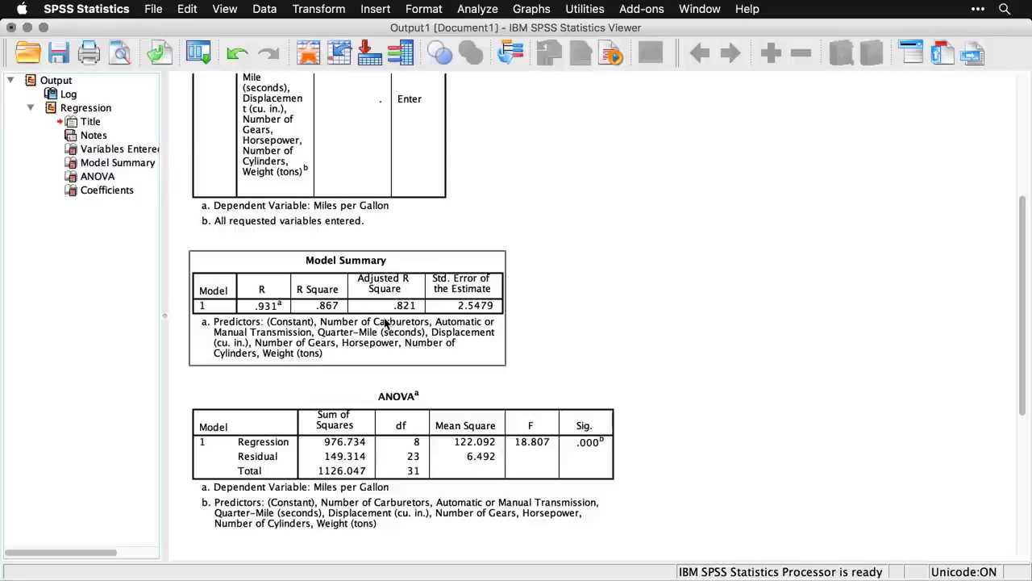
{"action": "scroll", "coordinate": [384, 324], "scroll_direction": "down", "scroll_amount": 2}
{"action": "left_click", "coordinate": [395, 404]}
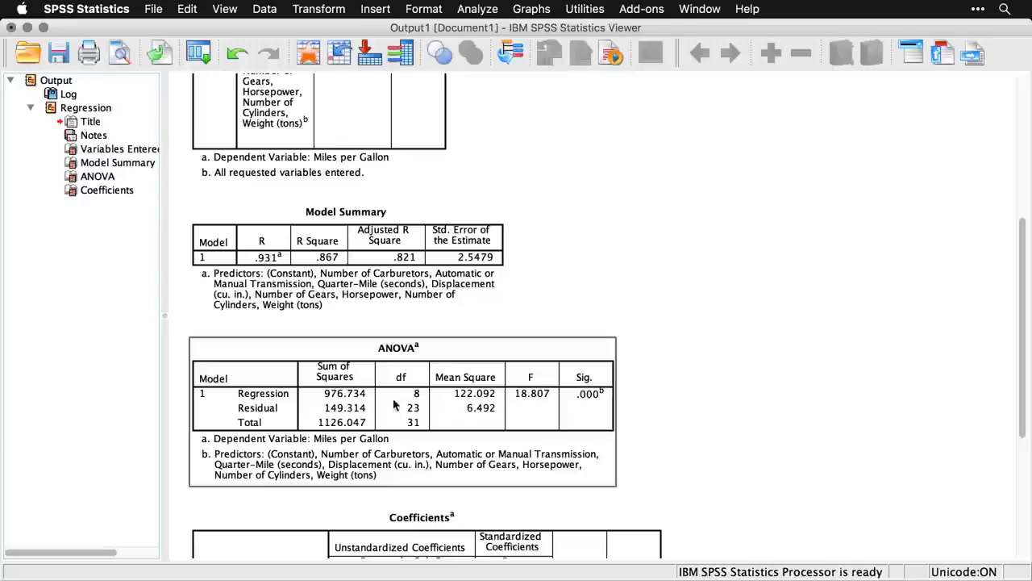
{"action": "left_click", "coordinate": [632, 414]}
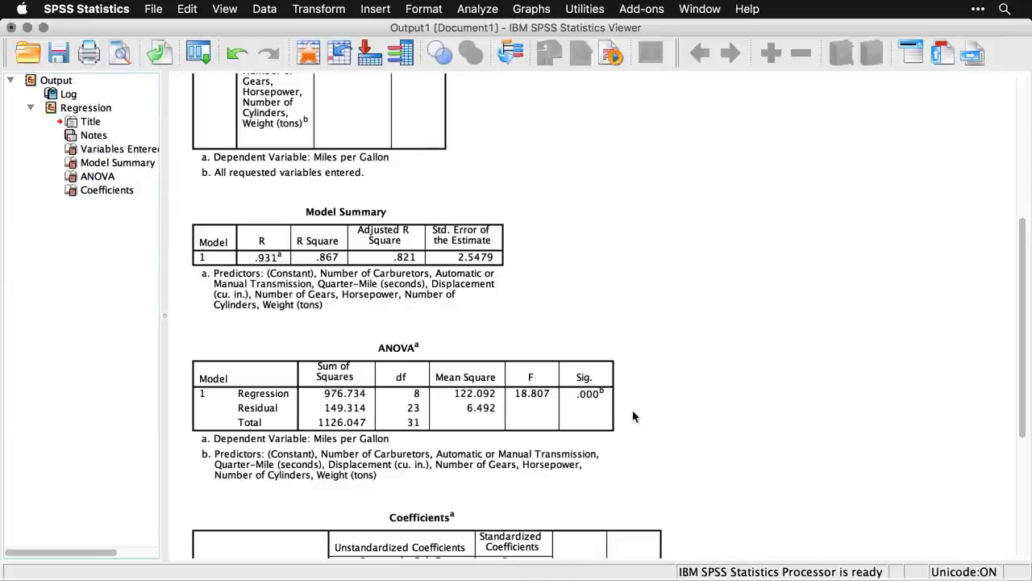
{"action": "scroll", "coordinate": [633, 416], "scroll_direction": "down", "scroll_amount": 10}
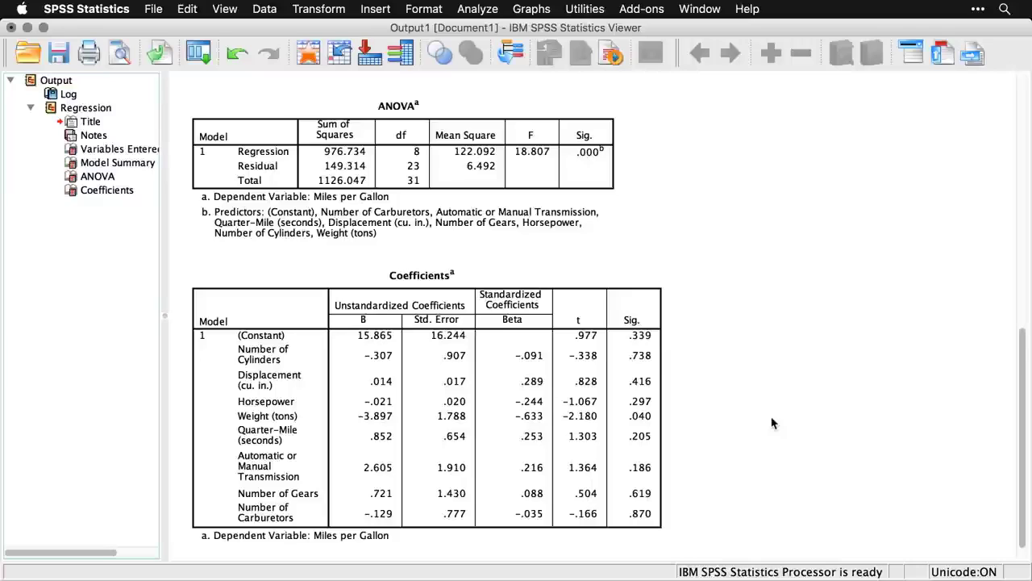
{"action": "scroll", "coordinate": [772, 422], "scroll_direction": "down", "scroll_amount": 1}
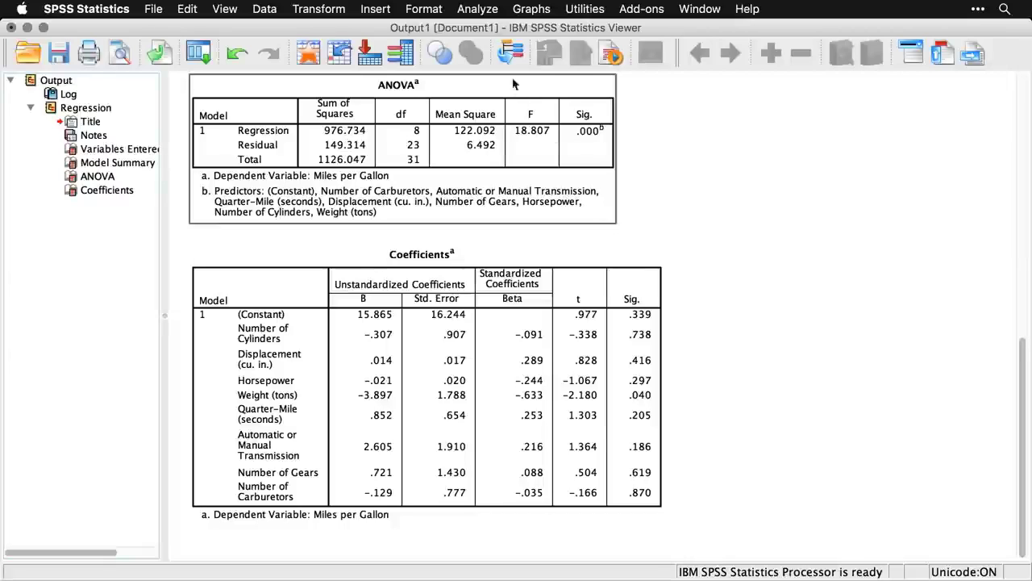
- Reopen the Linear Regression of Miles per Gallon and change the variable entry method to Stepwise
{"action": "left_click", "coordinate": [479, 10]}
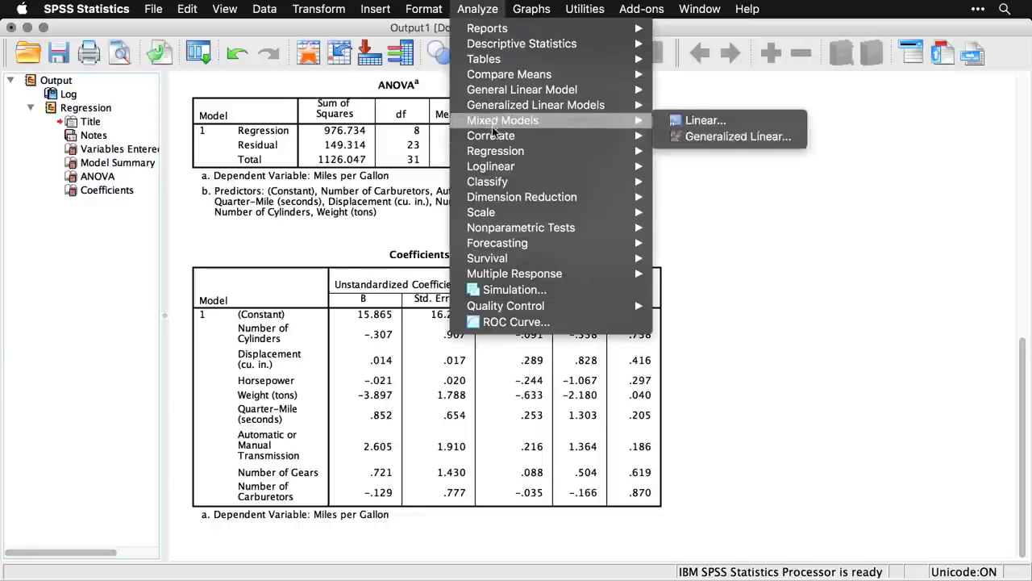
{"action": "mouse_move", "coordinate": [501, 152]}
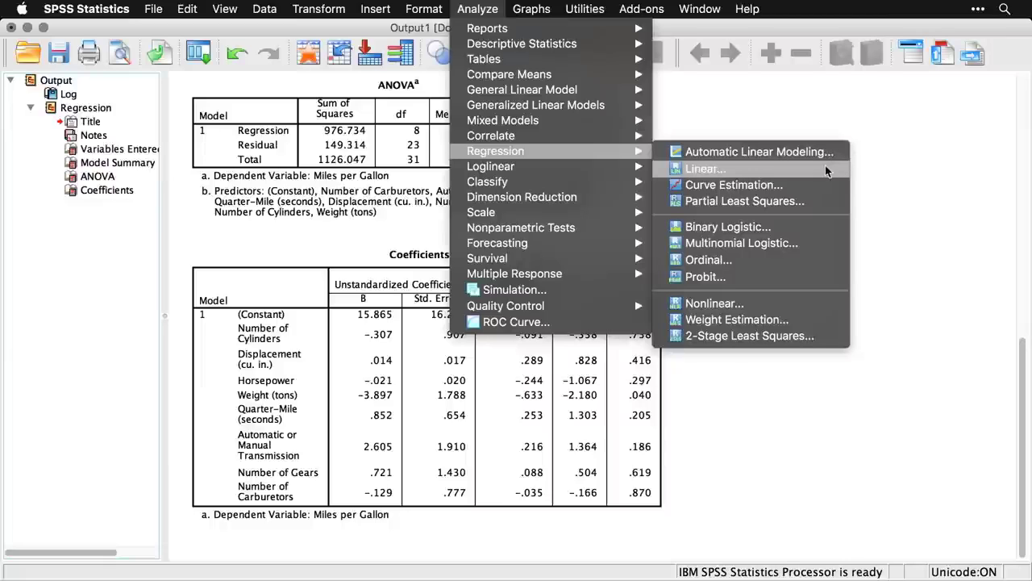
{"action": "left_click", "coordinate": [825, 169]}
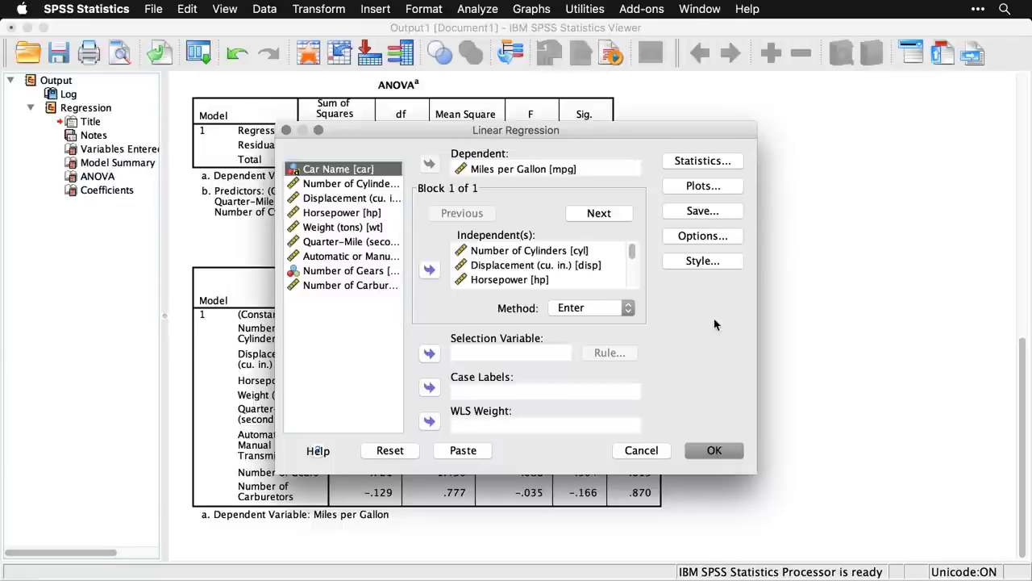
{"action": "left_click", "coordinate": [611, 312]}
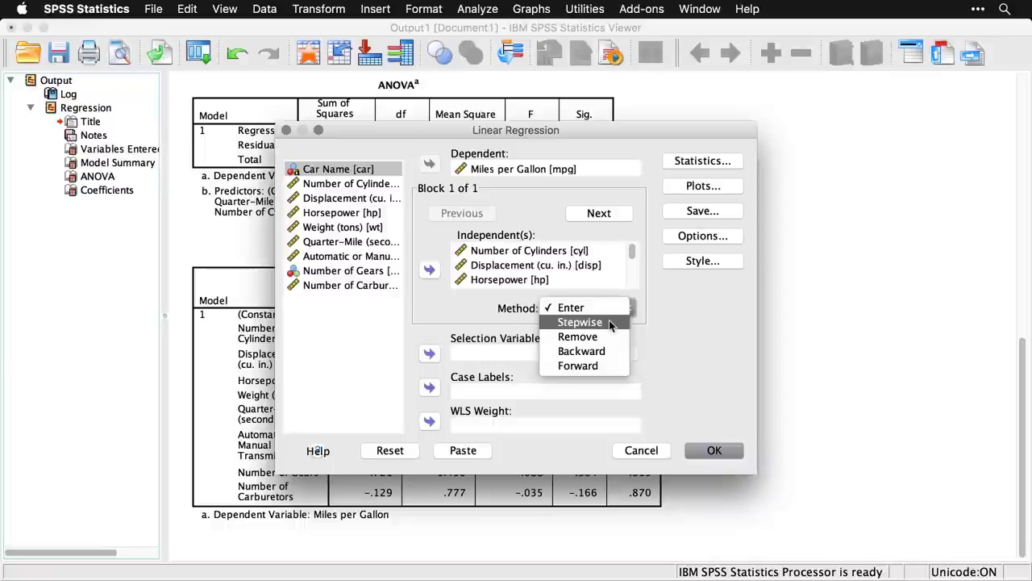
{"action": "left_click", "coordinate": [609, 321]}
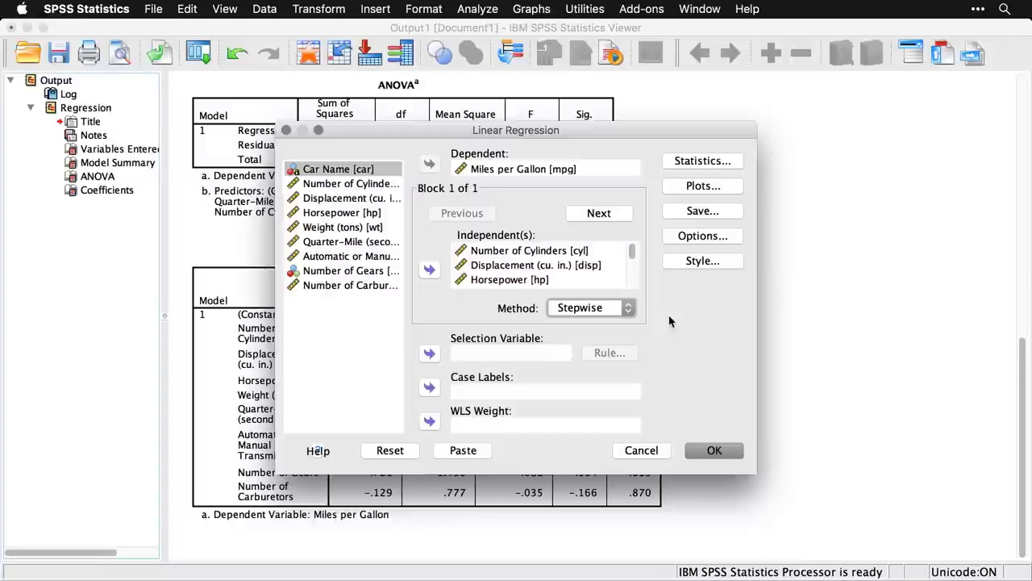
- Include 95% confidence intervals for the coefficients and R squared change in the regression statistics
{"action": "left_click", "coordinate": [715, 163]}
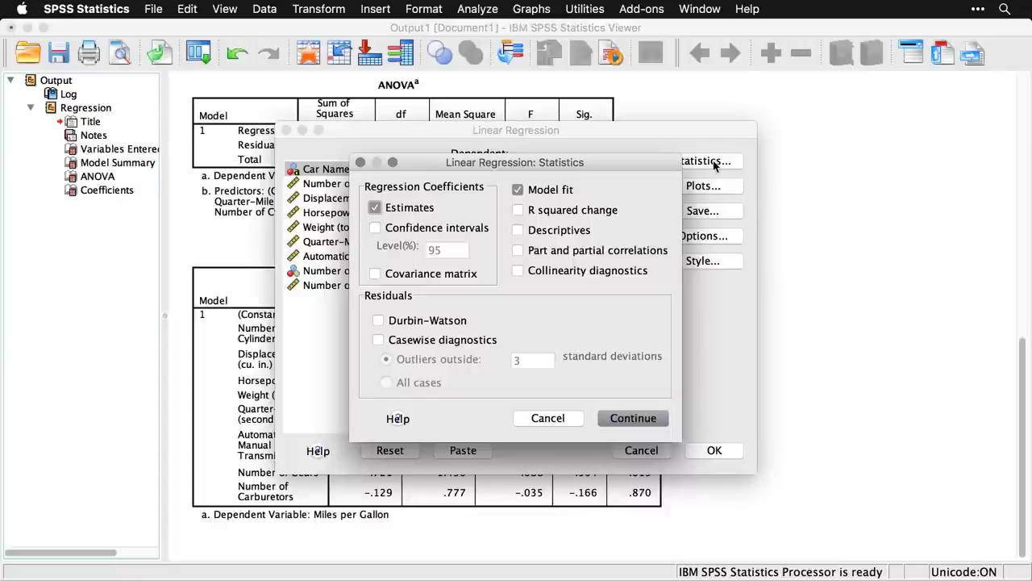
{"action": "left_click", "coordinate": [375, 229]}
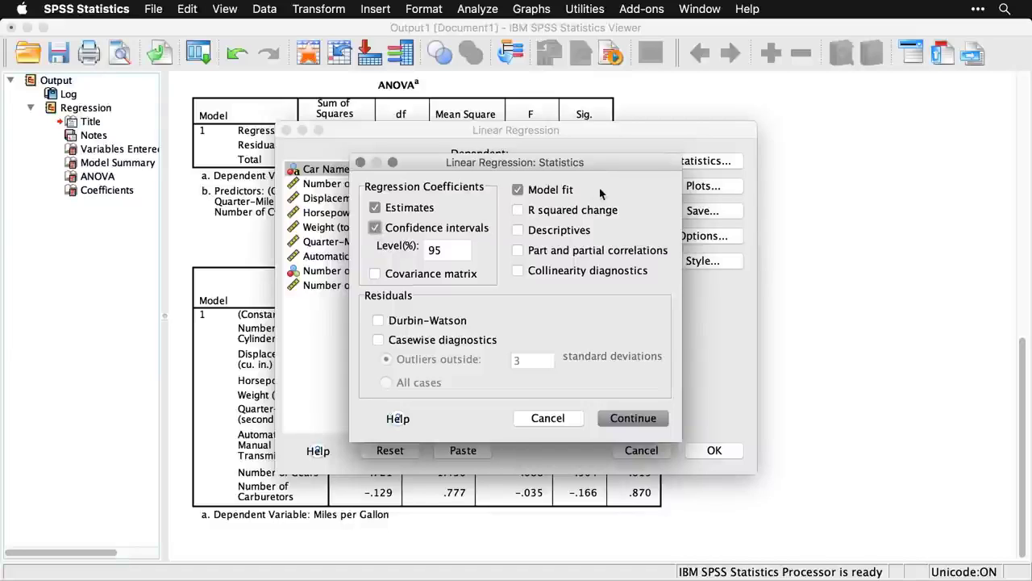
{"action": "left_click", "coordinate": [517, 212]}
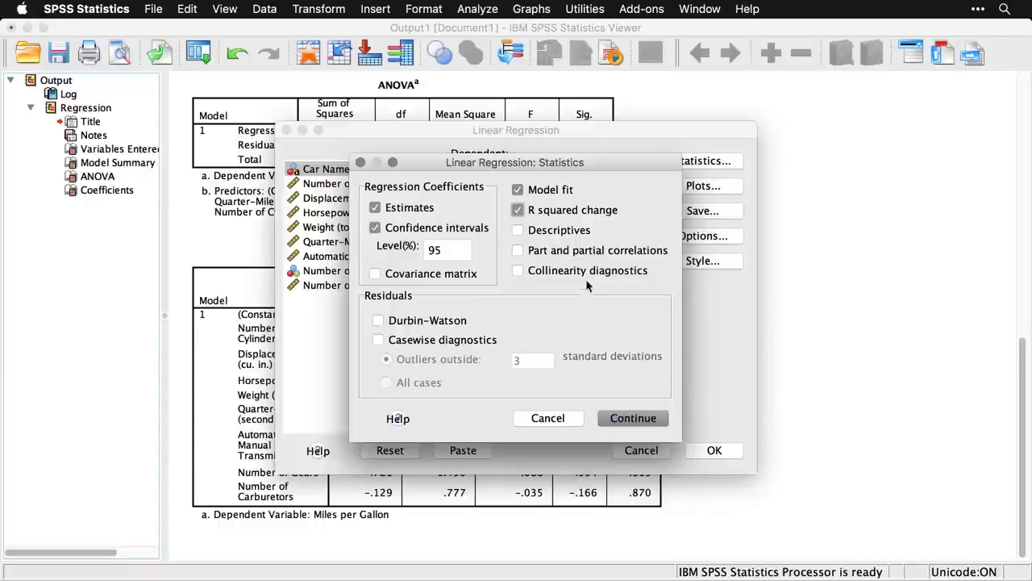
{"action": "left_click", "coordinate": [641, 421]}
- Add a histogram and a normal probability plot of the standardized residuals to the regression
{"action": "left_click", "coordinate": [716, 188]}
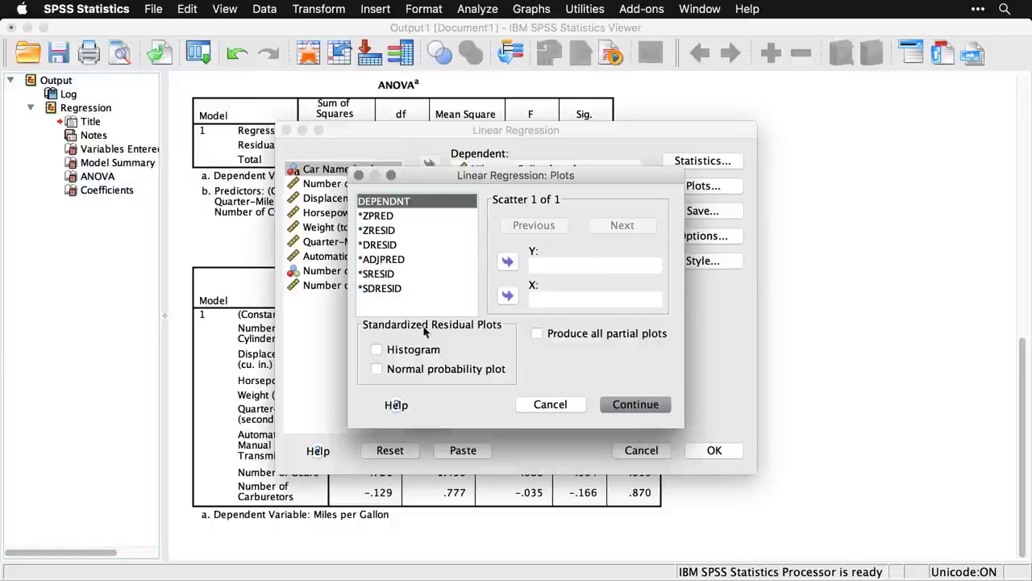
{"action": "left_click", "coordinate": [379, 350]}
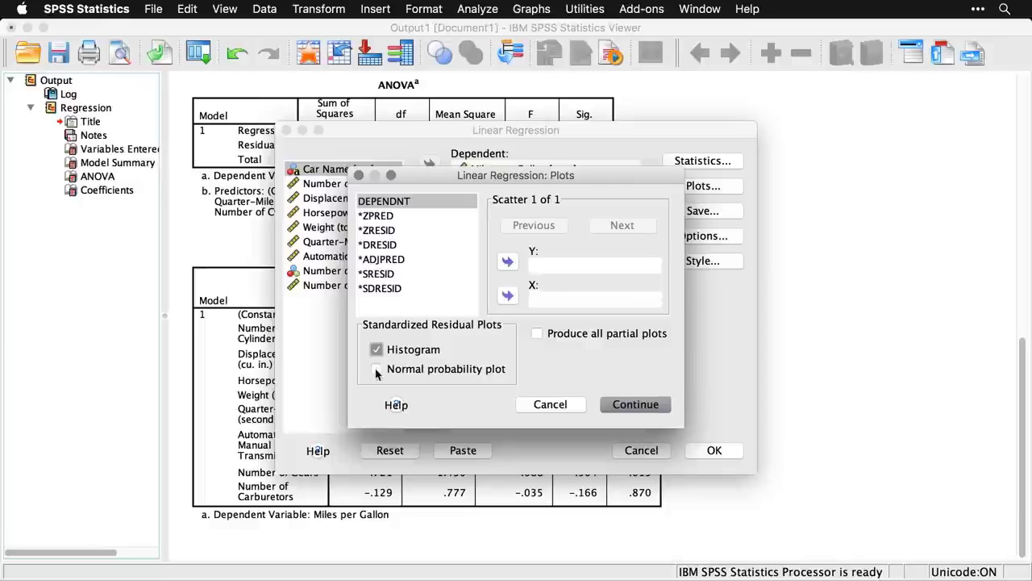
{"action": "left_click", "coordinate": [376, 370]}
{"action": "left_click", "coordinate": [641, 406]}
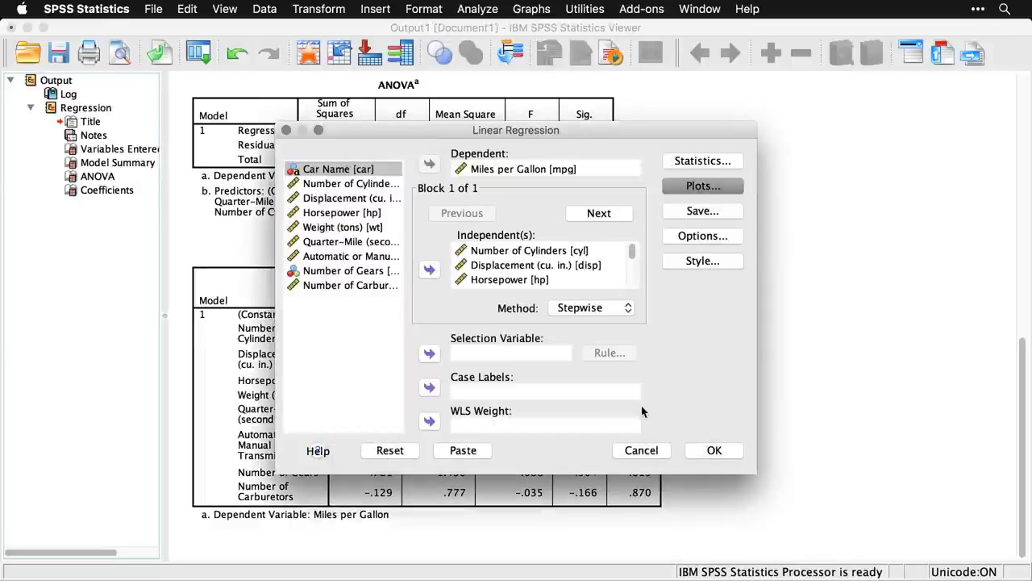
- Check the regression's Save, Options and Table Style settings without changing them, and run the stepwise regression
{"action": "left_click", "coordinate": [731, 212]}
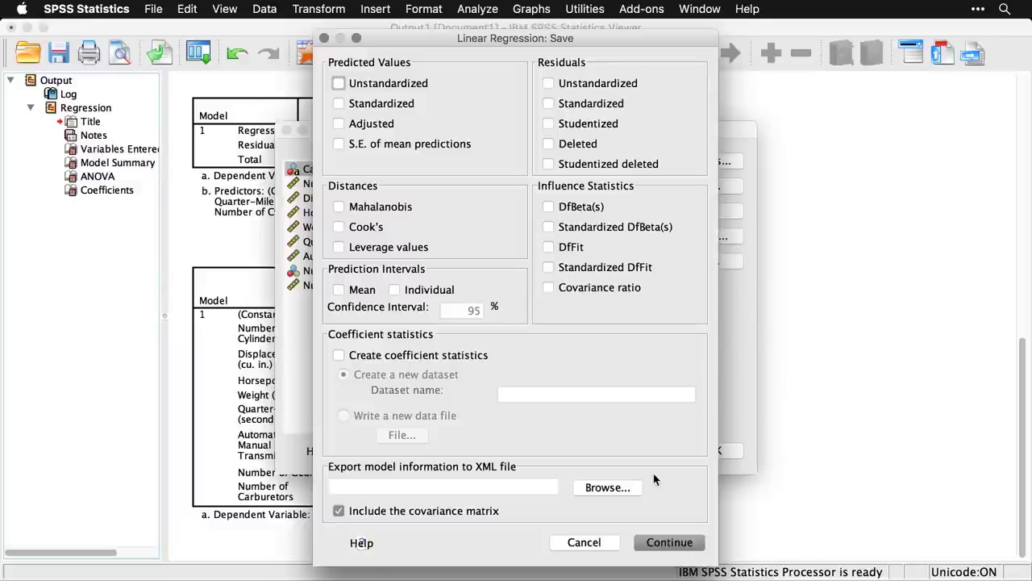
{"action": "left_click", "coordinate": [598, 544]}
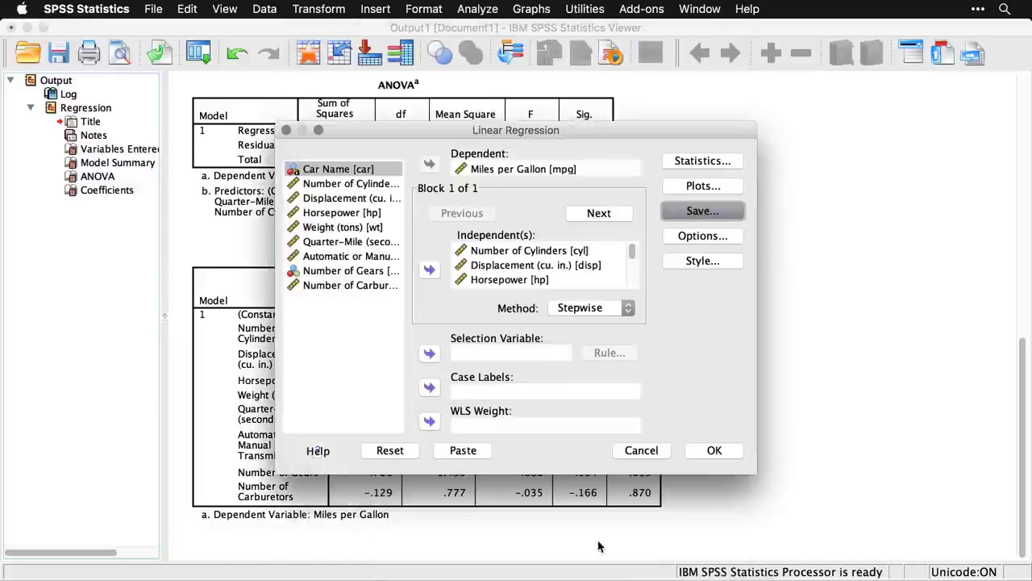
{"action": "left_click", "coordinate": [713, 238]}
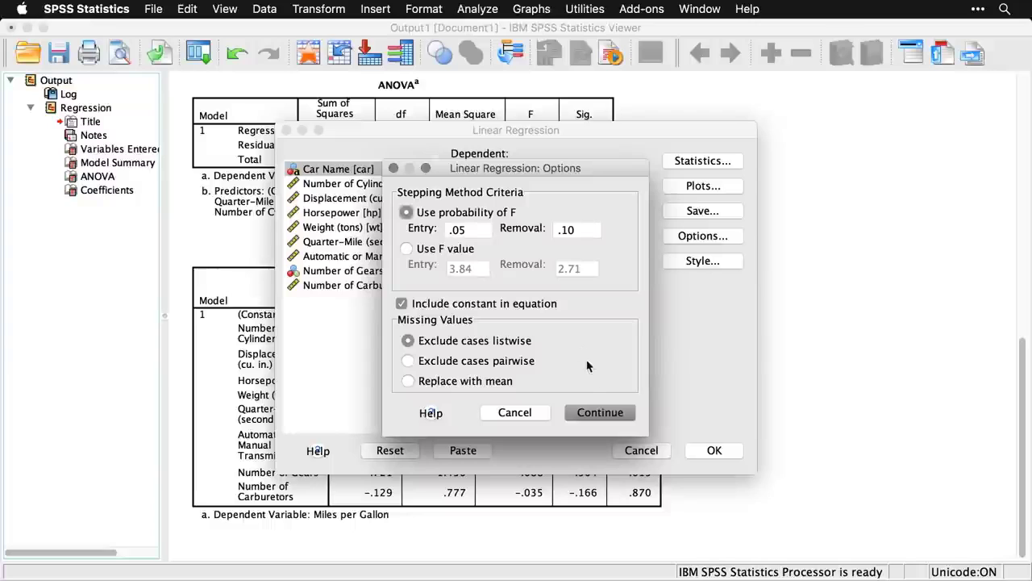
{"action": "left_click", "coordinate": [533, 416]}
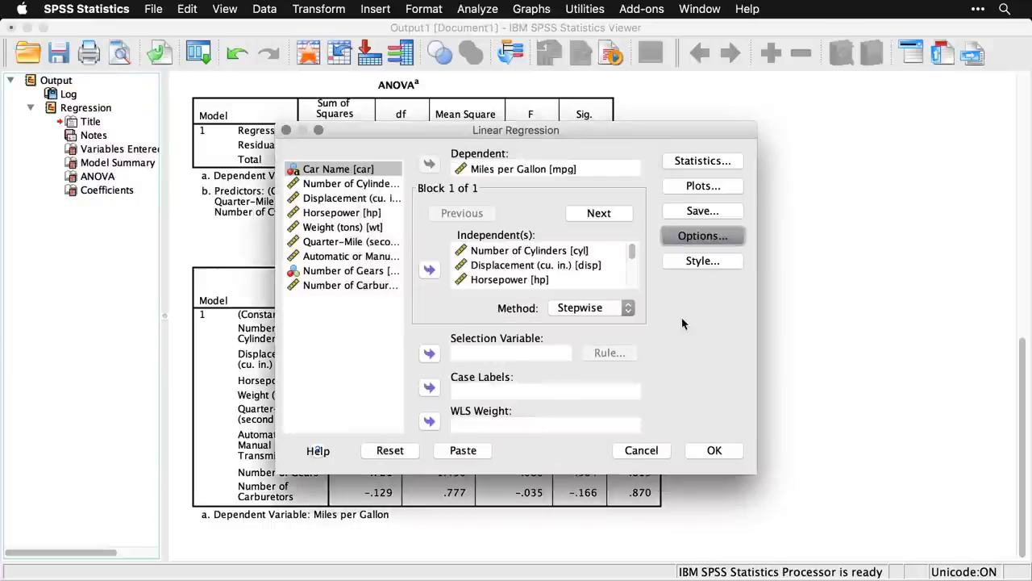
{"action": "left_click", "coordinate": [704, 262]}
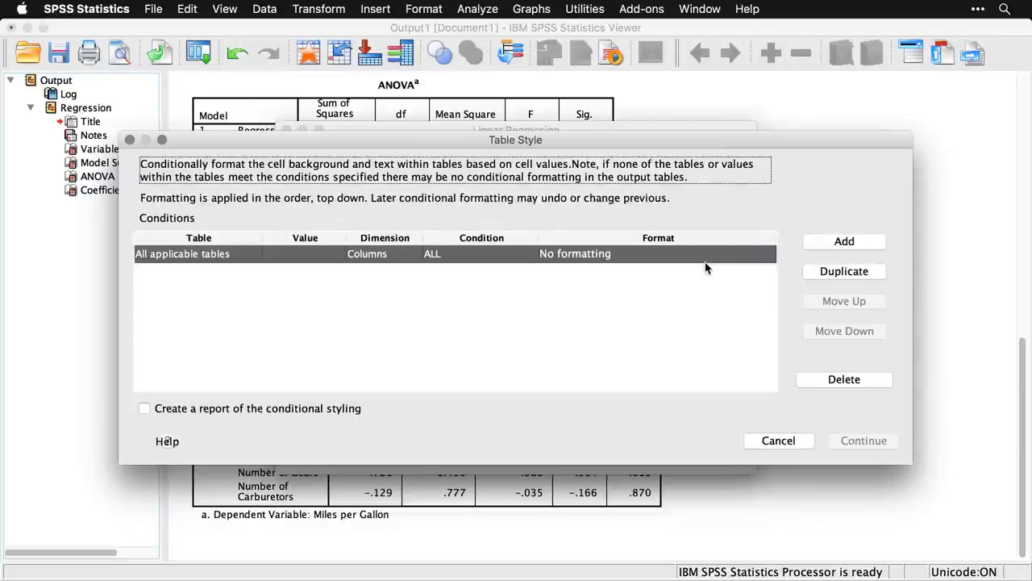
{"action": "left_click", "coordinate": [791, 444]}
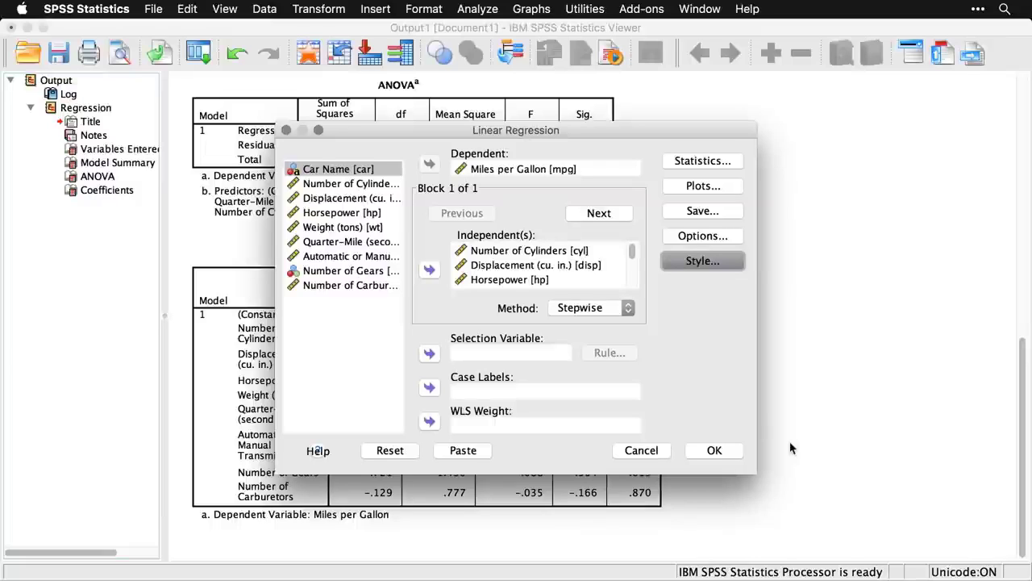
{"action": "left_click", "coordinate": [721, 453]}
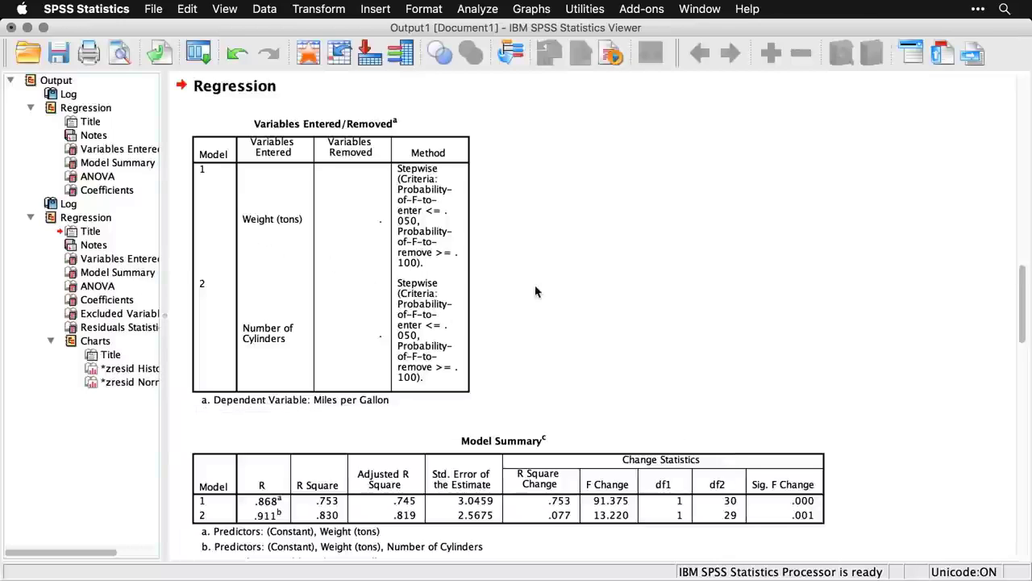
- Examine the stepwise regression's logged syntax and its Variables Entered/Removed table
{"action": "scroll", "coordinate": [629, 282], "scroll_direction": "down", "scroll_amount": 3}
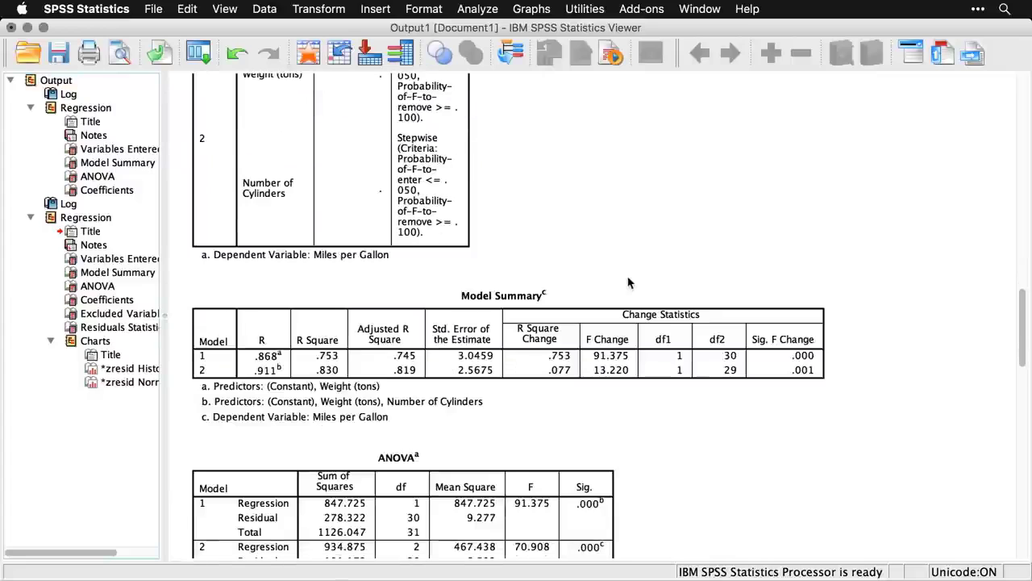
{"action": "scroll", "coordinate": [629, 282], "scroll_direction": "up", "scroll_amount": 6}
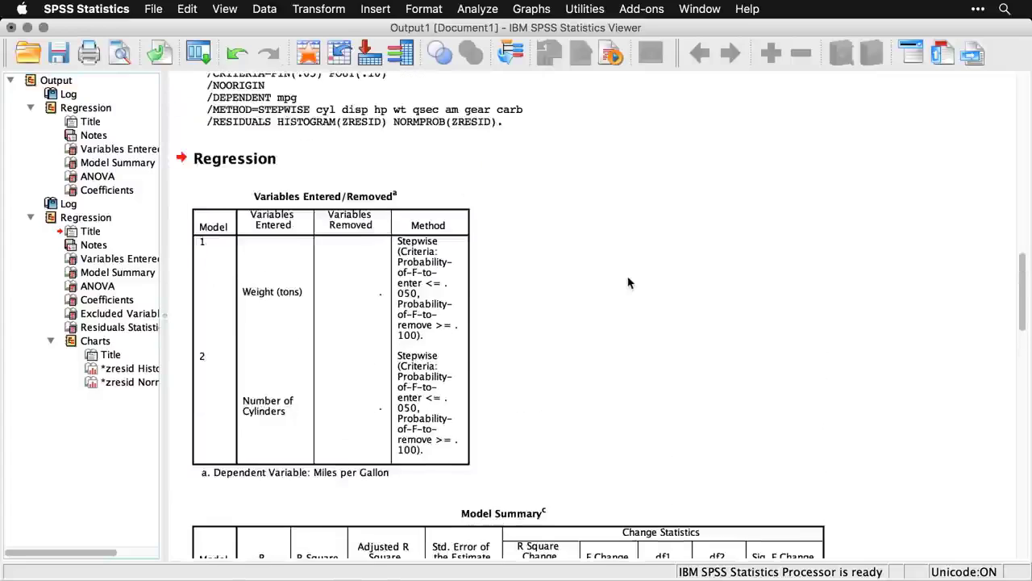
{"action": "scroll", "coordinate": [629, 282], "scroll_direction": "up", "scroll_amount": 1}
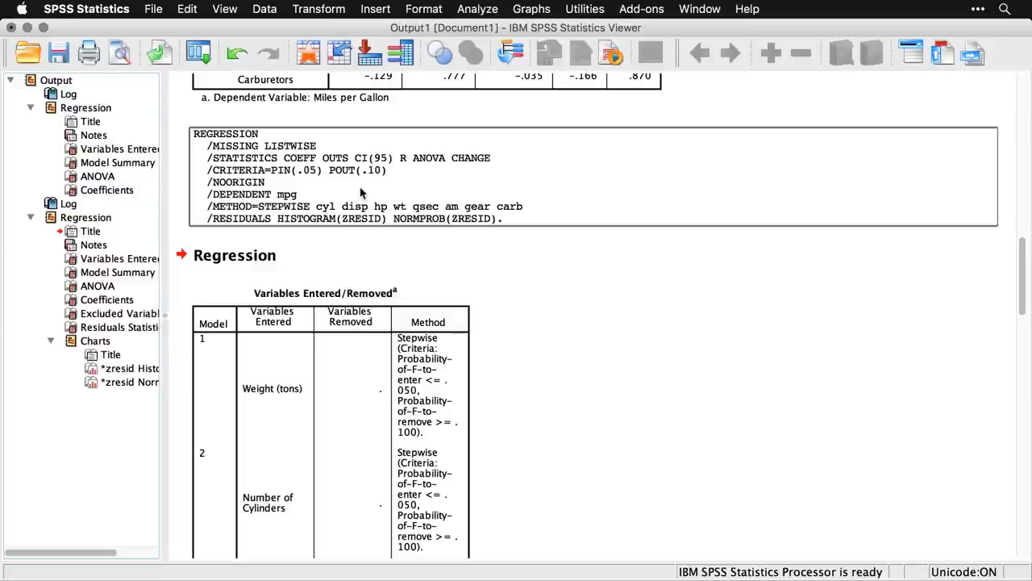
{"action": "scroll", "coordinate": [360, 192], "scroll_direction": "down", "scroll_amount": 5}
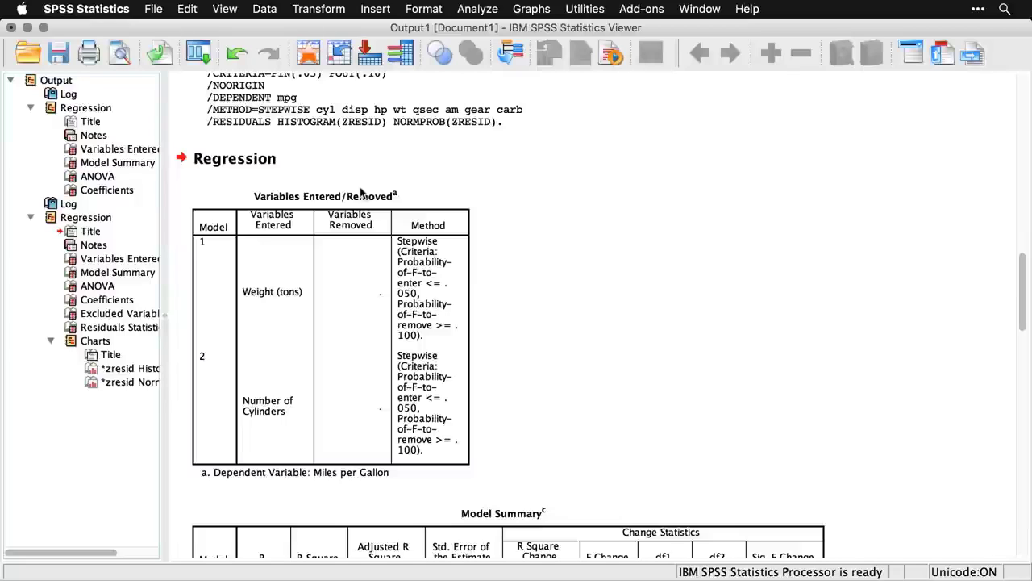
{"action": "left_click", "coordinate": [361, 192]}
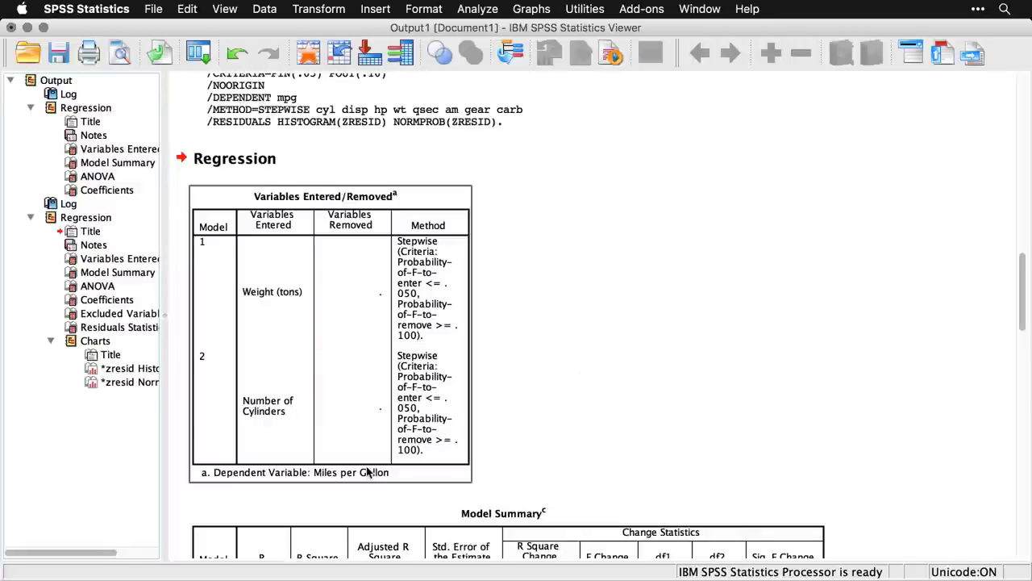
{"action": "left_click", "coordinate": [588, 440]}
{"action": "scroll", "coordinate": [816, 414], "scroll_direction": "down", "scroll_amount": 2}
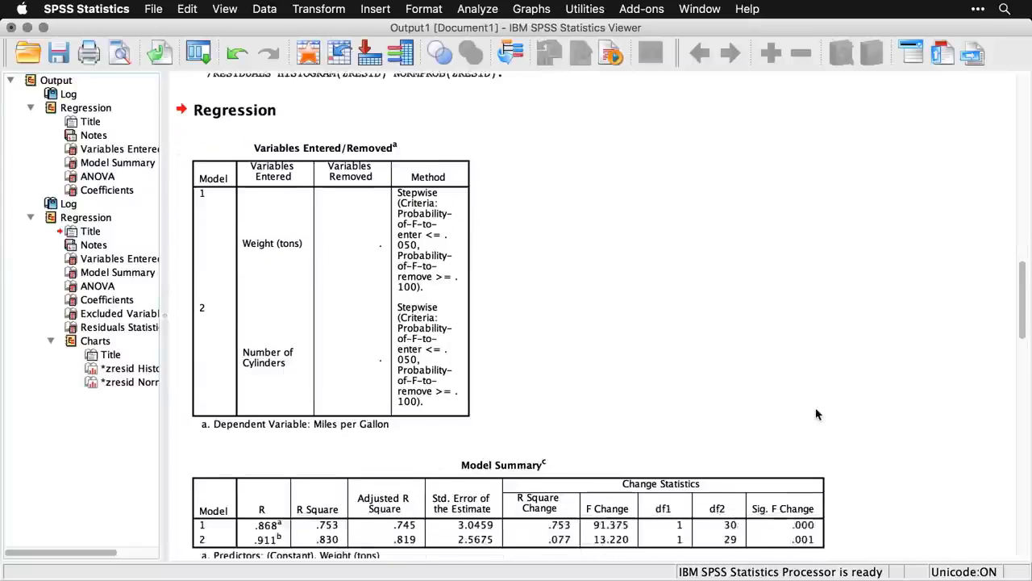
- Examine the stepwise Model Summary, ANOVA and Coefficients tables, including R square change and the confidence intervals
{"action": "scroll", "coordinate": [817, 414], "scroll_direction": "down", "scroll_amount": 9}
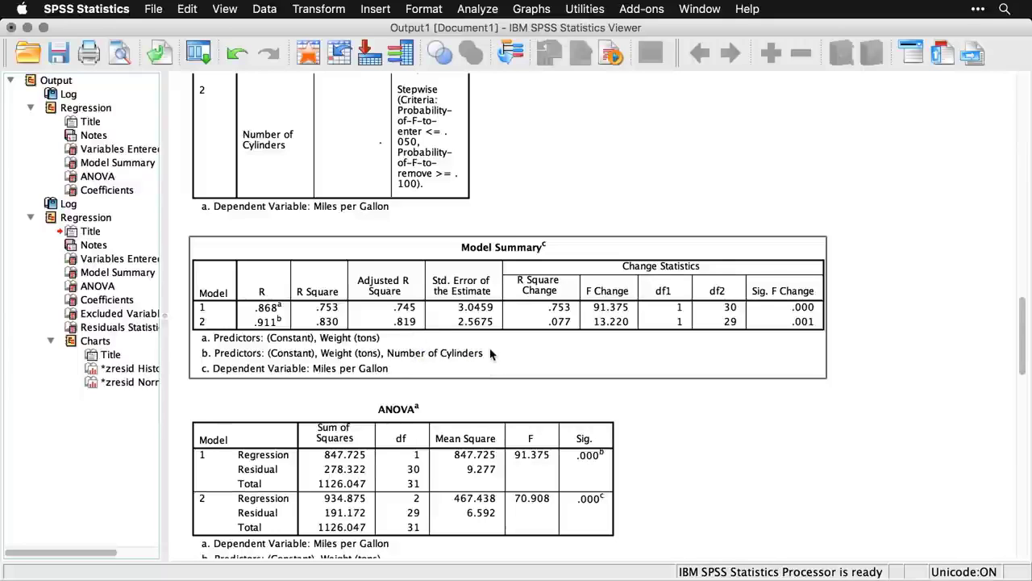
{"action": "scroll", "coordinate": [490, 353], "scroll_direction": "down", "scroll_amount": 3}
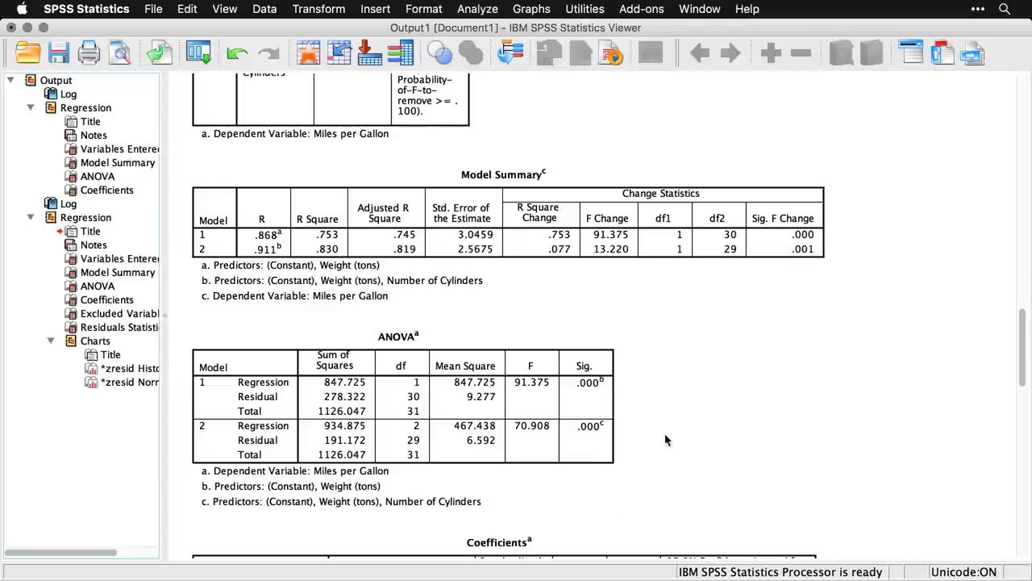
{"action": "scroll", "coordinate": [671, 440], "scroll_direction": "down", "scroll_amount": 10}
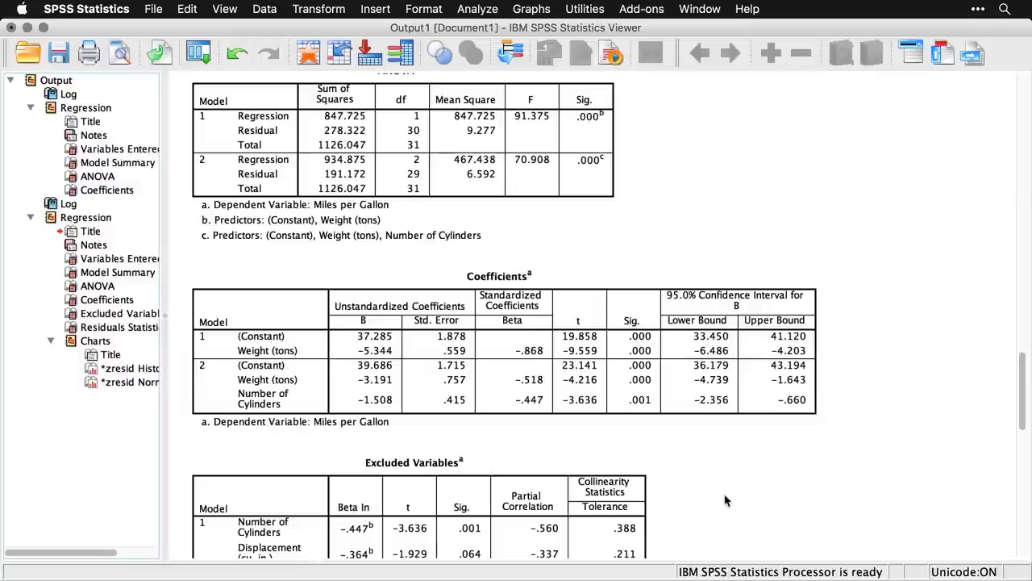
- Examine the Excluded Variables table with its collinearity statistics and the Residuals Statistics table
{"action": "scroll", "coordinate": [725, 501], "scroll_direction": "down", "scroll_amount": 5}
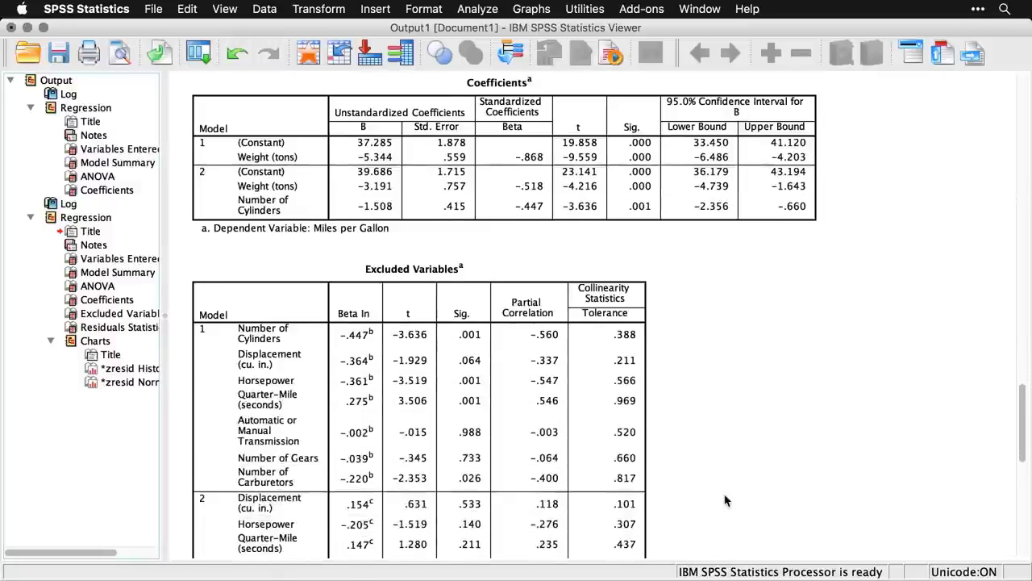
{"action": "scroll", "coordinate": [725, 501], "scroll_direction": "down", "scroll_amount": 3}
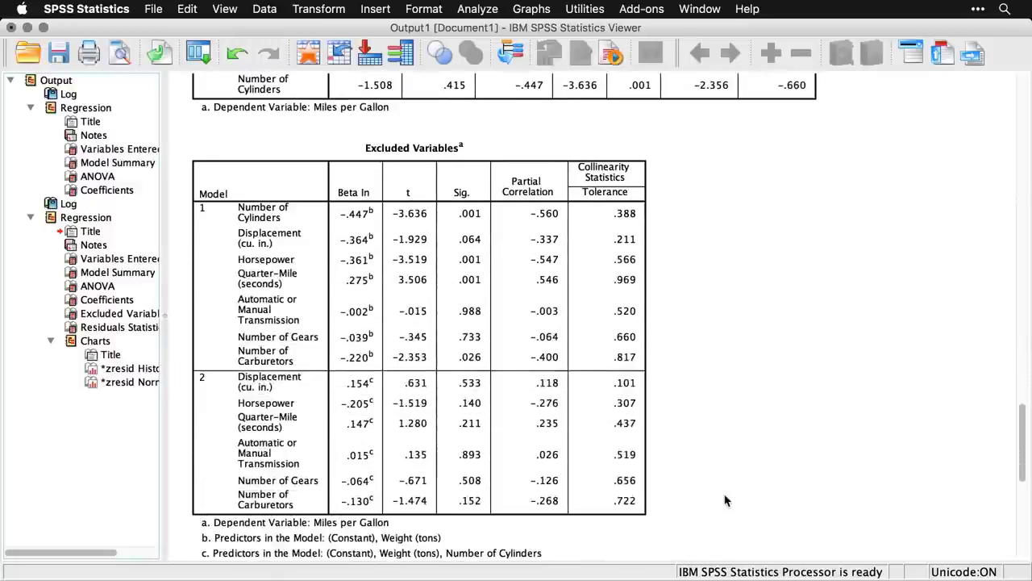
{"action": "left_click", "coordinate": [639, 193]}
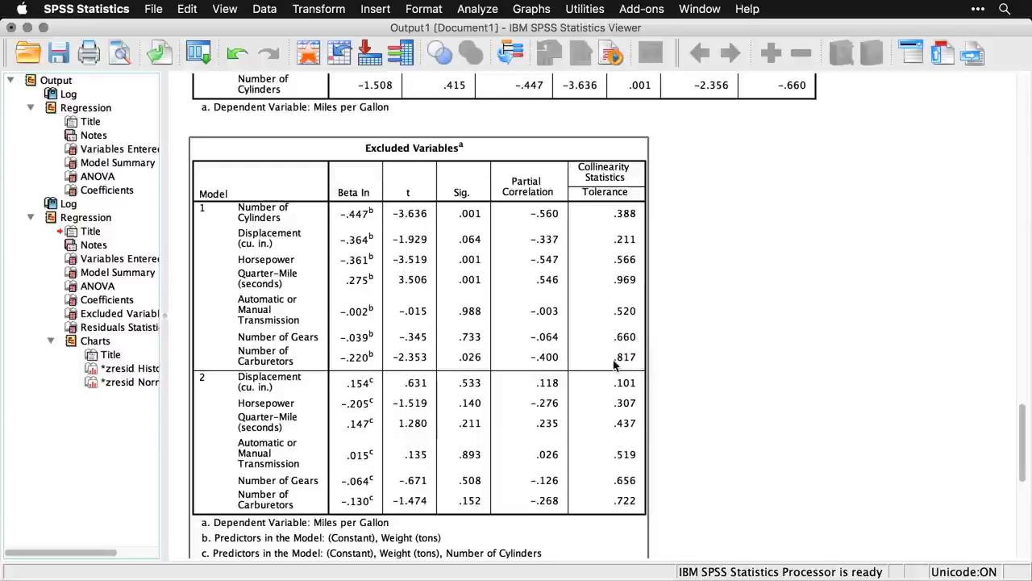
{"action": "scroll", "coordinate": [754, 391], "scroll_direction": "down", "scroll_amount": 1}
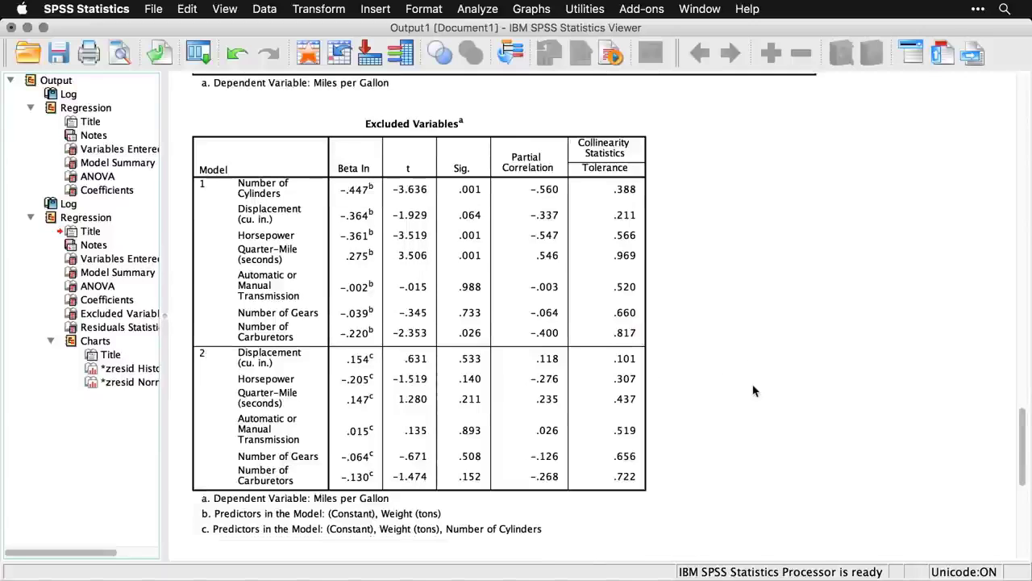
{"action": "scroll", "coordinate": [754, 391], "scroll_direction": "down", "scroll_amount": 6}
{"action": "scroll", "coordinate": [754, 391], "scroll_direction": "down", "scroll_amount": 5}
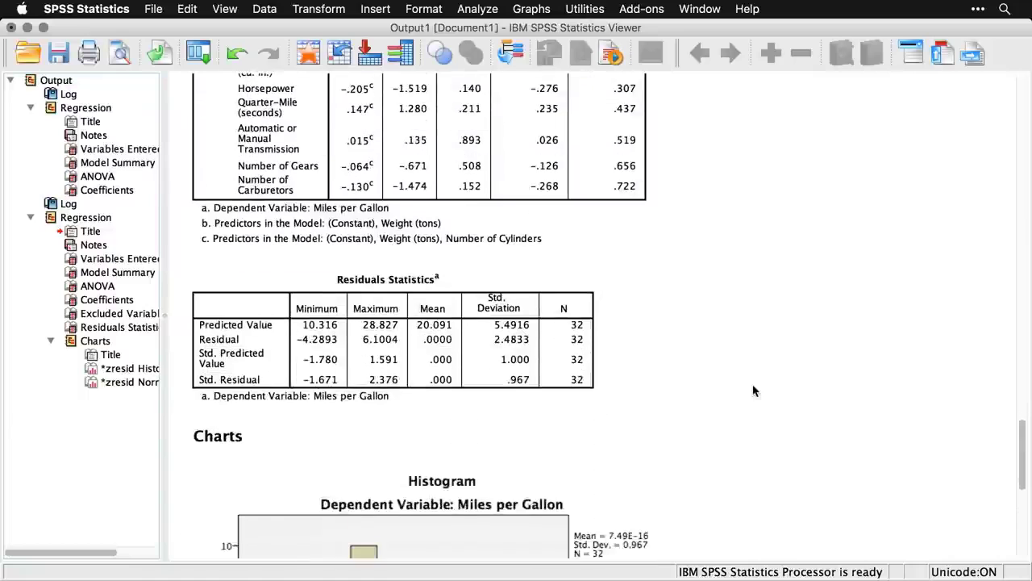
- Examine the histogram and the normal P-P plot of the regression standardized residuals
{"action": "scroll", "coordinate": [754, 392], "scroll_direction": "down", "scroll_amount": 5}
{"action": "scroll", "coordinate": [754, 391], "scroll_direction": "down", "scroll_amount": 7}
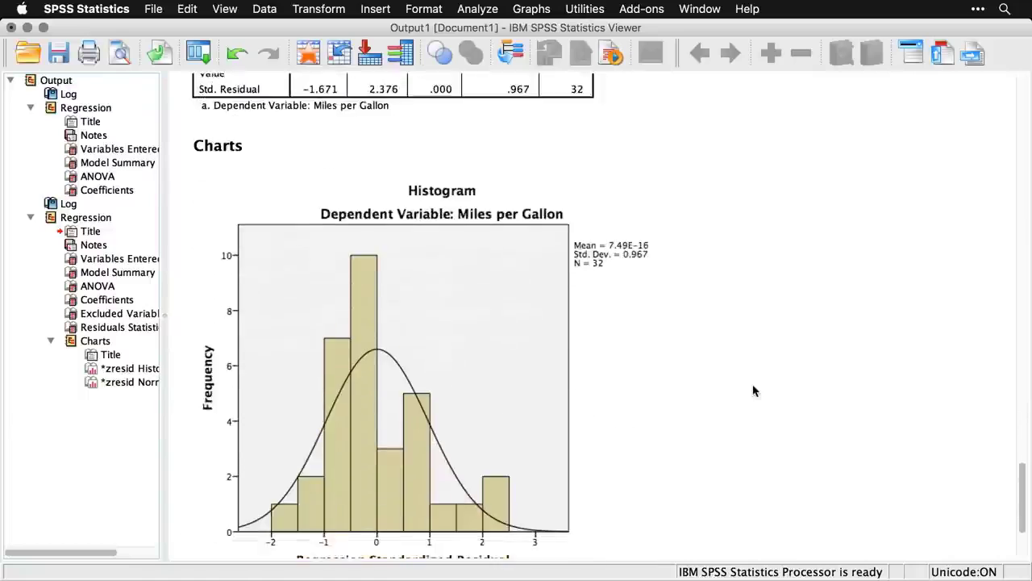
{"action": "scroll", "coordinate": [755, 391], "scroll_direction": "down", "scroll_amount": 1}
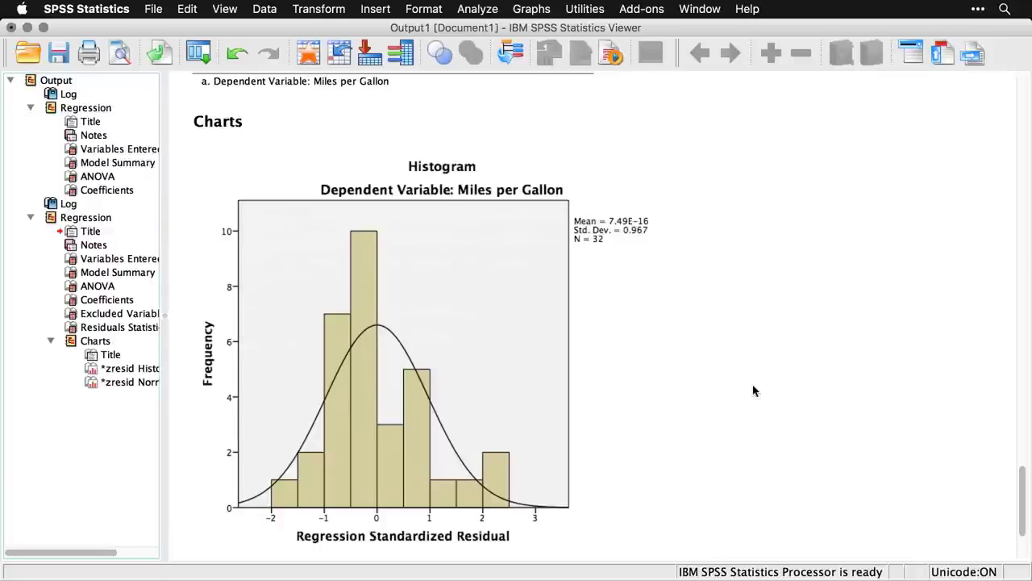
{"action": "scroll", "coordinate": [753, 392], "scroll_direction": "down", "scroll_amount": 10}
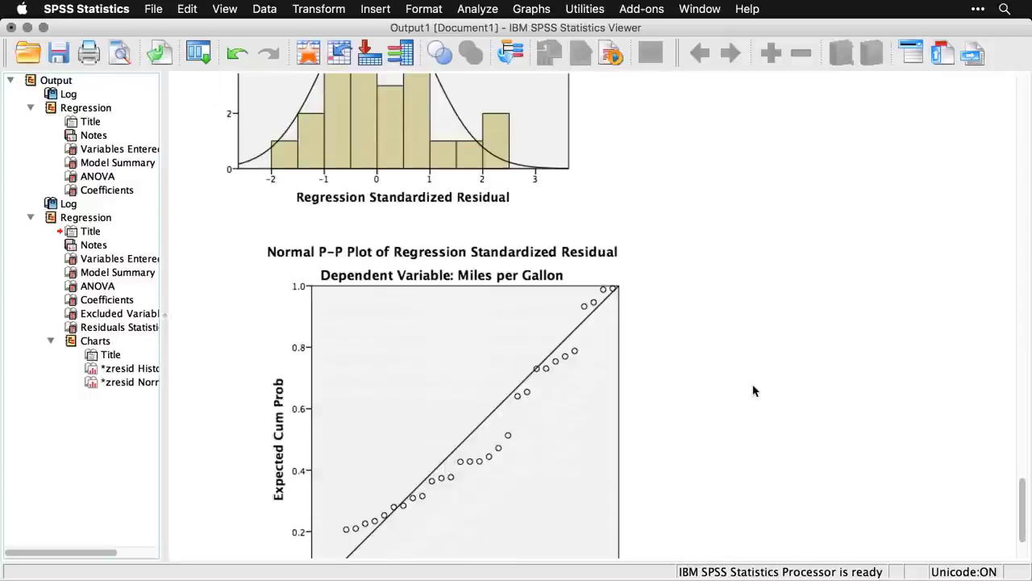
{"action": "scroll", "coordinate": [754, 391], "scroll_direction": "down", "scroll_amount": 3}
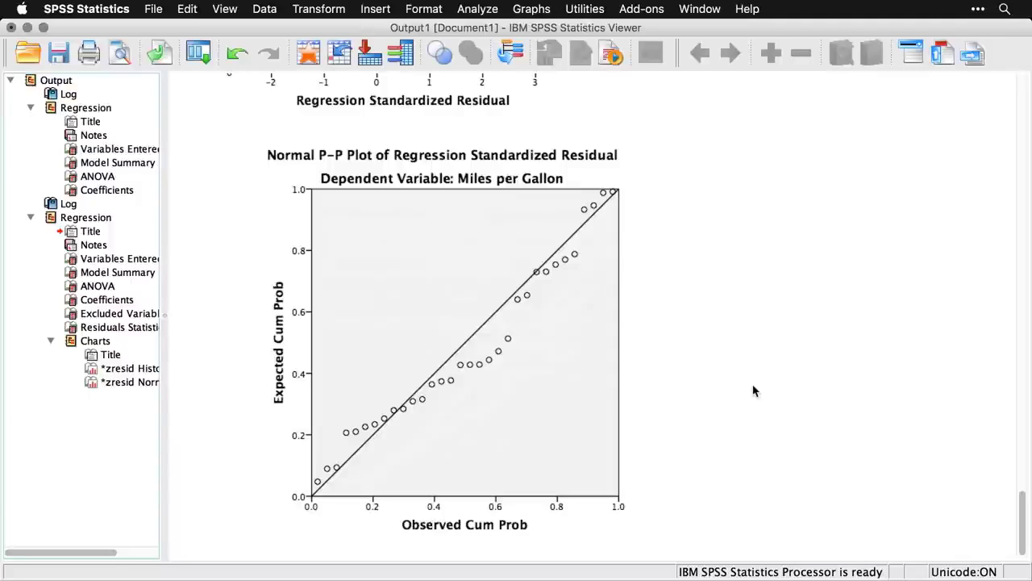
- Review the stepwise output again from the residual charts back to the Model Summary and Variables Entered/Removed tables
{"action": "scroll", "coordinate": [754, 391], "scroll_direction": "up", "scroll_amount": 8}
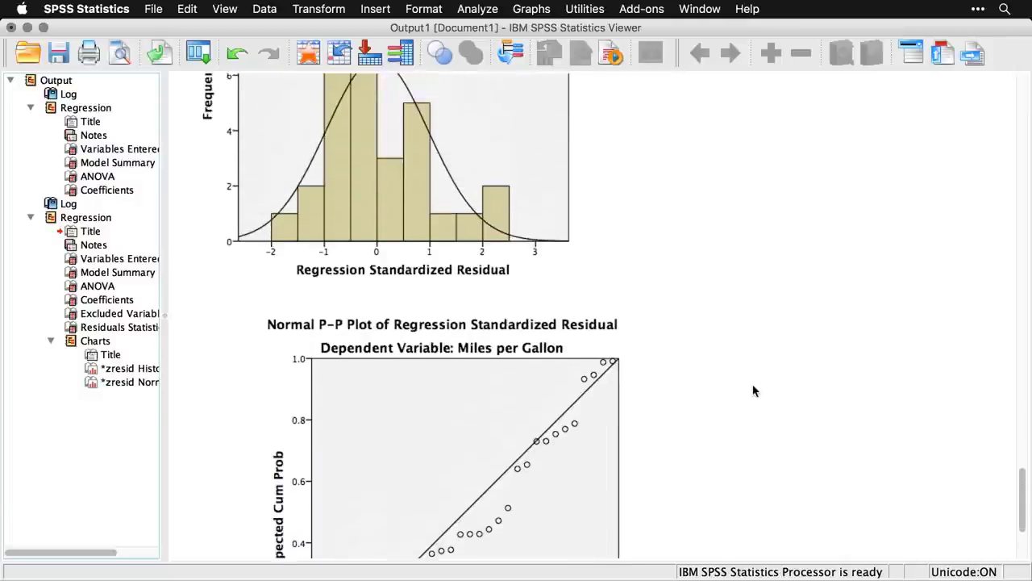
{"action": "scroll", "coordinate": [754, 391], "scroll_direction": "up", "scroll_amount": 6}
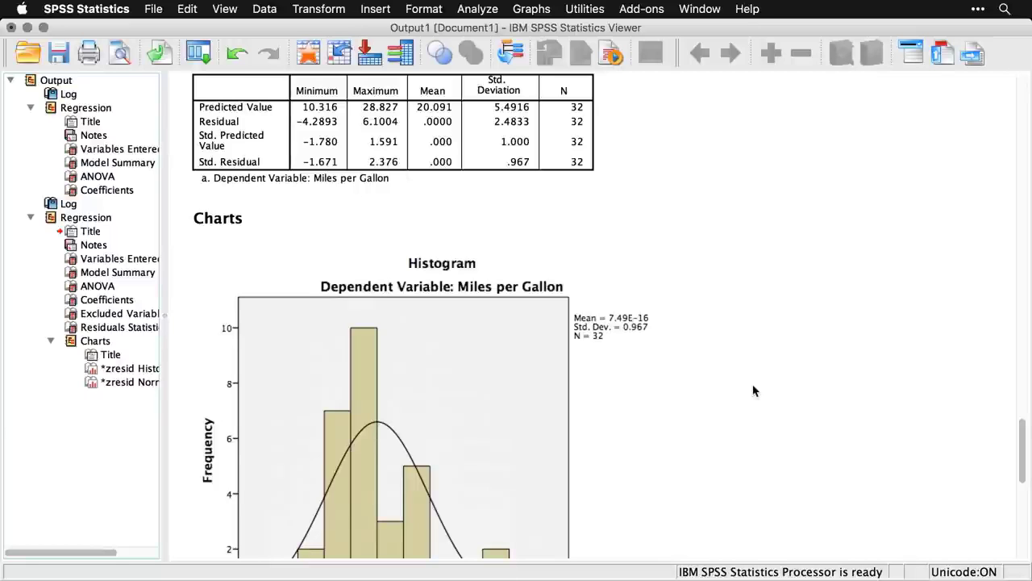
{"action": "scroll", "coordinate": [754, 392], "scroll_direction": "up", "scroll_amount": 8}
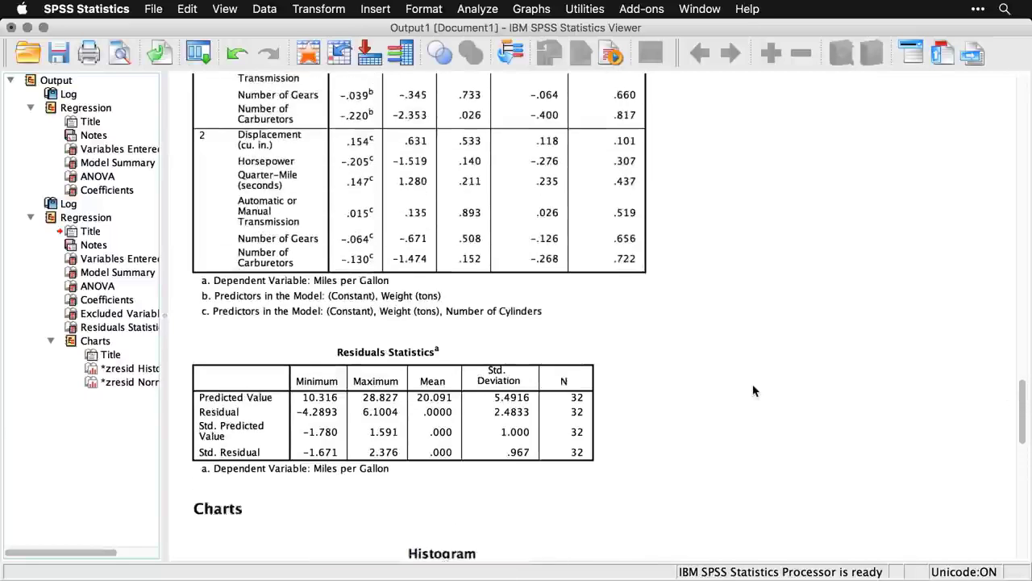
{"action": "scroll", "coordinate": [753, 391], "scroll_direction": "up", "scroll_amount": 8}
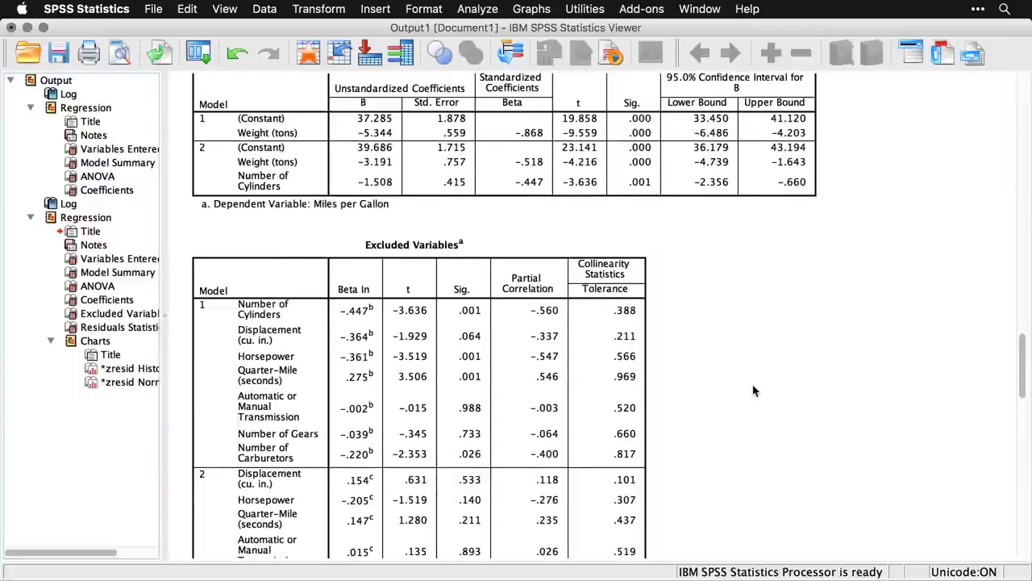
{"action": "scroll", "coordinate": [753, 392], "scroll_direction": "up", "scroll_amount": 4}
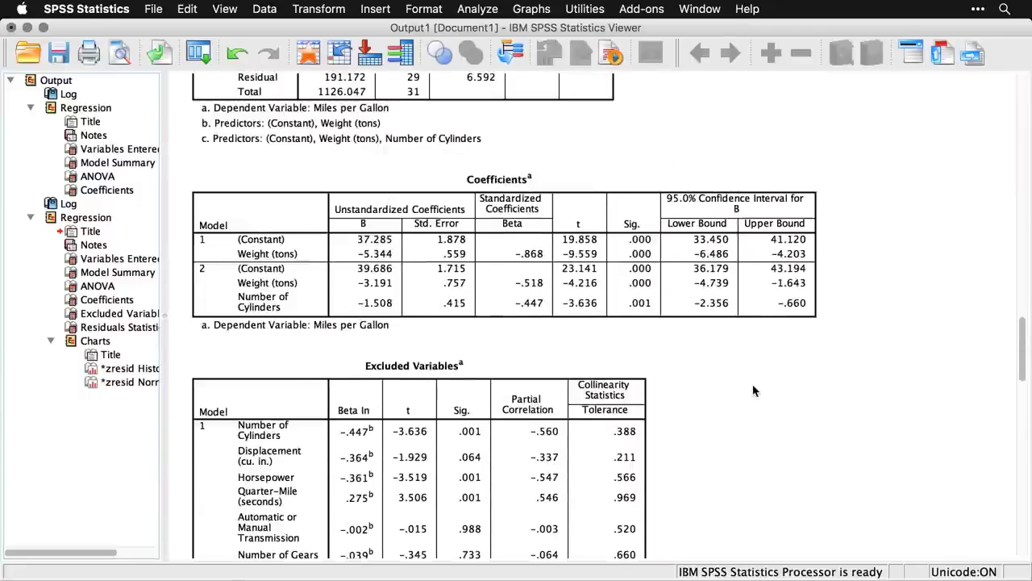
{"action": "scroll", "coordinate": [753, 391], "scroll_direction": "up", "scroll_amount": 7}
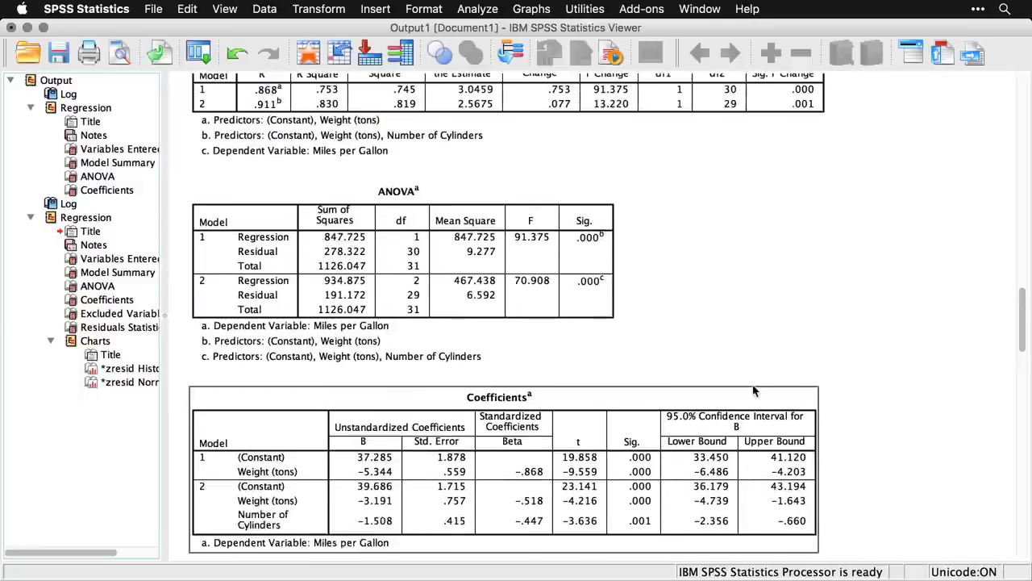
{"action": "scroll", "coordinate": [753, 391], "scroll_direction": "up", "scroll_amount": 4}
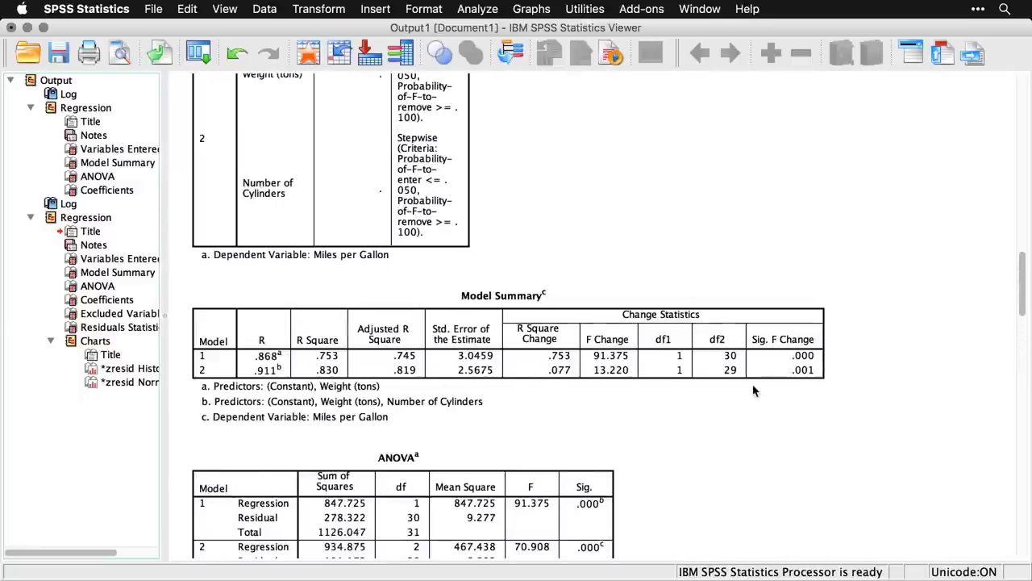
{"action": "left_click", "coordinate": [753, 391]}
{"action": "scroll", "coordinate": [754, 391], "scroll_direction": "up", "scroll_amount": 3}
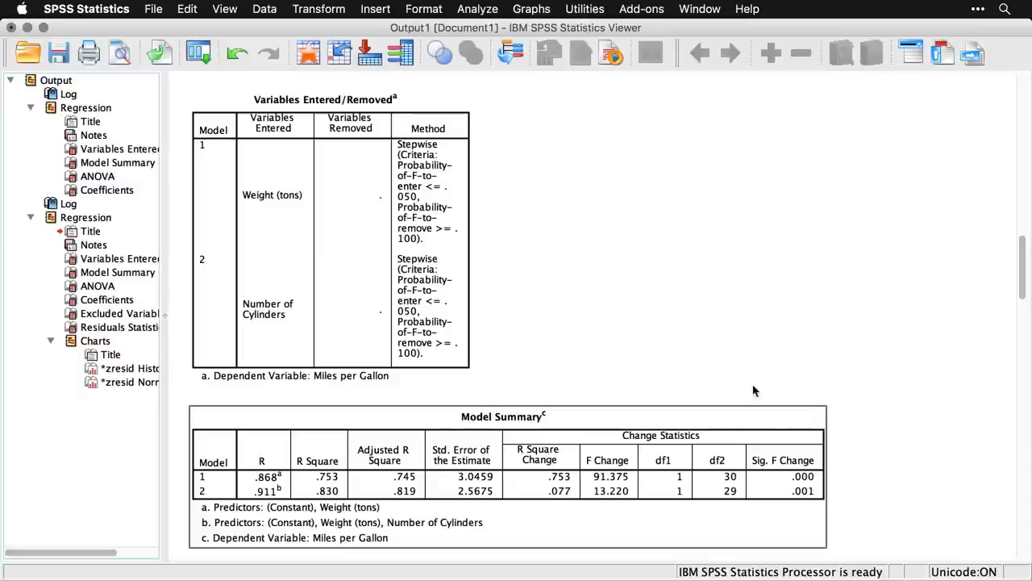